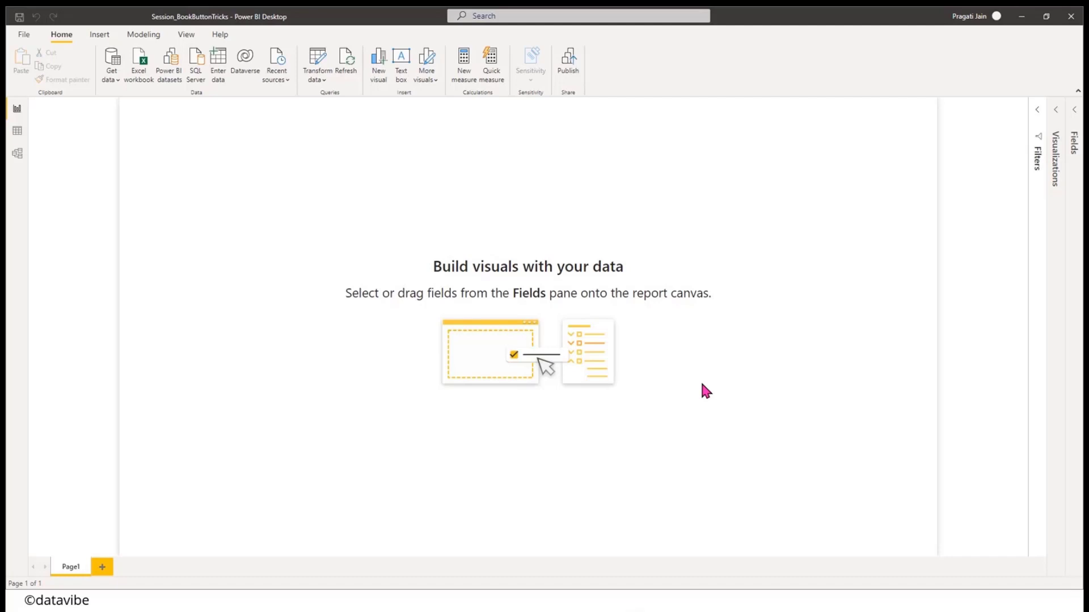
# - Examine the Reviews Data table's rows, checking the distinct Division values and the Sentiment column
pyautogui.click(1072, 122)
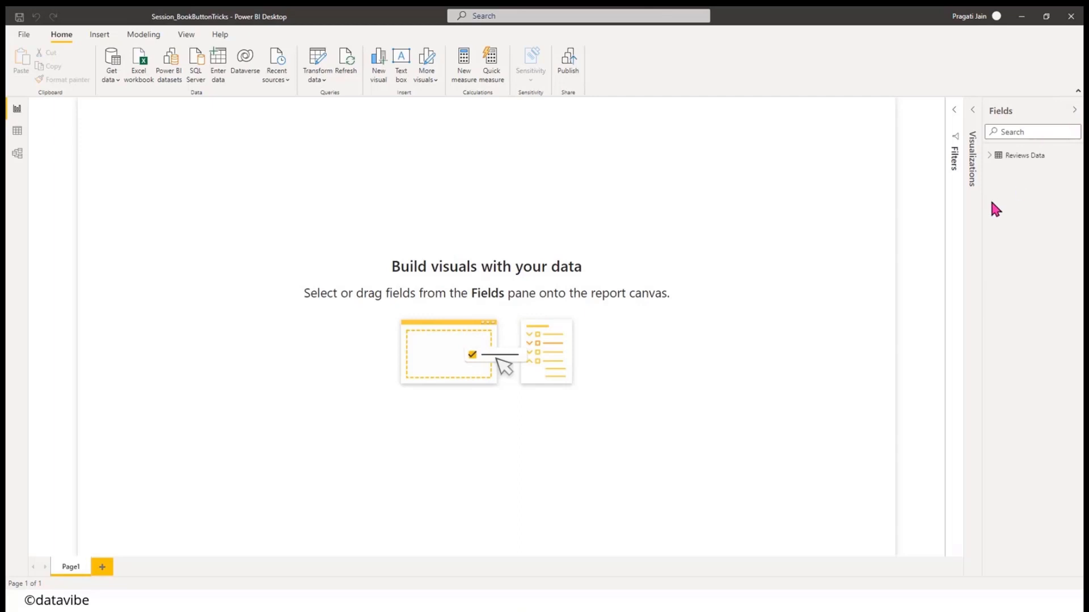
pyautogui.moveTo(984, 204); pyautogui.dragTo(957, 211)
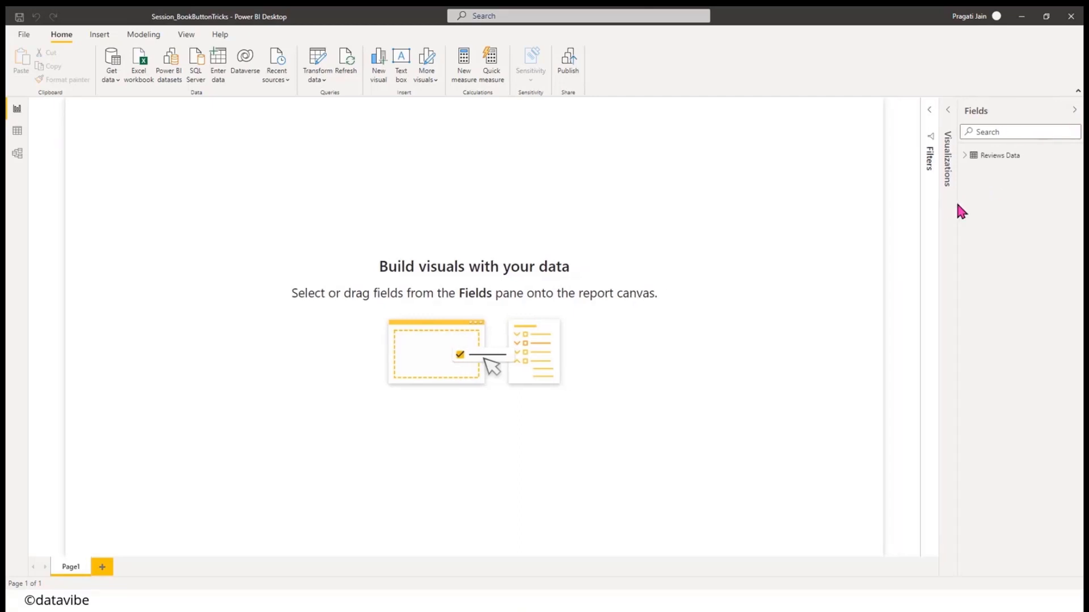
pyautogui.click(17, 136)
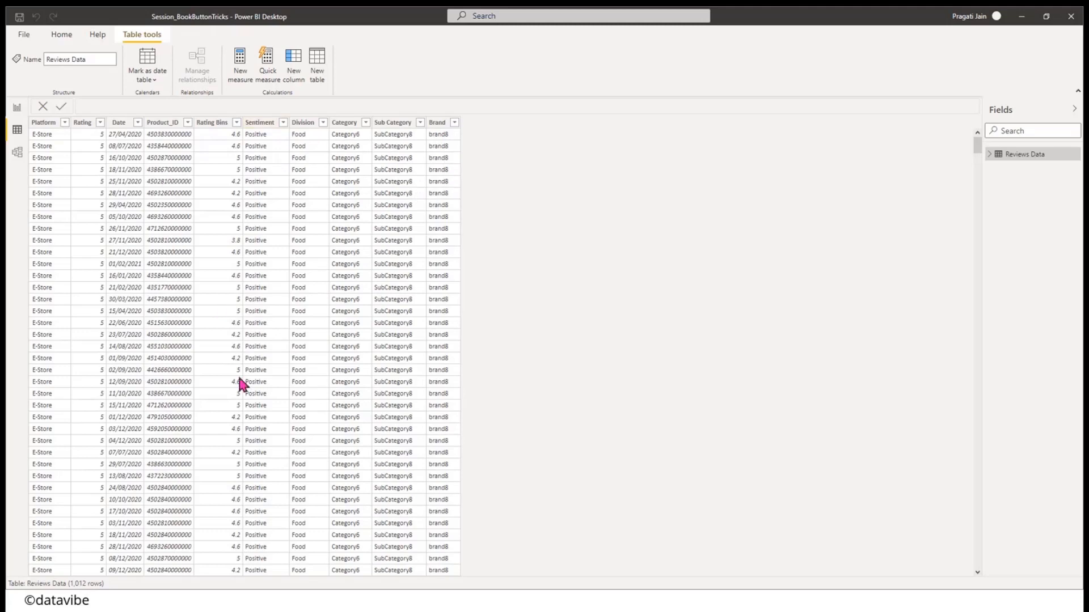
pyautogui.click(323, 124)
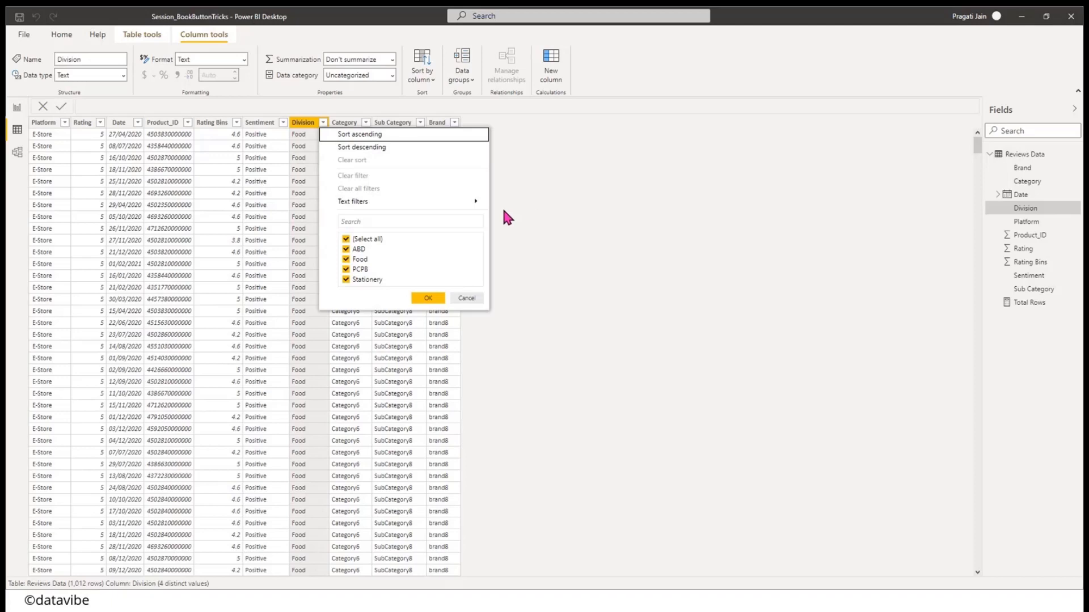
pyautogui.click(467, 299)
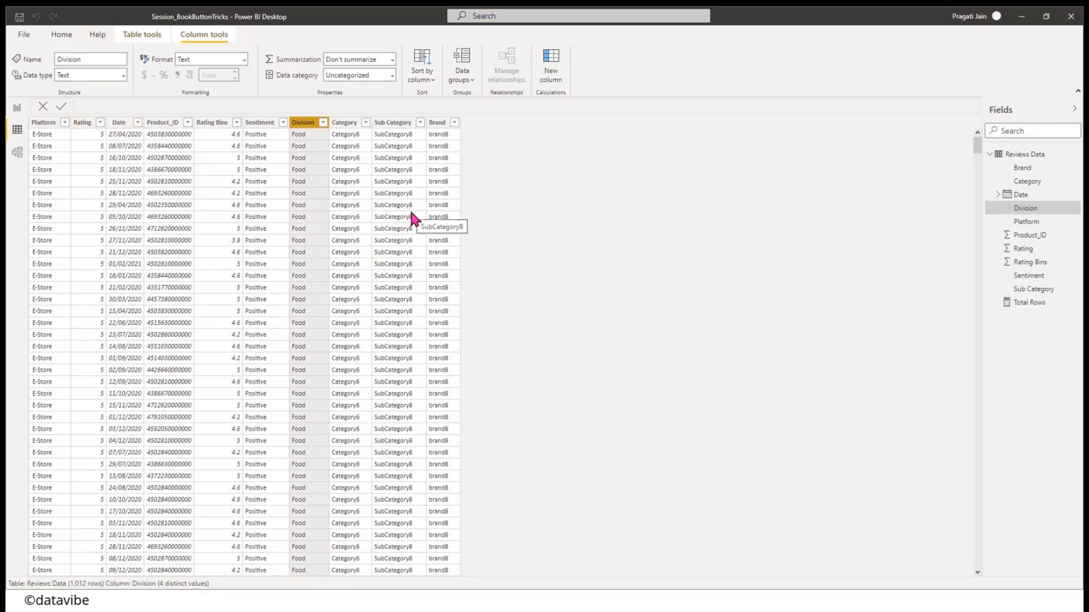
pyautogui.click(260, 123)
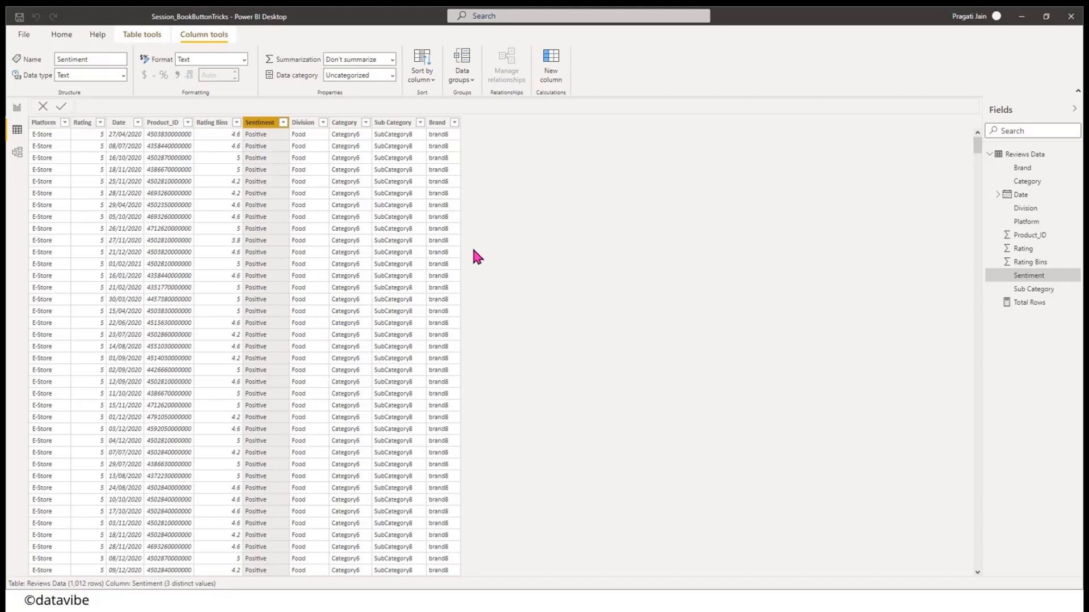
# - Return to the blank report page and consult the agenda slide in the presentation before resuming in Power BI Desktop
pyautogui.click(18, 109)
pyautogui.hotkey('alt', 'Tab')
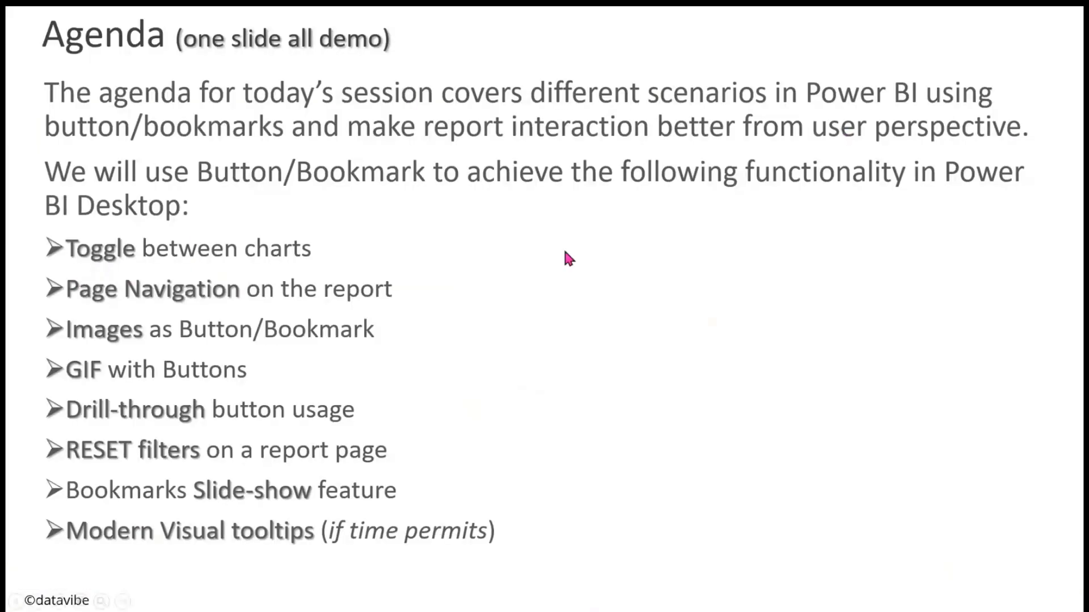
pyautogui.hotkey('alt', 'Tab')
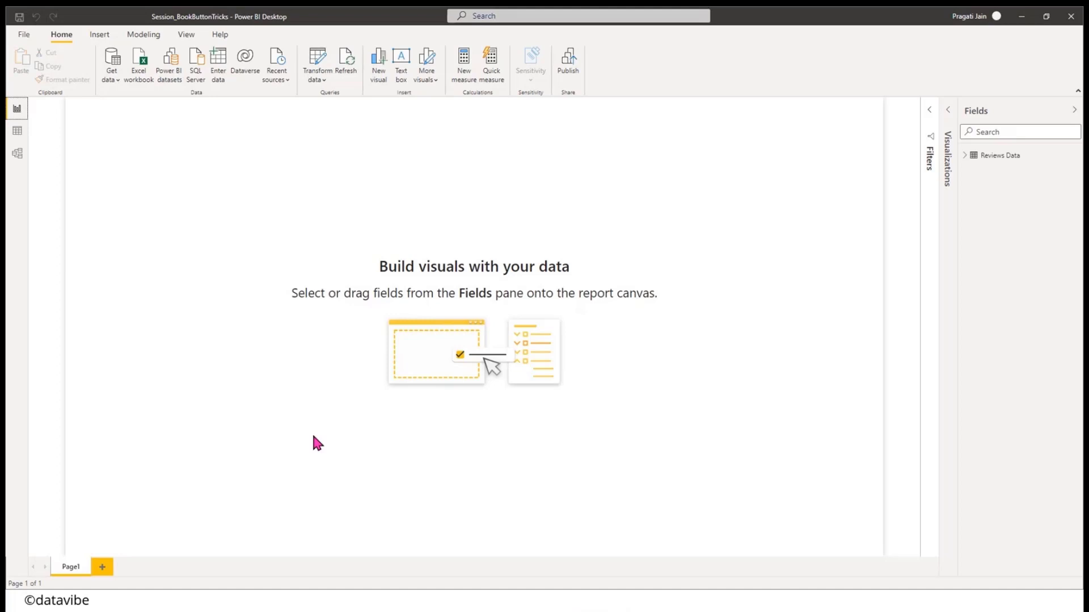
# - Add a clustered column chart to the blank report page and widen it
pyautogui.click(947, 110)
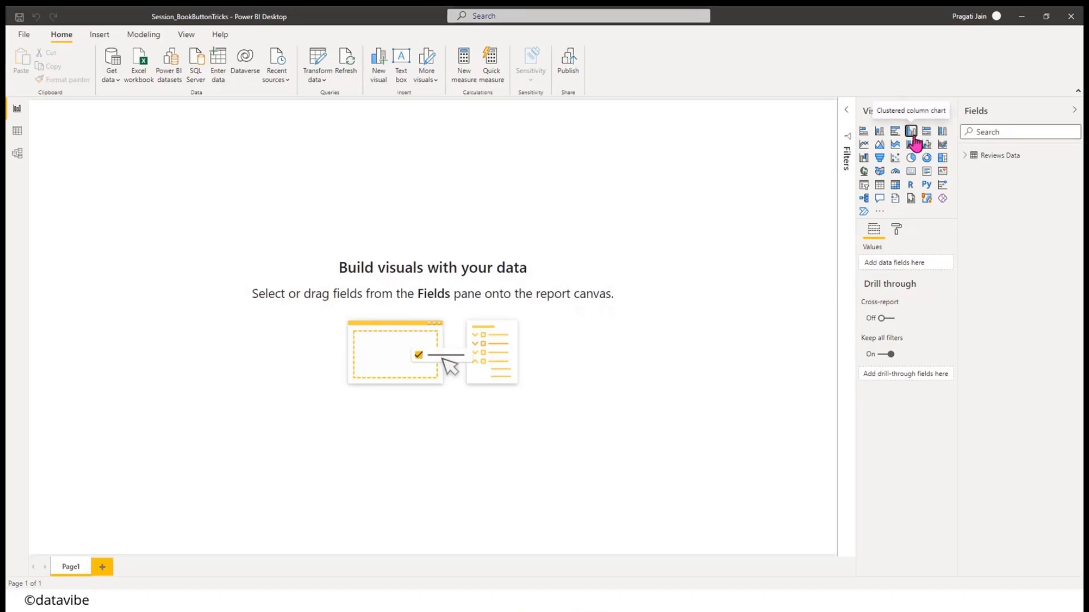
pyautogui.click(910, 131)
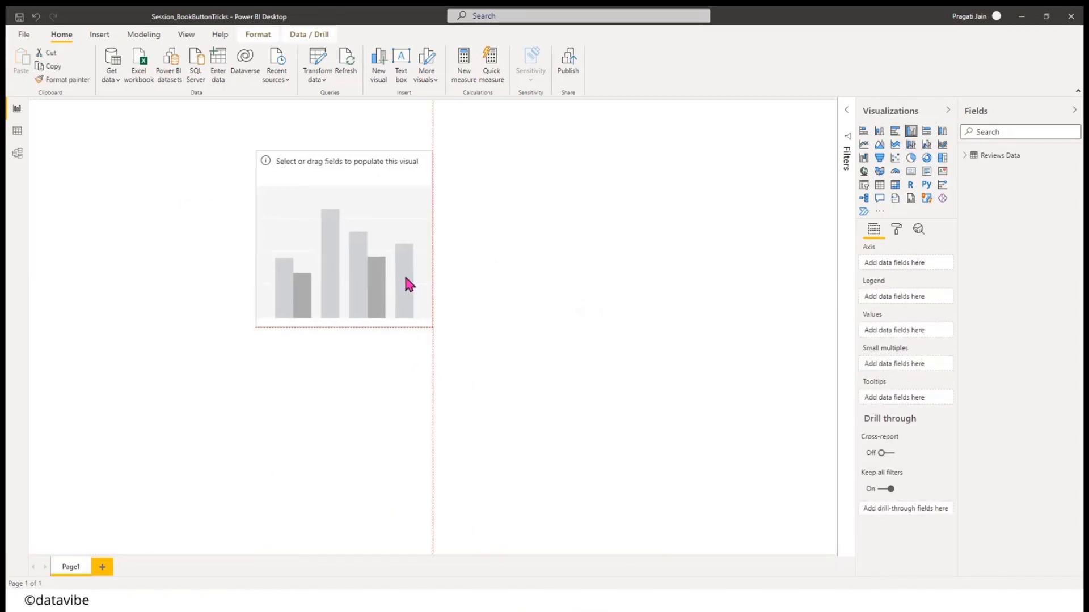
pyautogui.moveTo(429, 331); pyautogui.dragTo(690, 313)
# - Plot Total Rows against only the Year and Month levels of the Date hierarchy, and show the measure's formula
pyautogui.click(964, 159)
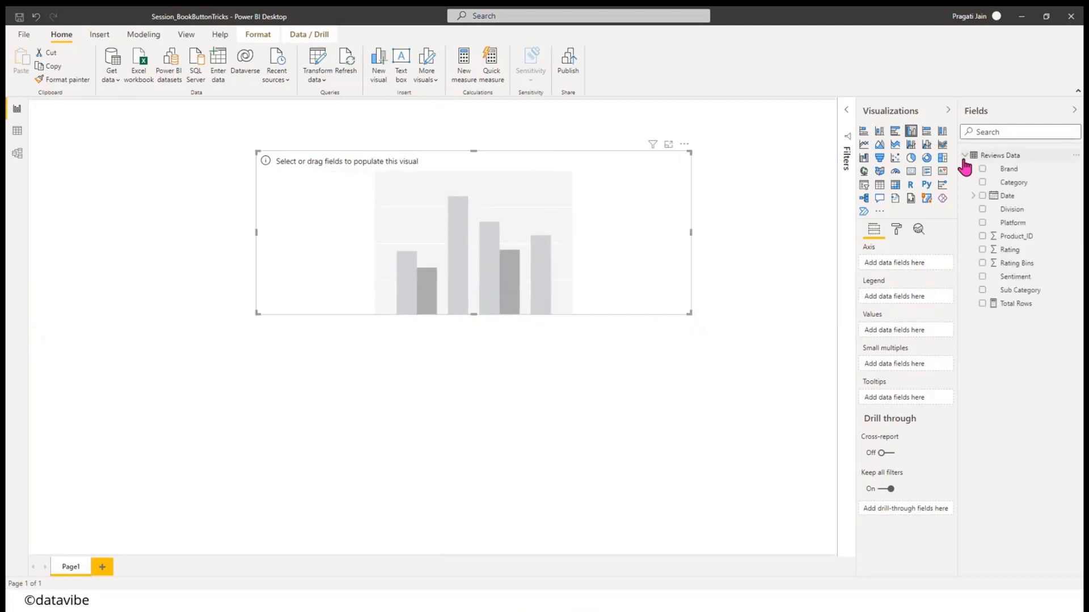
pyautogui.moveTo(1007, 196); pyautogui.dragTo(911, 273)
pyautogui.click(947, 285)
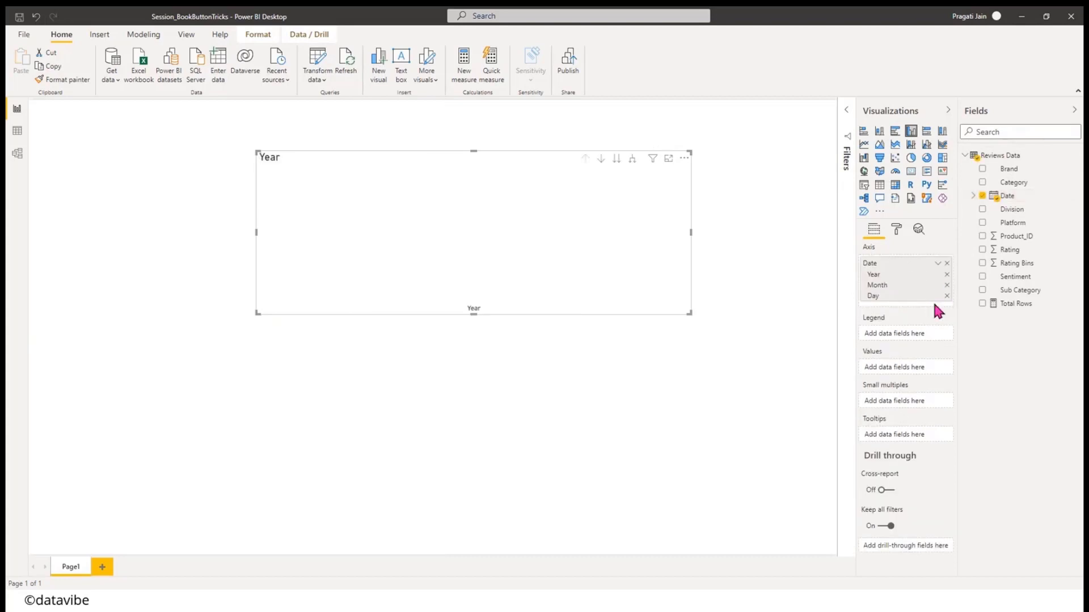
pyautogui.click(947, 296)
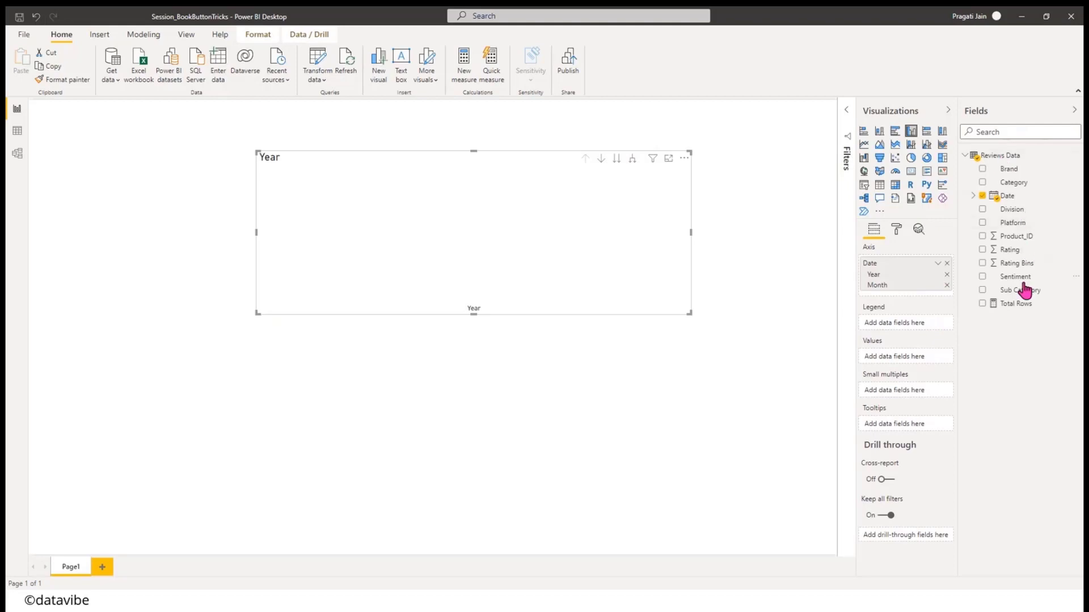
pyautogui.moveTo(1019, 309); pyautogui.dragTo(903, 362)
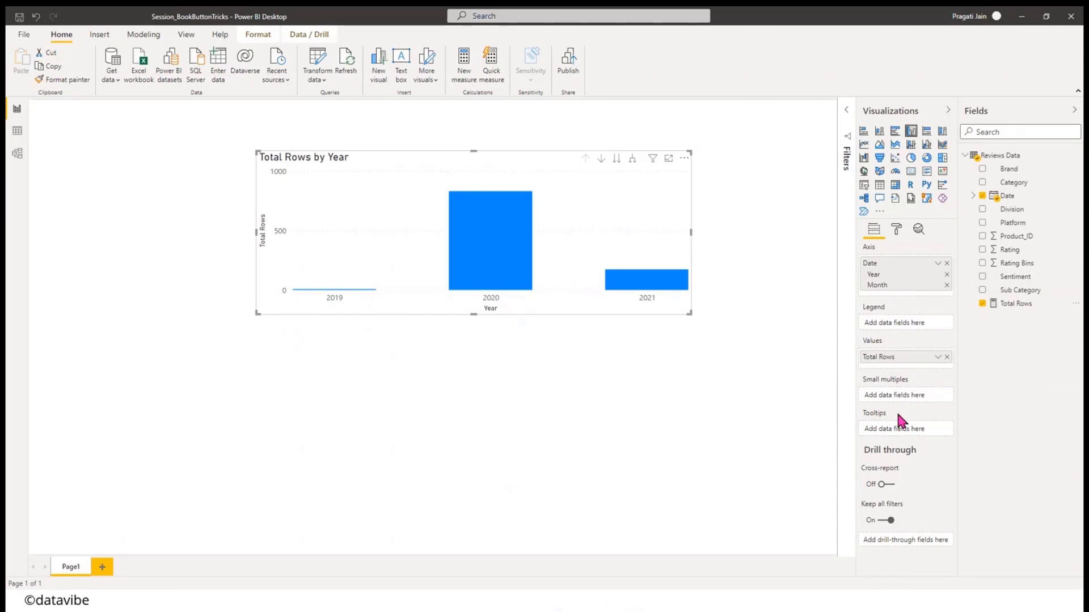
pyautogui.click(1016, 304)
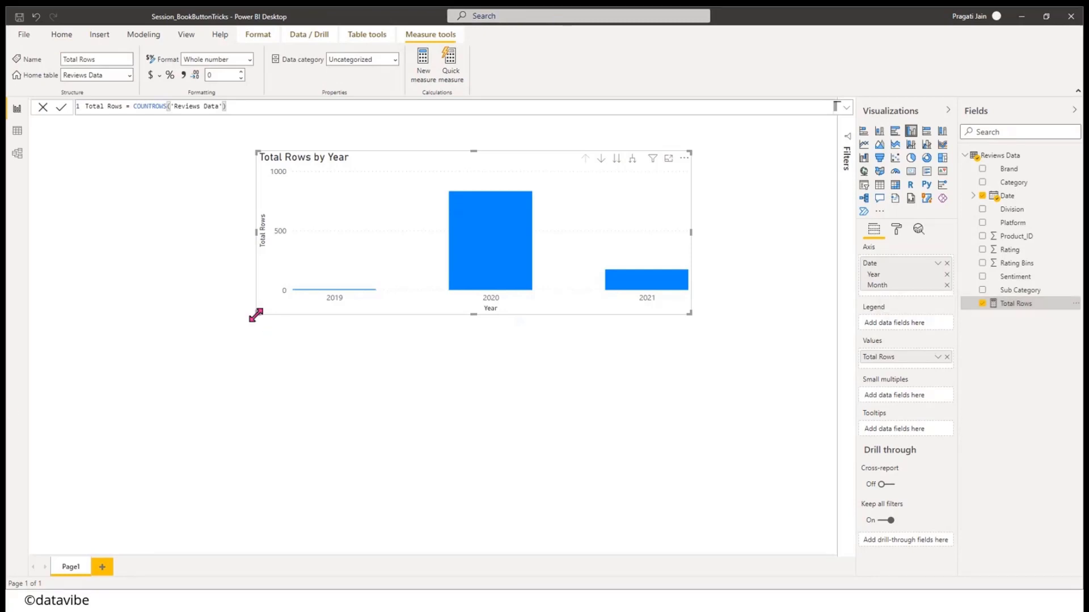
# - Expand the column chart's date hierarchy to show year and month together, and enlarge and reposition the chart
pyautogui.moveTo(256, 315); pyautogui.dragTo(168, 314)
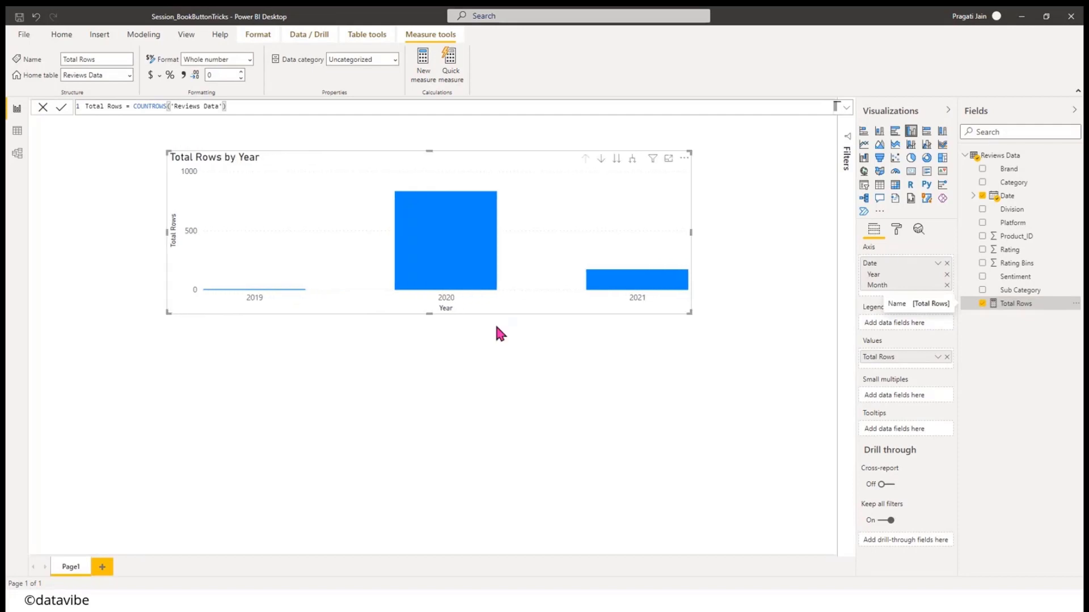
pyautogui.click(632, 160)
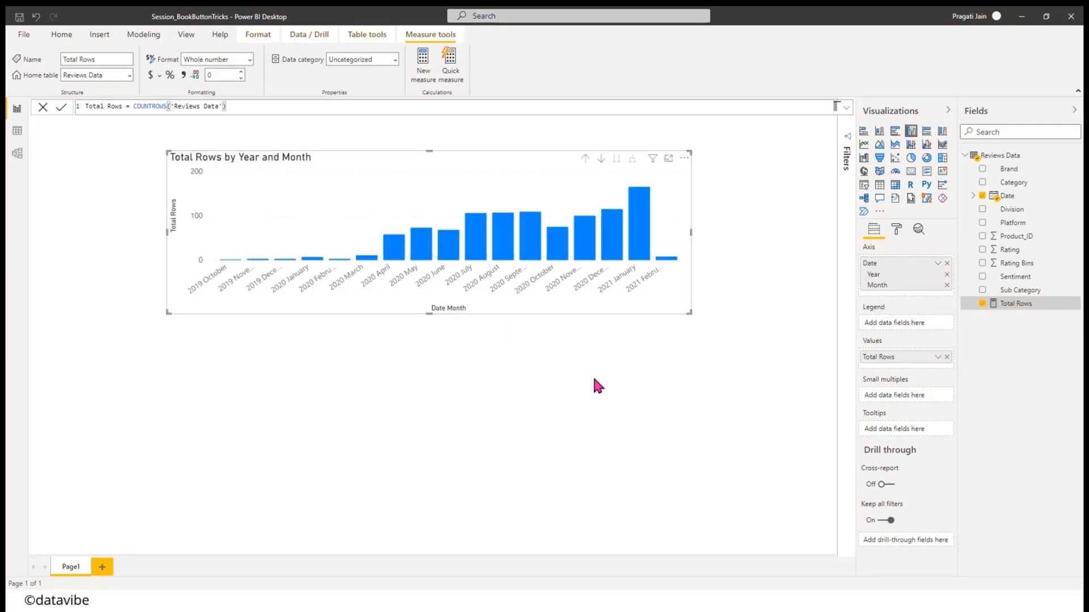
pyautogui.moveTo(689, 312); pyautogui.dragTo(787, 337)
pyautogui.moveTo(382, 343); pyautogui.dragTo(348, 365)
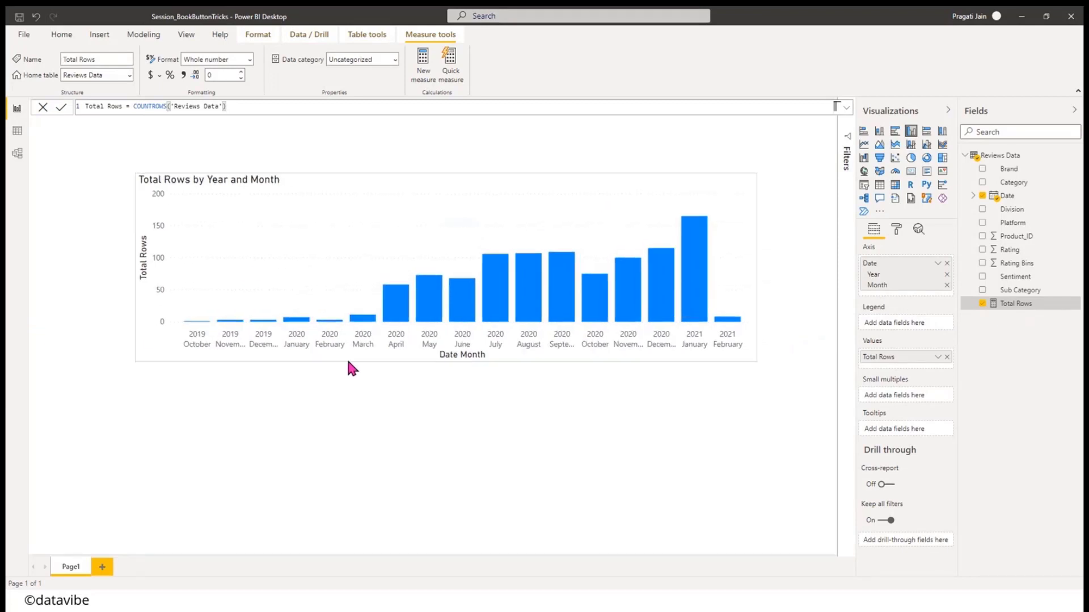
# - Convert the column chart to a line chart and set its title to "Total Reviews Overtime"
pyautogui.click(864, 144)
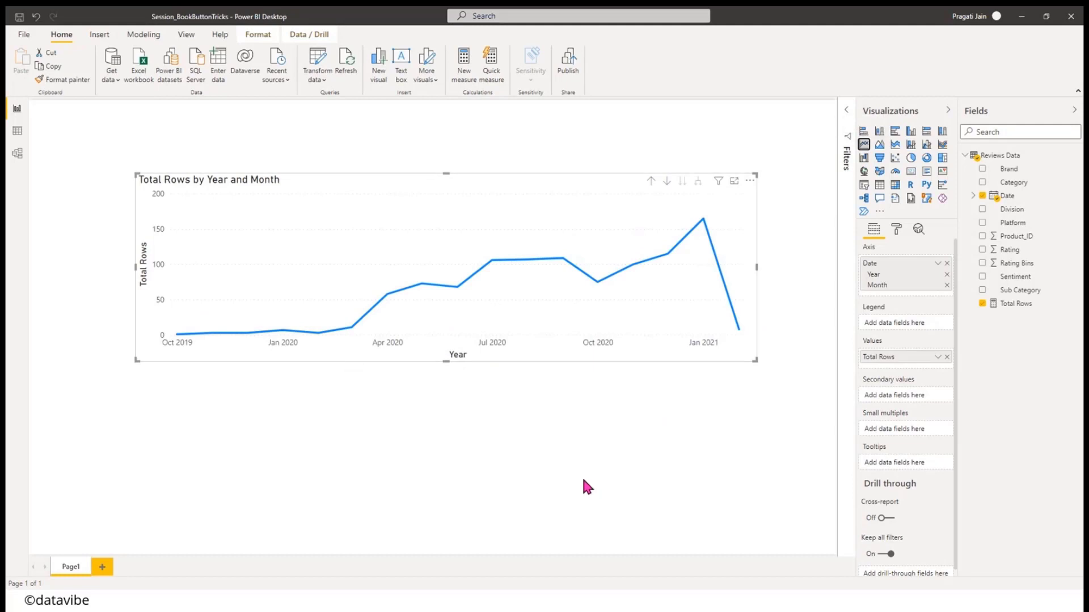
pyautogui.click(896, 230)
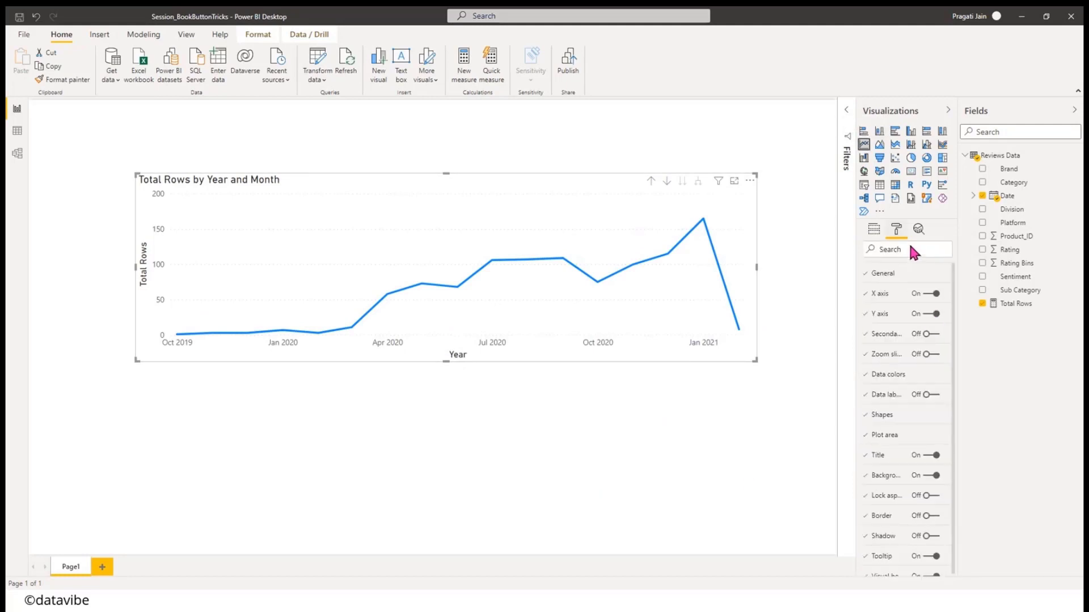
pyautogui.click(877, 456)
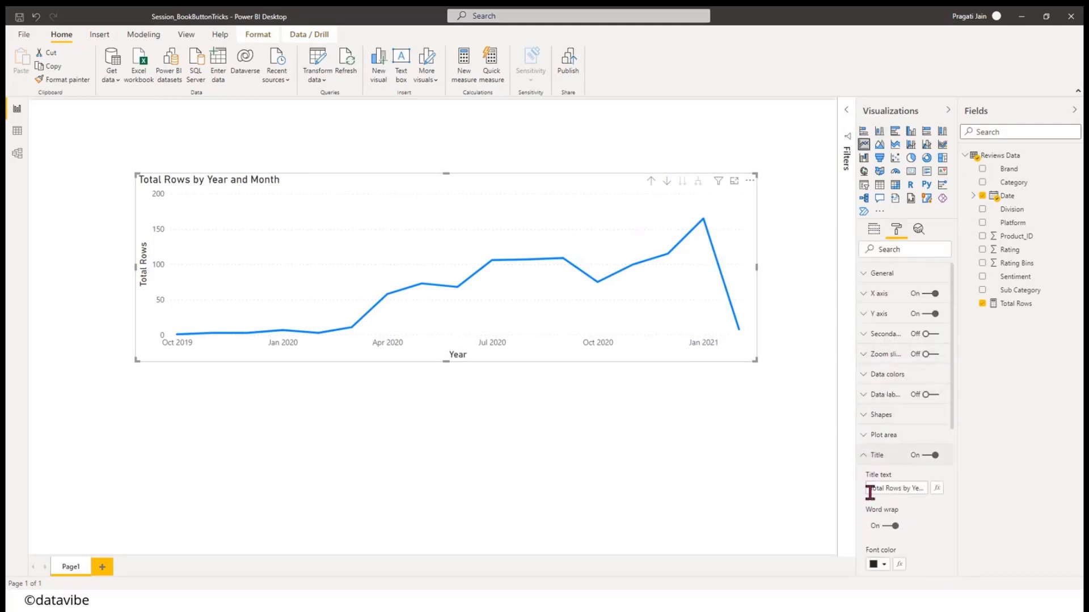
pyautogui.moveTo(869, 489); pyautogui.dragTo(927, 489)
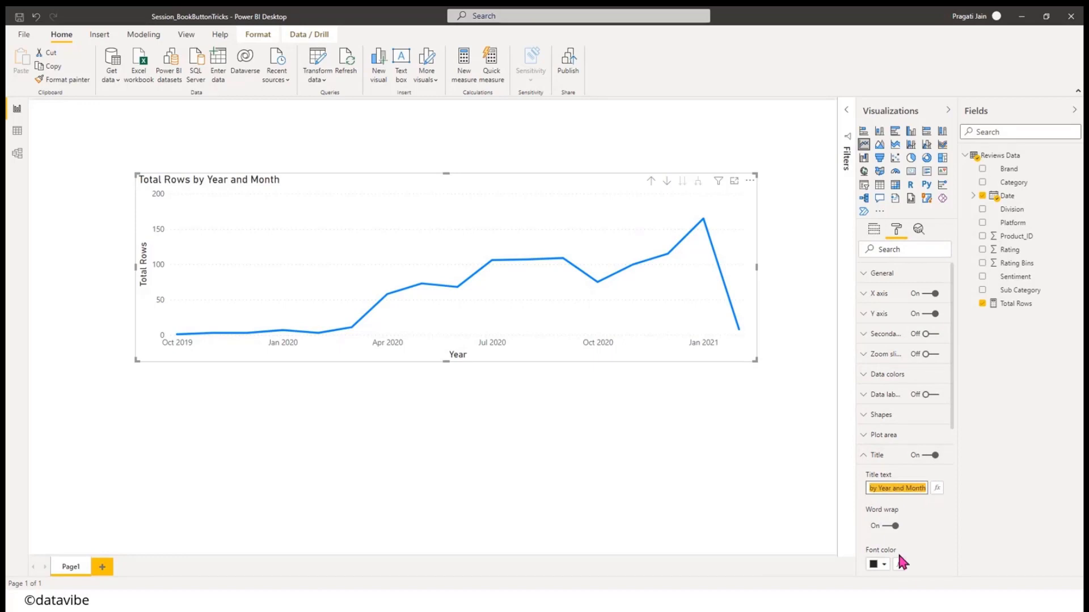
pyautogui.write('Total ')
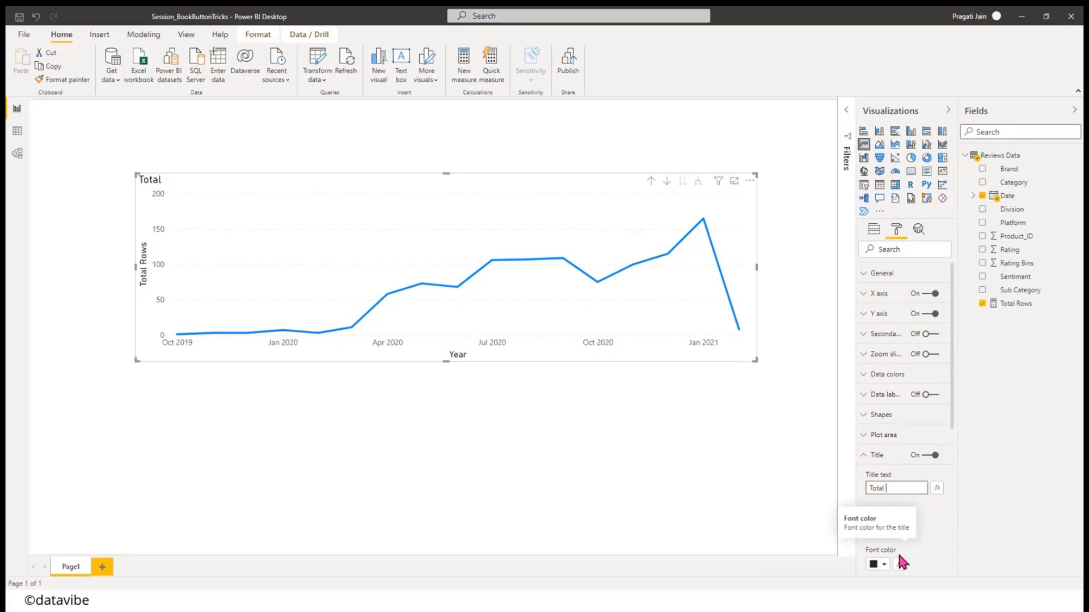
pyautogui.write('Reviews Overtime')
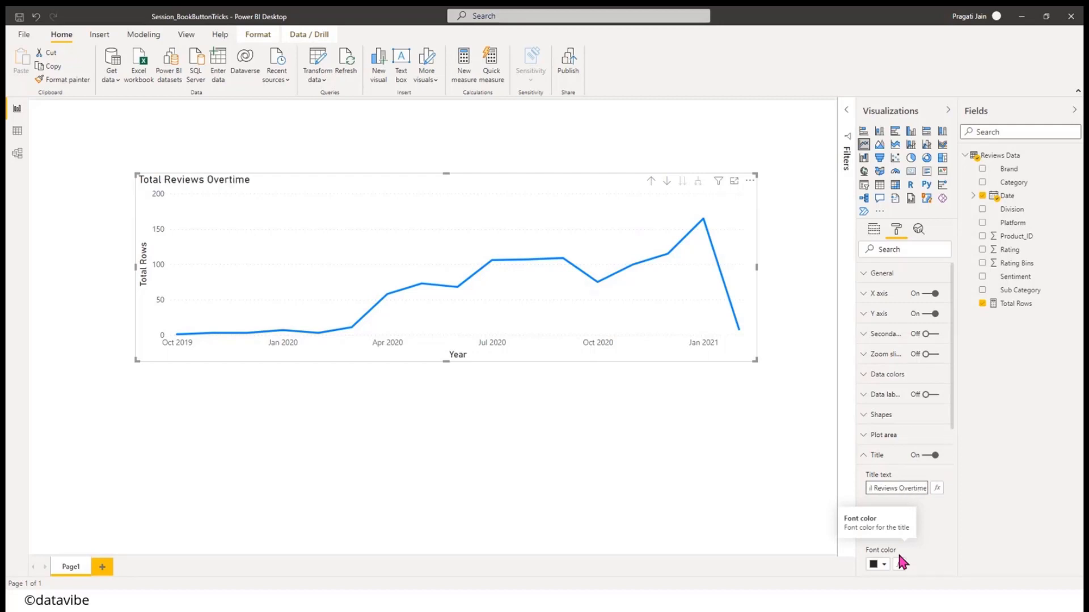
pyautogui.click(567, 459)
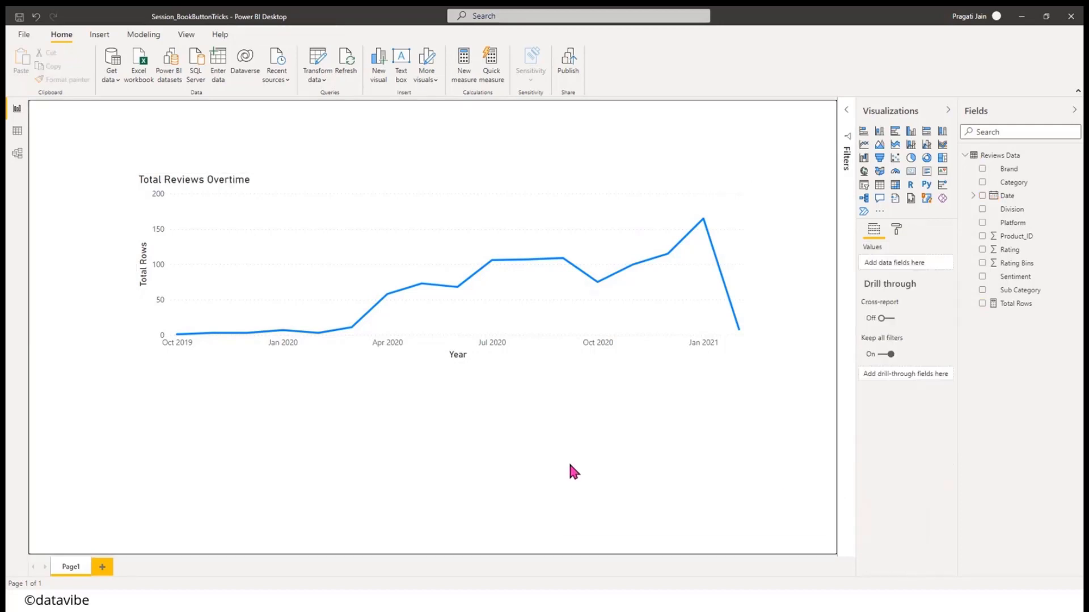
# - Turn on the border around the Total Reviews Overtime line chart
pyautogui.click(529, 179)
pyautogui.click(893, 232)
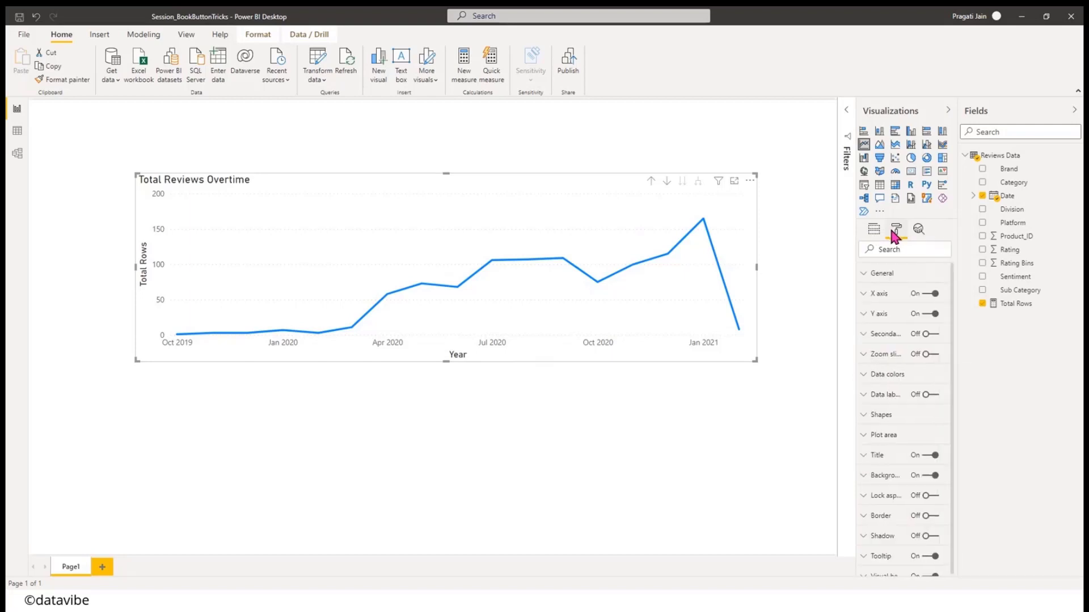
pyautogui.click(933, 516)
pyautogui.click(723, 499)
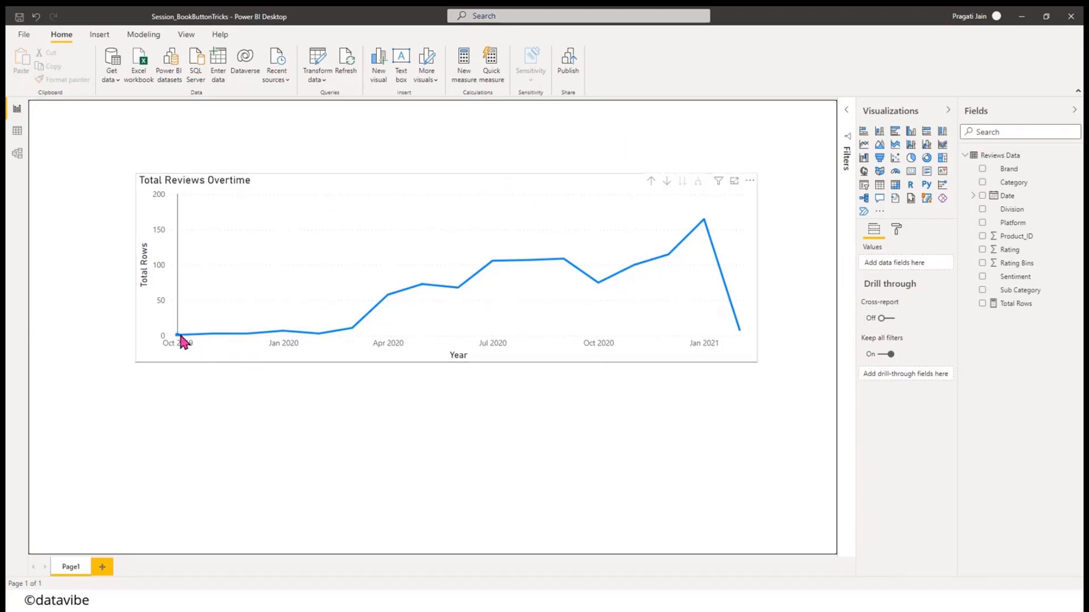
pyautogui.moveTo(388, 300)
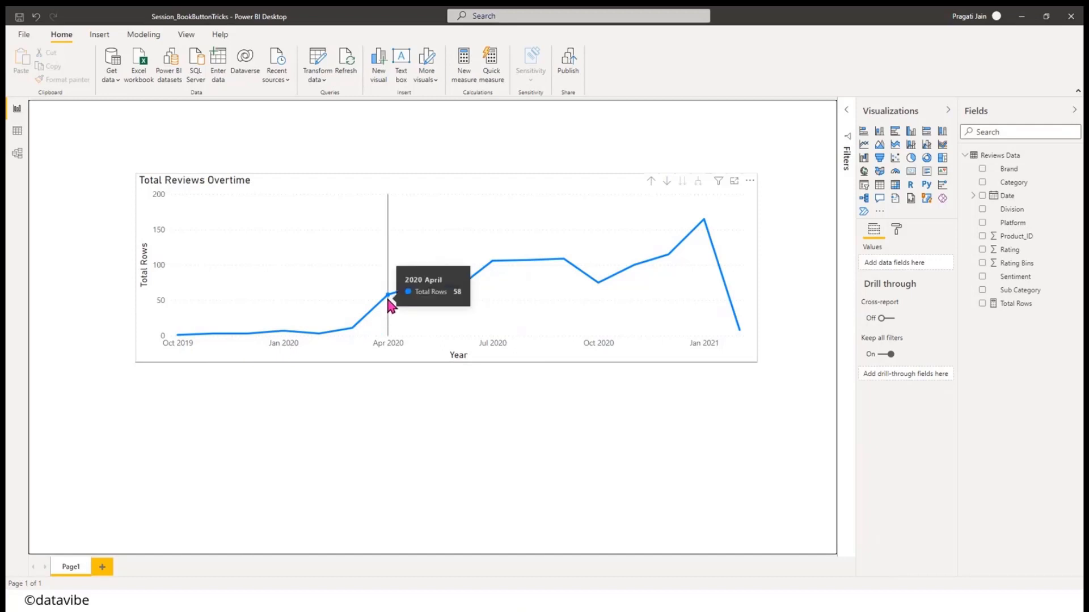
# - Duplicate the line chart and place the copy directly below the original, aligned with its edges
pyautogui.click(512, 193)
pyautogui.hotkey('ctrl', 'c')
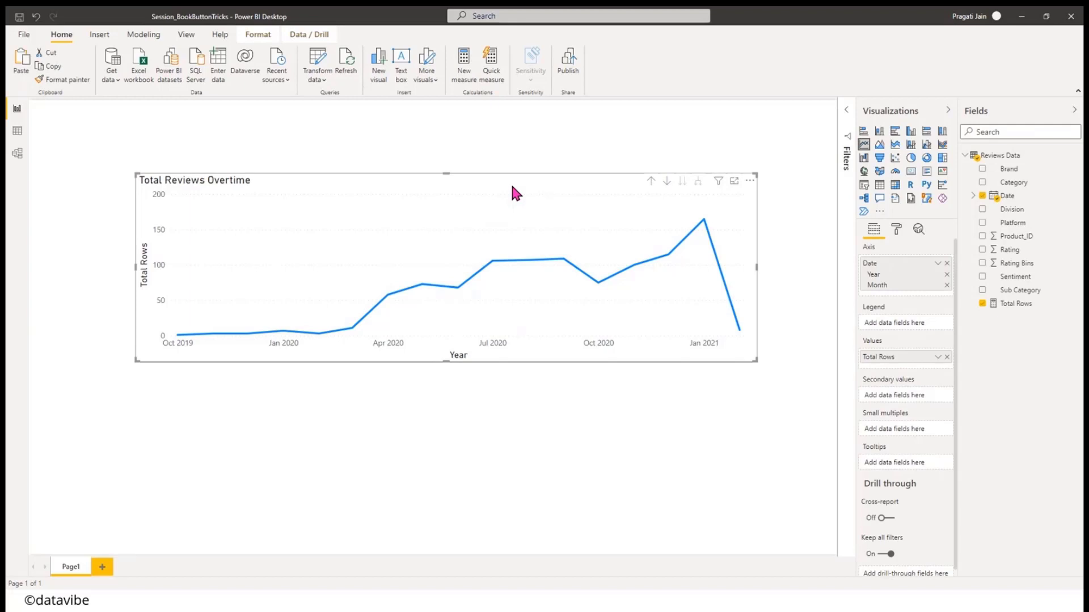
pyautogui.hotkey('ctrl', 'v')
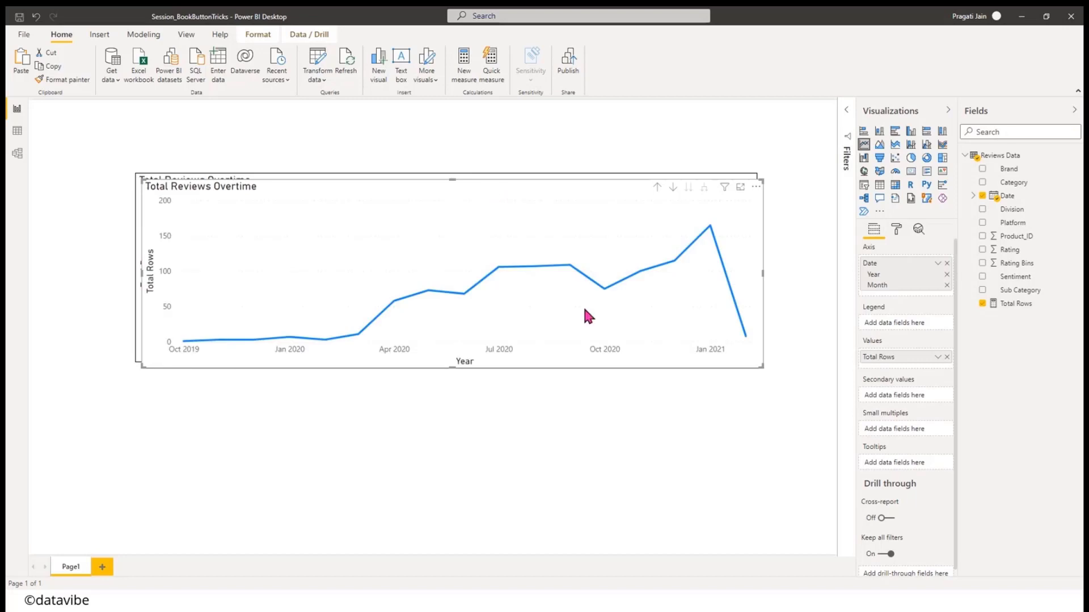
pyautogui.moveTo(585, 311); pyautogui.dragTo(564, 408)
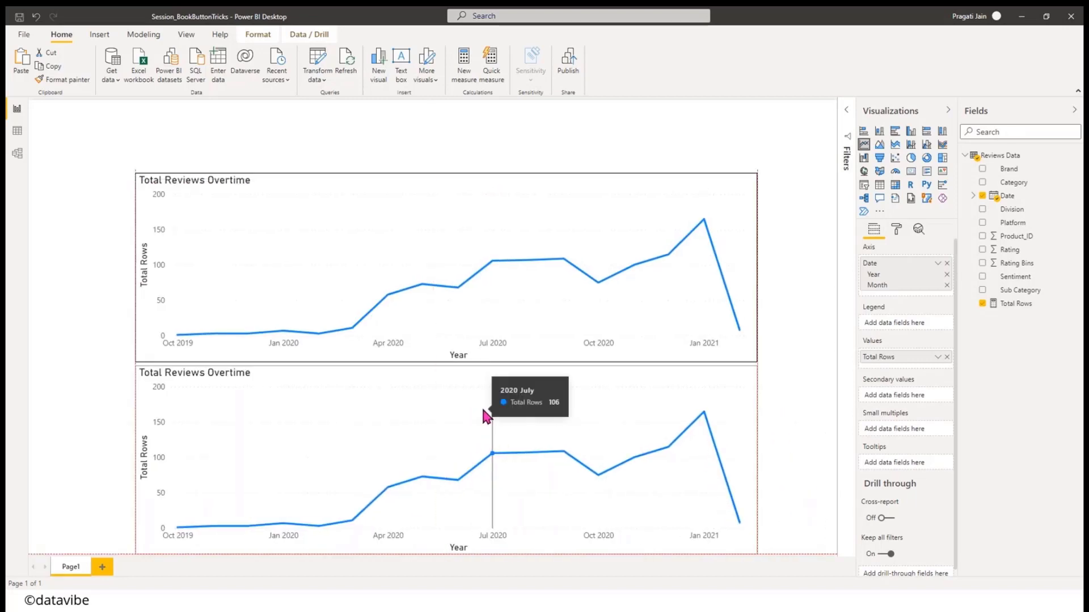
# - Turn on data labels for the lower line chart and collapse the Visualizations and Fields panes
pyautogui.click(895, 230)
pyautogui.click(932, 395)
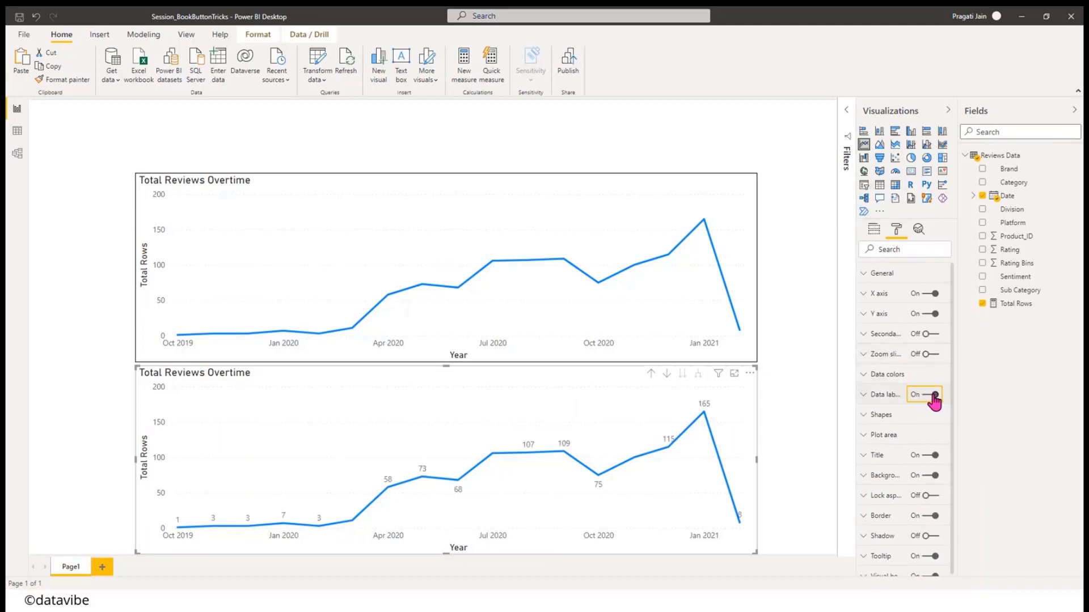
pyautogui.click(791, 379)
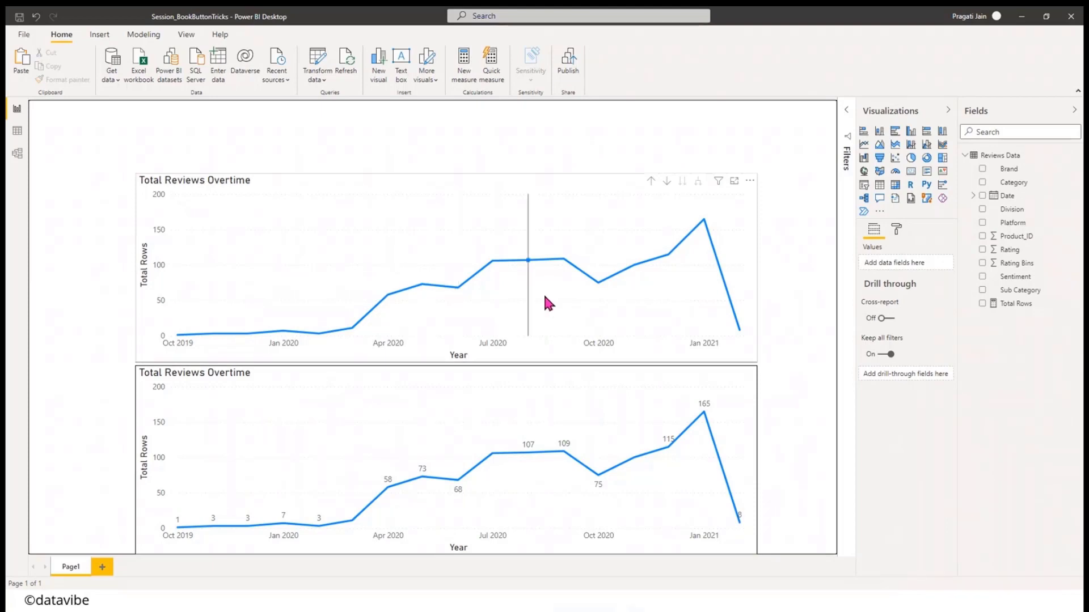
pyautogui.moveTo(544, 297)
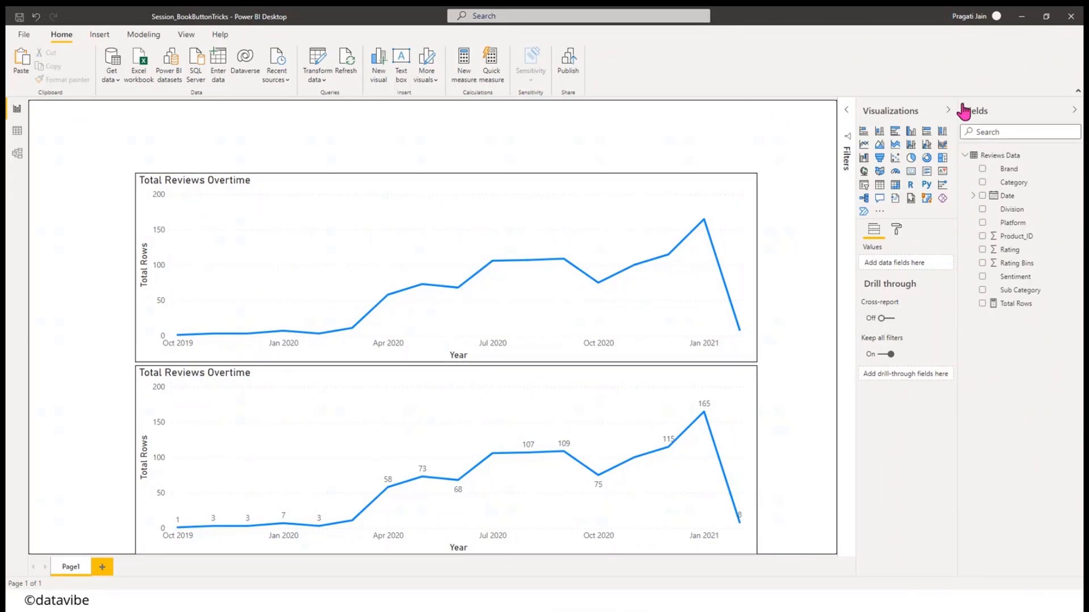
pyautogui.click(948, 110)
pyautogui.click(1074, 110)
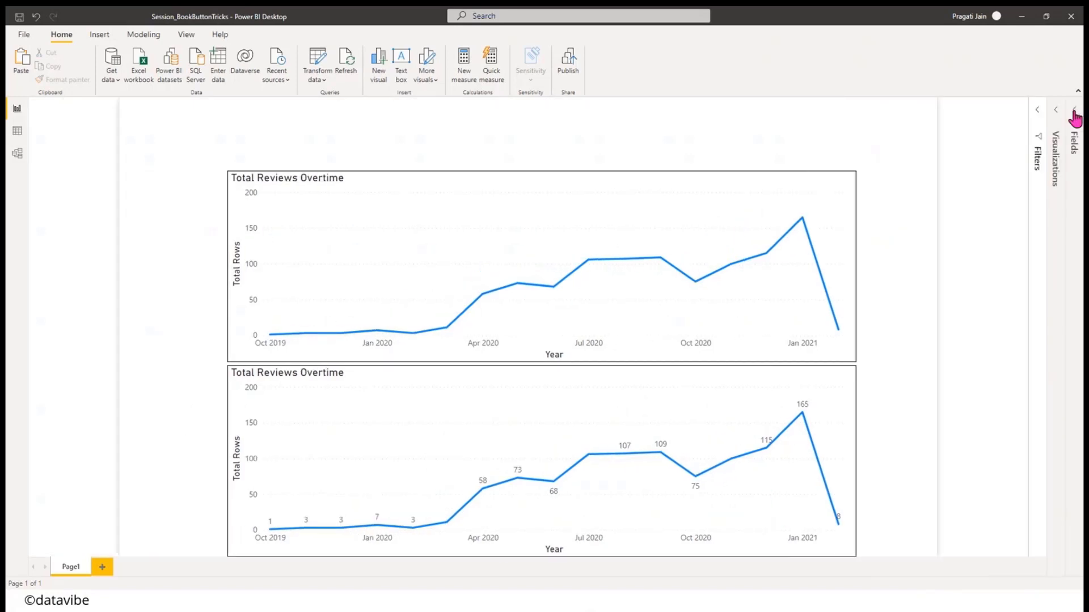
# - Show the Bookmarks and Selection panes and widen both of them
pyautogui.click(191, 36)
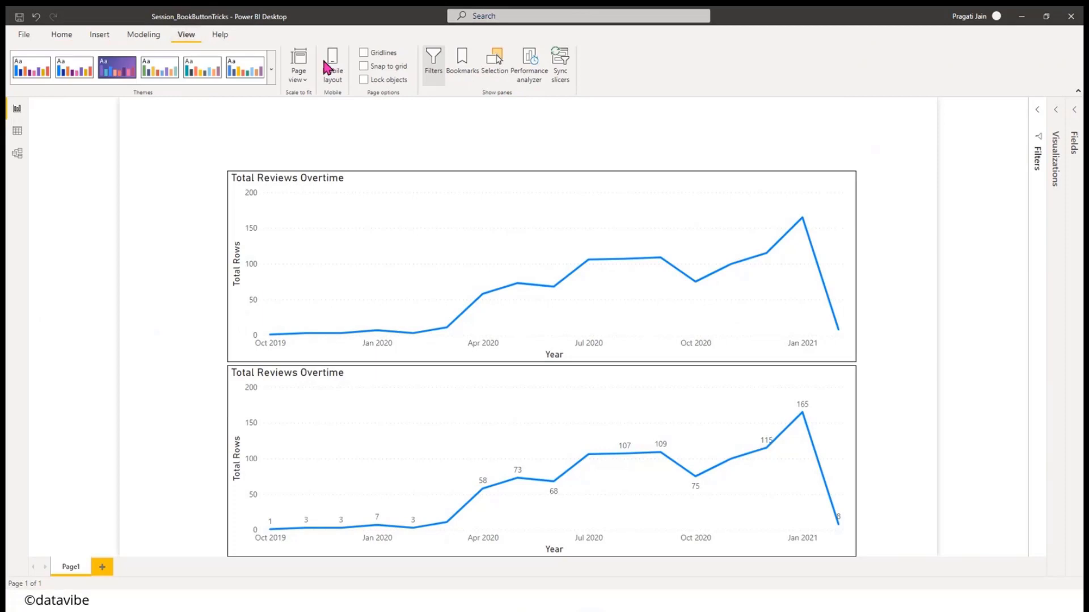
pyautogui.click(463, 73)
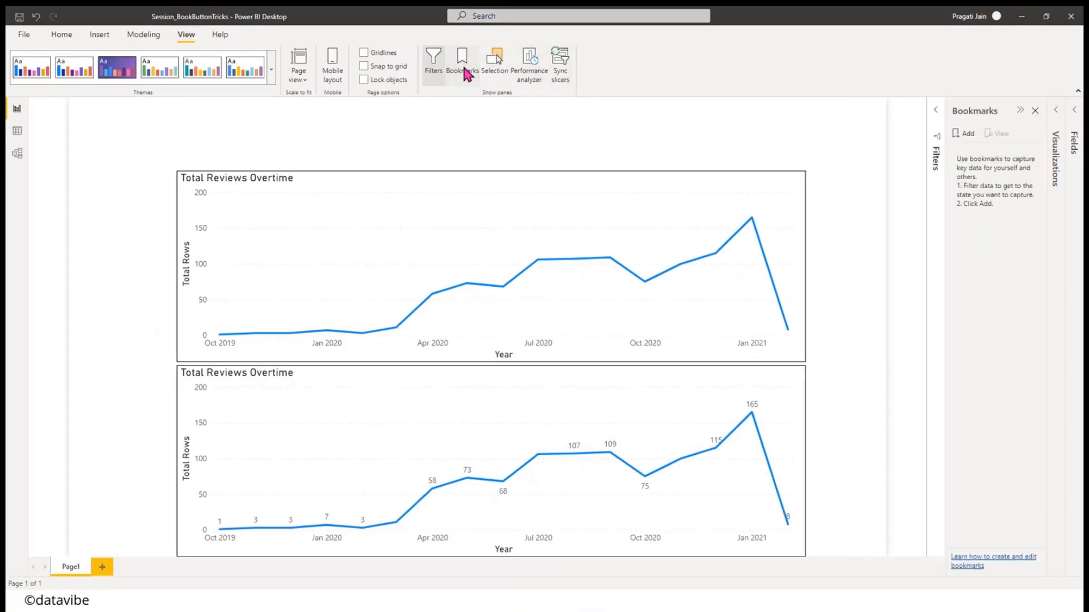
pyautogui.moveTo(944, 241); pyautogui.dragTo(919, 244)
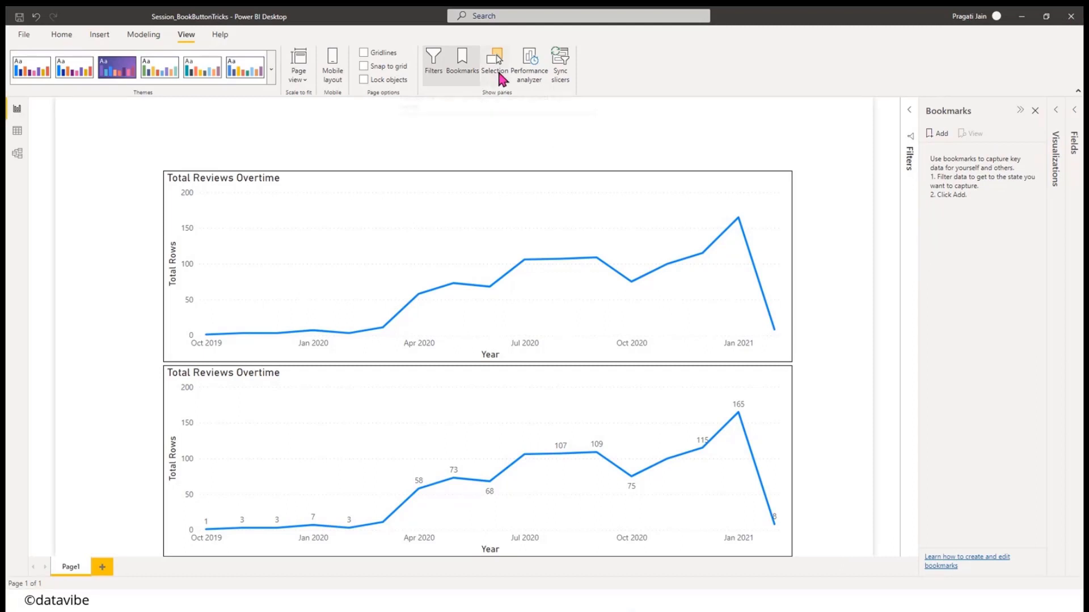
pyautogui.click(499, 77)
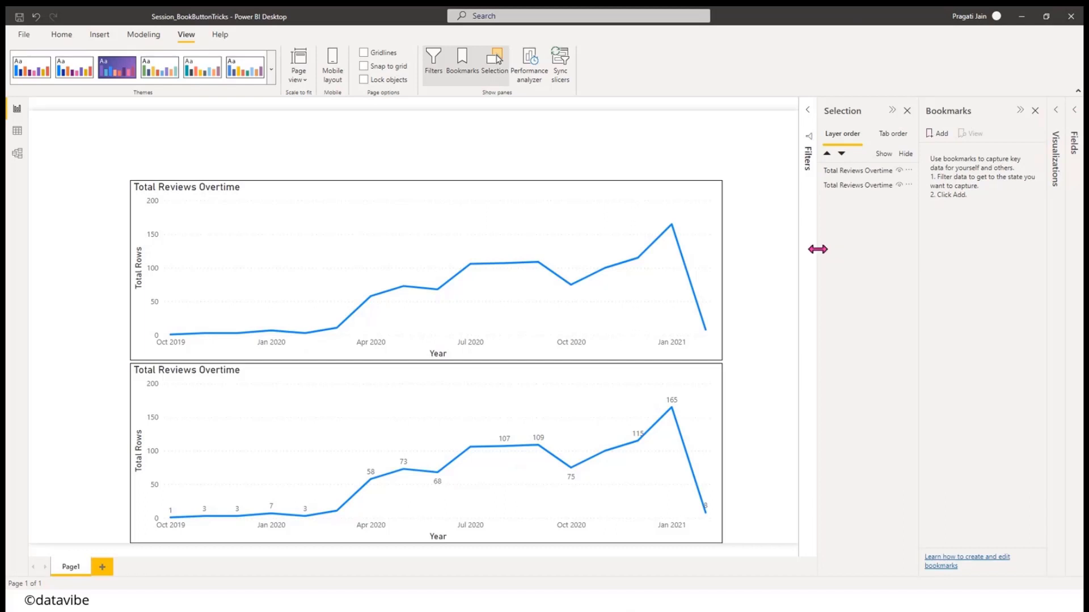
pyautogui.moveTo(799, 250); pyautogui.dragTo(772, 253)
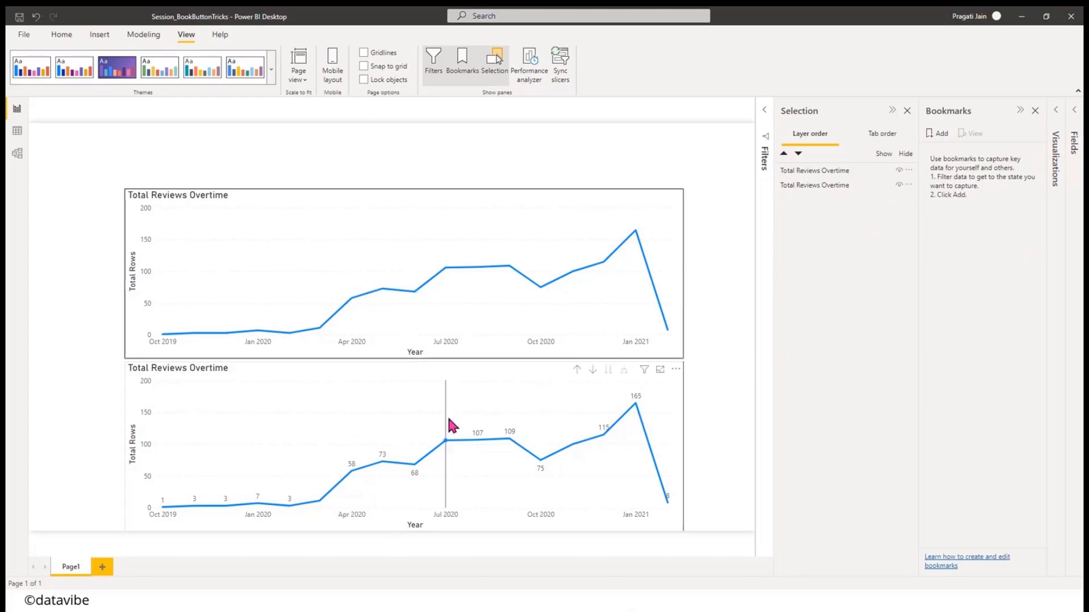
# - Hide the upper line chart through the layer list and show it again
pyautogui.click(899, 186)
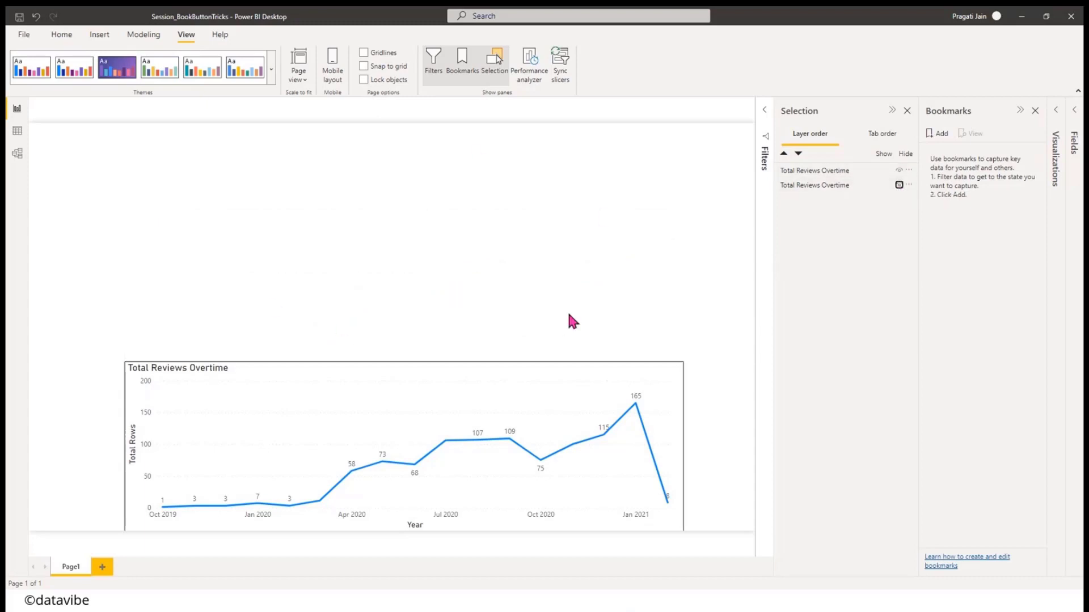
pyautogui.click(899, 185)
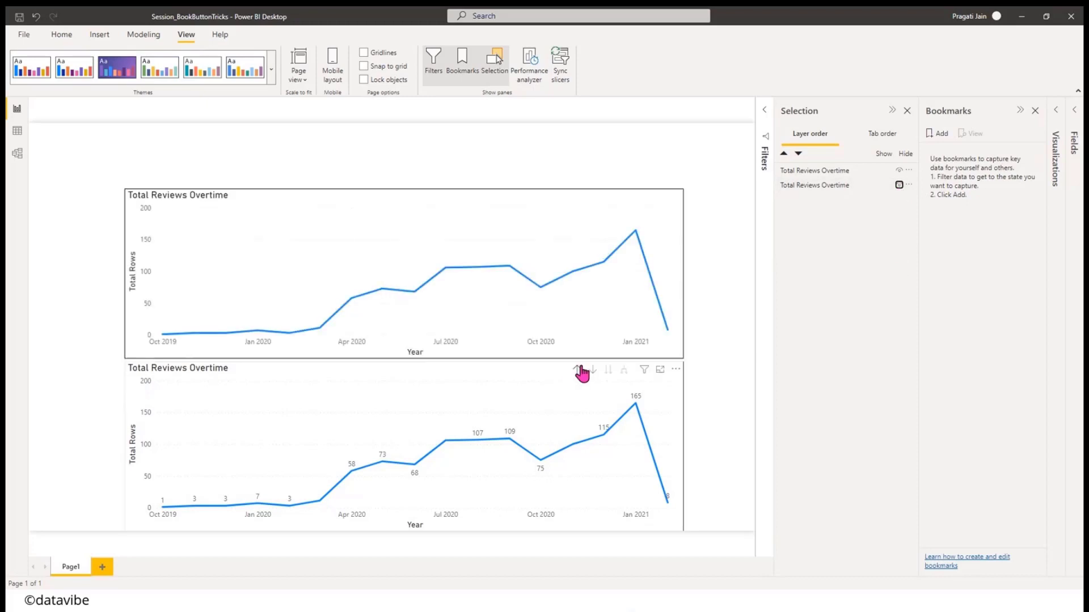
pyautogui.click(61, 35)
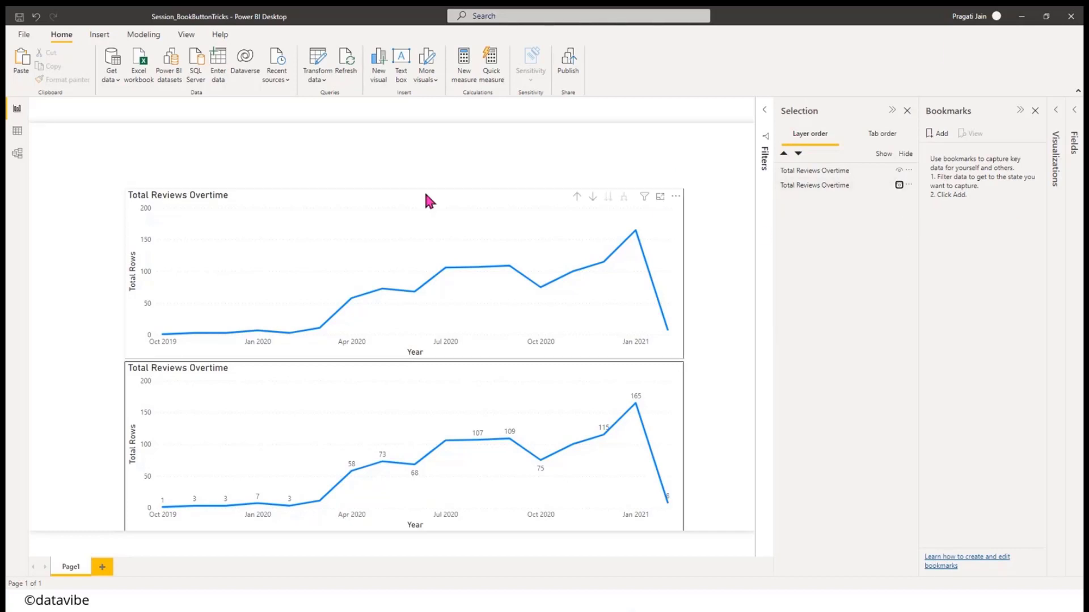
pyautogui.click(522, 142)
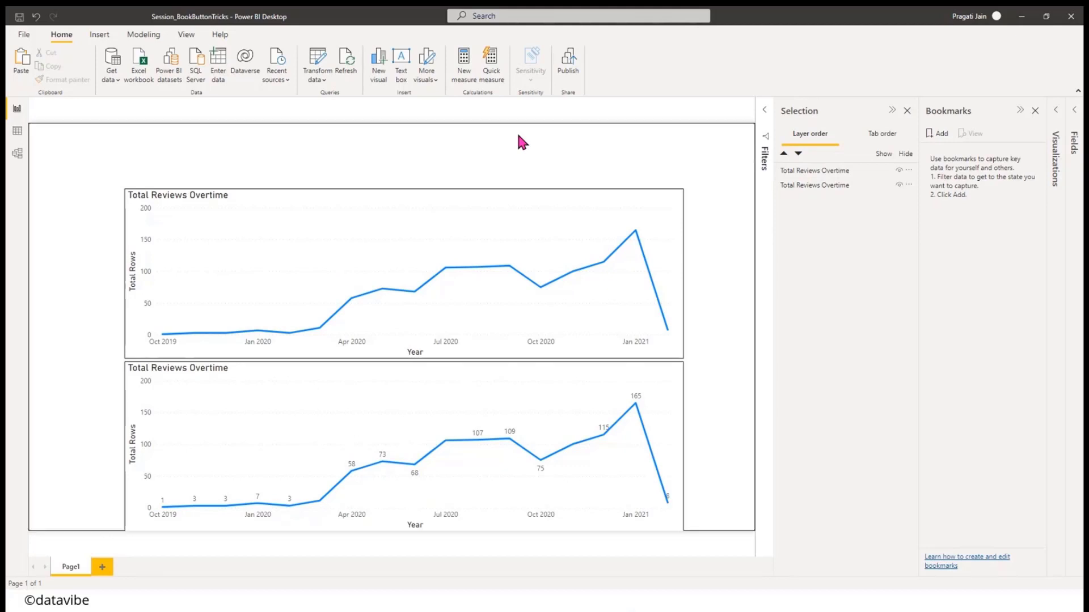
# - Collapse the Selection pane and add a bookmark named Labels Off, leaving no extra bookmarks in the list
pyautogui.click(892, 111)
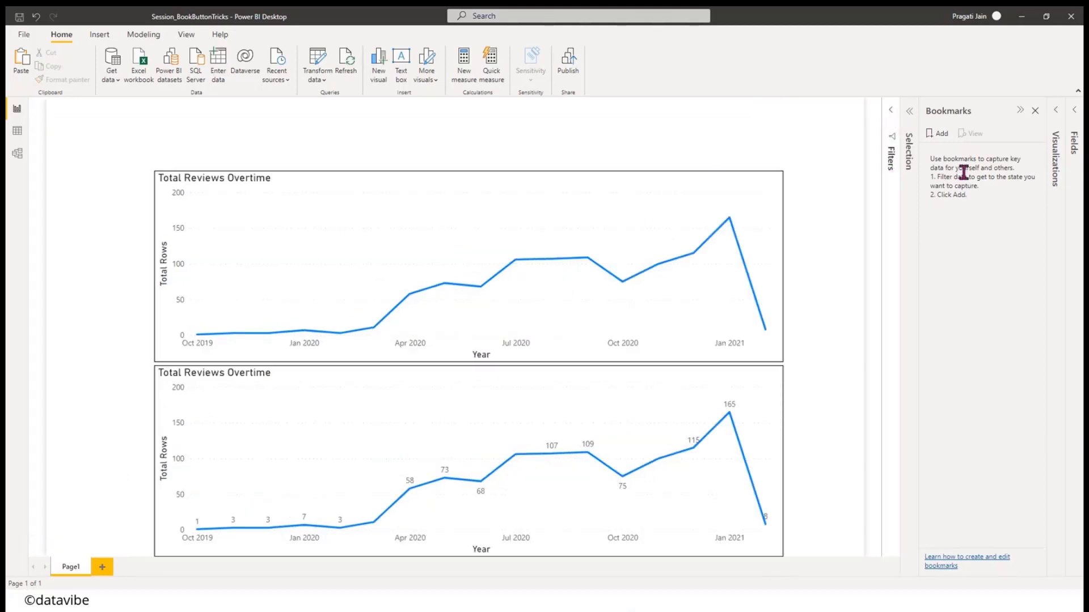
pyautogui.click(940, 134)
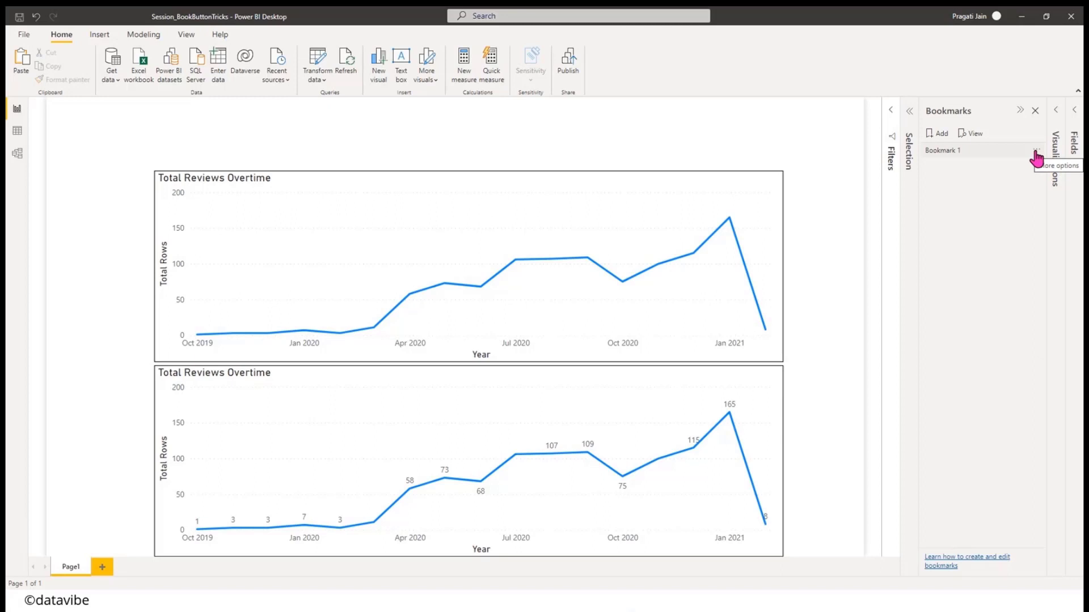
pyautogui.click(937, 134)
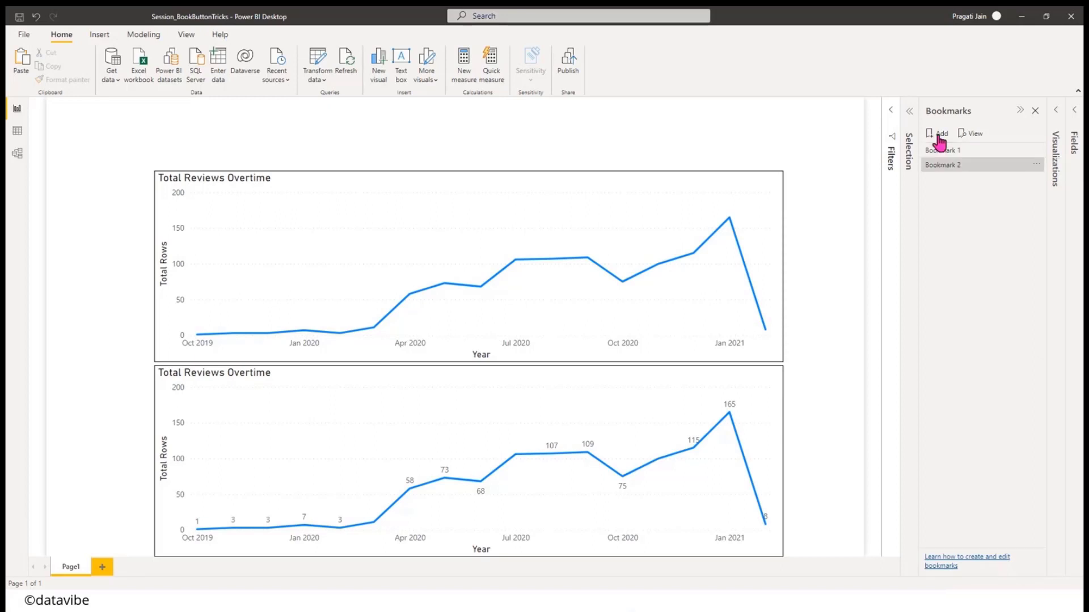
pyautogui.click(937, 134)
pyautogui.click(1036, 182)
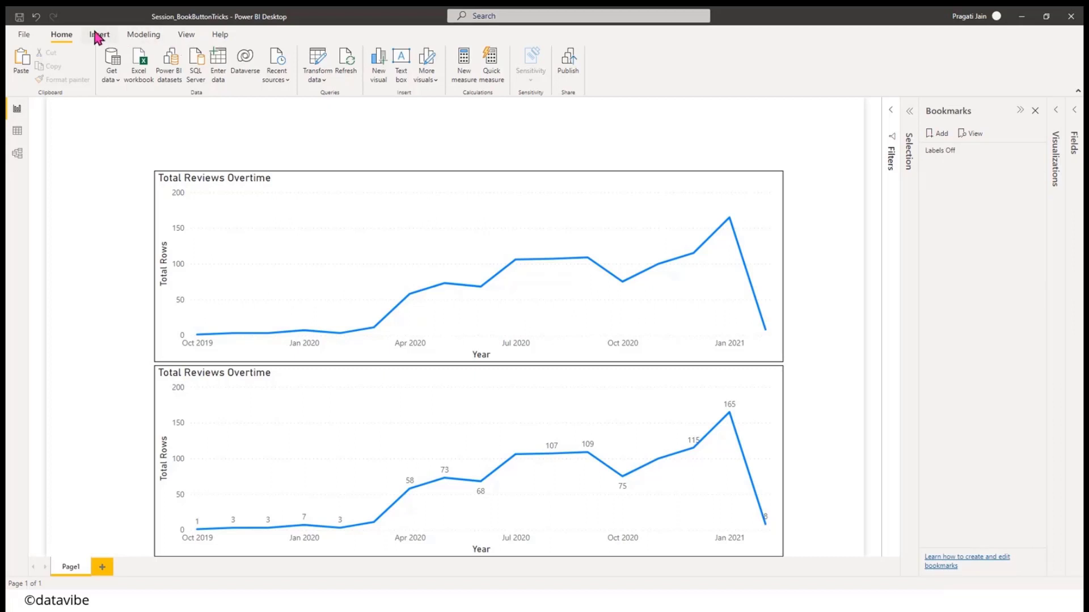
# - Insert a blank button and place it above the upper line chart, left of the chart's centre
pyautogui.click(99, 35)
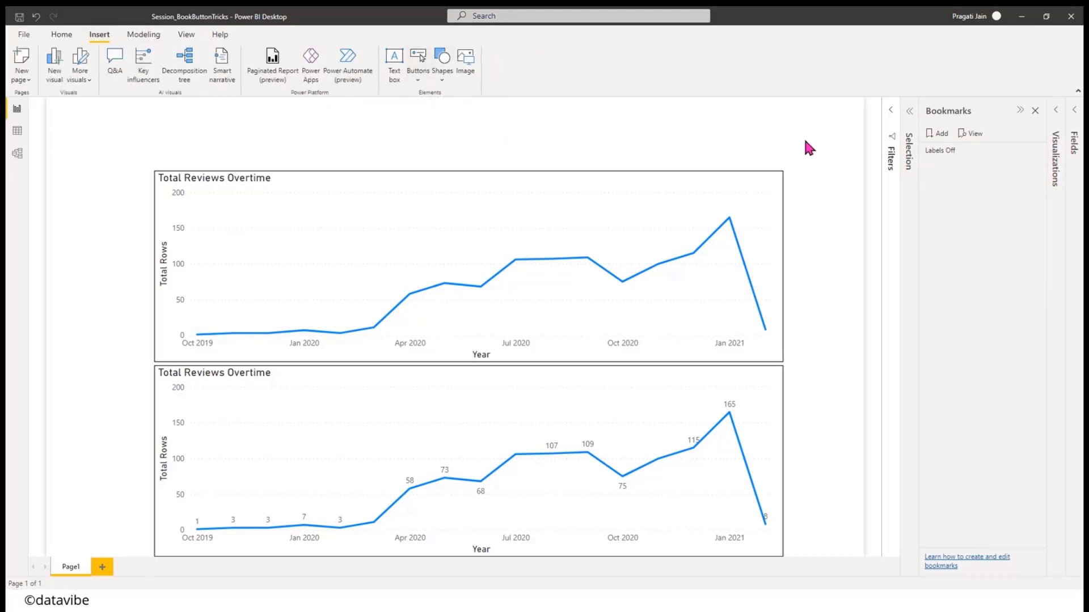
pyautogui.click(420, 84)
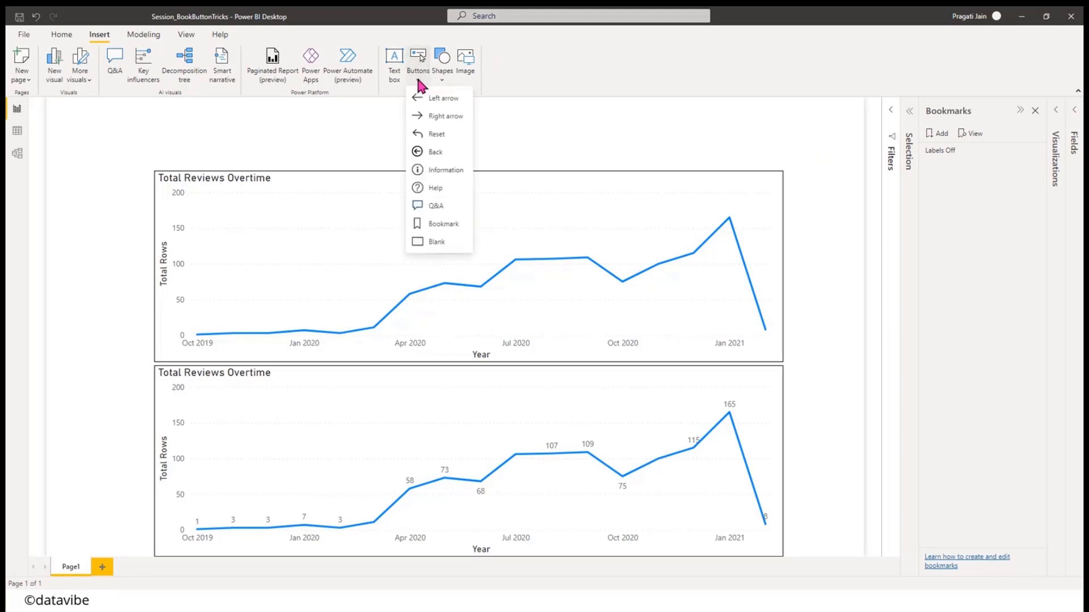
pyautogui.click(434, 242)
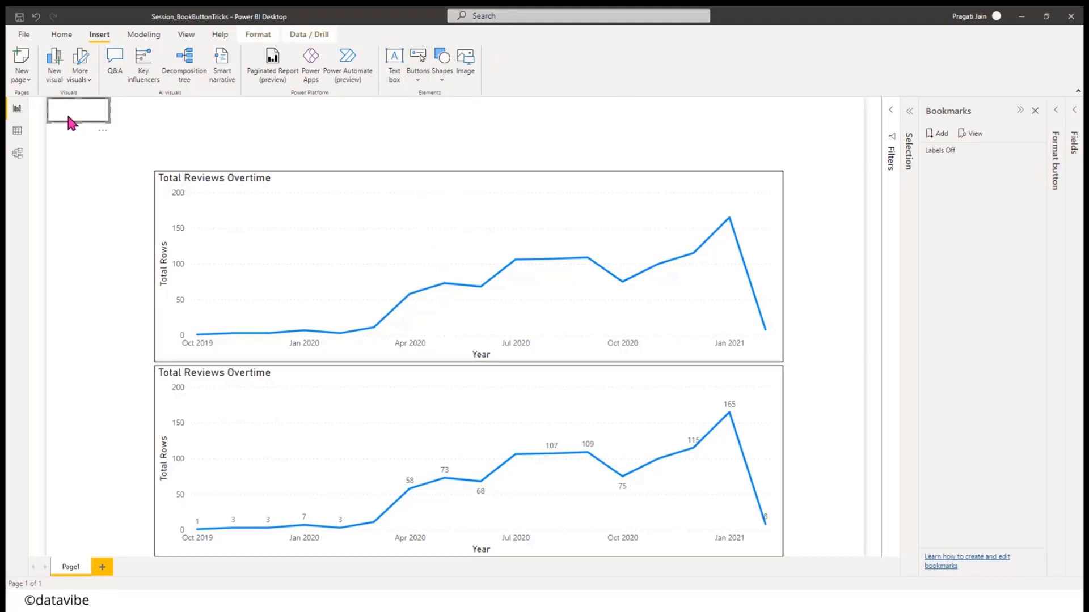
pyautogui.moveTo(70, 122); pyautogui.dragTo(342, 146)
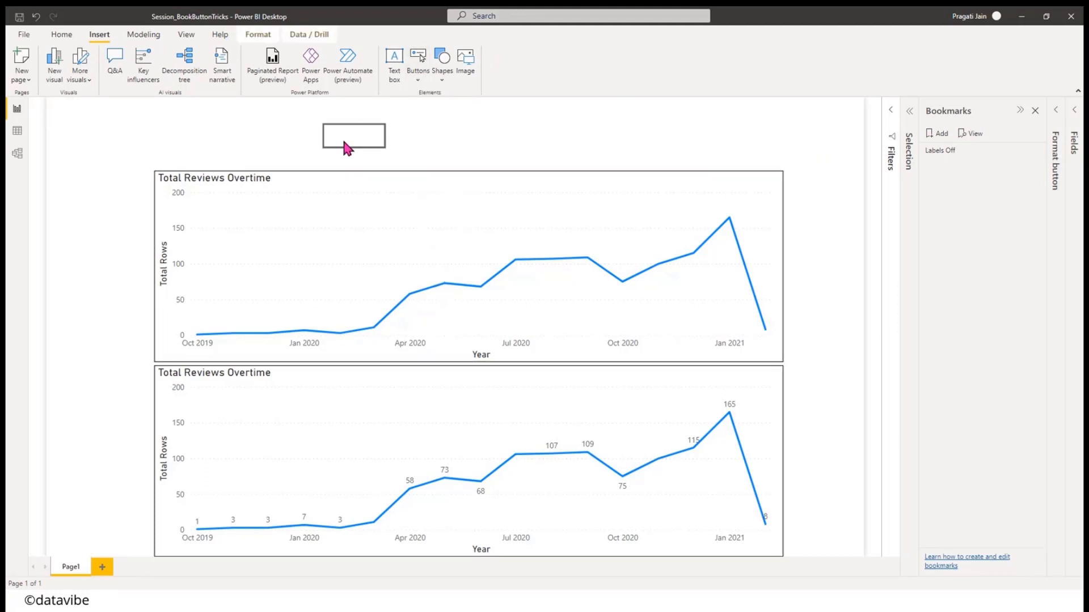
# - Turn on the button's text and set it to "Labels ON", and add a matching "Labels OFF" button beside it
pyautogui.click(1057, 115)
pyautogui.click(935, 111)
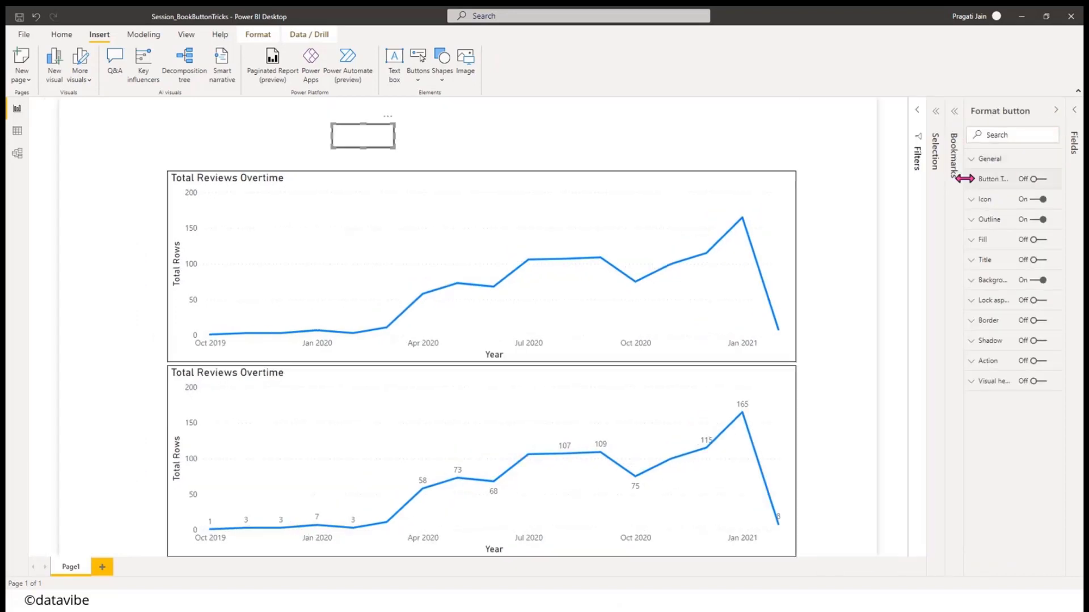
pyautogui.moveTo(965, 179); pyautogui.dragTo(918, 181)
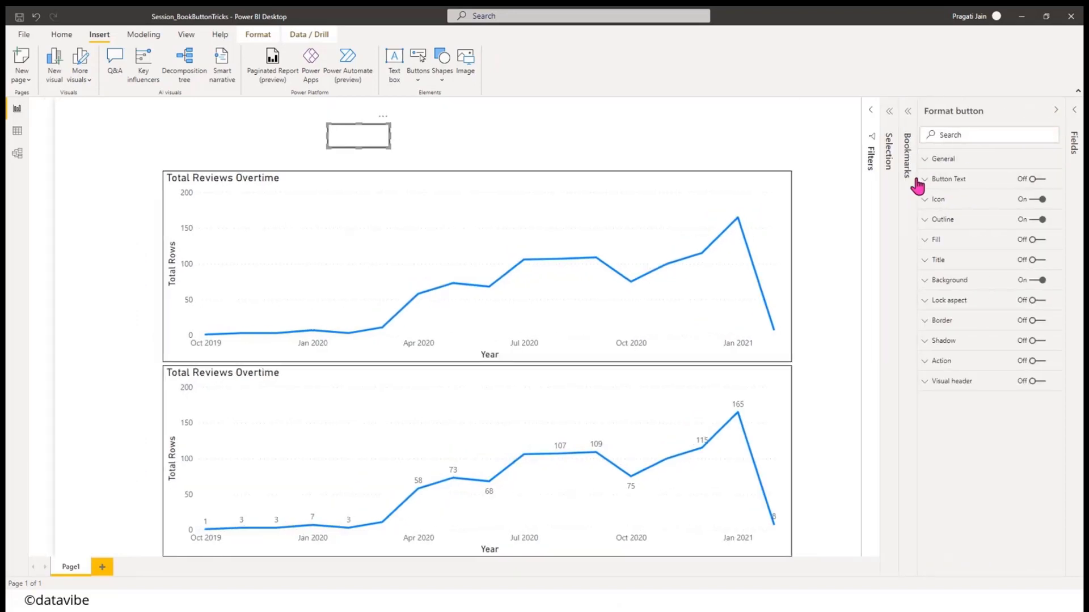
pyautogui.click(1043, 180)
pyautogui.click(921, 179)
pyautogui.click(978, 232)
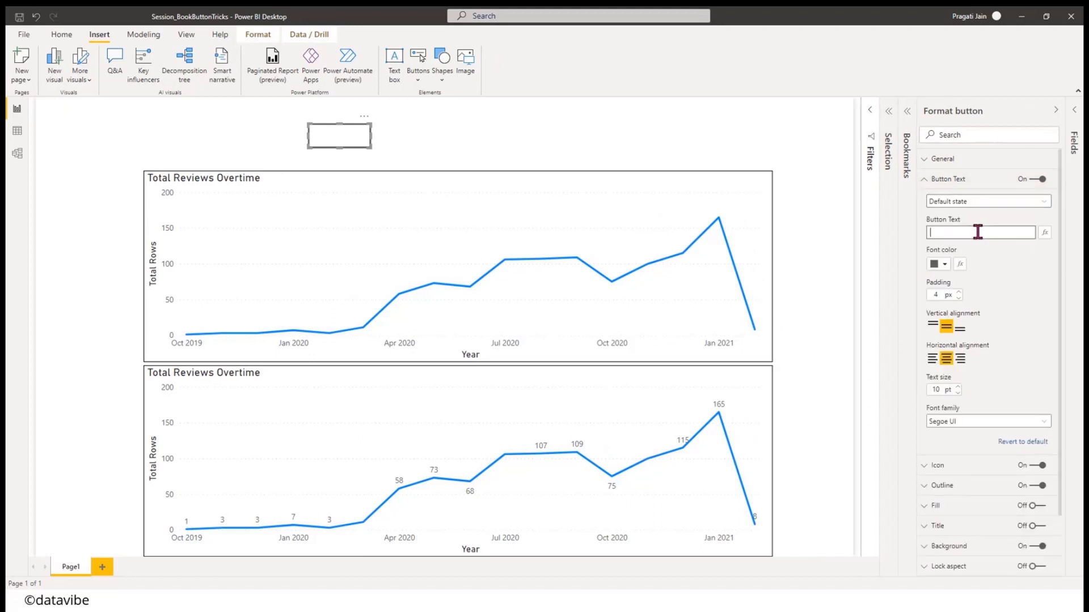
pyautogui.write('Labels ON')
pyautogui.click(924, 180)
pyautogui.click(423, 124)
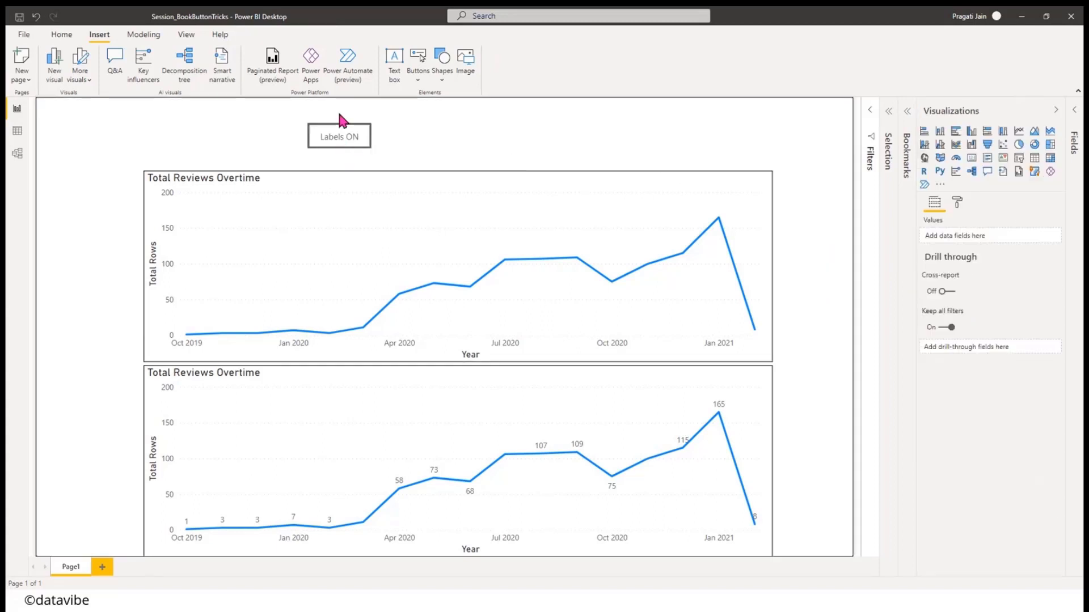
pyautogui.click(353, 150)
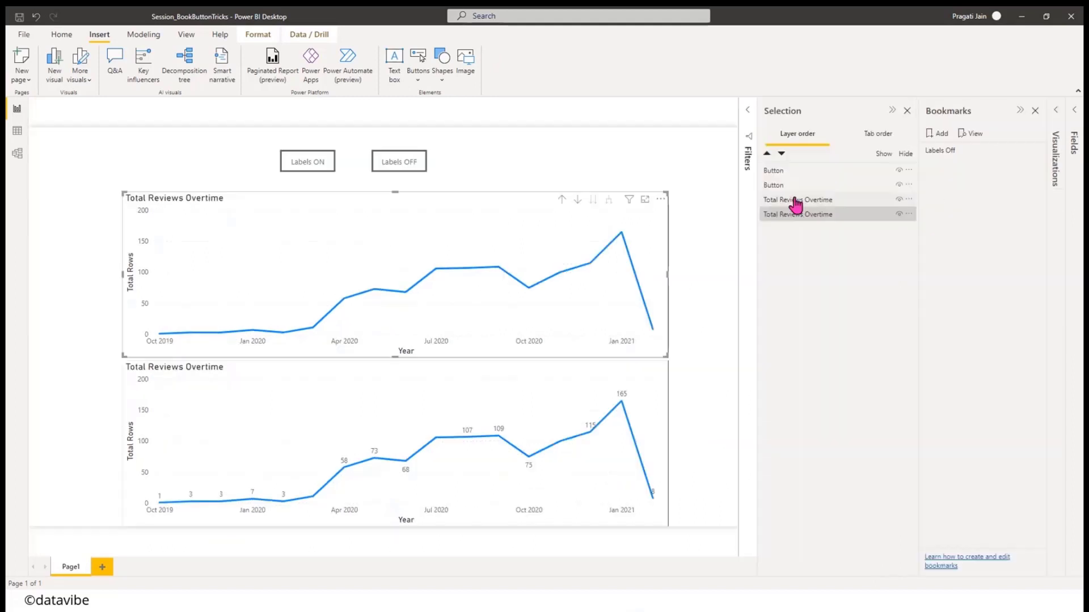
# - Identify the layer entries of both buttons and both charts, and hide the lower chart that has data labels
pyautogui.click(795, 213)
pyautogui.click(782, 183)
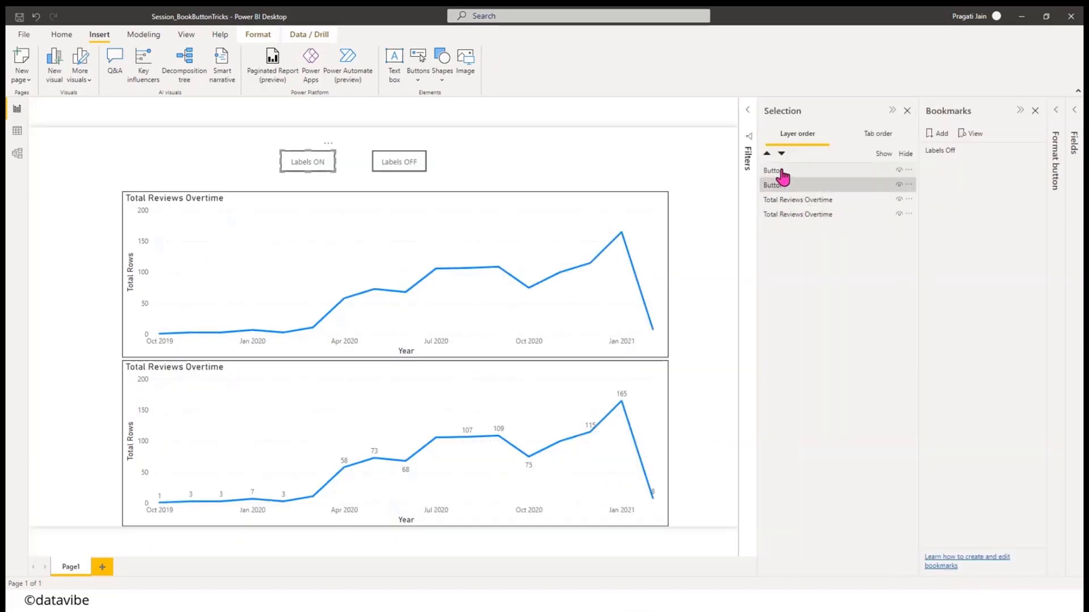
pyautogui.click(781, 170)
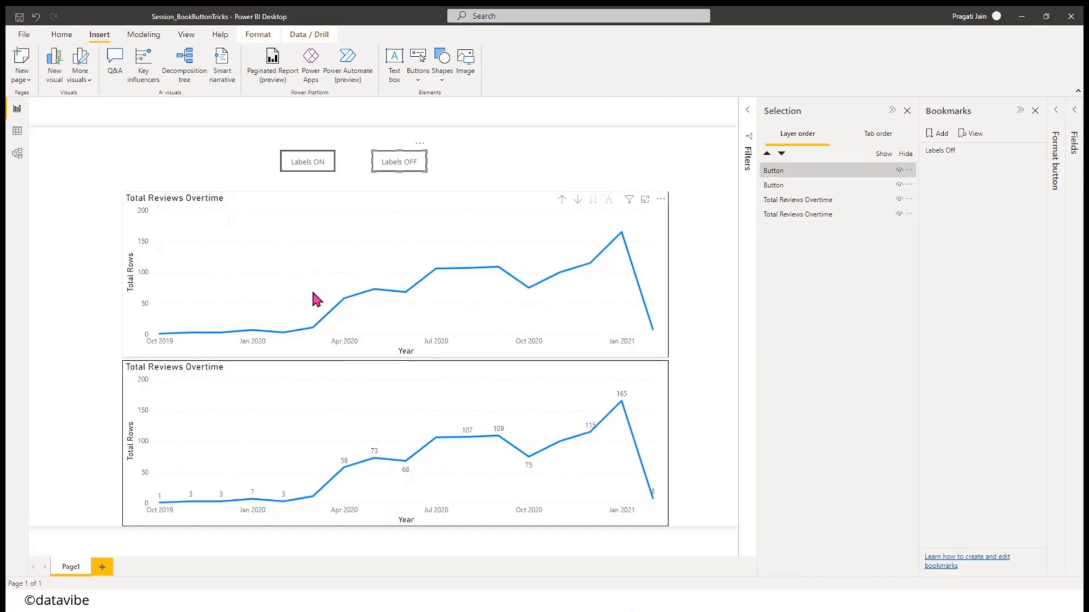
pyautogui.click(787, 214)
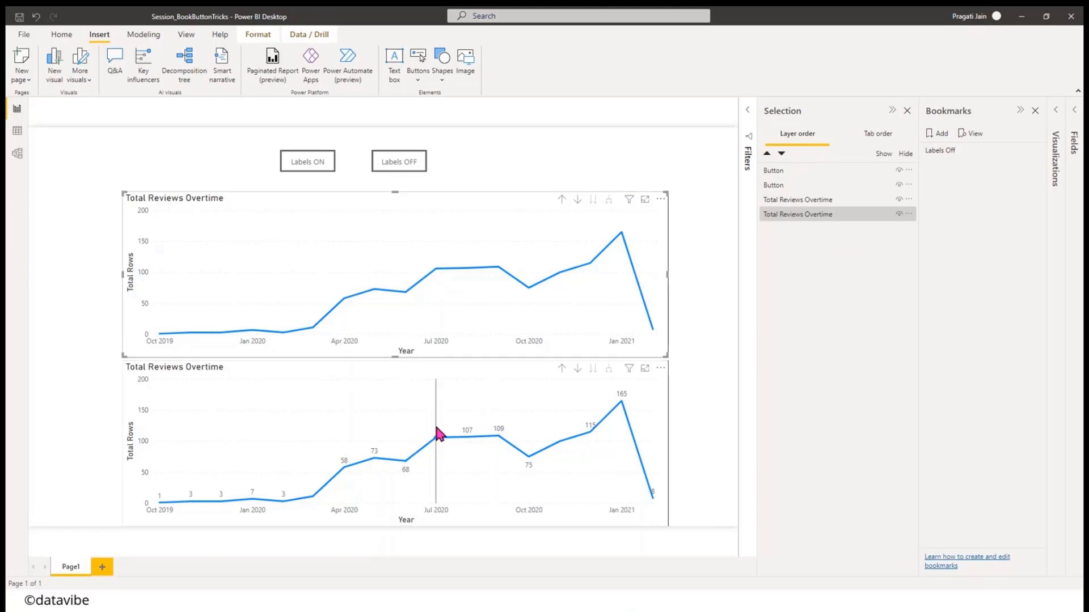
pyautogui.click(816, 200)
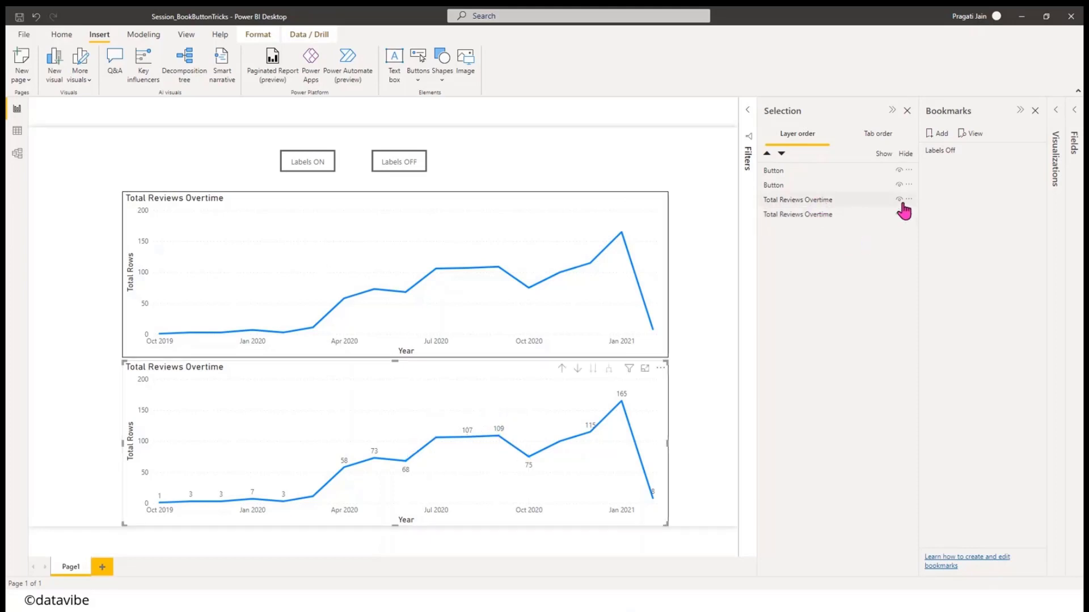
pyautogui.click(899, 200)
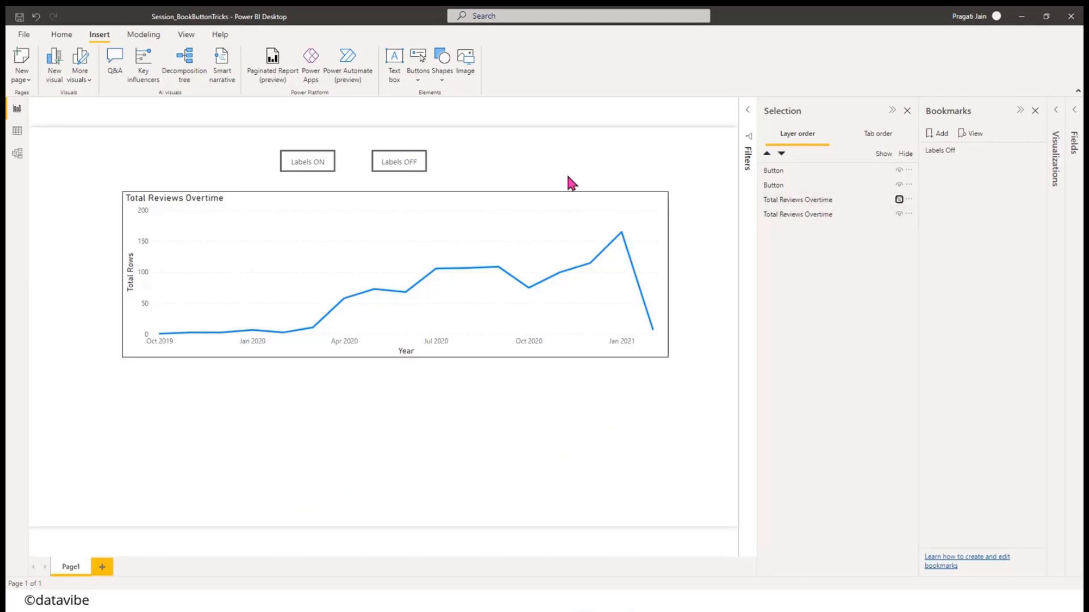
# - Hide the Labels OFF button, keeping Labels ON visible, and update the Labels Off bookmark with this state
pyautogui.click(899, 185)
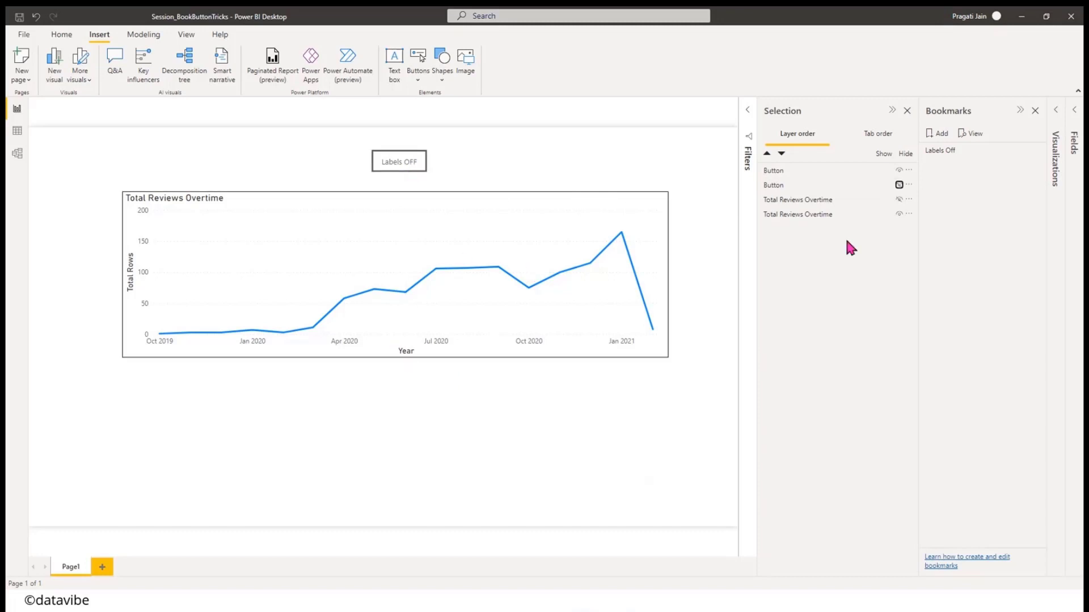
pyautogui.click(899, 185)
pyautogui.click(899, 170)
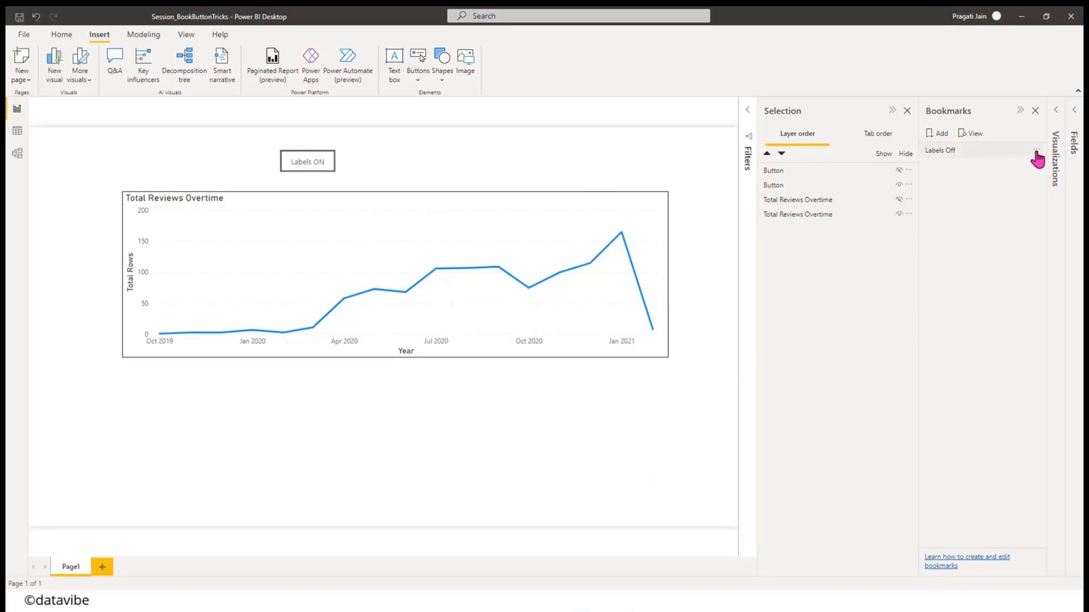
pyautogui.click(1034, 151)
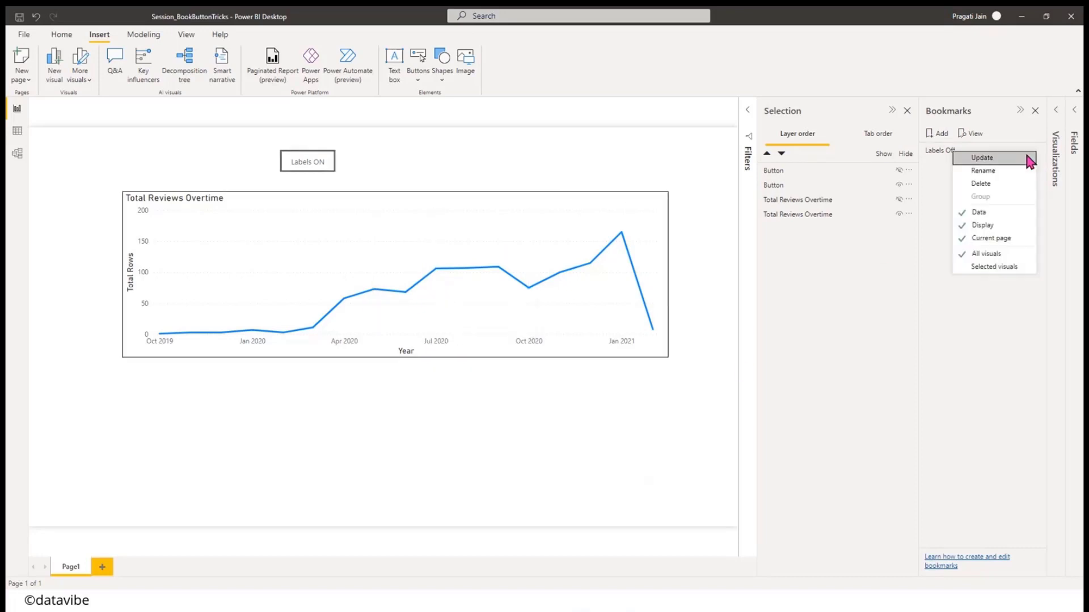
pyautogui.click(998, 160)
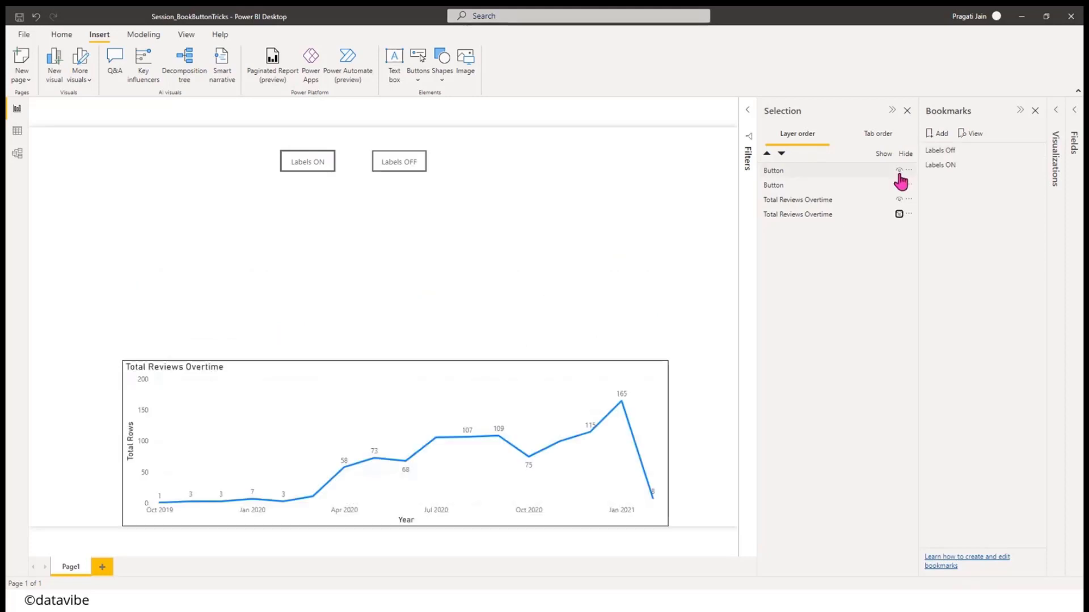
# - Hide the Labels ON button, keeping Labels OFF and the labelled lower chart visible, and update the Labels ON bookmark with this state
pyautogui.click(899, 170)
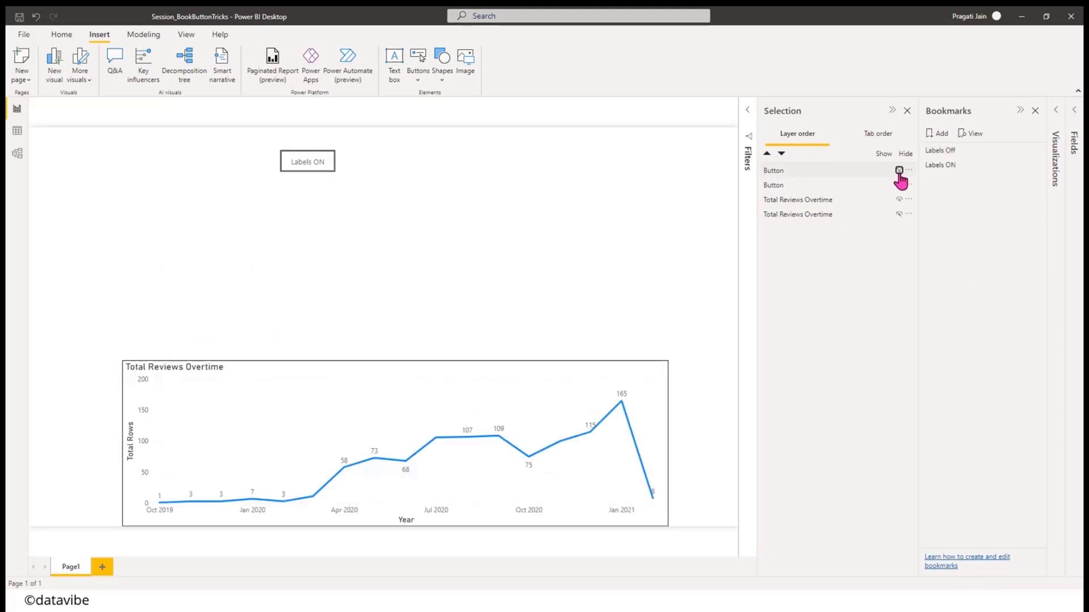
pyautogui.click(901, 183)
pyautogui.click(899, 171)
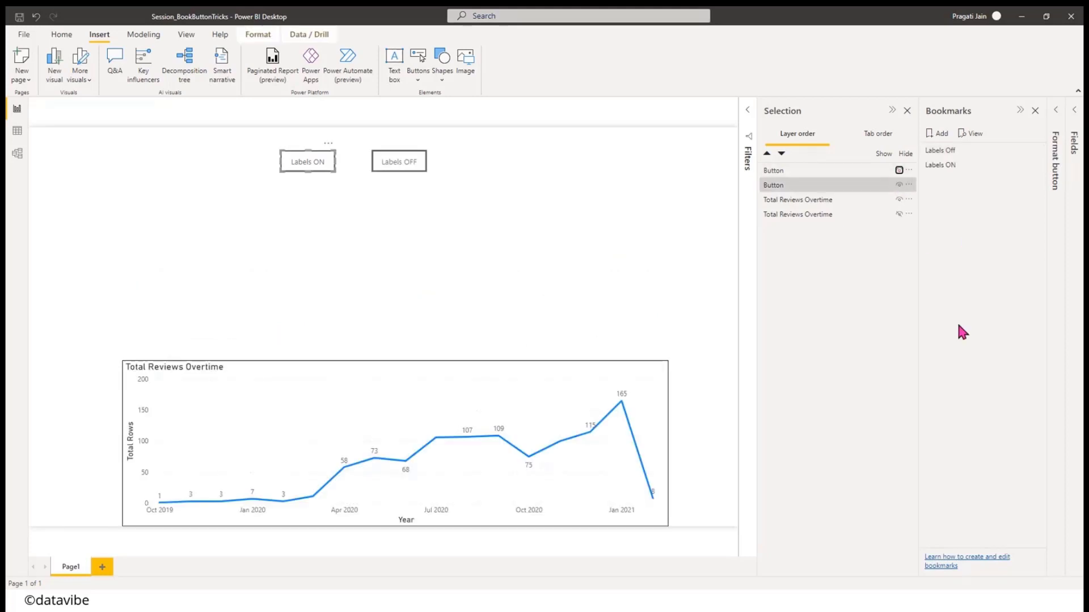
pyautogui.click(899, 185)
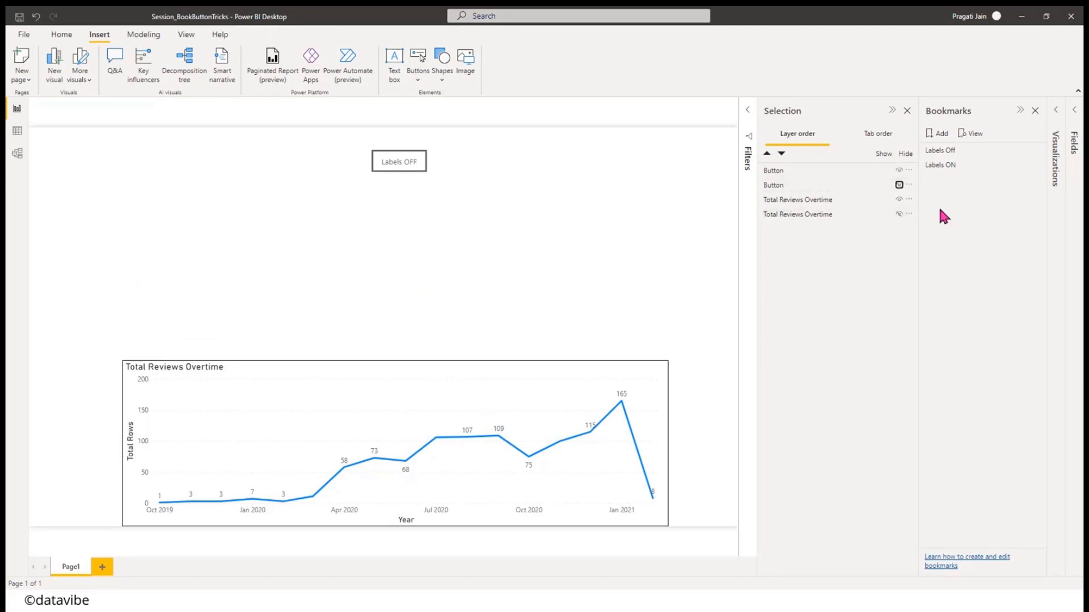
pyautogui.click(1035, 164)
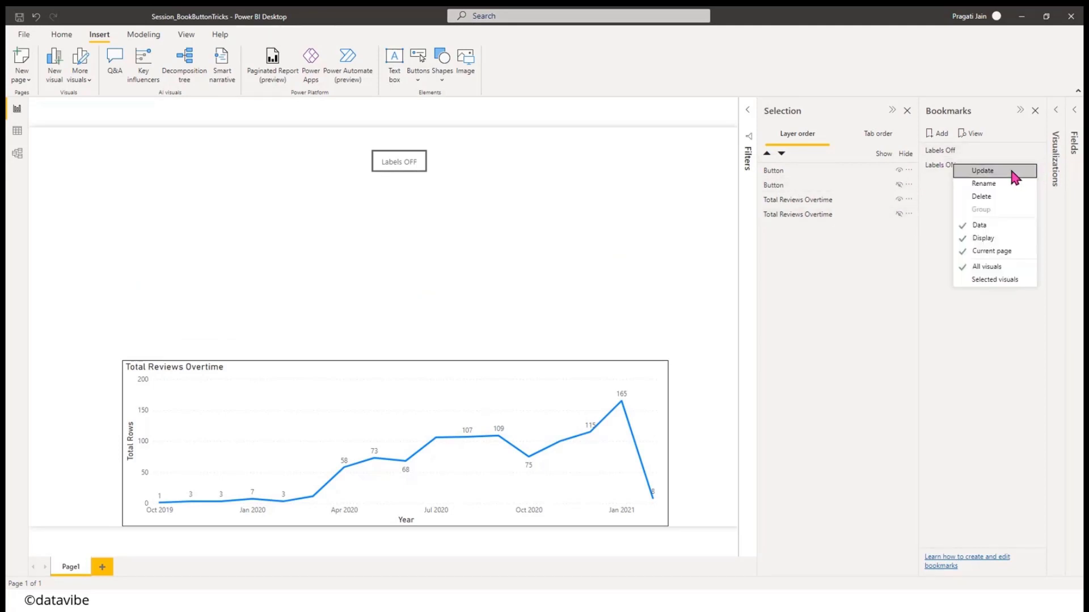
pyautogui.click(1012, 170)
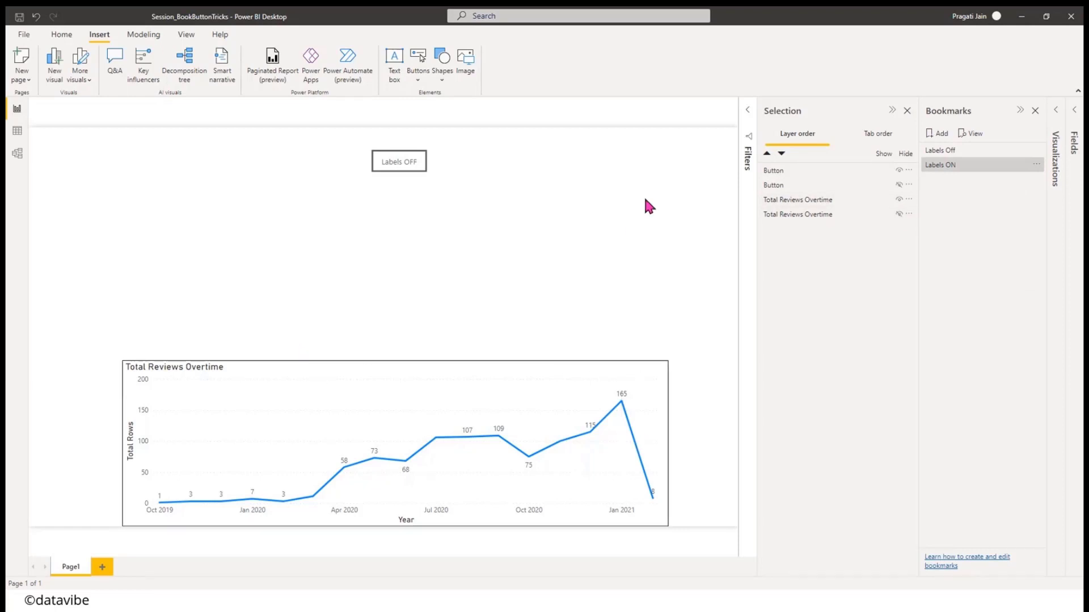
# - Apply the Labels Off and Labels ON bookmarks in turn to check the button and chart each one shows
pyautogui.click(948, 151)
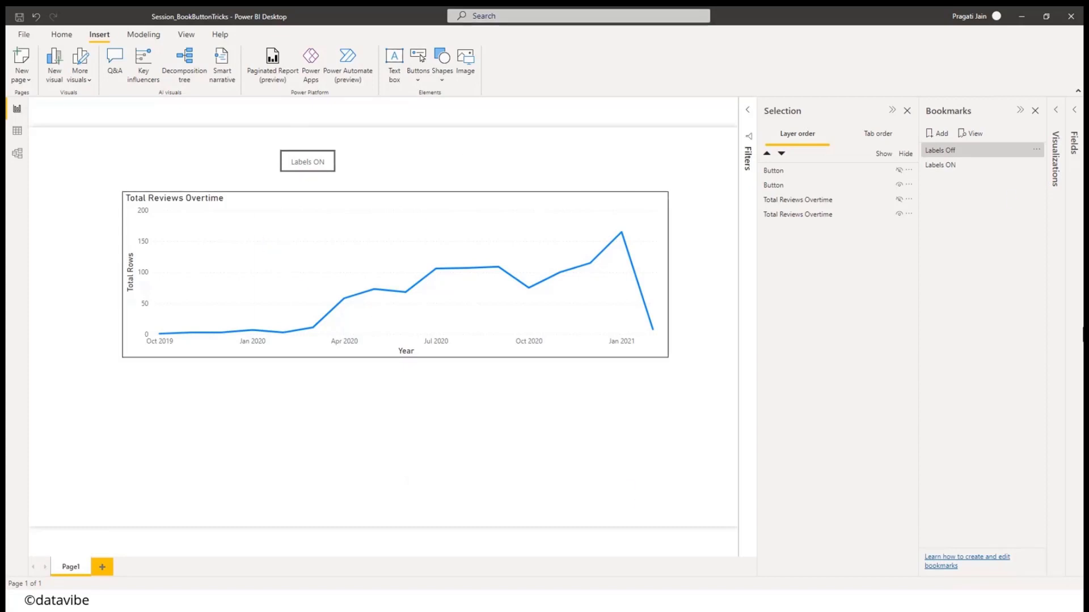
pyautogui.click(944, 166)
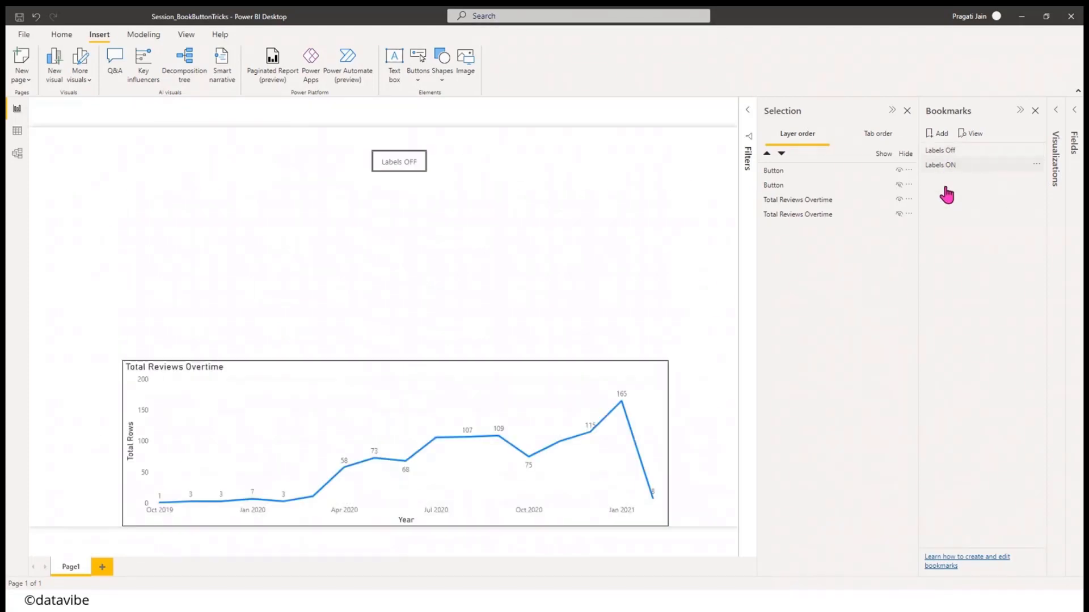
pyautogui.moveTo(379, 465)
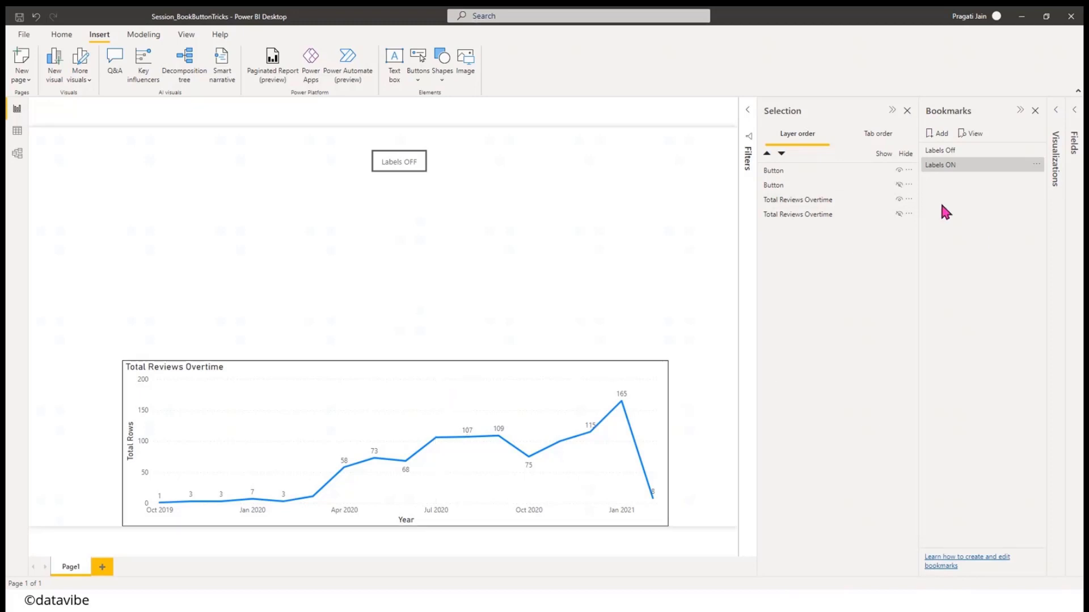
# - Unhide the Labels ON button and the upper chart without data labels
pyautogui.click(899, 185)
pyautogui.click(899, 214)
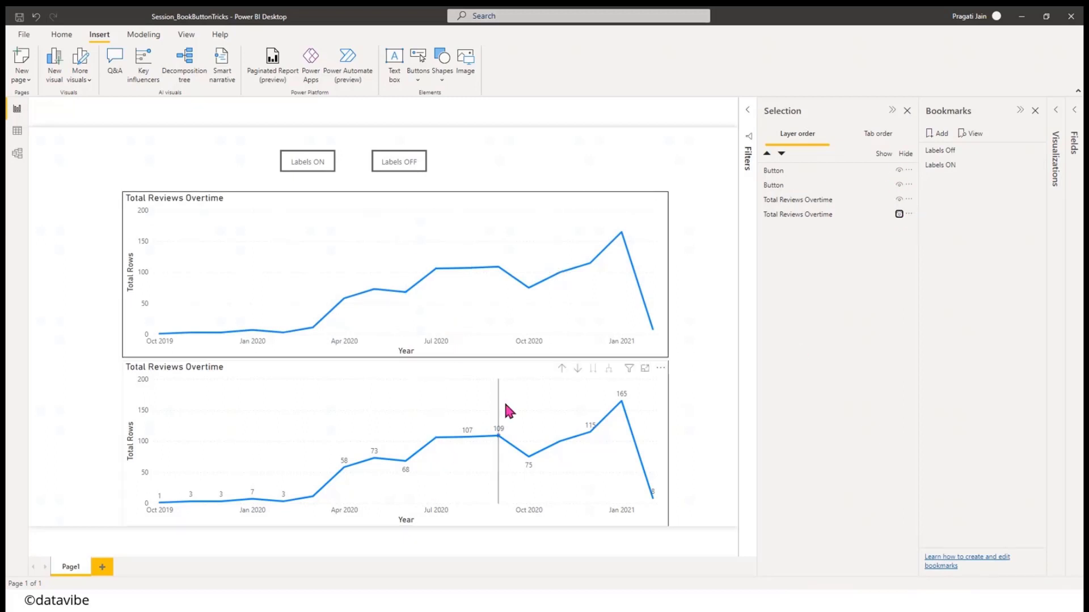
pyautogui.moveTo(506, 410)
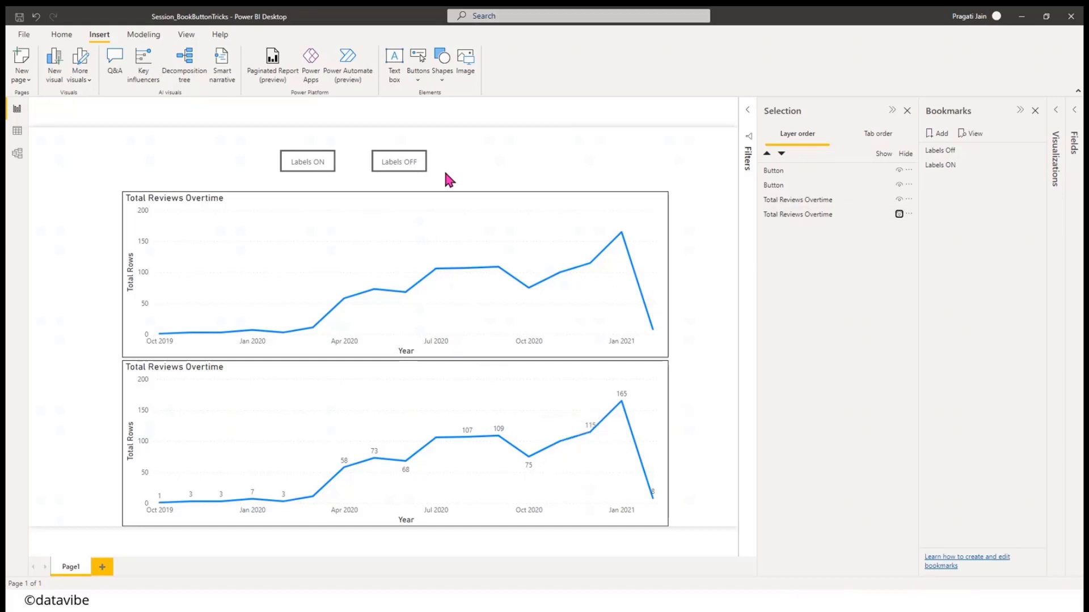
# - Try overlaying the labelled chart on the upper chart, return it below, and narrow it from its right edge
pyautogui.moveTo(359, 376); pyautogui.dragTo(357, 209)
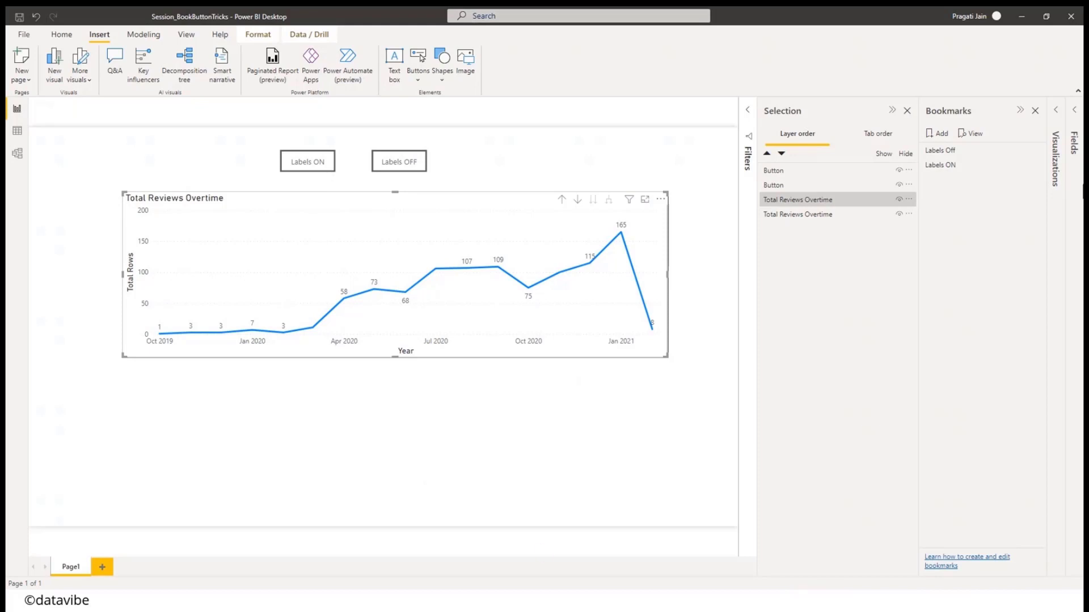
pyautogui.moveTo(369, 205); pyautogui.dragTo(362, 375)
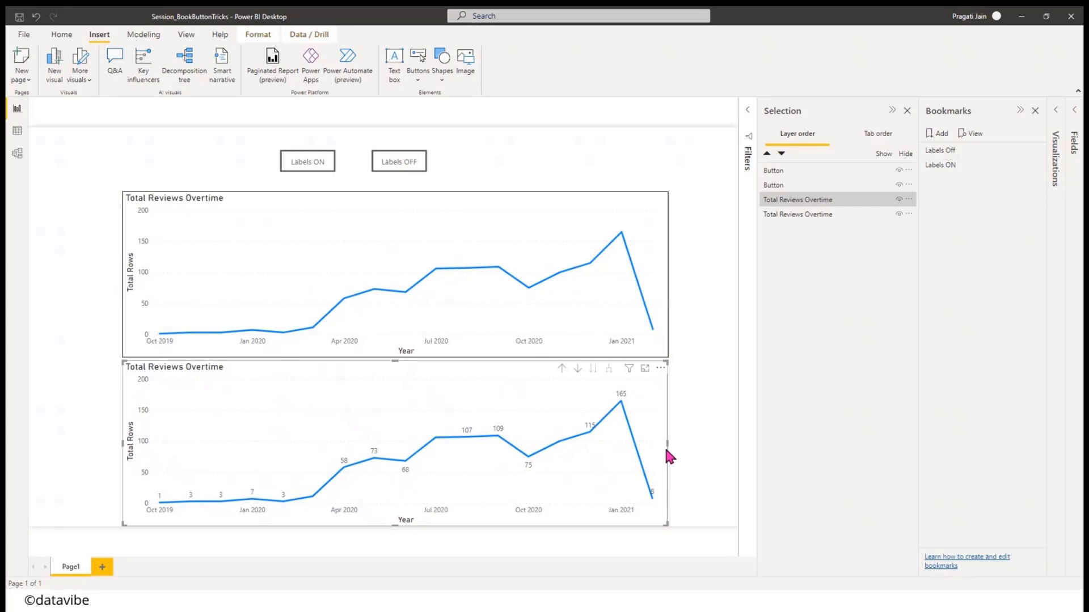
pyautogui.moveTo(668, 443); pyautogui.dragTo(591, 446)
pyautogui.click(721, 437)
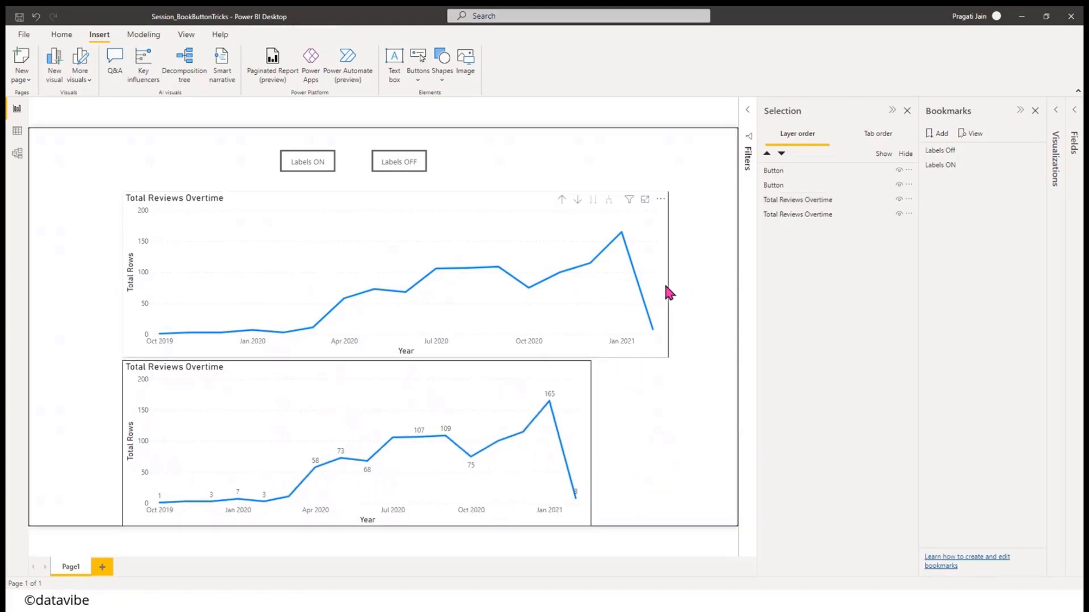
# - Widen the upper chart without data labels slightly by extending its right edge
pyautogui.click(658, 267)
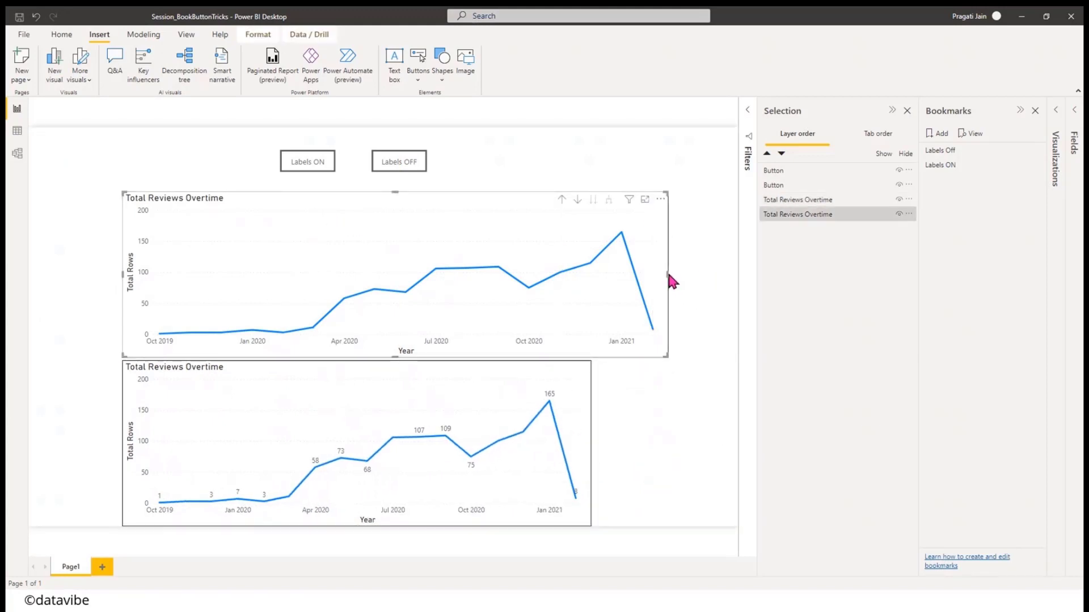
pyautogui.moveTo(668, 275); pyautogui.dragTo(689, 275)
pyautogui.click(689, 440)
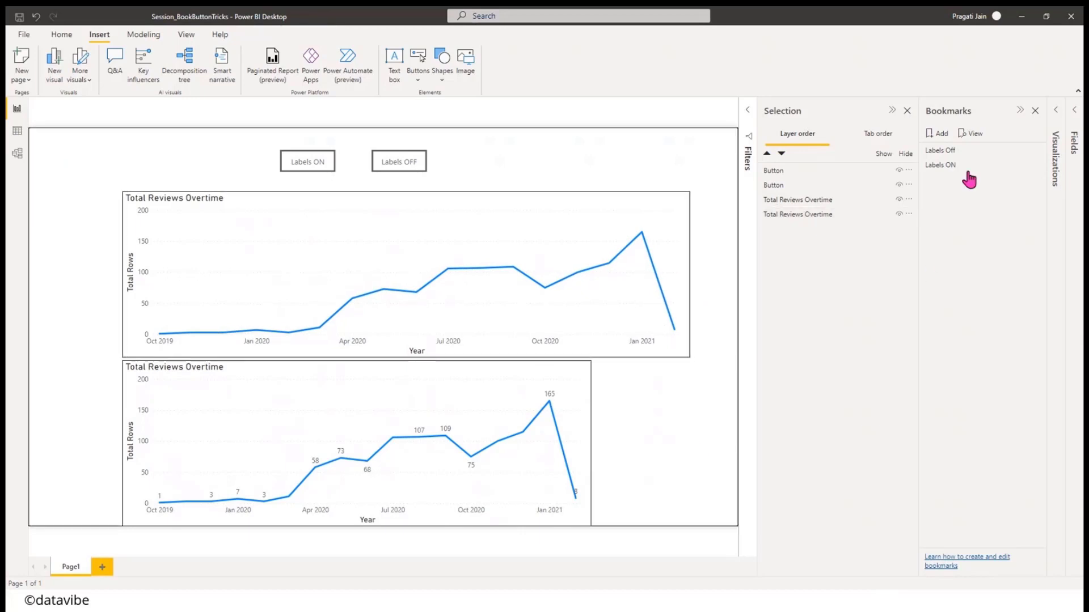
# - Apply the bookmarks to check how the differently sized charts appear when switching between them
pyautogui.click(950, 167)
pyautogui.click(949, 170)
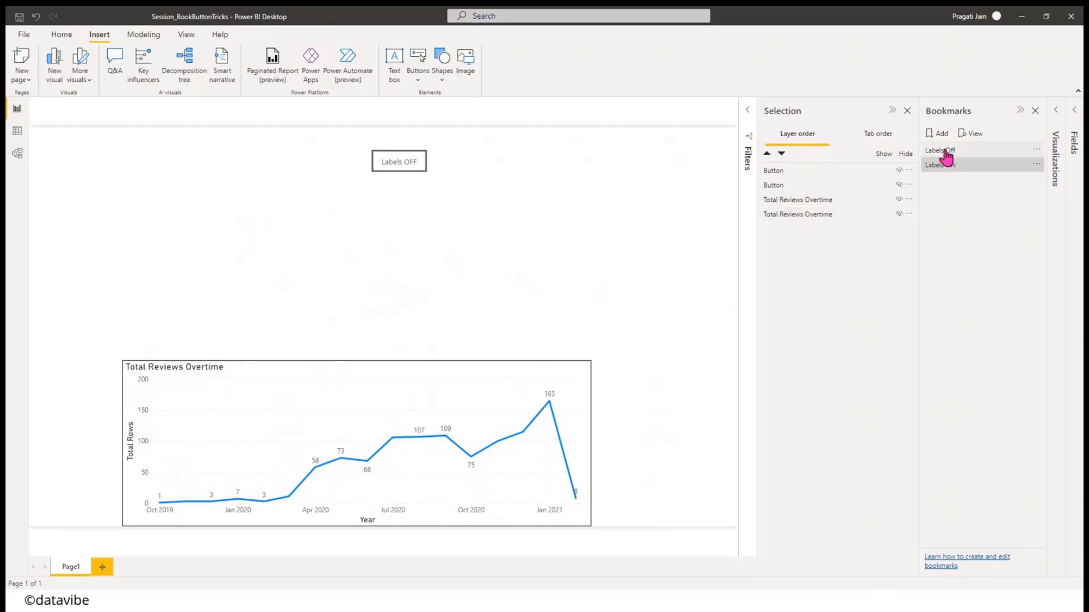
pyautogui.click(946, 173)
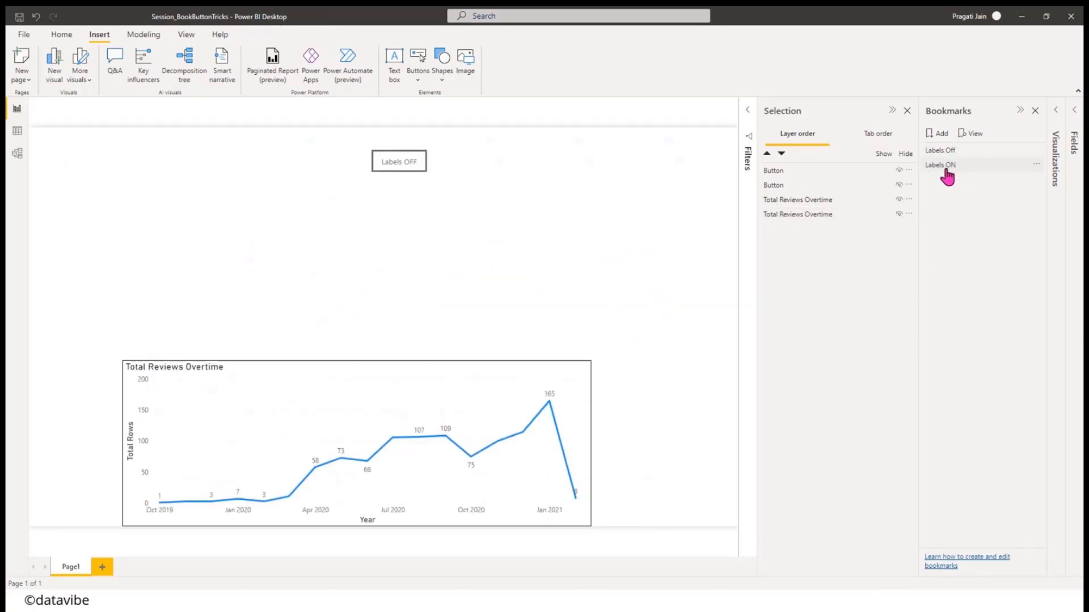
# - Unhide the Labels ON button and the upper chart, and widen the labelled lower chart to match the upper chart's width
pyautogui.rightClick(904, 185)
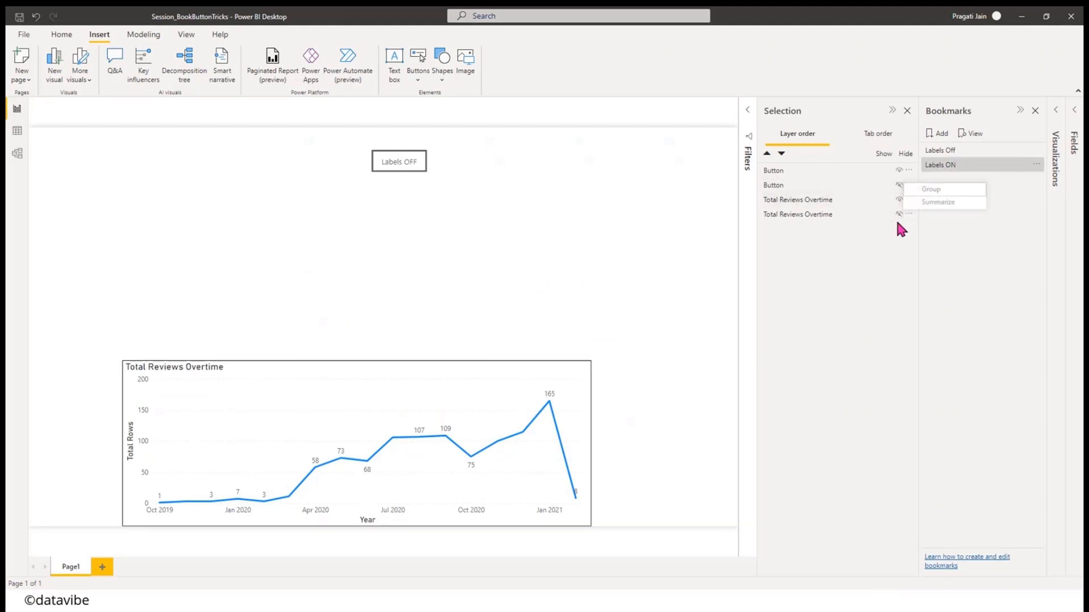
pyautogui.click(900, 214)
pyautogui.click(899, 184)
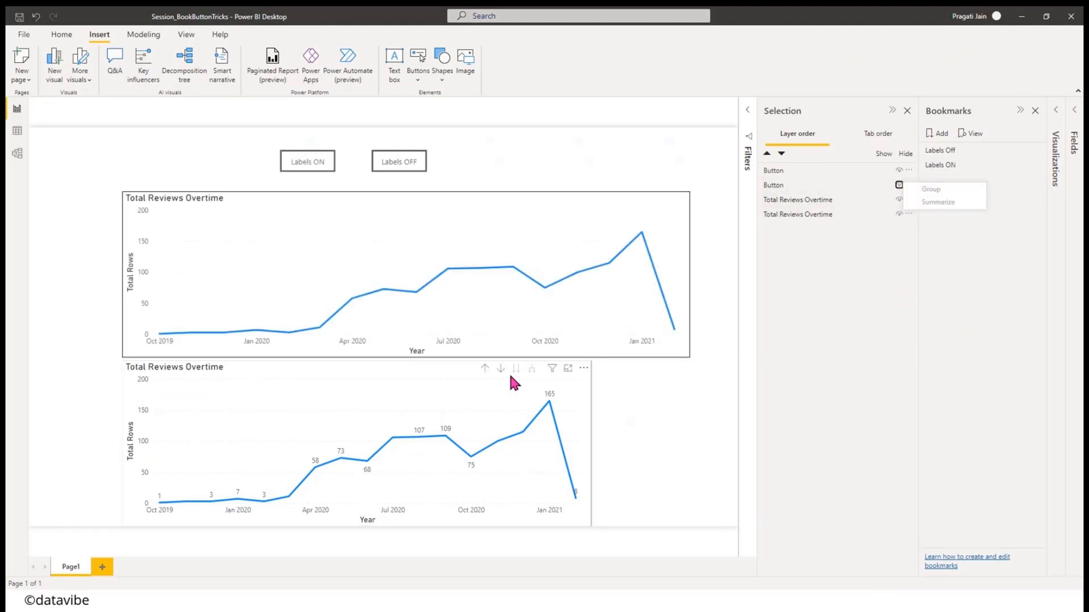
pyautogui.click(396, 381)
pyautogui.moveTo(591, 446); pyautogui.dragTo(691, 443)
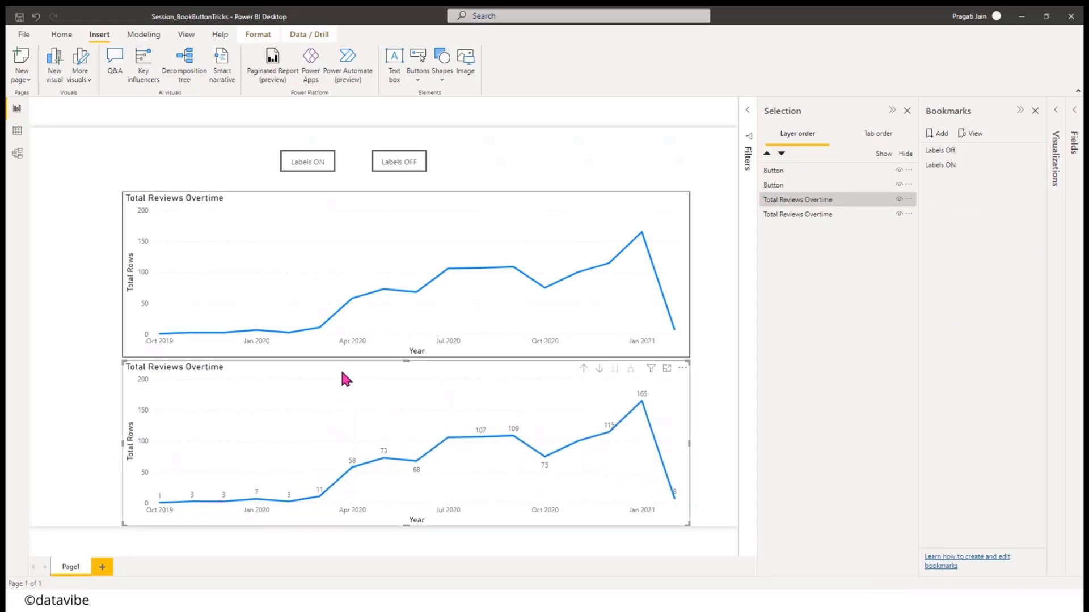
# - Stack the labelled chart exactly over the unlabelled one, and test the switch with the Labels ON and Labels Off bookmarks
pyautogui.moveTo(339, 366); pyautogui.dragTo(339, 205)
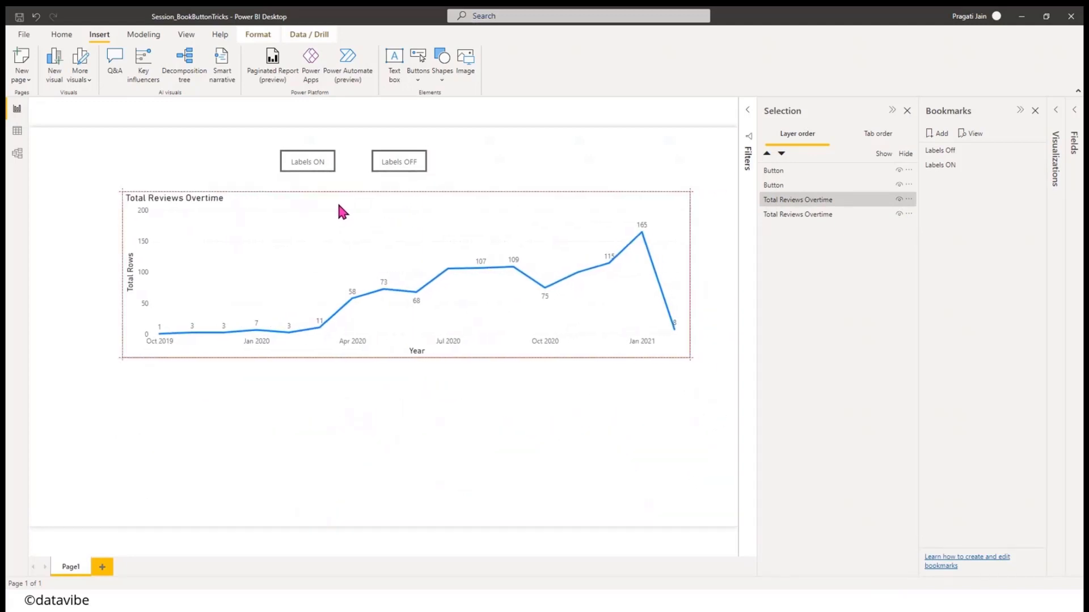
pyautogui.click(532, 448)
pyautogui.click(939, 165)
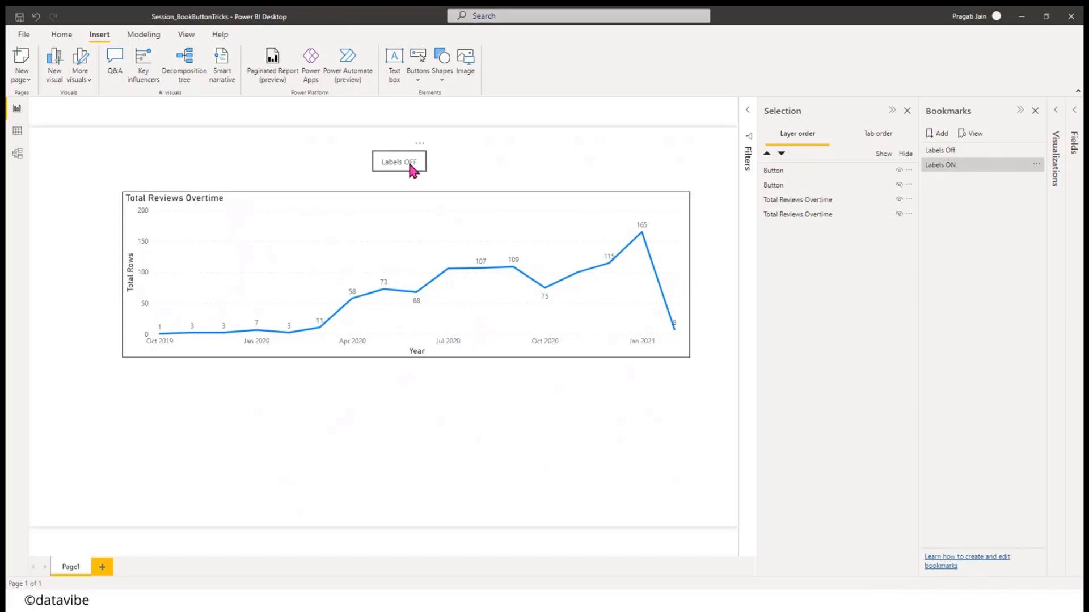
pyautogui.click(944, 150)
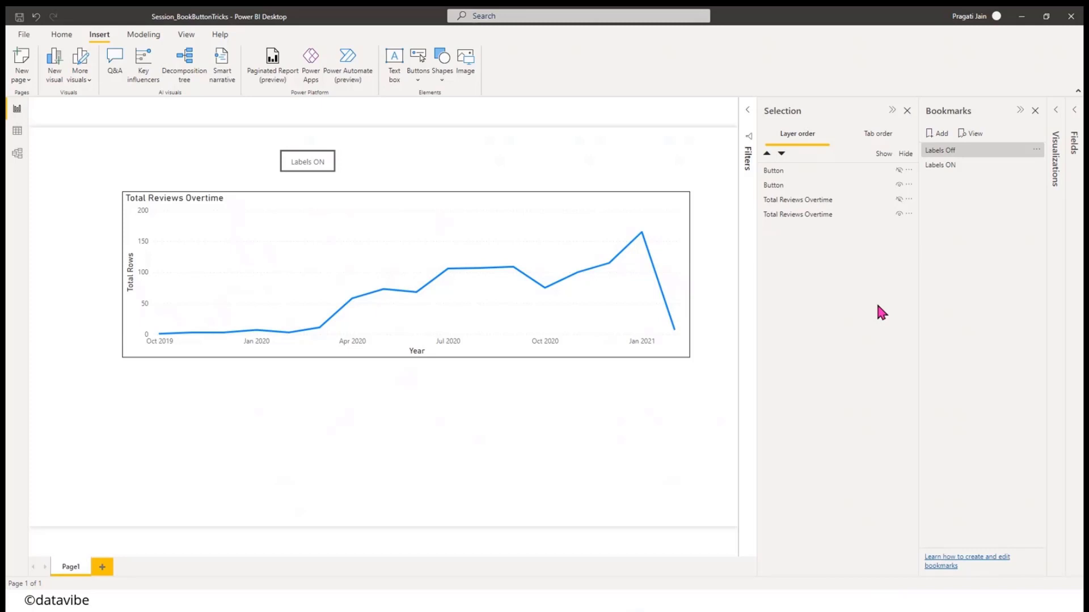
# - Unhide the Labels OFF button and the labelled chart, and free up the space beside the report canvas
pyautogui.click(892, 111)
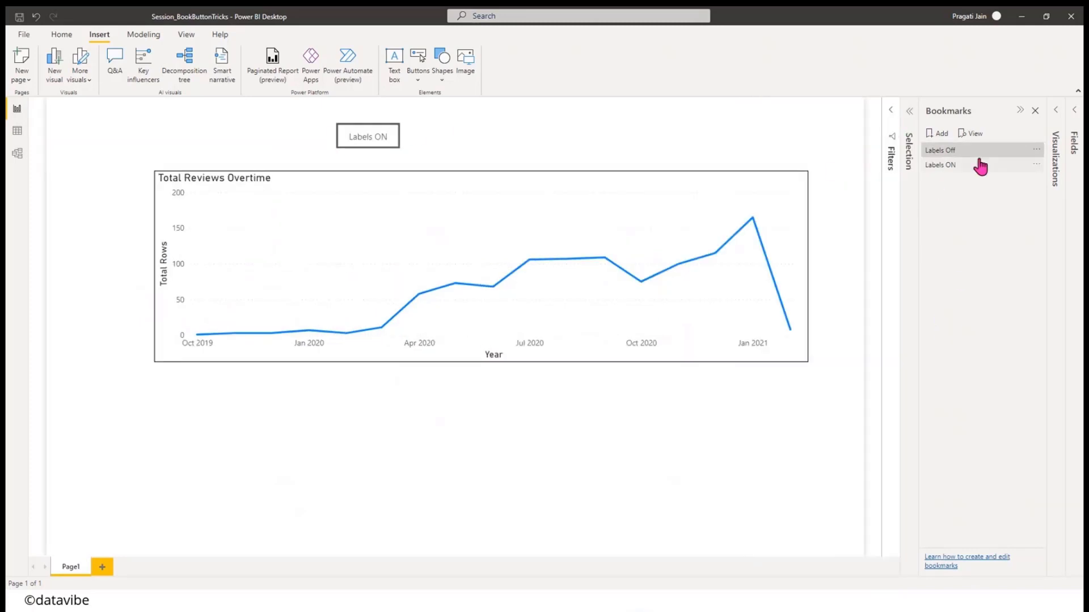
pyautogui.click(910, 113)
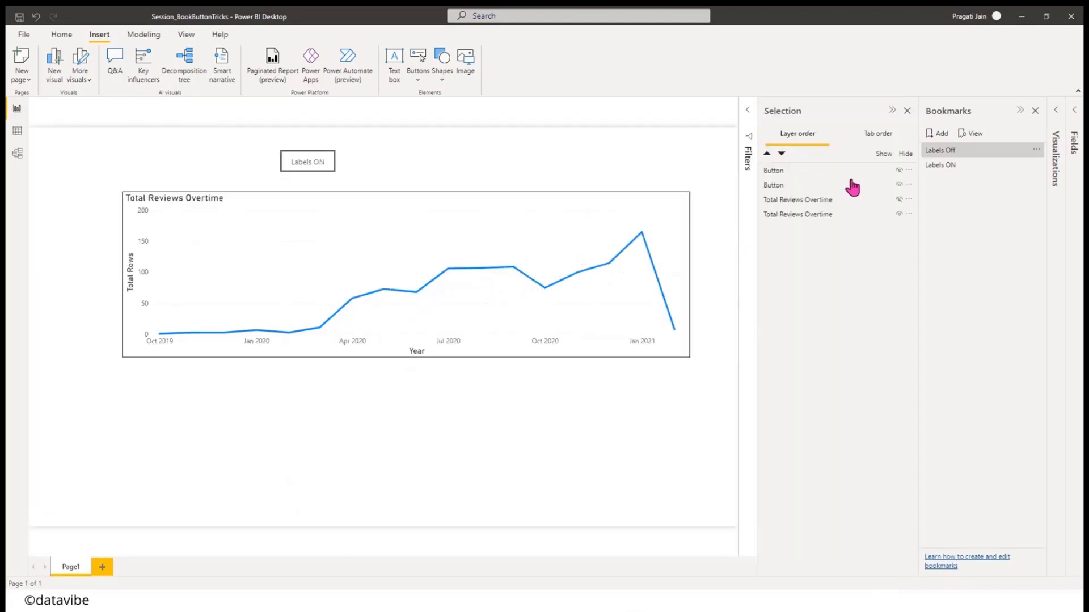
pyautogui.click(898, 170)
pyautogui.click(899, 199)
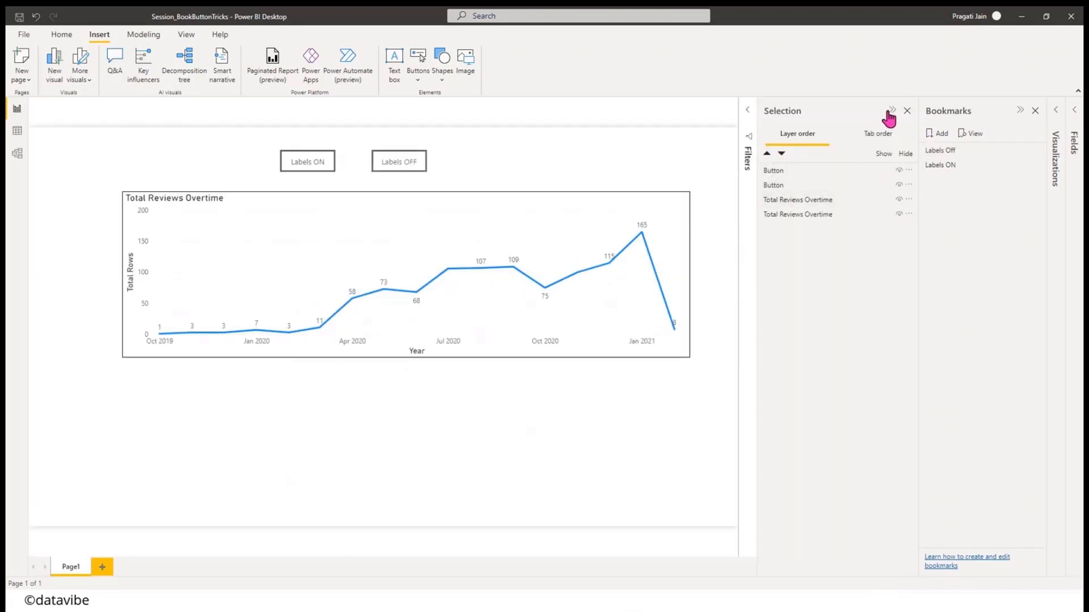
pyautogui.click(892, 112)
pyautogui.click(1020, 112)
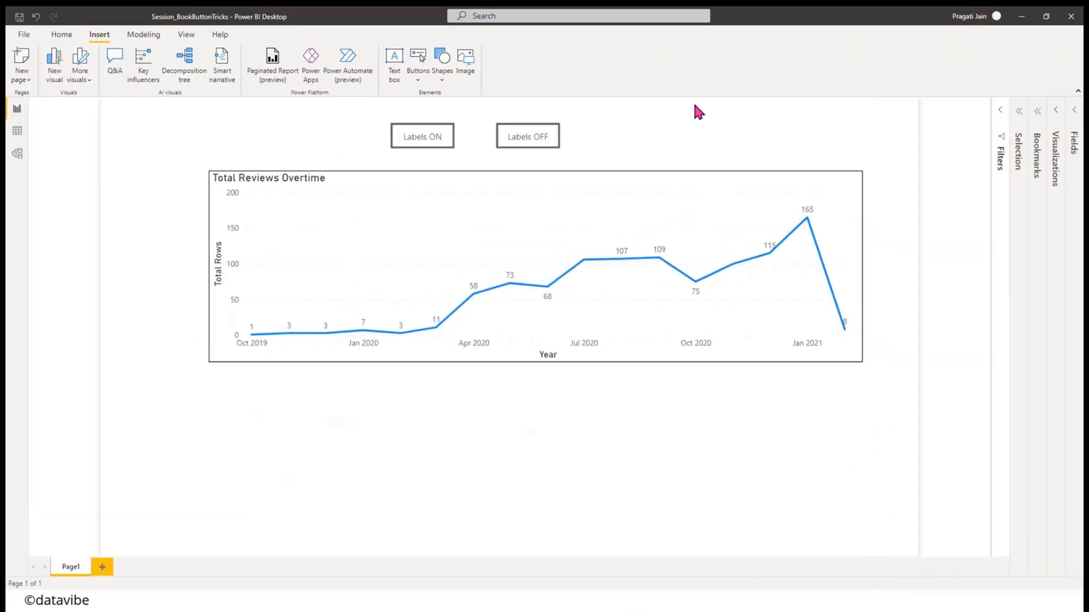
# - Turn on the Action setting for the Labels ON button
pyautogui.click(428, 145)
pyautogui.click(1054, 121)
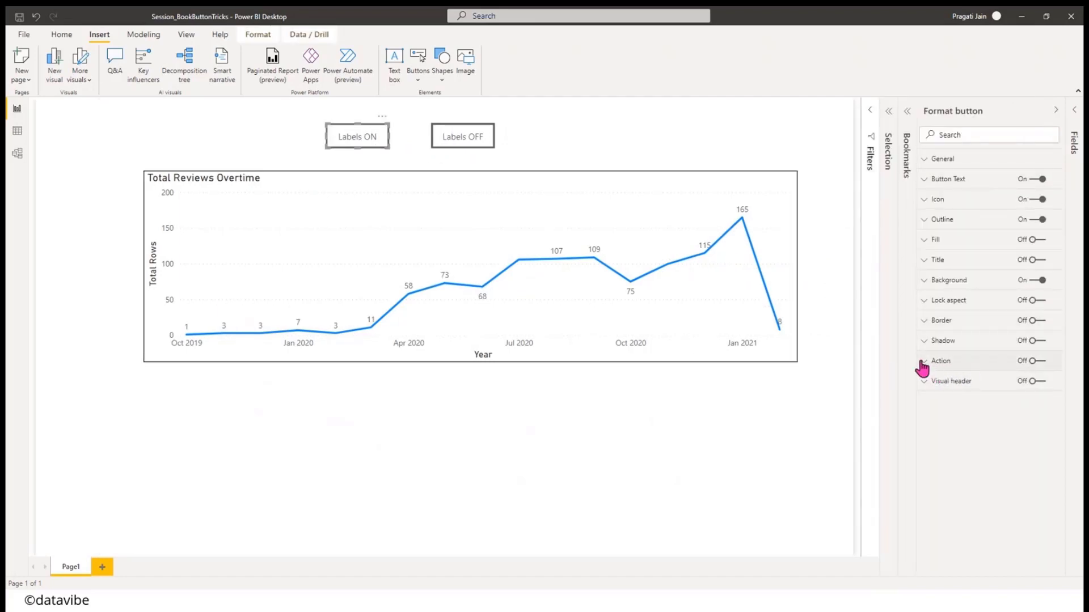
pyautogui.moveTo(917, 360); pyautogui.dragTo(893, 361)
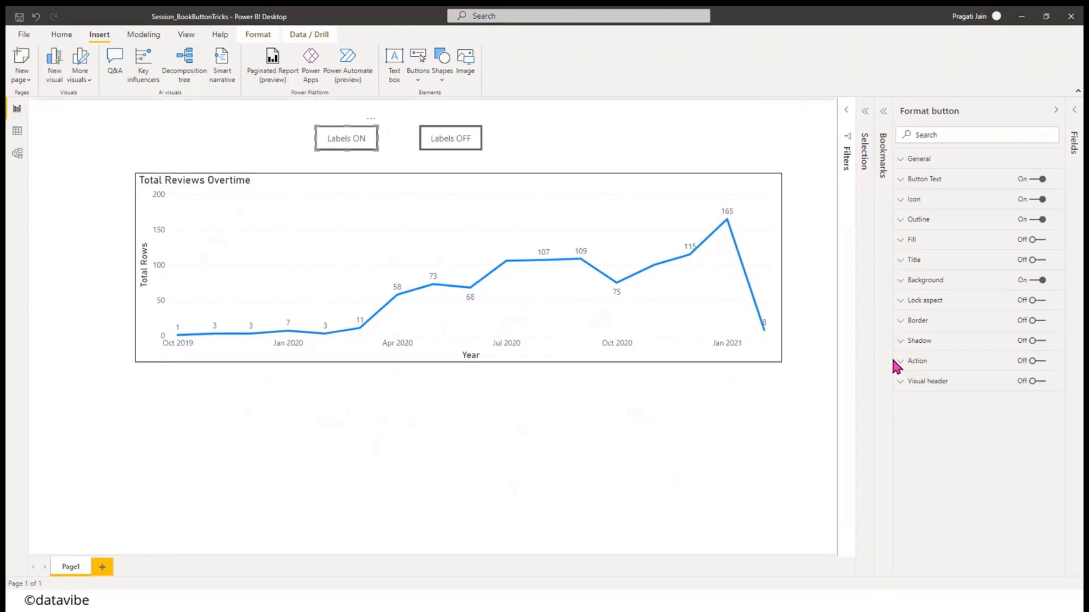
pyautogui.click(1040, 361)
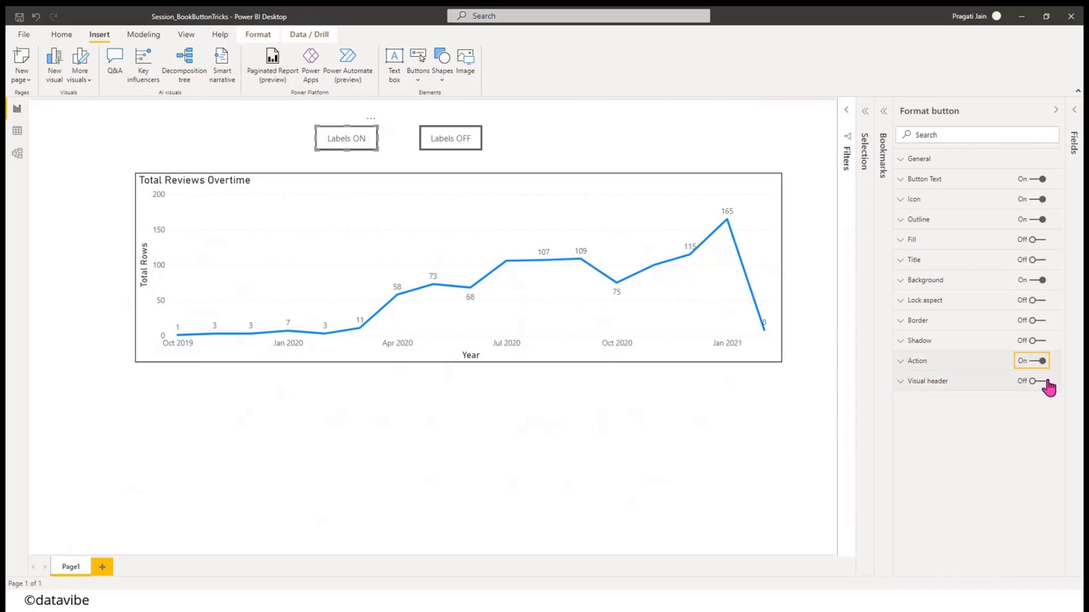
# - Set the Labels ON button's action type to Bookmark, with Labels ON as the target bookmark
pyautogui.click(901, 362)
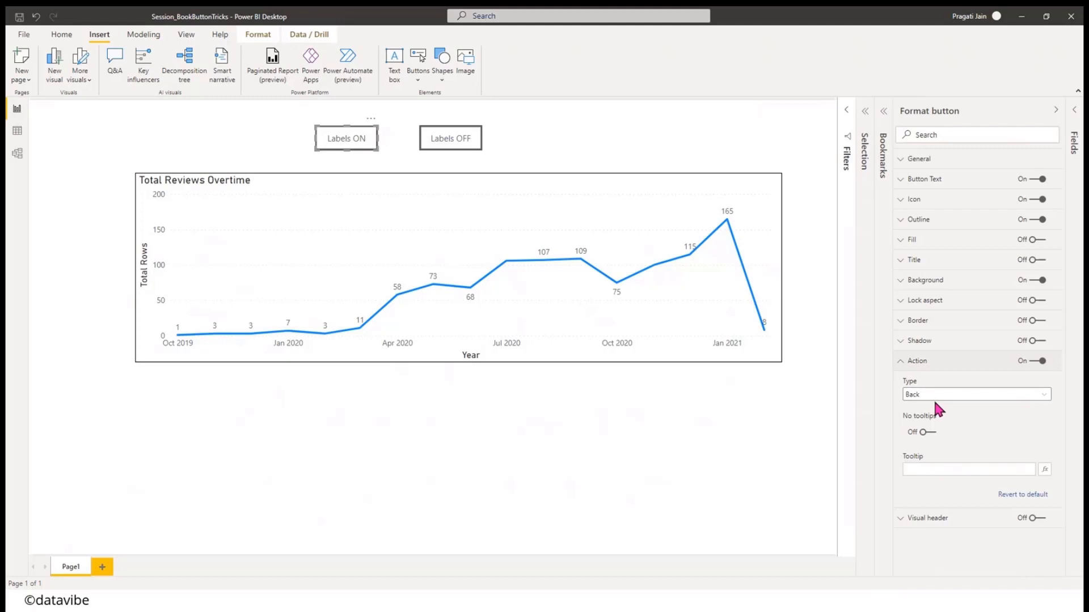
pyautogui.click(1043, 398)
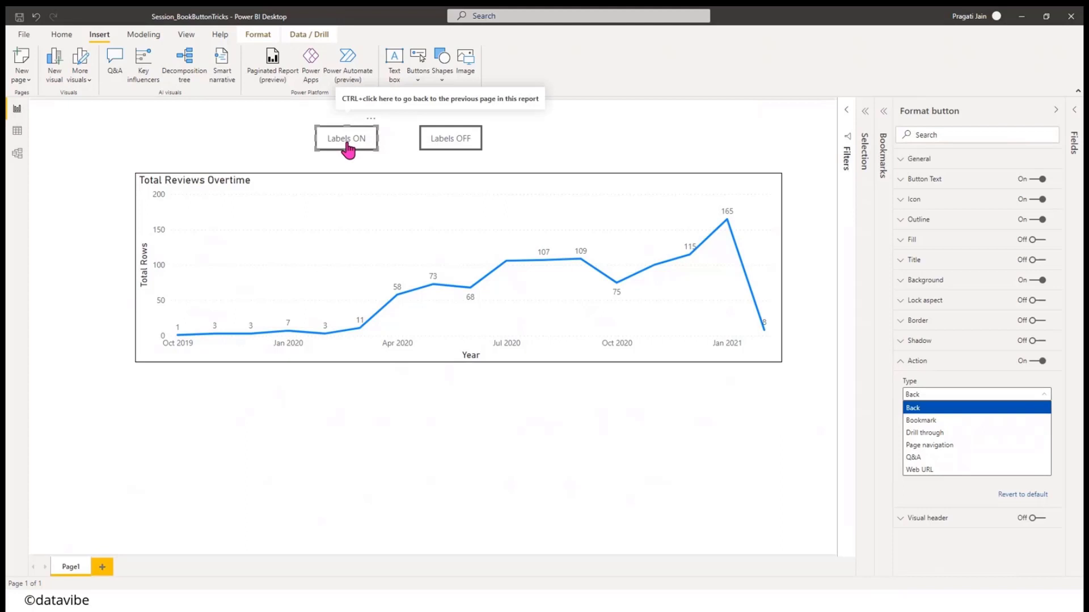
pyautogui.click(933, 422)
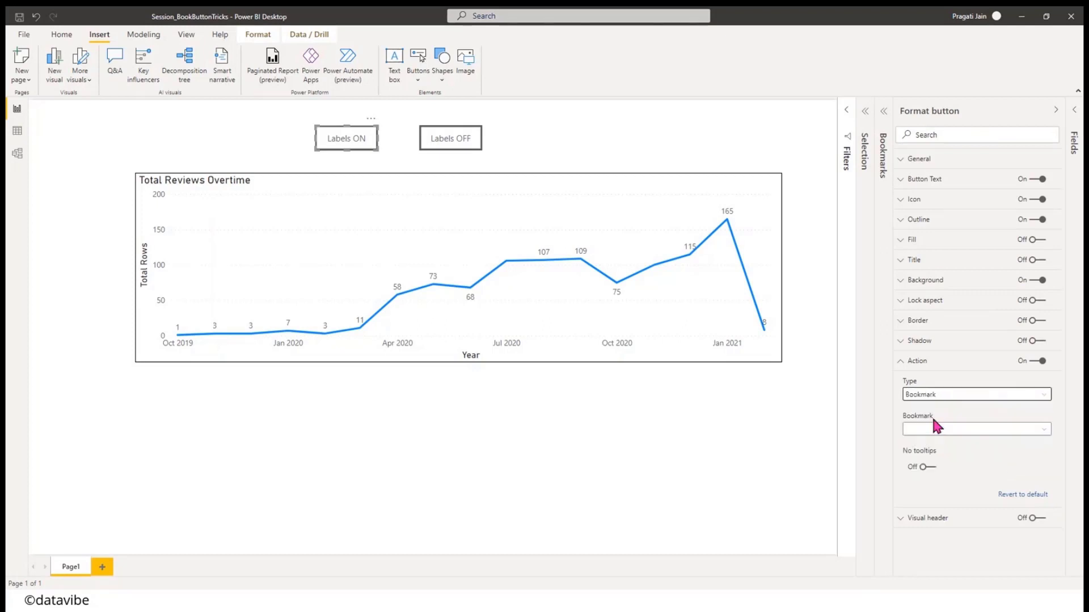
pyautogui.click(1043, 431)
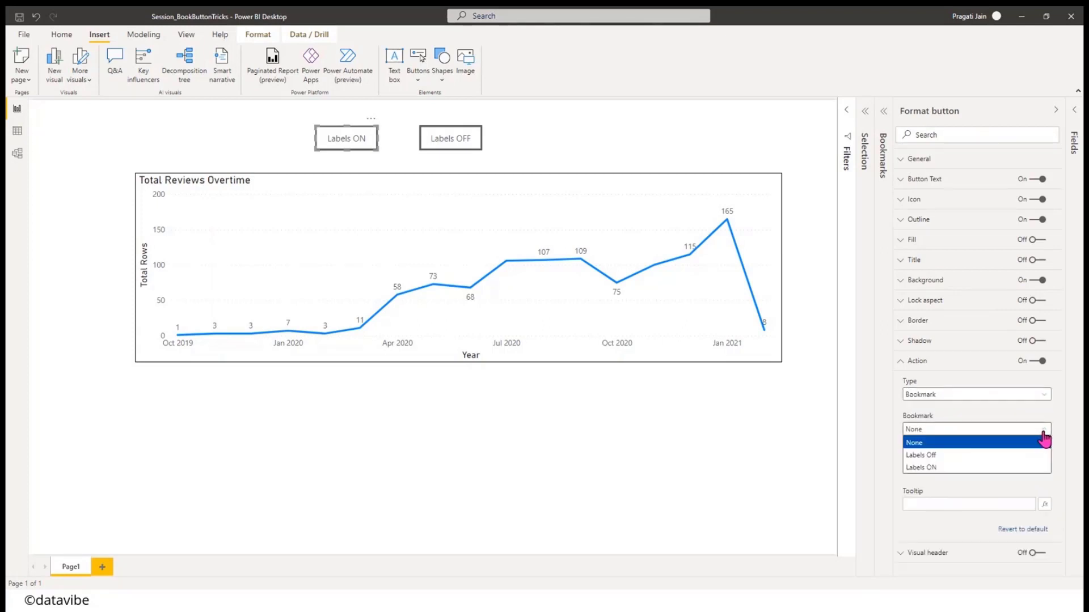
pyautogui.click(925, 468)
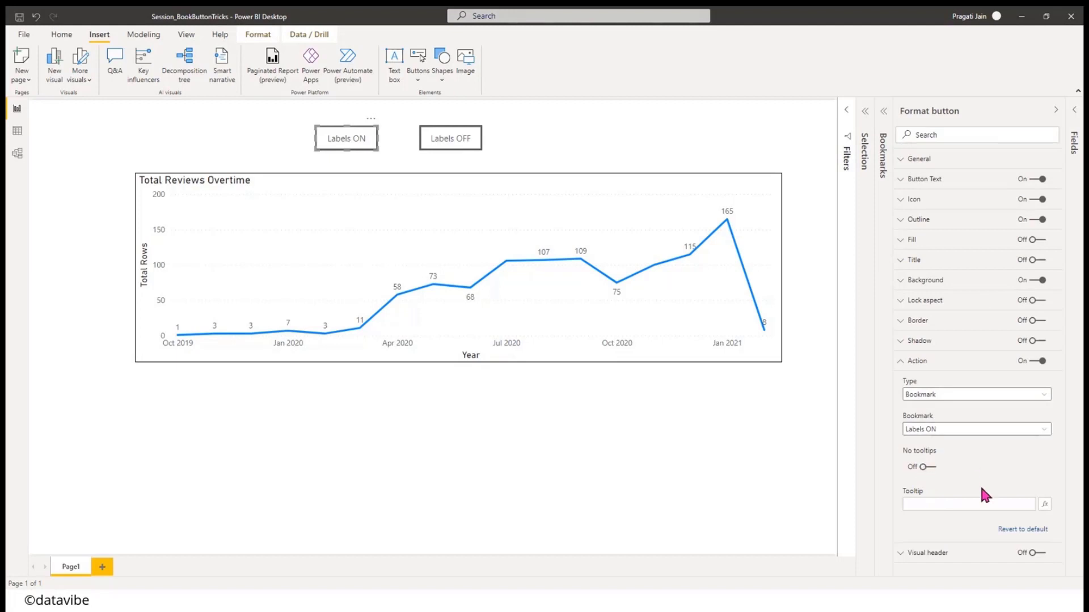
# - Give the Labels ON button the tooltip "Click Here to Switch on Labels!", try the No tooltips option, and leave it off
pyautogui.click(954, 509)
pyautogui.write('Click Here to Switch on Labels!')
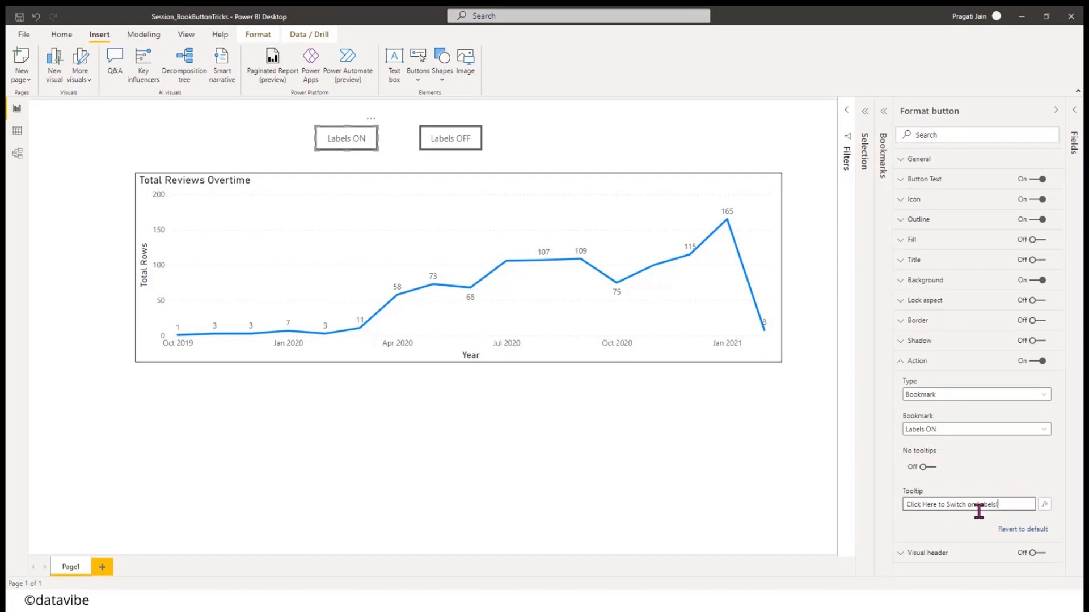
pyautogui.hotkey('ctrl', 'a')
pyautogui.click(979, 461)
pyautogui.click(924, 466)
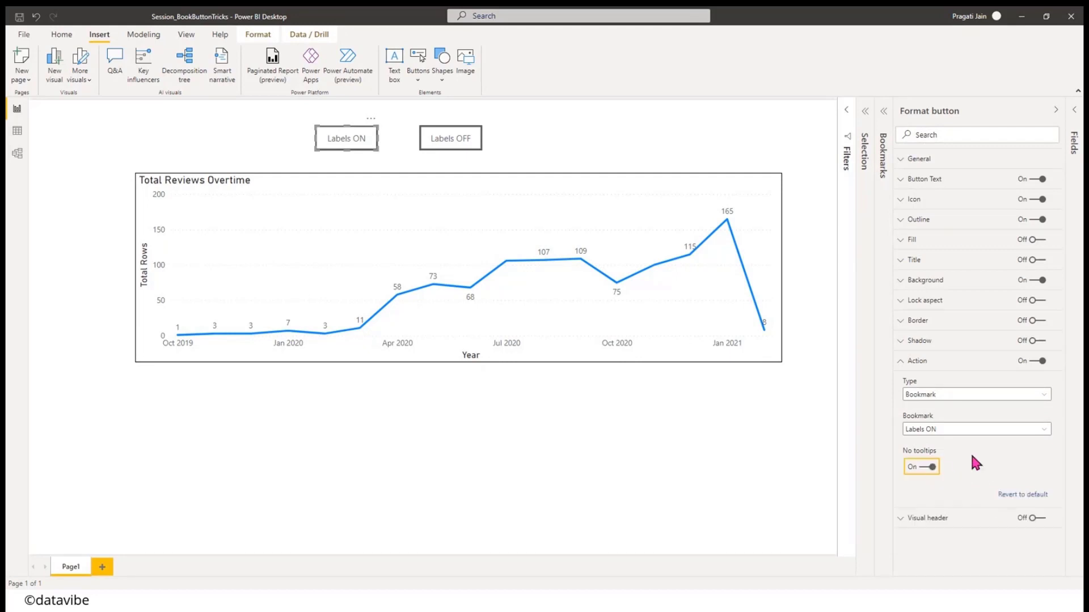
pyautogui.click(918, 469)
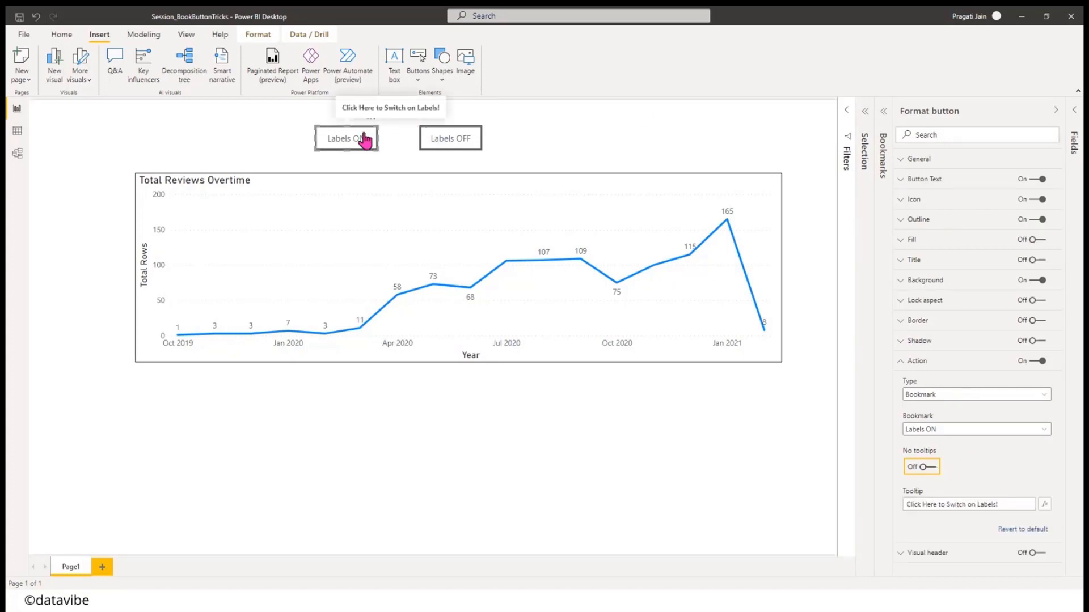
pyautogui.click(556, 126)
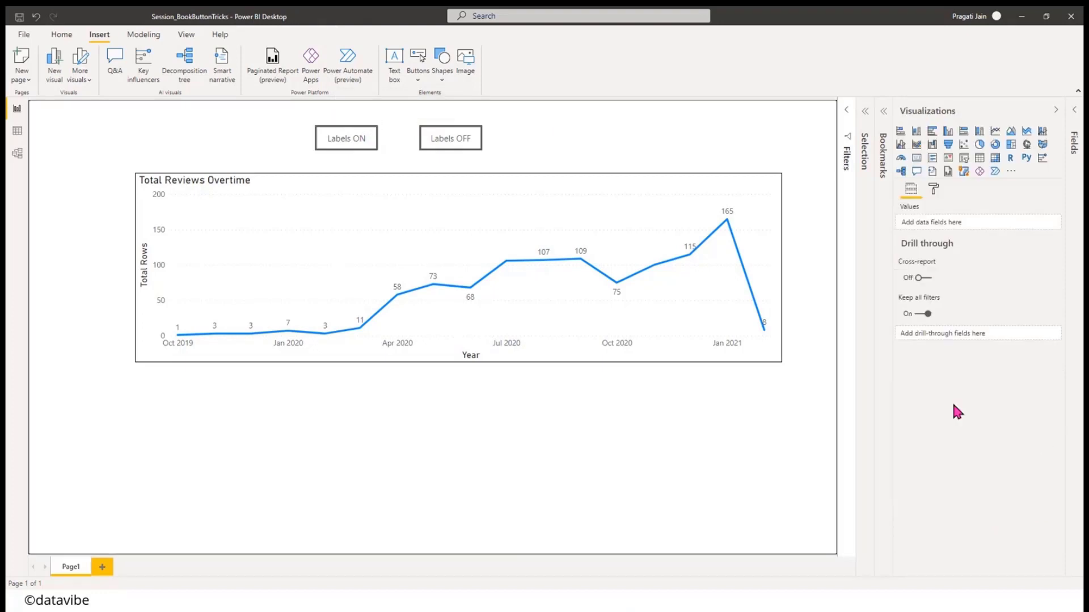
# - Turn on the Labels OFF button's Action, with type Bookmark and Labels Off as the target bookmark
pyautogui.click(441, 146)
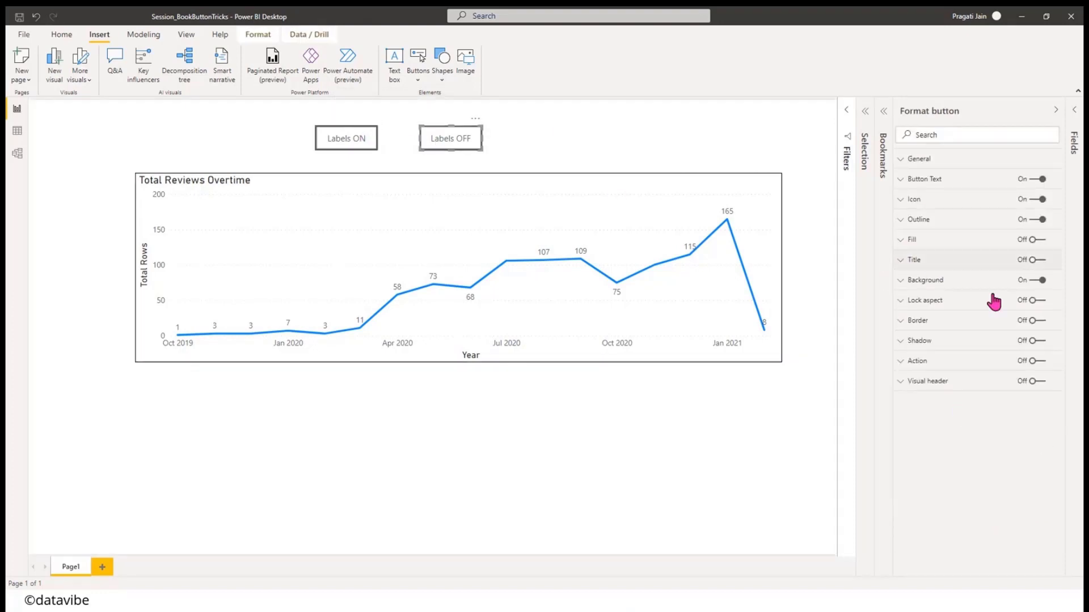
pyautogui.click(1041, 363)
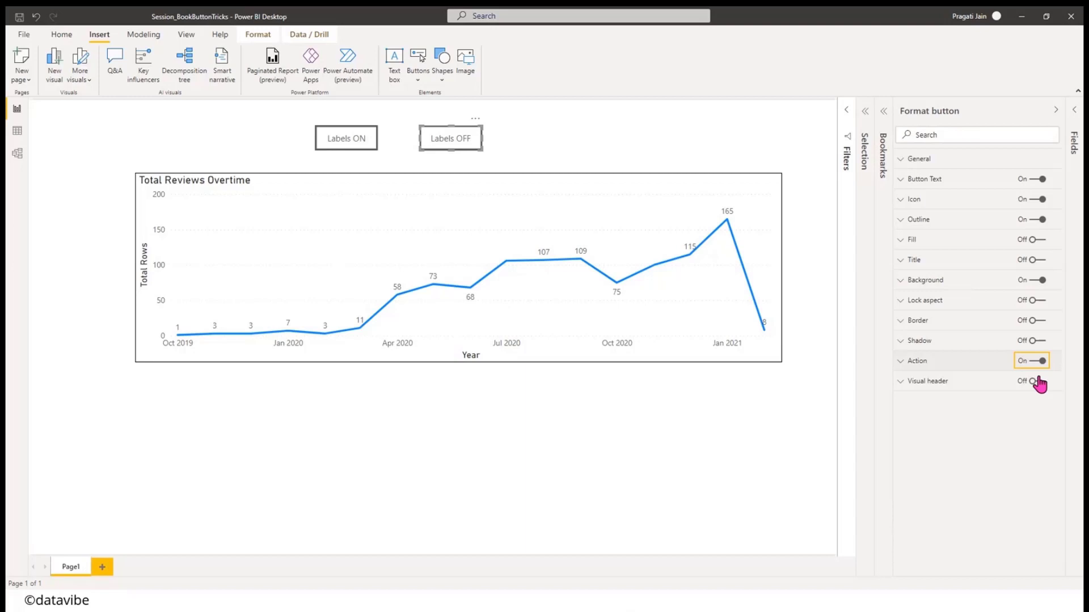
pyautogui.click(902, 363)
pyautogui.click(1043, 396)
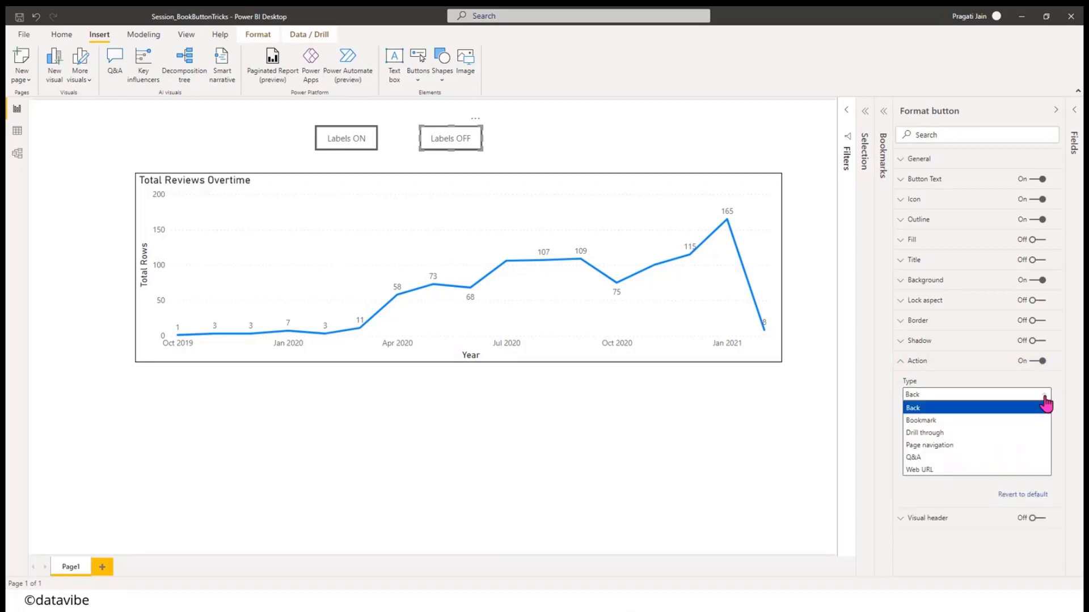
pyautogui.click(971, 421)
pyautogui.click(971, 429)
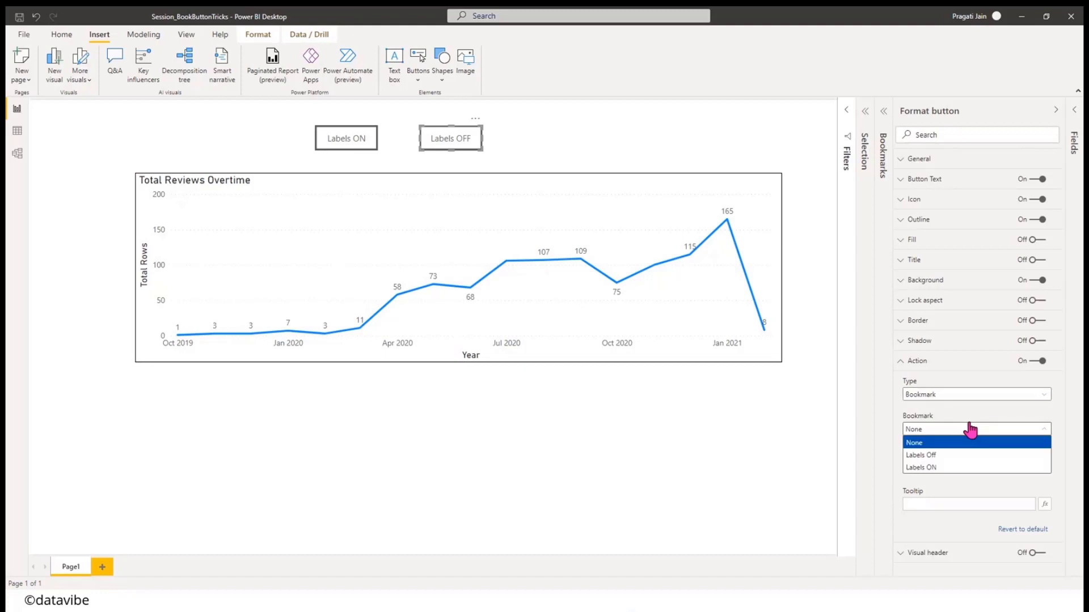
pyautogui.click(956, 457)
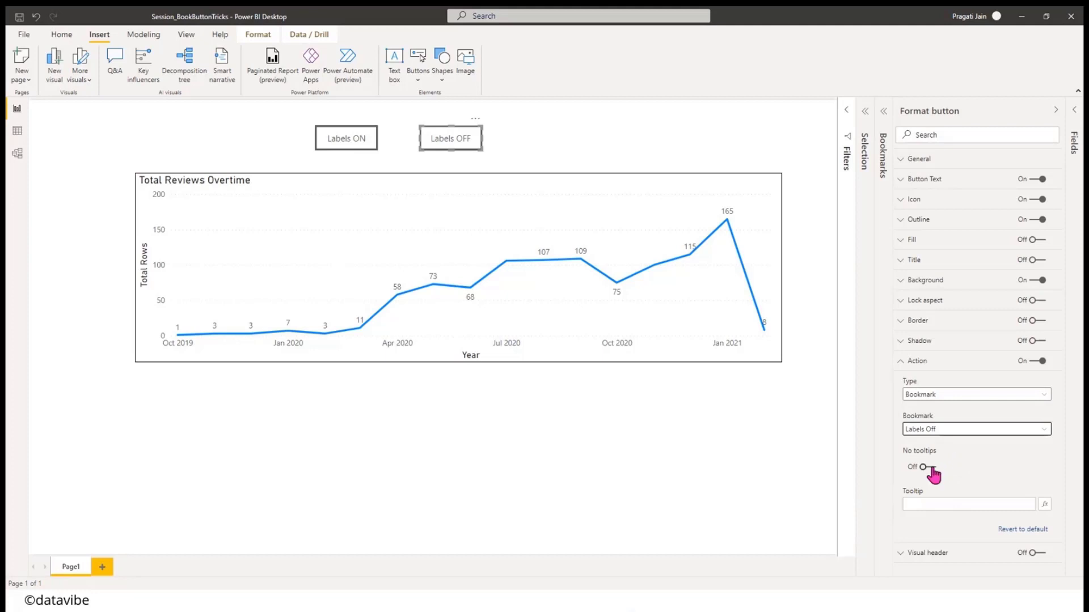
# - Give the Labels OFF button the tooltip "Click Here to Switch off Labels!" and collapse its formatting options
pyautogui.click(941, 502)
pyautogui.write('Click Here to Switch off Labels!')
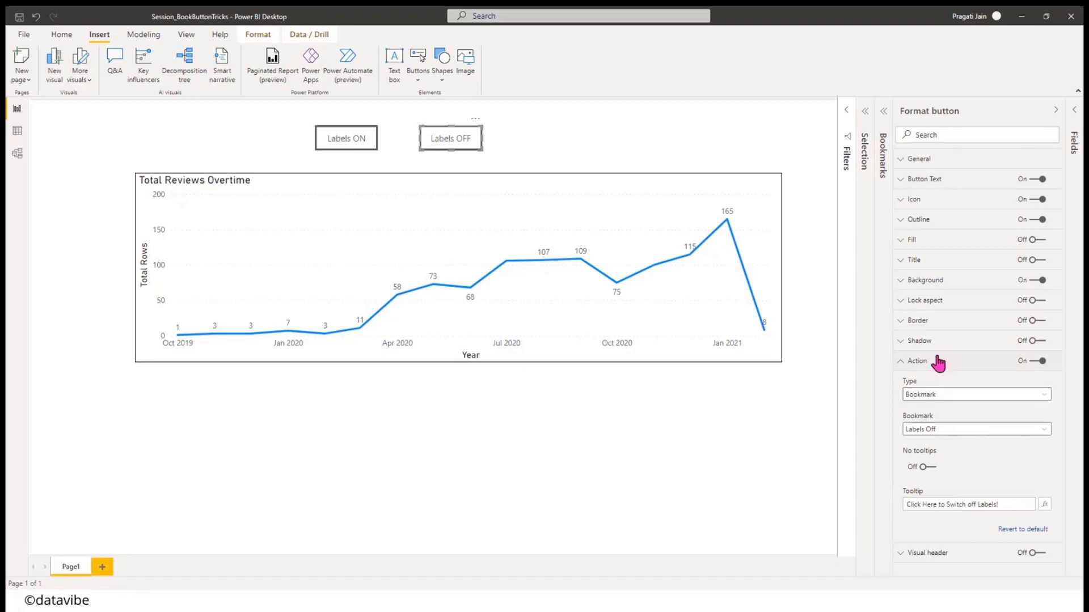
pyautogui.click(908, 362)
pyautogui.click(1055, 114)
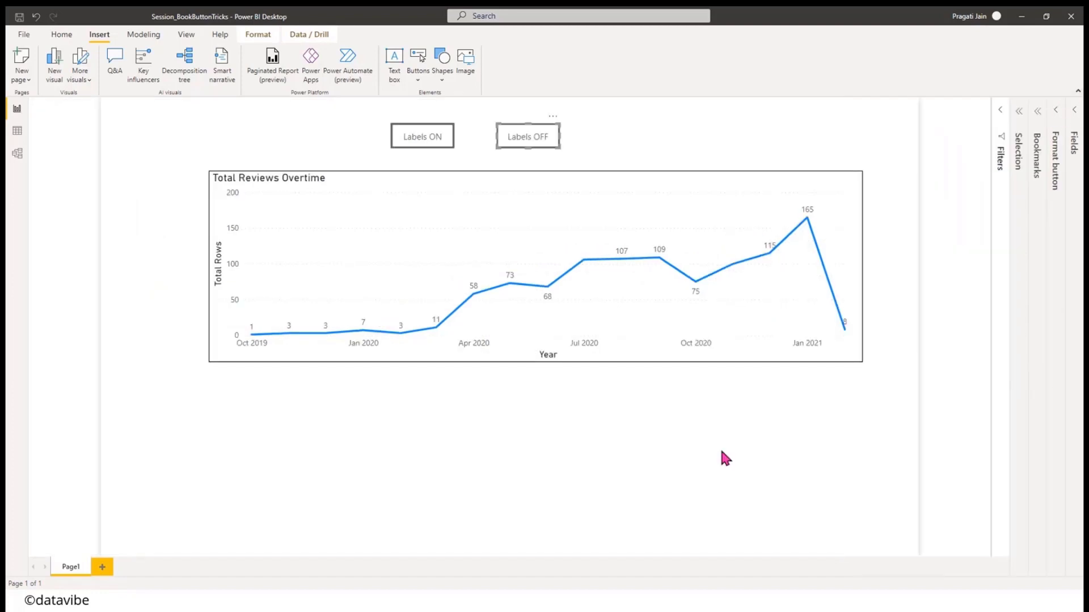
# - Check both buttons' tooltips and test switching the chart labels off and on with the Labels OFF and Labels ON buttons
pyautogui.click(611, 420)
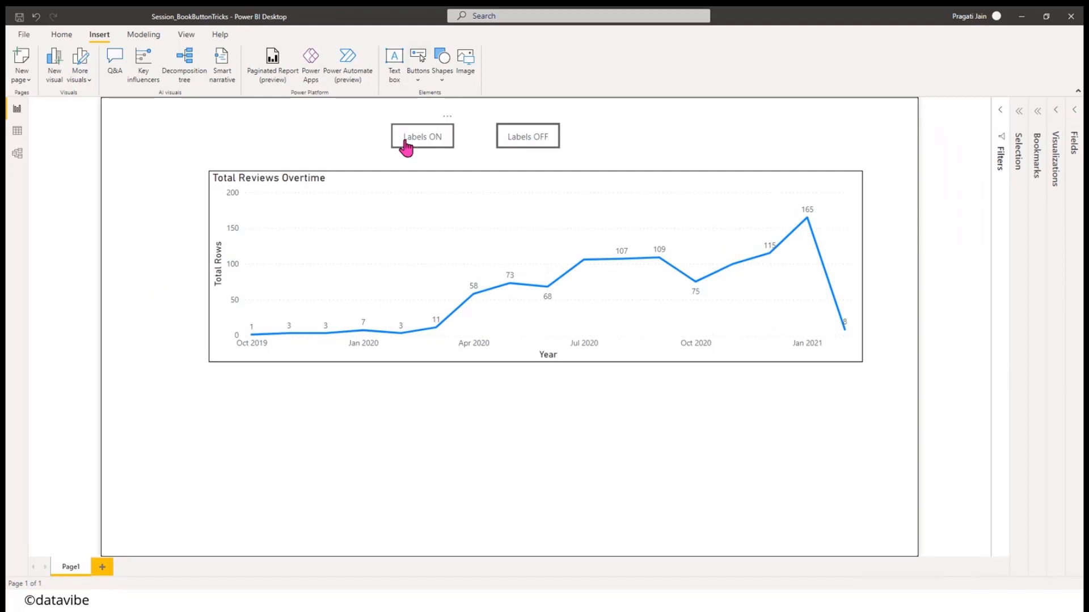
pyautogui.moveTo(416, 145)
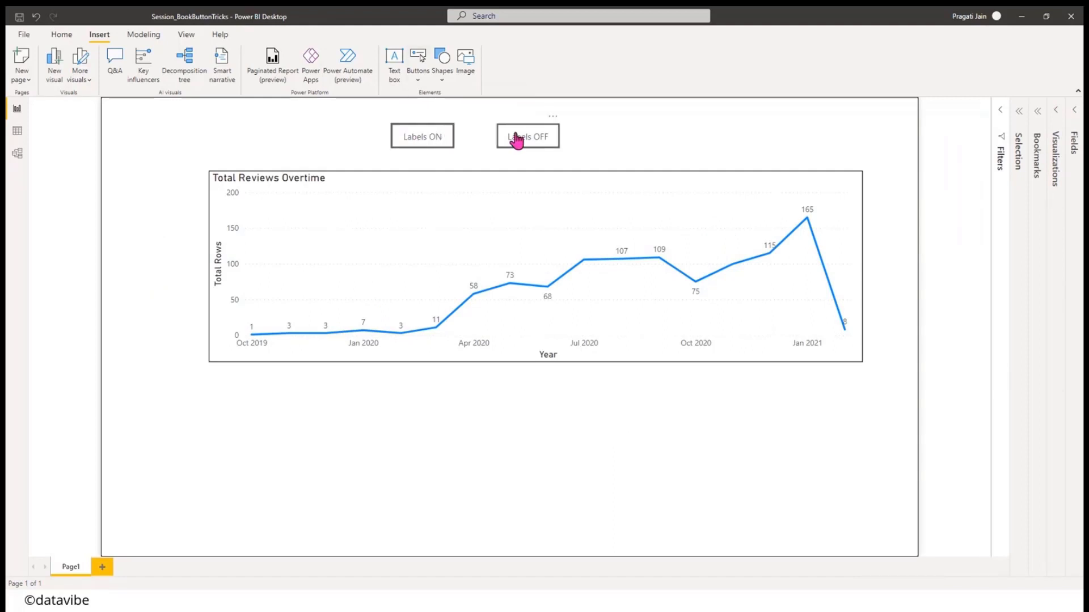
pyautogui.moveTo(516, 141)
pyautogui.keyDown('ctrl'); pyautogui.click(542, 139); pyautogui.keyUp('ctrl')
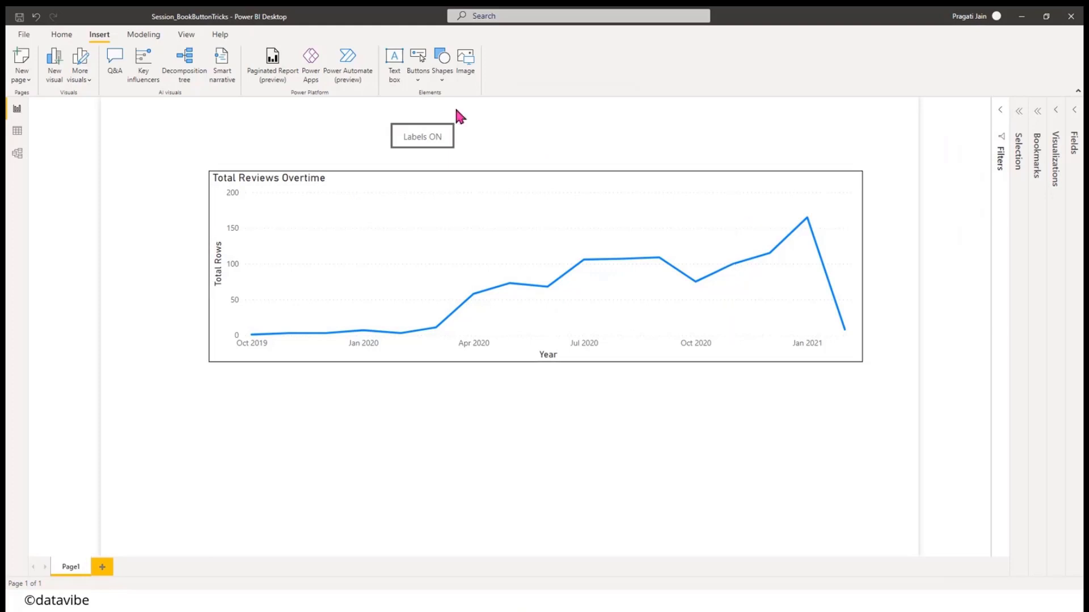
pyautogui.keyDown('ctrl'); pyautogui.click(436, 139); pyautogui.keyUp('ctrl')
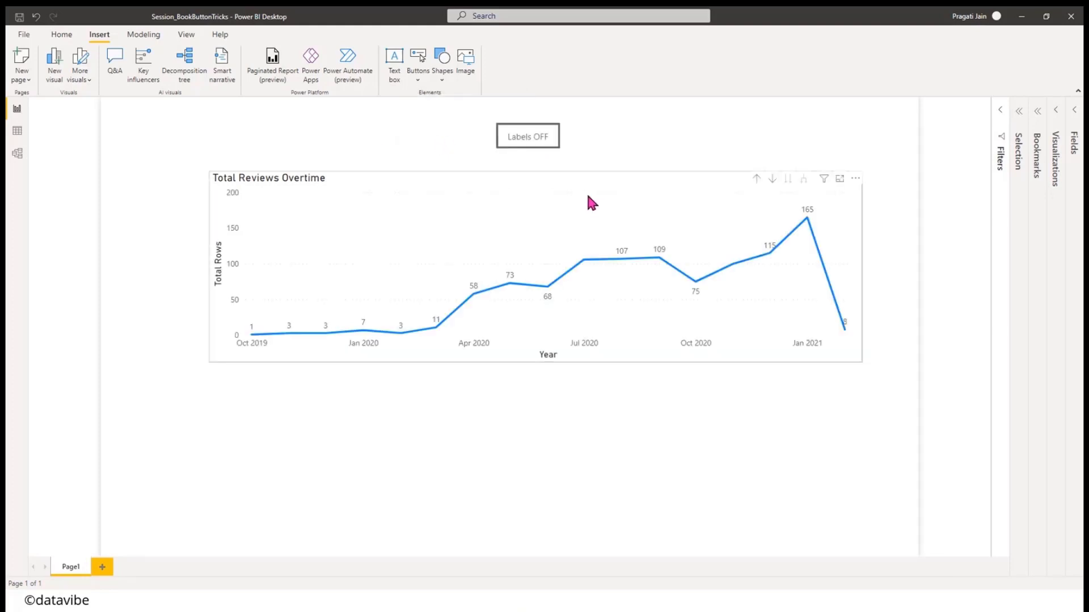
pyautogui.keyDown('ctrl'); pyautogui.click(547, 147); pyautogui.keyUp('ctrl')
pyautogui.keyDown('ctrl'); pyautogui.click(434, 144); pyautogui.keyUp('ctrl')
# - Unhide the Labels ON button and the unlabelled chart, and stack the Labels ON and Labels OFF buttons in the same spot
pyautogui.click(1020, 116)
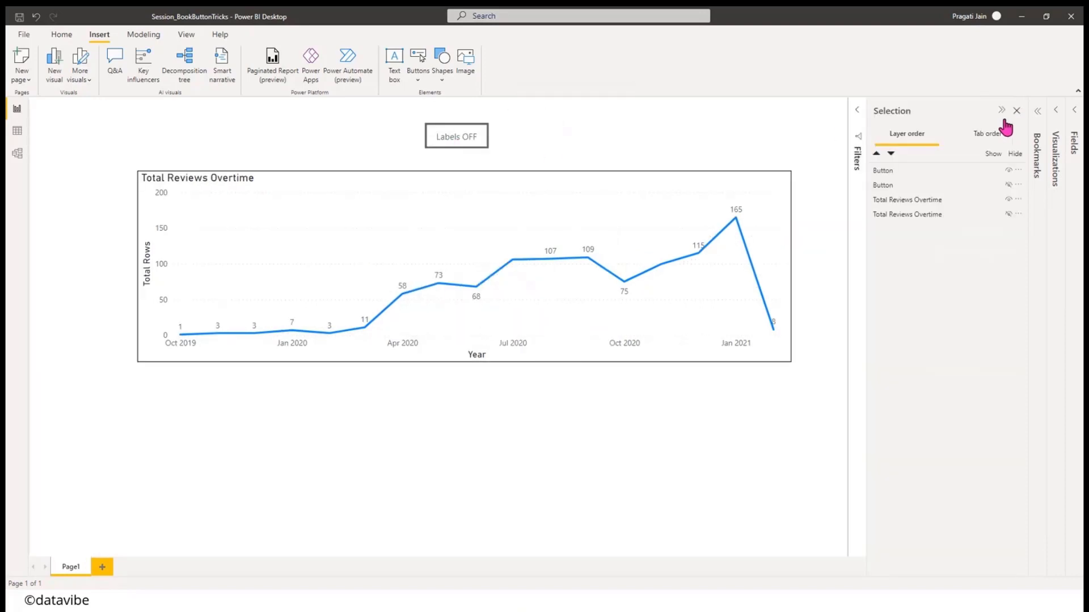
pyautogui.click(1009, 185)
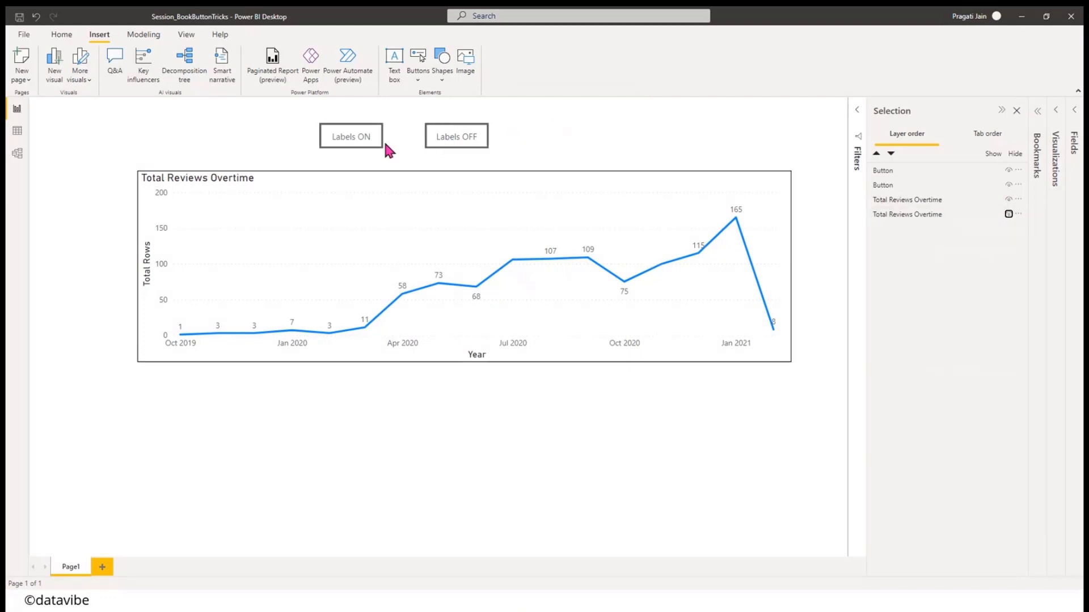
pyautogui.moveTo(449, 144)
pyautogui.mouseDown()
pyautogui.moveTo(425, 145)
pyautogui.moveTo(434, 145)
pyautogui.mouseUp()
pyautogui.moveTo(342, 146); pyautogui.dragTo(430, 144)
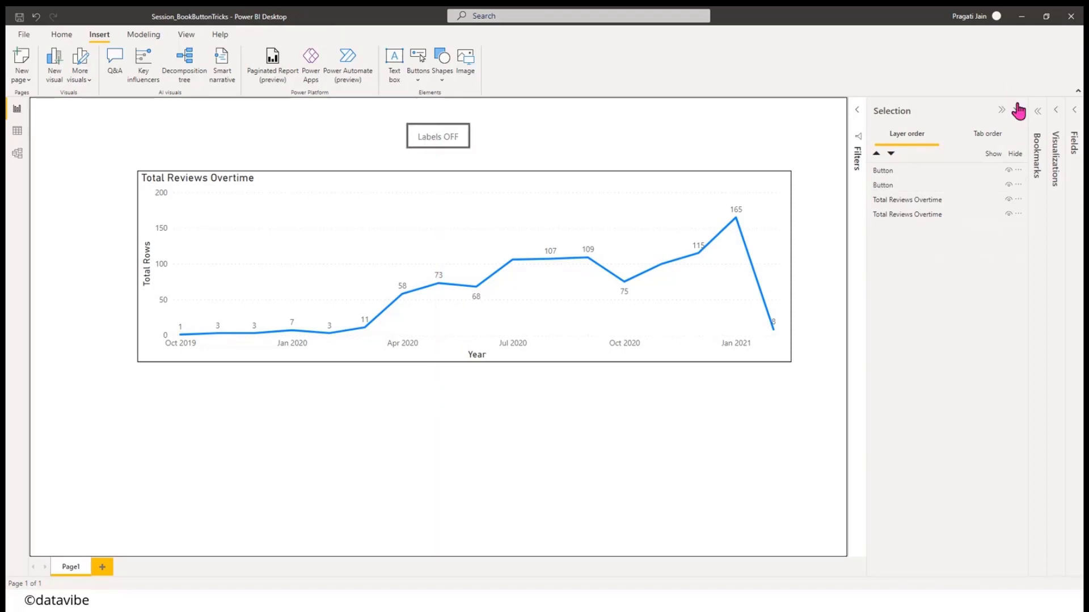
pyautogui.click(1001, 110)
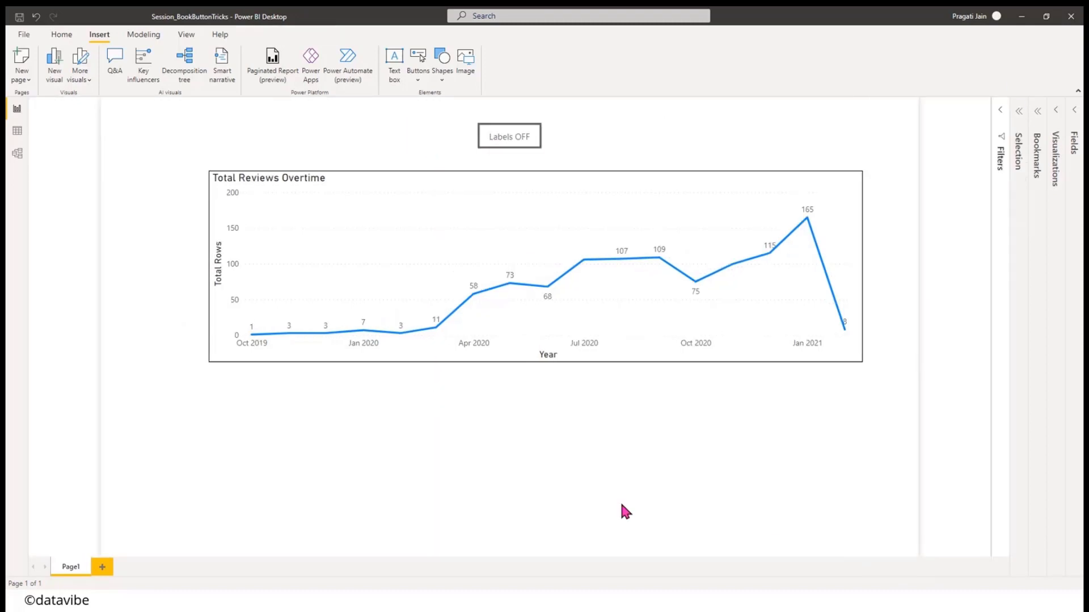
# - Test the stacked buttons by toggling the chart labels off and on several times
pyautogui.keyDown('ctrl'); pyautogui.click(515, 147); pyautogui.keyUp('ctrl')
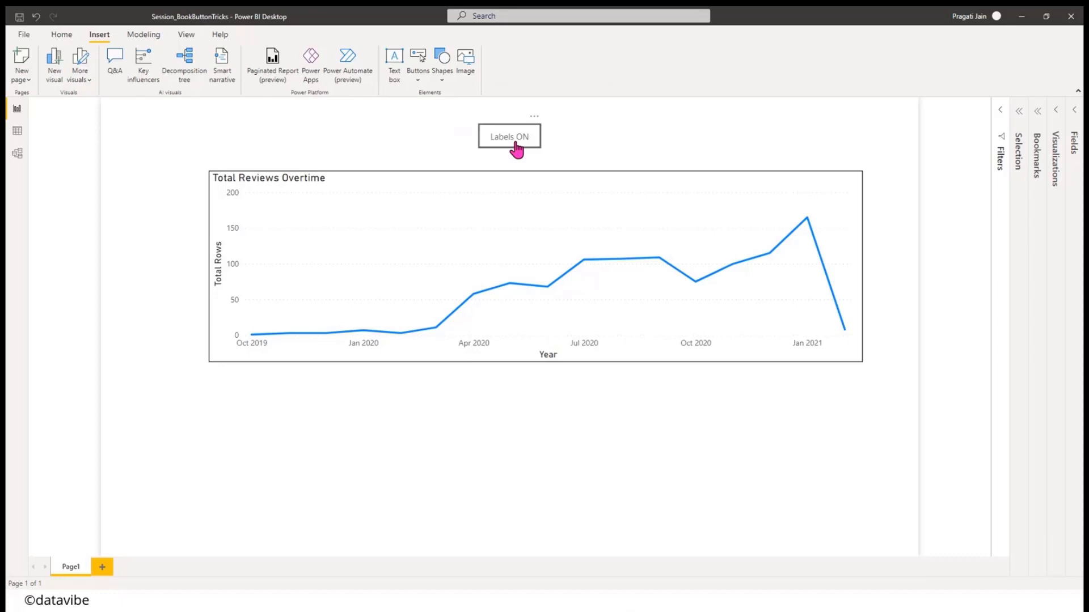
pyautogui.keyDown('ctrl'); pyautogui.click(515, 148); pyautogui.keyUp('ctrl')
pyautogui.keyDown('ctrl'); pyautogui.click(515, 147); pyautogui.keyUp('ctrl')
pyautogui.keyDown('ctrl'); pyautogui.click(516, 147); pyautogui.keyUp('ctrl')
pyautogui.keyDown('ctrl'); pyautogui.click(515, 147); pyautogui.keyUp('ctrl')
# - Move the Labels ON button out of alignment with Labels OFF and test the toggle from the shifted position
pyautogui.moveTo(546, 146); pyautogui.dragTo(483, 152)
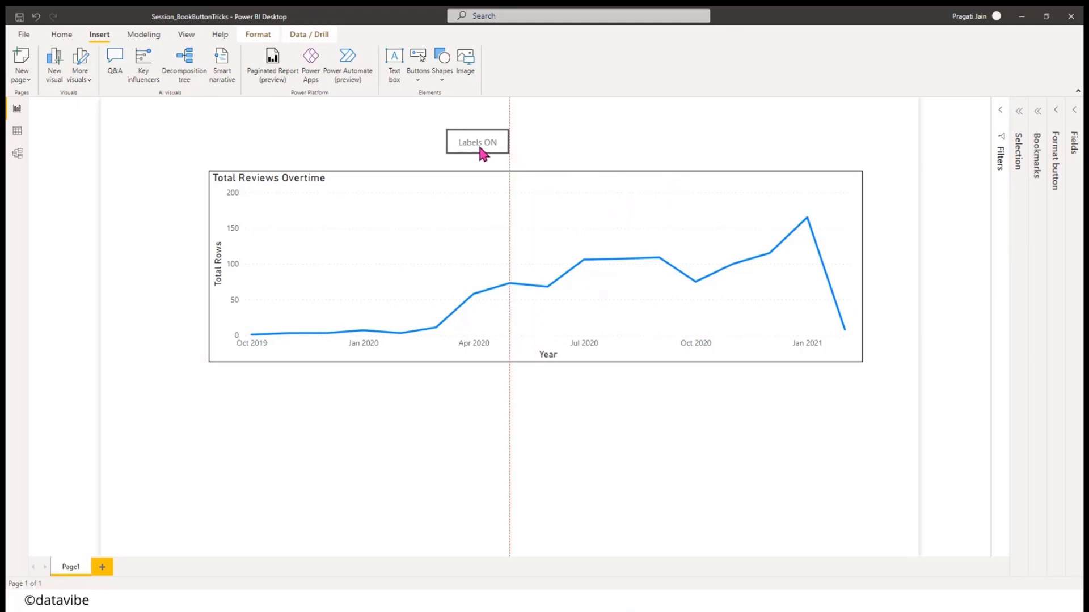
pyautogui.click(662, 144)
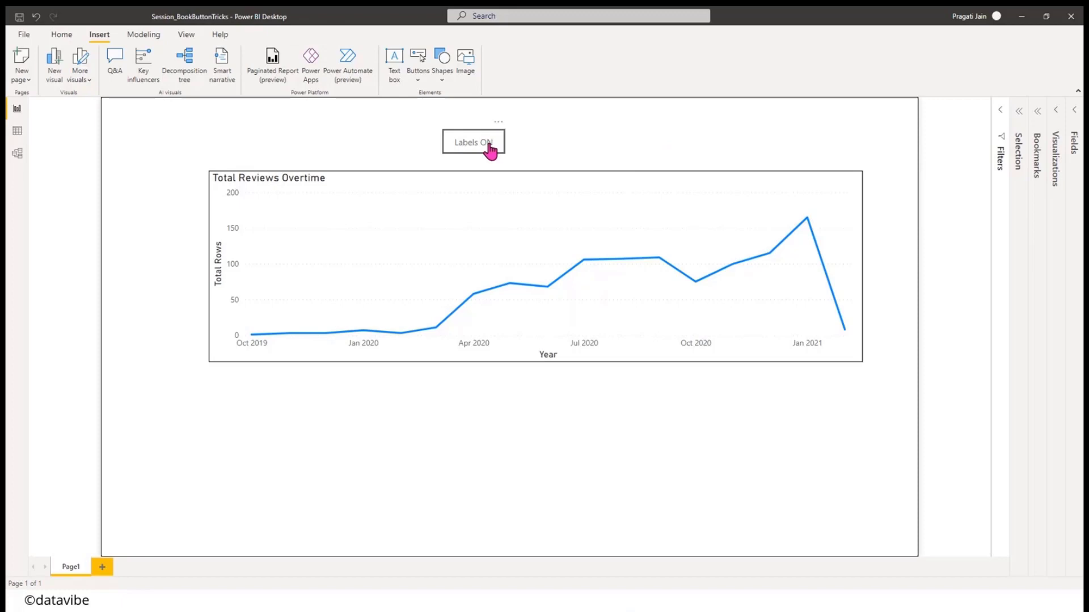
pyautogui.keyDown('ctrl'); pyautogui.click(488, 149); pyautogui.keyUp('ctrl')
pyautogui.keyDown('ctrl'); pyautogui.click(503, 148); pyautogui.keyUp('ctrl')
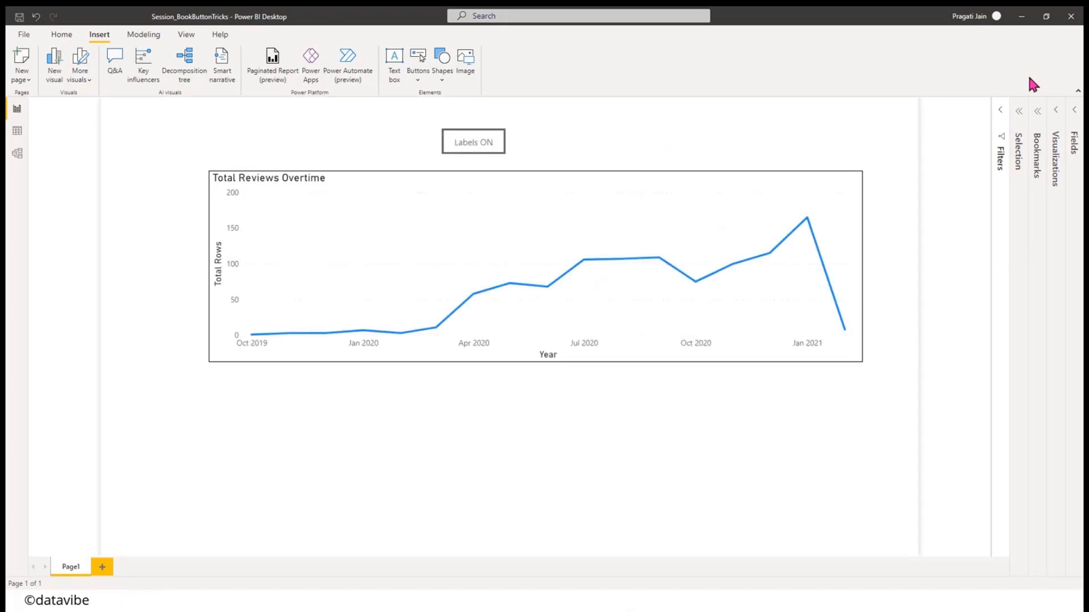
# - Unhide the Labels OFF button and the labelled chart, and realign the Labels ON button exactly with Labels OFF
pyautogui.click(1019, 114)
pyautogui.click(1010, 170)
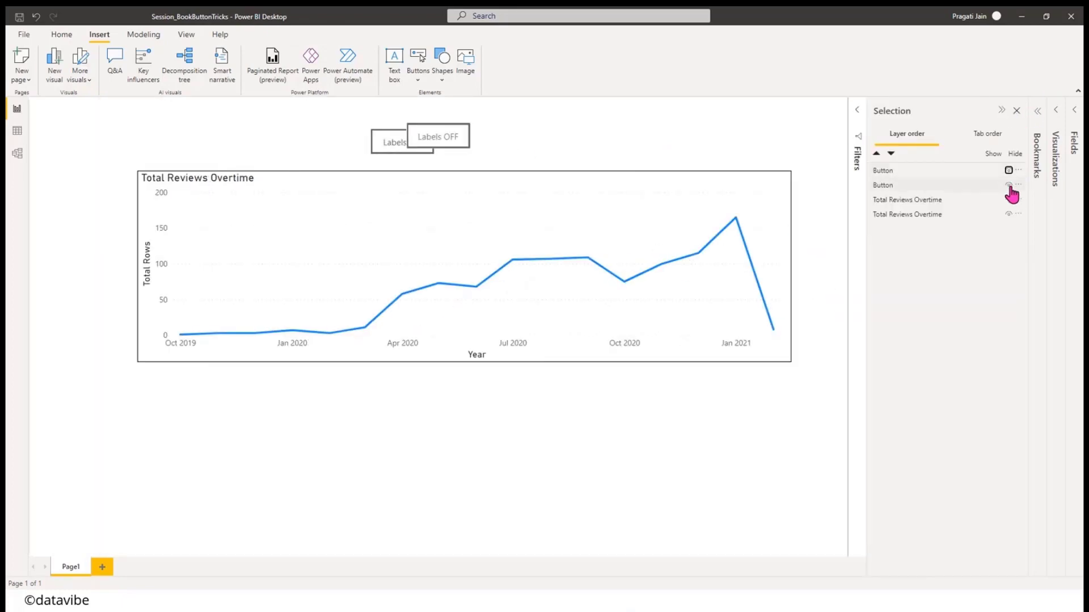
pyautogui.click(1008, 199)
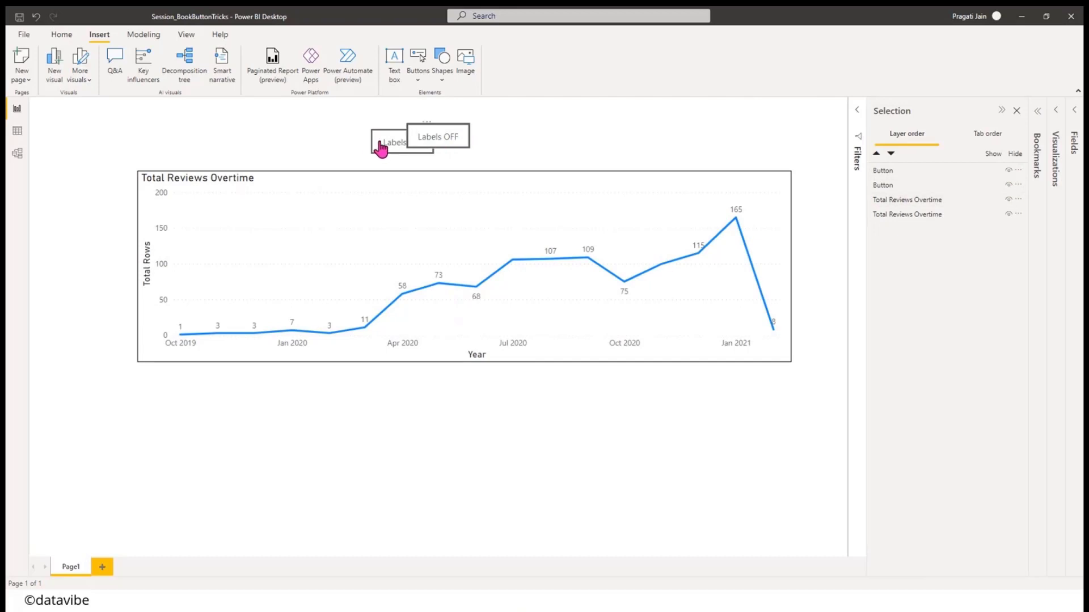
pyautogui.moveTo(379, 148); pyautogui.dragTo(416, 139)
pyautogui.click(1001, 111)
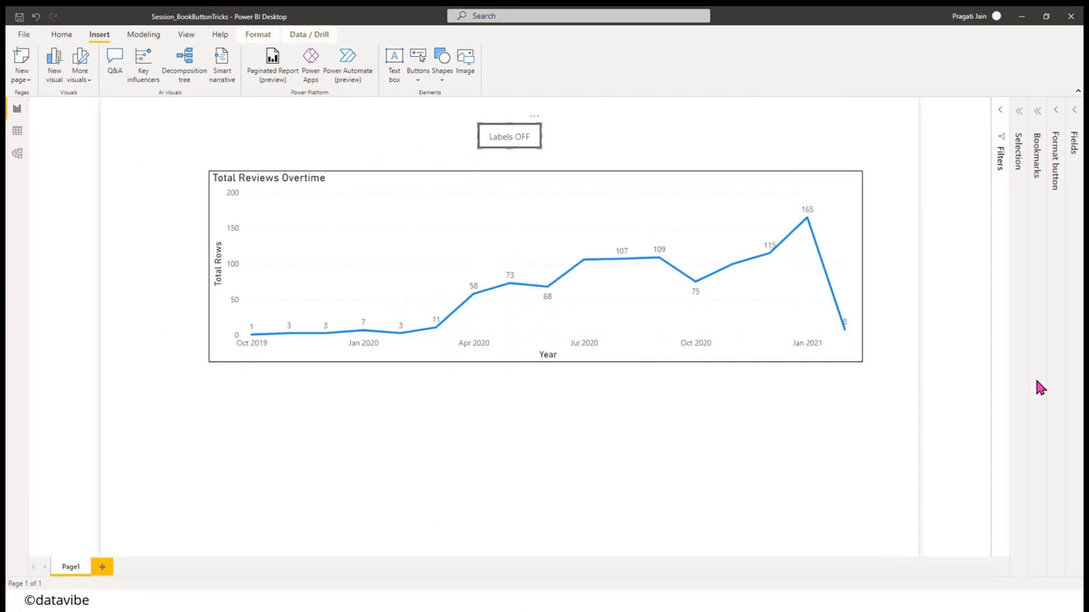
# - Check the realigned toggle by switching the chart labels off and back on
pyautogui.click(637, 145)
pyautogui.keyDown('ctrl'); pyautogui.click(515, 145); pyautogui.keyUp('ctrl')
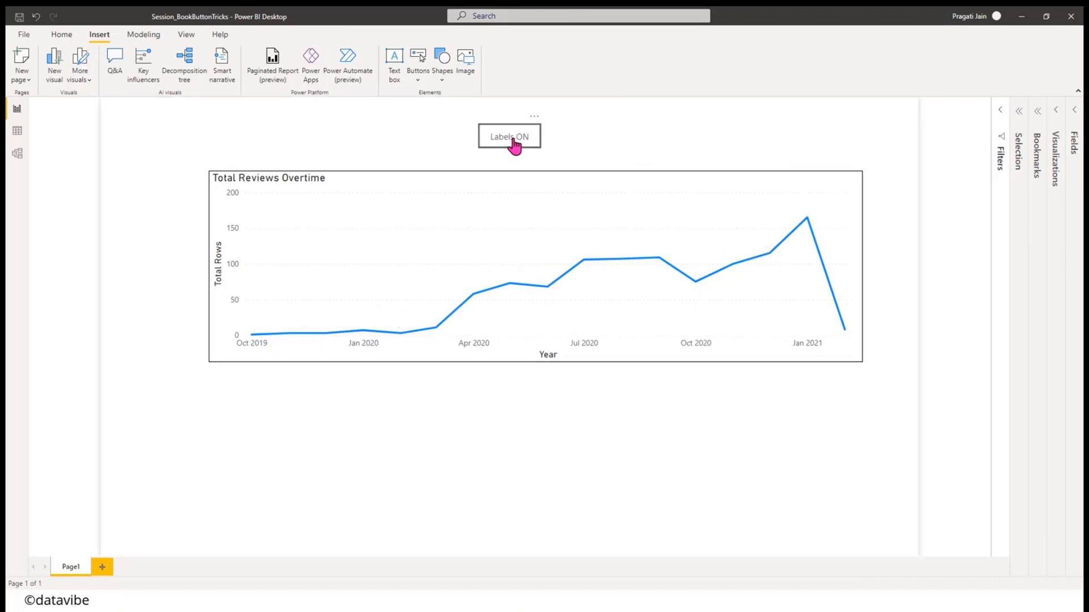
pyautogui.keyDown('ctrl'); pyautogui.click(514, 146); pyautogui.keyUp('ctrl')
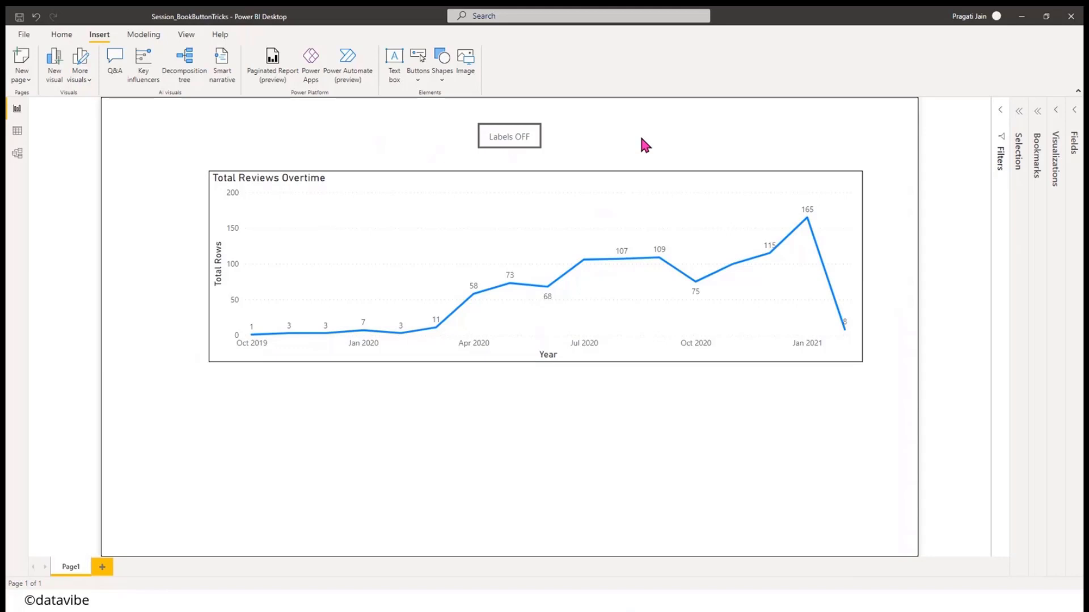
# - Rename the report page Page1 as Toggle
pyautogui.rightClick(57, 573)
pyautogui.click(63, 564)
pyautogui.write('T')
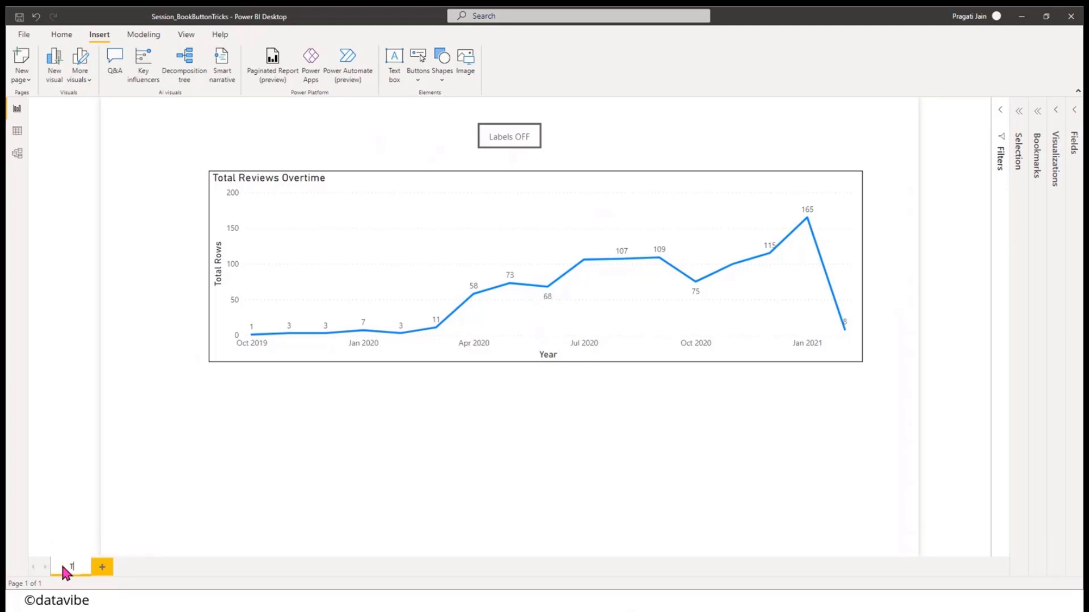
pyautogui.write('oggle')
pyautogui.click(273, 525)
# - Switch to the PowerPoint slide show to review the session agenda, and return to the Power BI report
pyautogui.hotkey('alt', 'Tab')
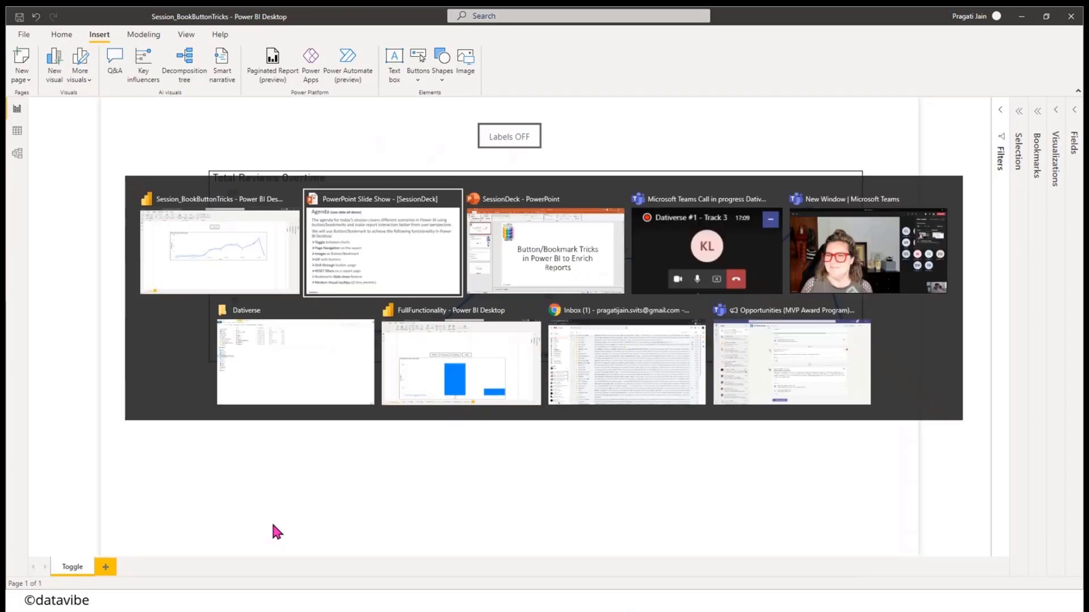
pyautogui.hotkey('alt', 'Tab')
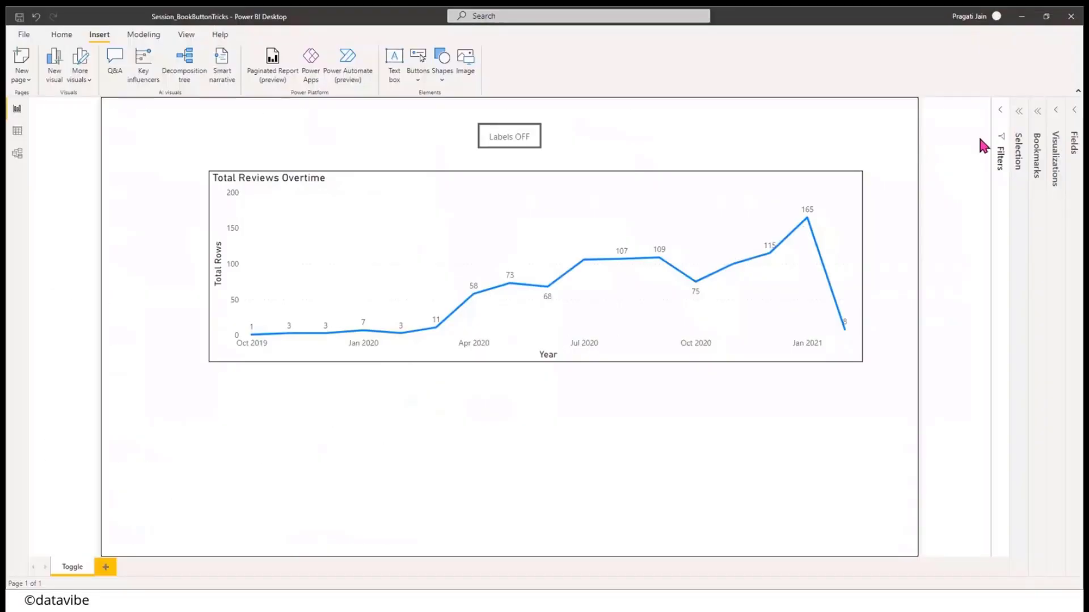
# - Examine the Labels Off bookmark's options for data, display, current page and visuals, and close them without changes
pyautogui.click(1036, 119)
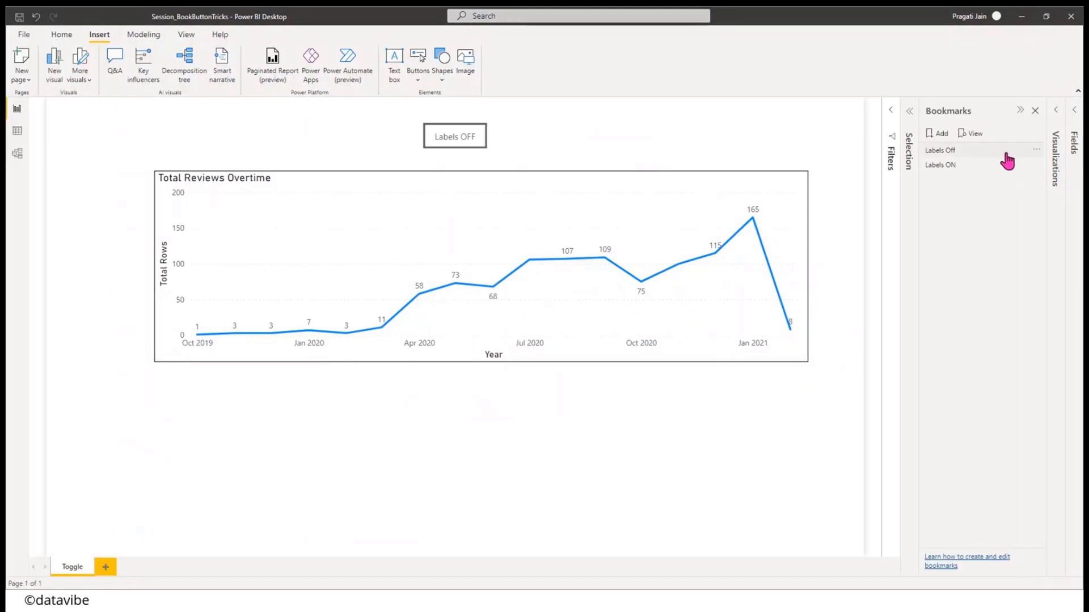
pyautogui.click(1037, 148)
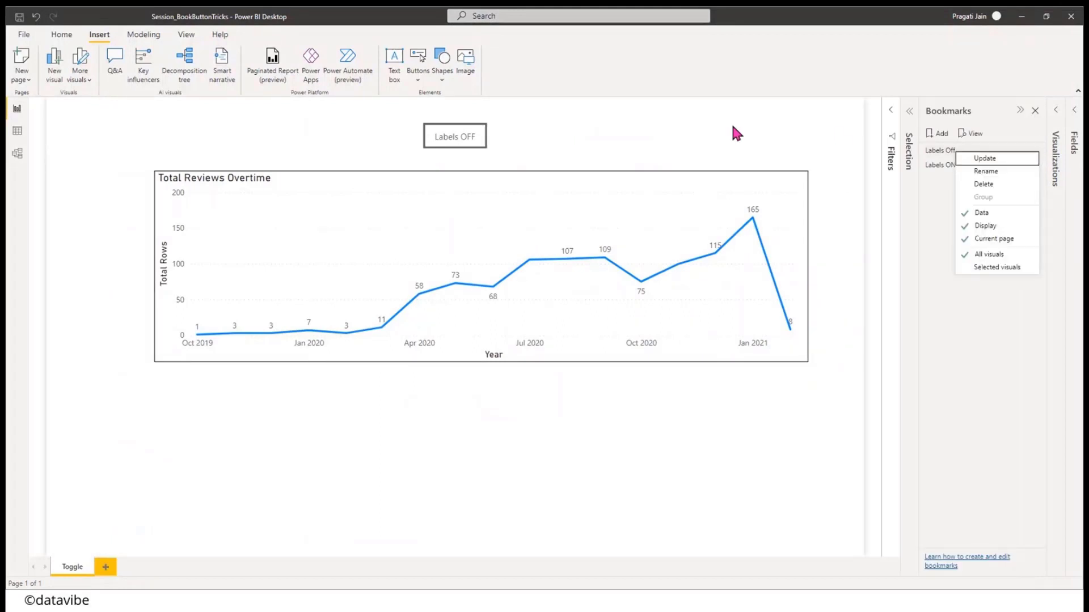
pyautogui.click(732, 127)
pyautogui.click(1032, 151)
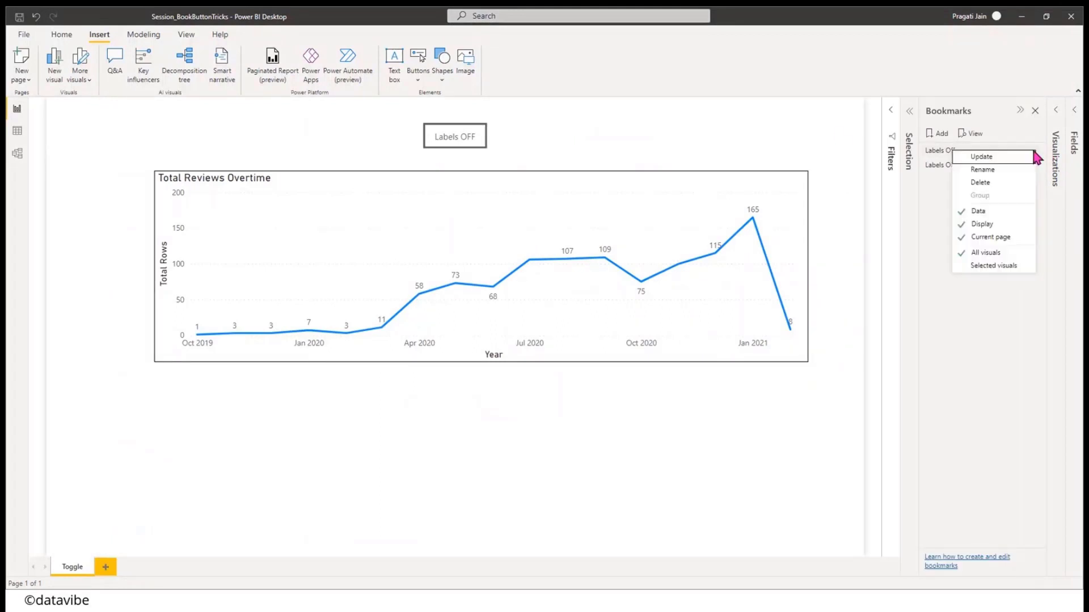
pyautogui.click(625, 105)
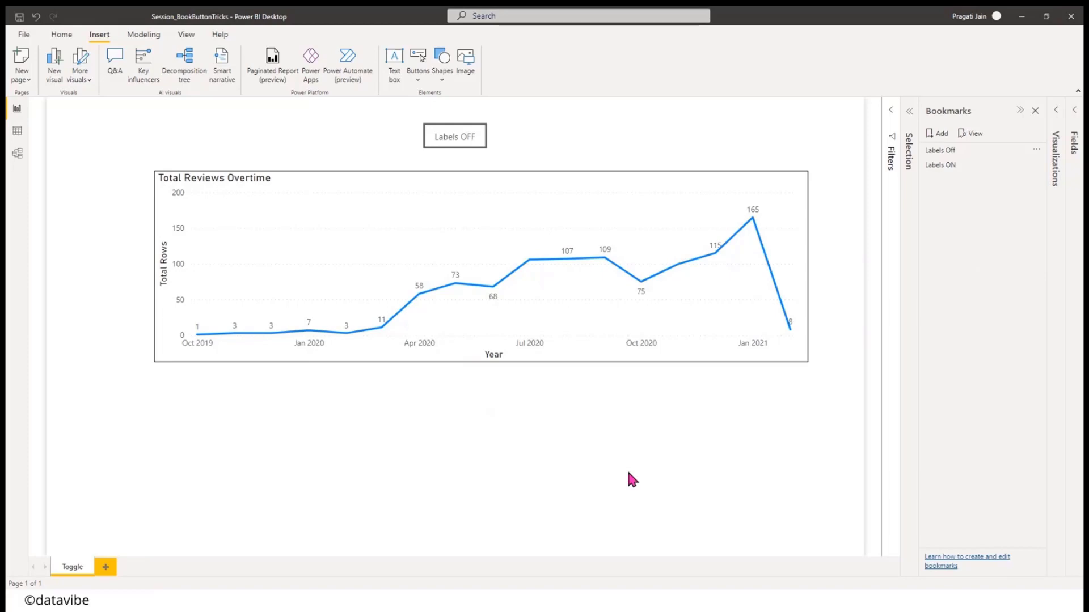
# - Check the session agenda in the PowerPoint slide show, and return to the Power BI report to add a new blank page
pyautogui.hotkey('alt', 'Tab')
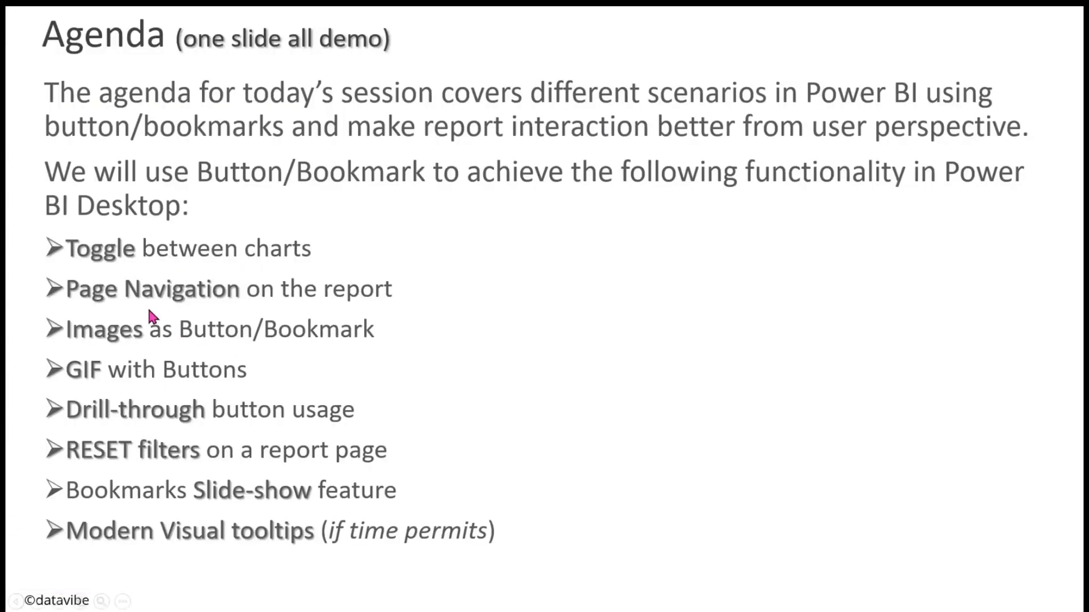
pyautogui.hotkey('alt', 'Tab')
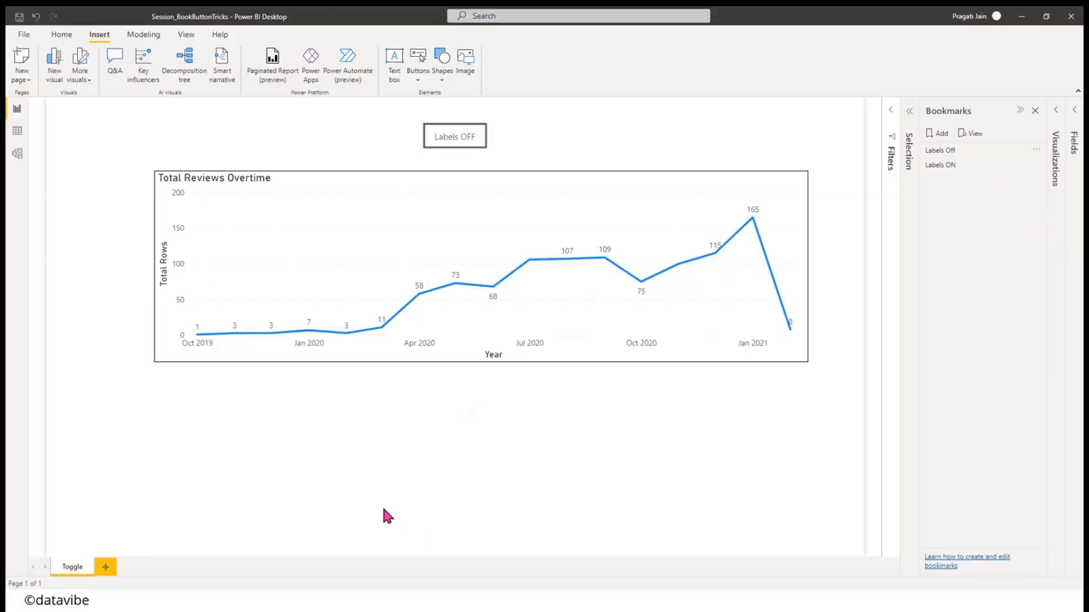
pyautogui.click(380, 503)
pyautogui.click(105, 567)
# - Examine the new page's background formatting options for color, transparency and image, and close them without changes
pyautogui.click(1018, 113)
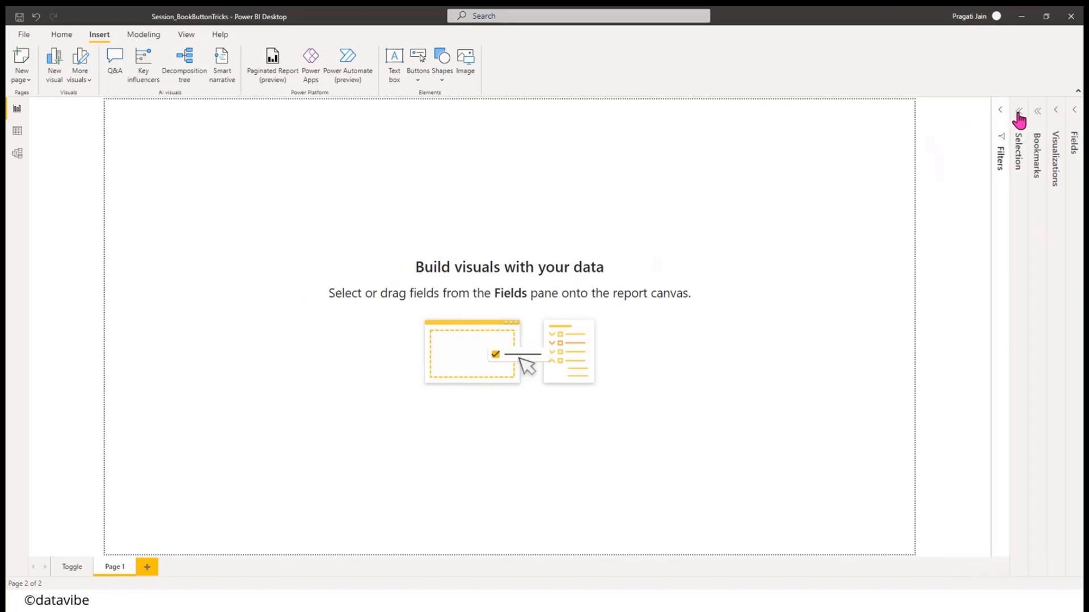
pyautogui.click(1053, 113)
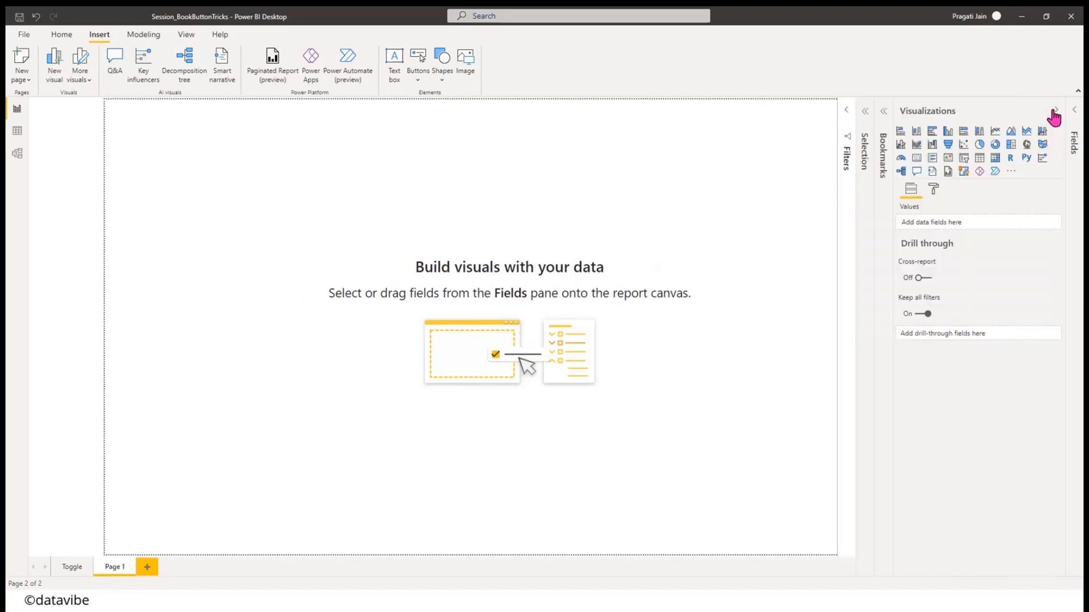
pyautogui.click(934, 189)
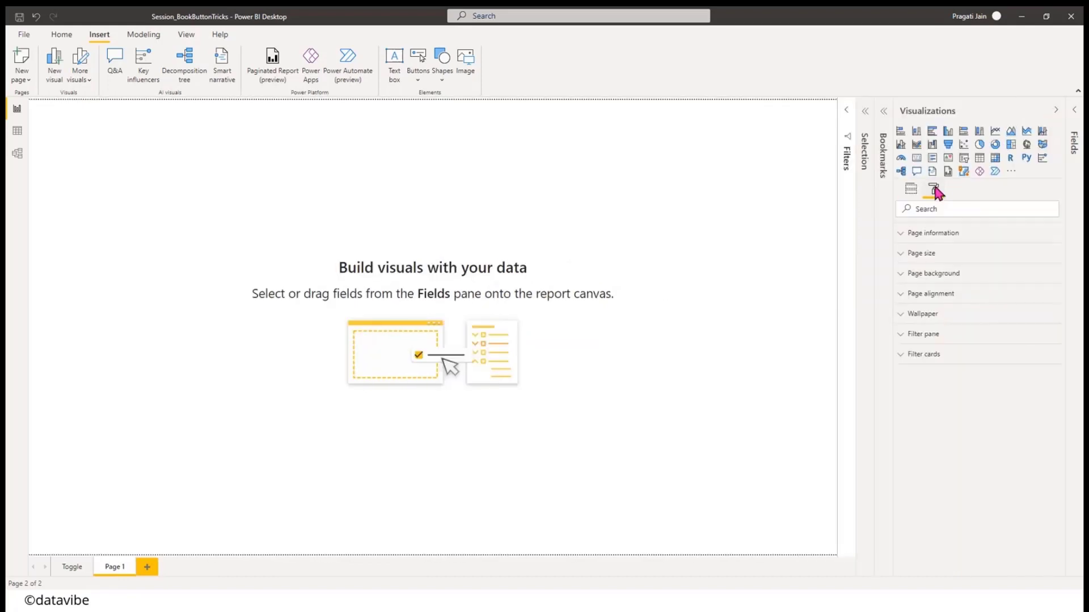
pyautogui.click(930, 273)
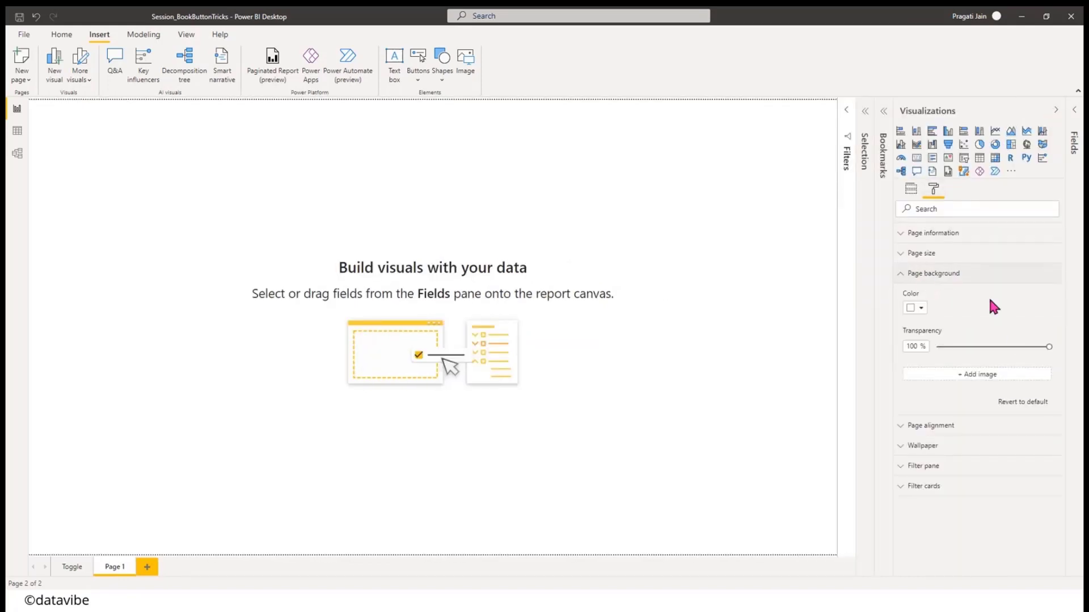
pyautogui.click(903, 275)
pyautogui.click(1056, 110)
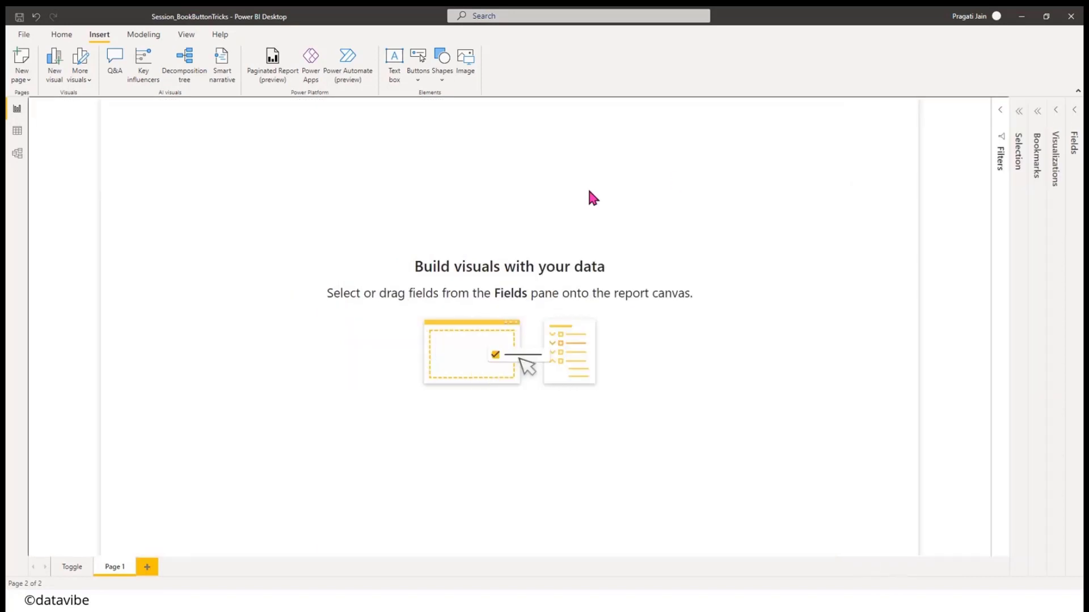
# - Switch to File Explorer, open the AnalysisReport file from Sessions > DataAnalysisUsingPBI, and collapse its Visualizations and Fields panes
pyautogui.click(61, 34)
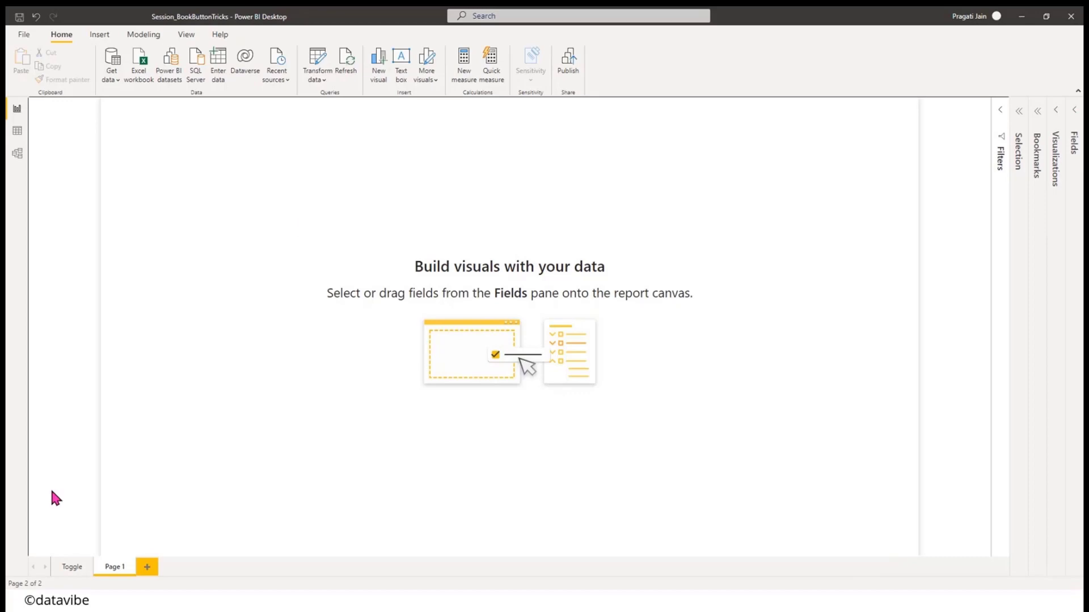
pyautogui.hotkey('alt', 'Tab')
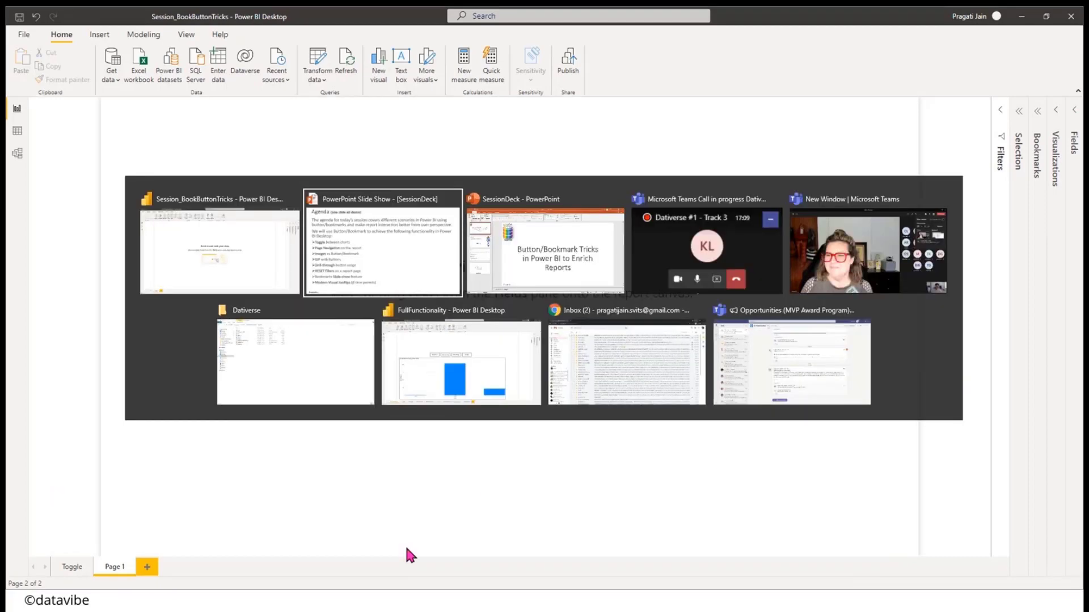
pyautogui.hotkey('alt', 'Tab')
pyautogui.hotkey('alt', 'Tab')
pyautogui.hotkey('alt', 'Tab')
pyautogui.hotkey('alt', 'Tab')
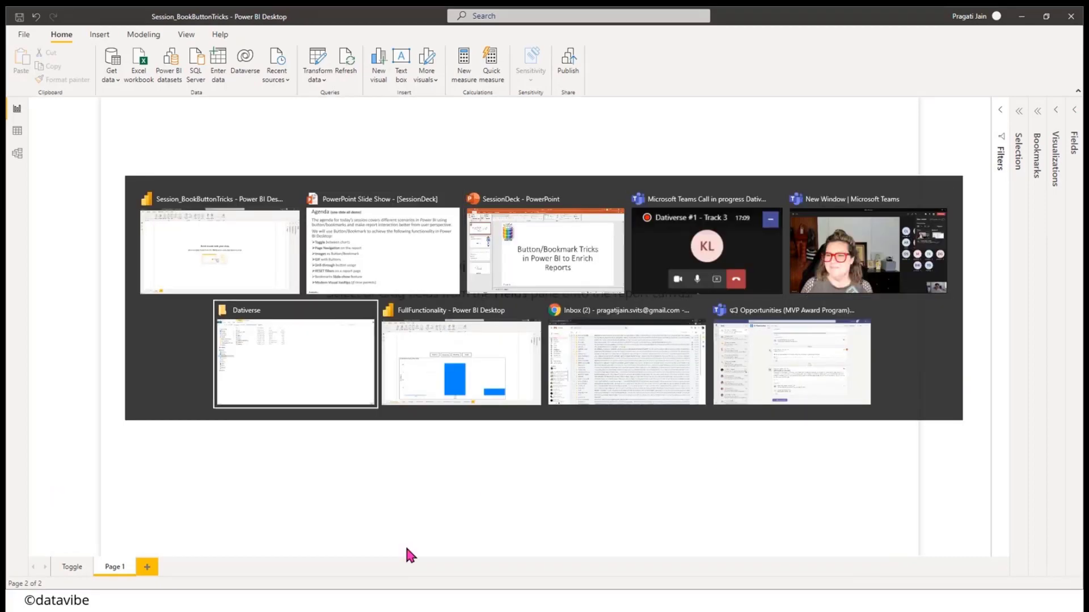
pyautogui.click(186, 47)
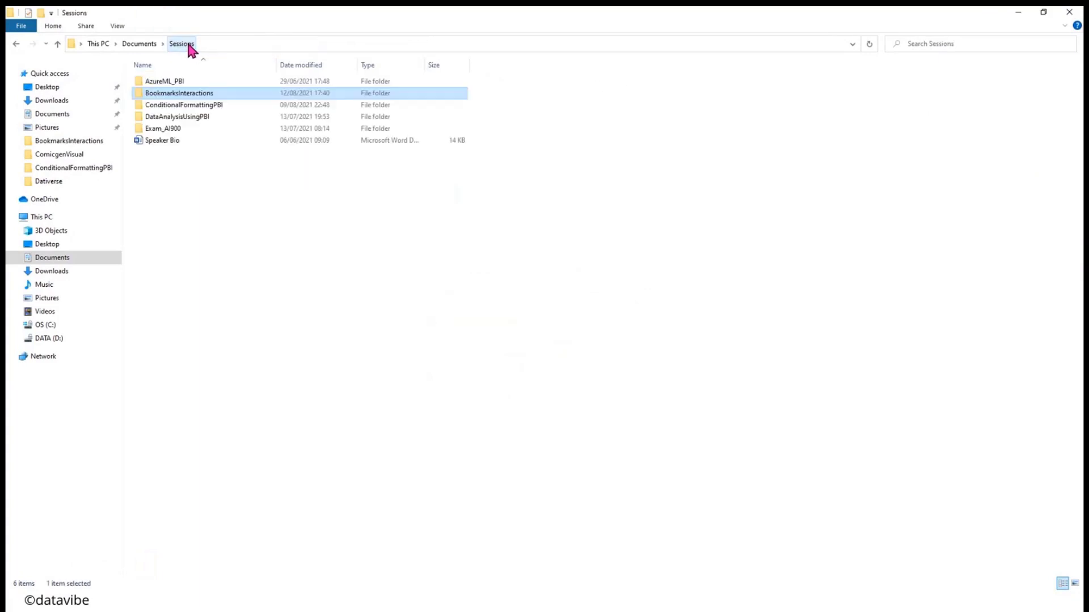
pyautogui.doubleClick(199, 115)
pyautogui.doubleClick(181, 95)
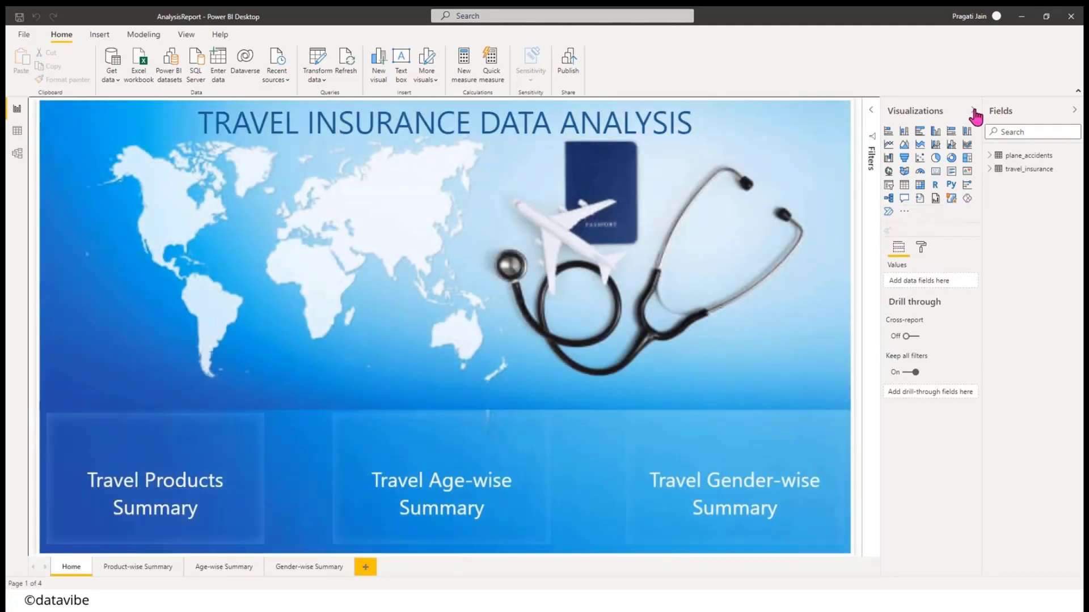
pyautogui.click(973, 111)
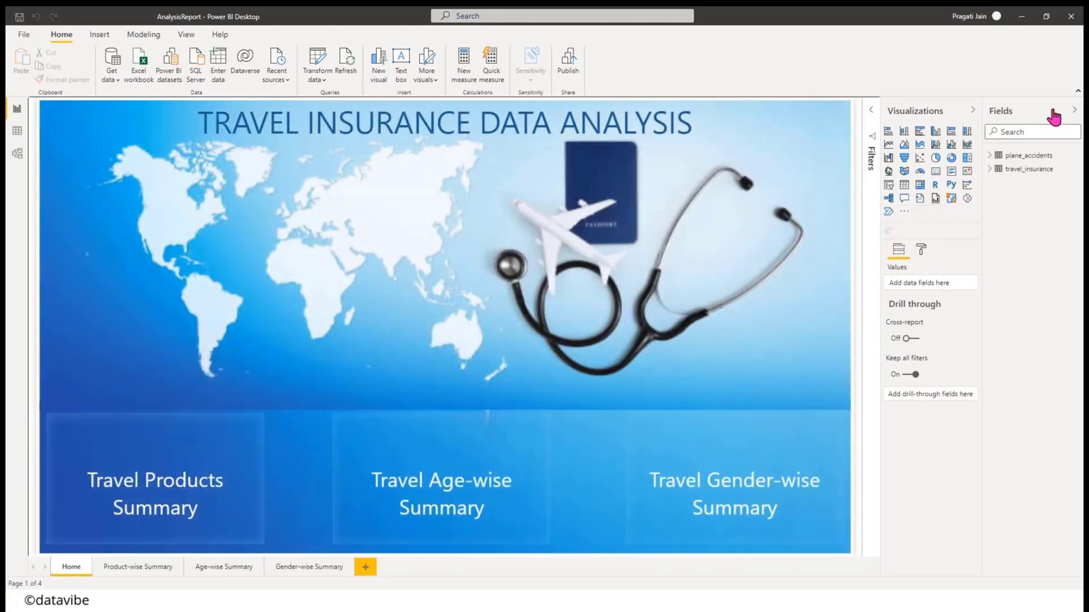
pyautogui.click(1073, 111)
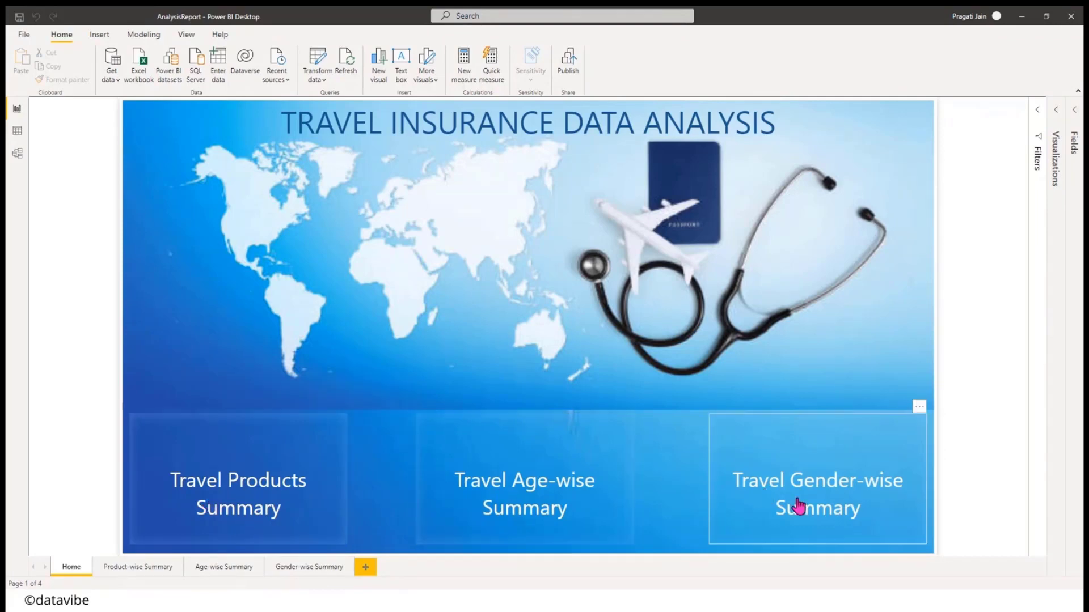
# - Try the AnalysisReport page navigation by visiting the Travel Products and Travel Age-wise summaries, returning to Home after each
pyautogui.keyDown('ctrl'); pyautogui.click(241, 486); pyautogui.keyUp('ctrl')
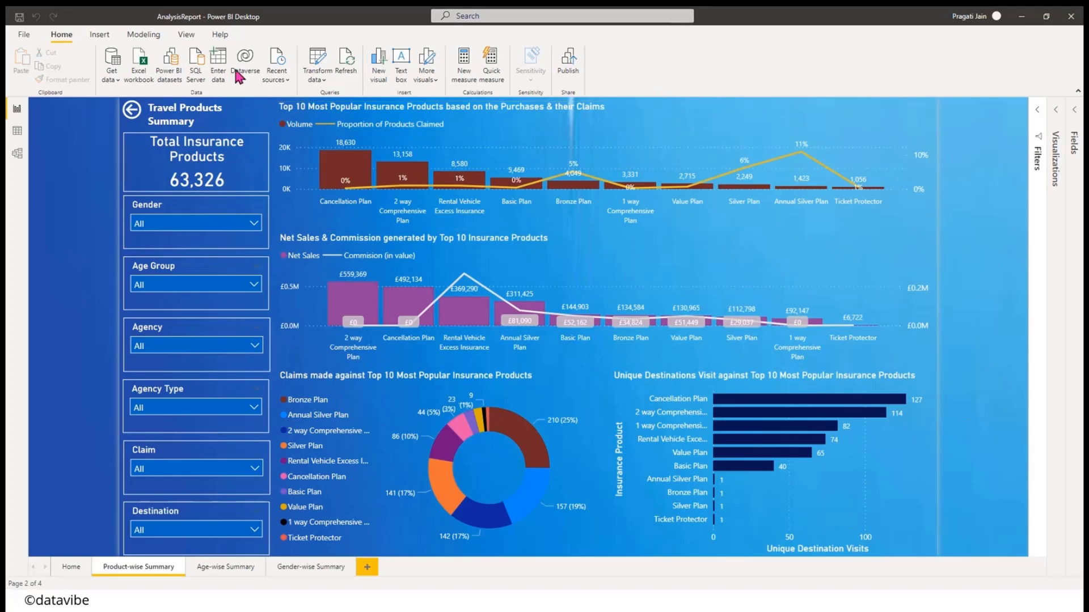
pyautogui.keyDown('ctrl'); pyautogui.click(135, 112); pyautogui.keyUp('ctrl')
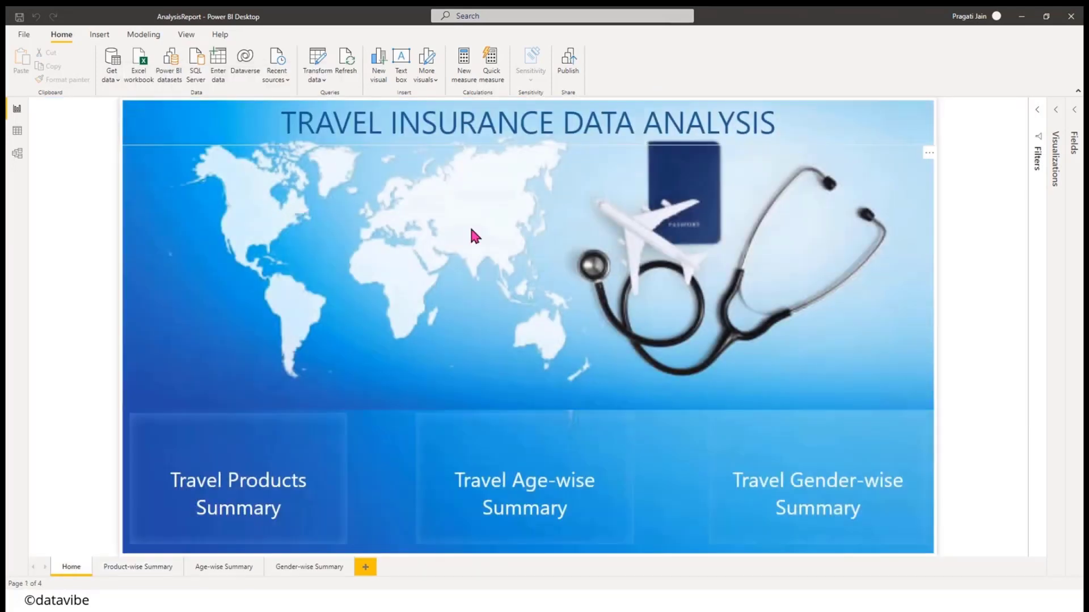
pyautogui.keyDown('ctrl'); pyautogui.click(564, 508); pyautogui.keyUp('ctrl')
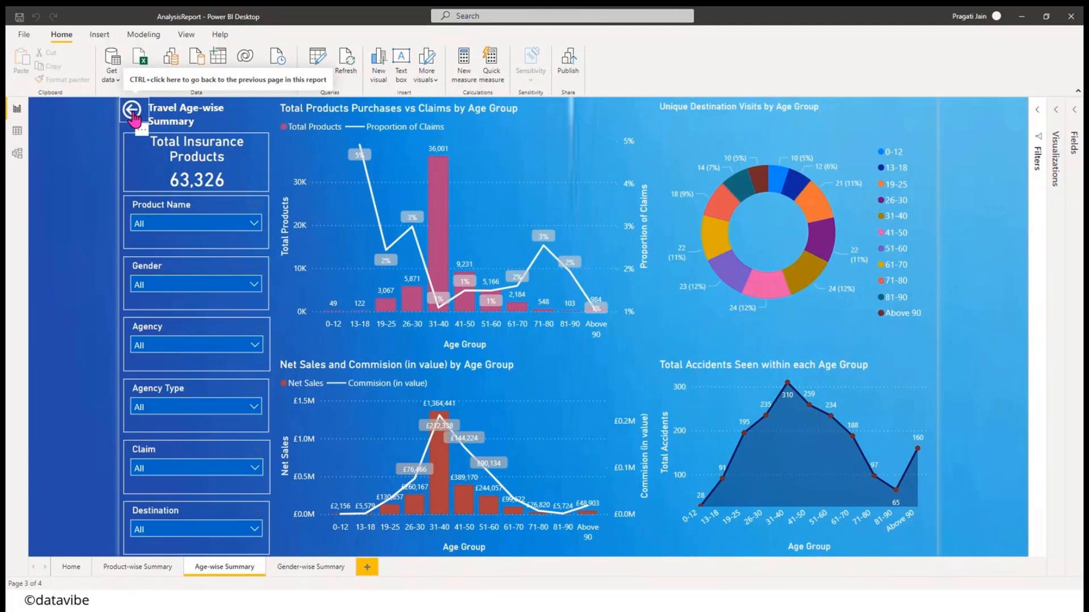
pyautogui.keyDown('ctrl'); pyautogui.click(132, 110); pyautogui.keyUp('ctrl')
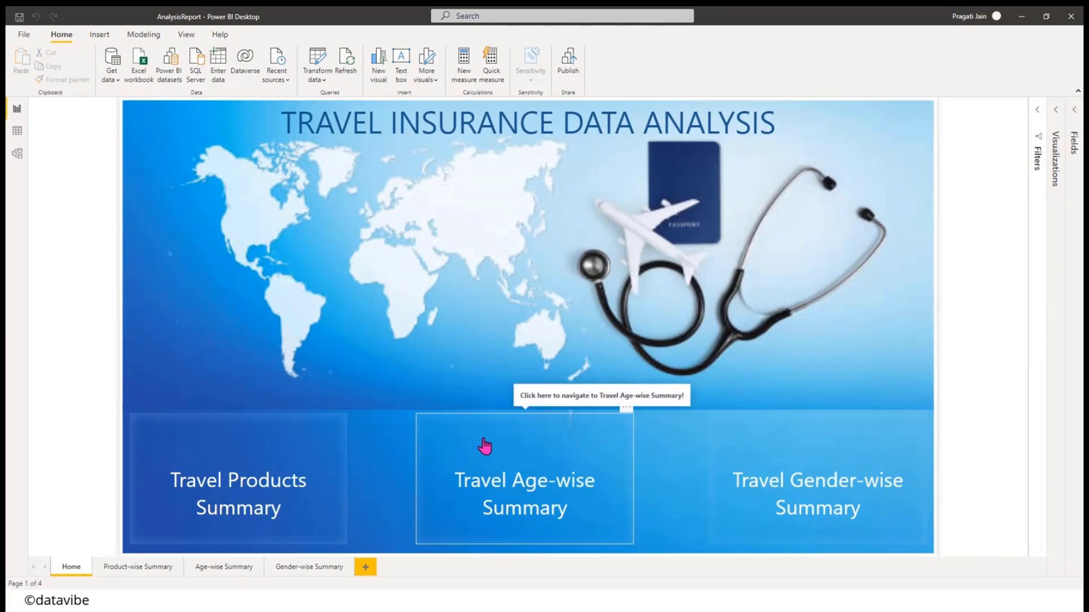
# - Switch back to the Session_BookButtonTricks report and rename Page 1 as HOMEPAGE
pyautogui.hotkey('alt', 'Tab')
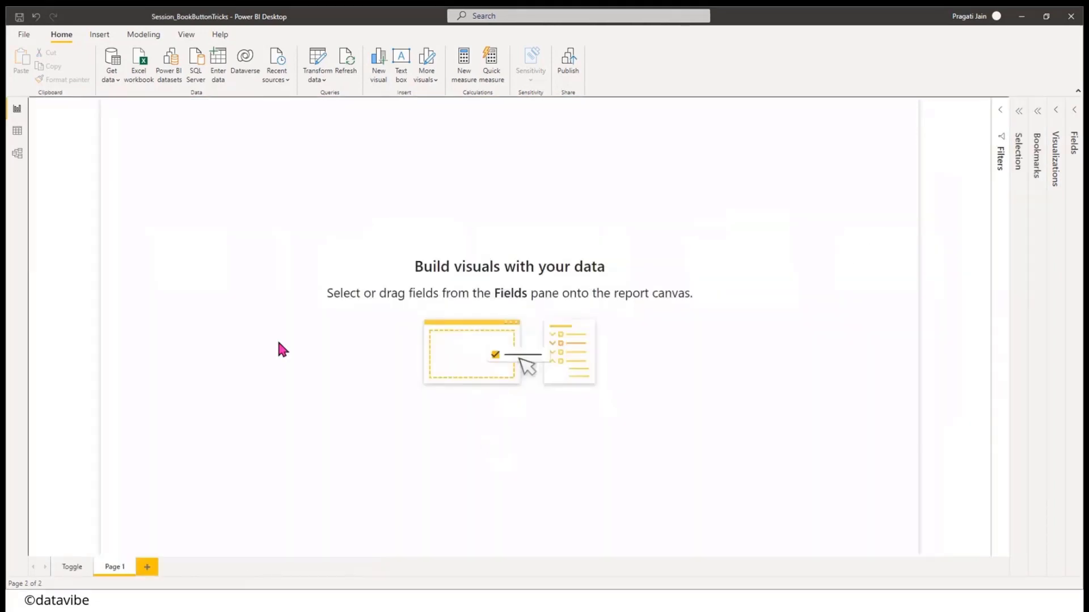
pyautogui.rightClick(111, 569)
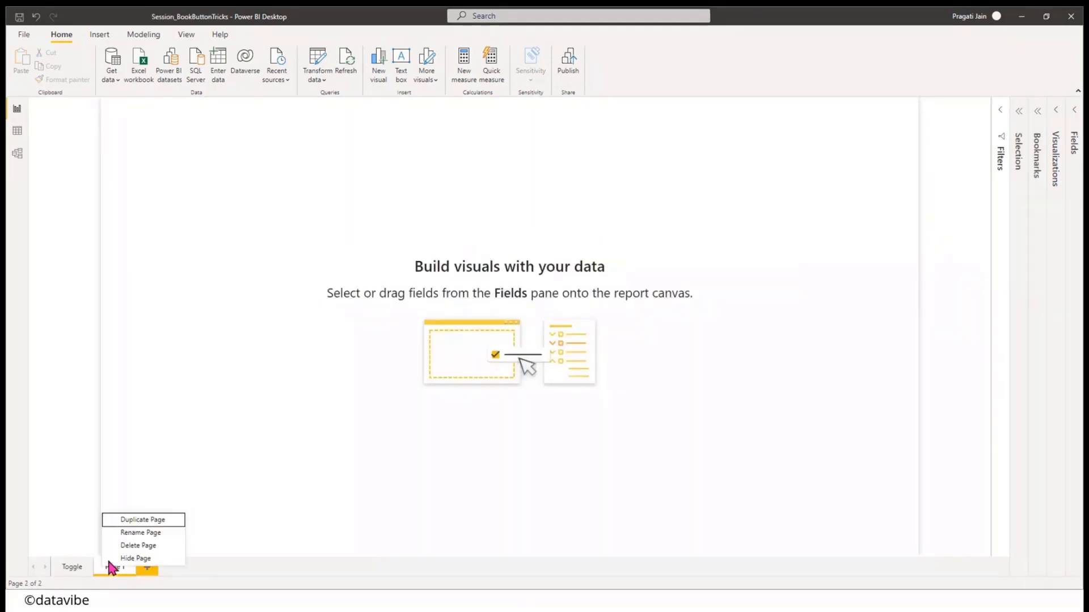
pyautogui.click(129, 534)
pyautogui.write('EPAGE')
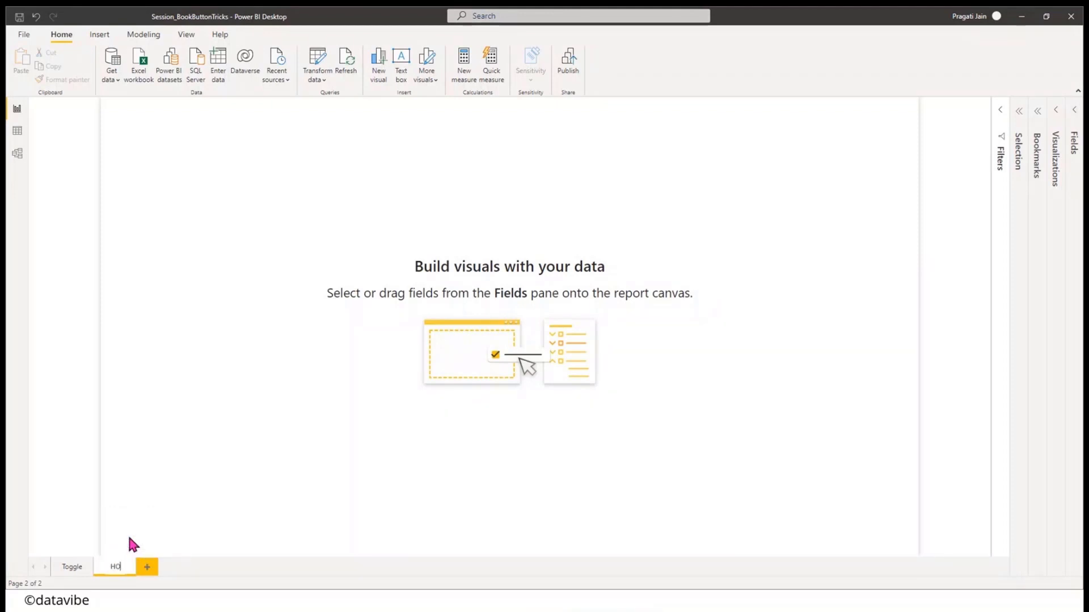
pyautogui.click(297, 505)
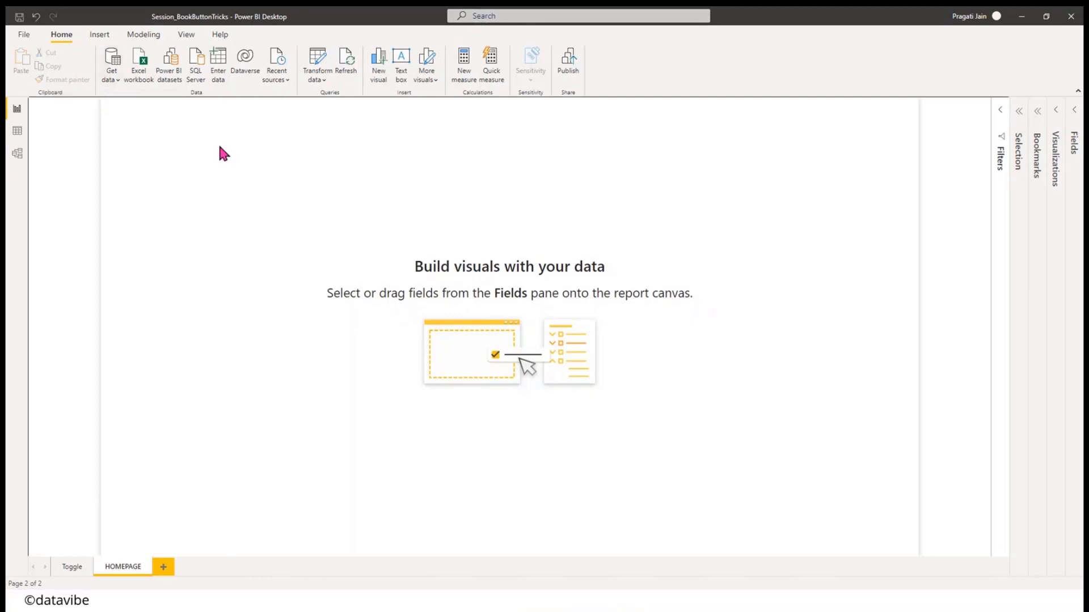
# - Insert a text box reading HOMEPAGE and move it to the upper middle of the page
pyautogui.click(401, 64)
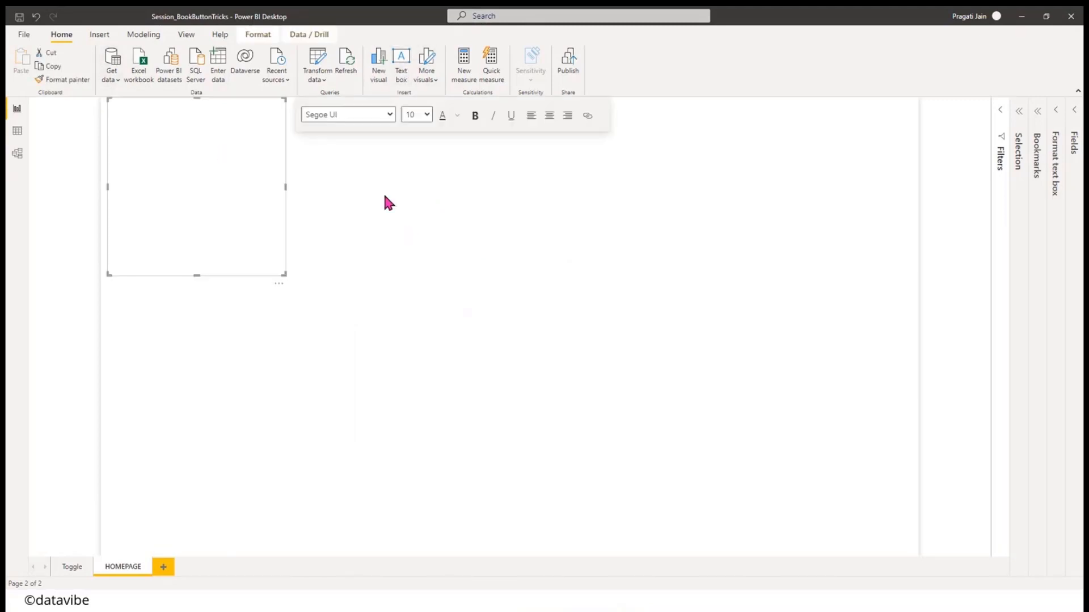
pyautogui.click(191, 165)
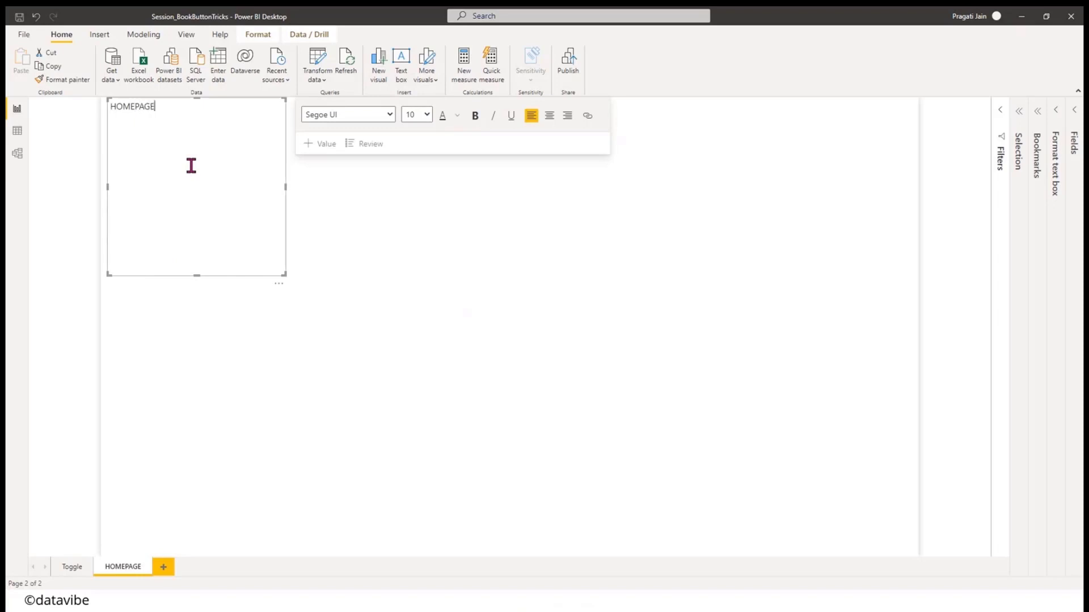
pyautogui.moveTo(211, 282); pyautogui.dragTo(474, 296)
# - Center the HOMEPAGE text at font size 24 and shorten its text box to fit the title
pyautogui.click(427, 136)
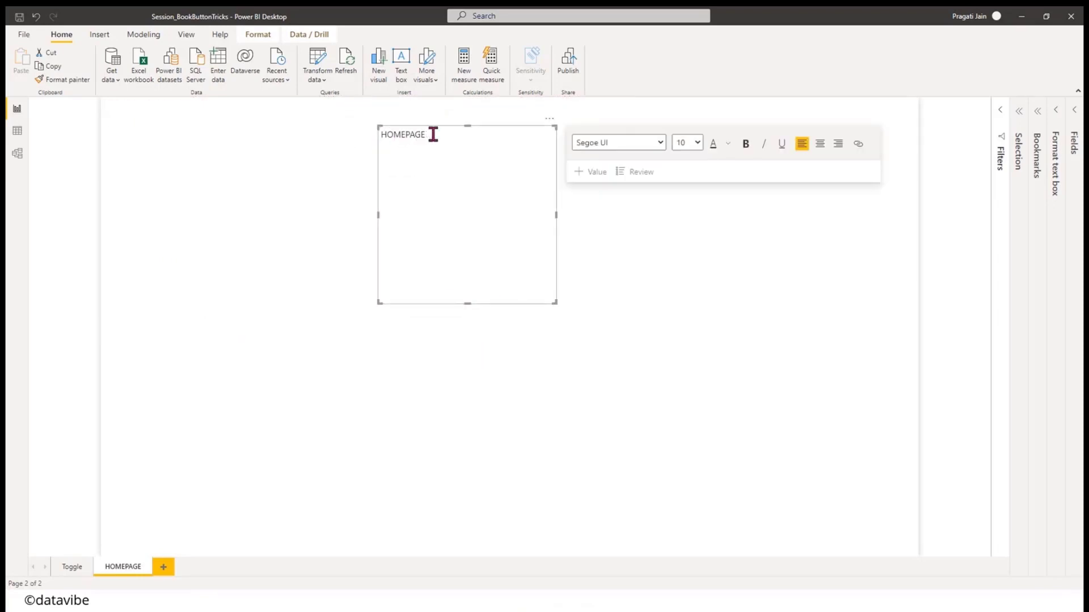
pyautogui.moveTo(433, 134); pyautogui.dragTo(382, 132)
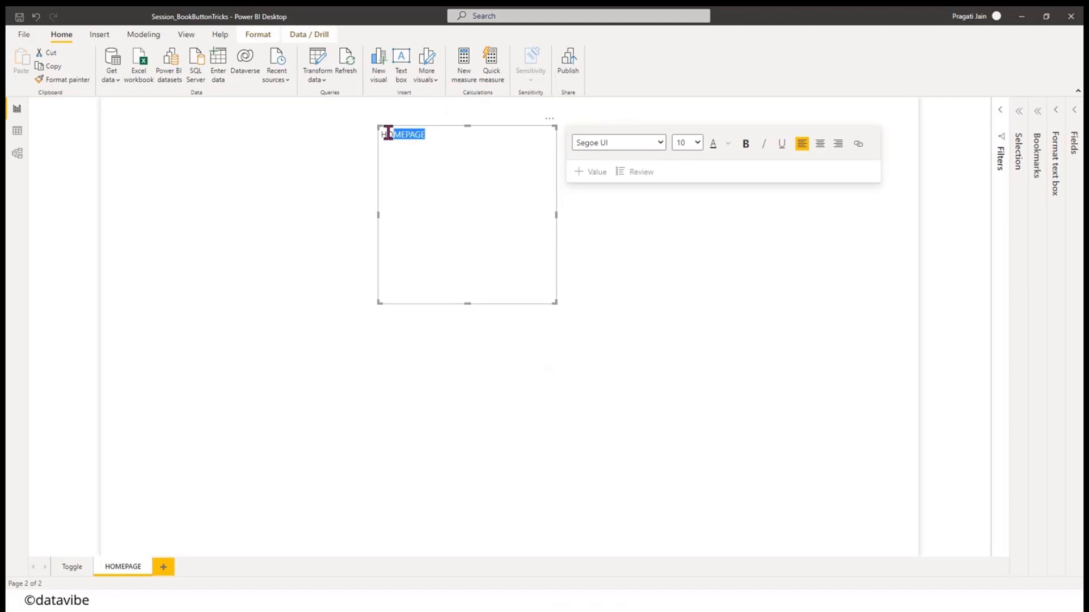
pyautogui.click(820, 144)
pyautogui.click(697, 143)
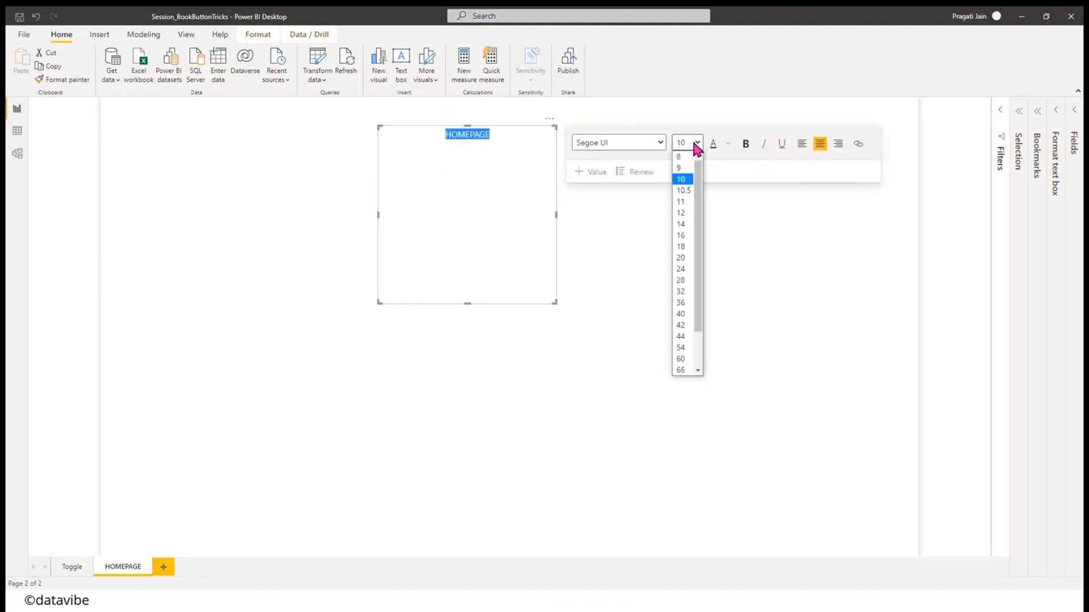
pyautogui.click(681, 268)
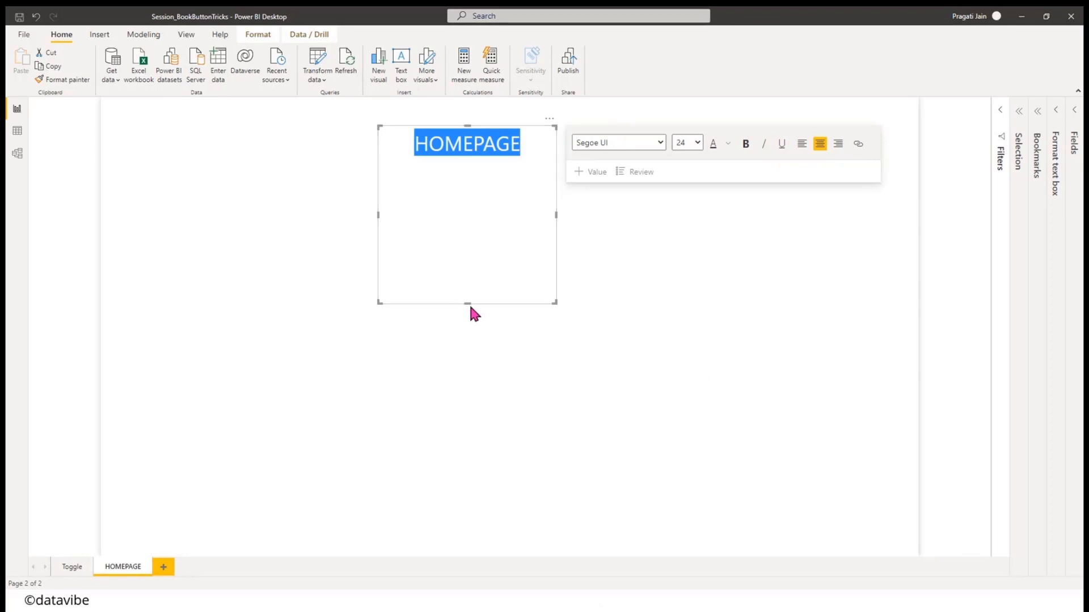
pyautogui.moveTo(467, 303); pyautogui.dragTo(482, 164)
pyautogui.click(510, 299)
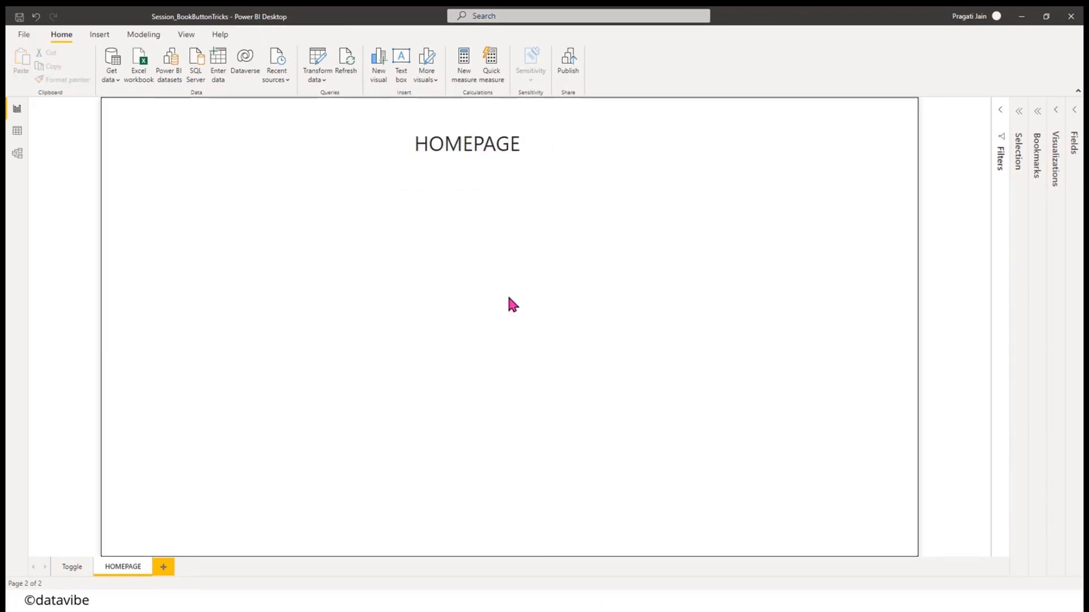
# - Look over the Reviews Data table, and insert a blank button on the report page centered below the HOMEPAGE title
pyautogui.click(17, 131)
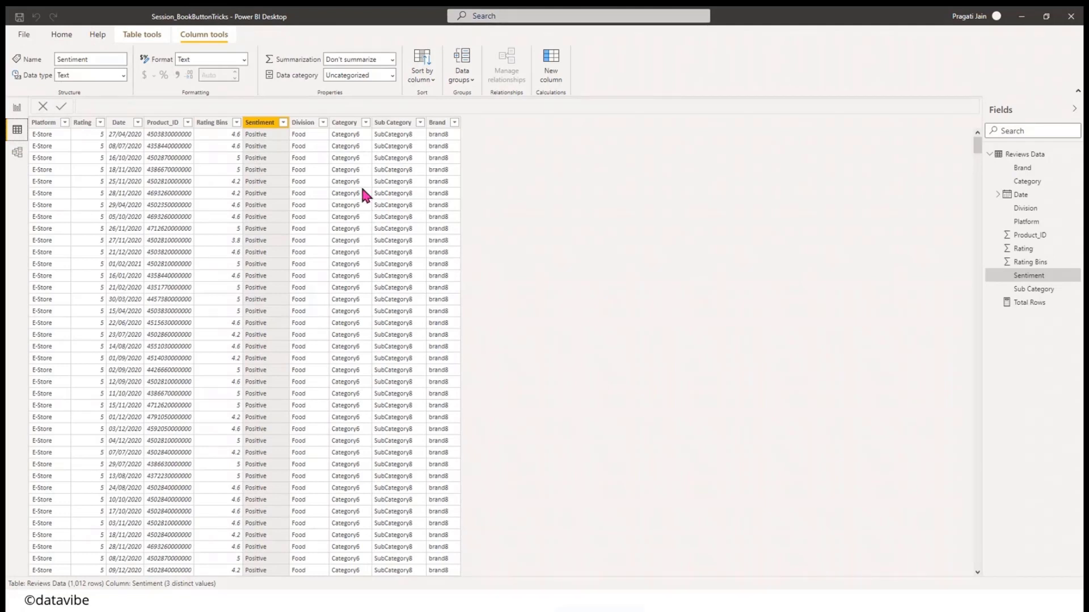
pyautogui.click(17, 112)
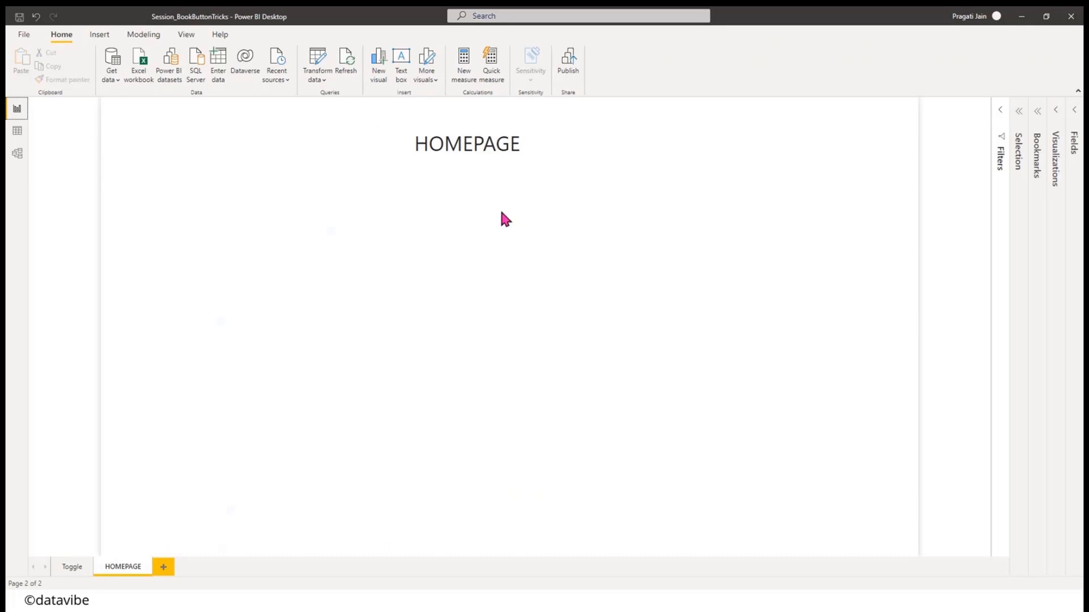
pyautogui.click(104, 40)
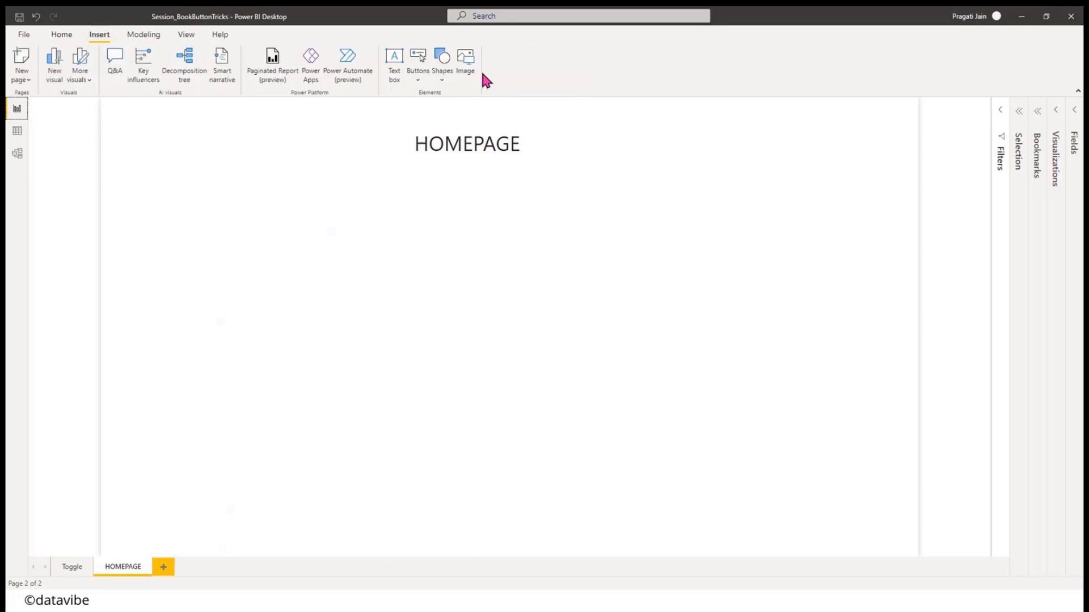
pyautogui.click(419, 83)
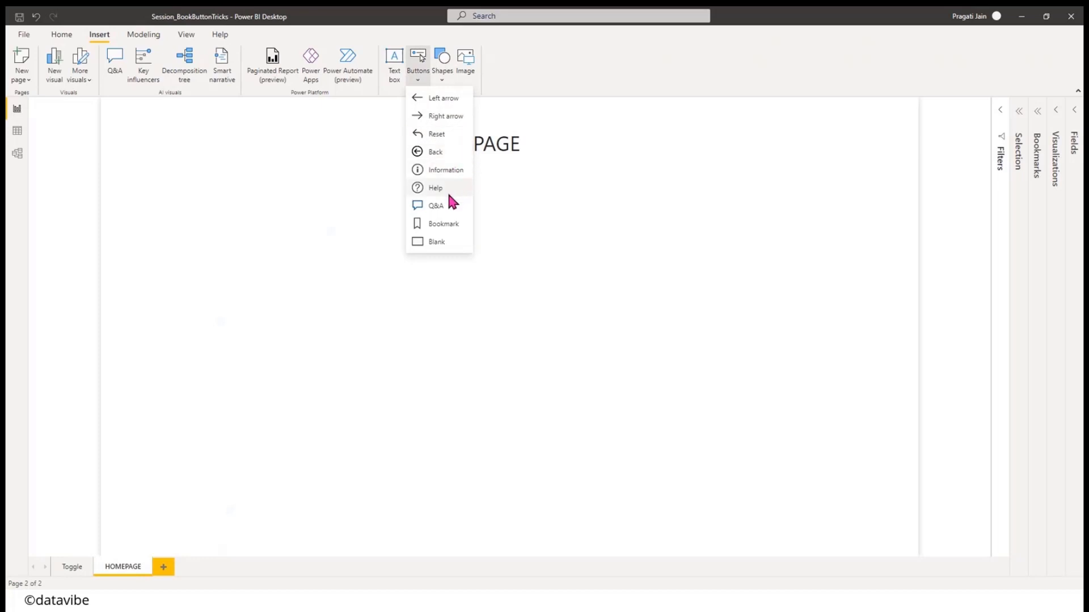
pyautogui.click(437, 242)
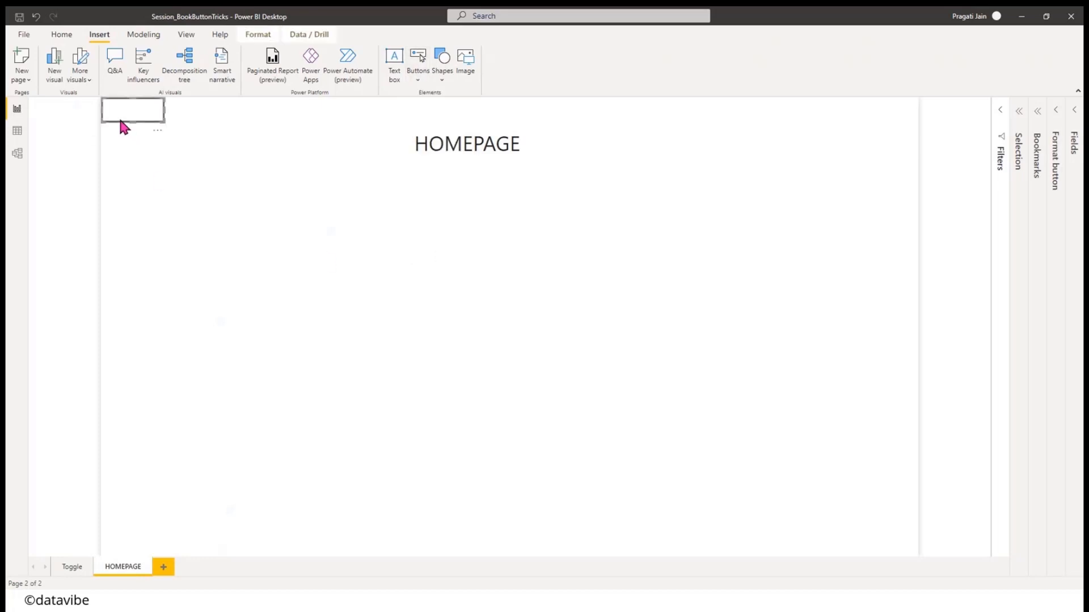
pyautogui.moveTo(122, 121); pyautogui.dragTo(454, 224)
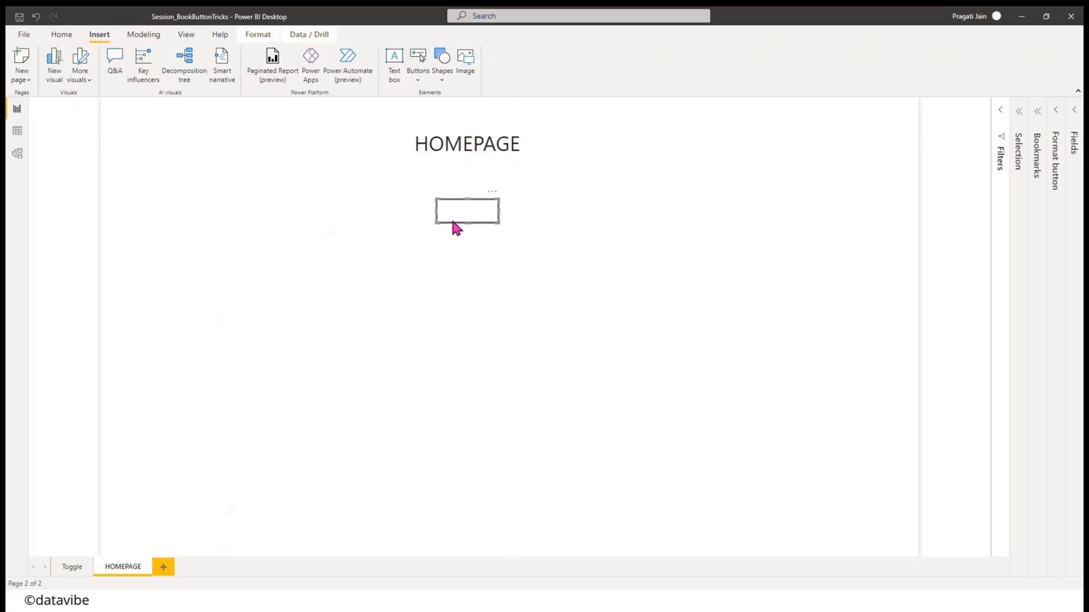
# - Turn on the blank button's text, label it Brand Rating, and widen the button symmetrically beneath the HOMEPAGE title
pyautogui.click(1051, 122)
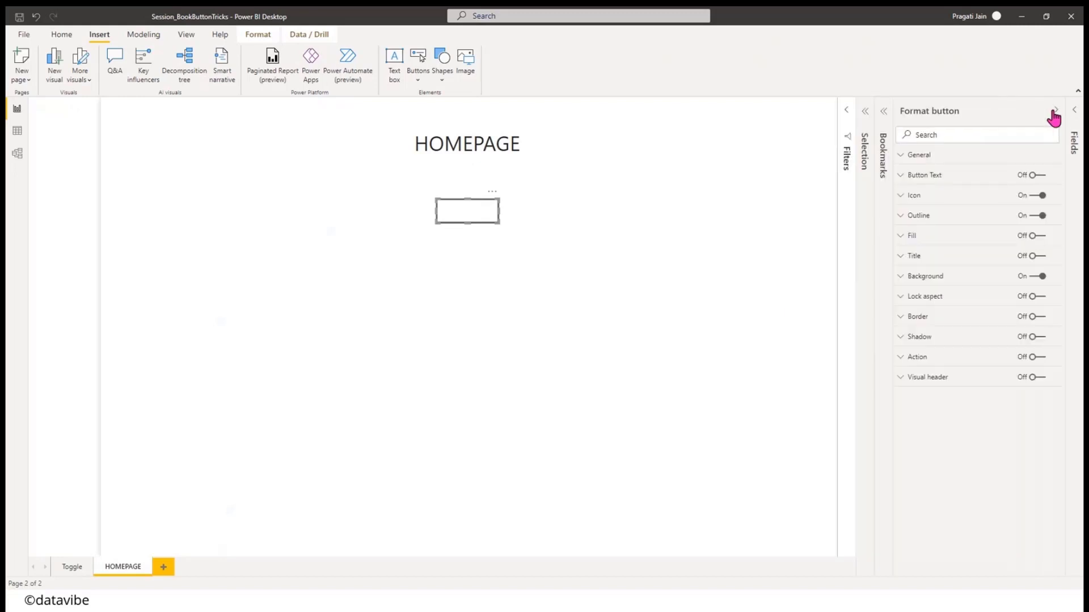
pyautogui.click(1039, 180)
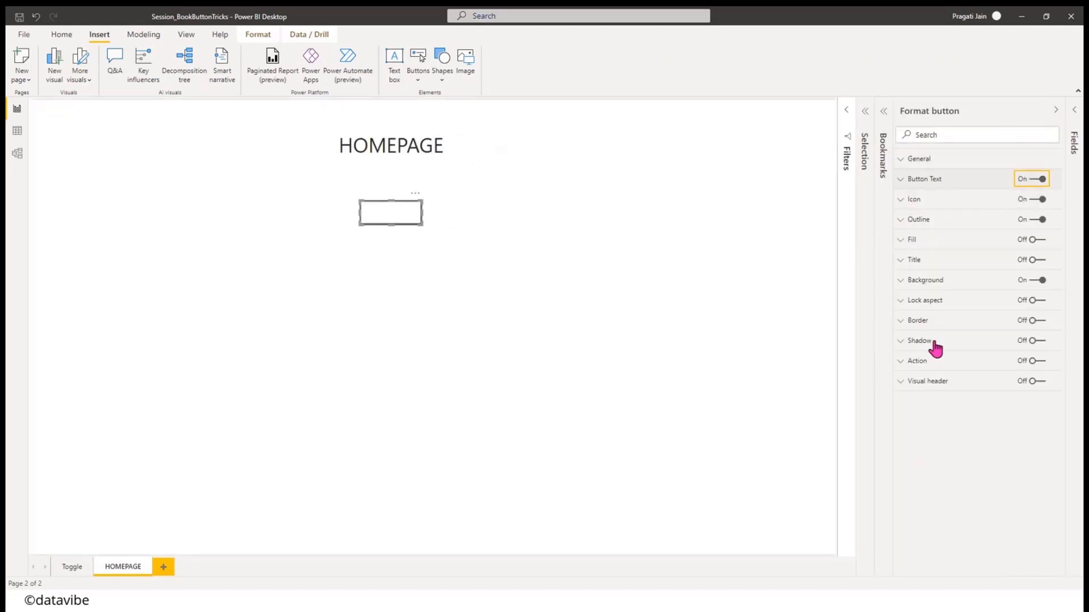
pyautogui.click(900, 181)
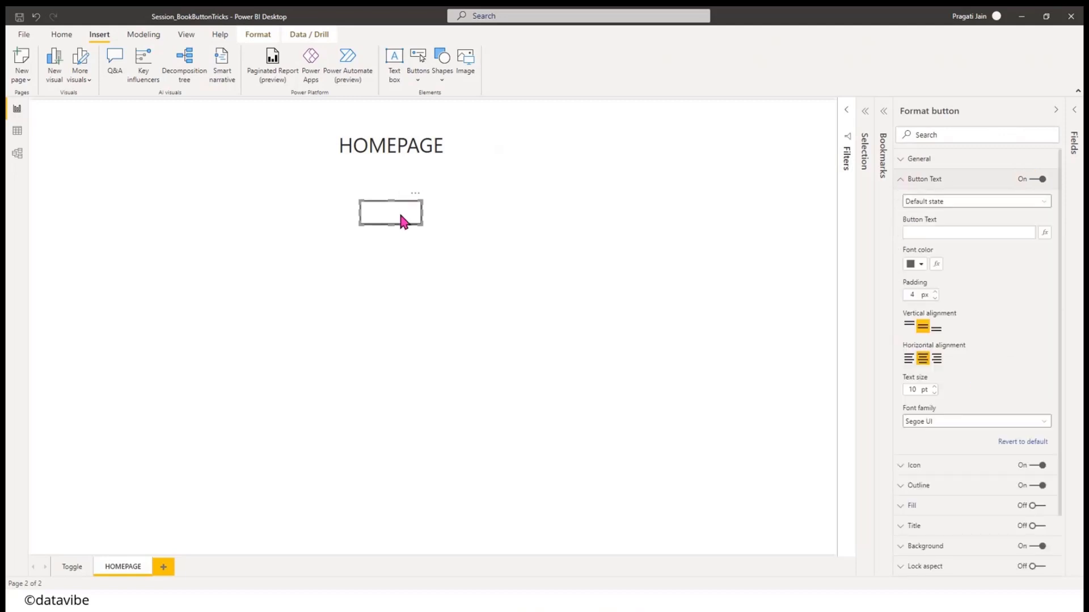
pyautogui.click(950, 232)
pyautogui.write('Brand Rating')
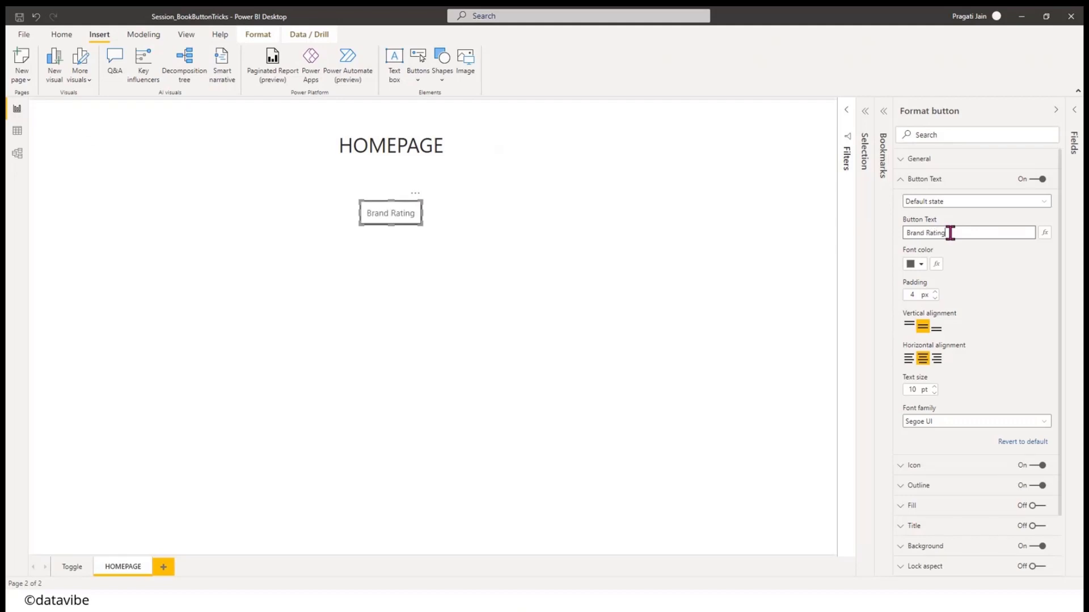
pyautogui.click(644, 309)
pyautogui.click(411, 215)
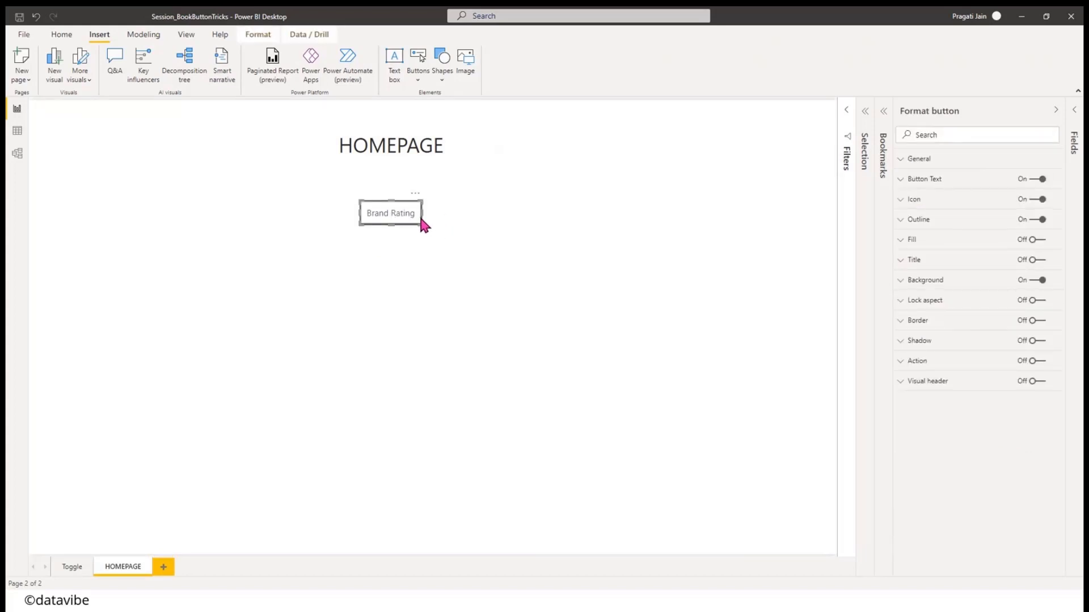
pyautogui.moveTo(421, 215)
pyautogui.mouseDown()
pyautogui.moveTo(479, 217)
pyautogui.moveTo(418, 225)
pyautogui.mouseUp()
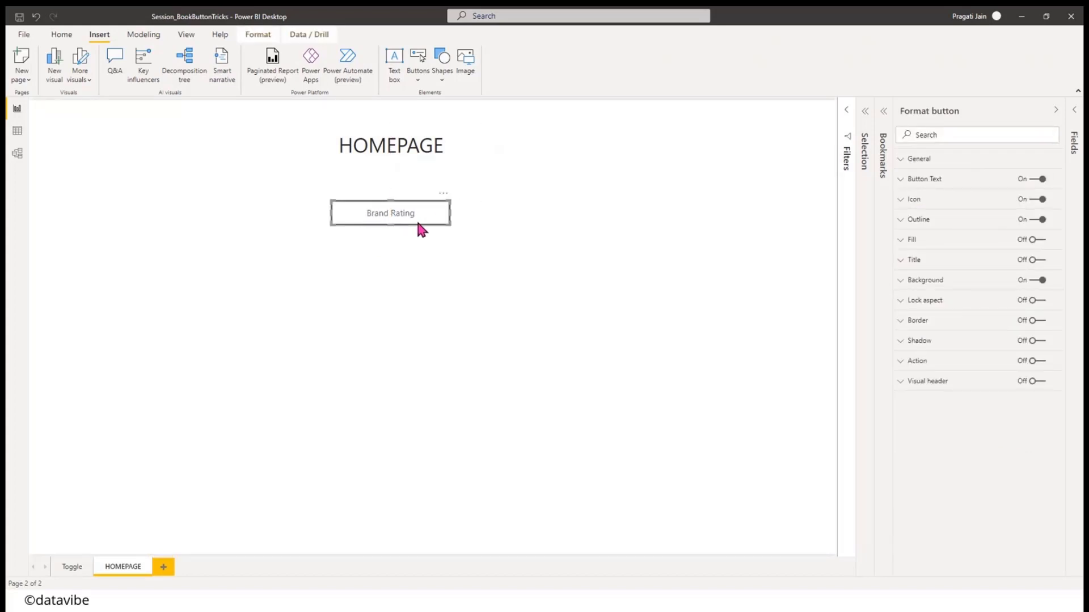
# - Duplicate the Brand Rating button, place the copy directly below it, and change the copy's text to Brand Sentiments
pyautogui.hotkey('ctrl', 'c')
pyautogui.hotkey('ctrl', 'v')
pyautogui.moveTo(380, 231); pyautogui.dragTo(380, 258)
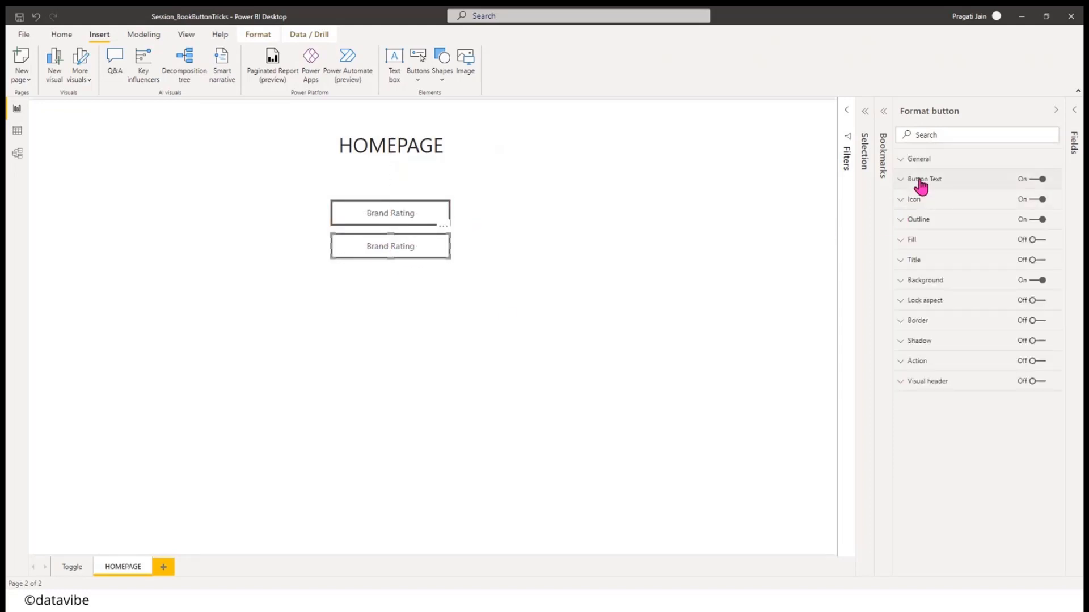
pyautogui.click(918, 180)
pyautogui.moveTo(961, 233); pyautogui.dragTo(905, 237)
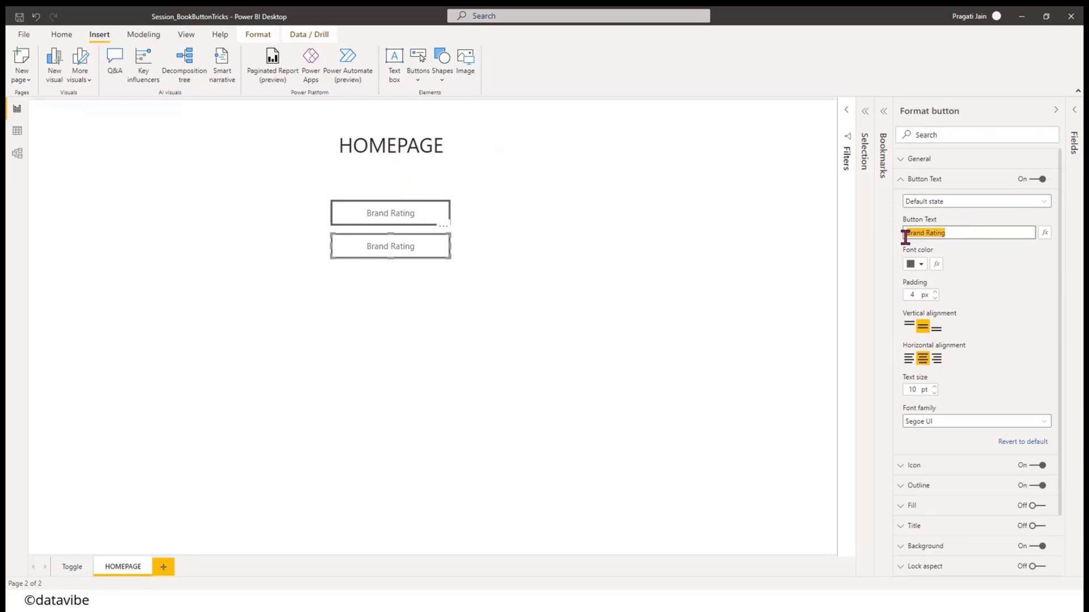
pyautogui.write('Brand Sentiments')
pyautogui.click(776, 265)
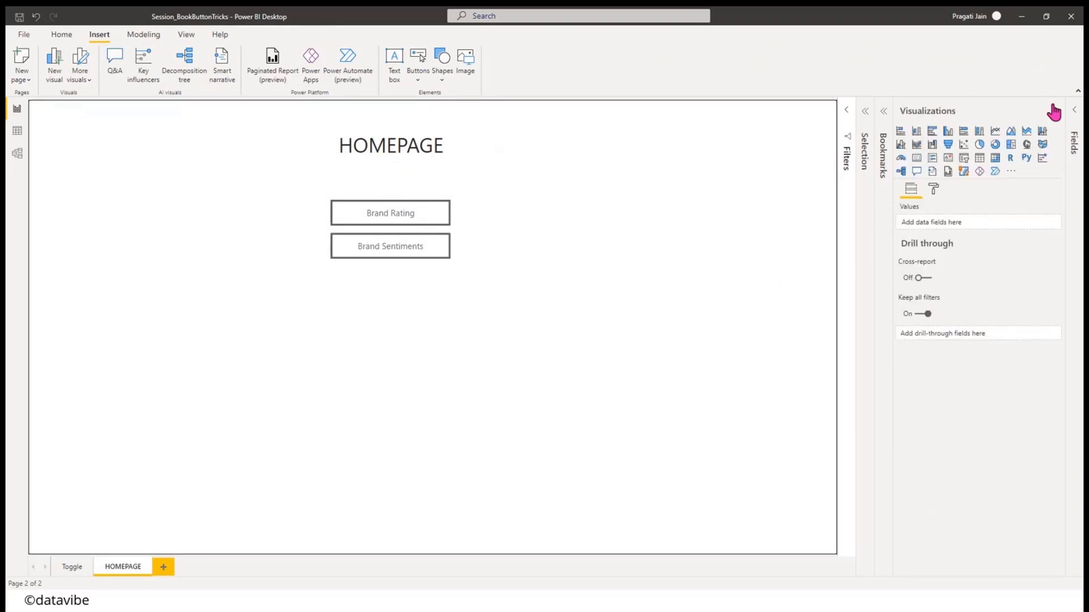
pyautogui.click(1054, 110)
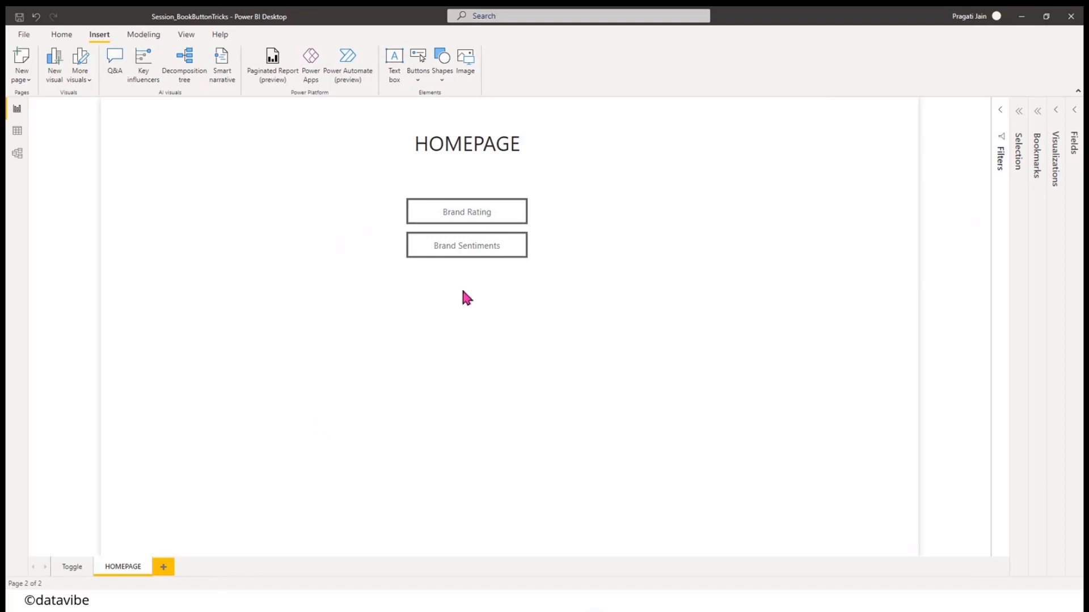
# - Add a new report page and insert a large empty table visual in the middle of it
pyautogui.click(164, 567)
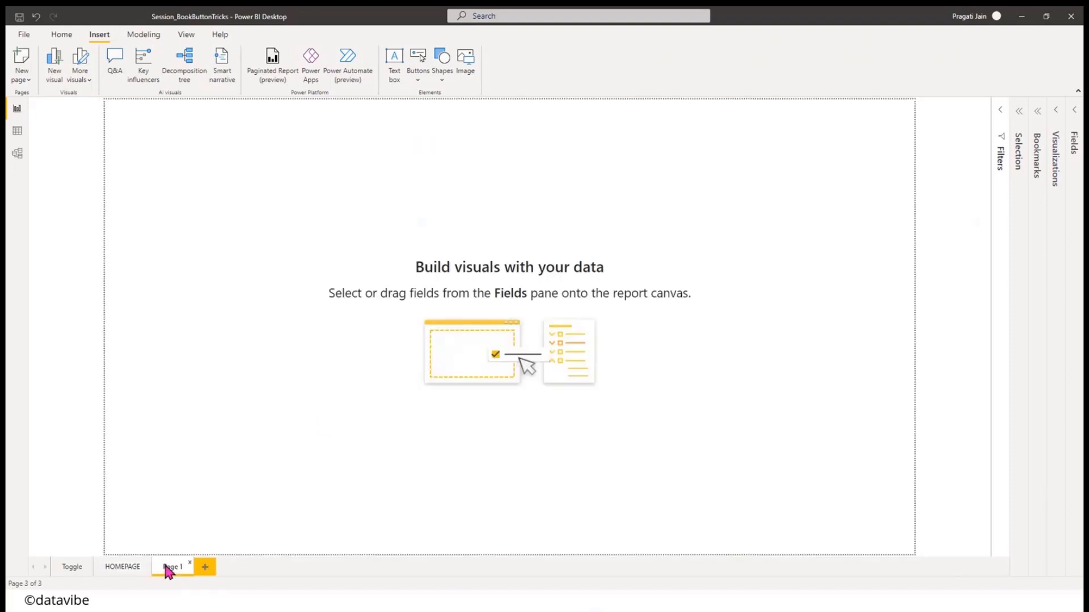
pyautogui.click(1055, 112)
pyautogui.click(980, 158)
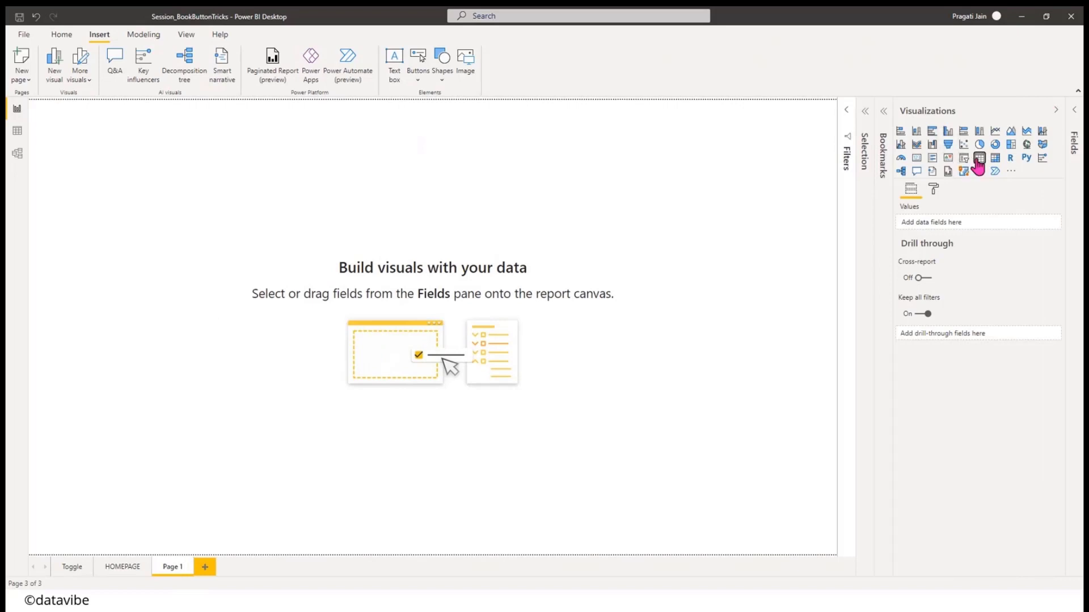
pyautogui.moveTo(171, 269); pyautogui.dragTo(712, 472)
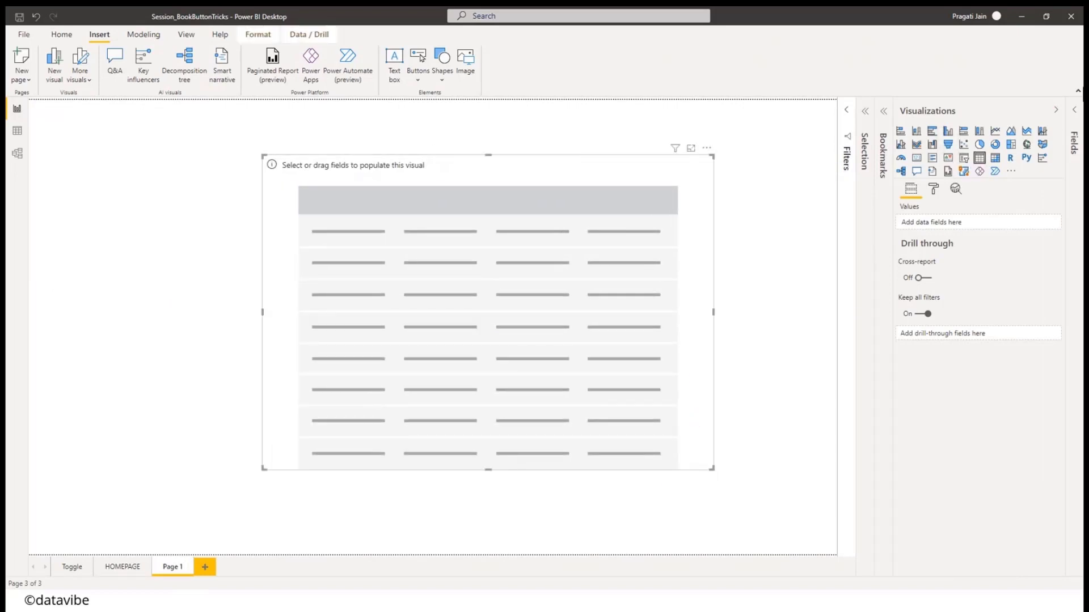
# - Add the Date field from Reviews Data to the table and show it as plain dates instead of the date hierarchy
pyautogui.click(1074, 109)
pyautogui.click(981, 158)
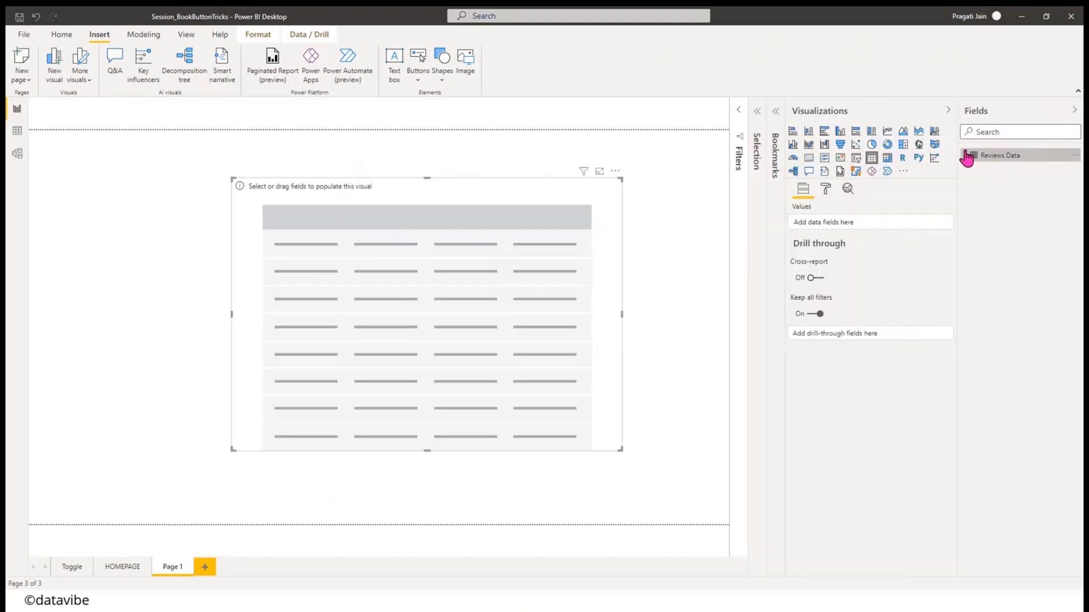
pyautogui.click(967, 159)
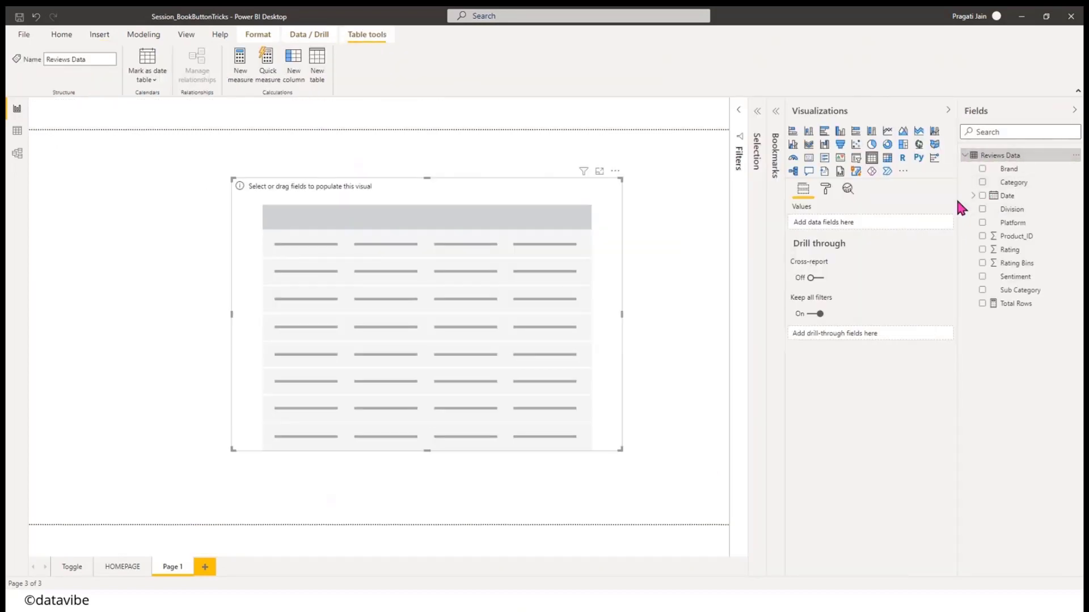
pyautogui.moveTo(958, 200); pyautogui.dragTo(816, 225)
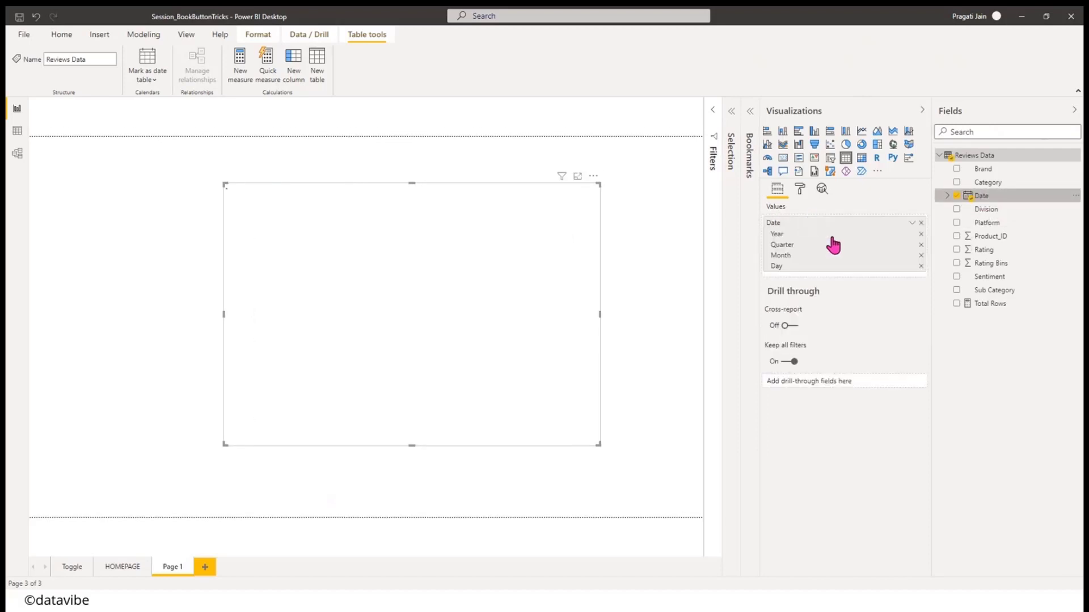
pyautogui.click(912, 223)
pyautogui.click(931, 284)
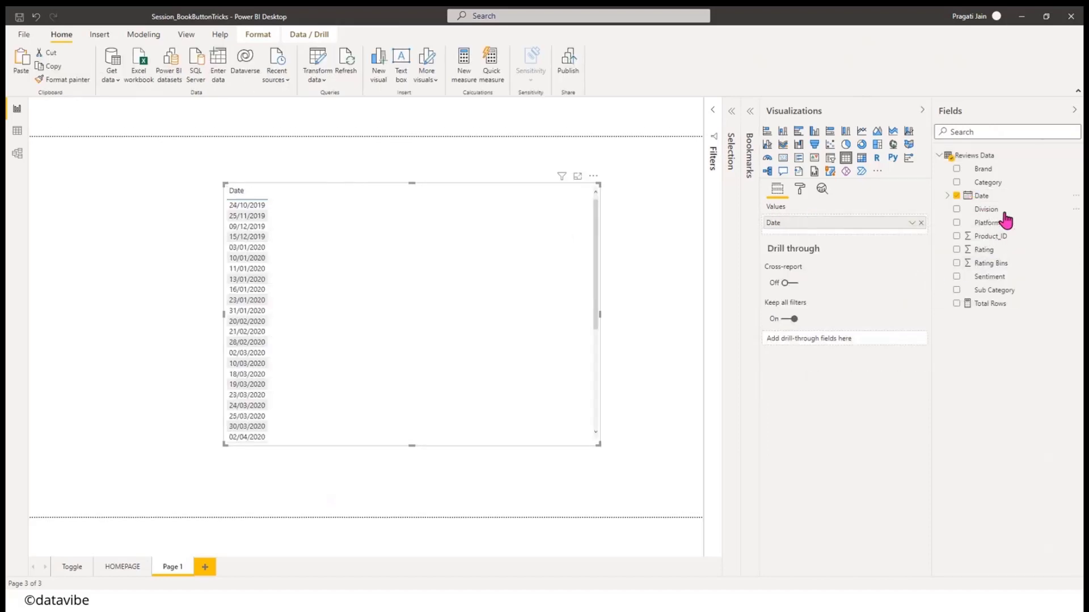
# - Add the Brand and Rating fields to the table after Date, with Rating set to Don't summarize
pyautogui.moveTo(989, 169); pyautogui.dragTo(802, 232)
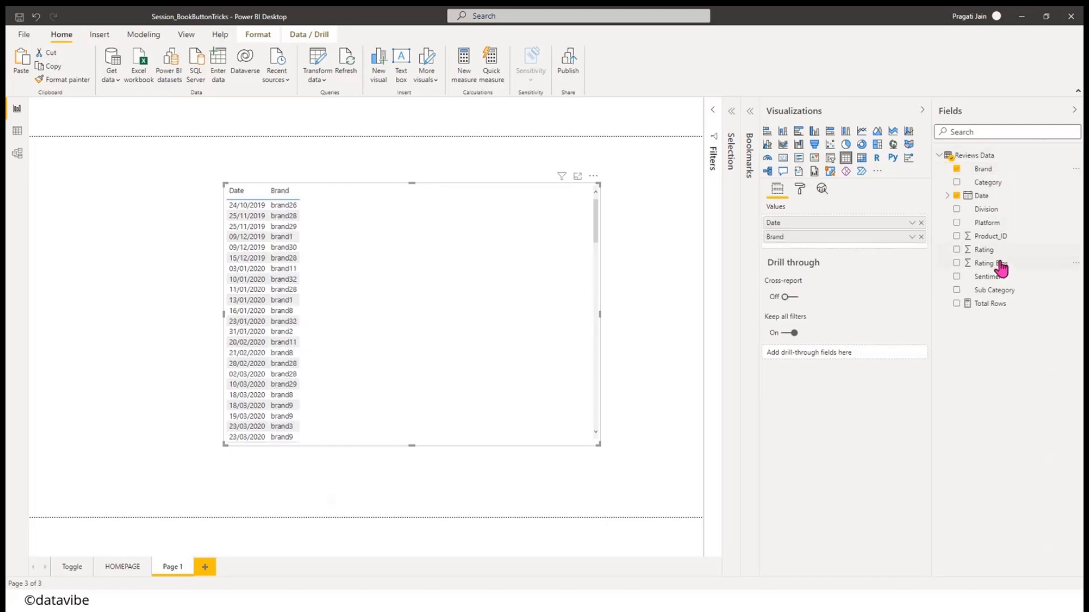
pyautogui.moveTo(986, 250); pyautogui.dragTo(806, 250)
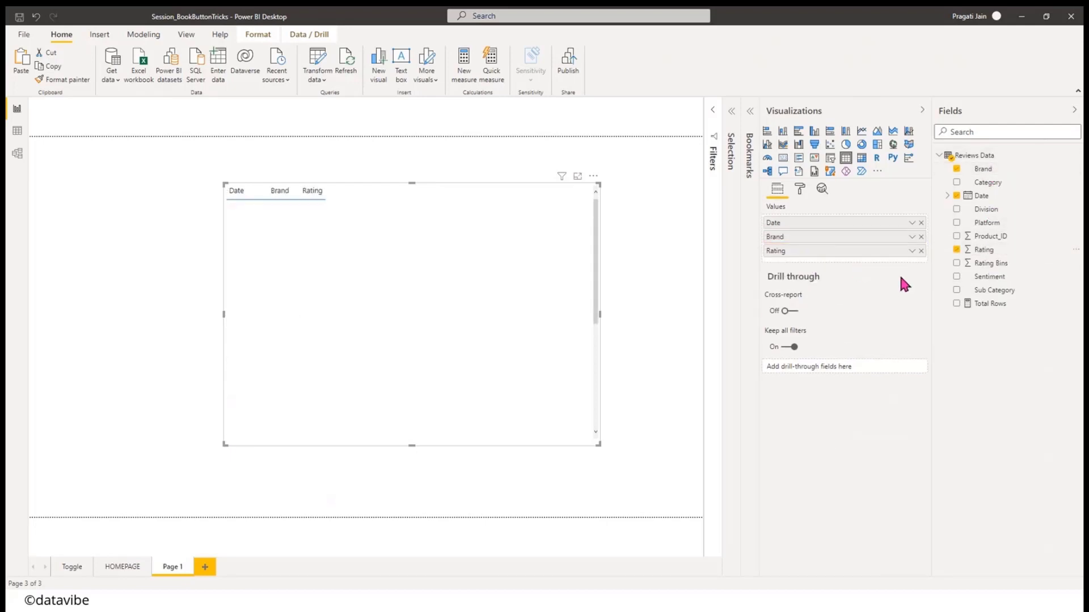
pyautogui.click(912, 252)
pyautogui.click(957, 331)
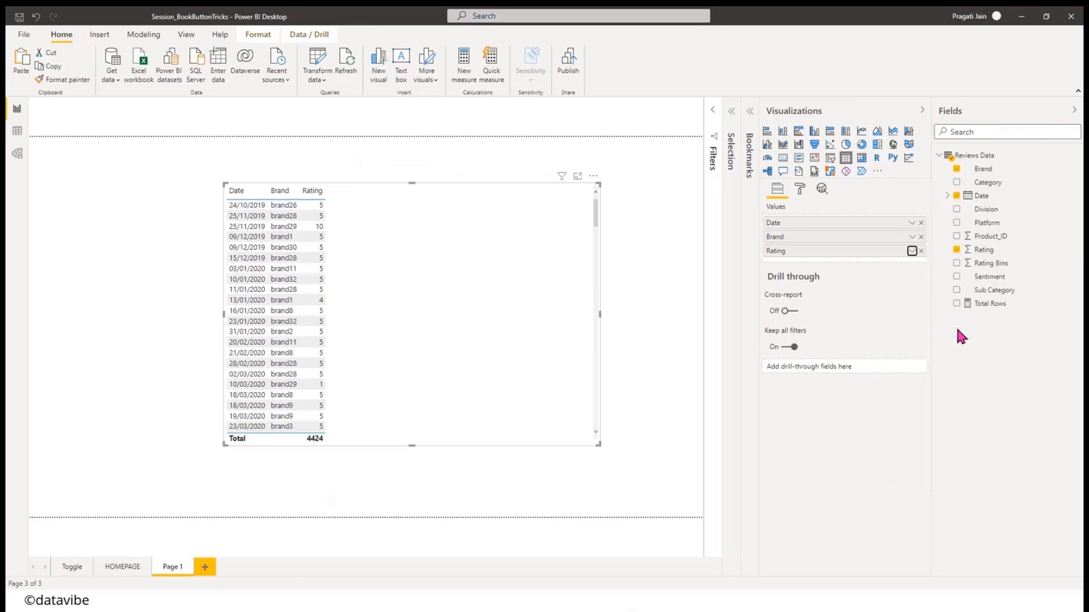
pyautogui.click(912, 251)
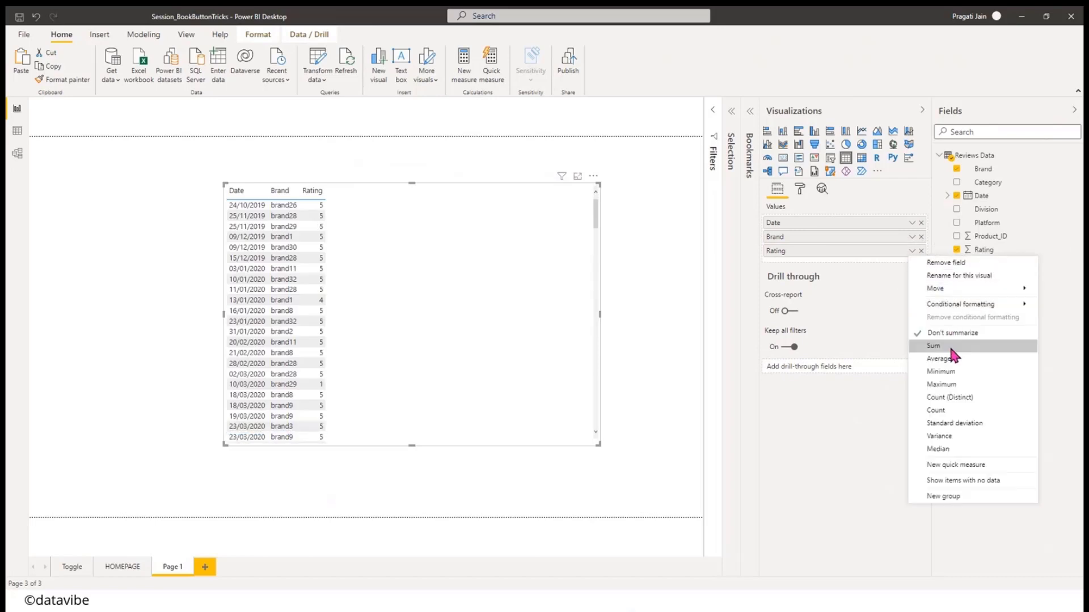
pyautogui.click(840, 304)
pyautogui.click(912, 251)
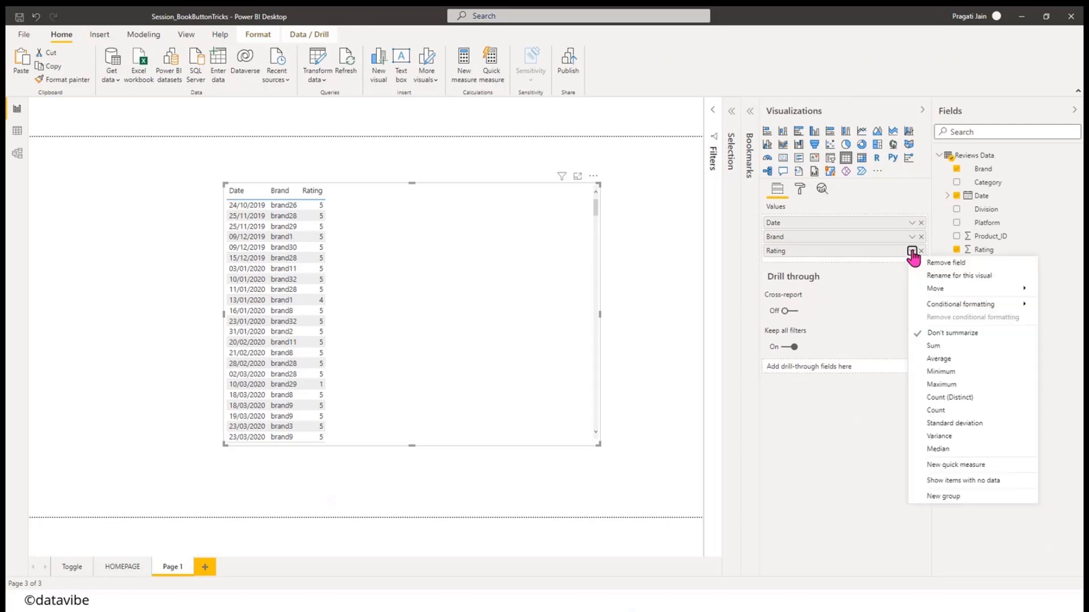
pyautogui.click(861, 314)
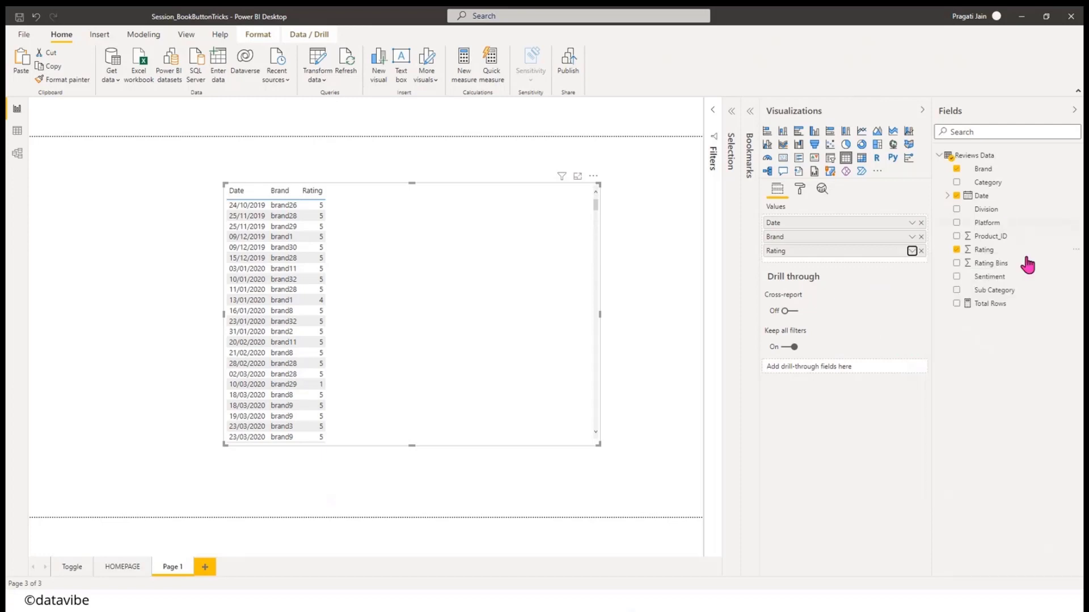
# - Add the Rating Bins field to the end of the table and narrow the visual from its right edge
pyautogui.moveTo(999, 265); pyautogui.dragTo(818, 258)
pyautogui.click(913, 252)
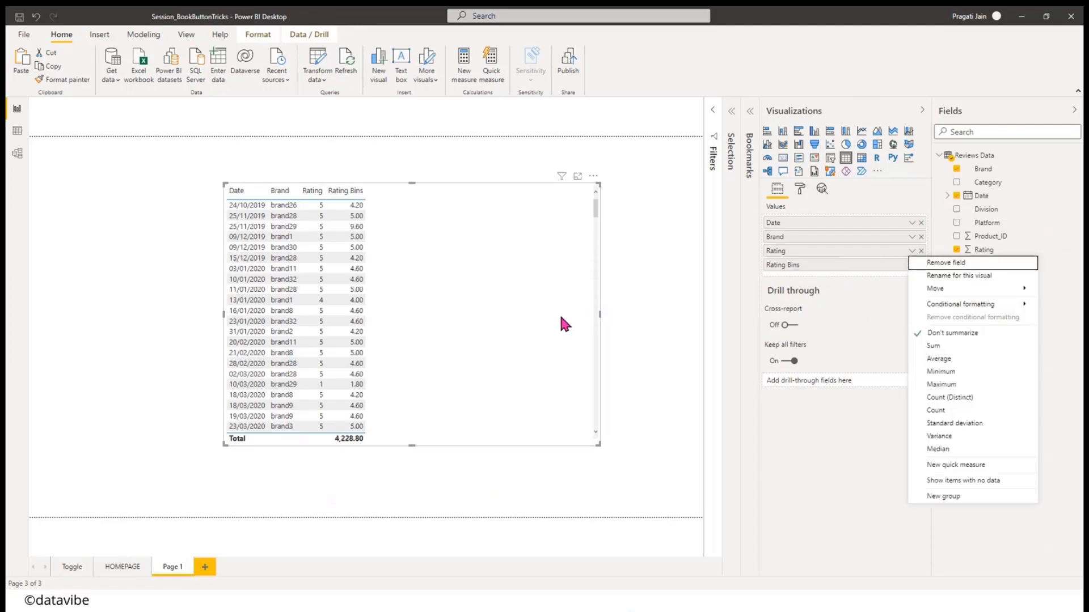
pyautogui.moveTo(564, 324); pyautogui.dragTo(461, 319)
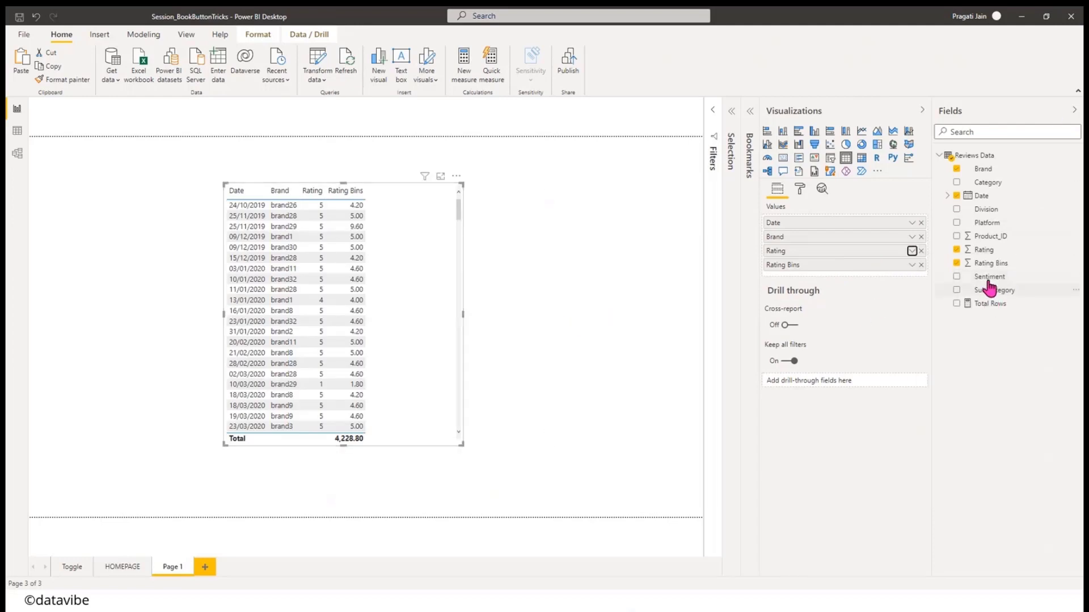
# - Insert the Category and Sub Category fields between Brand and Rating, and widen the table slightly to fit all columns
pyautogui.moveTo(988, 186); pyautogui.dragTo(866, 236)
pyautogui.moveTo(996, 291); pyautogui.dragTo(808, 250)
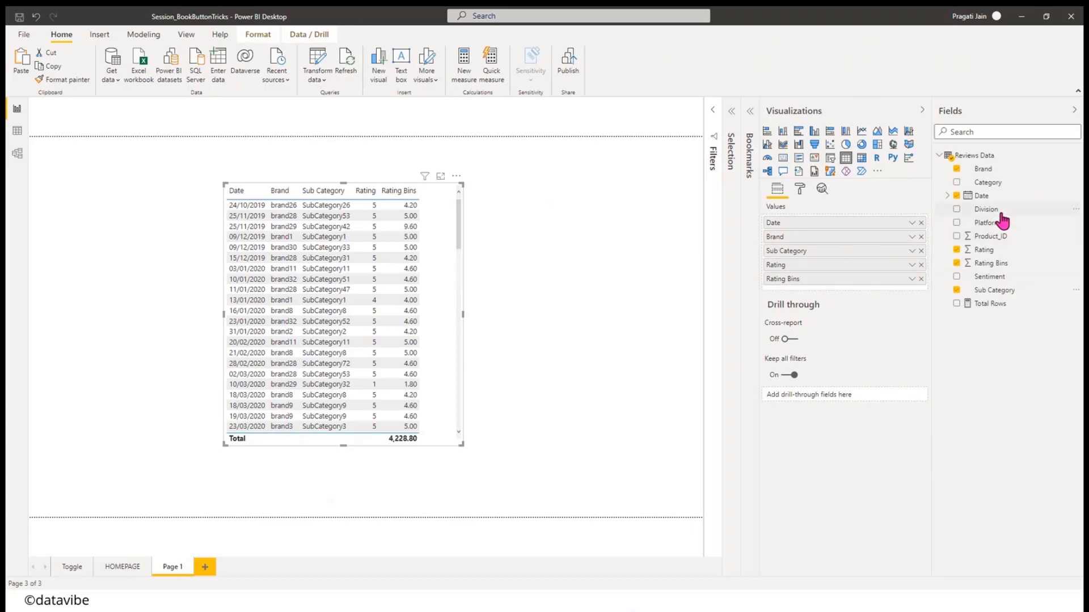
pyautogui.moveTo(990, 184); pyautogui.dragTo(815, 249)
pyautogui.moveTo(462, 314)
pyautogui.mouseDown()
pyautogui.moveTo(577, 321)
pyautogui.moveTo(476, 317)
pyautogui.mouseUp()
# - Turn on the table's border and collapse the Visualizations and Fields panes
pyautogui.click(799, 189)
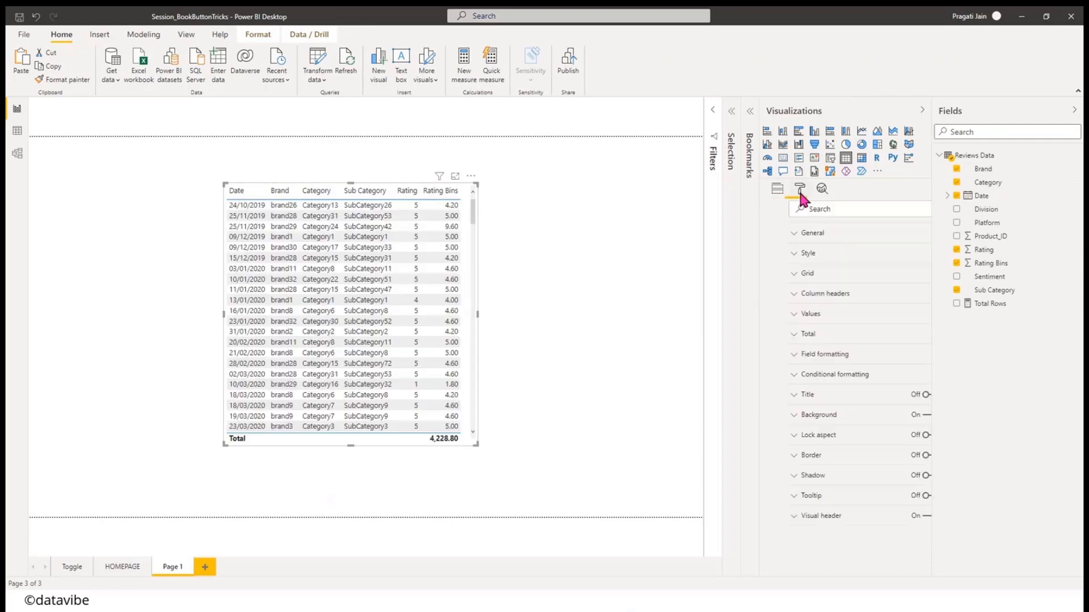
pyautogui.click(909, 456)
pyautogui.click(647, 414)
pyautogui.click(922, 111)
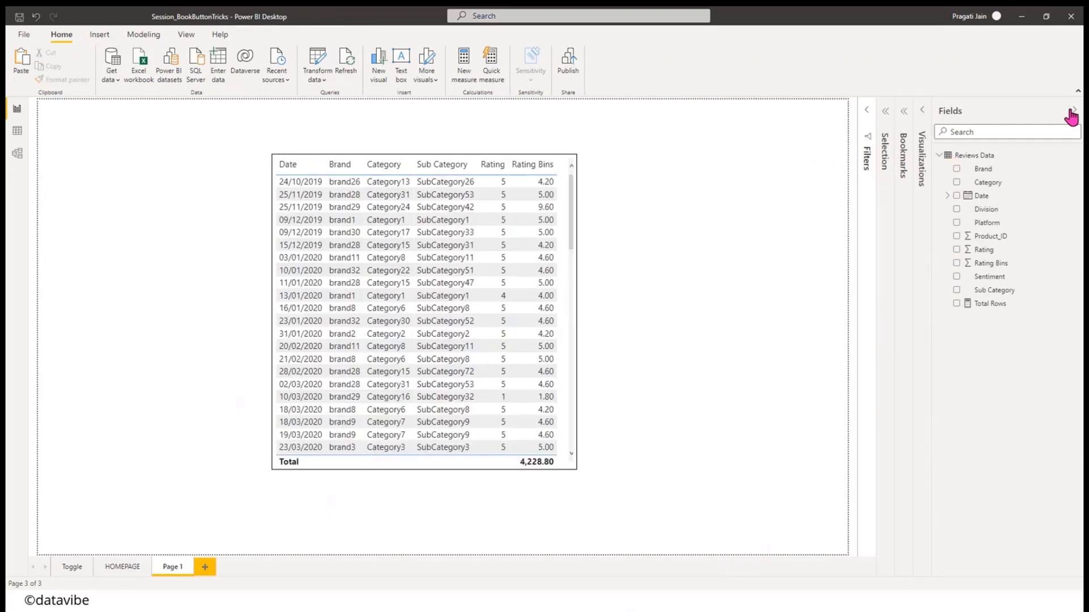
pyautogui.click(1072, 111)
# - Rename the page containing the table as Brand Rating
pyautogui.rightClick(177, 569)
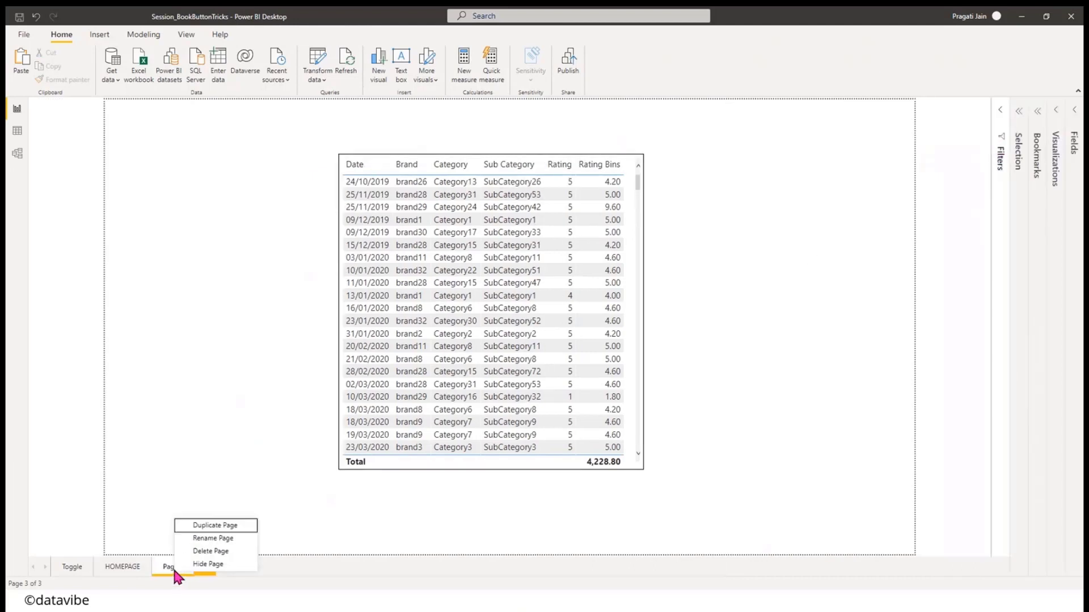
pyautogui.click(193, 539)
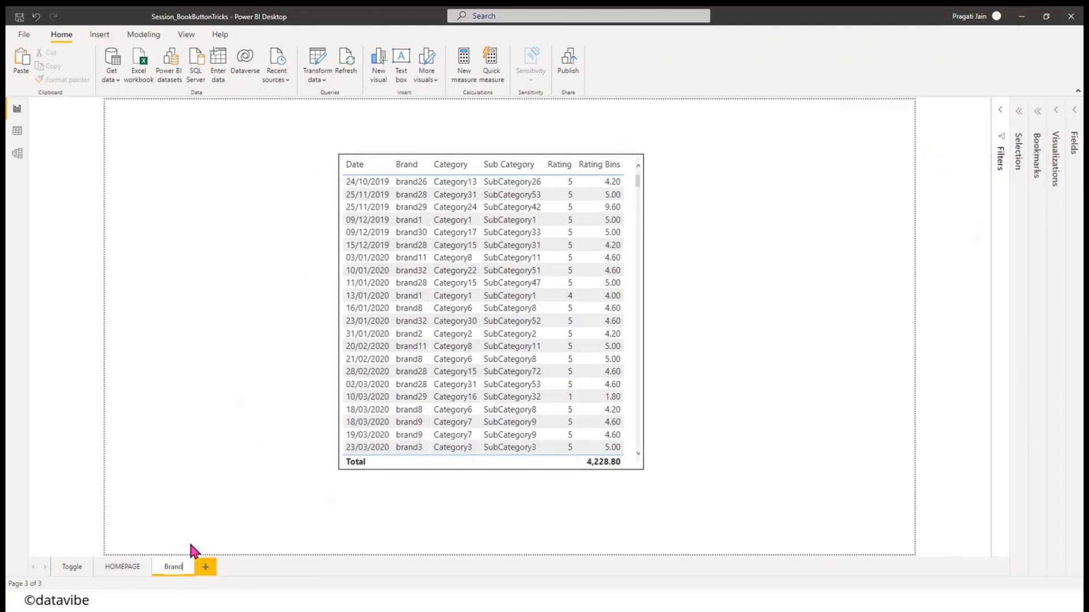
pyautogui.write('Brand Rating')
pyautogui.press('Return')
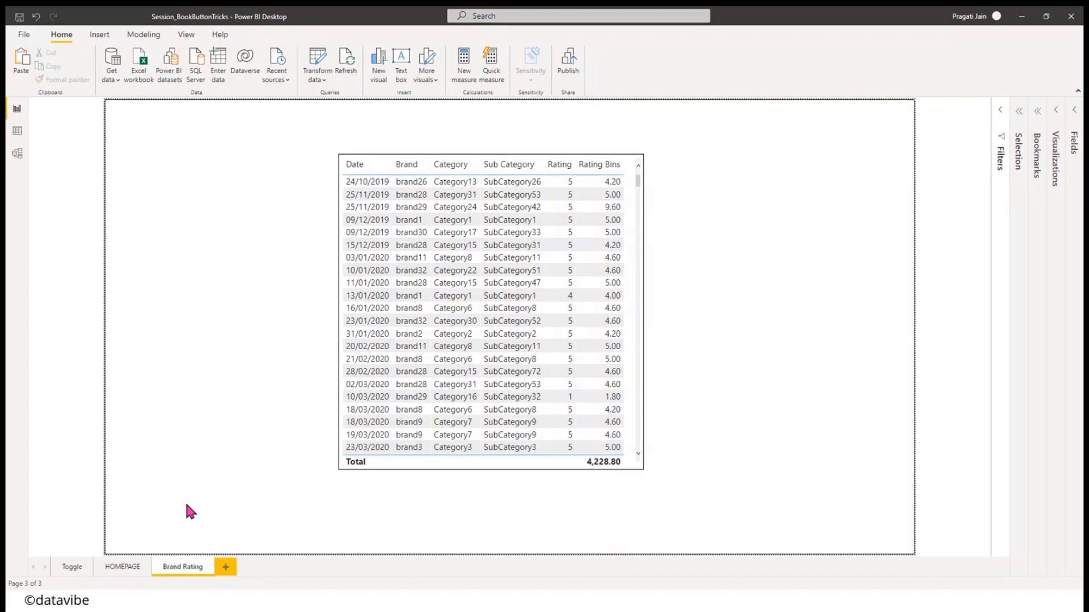
# - Add another report page and name it Brand Sentiments
pyautogui.click(225, 567)
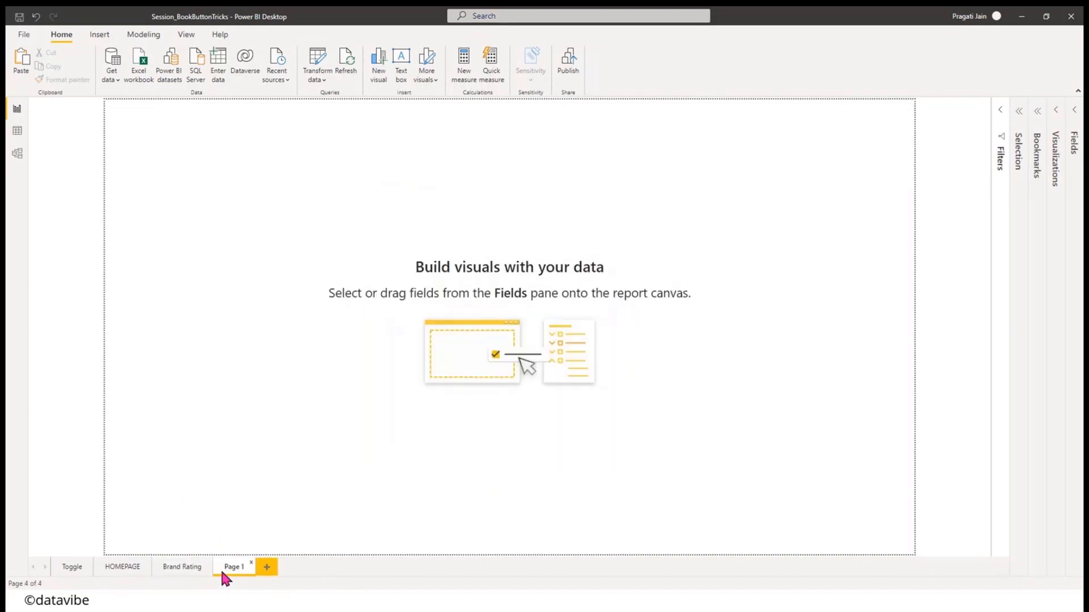
pyautogui.rightClick(222, 572)
pyautogui.click(250, 537)
pyautogui.write('Brn')
pyautogui.press('BackSpace')
pyautogui.write('and Senti')
pyautogui.write('ments')
pyautogui.press('Return')
# - Copy the table from the Brand Rating page onto the Brand Sentiments page and show its list of fields
pyautogui.click(189, 569)
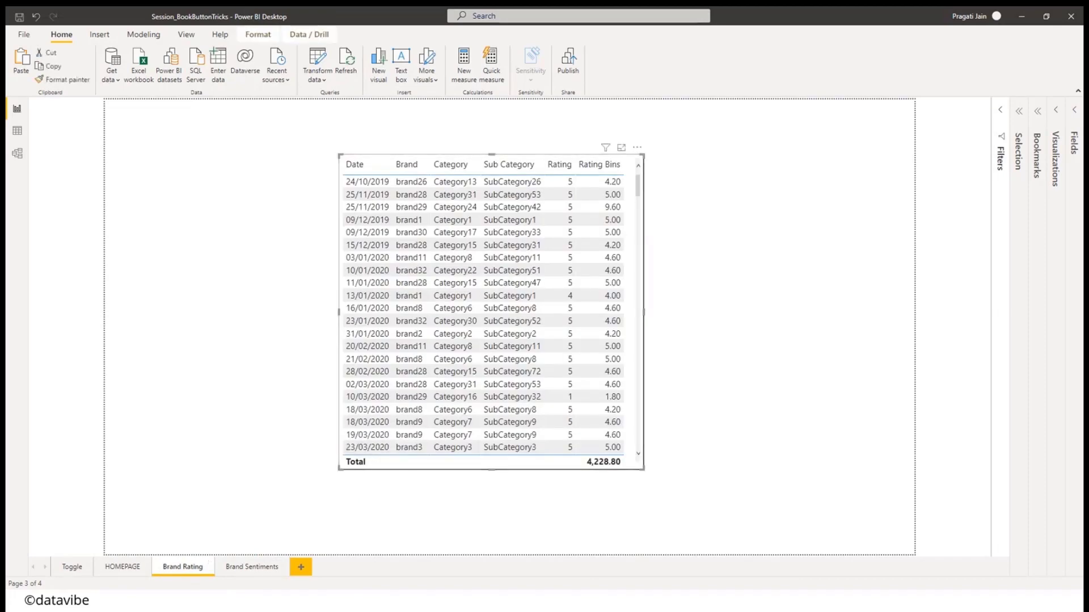
pyautogui.click(251, 566)
pyautogui.hotkey('ctrl', 'v')
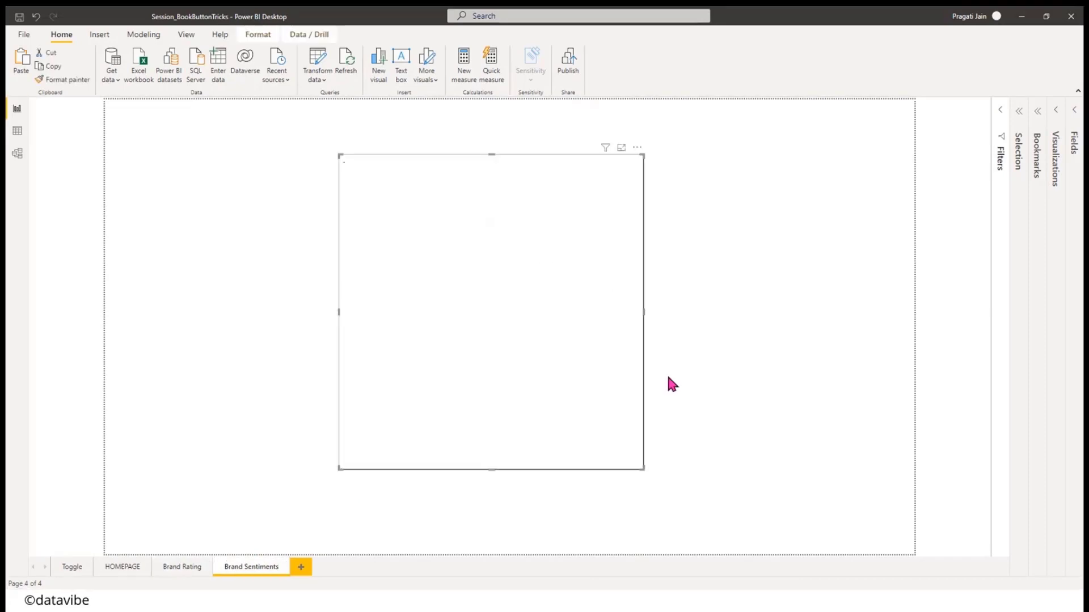
pyautogui.click(1058, 112)
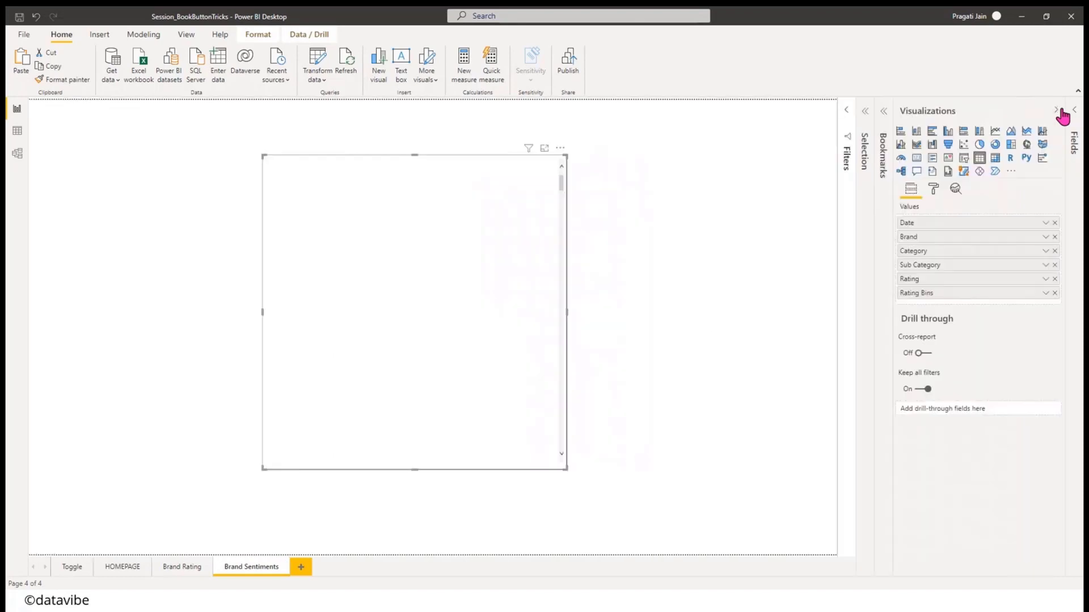
# - Replace the Rating and Rating Bins columns with the Sentiment field in the table on the Brand Sentiments page
pyautogui.click(1075, 110)
pyautogui.click(939, 156)
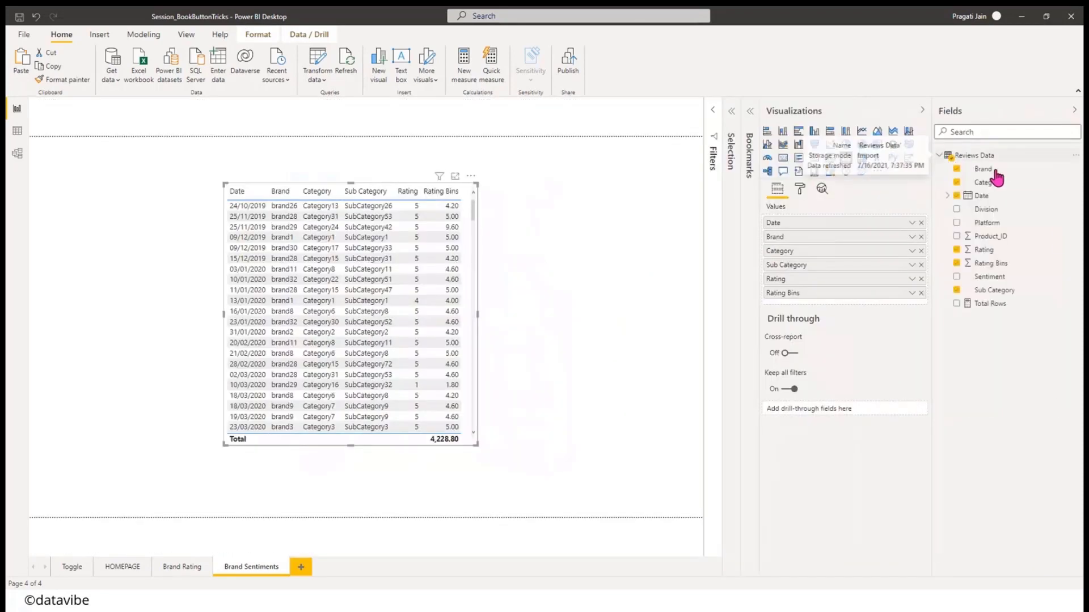
pyautogui.click(921, 279)
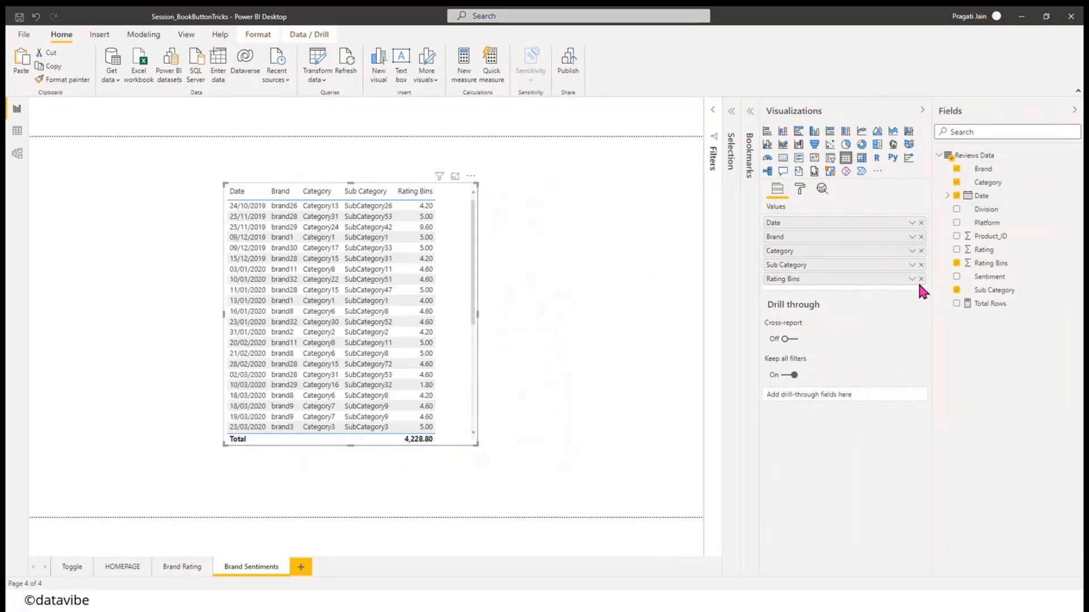
pyautogui.click(921, 279)
pyautogui.moveTo(989, 277); pyautogui.dragTo(816, 271)
pyautogui.click(1074, 110)
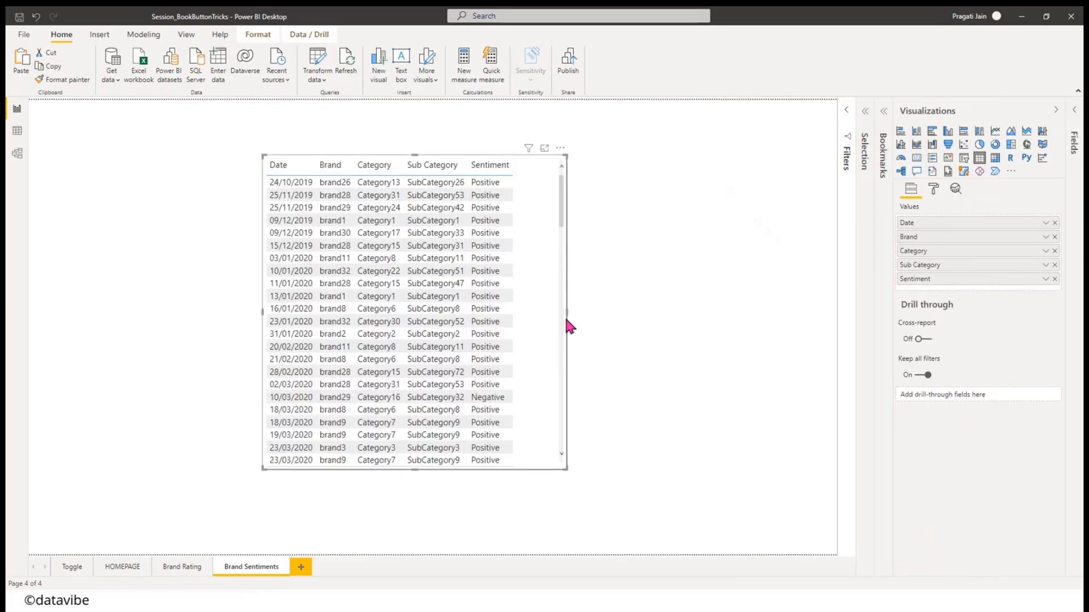
pyautogui.click(663, 301)
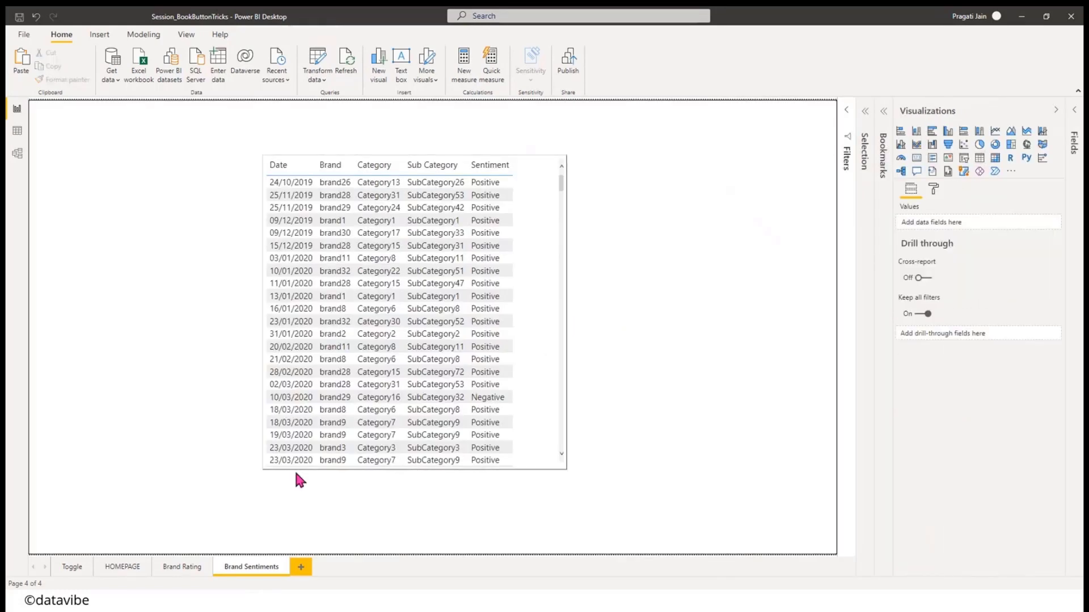
# - Give the Brand Rating button on the HOMEPAGE a Page navigation action with the Brand Rating page as destination
pyautogui.click(121, 567)
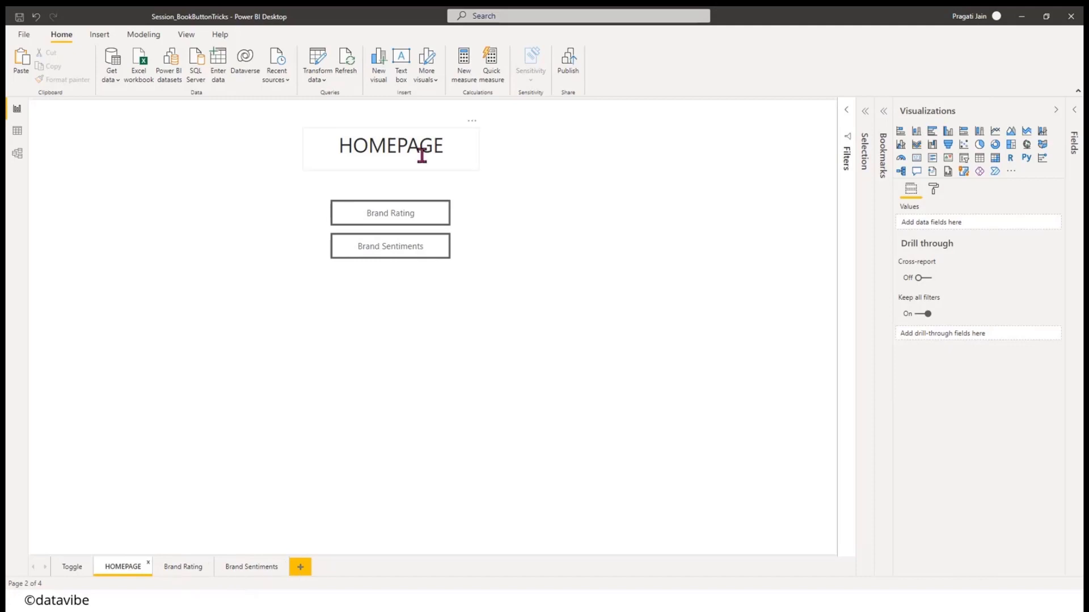
pyautogui.click(380, 225)
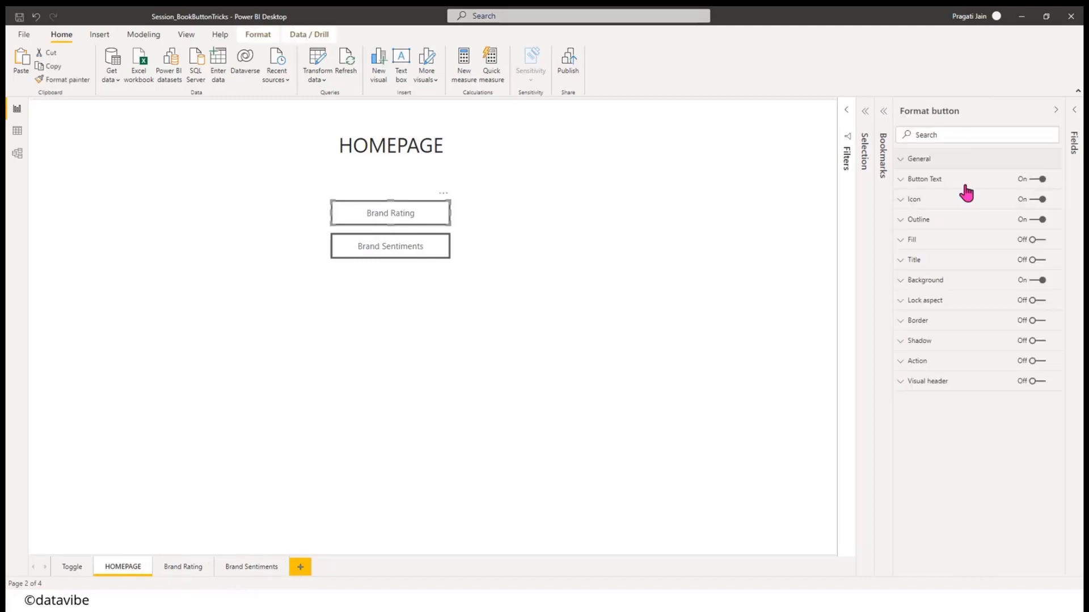
pyautogui.click(1042, 363)
pyautogui.click(1043, 396)
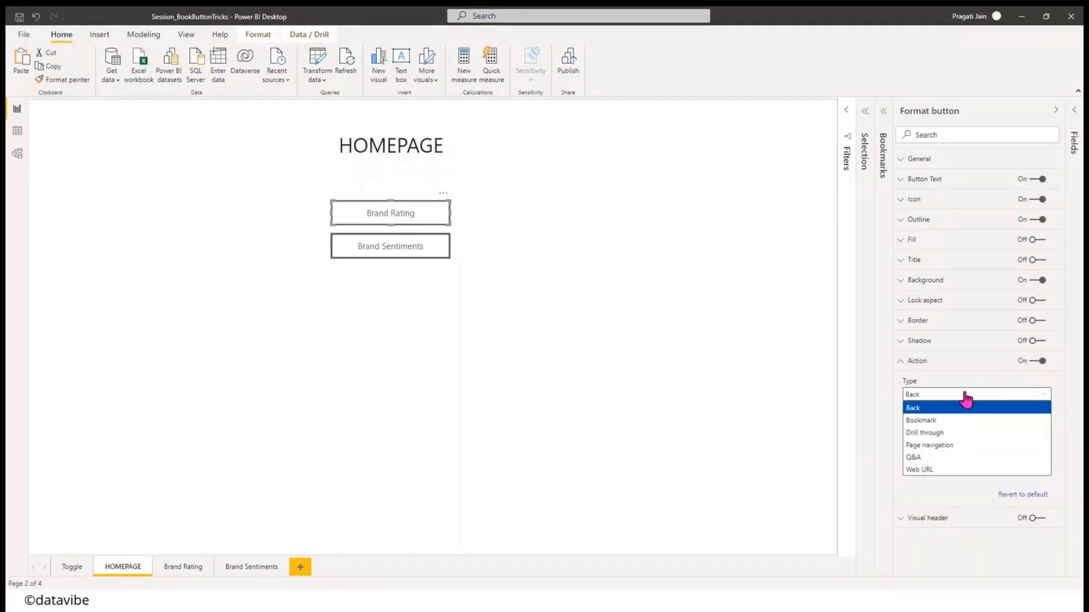
pyautogui.click(959, 447)
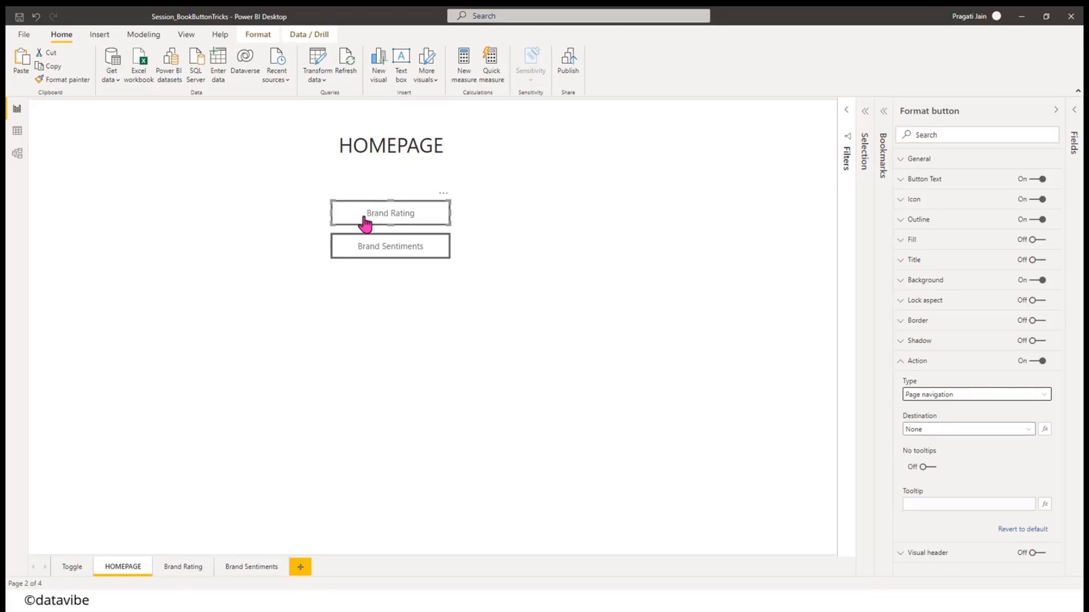
pyautogui.click(1029, 433)
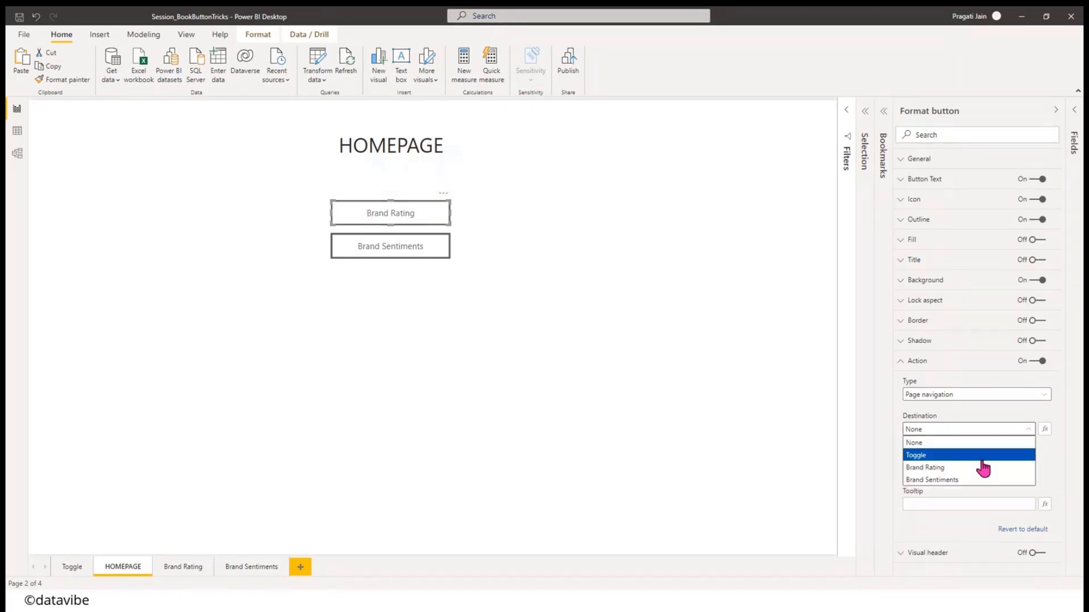
pyautogui.click(964, 468)
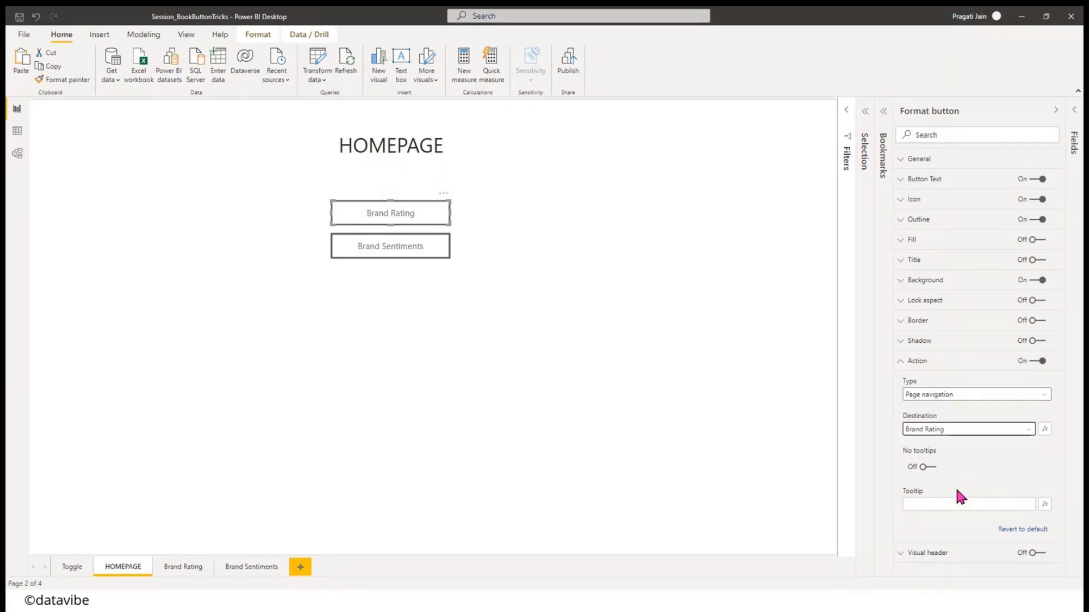
# - Turn on No tooltips for the Brand Rating button's action and collapse its Action settings
pyautogui.click(944, 505)
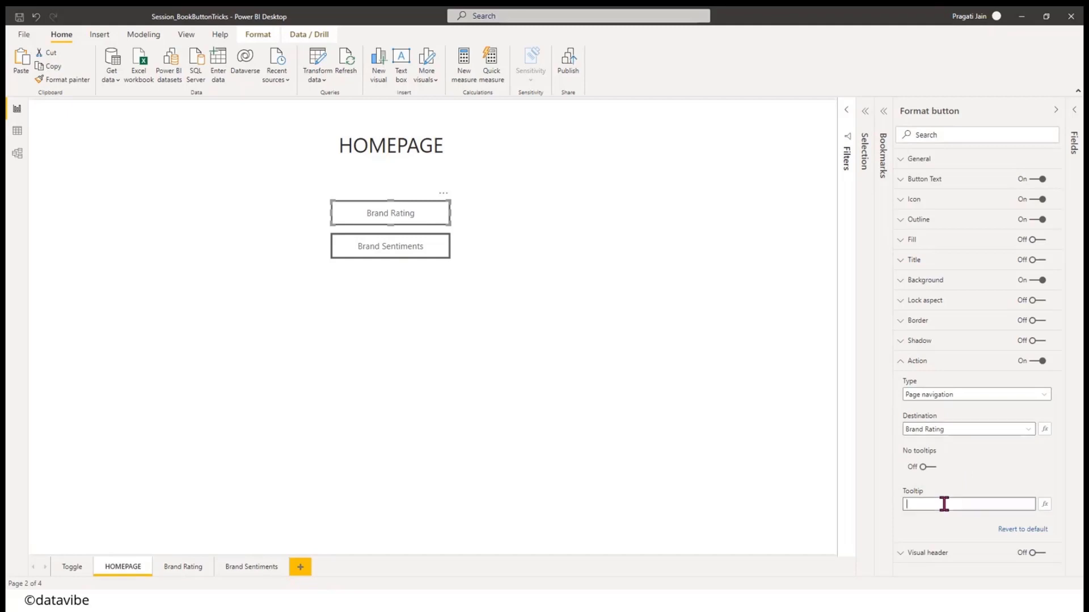
pyautogui.click(928, 468)
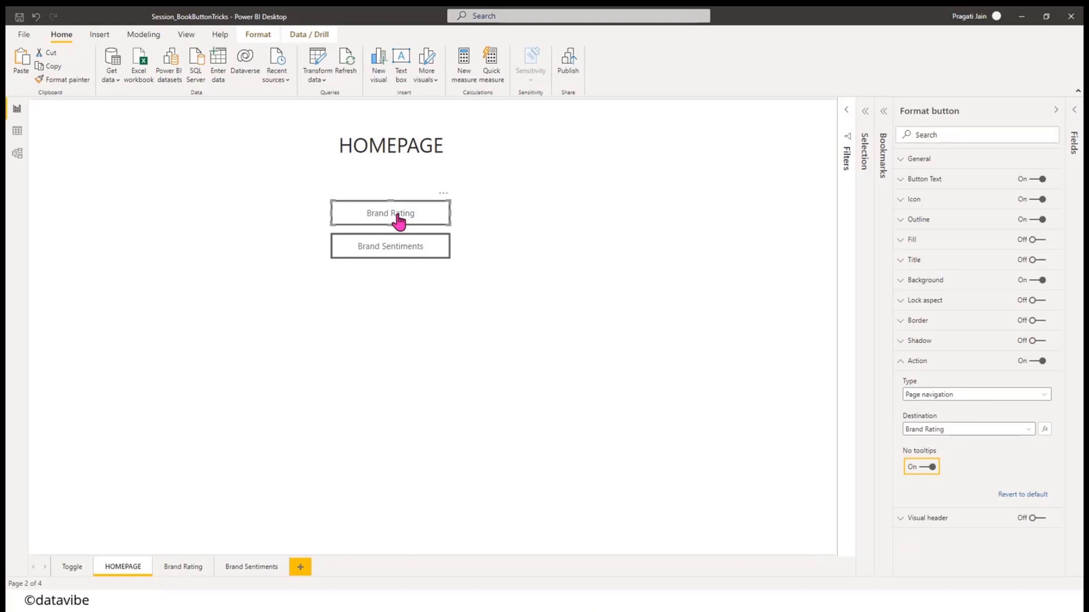
pyautogui.click(903, 363)
pyautogui.click(498, 387)
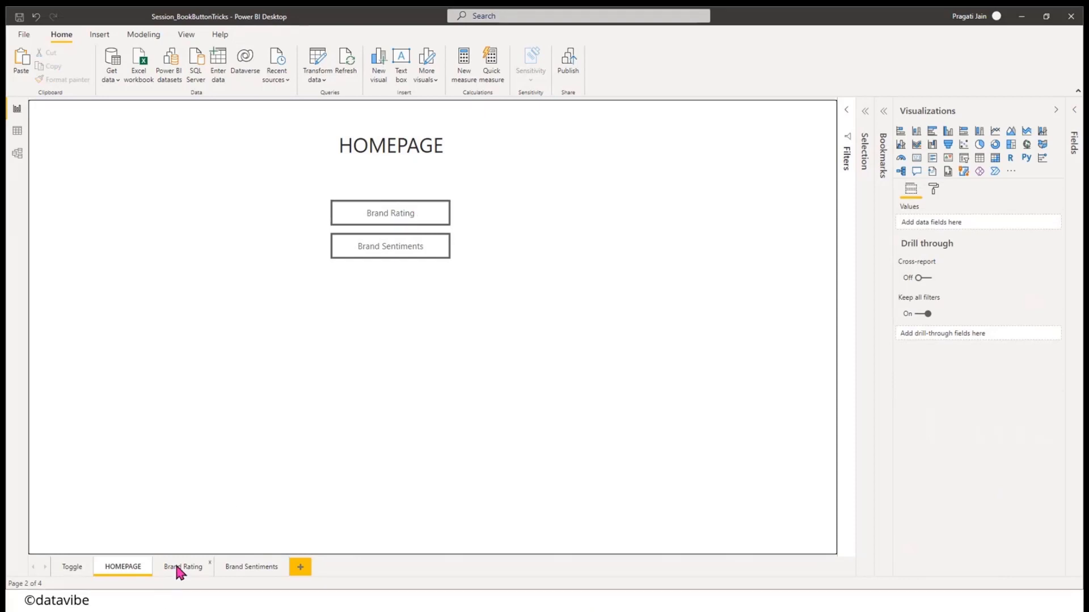
# - Follow the Brand Rating button to its page and insert a Back button in the page's upper-left corner
pyautogui.keyDown('ctrl'); pyautogui.click(379, 218); pyautogui.keyUp('ctrl')
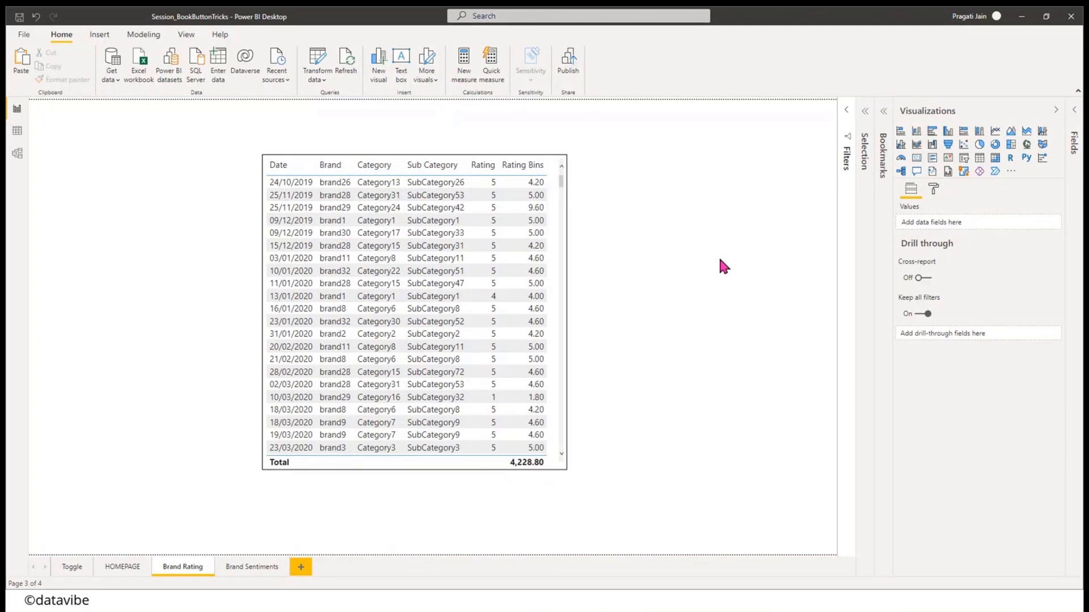
pyautogui.click(100, 34)
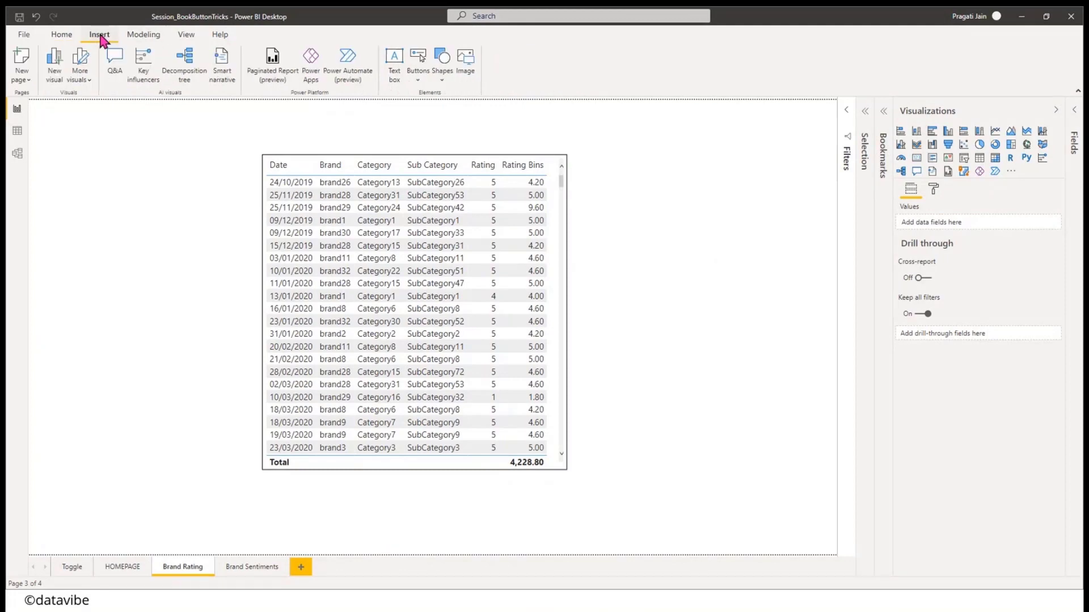
pyautogui.click(419, 76)
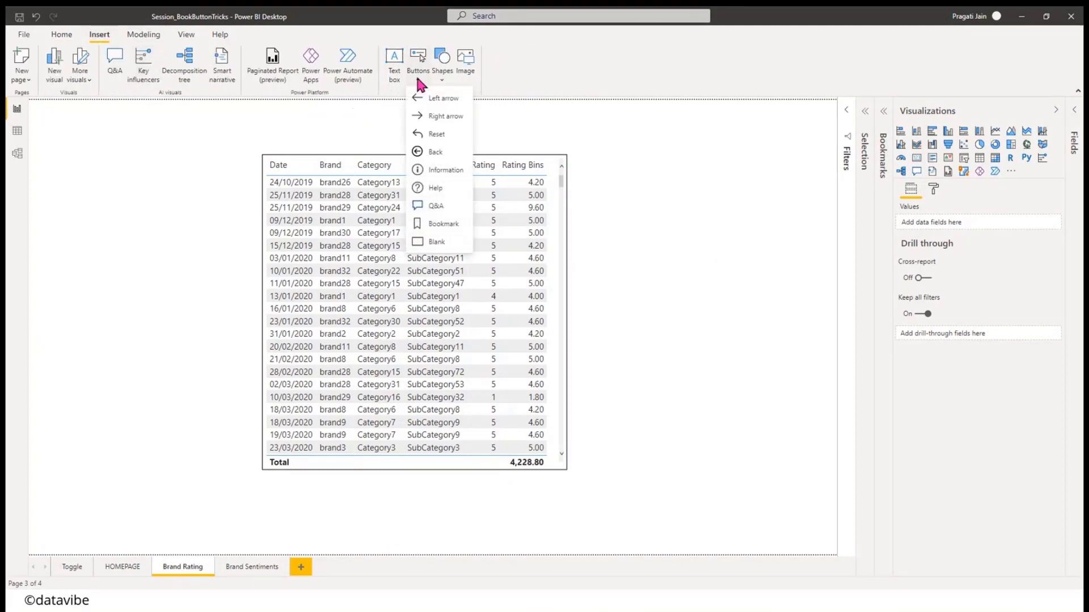
pyautogui.click(445, 153)
pyautogui.moveTo(72, 133); pyautogui.dragTo(87, 151)
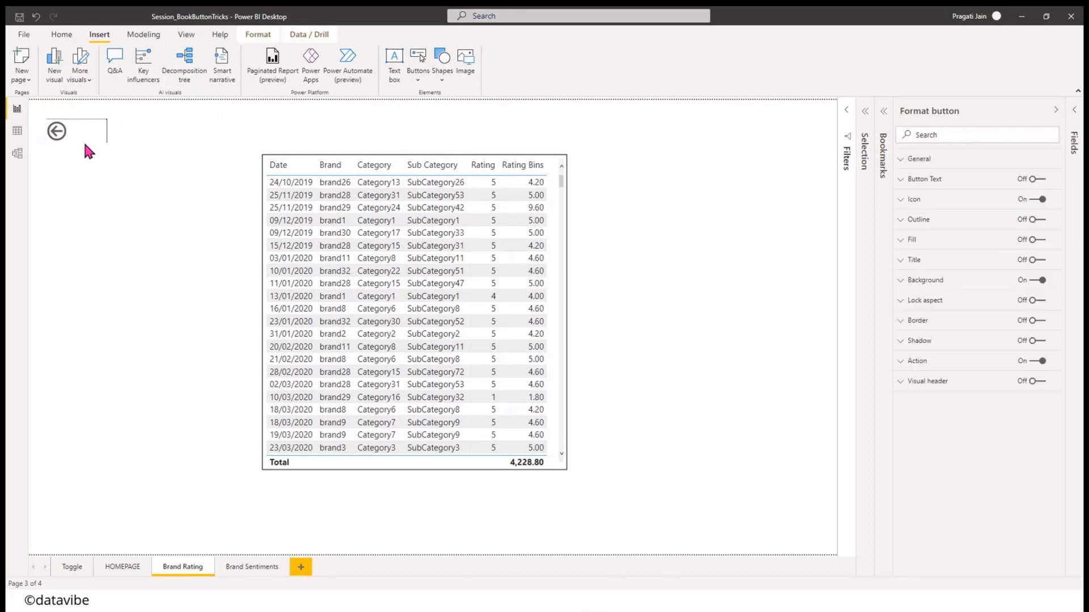
pyautogui.click(148, 164)
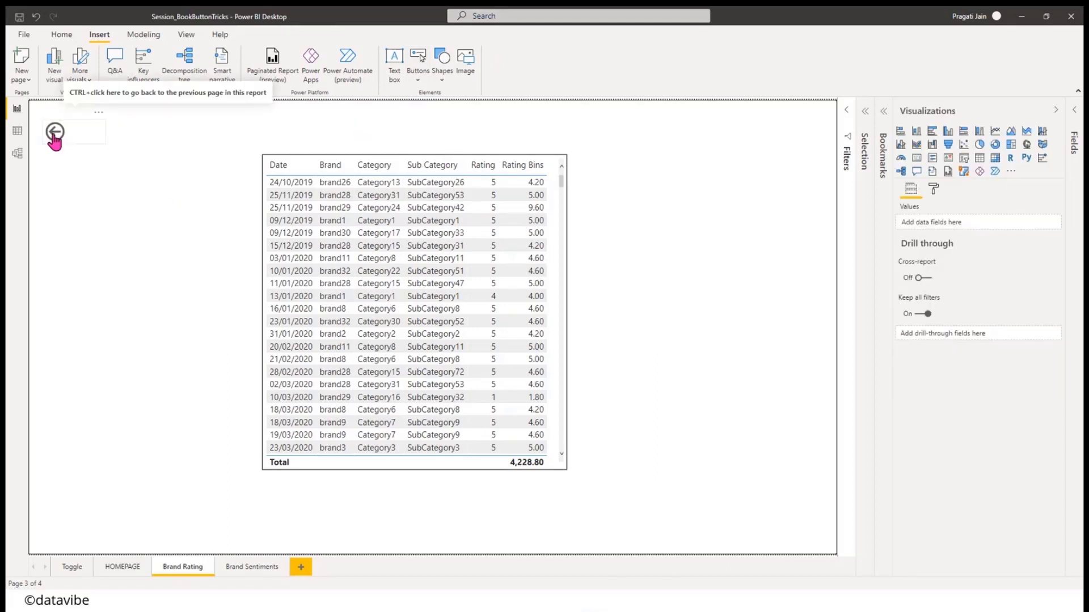
# - Test navigation between the HOMEPAGE and the Brand Rating page with the Back and Brand Rating buttons, ending on the HOMEPAGE
pyautogui.keyDown('ctrl'); pyautogui.click(55, 136); pyautogui.keyUp('ctrl')
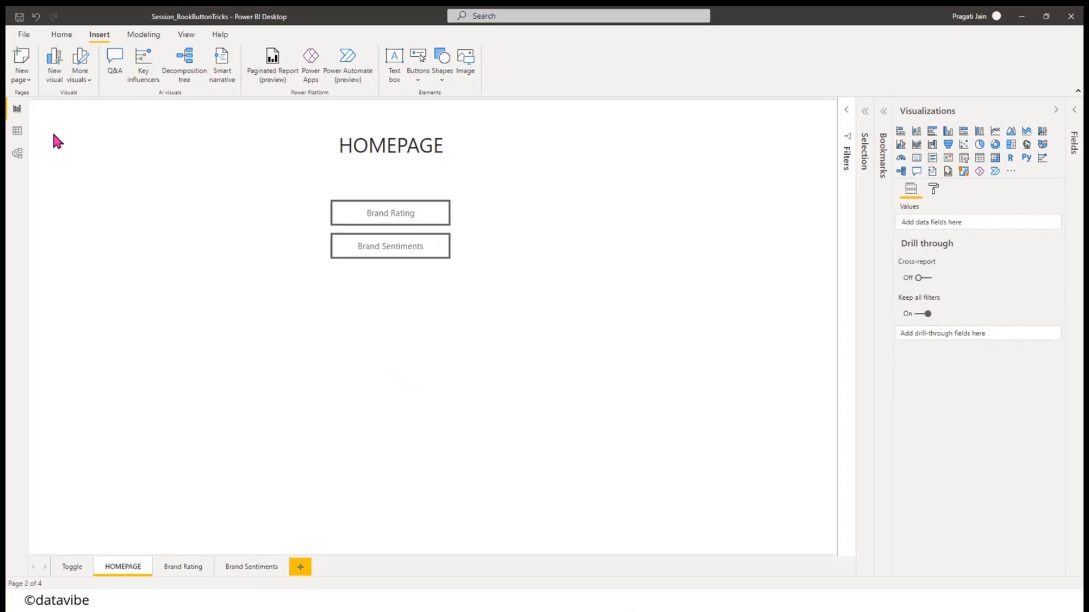
pyautogui.keyDown('ctrl'); pyautogui.click(407, 212); pyautogui.keyUp('ctrl')
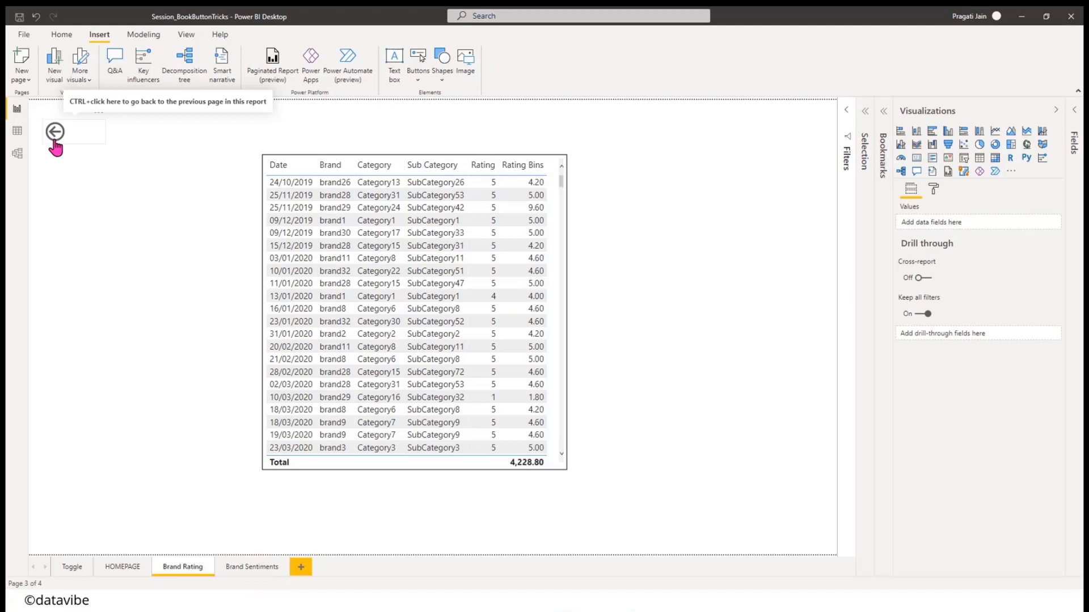
pyautogui.keyDown('ctrl'); pyautogui.click(55, 132); pyautogui.keyUp('ctrl')
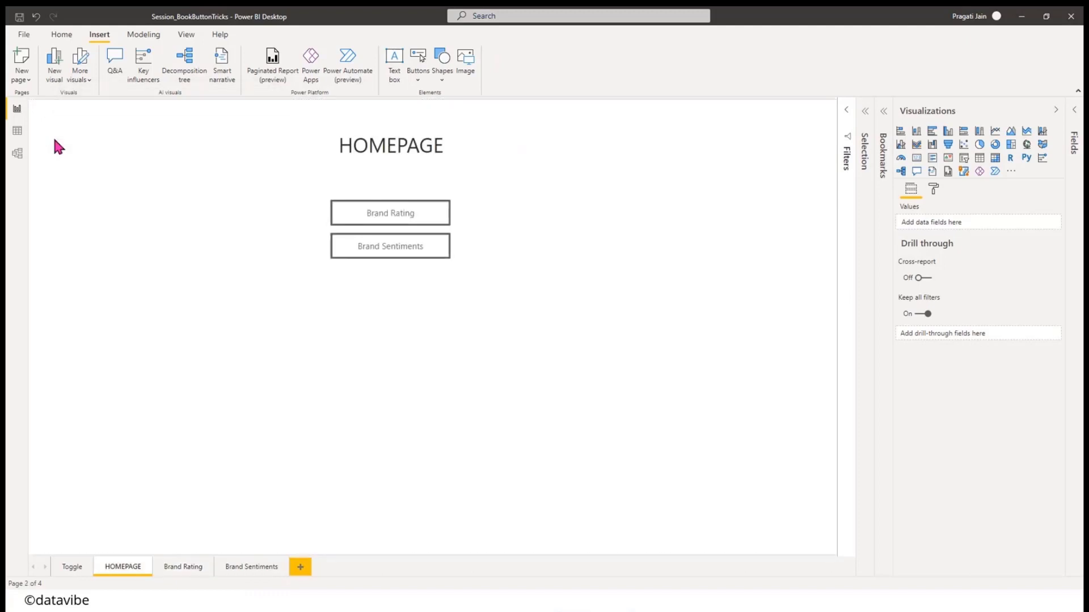
pyautogui.keyDown('ctrl'); pyautogui.click(406, 219); pyautogui.keyUp('ctrl')
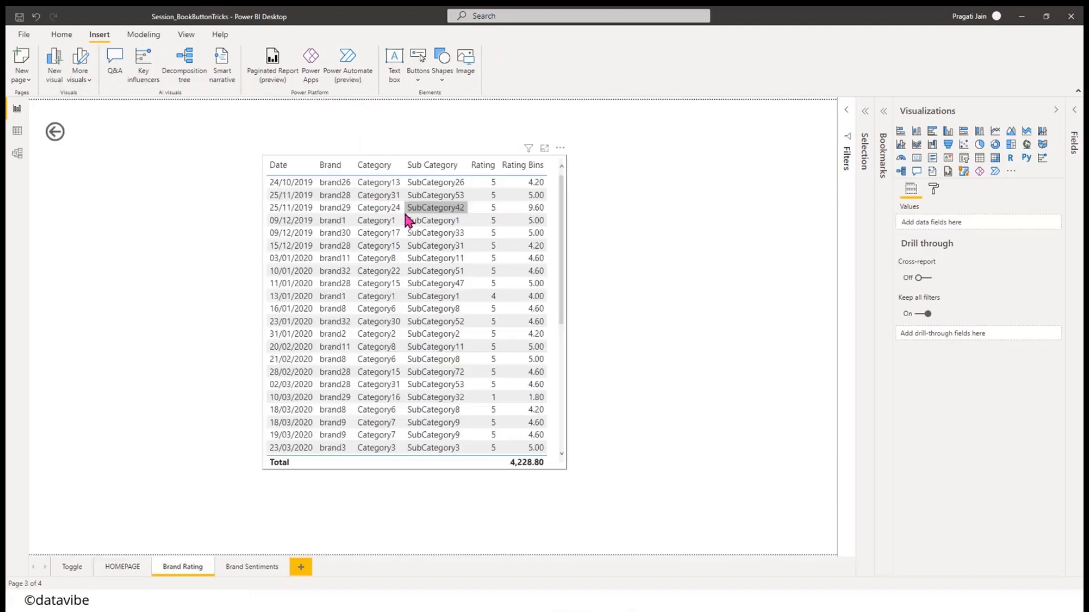
pyautogui.keyDown('ctrl'); pyautogui.click(61, 138); pyautogui.keyUp('ctrl')
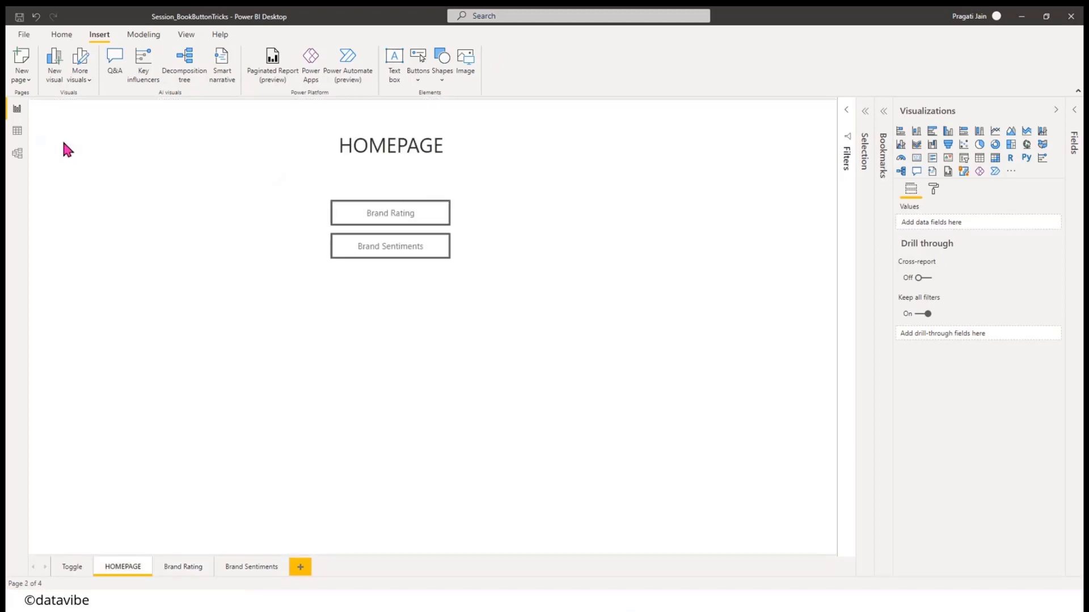
# - Give the Brand Sentiments button a Page navigation action with the Brand Sentiments page as destination
pyautogui.click(413, 253)
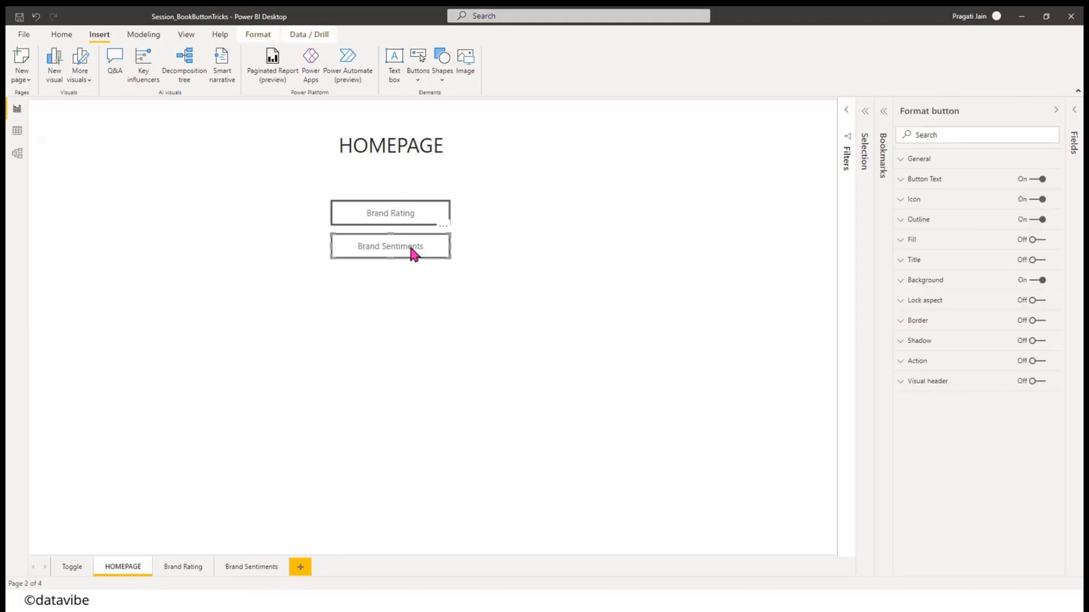
pyautogui.click(1042, 361)
pyautogui.click(910, 364)
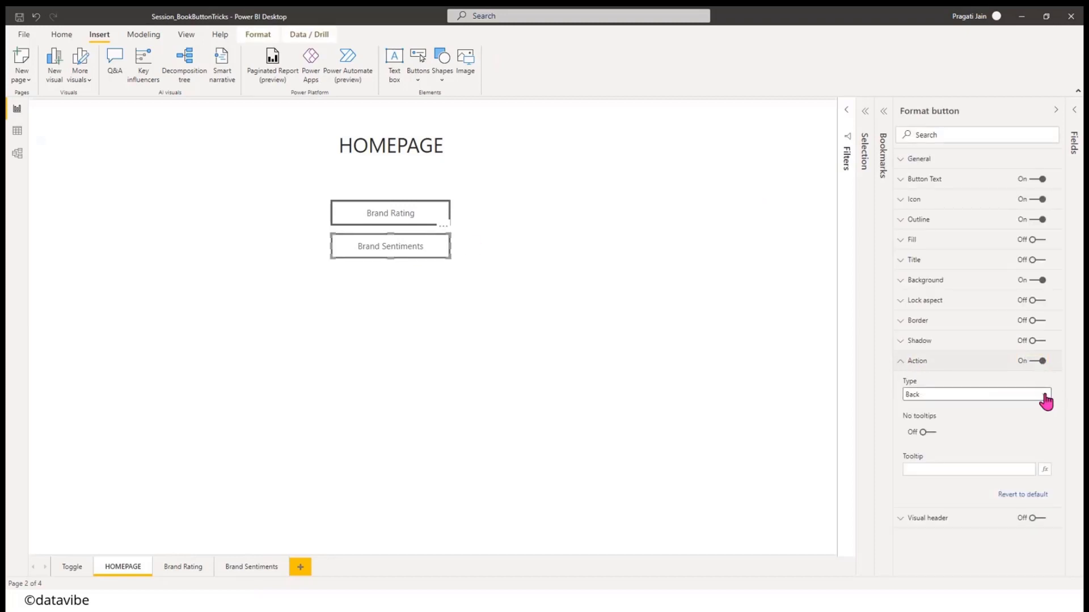
pyautogui.click(1045, 396)
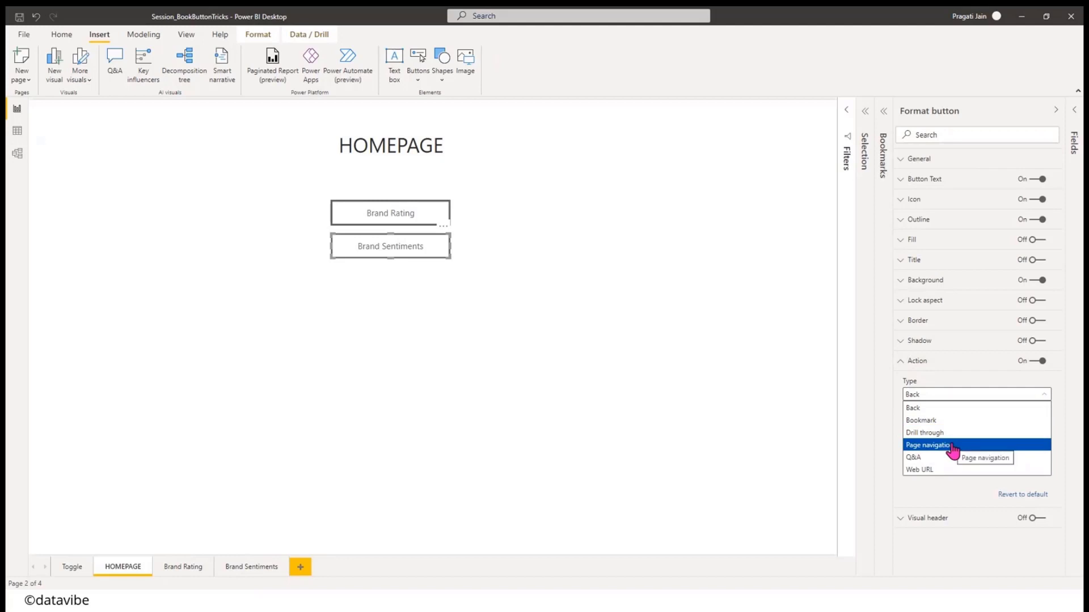
pyautogui.click(953, 446)
pyautogui.click(1027, 432)
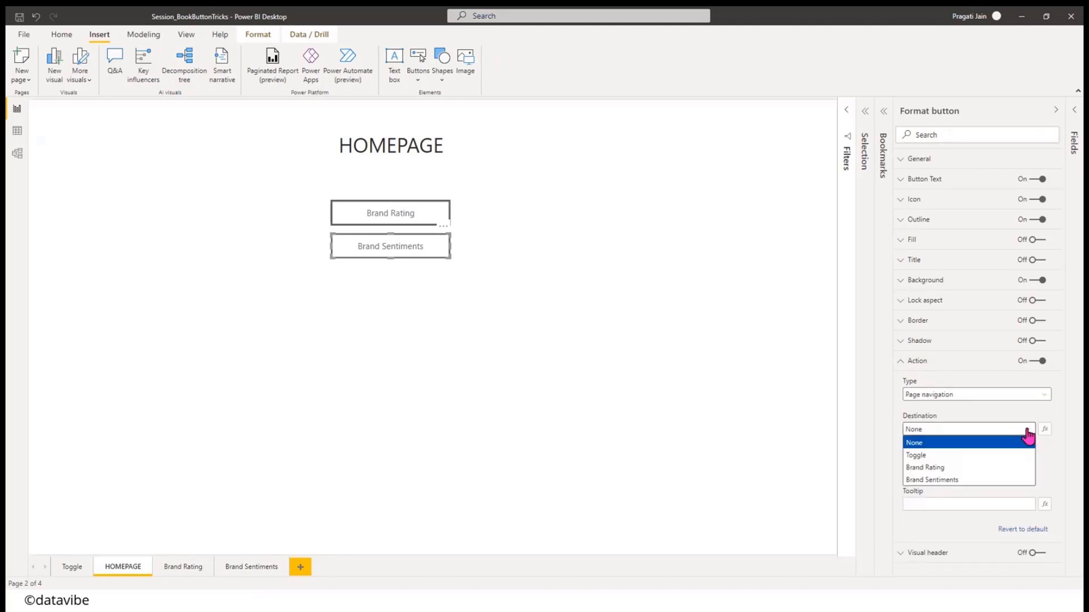
pyautogui.click(981, 481)
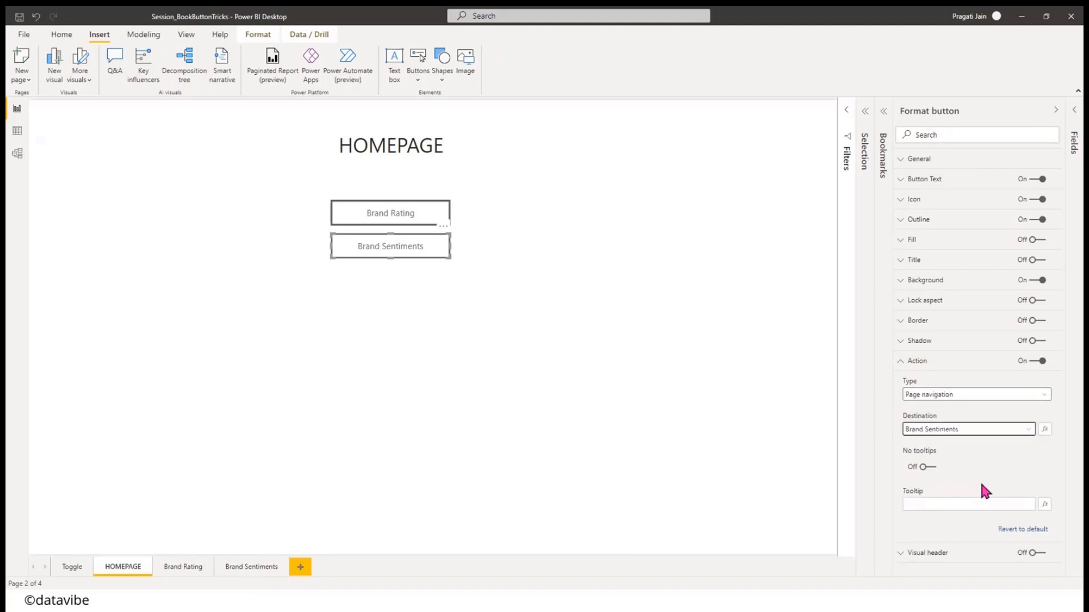
# - Turn on No tooltips for the Brand Sentiments button's action and collapse its Action settings
pyautogui.click(930, 467)
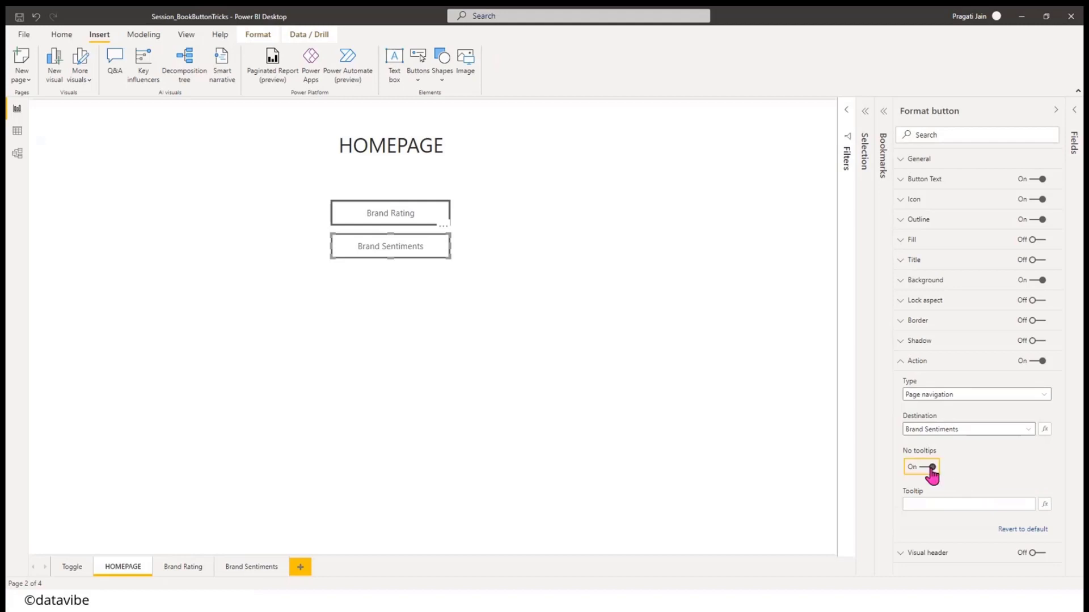
pyautogui.click(902, 363)
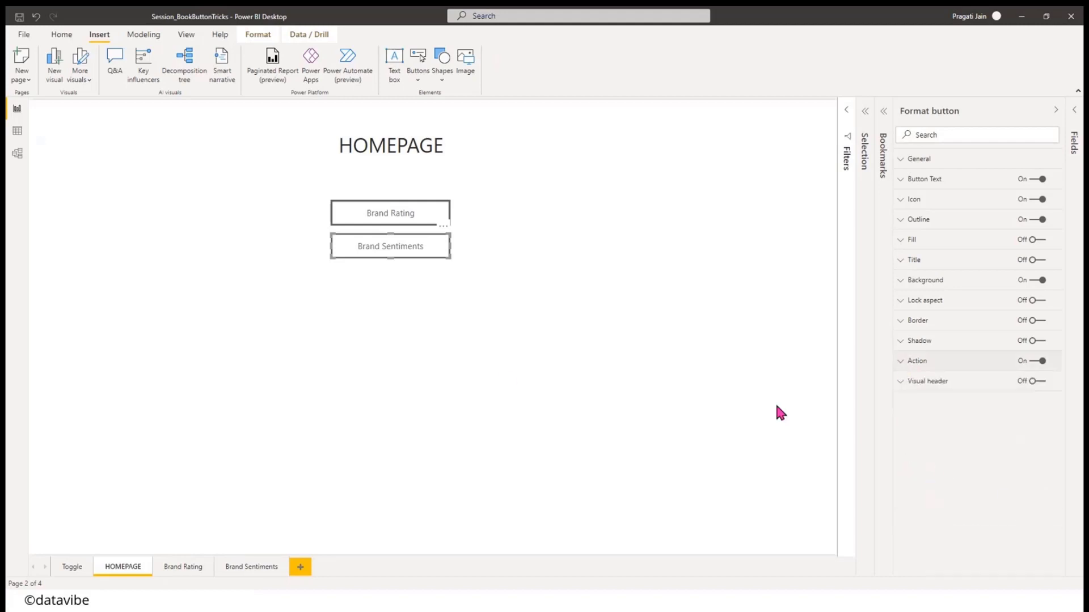
pyautogui.click(510, 379)
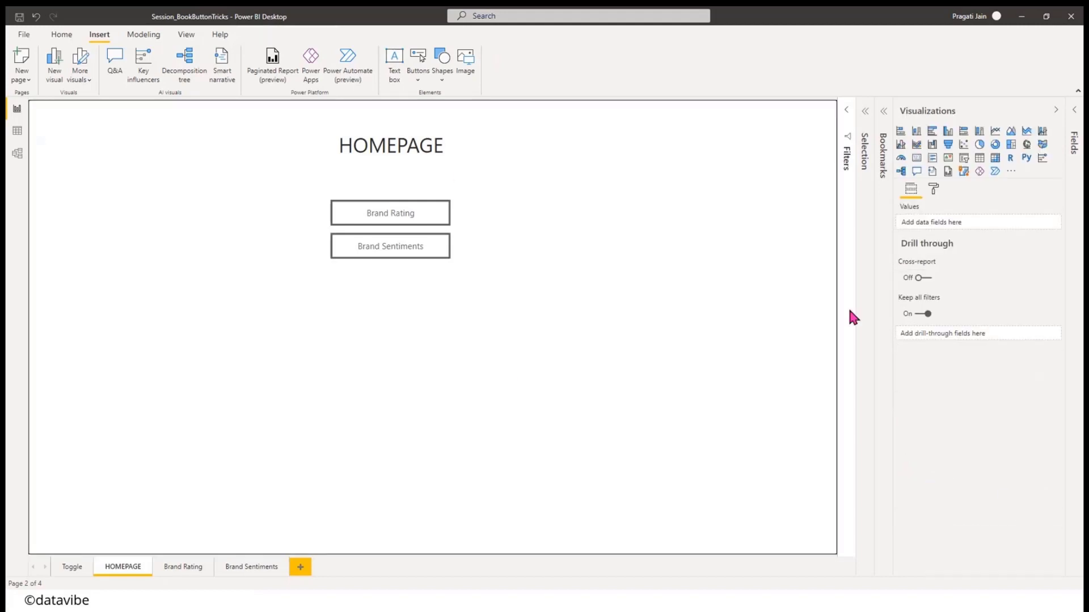
# - Follow the Brand Sentiments button to its page and insert a Back button in the page's upper-left corner
pyautogui.keyDown('ctrl'); pyautogui.click(365, 249); pyautogui.keyUp('ctrl')
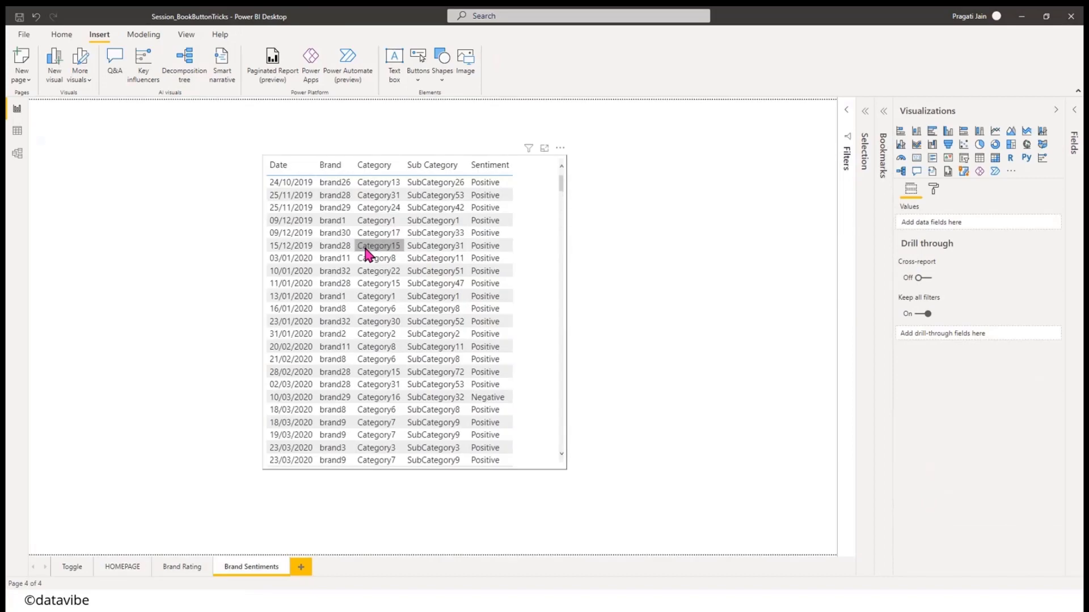
pyautogui.click(418, 82)
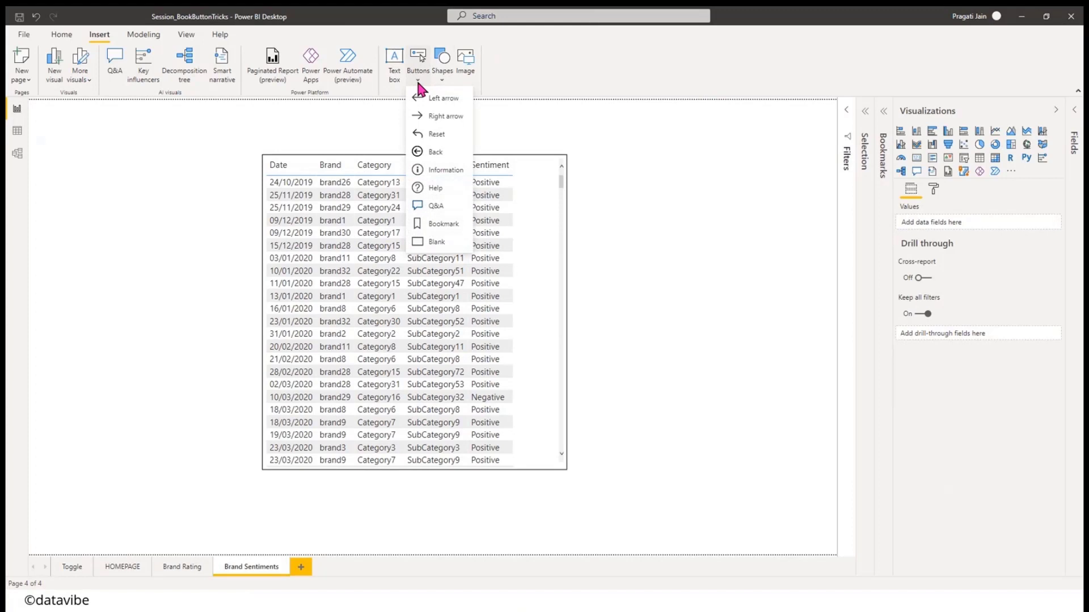
pyautogui.click(448, 155)
pyautogui.moveTo(80, 121); pyautogui.dragTo(107, 155)
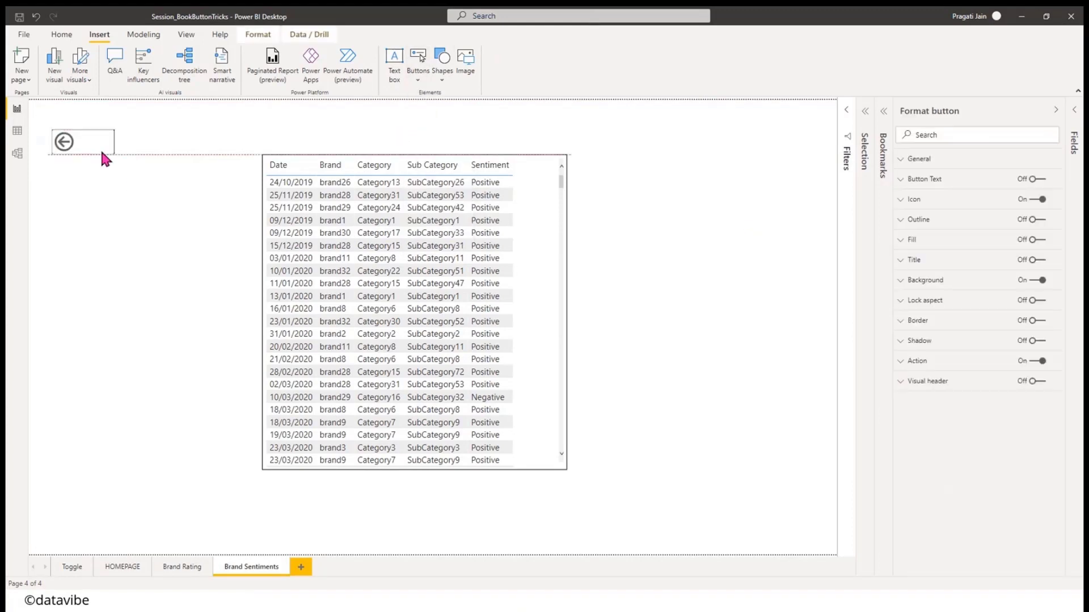
pyautogui.click(657, 268)
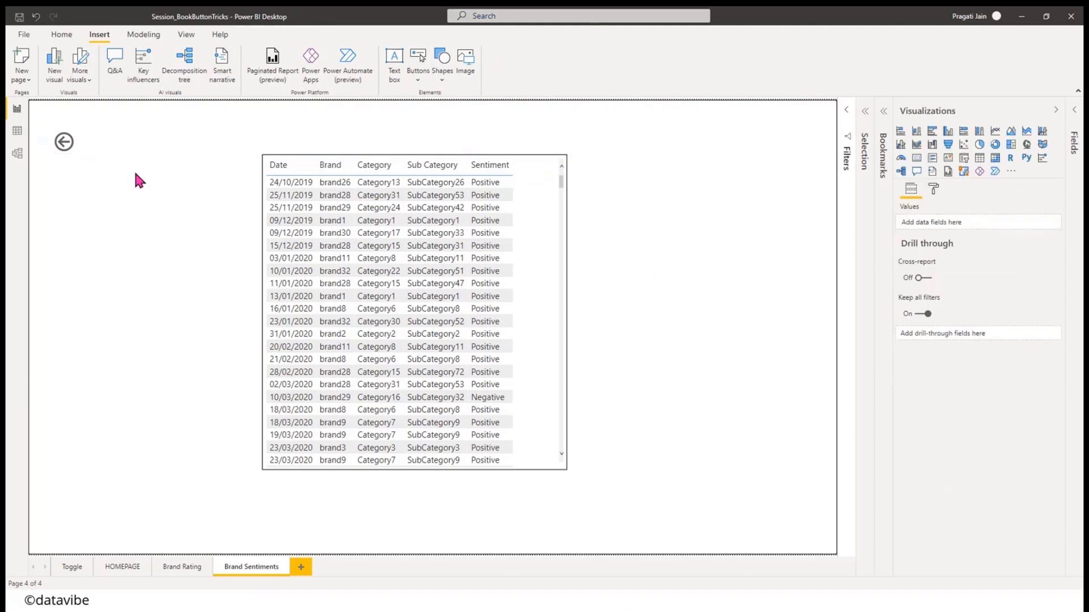
# - Test the full round trip from the HOMEPAGE to the Brand Rating and Brand Sentiments pages, returning with each page's Back button
pyautogui.keyDown('ctrl'); pyautogui.click(64, 145); pyautogui.keyUp('ctrl')
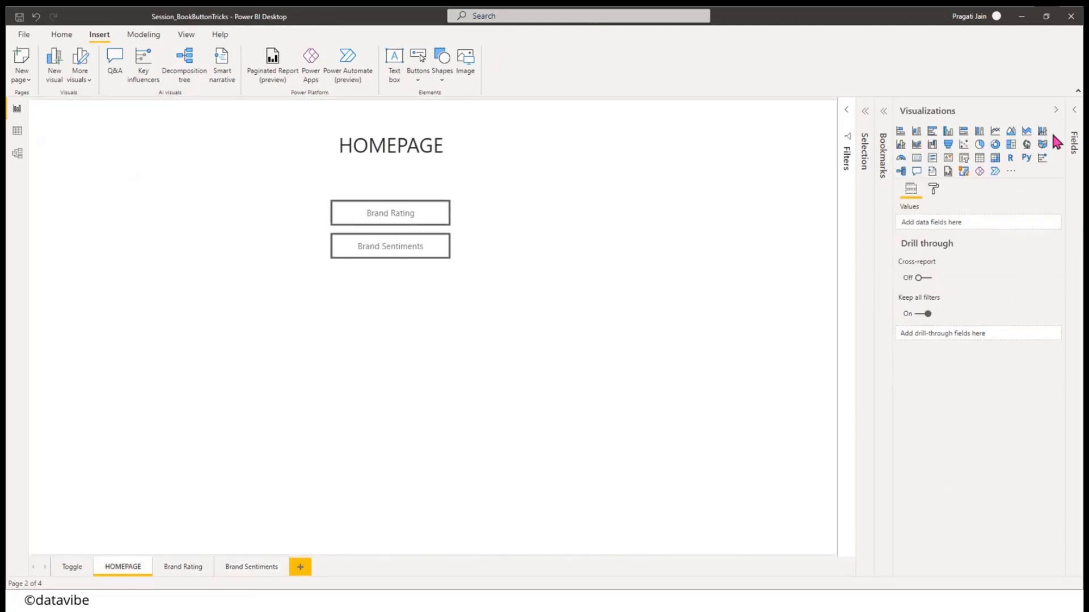
pyautogui.click(1056, 110)
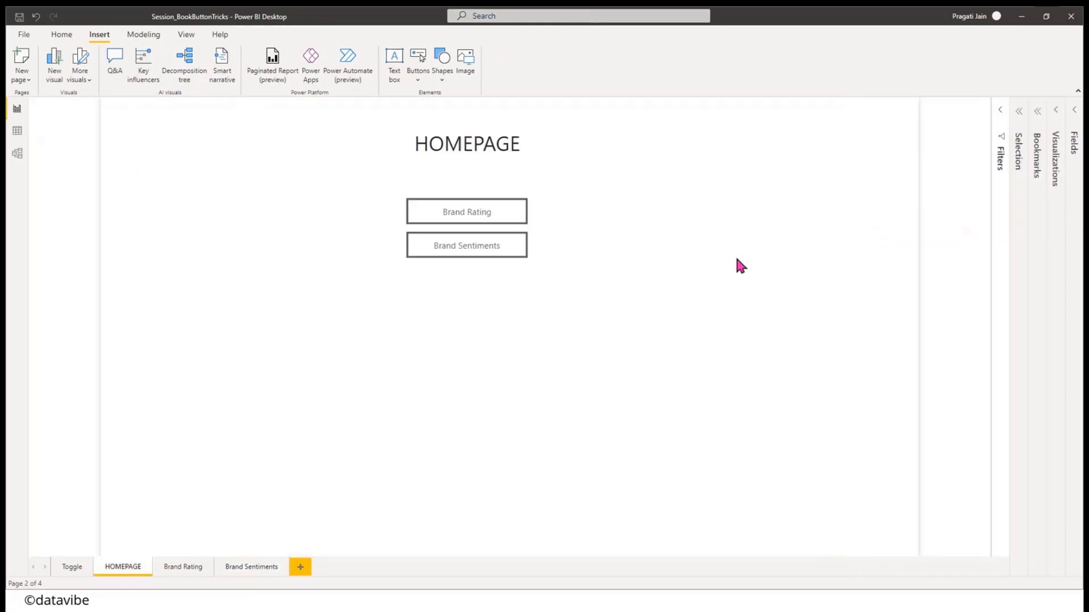
pyautogui.keyDown('ctrl'); pyautogui.click(478, 225); pyautogui.keyUp('ctrl')
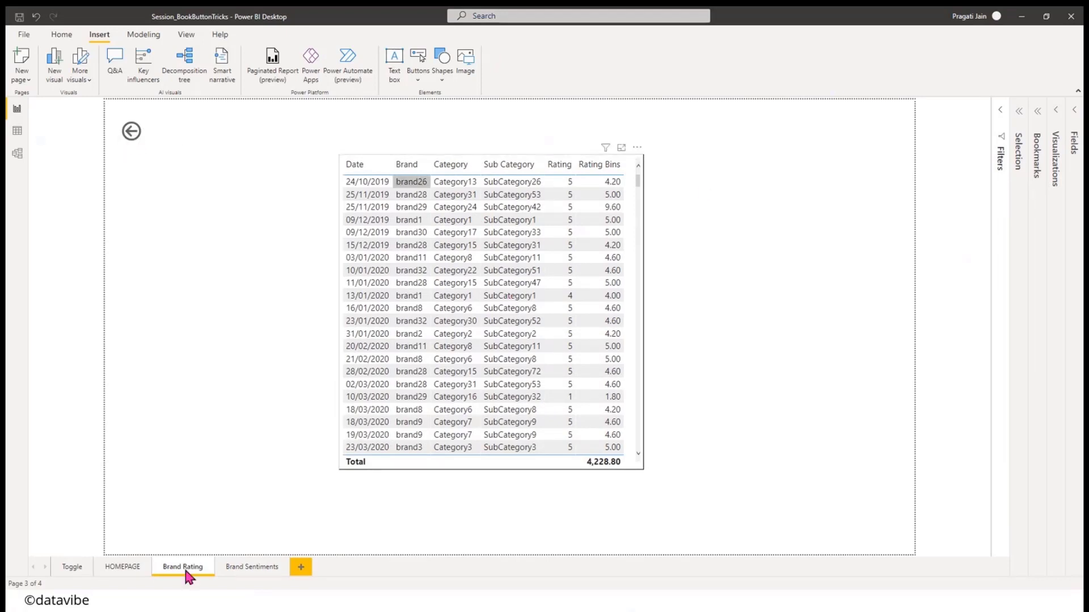
pyautogui.keyDown('ctrl'); pyautogui.click(131, 131); pyautogui.keyUp('ctrl')
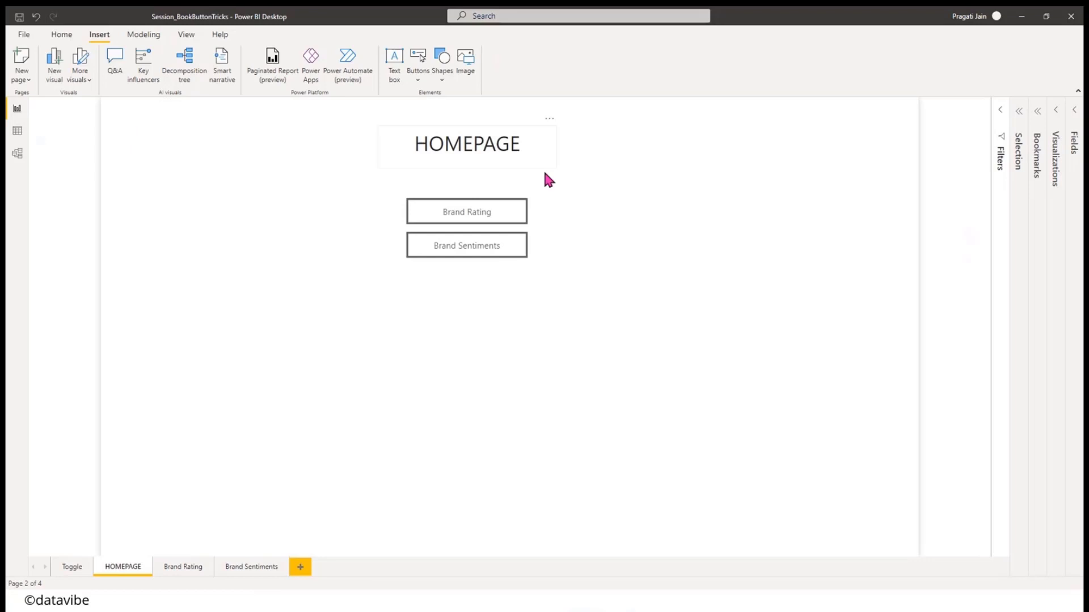
pyautogui.keyDown('ctrl'); pyautogui.click(471, 260); pyautogui.keyUp('ctrl')
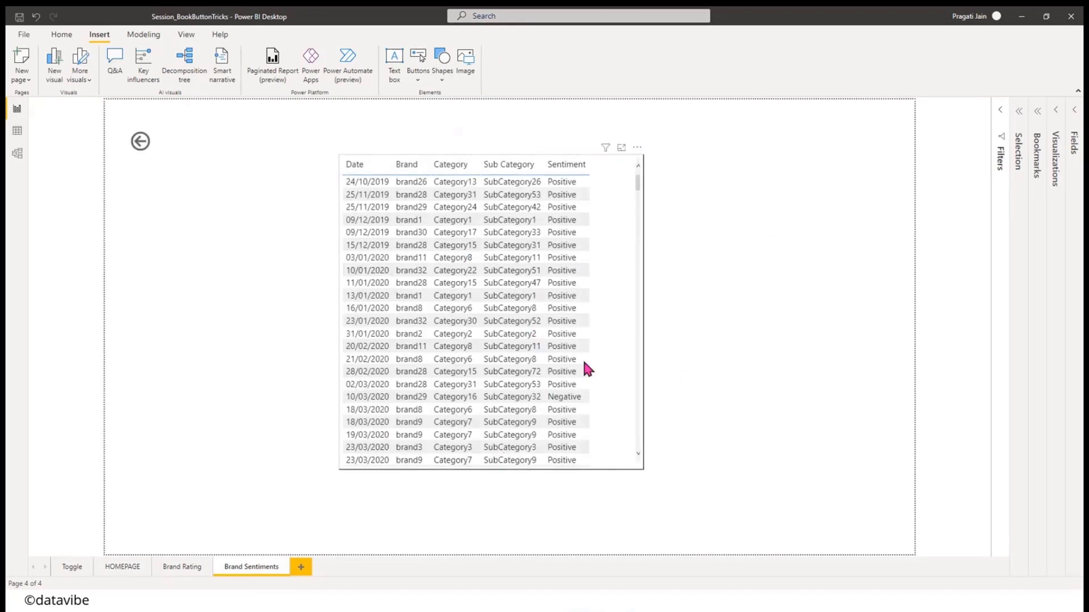
pyautogui.scroll(-10, 612, 397)
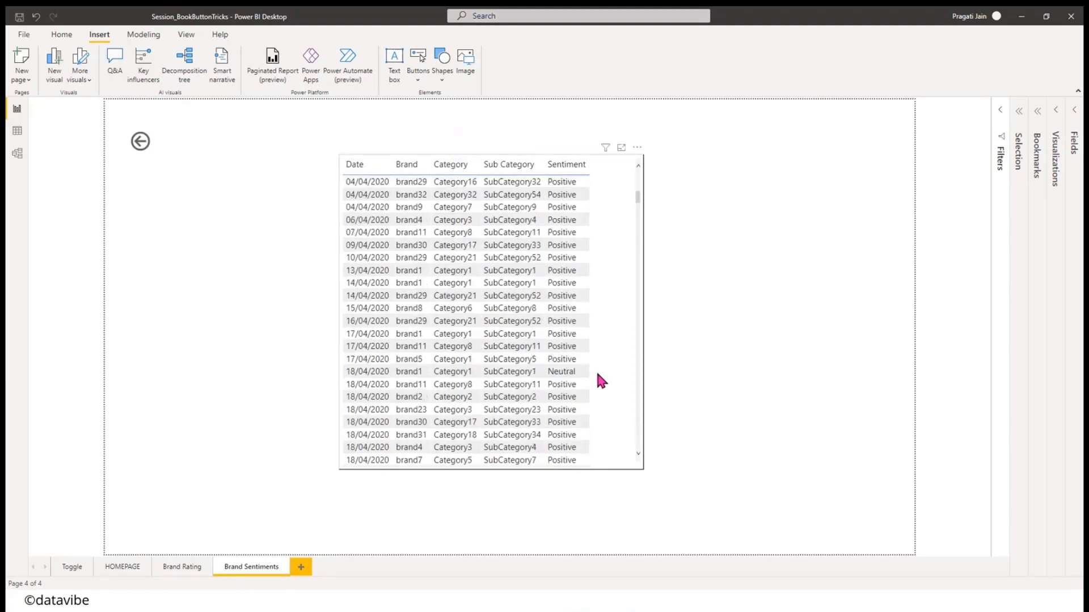
pyautogui.keyDown('ctrl'); pyautogui.click(141, 145); pyautogui.keyUp('ctrl')
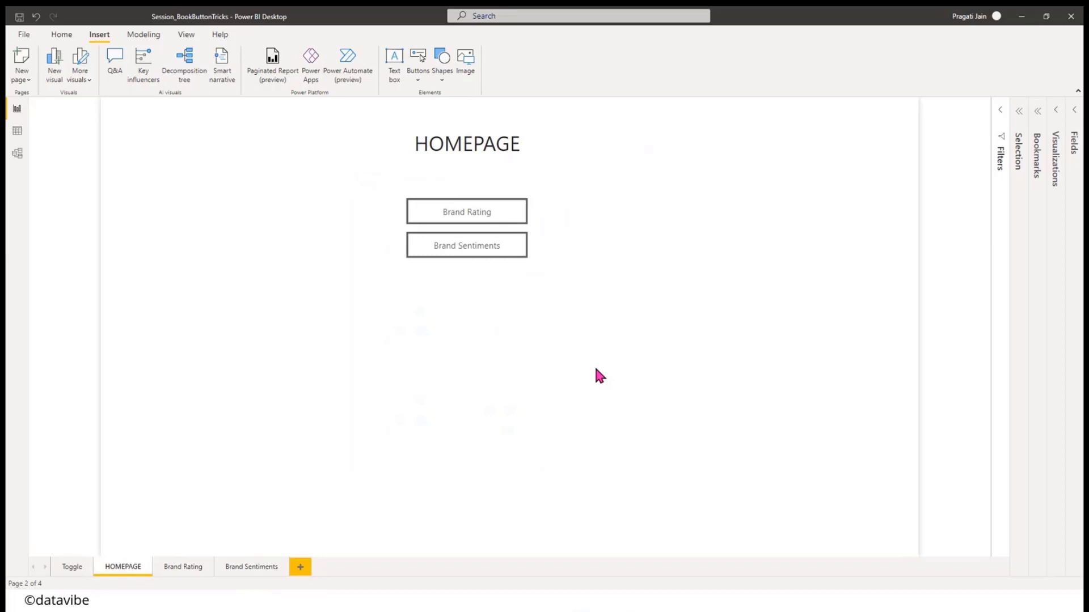
# - Switch to the PowerPoint agenda slide to review the session topics and return to the Power BI report
pyautogui.hotkey('alt', 'Tab')
pyautogui.hotkey('alt', 'Tab')
pyautogui.hotkey('alt', 'Tab')
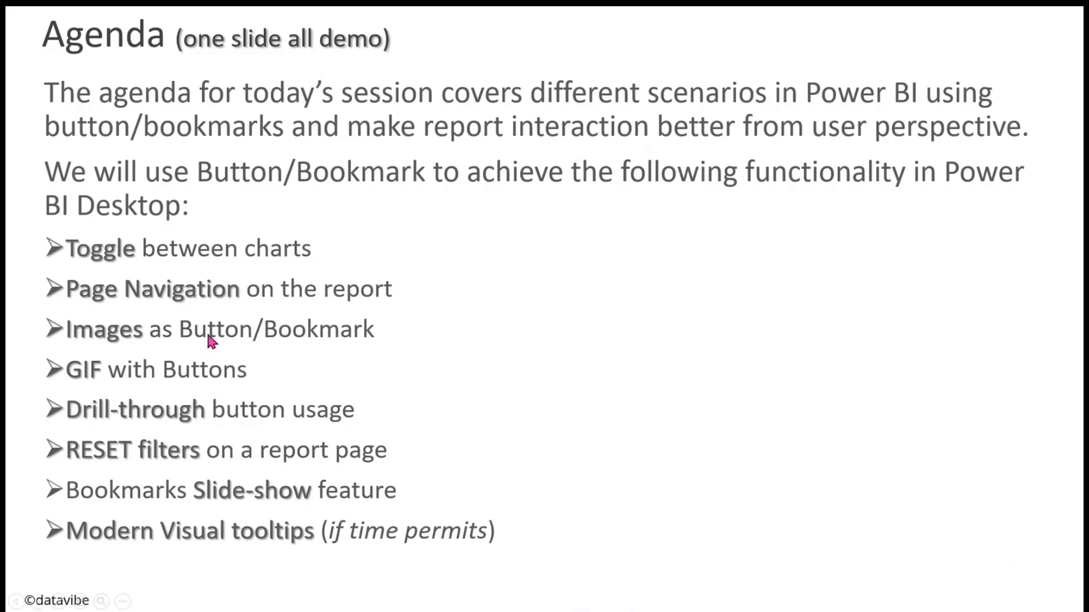
pyautogui.hotkey('alt', 'Tab')
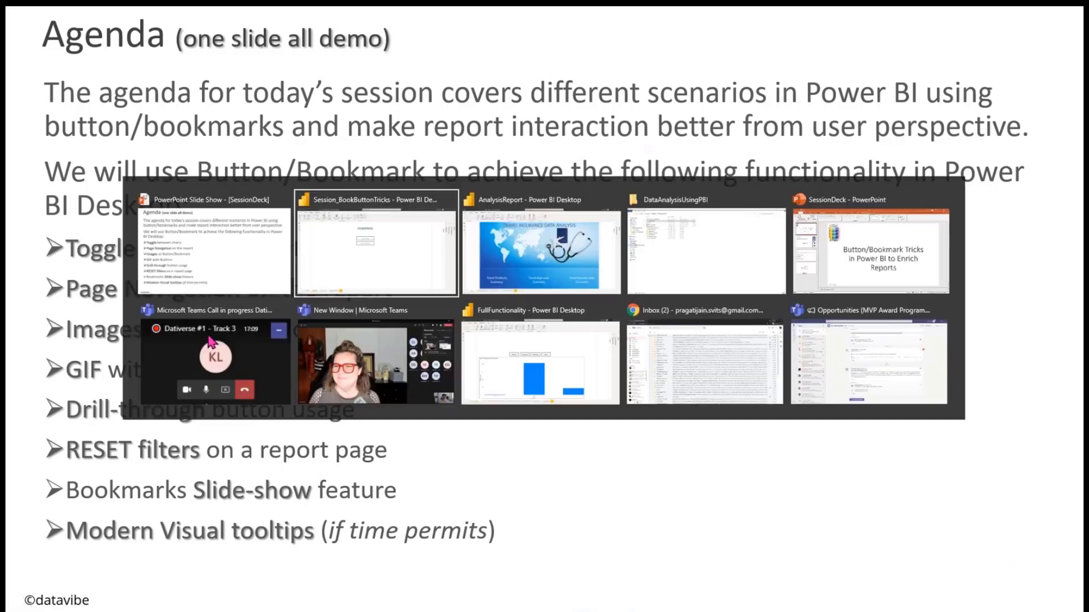
# - Add a new report page after Brand Sentiments and view its Page background formatting options
pyautogui.click(305, 573)
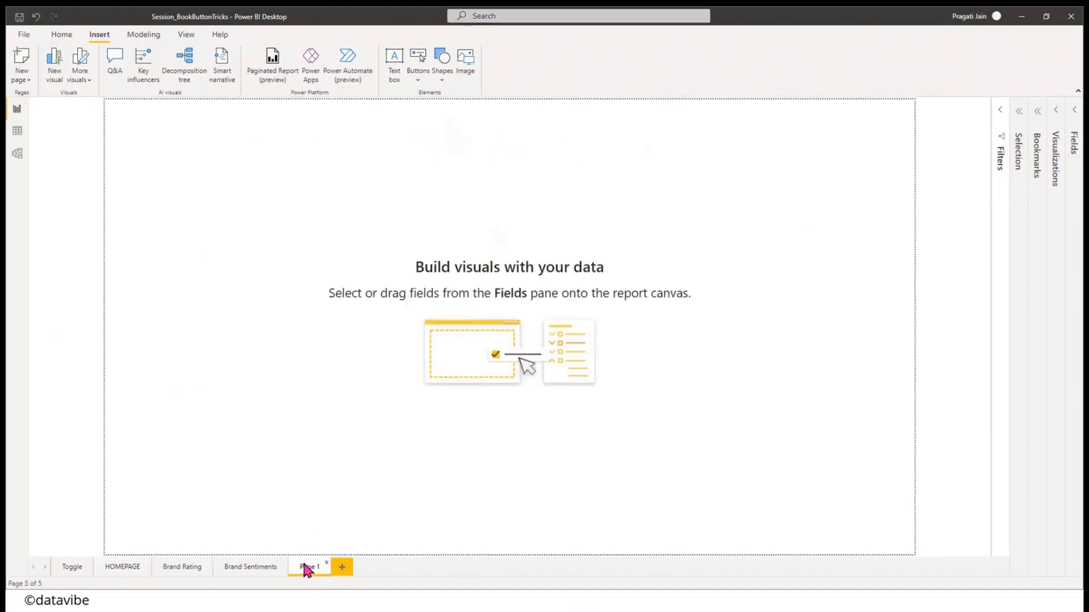
pyautogui.click(1049, 129)
pyautogui.click(933, 189)
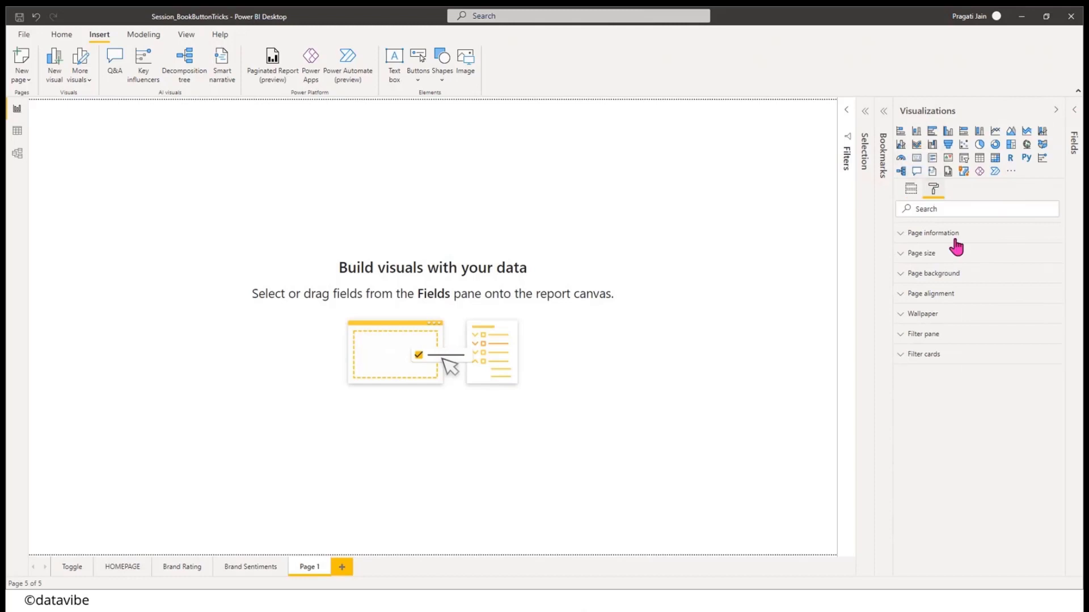
pyautogui.click(920, 281)
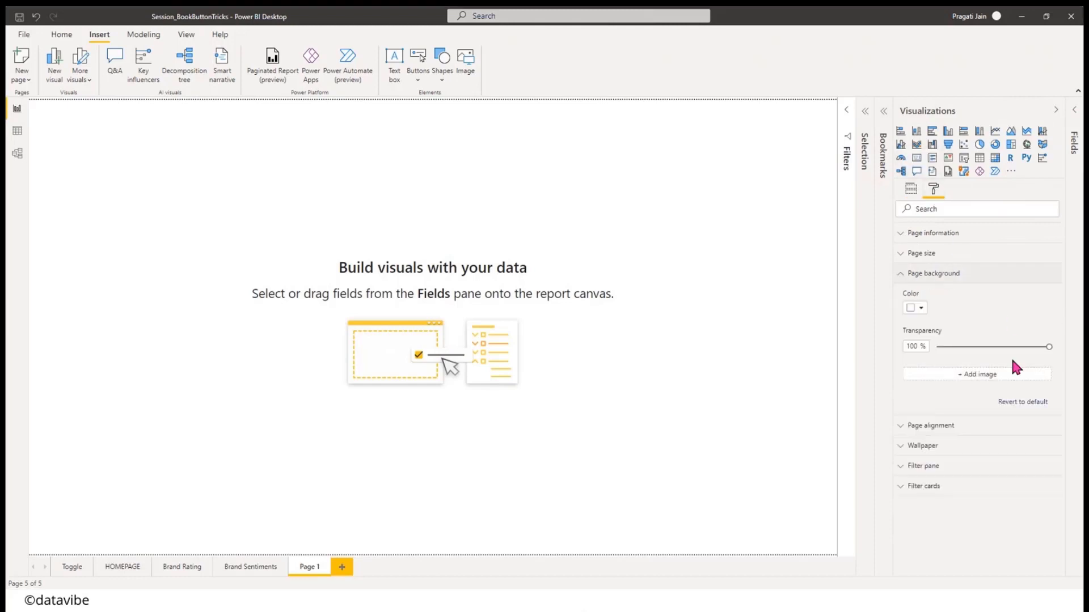
pyautogui.click(901, 282)
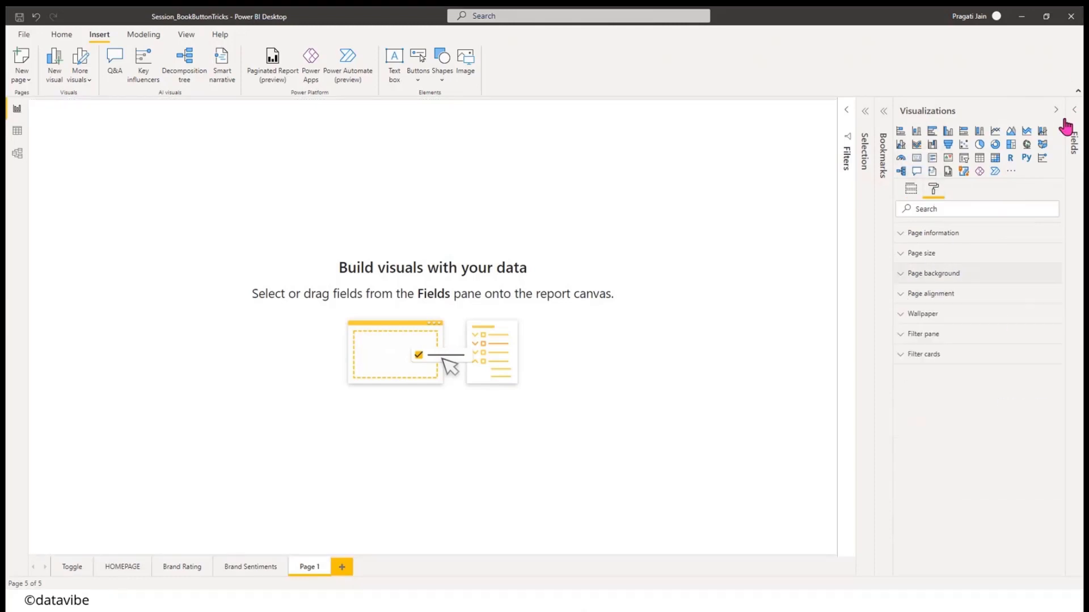
pyautogui.click(1055, 111)
# - Insert an area chart on the new page, move it away from the upper-left corner and widen it
pyautogui.click(1051, 113)
pyautogui.click(1009, 144)
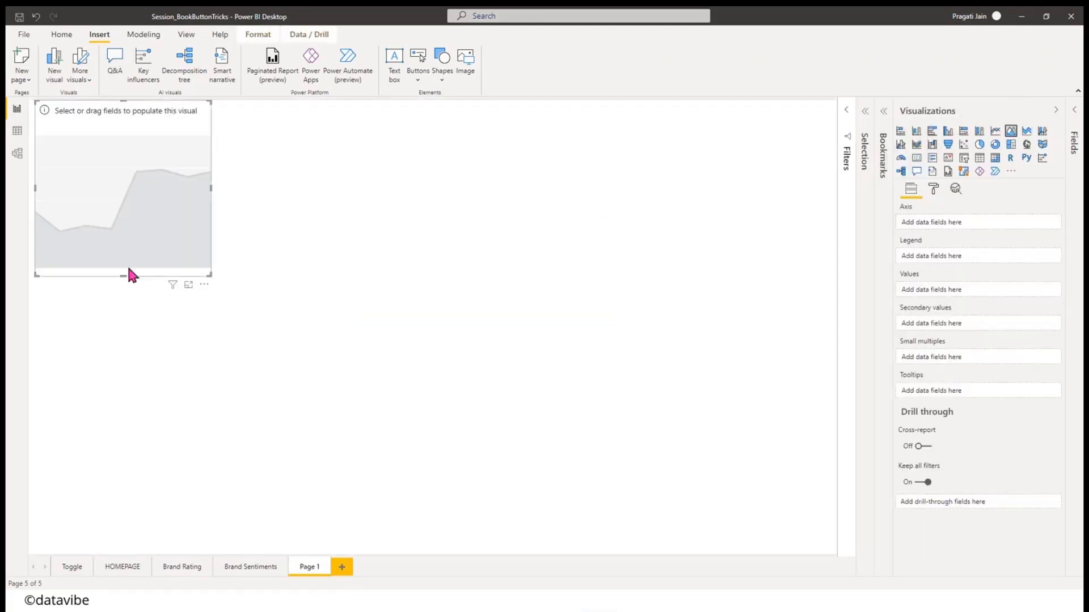
pyautogui.moveTo(127, 264); pyautogui.dragTo(149, 319)
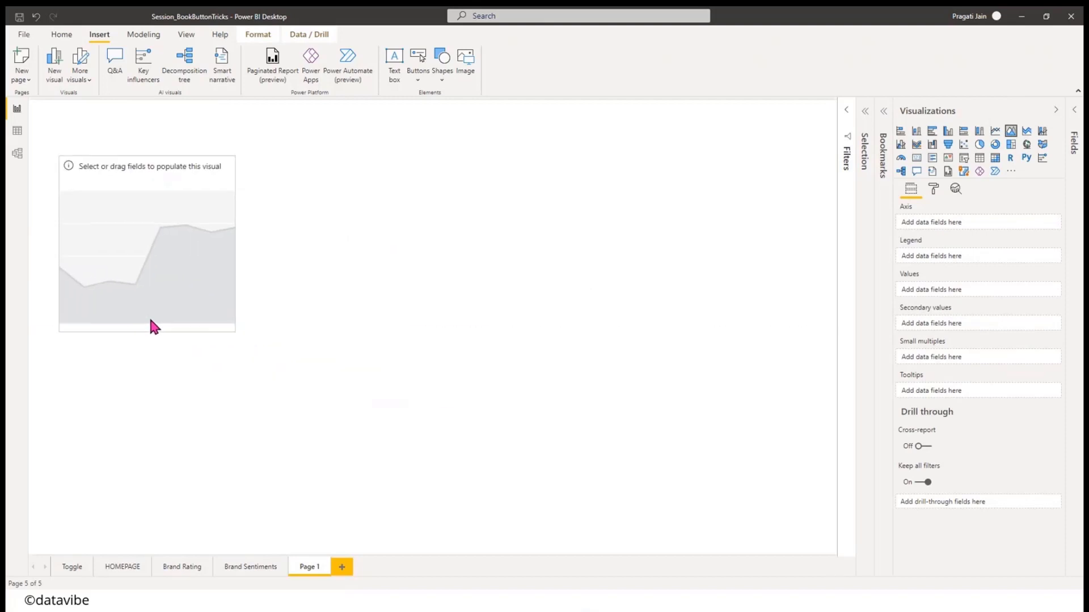
pyautogui.moveTo(236, 338); pyautogui.dragTo(468, 308)
# - Put the Date hierarchy from Reviews Data on the area chart's axis, keeping only the Year and Month levels
pyautogui.click(1074, 110)
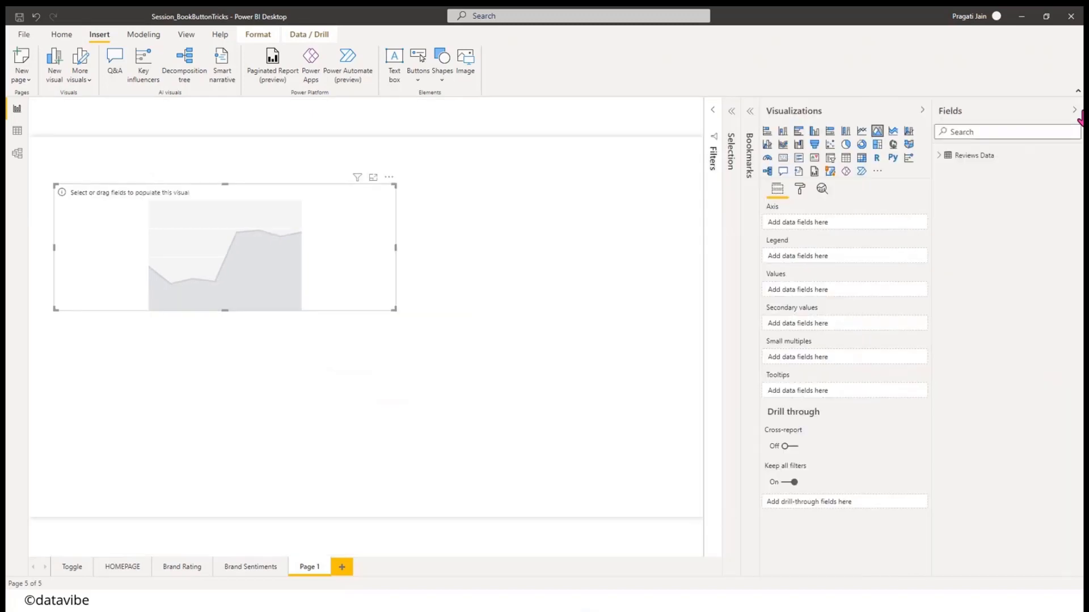
pyautogui.click(938, 156)
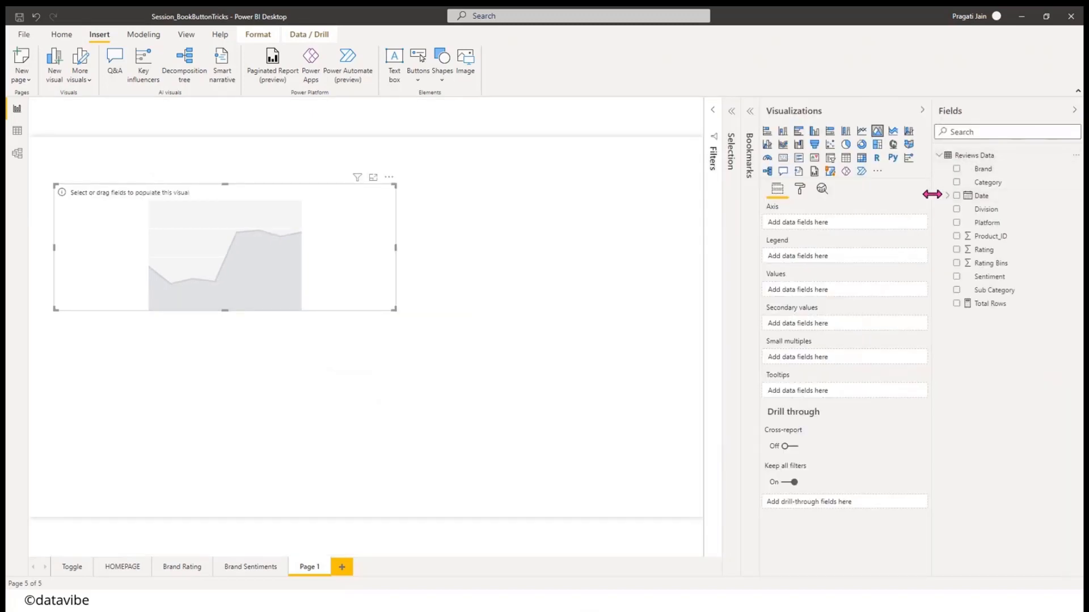
pyautogui.moveTo(932, 195); pyautogui.dragTo(898, 199)
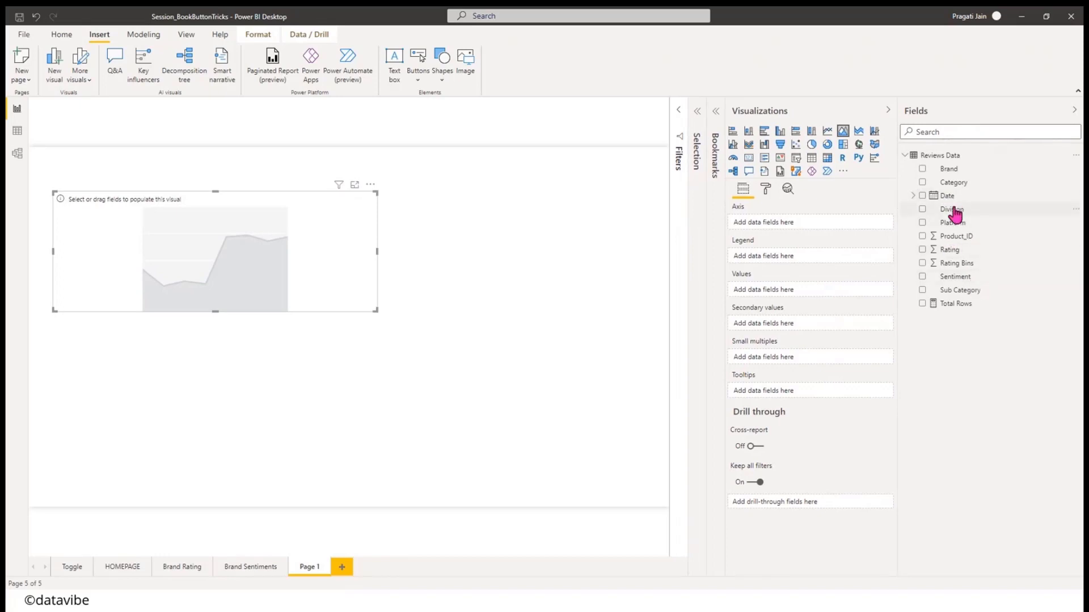
pyautogui.moveTo(951, 199); pyautogui.dragTo(775, 229)
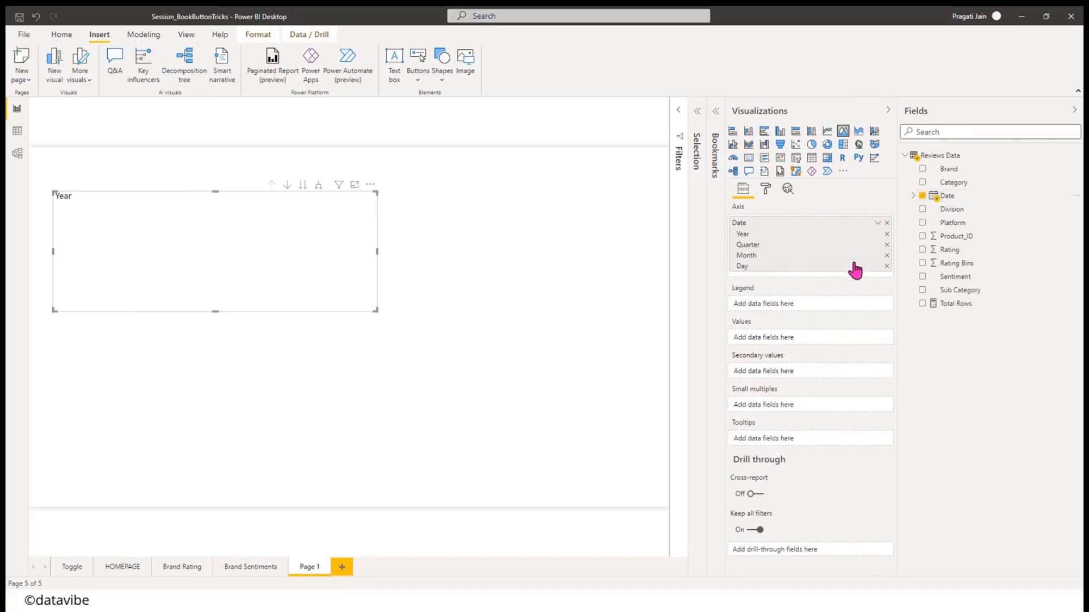
pyautogui.click(887, 233)
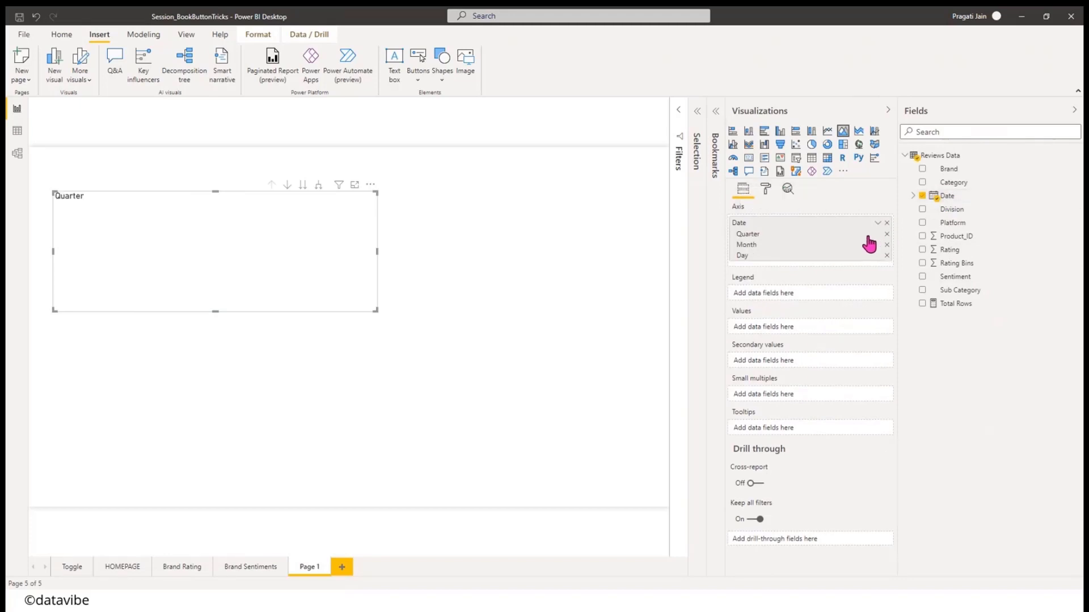
pyautogui.hotkey('ctrl', 'z')
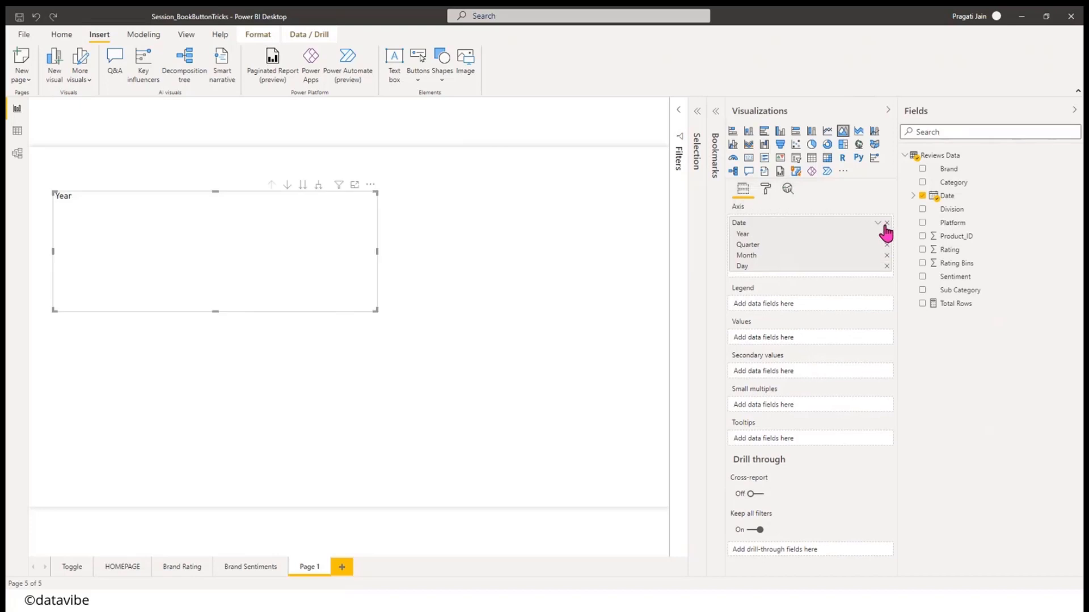
pyautogui.click(886, 244)
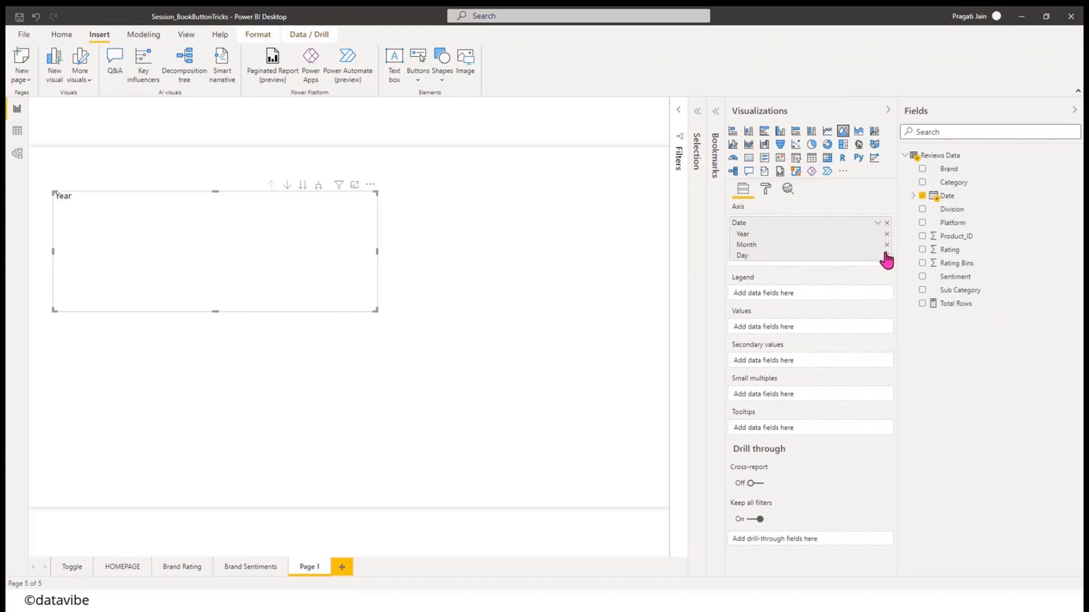
pyautogui.click(887, 255)
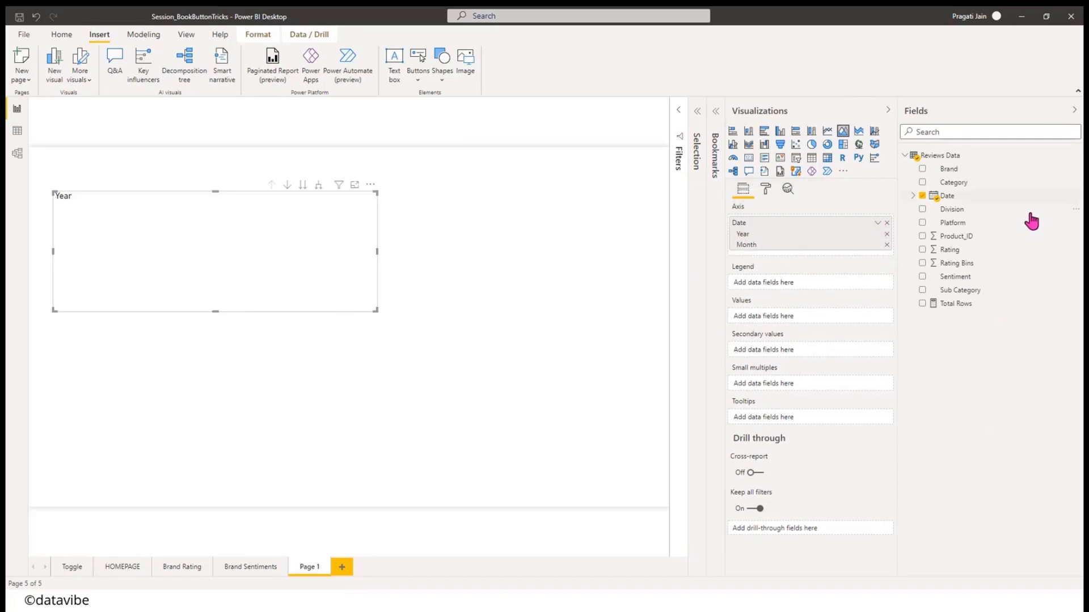
# - Add Total Rows as the area chart's values and Sentiment as its legend, and expand the axis to the month level
pyautogui.moveTo(957, 303); pyautogui.dragTo(793, 319)
pyautogui.moveTo(979, 280); pyautogui.dragTo(809, 285)
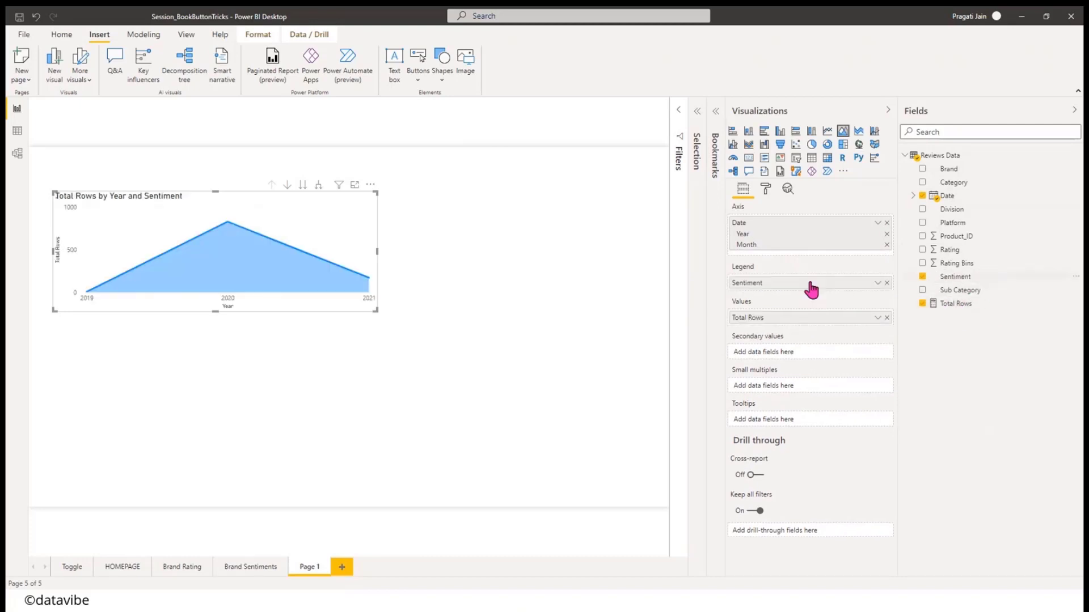
pyautogui.click(319, 185)
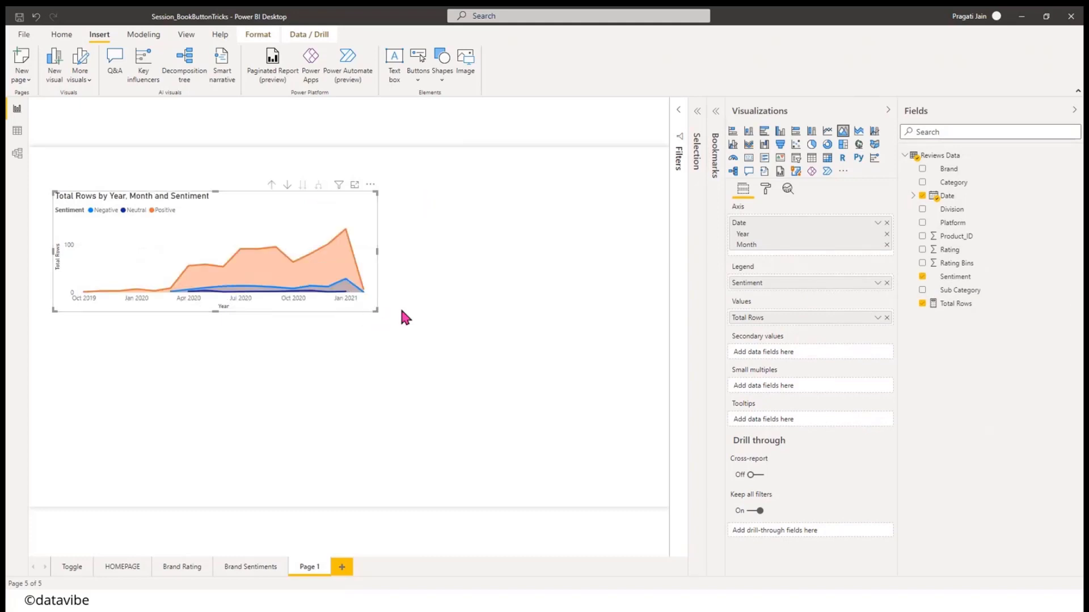
# - Enlarge the area chart to span most of the page width and narrow the Fields and Visualizations panes
pyautogui.moveTo(376, 311); pyautogui.dragTo(614, 380)
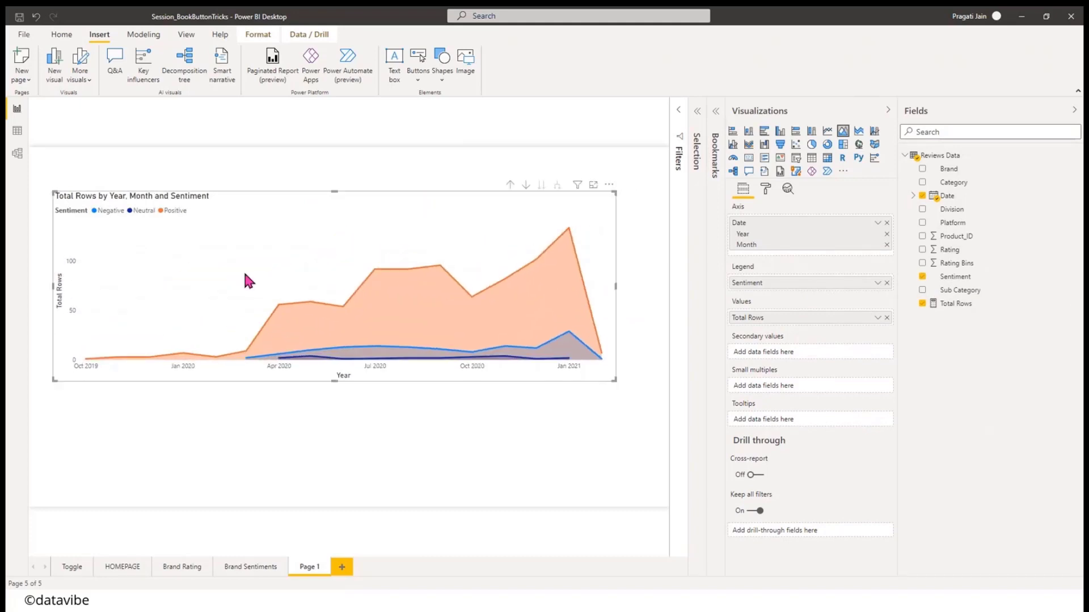
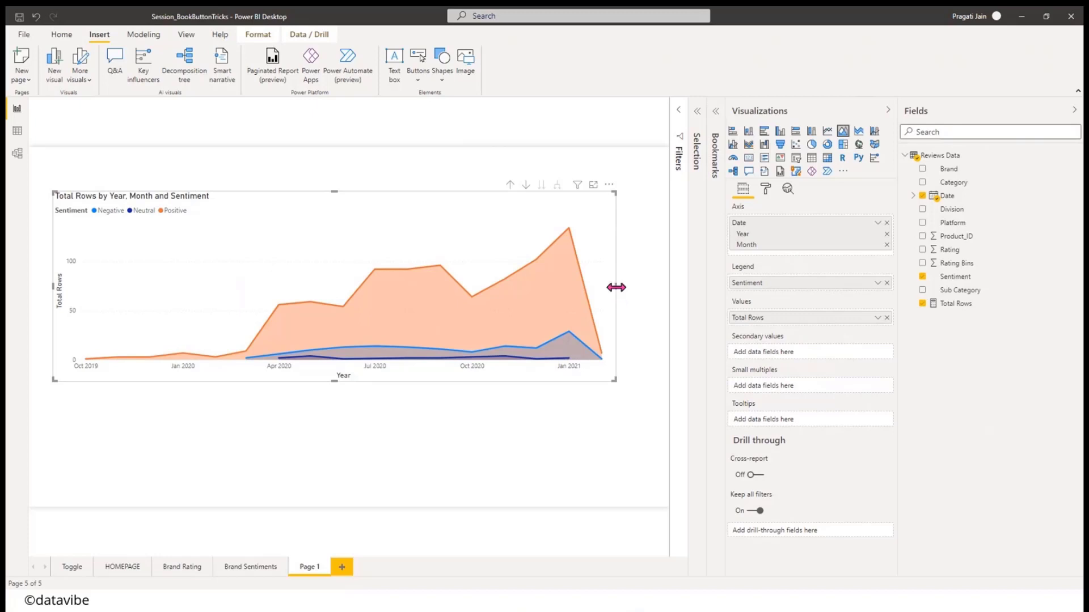
pyautogui.moveTo(616, 288); pyautogui.dragTo(593, 243)
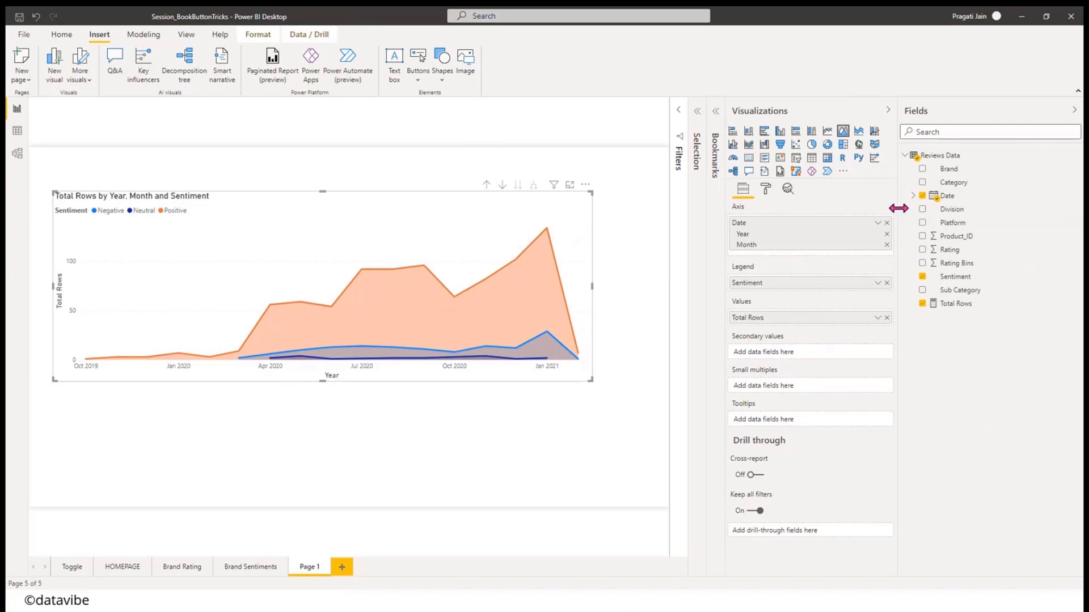
pyautogui.moveTo(896, 211); pyautogui.dragTo(941, 206)
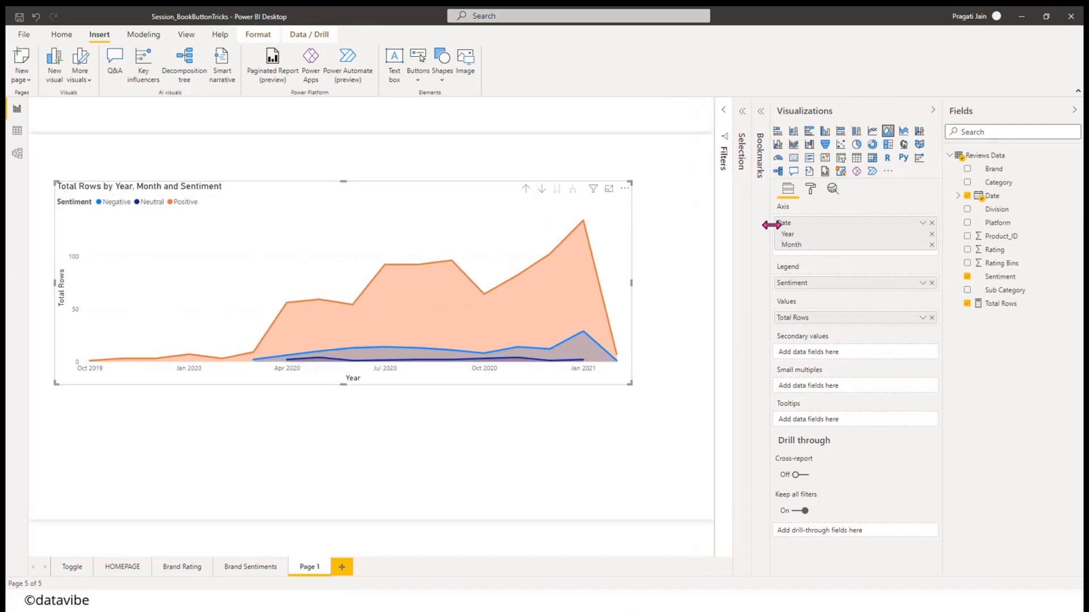
pyautogui.moveTo(769, 220); pyautogui.dragTo(839, 227)
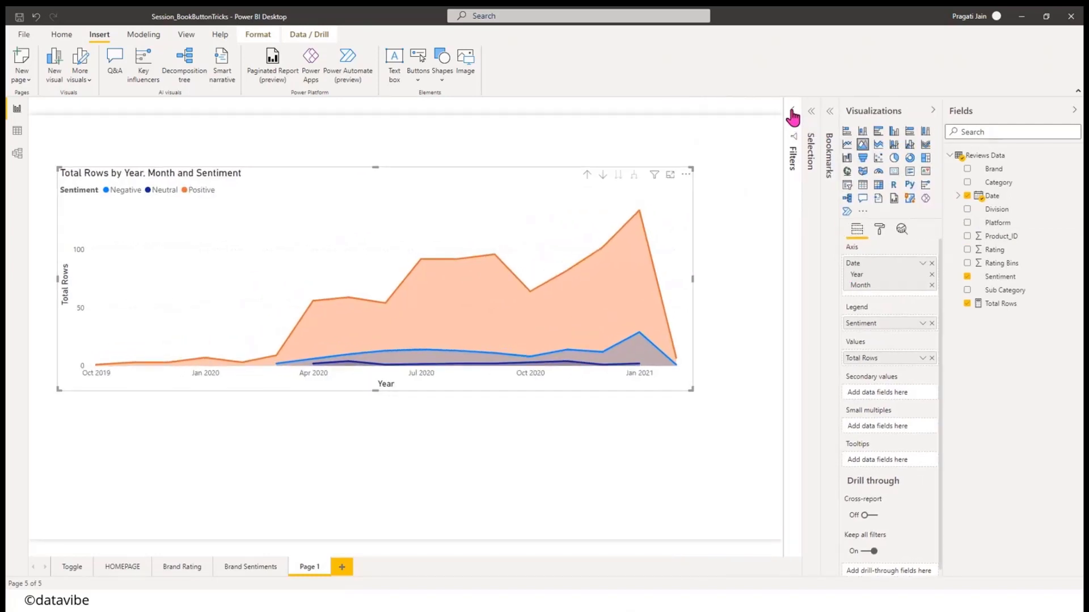
# - Remove Sentiment from the area chart's legend and add it as a visual-level filter set to Positive
pyautogui.click(793, 113)
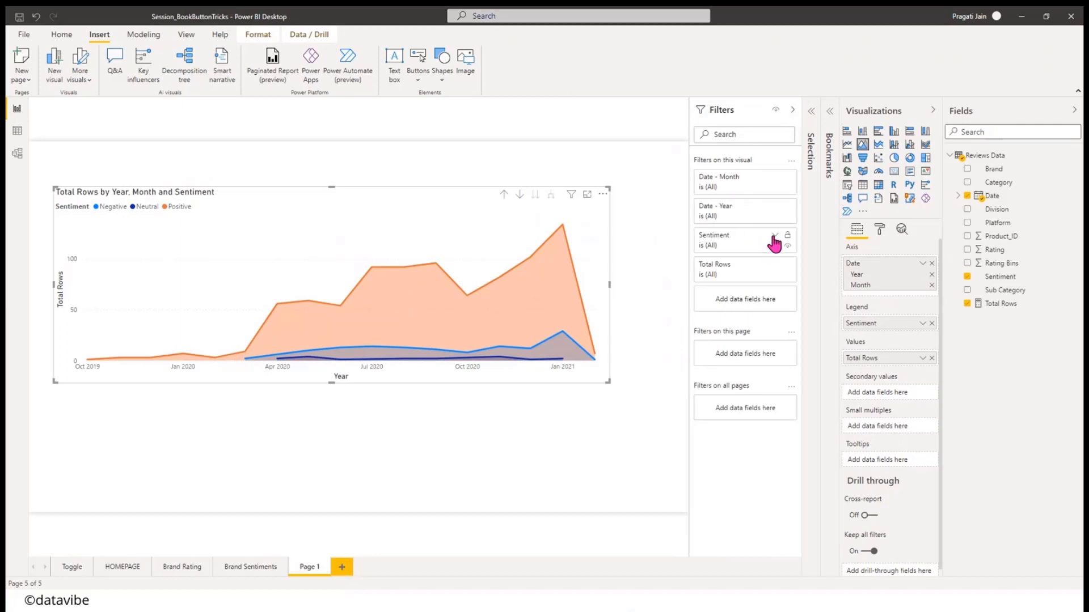
pyautogui.click(931, 324)
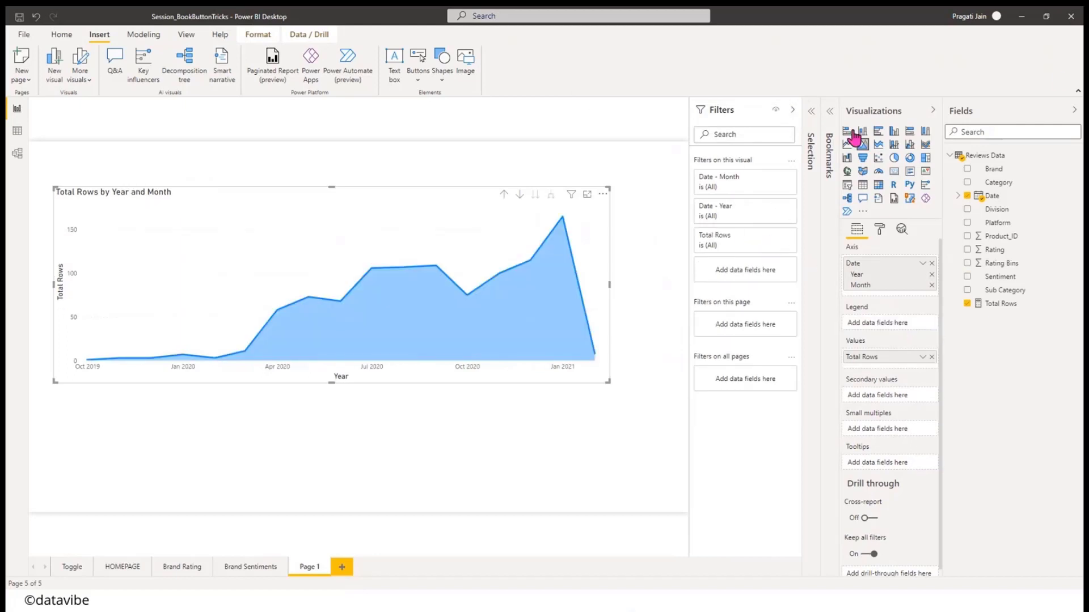
pyautogui.moveTo(1013, 278); pyautogui.dragTo(761, 283)
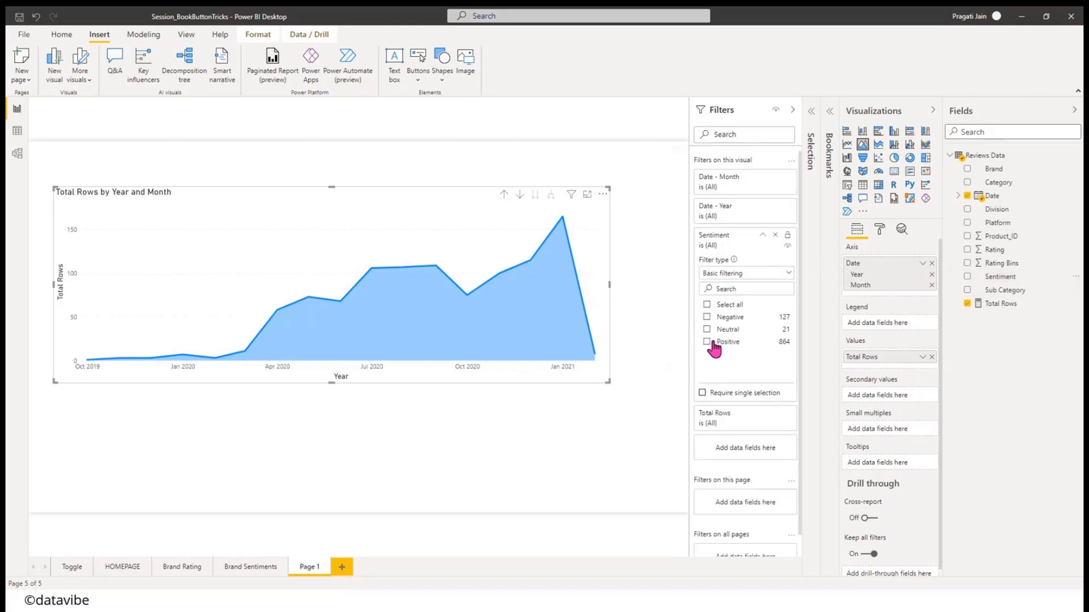
pyautogui.click(709, 342)
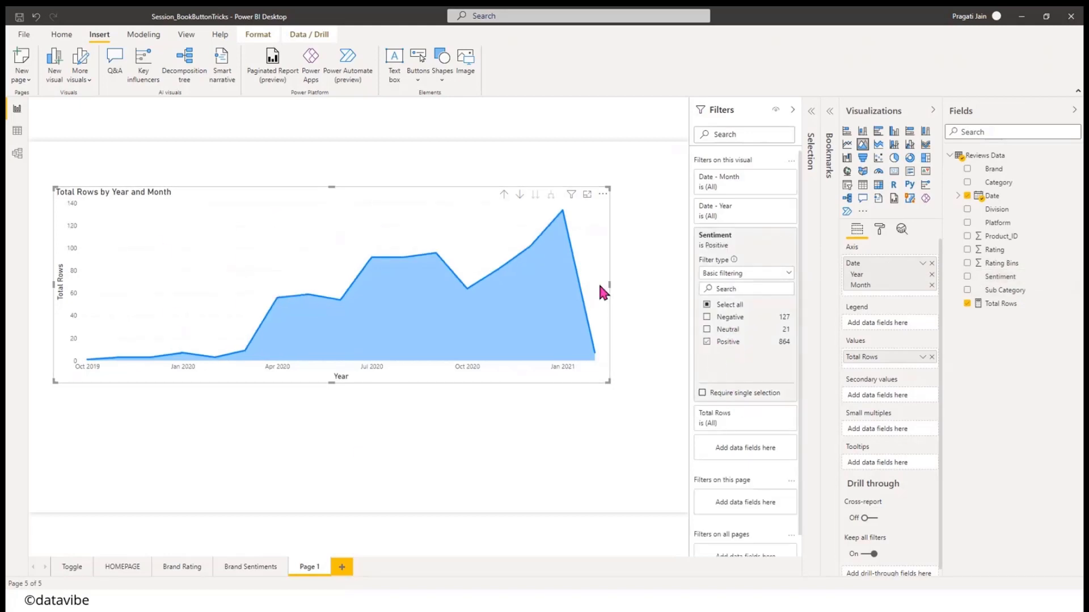
pyautogui.click(763, 236)
pyautogui.click(762, 236)
# - Recolour the area chart's Total Rows data dark green (#0A8C0C) and set its area transparency to 30%
pyautogui.click(880, 229)
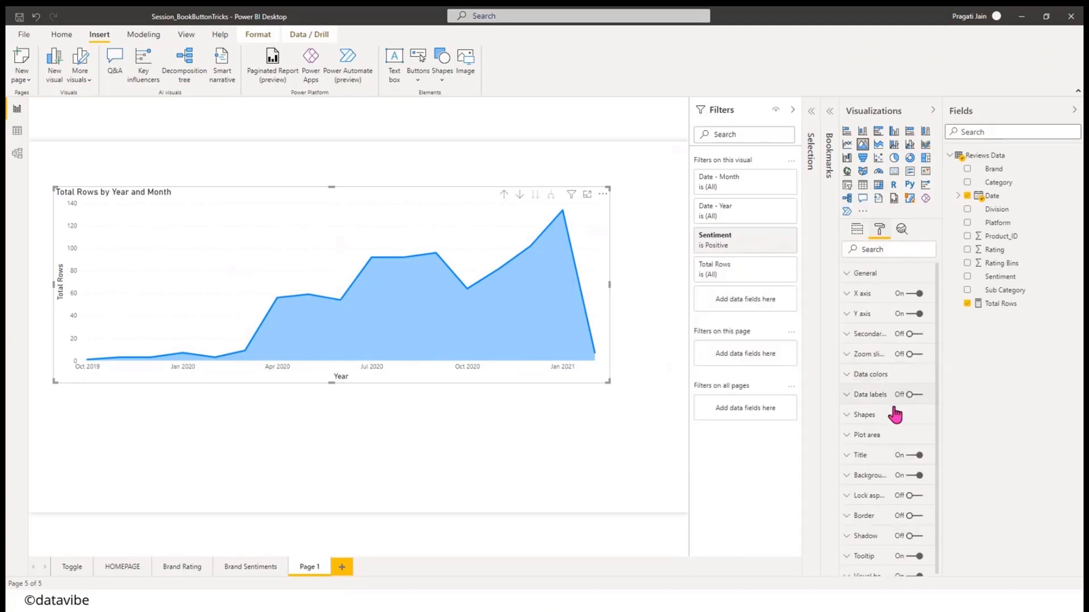
pyautogui.click(859, 374)
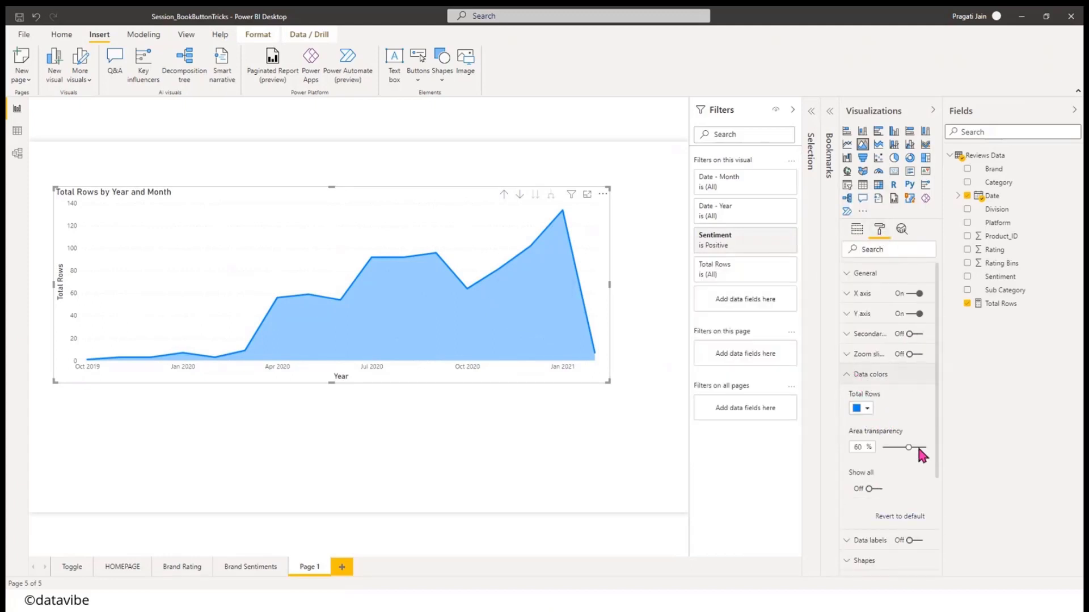
pyautogui.click(867, 411)
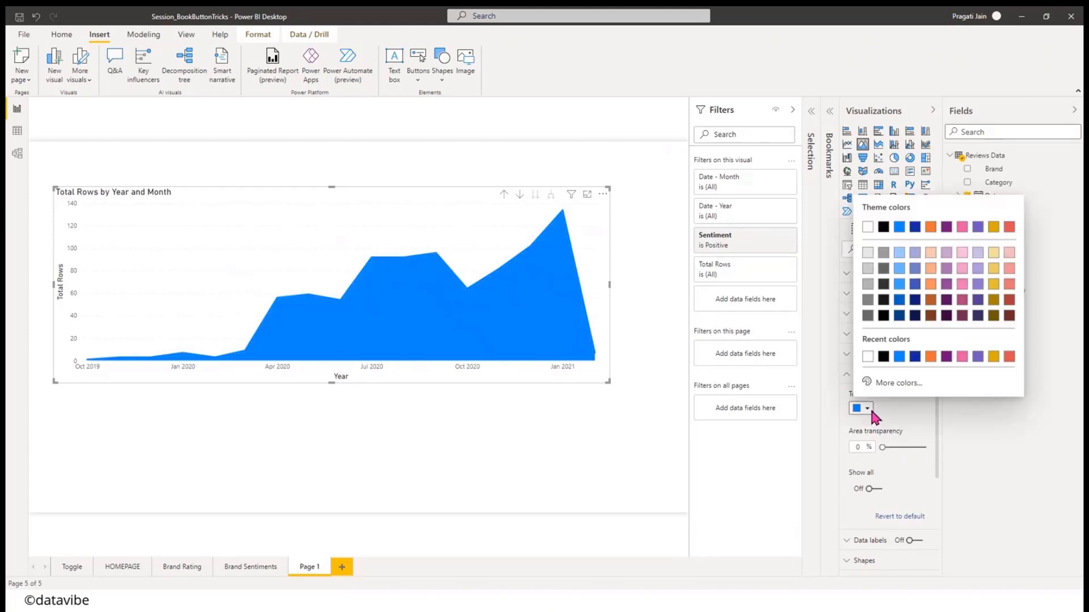
pyautogui.click(866, 383)
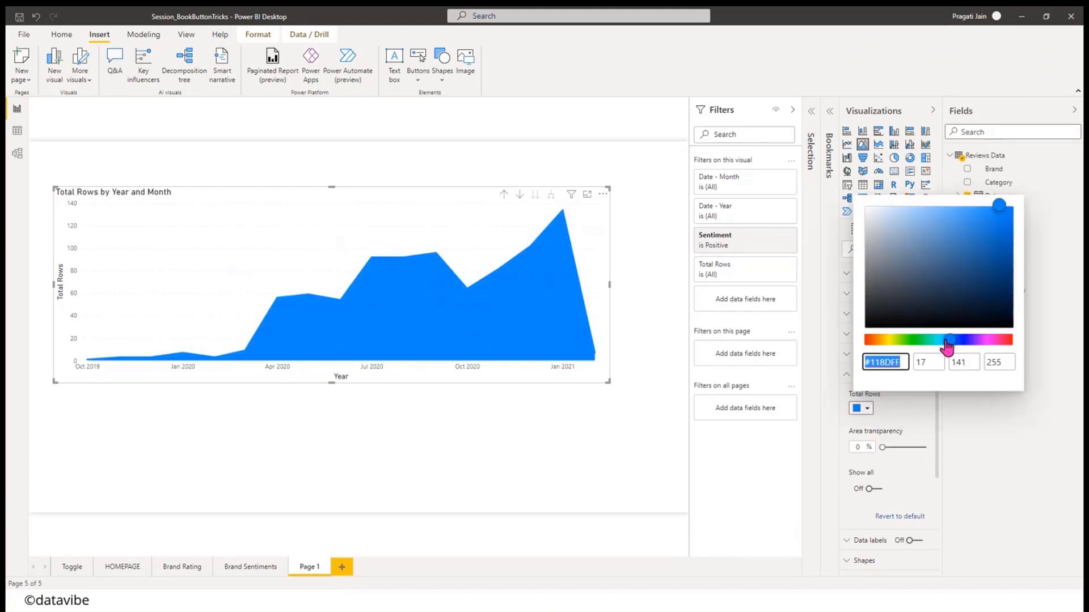
pyautogui.moveTo(947, 341); pyautogui.dragTo(913, 343)
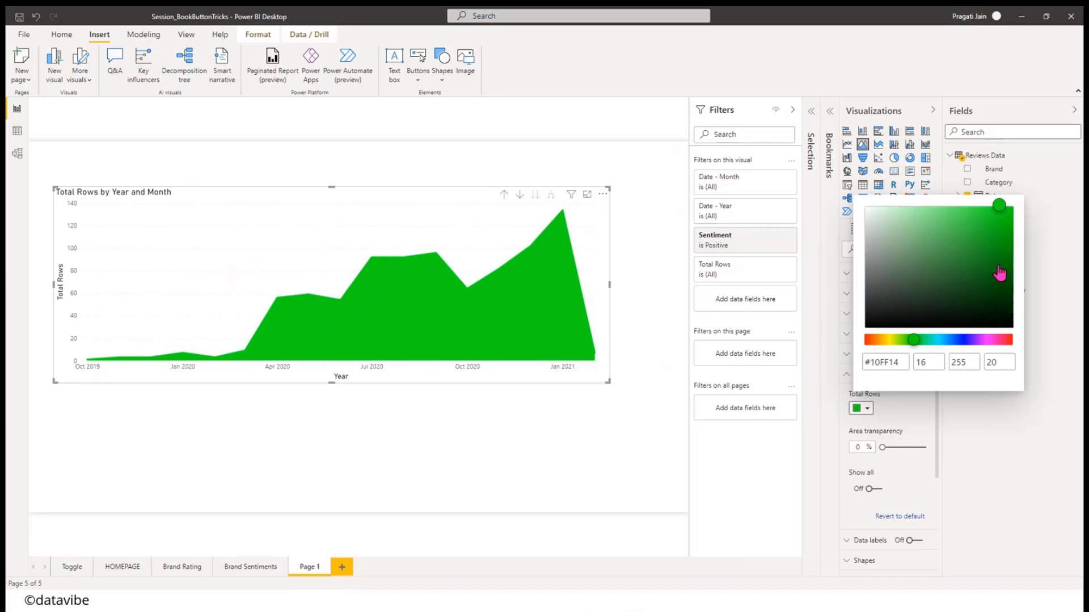
pyautogui.moveTo(999, 273); pyautogui.dragTo(1001, 270)
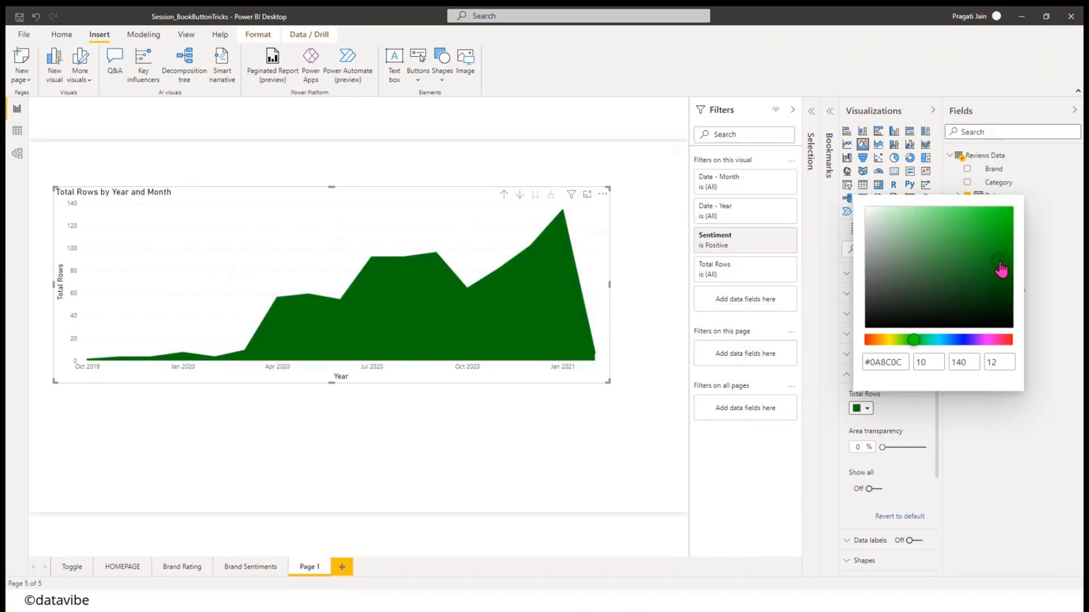
pyautogui.click(916, 420)
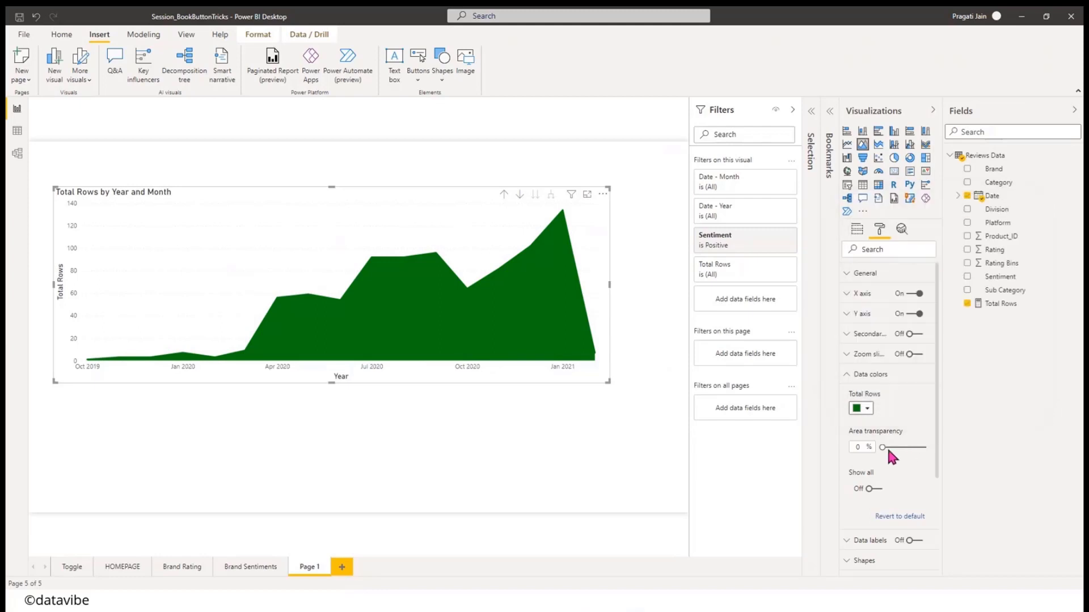
pyautogui.moveTo(895, 447); pyautogui.dragTo(894, 445)
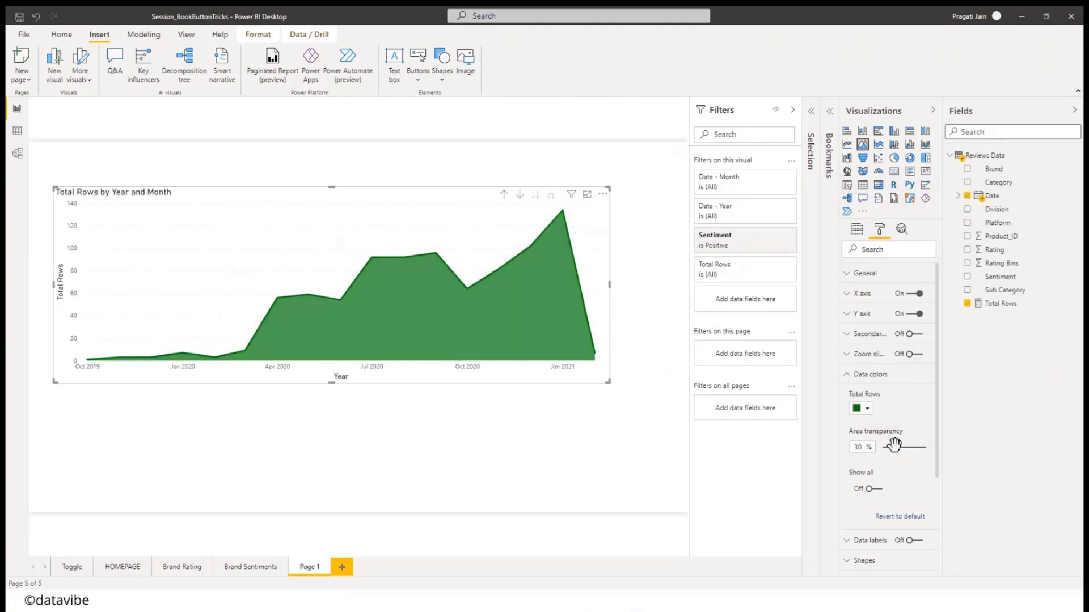
pyautogui.click(849, 375)
# - Title the area chart "Total Reviews Overtime - Positive" and turn on its border
pyautogui.click(861, 455)
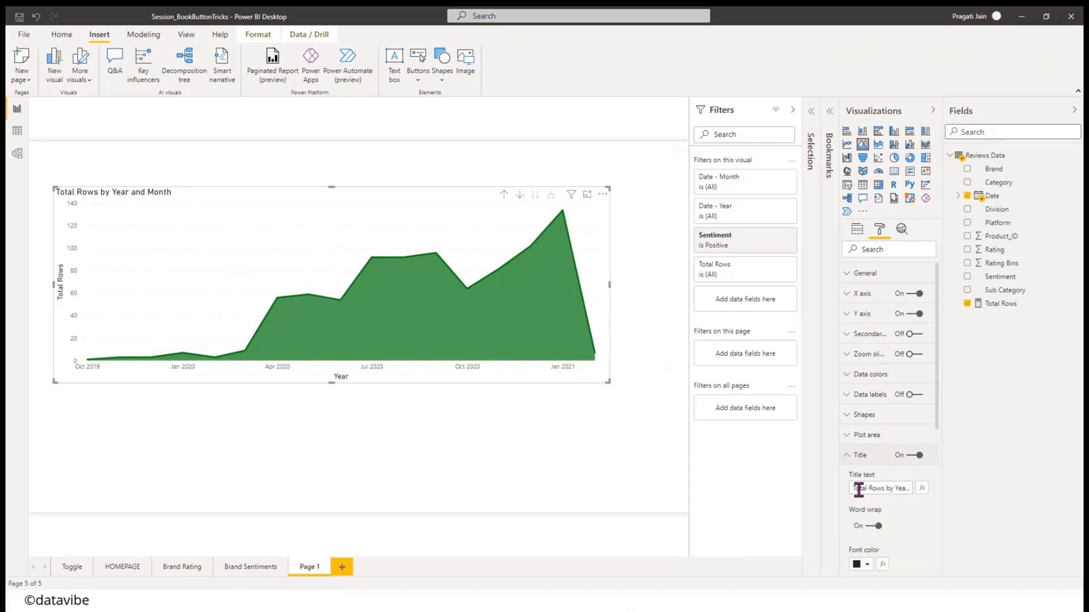
pyautogui.moveTo(853, 488); pyautogui.dragTo(917, 493)
pyautogui.press('BackSpace')
pyautogui.write('To')
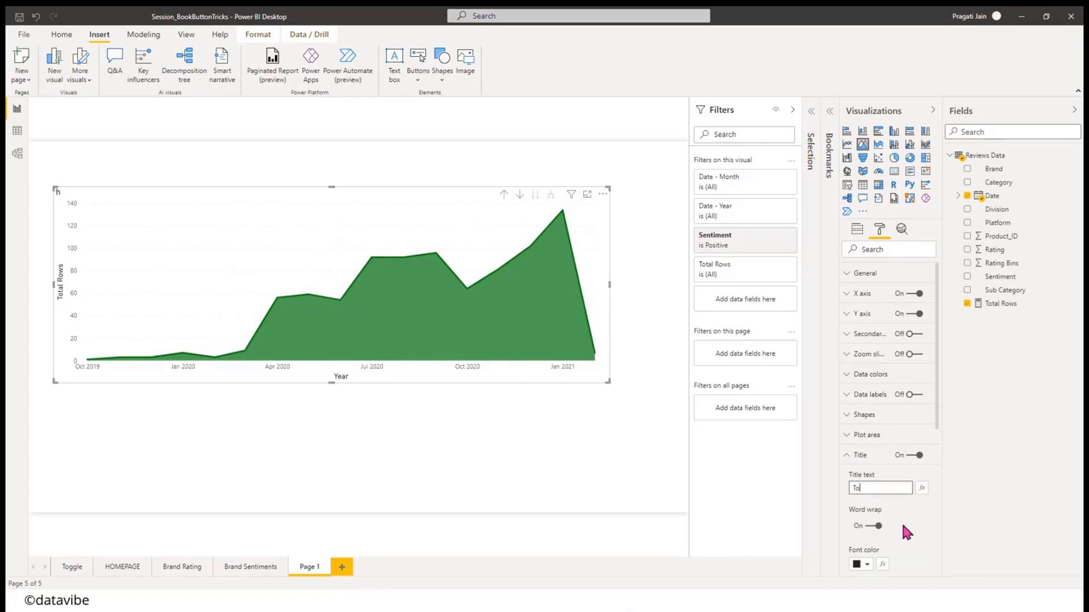
pyautogui.write('tal Reviews Overtime')
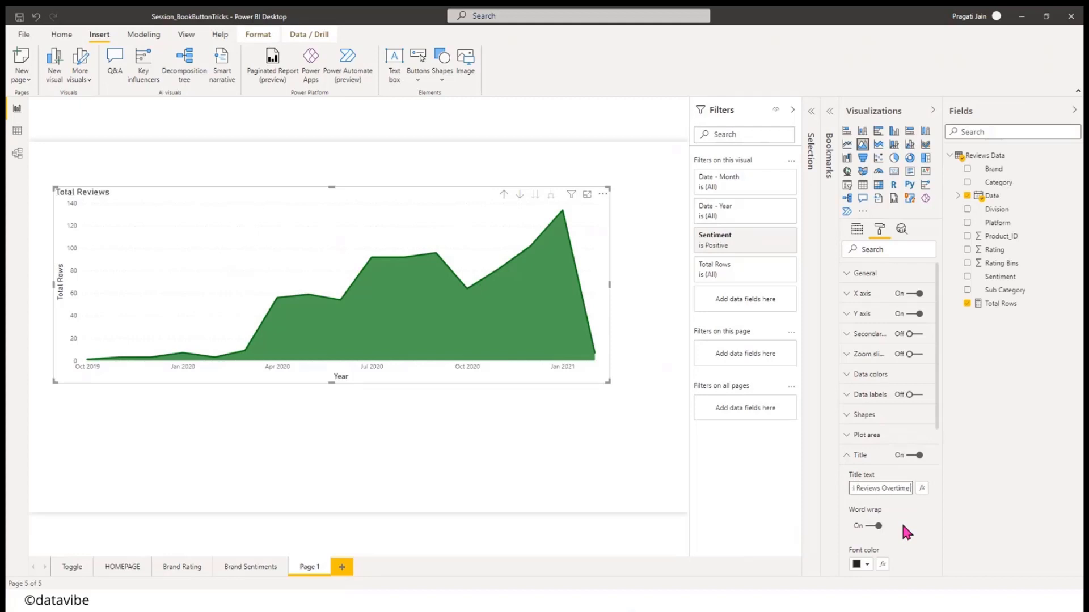
pyautogui.write(' - Positive')
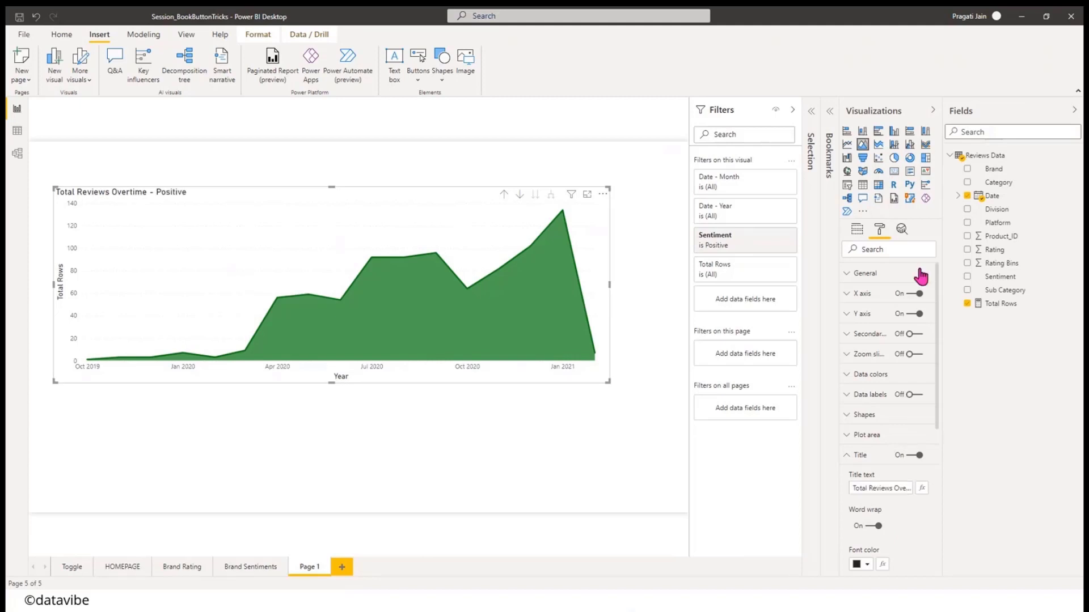
pyautogui.click(846, 457)
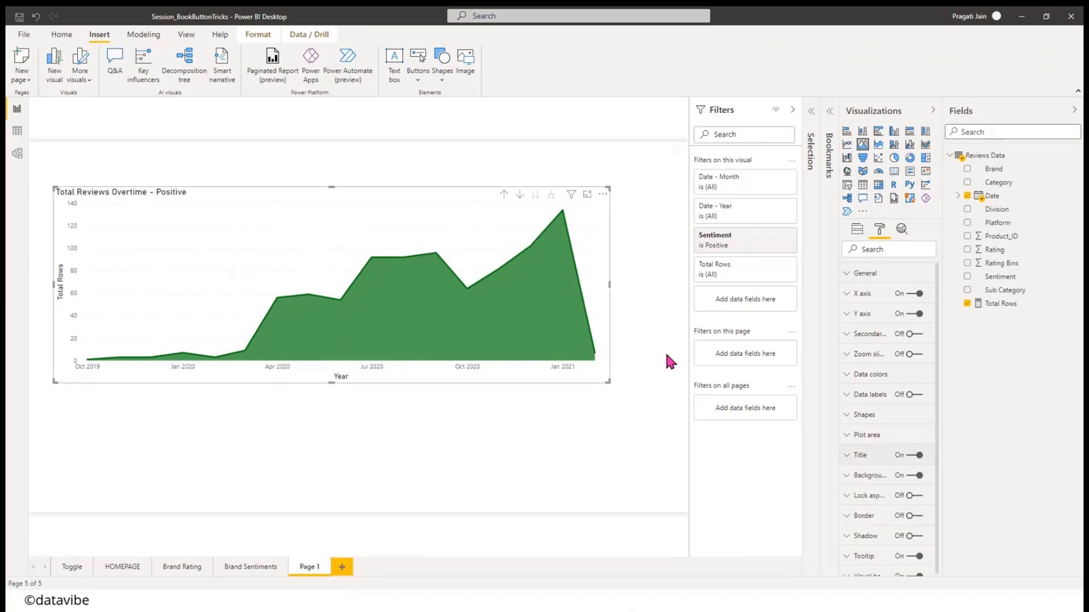
pyautogui.click(914, 516)
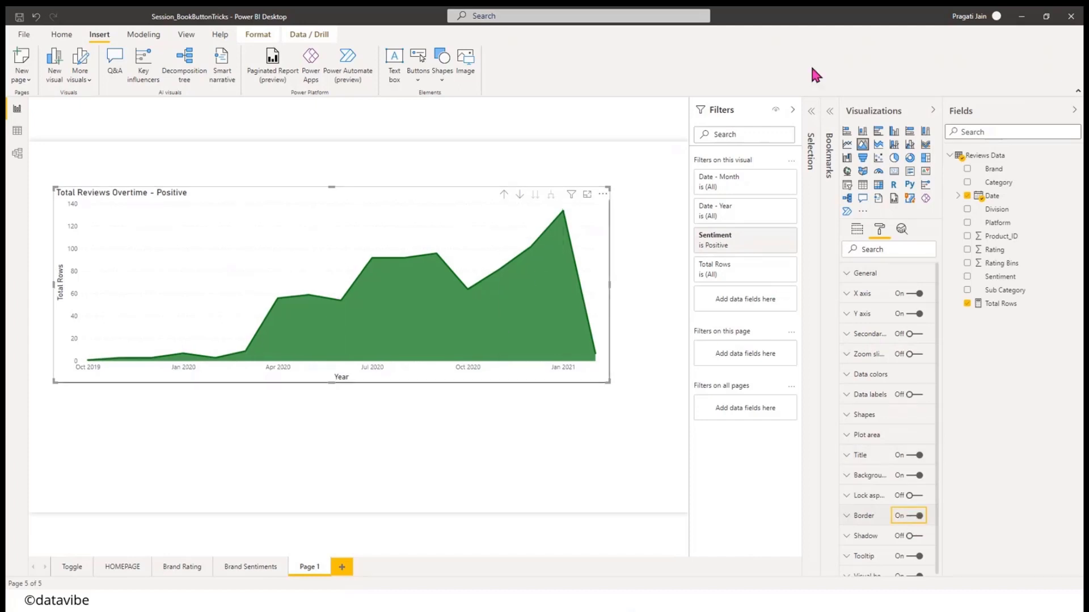
# - Collapse the Fields pane and shorten the area chart from its lower edge to free space beneath it
pyautogui.click(792, 109)
pyautogui.click(793, 114)
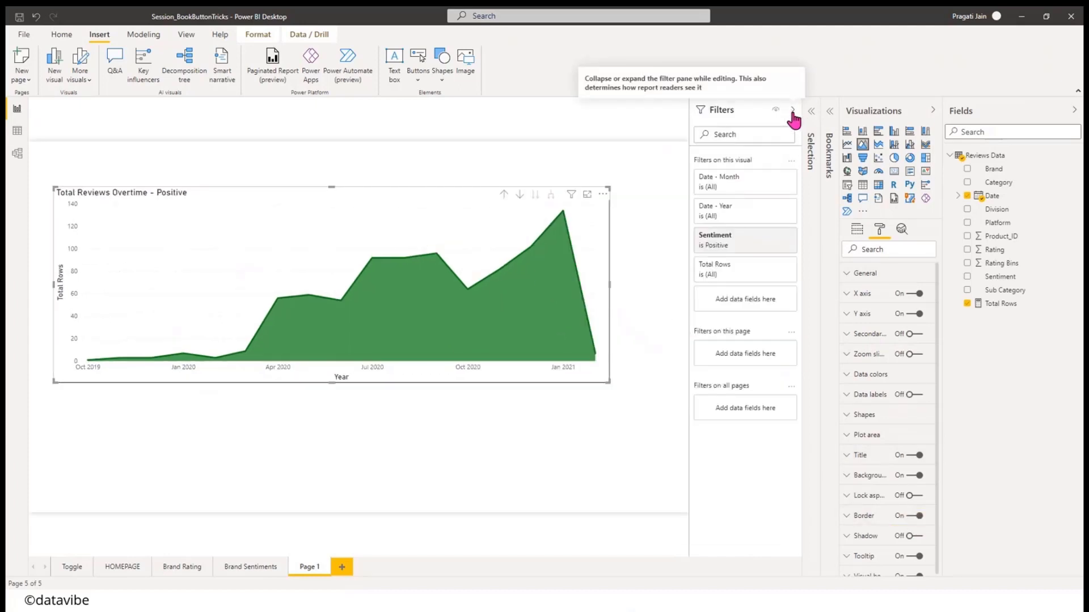
pyautogui.click(1074, 111)
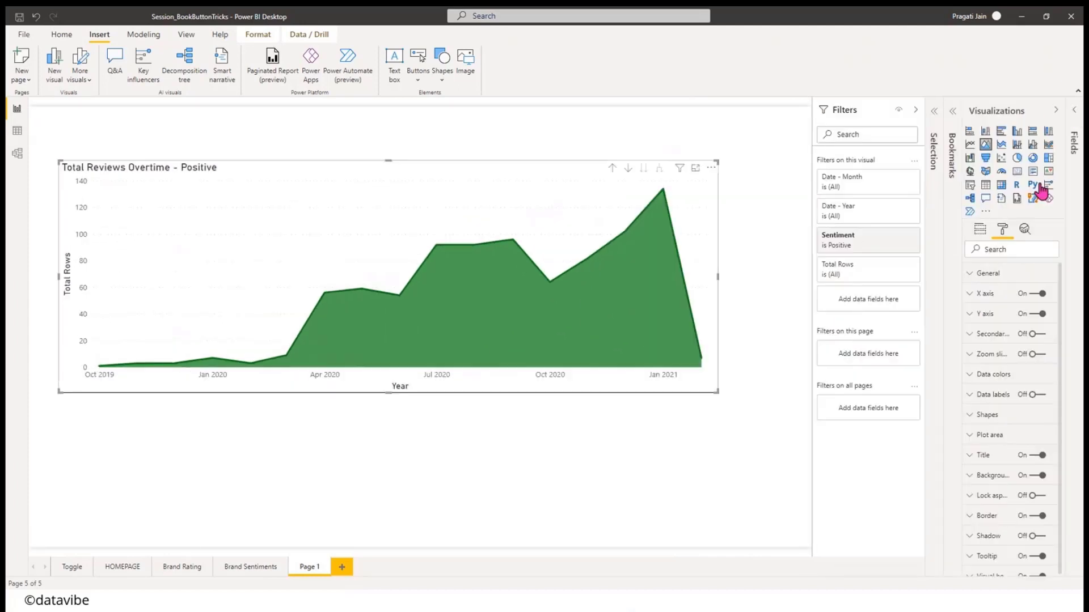
pyautogui.click(979, 229)
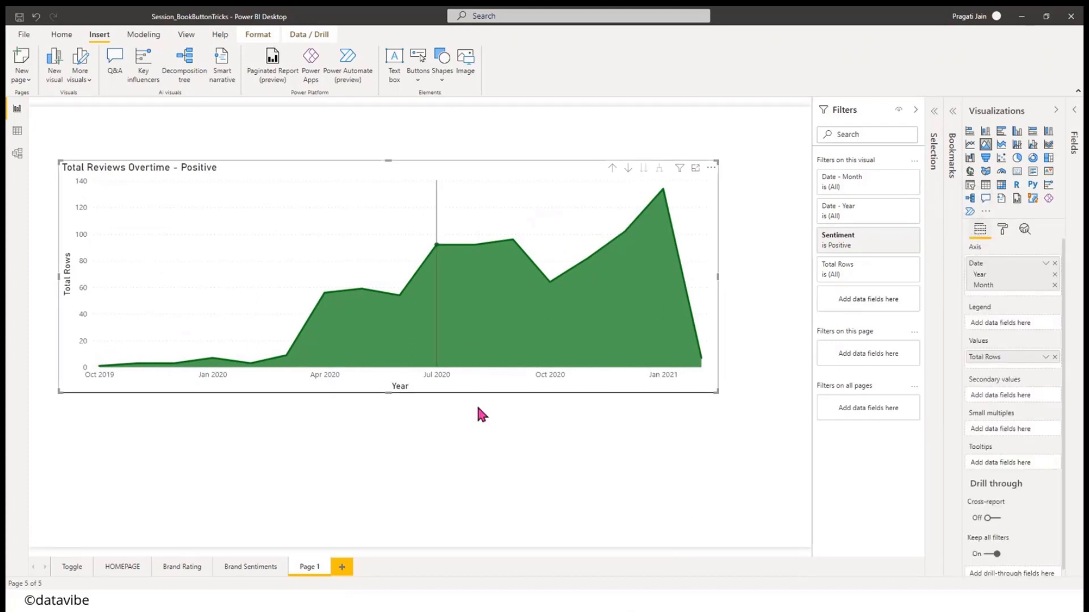
pyautogui.moveTo(385, 390); pyautogui.dragTo(370, 306)
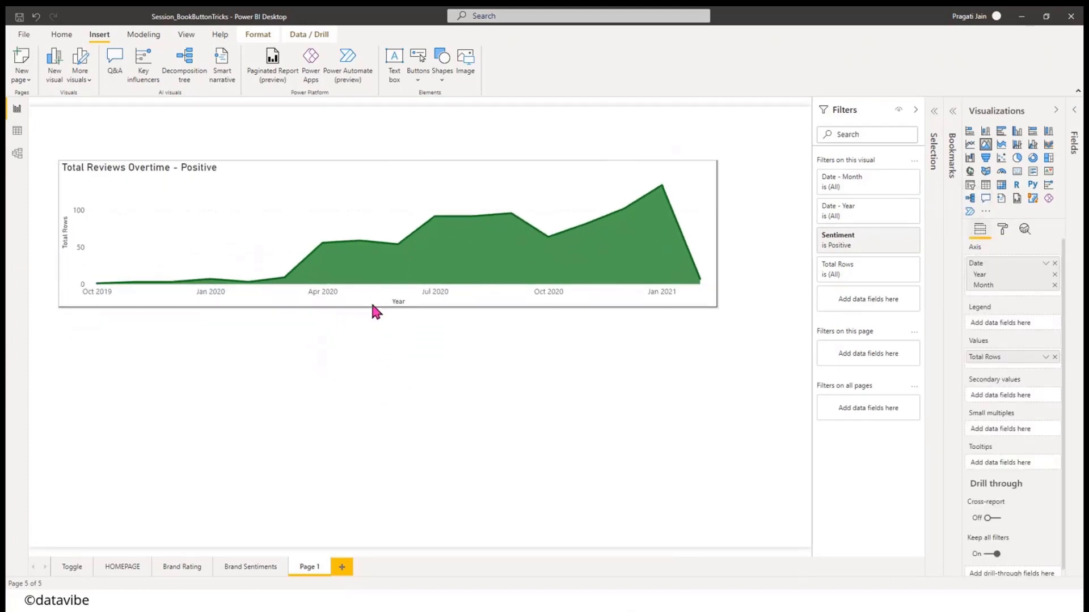
# - Look at the Toggle page's label button and line chart, and return to Page 1
pyautogui.click(67, 569)
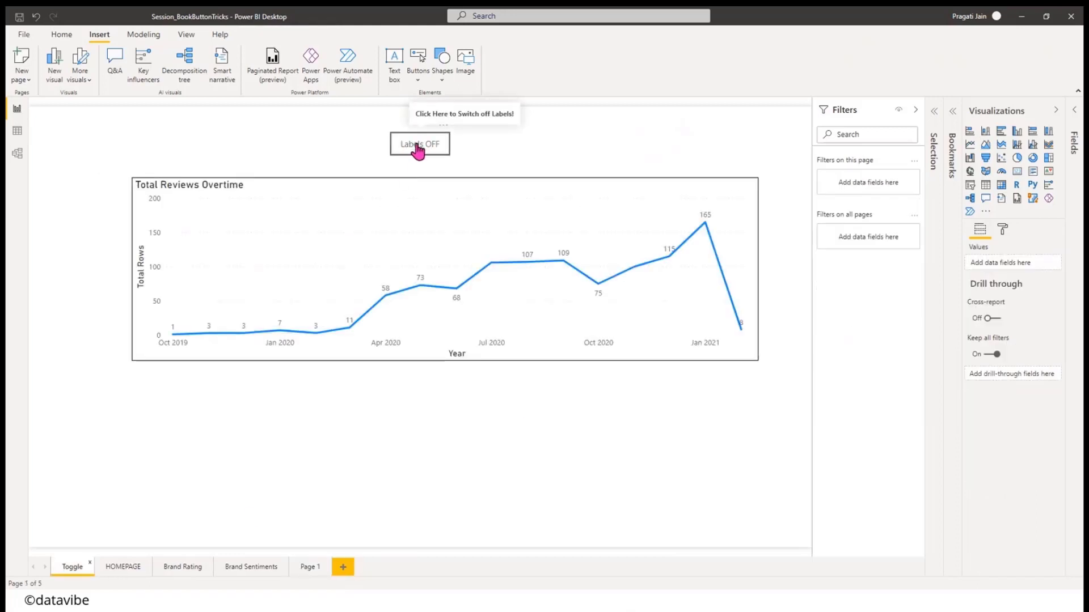
pyautogui.click(300, 567)
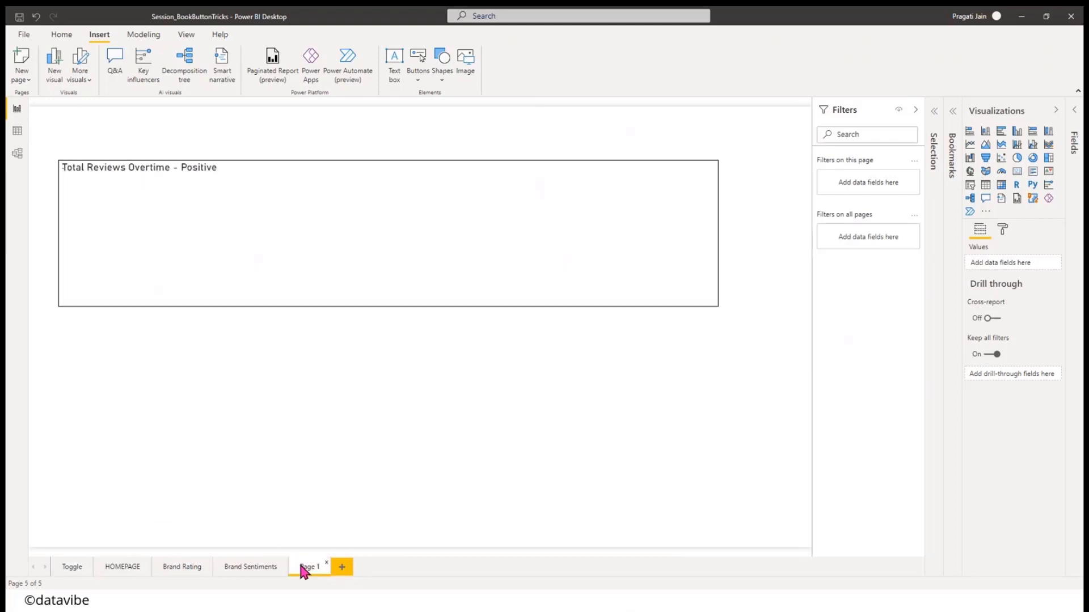
# - Move the Positive area chart closer to the page's upper edge and place a duplicate of it directly below
pyautogui.click(397, 172)
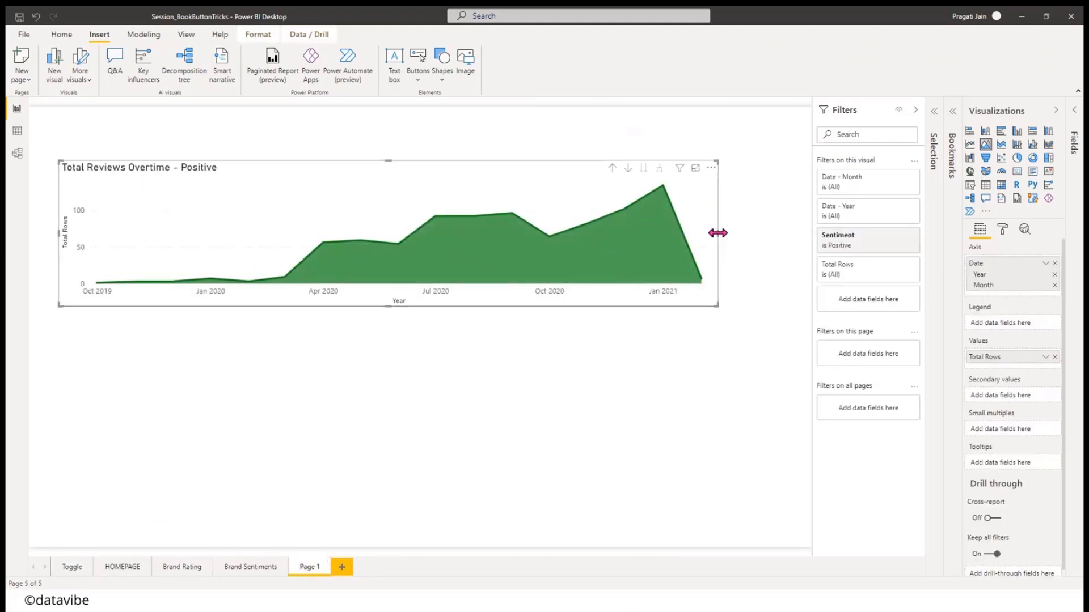
pyautogui.moveTo(355, 166); pyautogui.dragTo(344, 139)
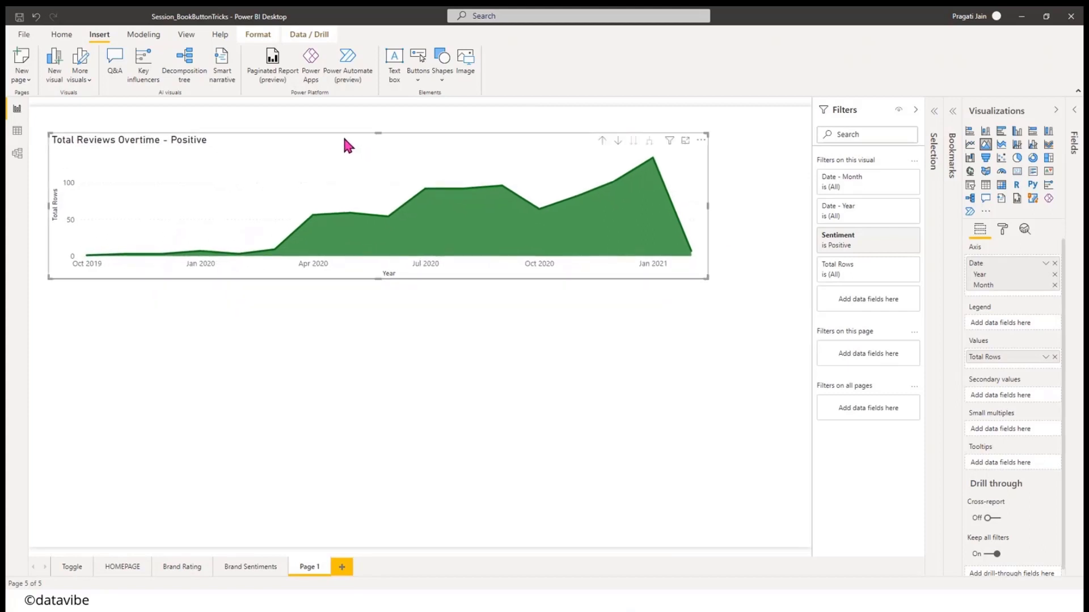
pyautogui.hotkey('ctrl', 'v')
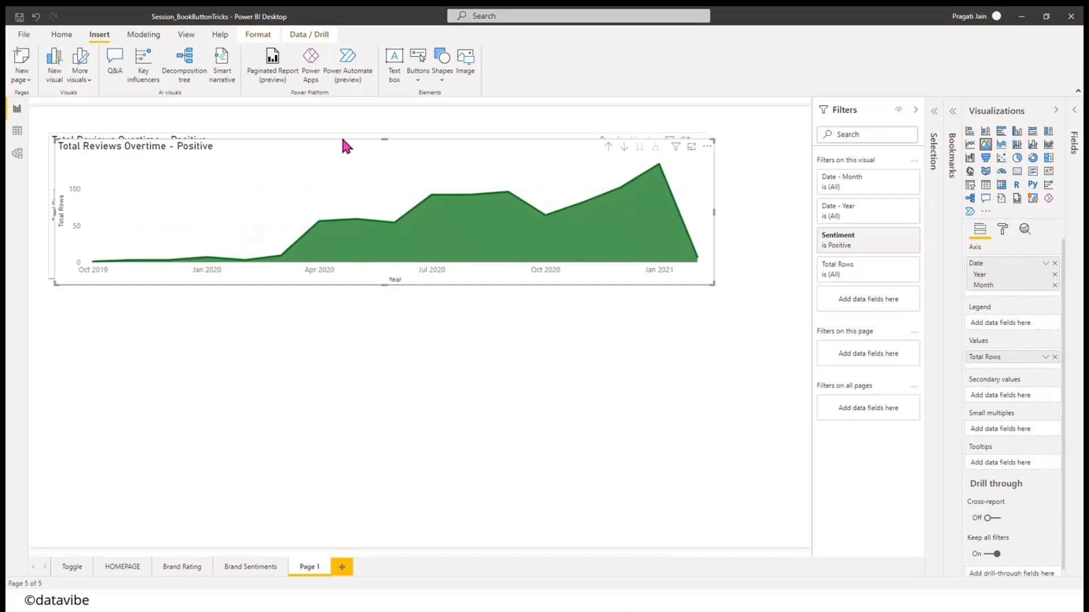
pyautogui.moveTo(379, 225); pyautogui.dragTo(349, 310)
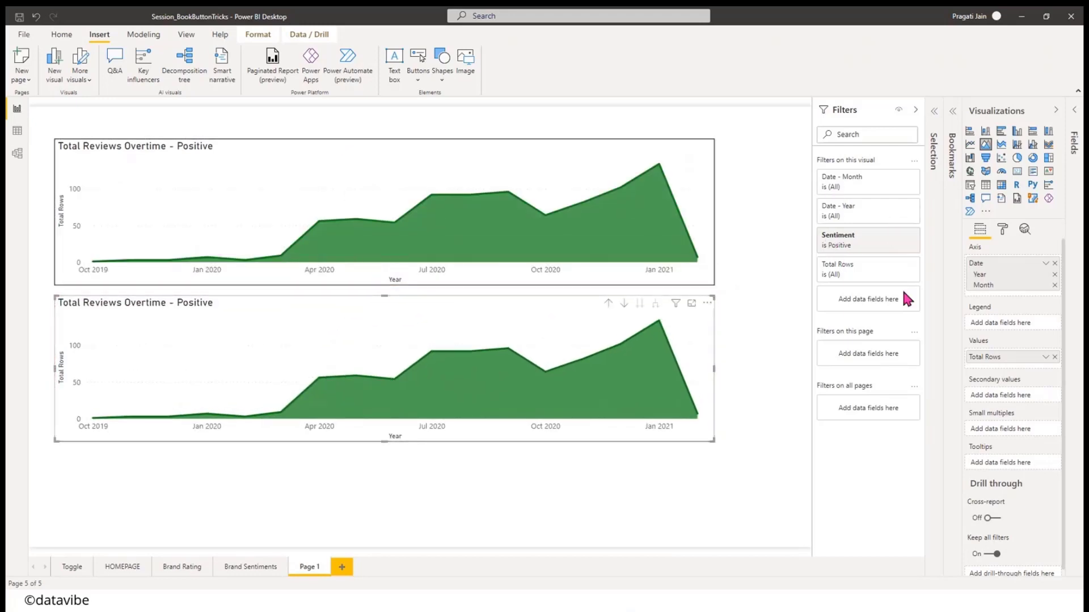
# - Change the duplicate chart's Sentiment filter to Neutral only
pyautogui.click(884, 235)
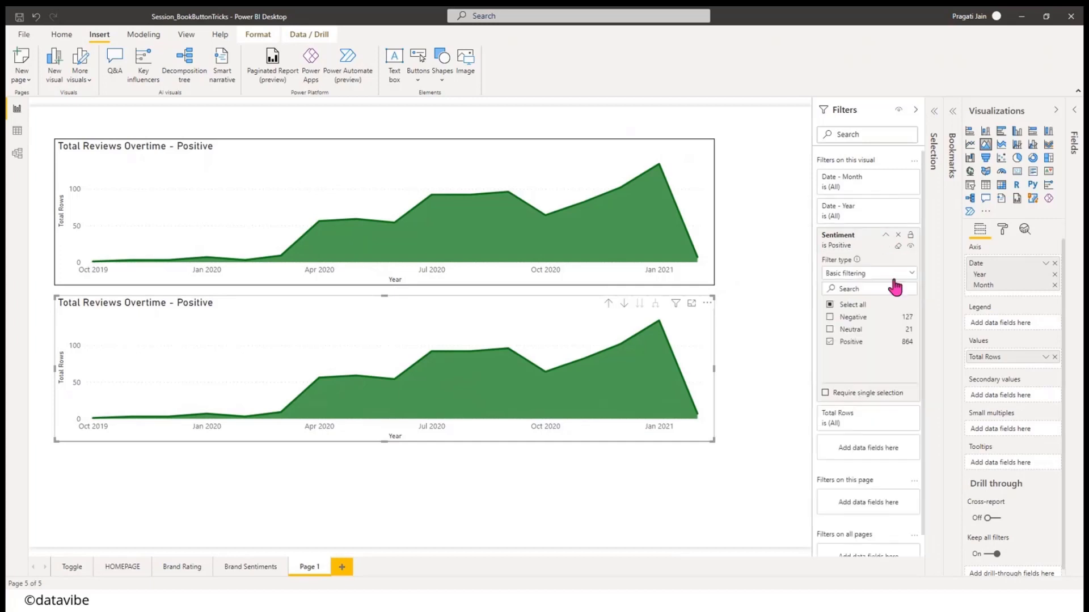
pyautogui.click(830, 329)
pyautogui.click(831, 342)
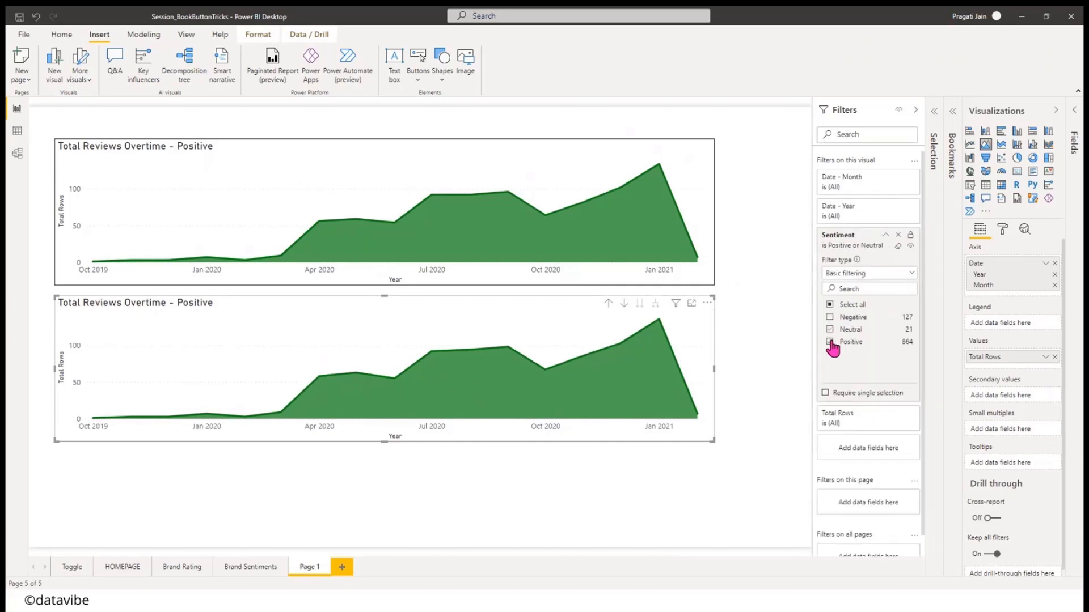
pyautogui.click(885, 235)
# - Retitle the lower area chart "Total Reviews Overtime - Neutral"
pyautogui.click(1003, 229)
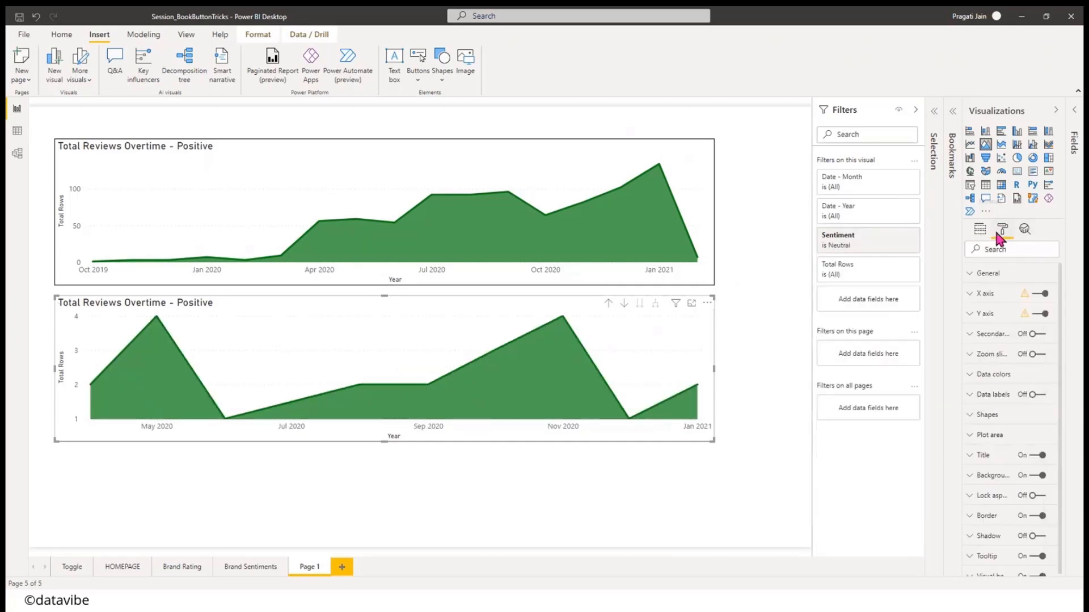
pyautogui.click(985, 463)
pyautogui.click(998, 488)
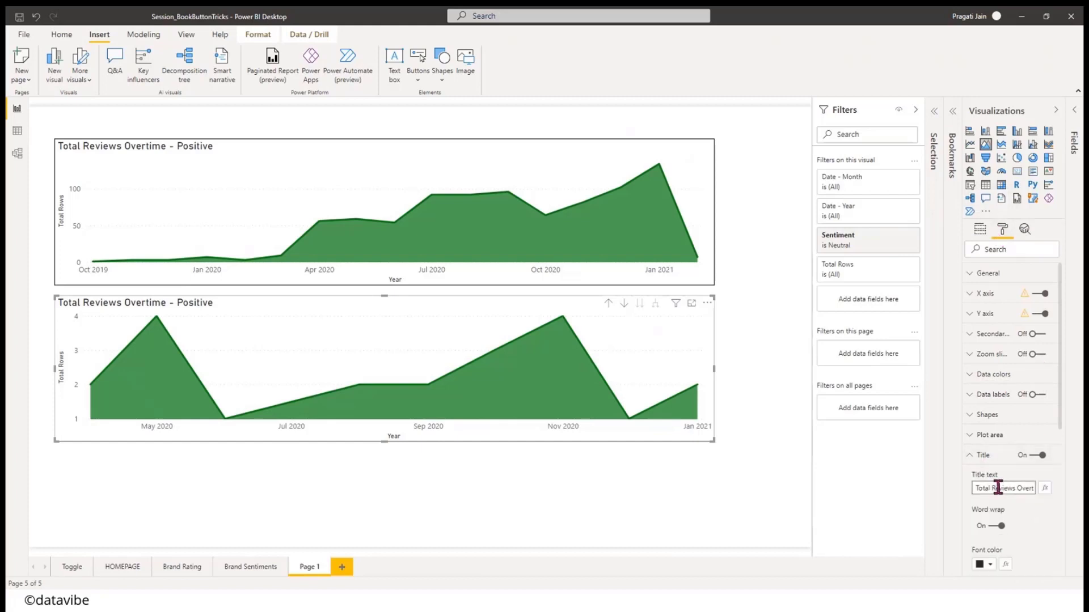
pyautogui.press('Right')
pyautogui.press('Right')
pyautogui.press('Right')
pyautogui.press('Right')
pyautogui.press('Right')
pyautogui.press('Right')
pyautogui.press('Right')
pyautogui.press('Right')
pyautogui.press('Right')
pyautogui.press('Right')
pyautogui.press('Right')
pyautogui.press('Right')
pyautogui.press('Right')
pyautogui.press('Right')
pyautogui.press('Right')
pyautogui.press('Right')
pyautogui.press('Right')
pyautogui.press('Right')
pyautogui.press('Right')
pyautogui.press('Right')
pyautogui.press('BackSpace')
pyautogui.press('BackSpace')
pyautogui.press('BackSpace')
pyautogui.press('BackSpace')
pyautogui.press('BackSpace')
pyautogui.press('BackSpace')
pyautogui.press('BackSpace')
pyautogui.write('Neutral')
# - Recolour the Neutral chart's Total Rows data gold from the recent colors
pyautogui.click(992, 374)
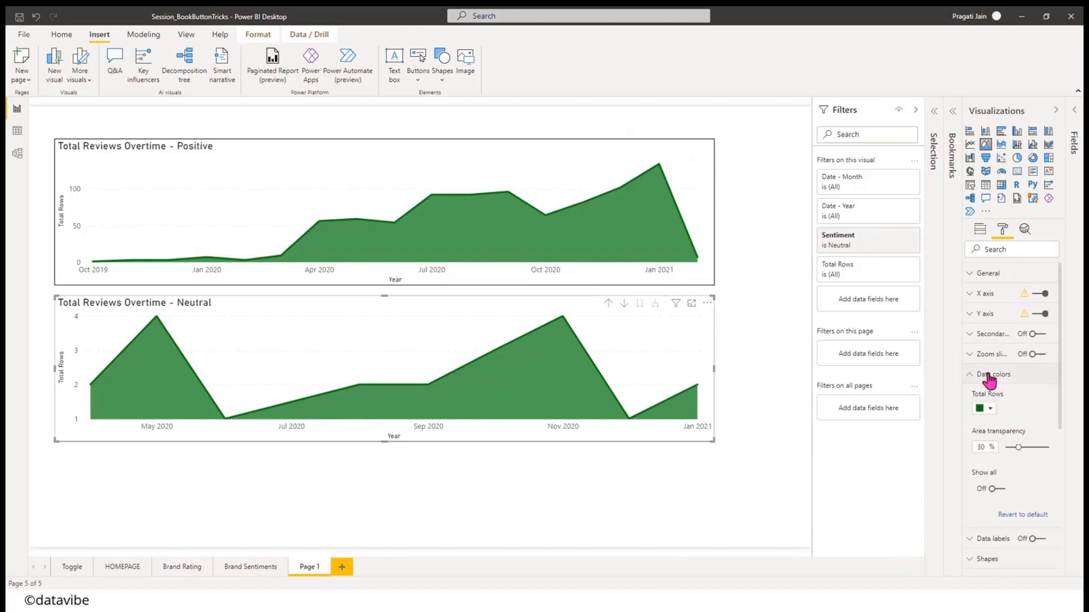
pyautogui.click(992, 409)
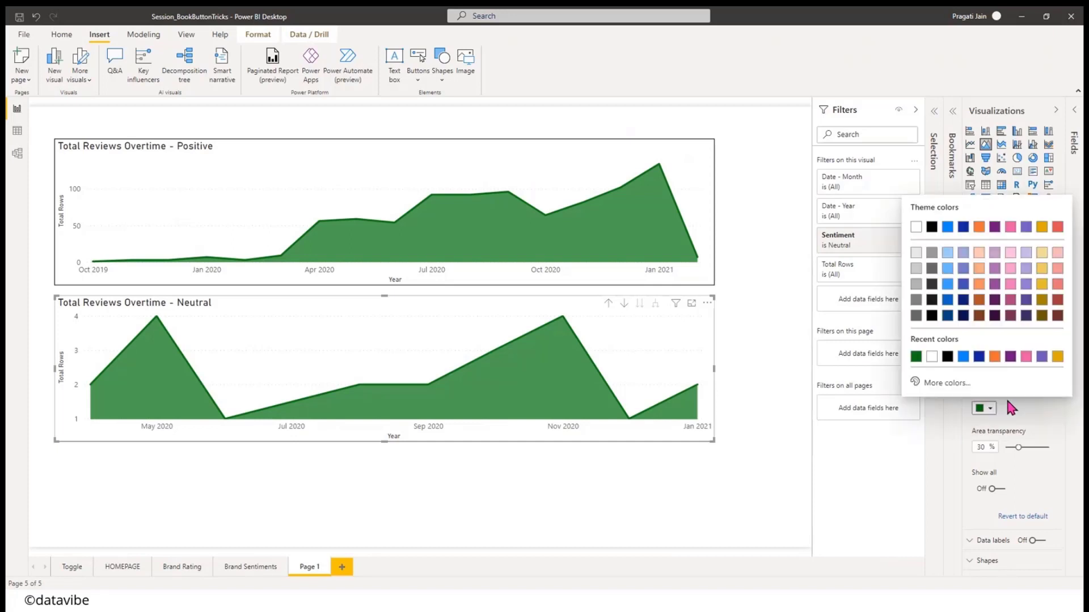
pyautogui.click(1058, 366)
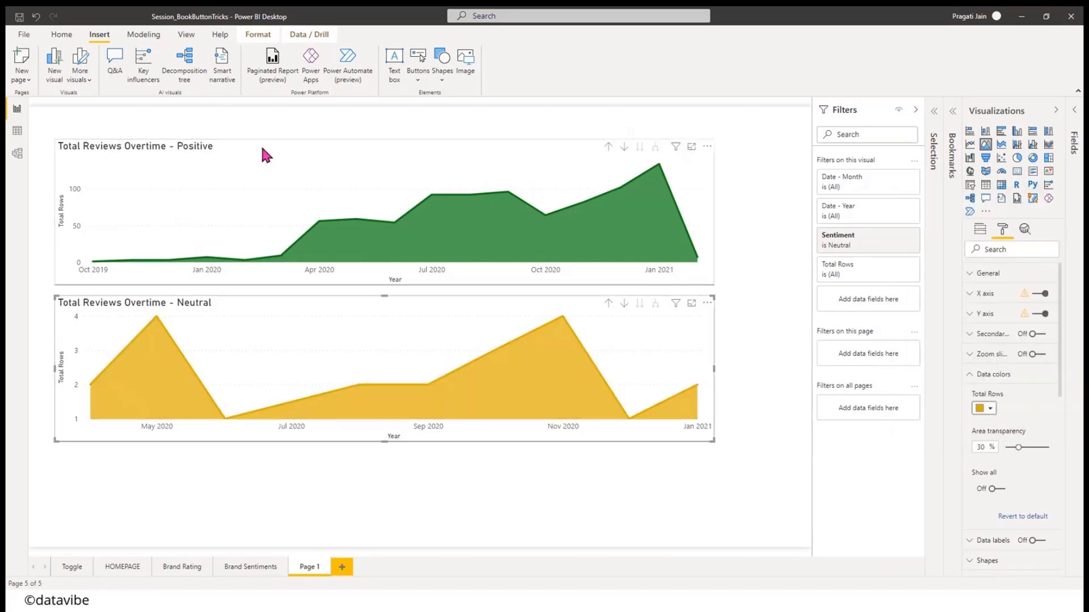
# - Move the Positive and Neutral charts up toward the page's upper-left corner and place a duplicate of the Neutral chart beneath them
pyautogui.moveTo(260, 142); pyautogui.dragTo(244, 124)
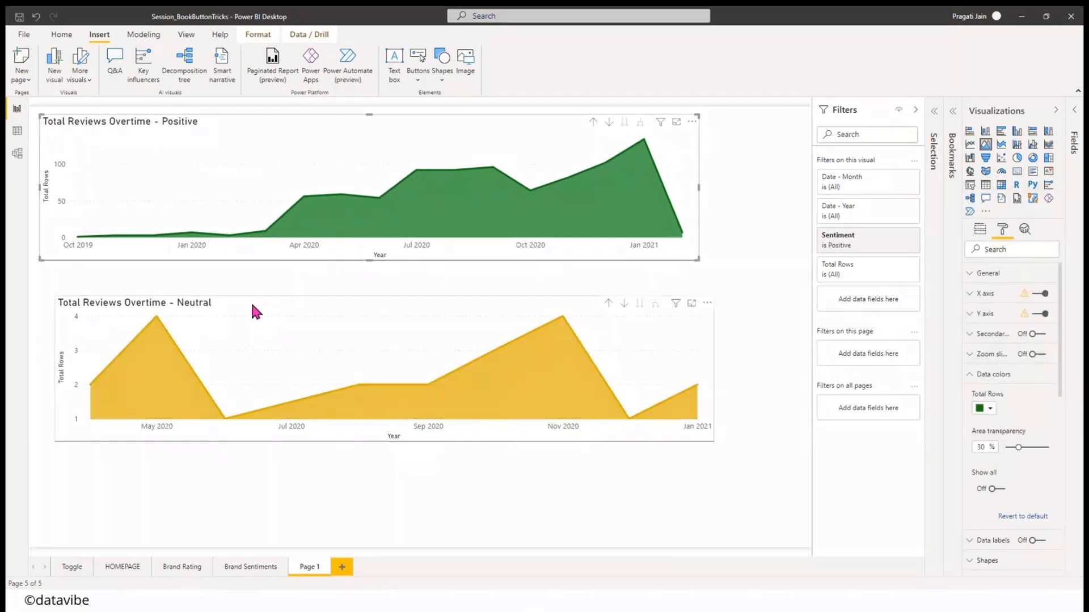
pyautogui.moveTo(256, 308); pyautogui.dragTo(238, 276)
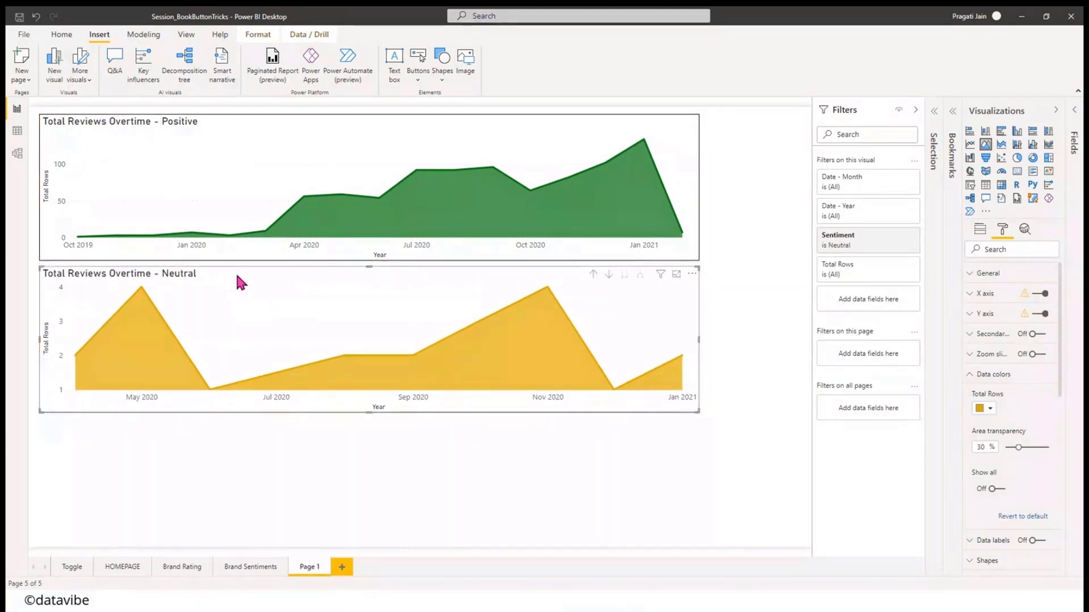
pyautogui.hotkey('ctrl', 'c')
pyautogui.hotkey('ctrl', 'v')
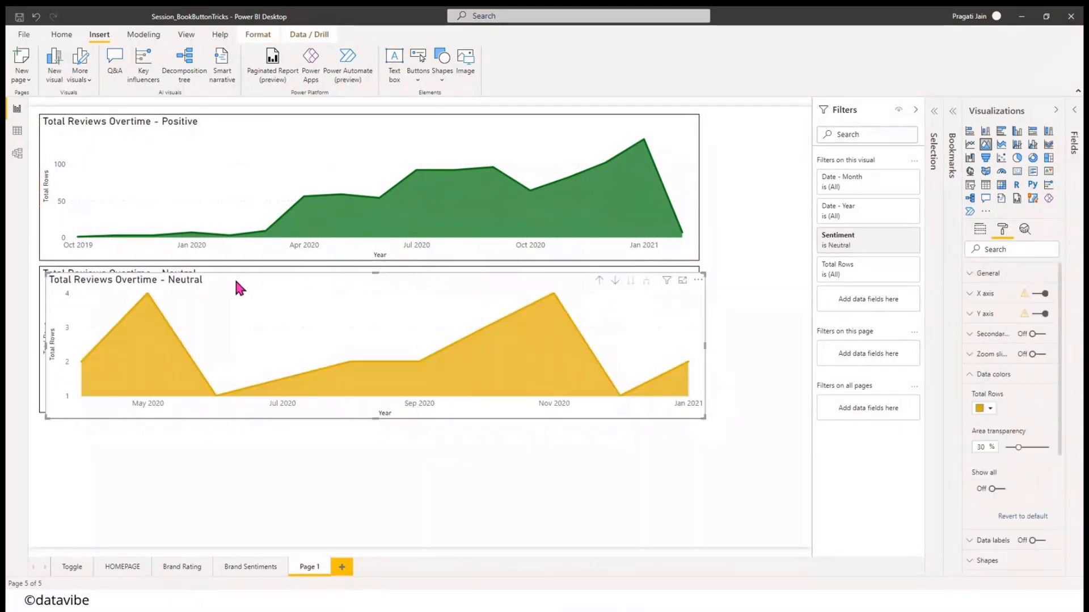
pyautogui.moveTo(235, 275); pyautogui.dragTo(227, 447)
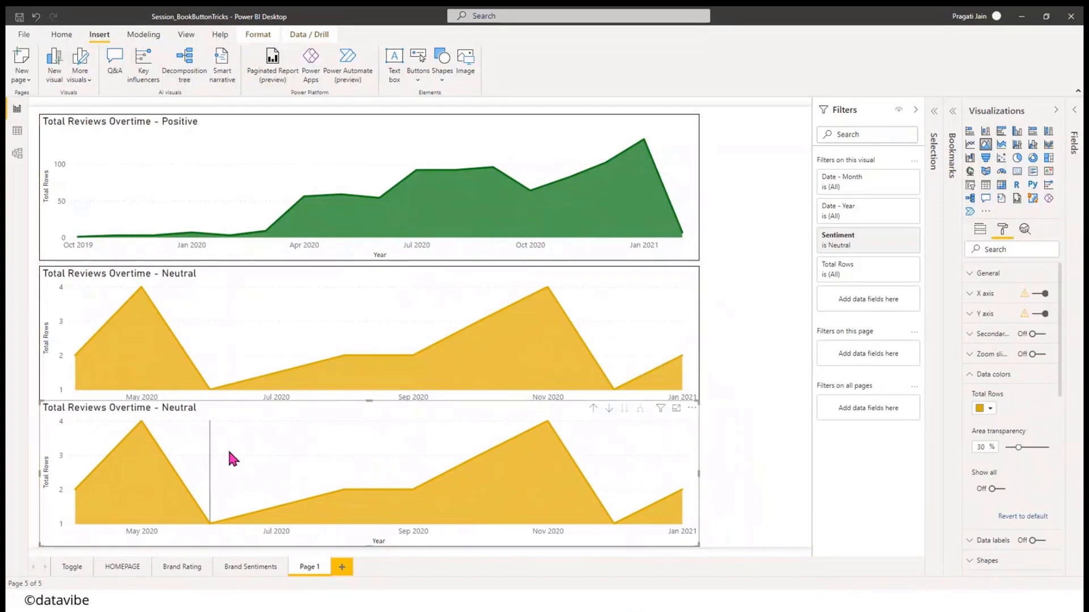
# - Nudge the Positive and Neutral charts upward so all three area charts stack edge to edge without overlapping
pyautogui.click(231, 129)
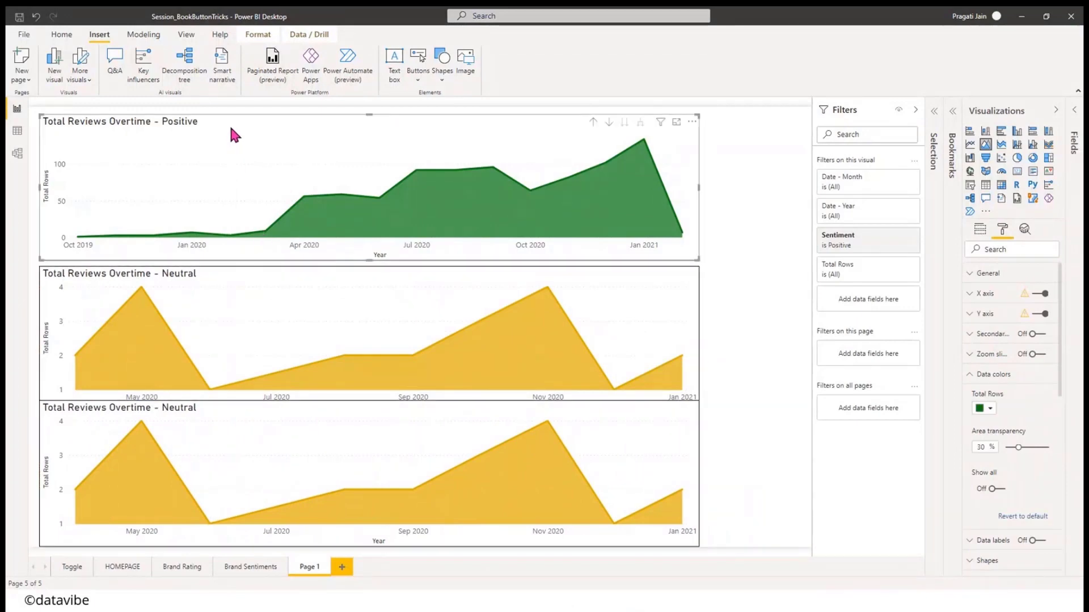
pyautogui.click(236, 284)
pyautogui.press('Up')
pyautogui.press('Up')
pyautogui.press('Up')
pyautogui.press('Up')
pyautogui.press('Up')
pyautogui.press('Up')
pyautogui.press('Up')
pyautogui.press('Up')
pyautogui.press('Up')
pyautogui.press('Up')
pyautogui.press('Up')
pyautogui.press('Up')
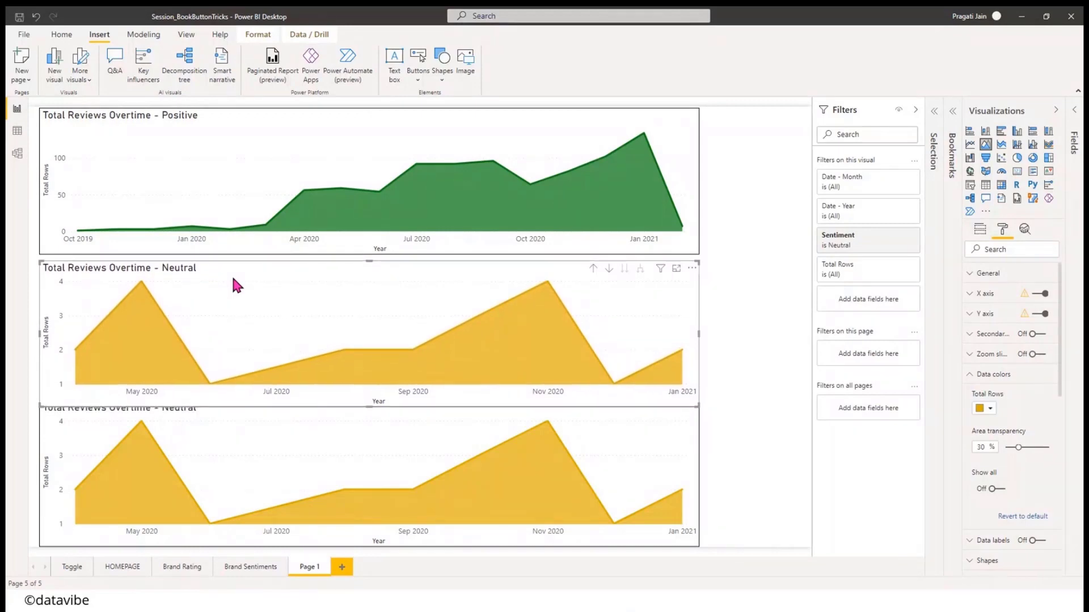
pyautogui.press('Up')
pyautogui.press('Up')
pyautogui.press('Up')
pyautogui.press('Up')
pyautogui.press('Up')
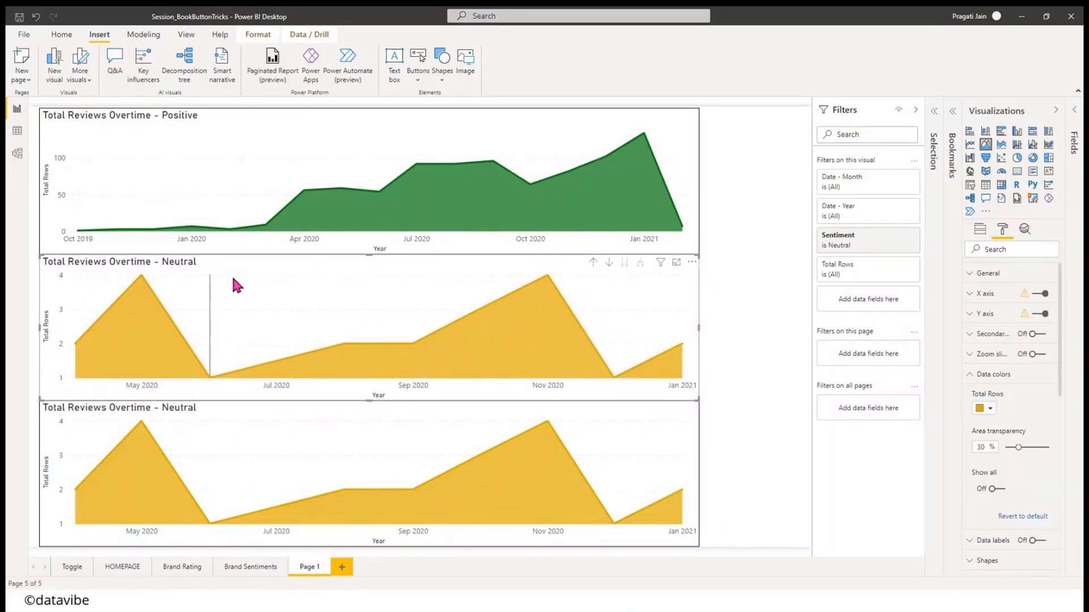
# - Change the bottom duplicate chart's Sentiment filter to Negative only
pyautogui.click(379, 408)
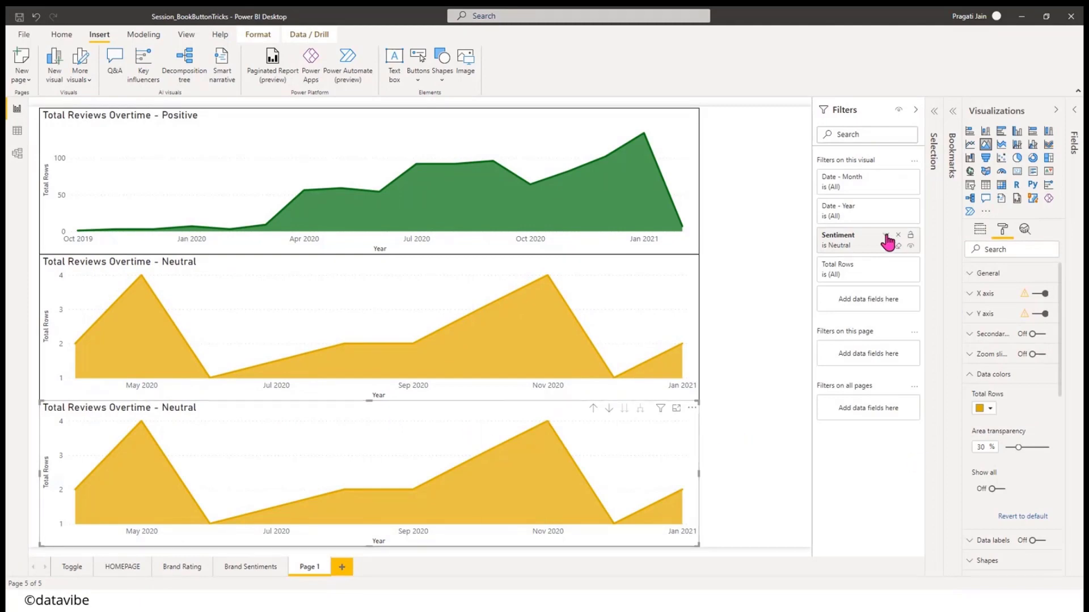
pyautogui.click(886, 237)
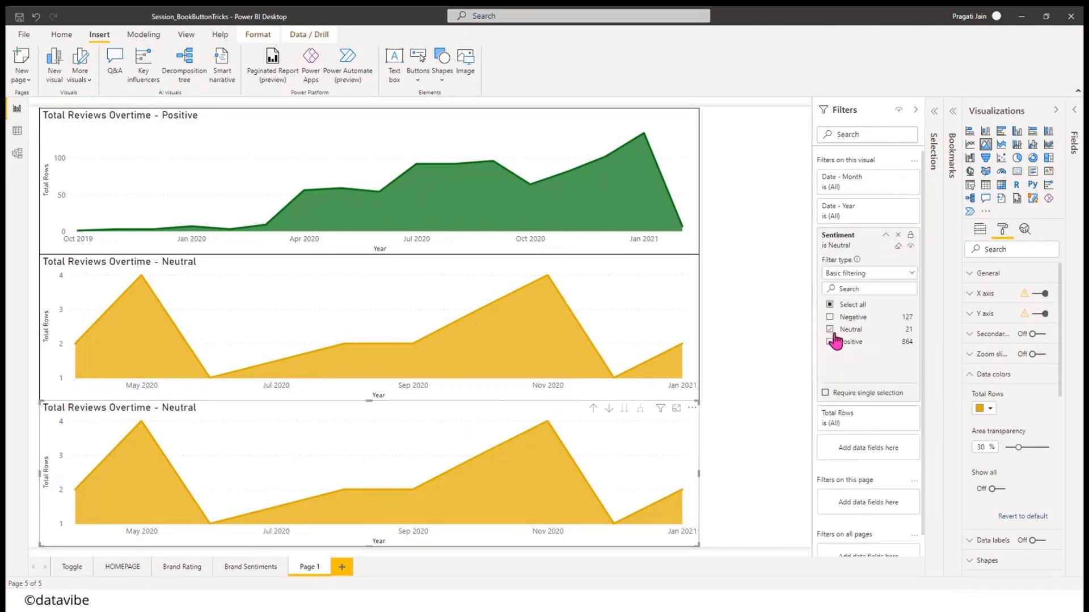
pyautogui.click(830, 318)
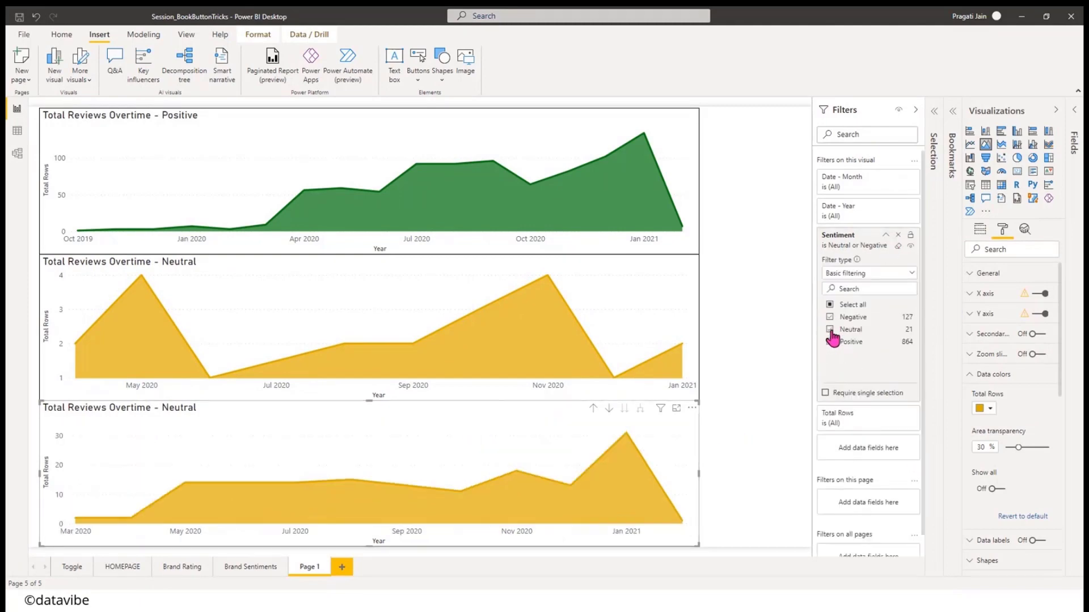
pyautogui.click(885, 235)
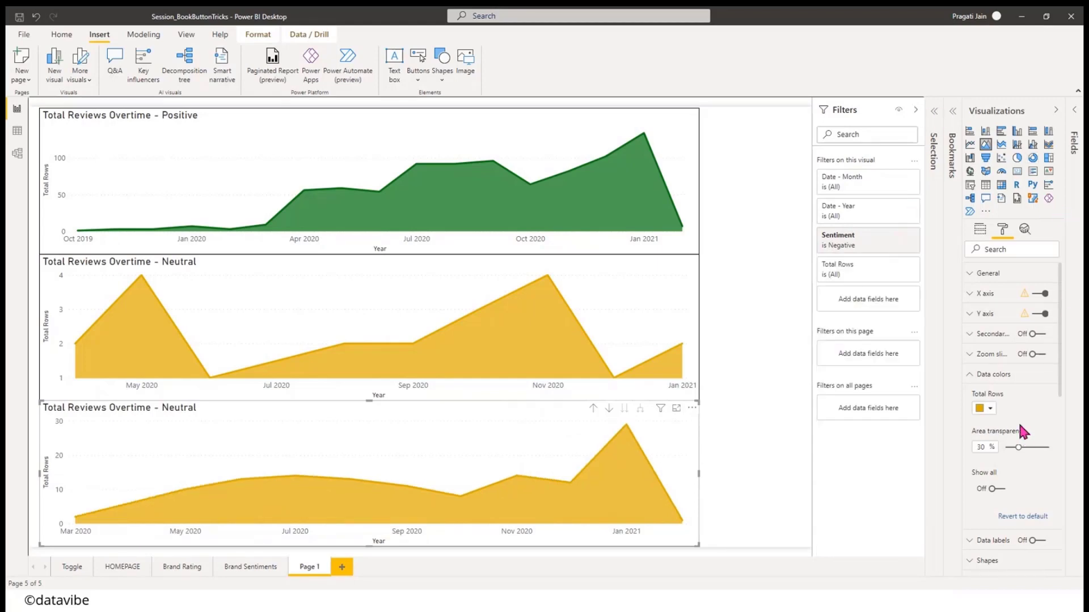
# - Recolour the bottom chart's Total Rows data red, #D90000, with a custom color
pyautogui.click(990, 409)
pyautogui.click(927, 385)
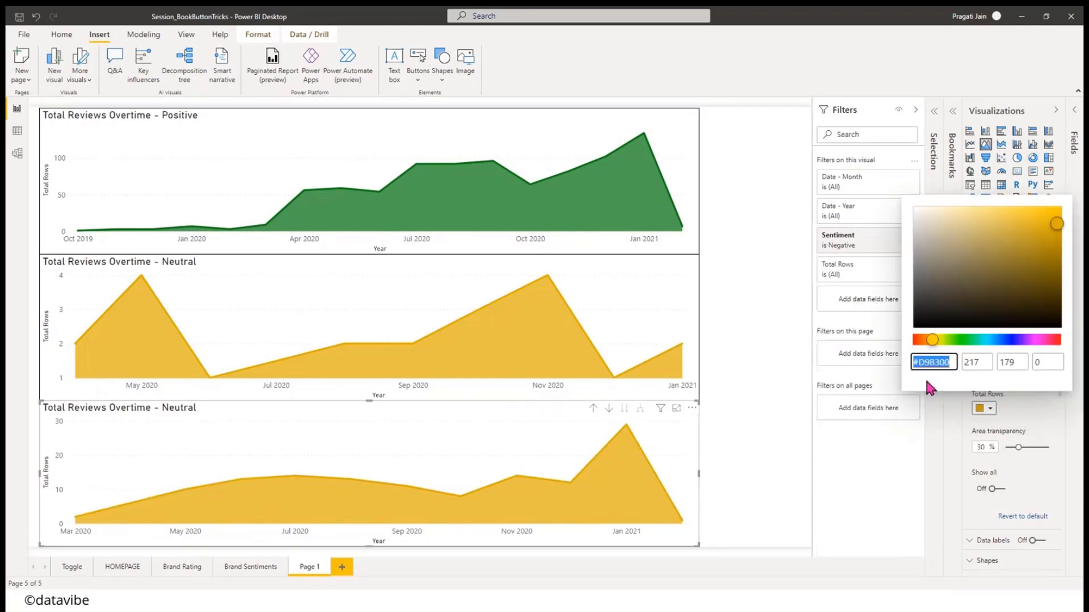
pyautogui.moveTo(933, 341); pyautogui.dragTo(1061, 342)
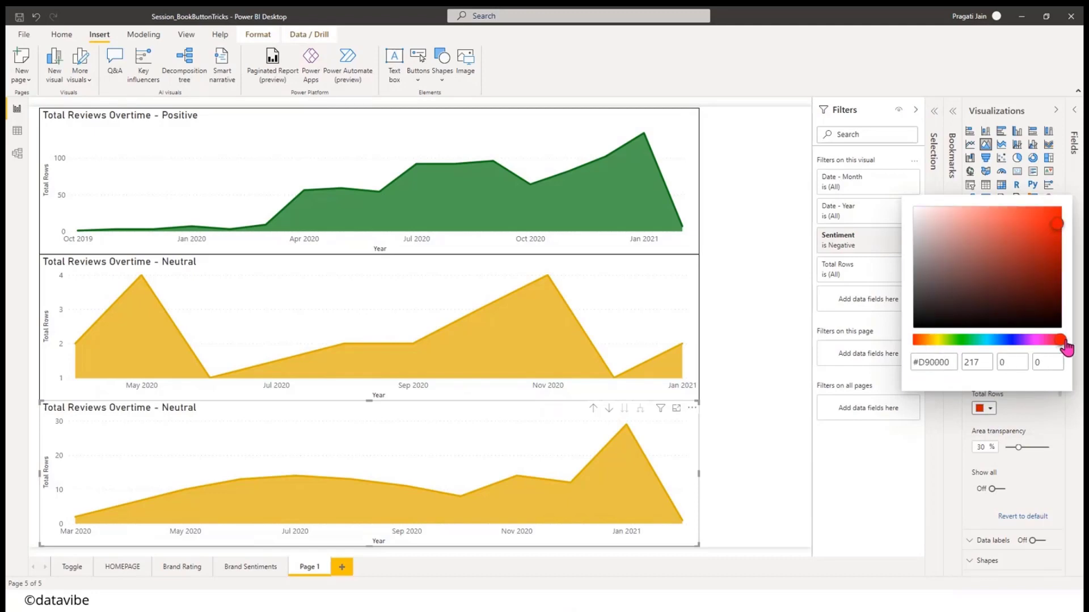
pyautogui.click(1029, 429)
# - Retitle the bottom area chart "Total Reviews Overtime - Negative"
pyautogui.click(975, 374)
pyautogui.click(984, 456)
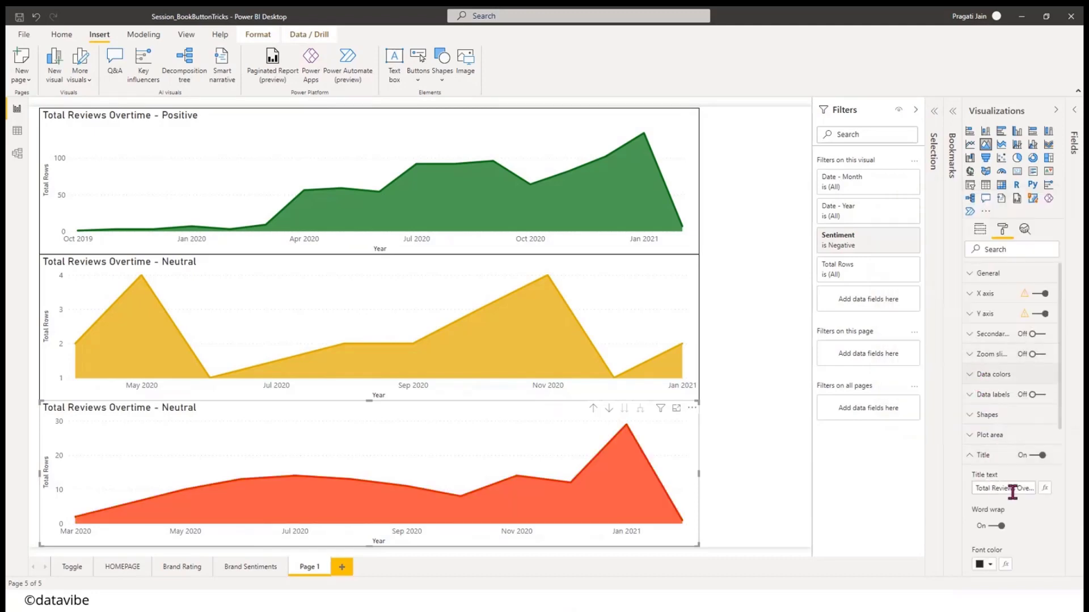
pyautogui.click(1012, 488)
pyautogui.press('End')
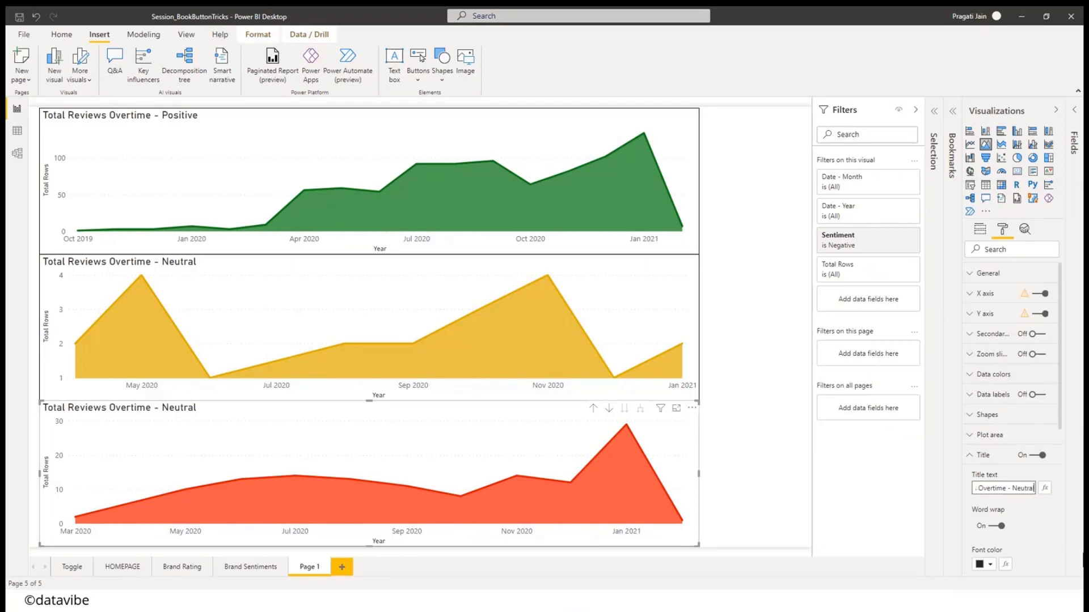
pyautogui.press('BackSpace')
pyautogui.press('BackSpace')
pyautogui.press('BackSpace')
pyautogui.press('BackSpace')
pyautogui.press('BackSpace')
pyautogui.write('gative')
# - Collapse the Visualizations and Filters panes and deselect the chart to give the report canvas more room
pyautogui.click(1055, 110)
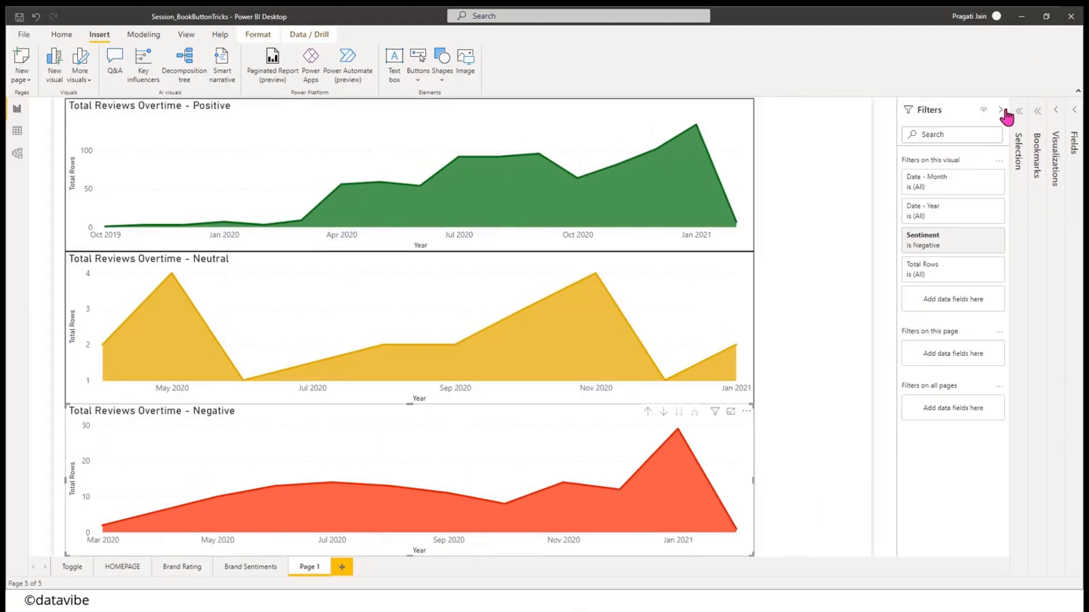
pyautogui.click(1001, 110)
pyautogui.click(843, 253)
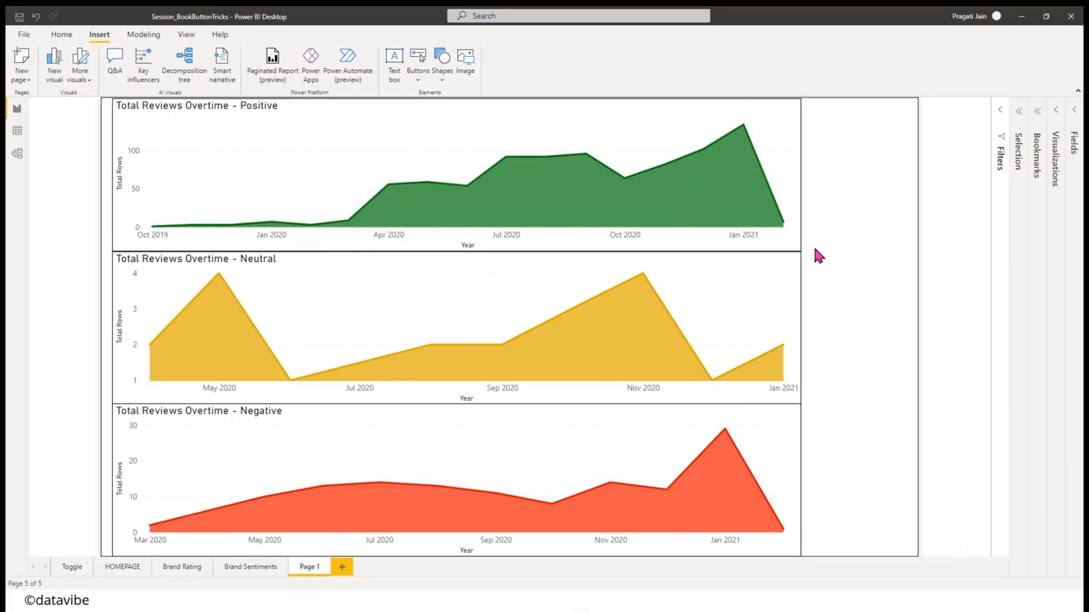
# - Insert the "positive" smiley image from the BookmarksInteractions > Dativerse folder onto the page
pyautogui.click(57, 35)
pyautogui.click(92, 36)
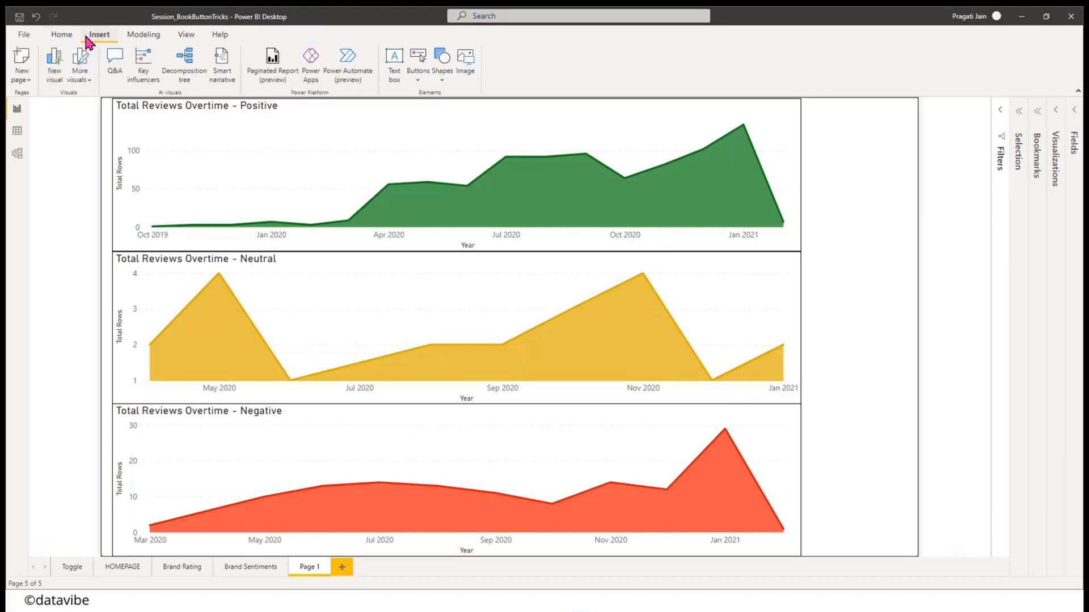
pyautogui.click(466, 73)
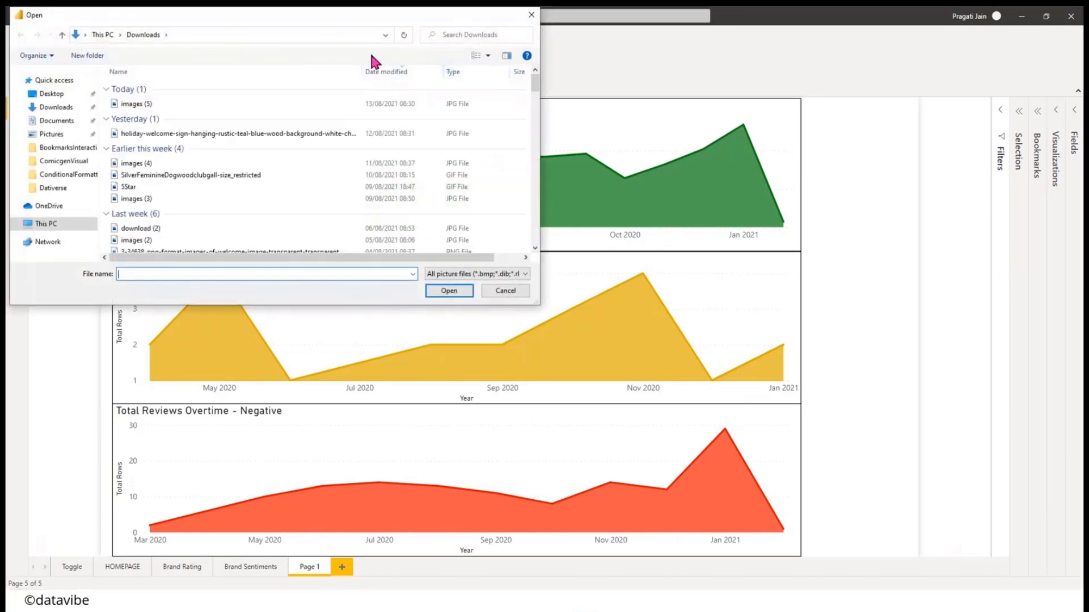
pyautogui.click(68, 146)
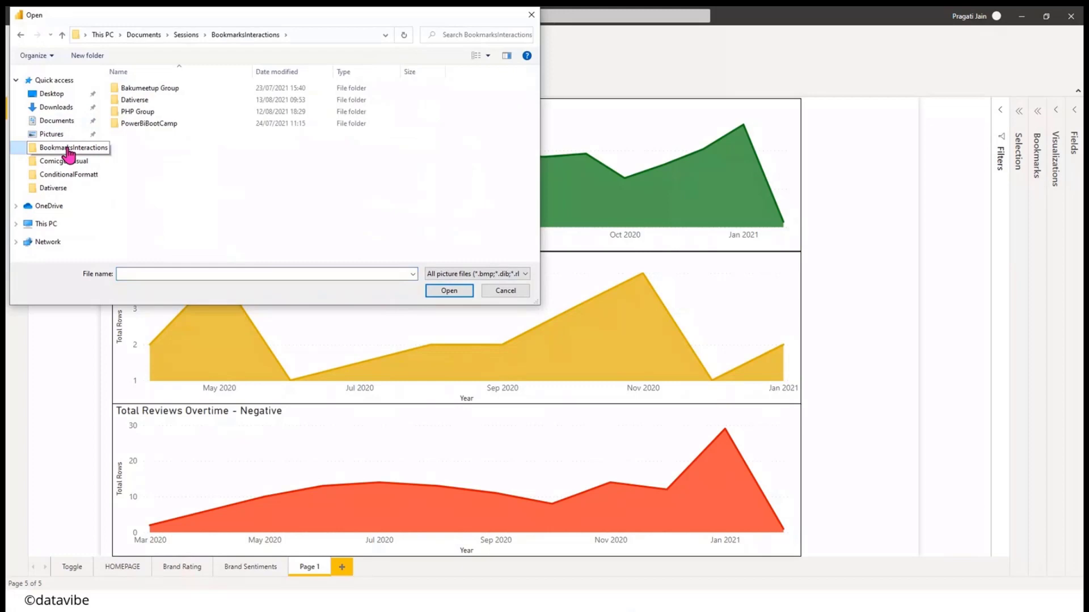
pyautogui.click(138, 101)
pyautogui.doubleClick(138, 100)
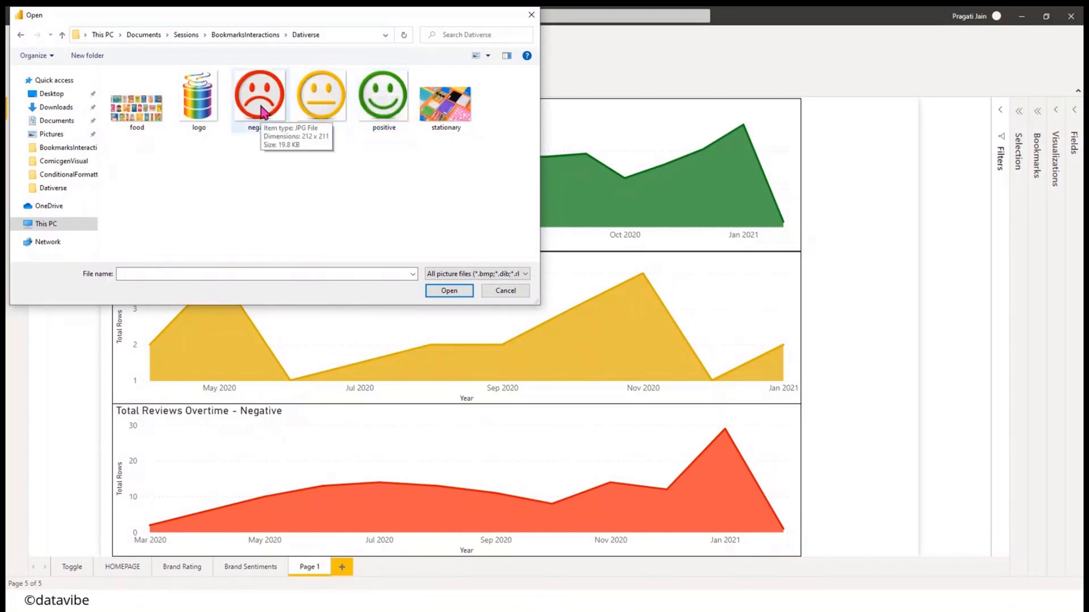
pyautogui.click(384, 114)
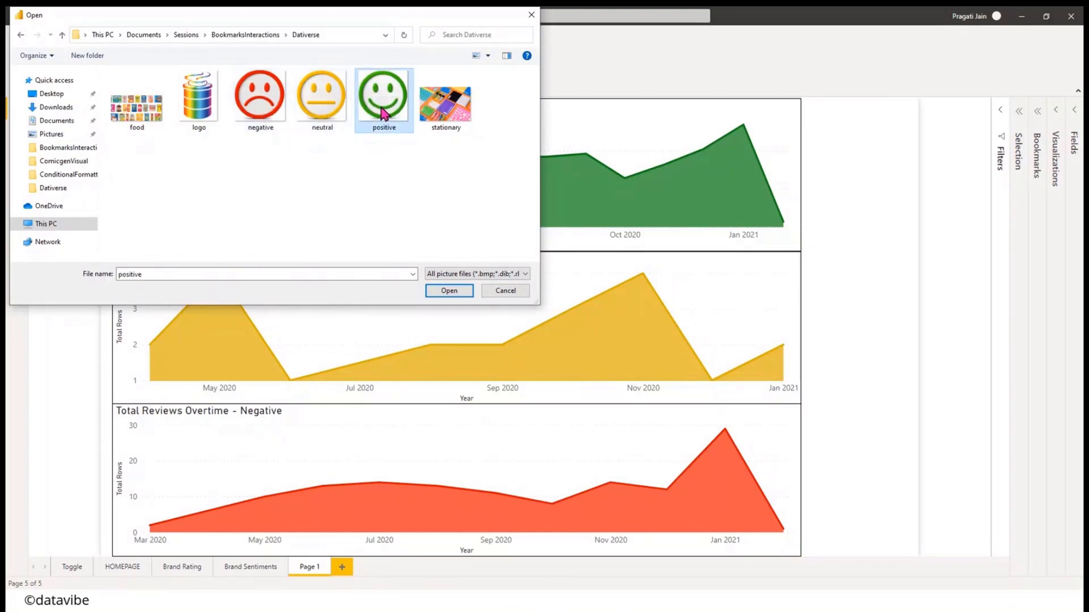
pyautogui.click(446, 289)
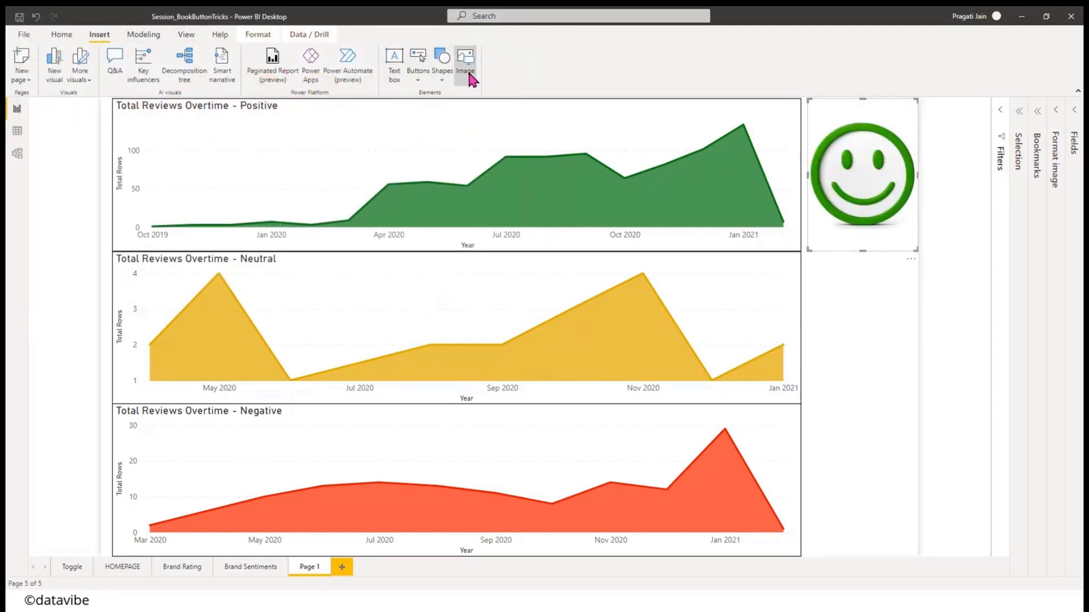
# - Insert the "neutral" and "negative" face images from the same folder below the positive one
pyautogui.click(465, 62)
pyautogui.click(321, 97)
pyautogui.click(462, 295)
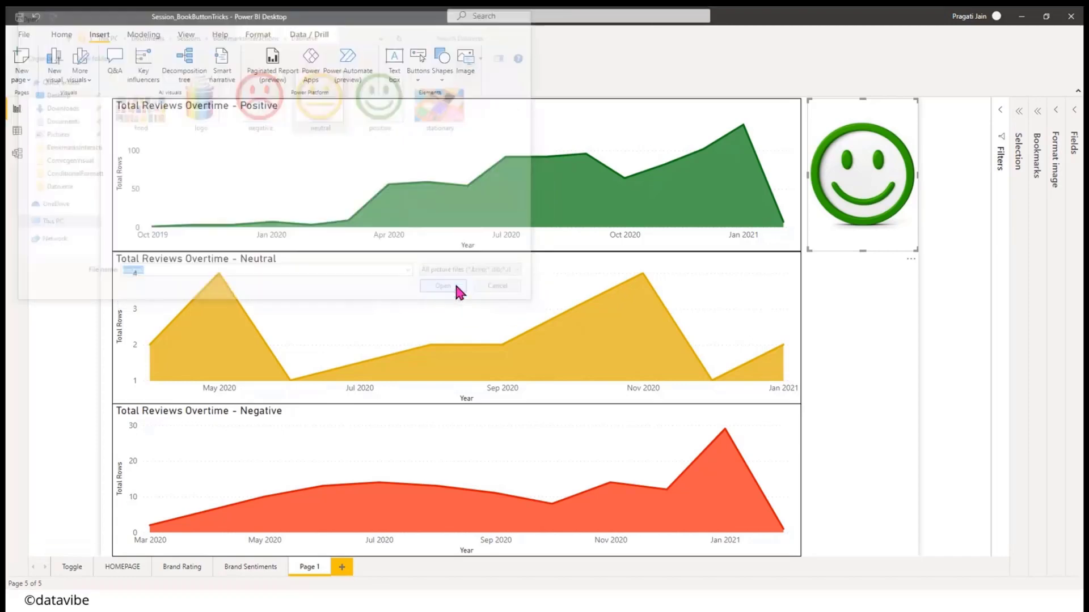
pyautogui.click(465, 63)
pyautogui.click(259, 97)
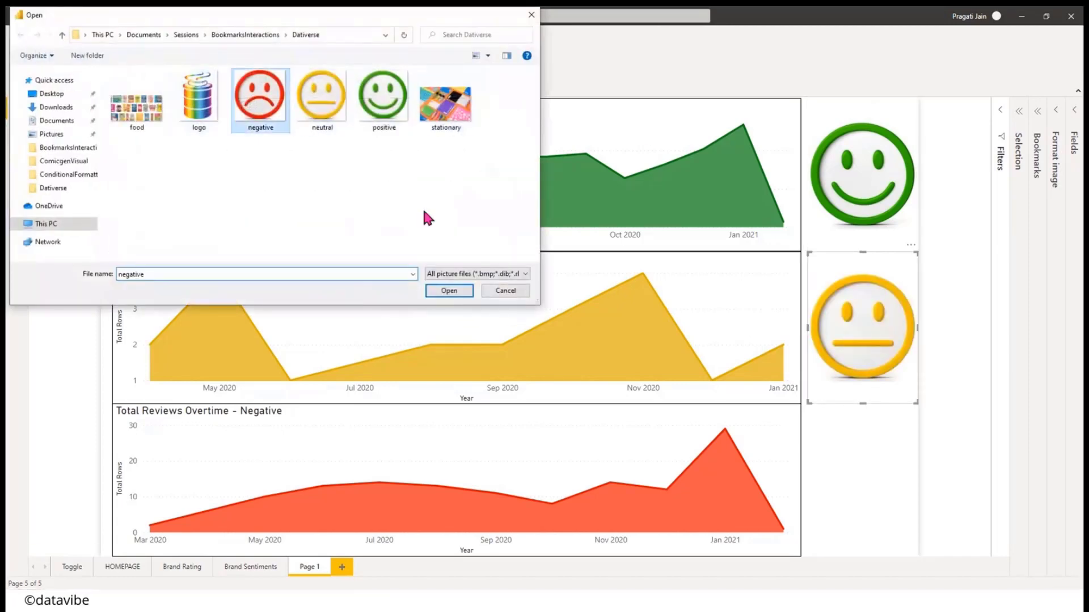
pyautogui.click(448, 290)
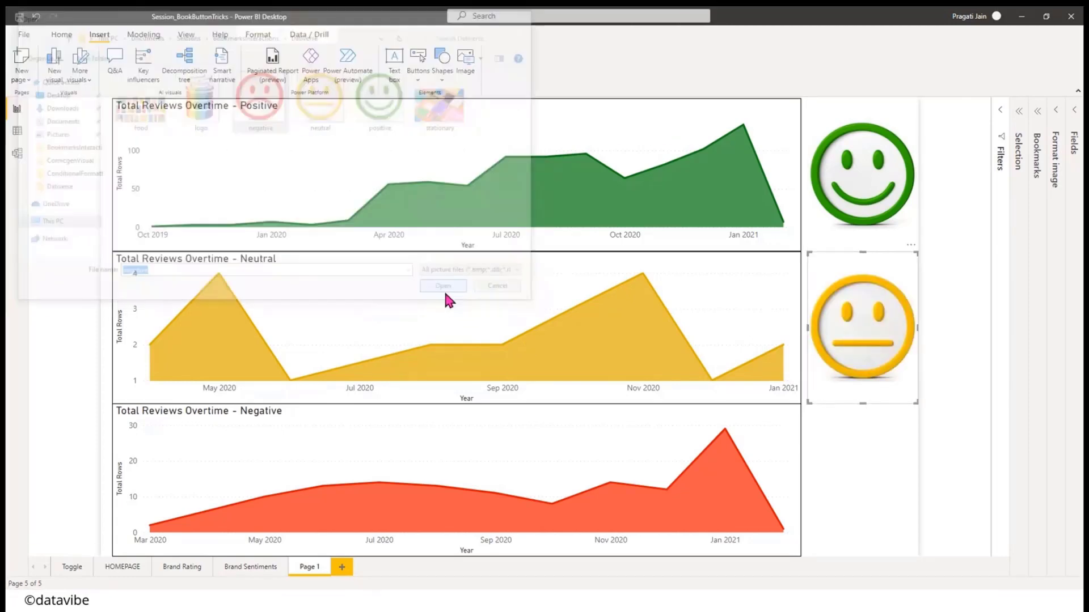
pyautogui.click(958, 299)
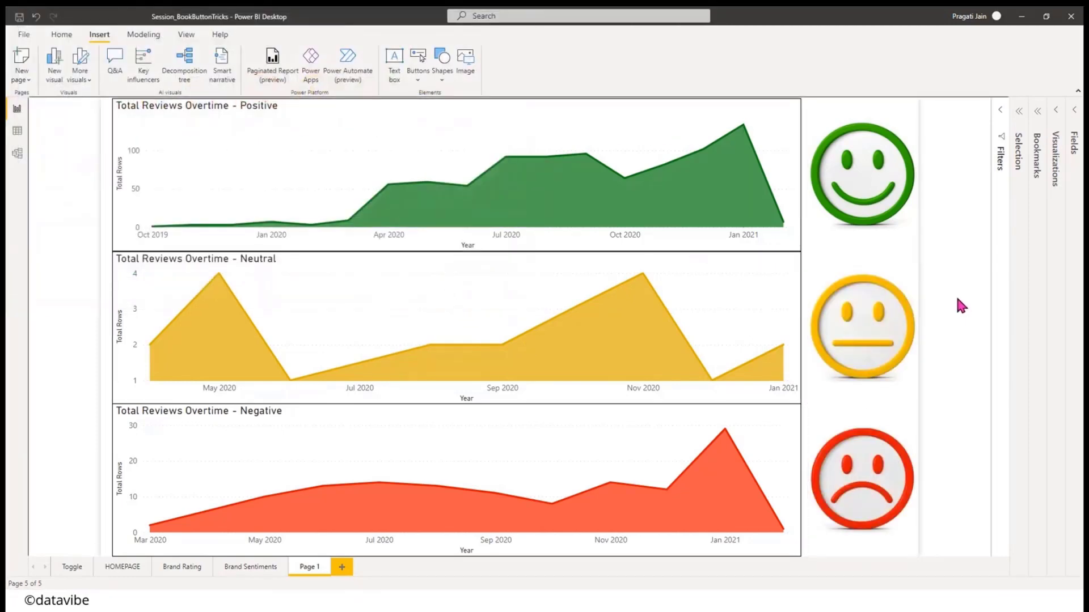
# - Shrink the green positive image to about 103 by 104 and show its position and size settings
pyautogui.click(871, 198)
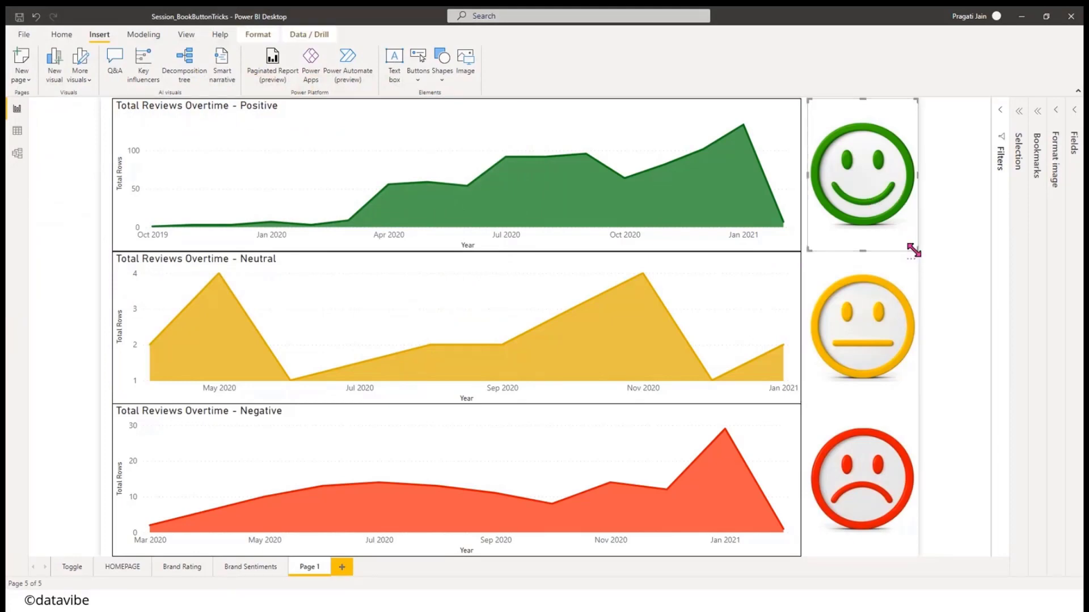
pyautogui.moveTo(914, 250); pyautogui.dragTo(840, 164)
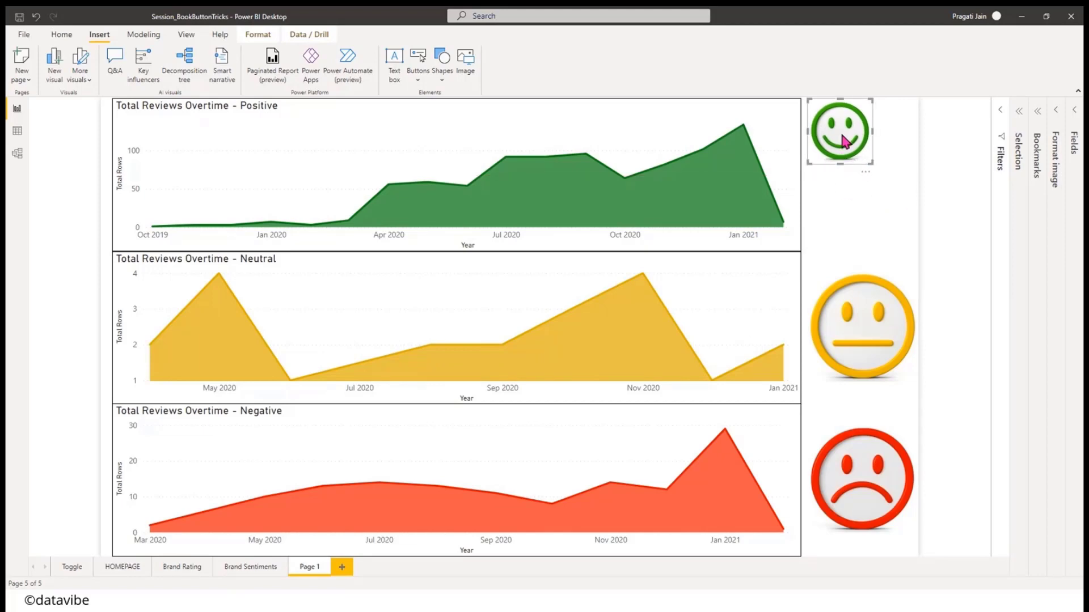
pyautogui.click(1056, 115)
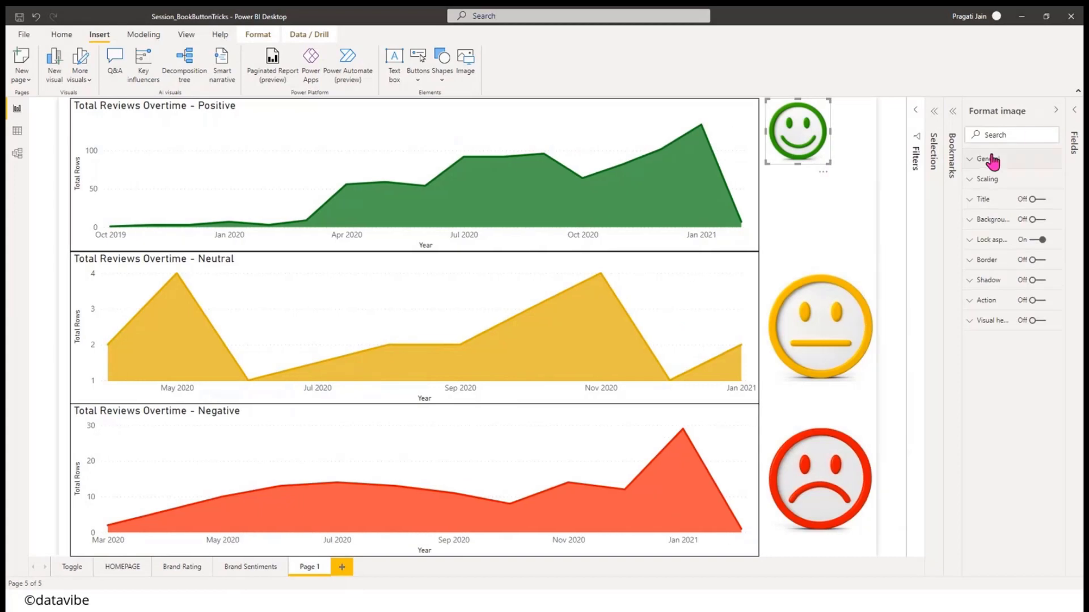
pyautogui.click(990, 156)
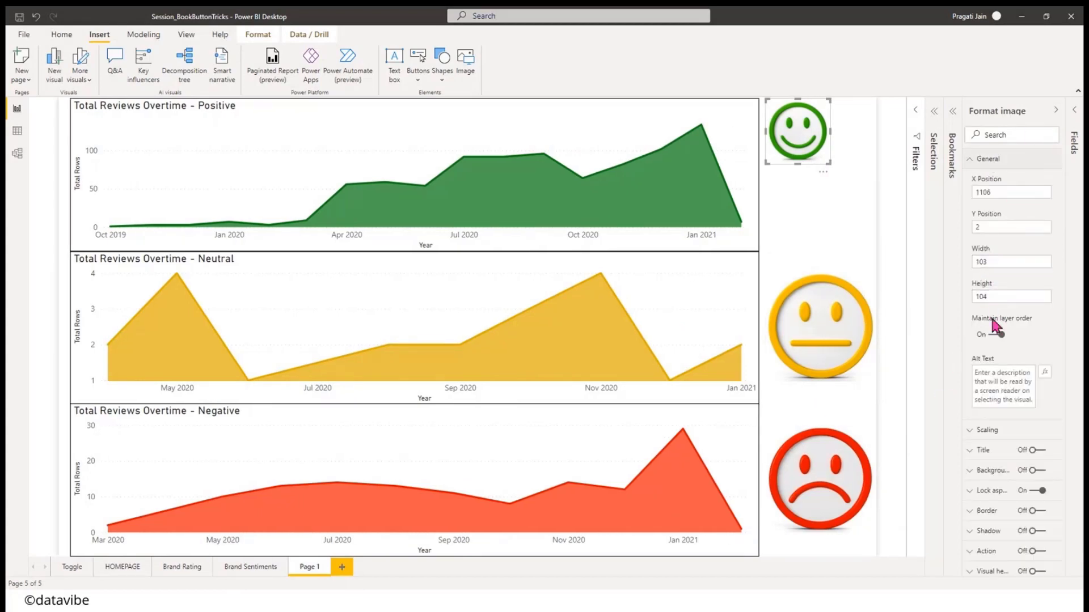
# - Set the yellow neutral image's width to 103 and height to 103
pyautogui.click(841, 334)
pyautogui.click(980, 261)
pyautogui.moveTo(980, 261); pyautogui.dragTo(974, 262)
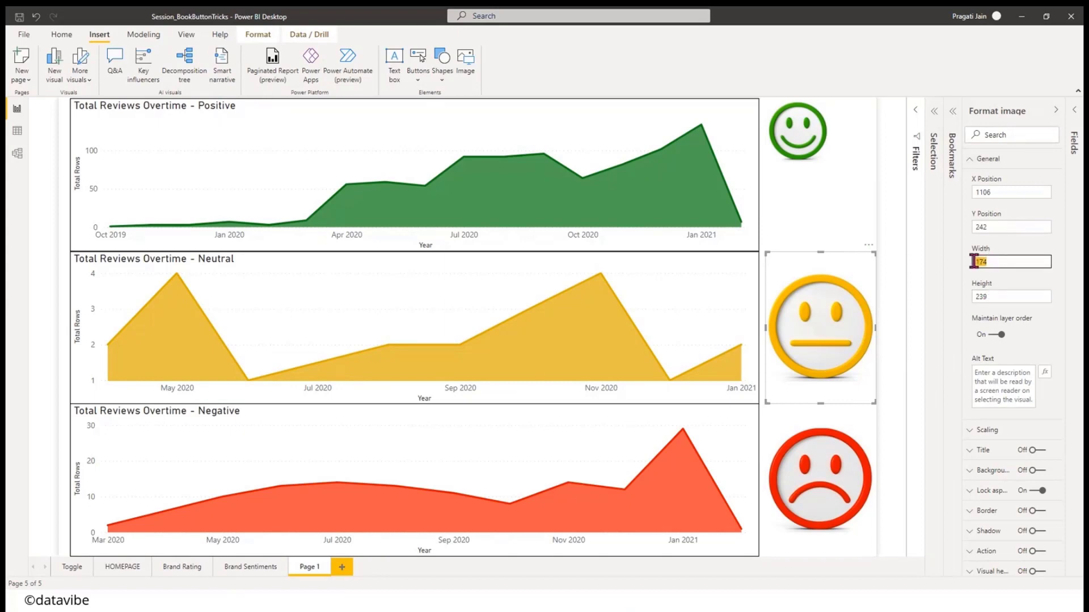
pyautogui.write('103')
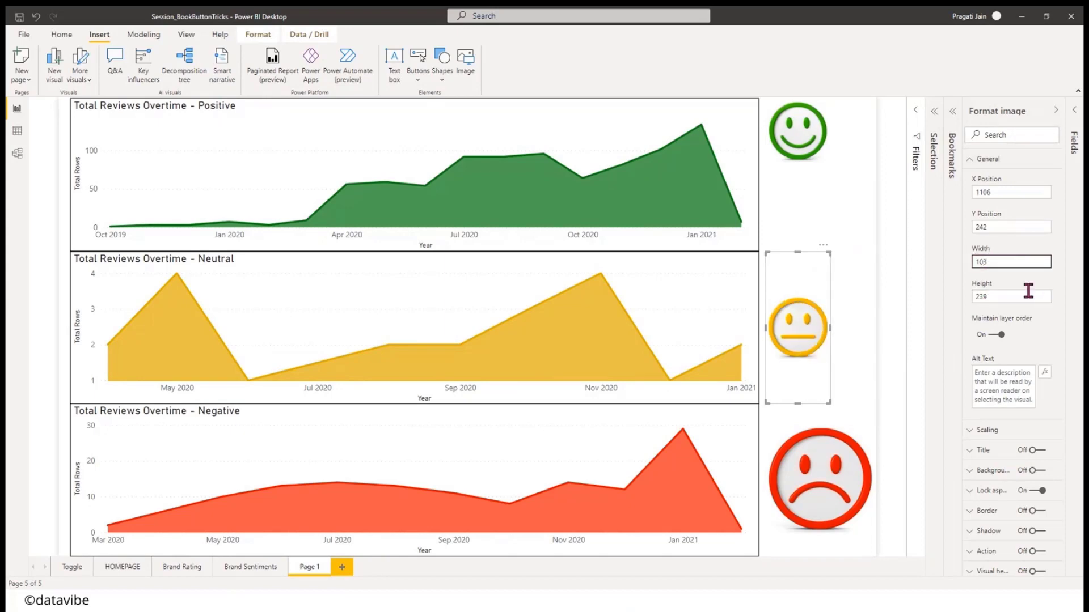
pyautogui.moveTo(988, 299); pyautogui.dragTo(974, 300)
pyautogui.write('10')
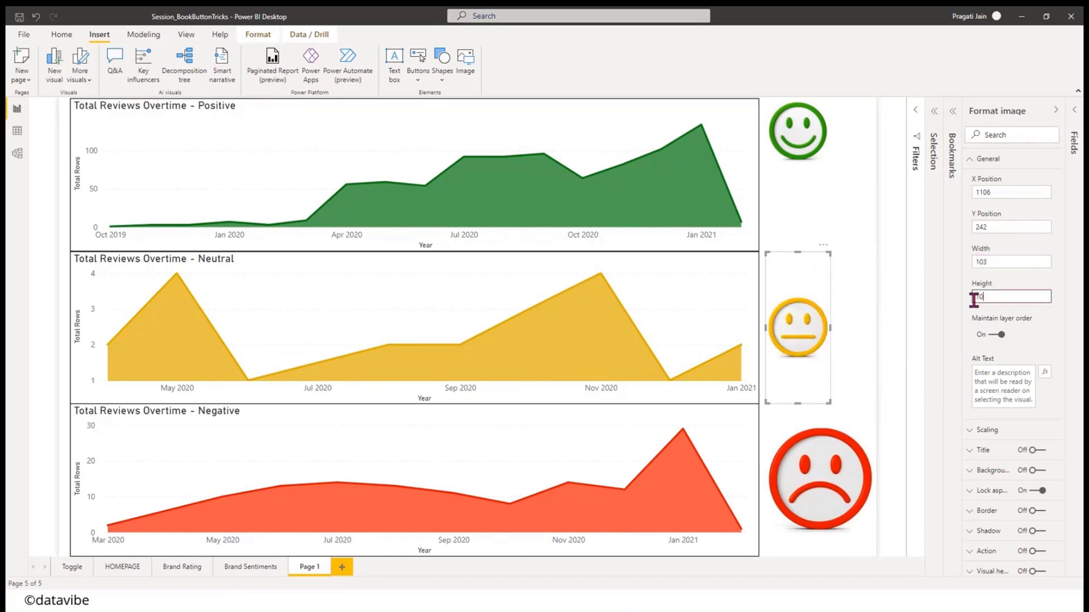
pyautogui.write('3')
pyautogui.press('Return')
# - Set the red negative image's width to 103 and height to 104
pyautogui.click(832, 444)
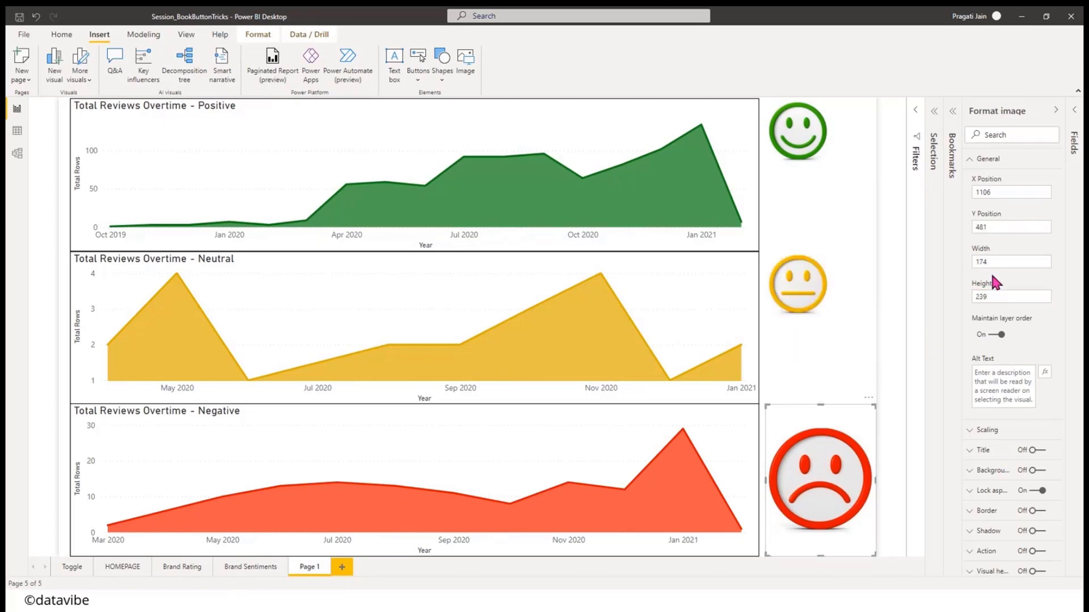
pyautogui.moveTo(990, 262); pyautogui.dragTo(972, 299)
pyautogui.write('103')
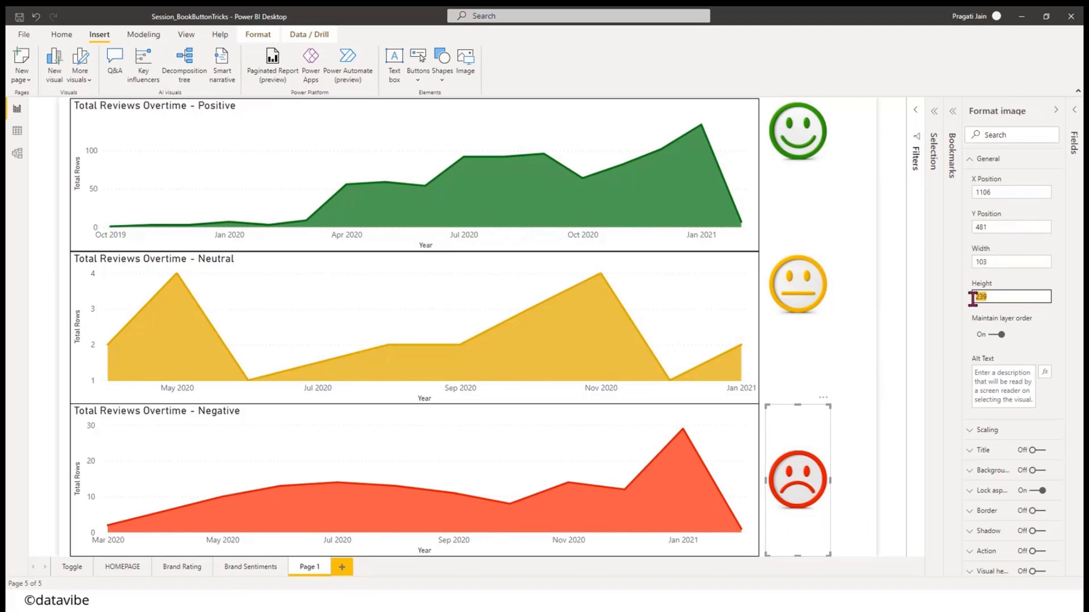
pyautogui.write('104')
pyautogui.press('Return')
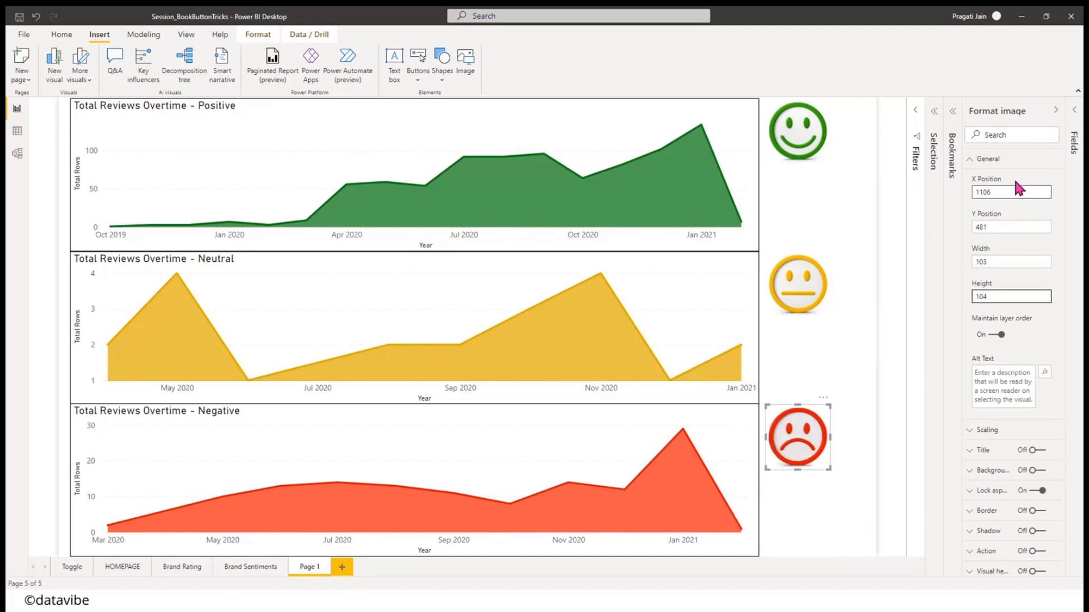
# - Collapse the image formatting settings, deselect the image and show the list of bookmarks
pyautogui.click(1055, 110)
pyautogui.click(878, 212)
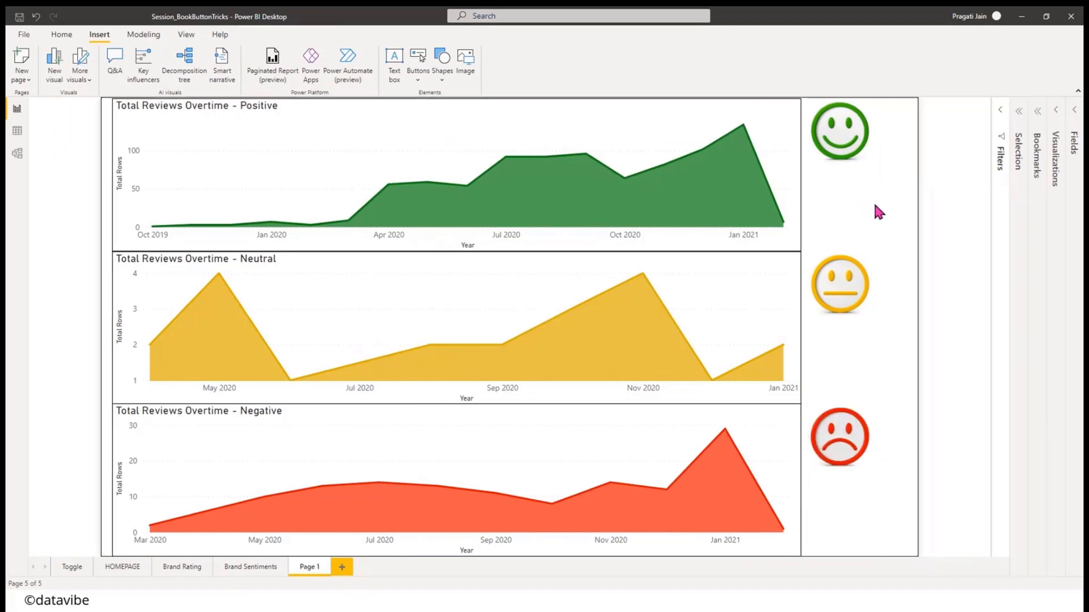
pyautogui.click(1038, 112)
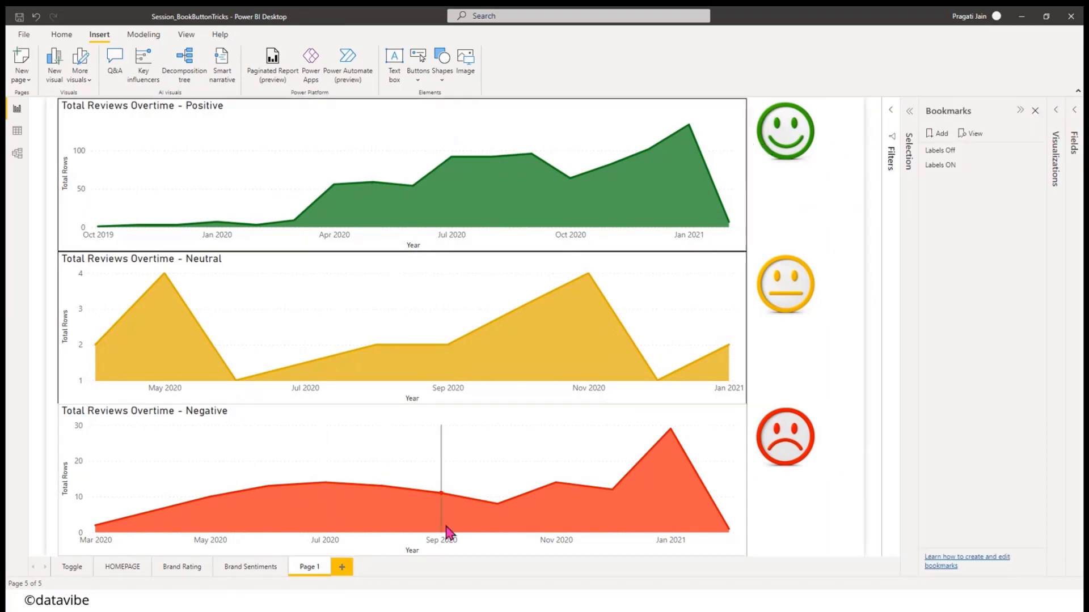
# - Show the list of page objects and add a bookmark named Positive
pyautogui.moveTo(395, 320)
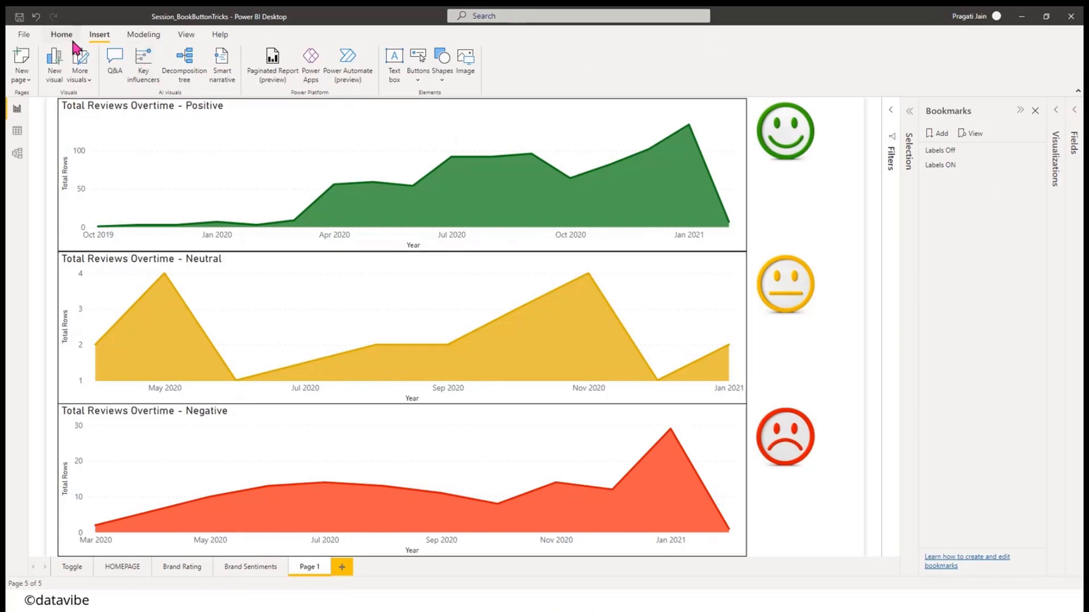
pyautogui.click(909, 127)
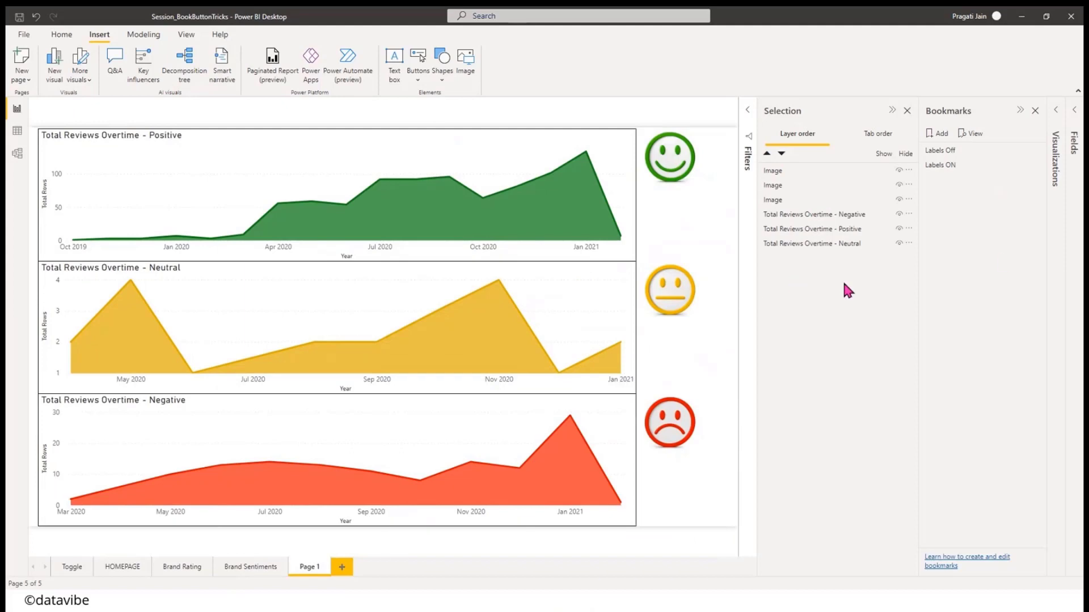
pyautogui.click(939, 134)
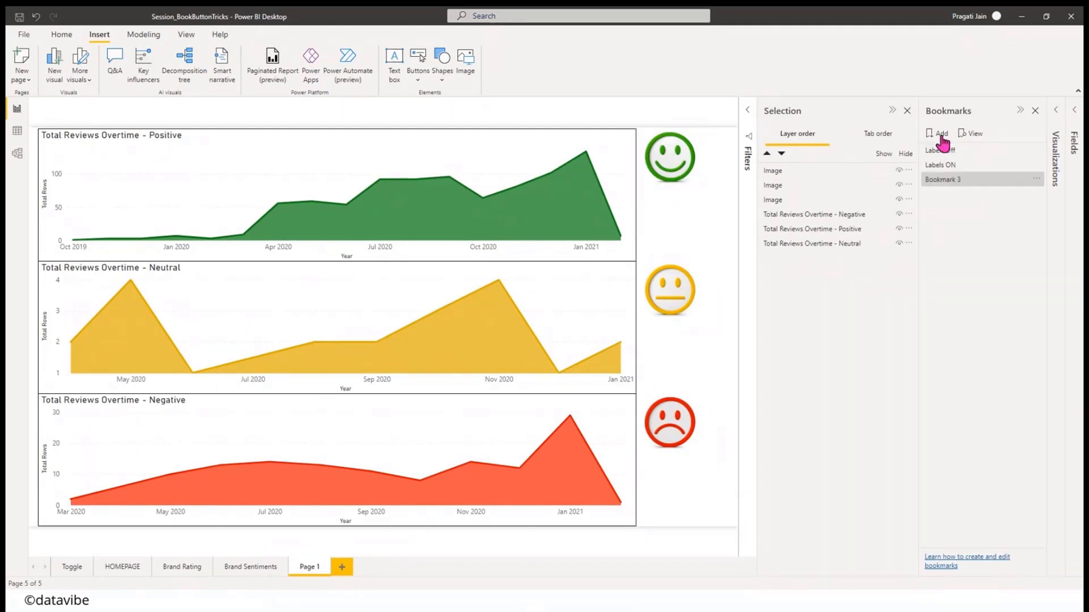
pyautogui.click(1035, 180)
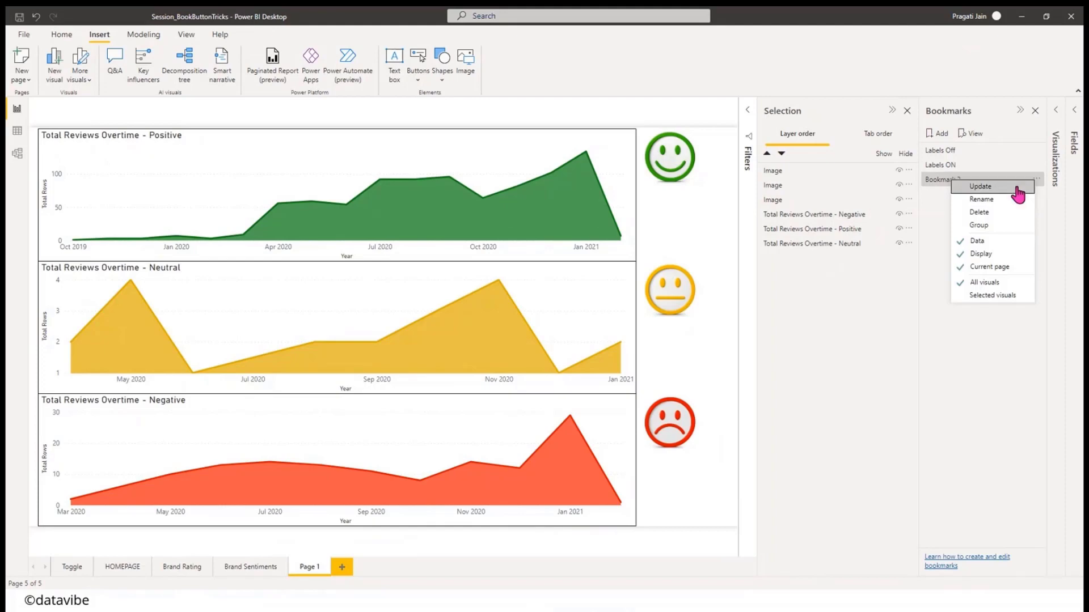
pyautogui.click(1018, 193)
pyautogui.click(1036, 180)
pyautogui.click(1019, 200)
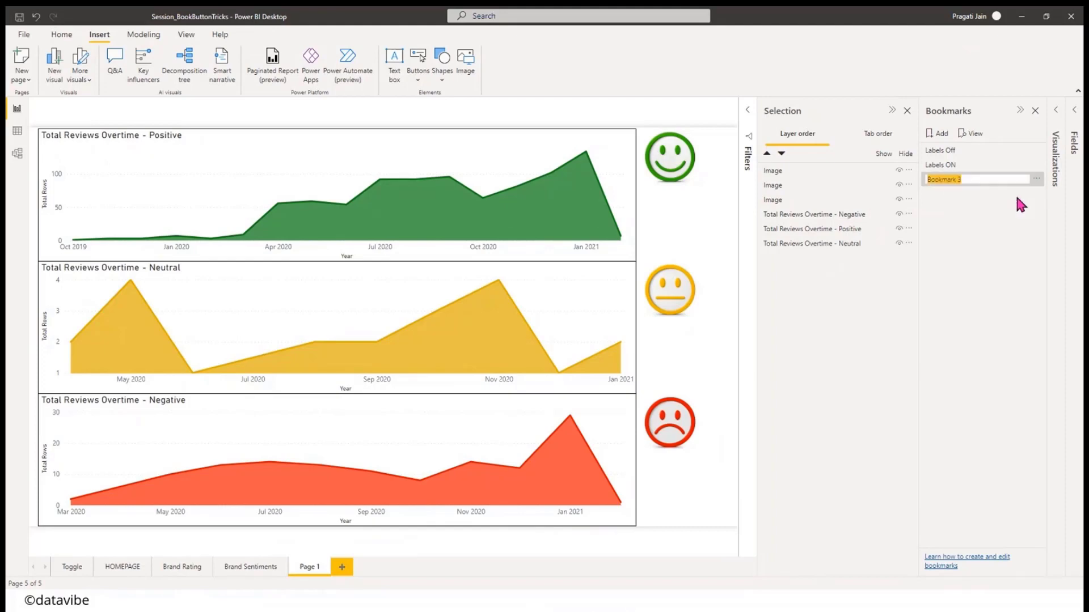
pyautogui.write('Positive')
pyautogui.click(1015, 254)
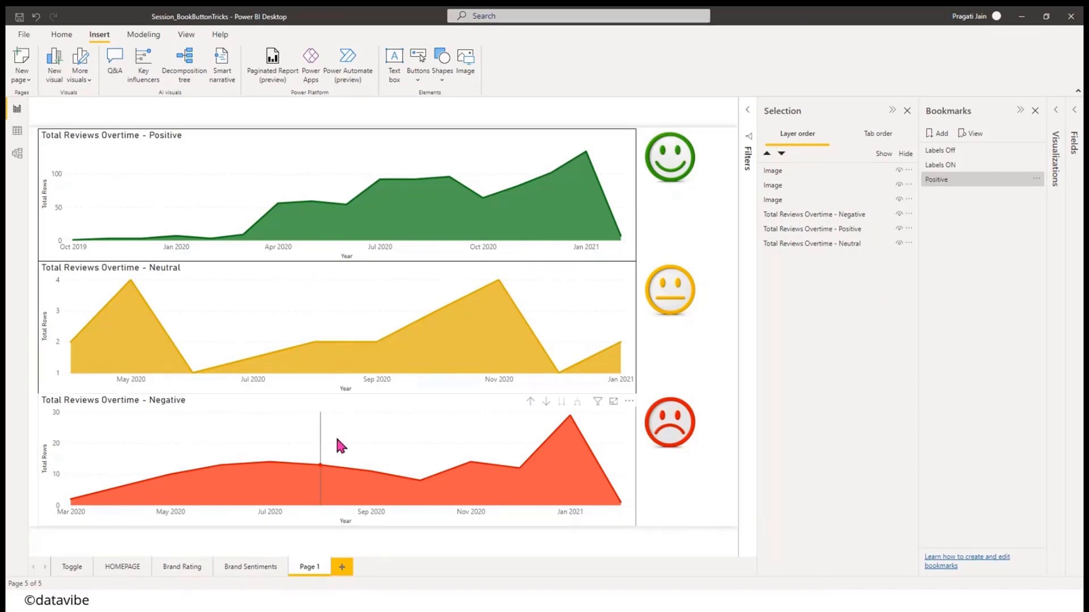
# - Hide the Neutral and Negative charts and update the Positive bookmark with only the Positive chart shown
pyautogui.click(898, 242)
pyautogui.click(899, 214)
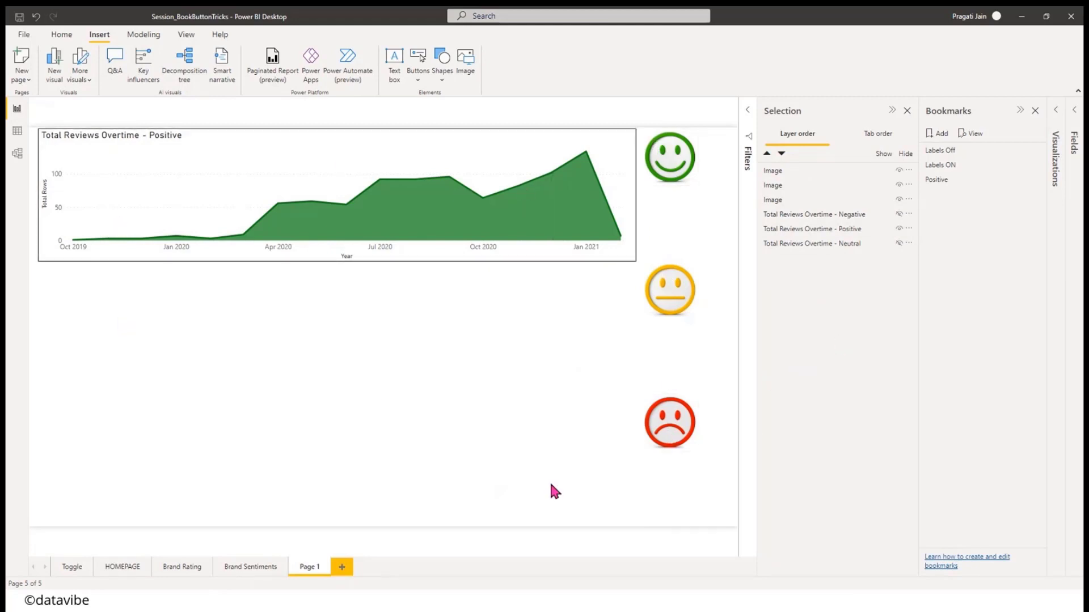
pyautogui.click(1035, 183)
pyautogui.click(1026, 185)
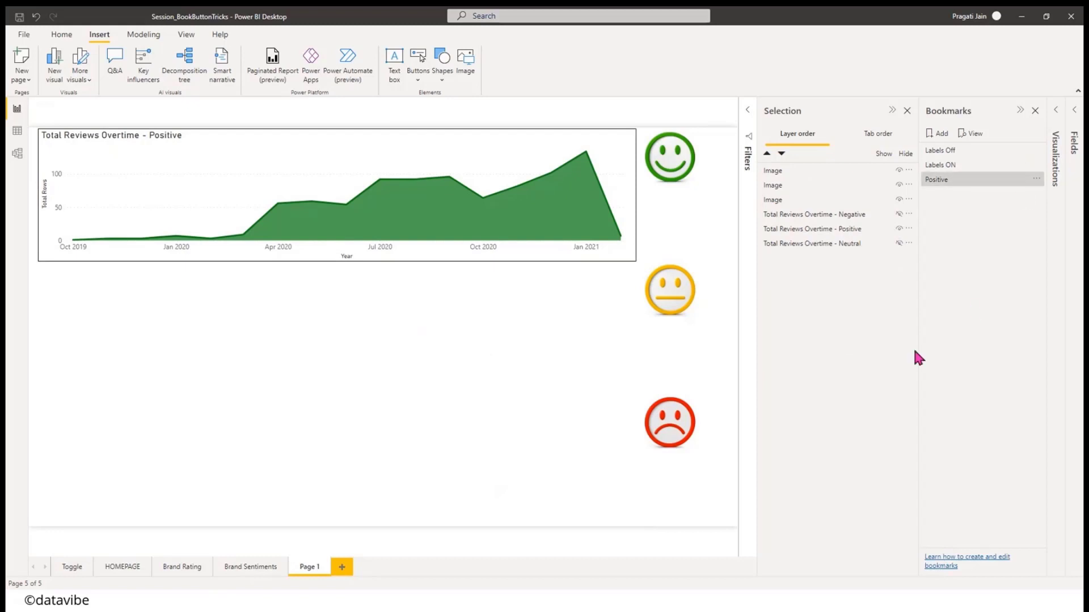
# - Show the Negative and Neutral charts again and apply the Positive bookmark to test it
pyautogui.click(899, 214)
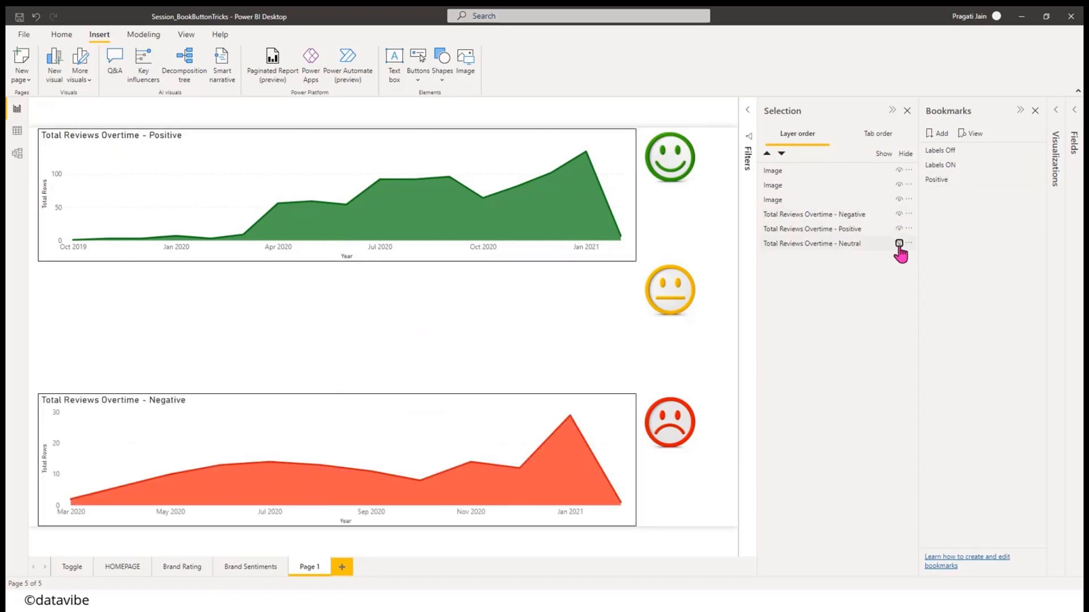
pyautogui.click(899, 244)
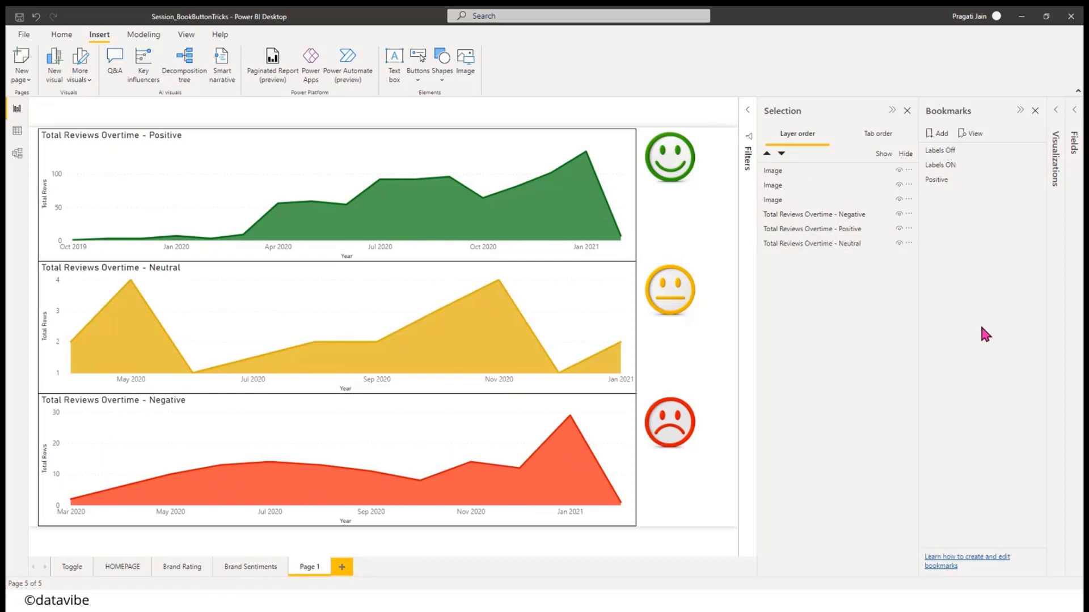
pyautogui.click(936, 180)
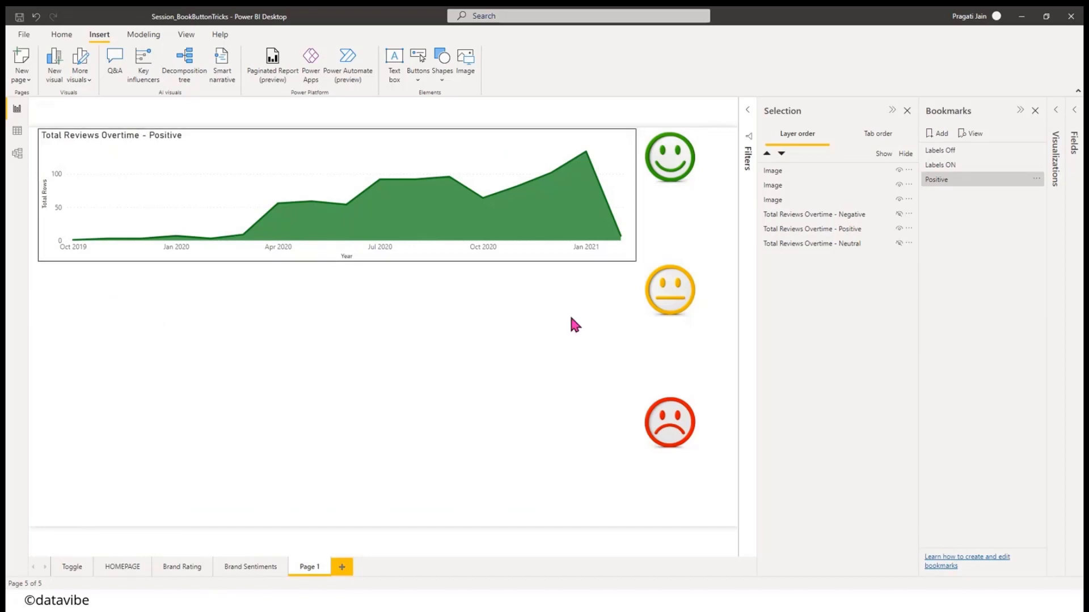
# - Make the Neutral and Negative charts visible again and add a bookmark named Neutral
pyautogui.click(900, 244)
pyautogui.click(899, 214)
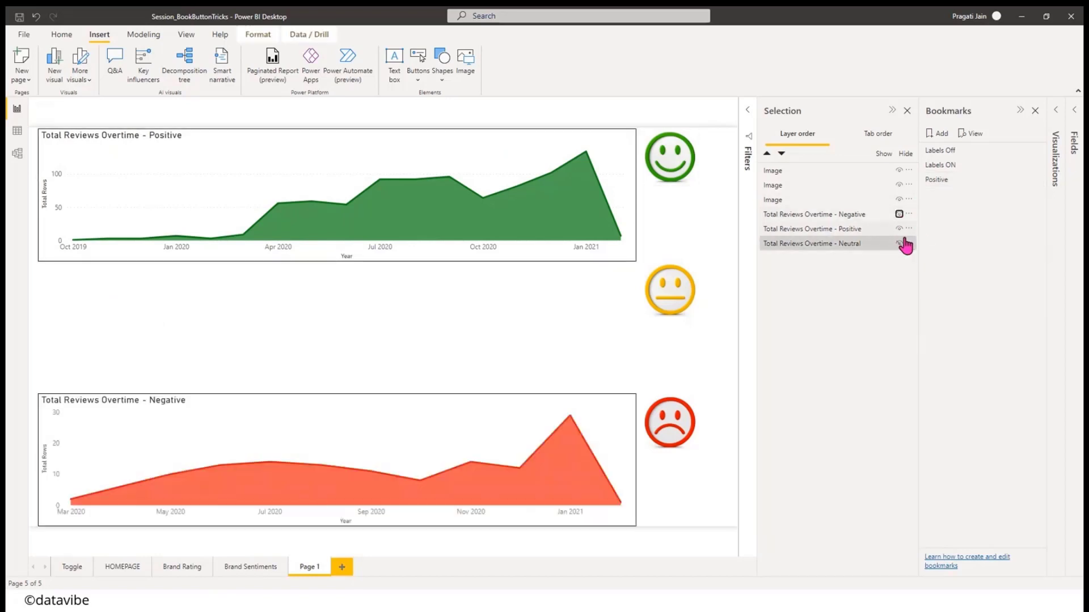
pyautogui.click(899, 243)
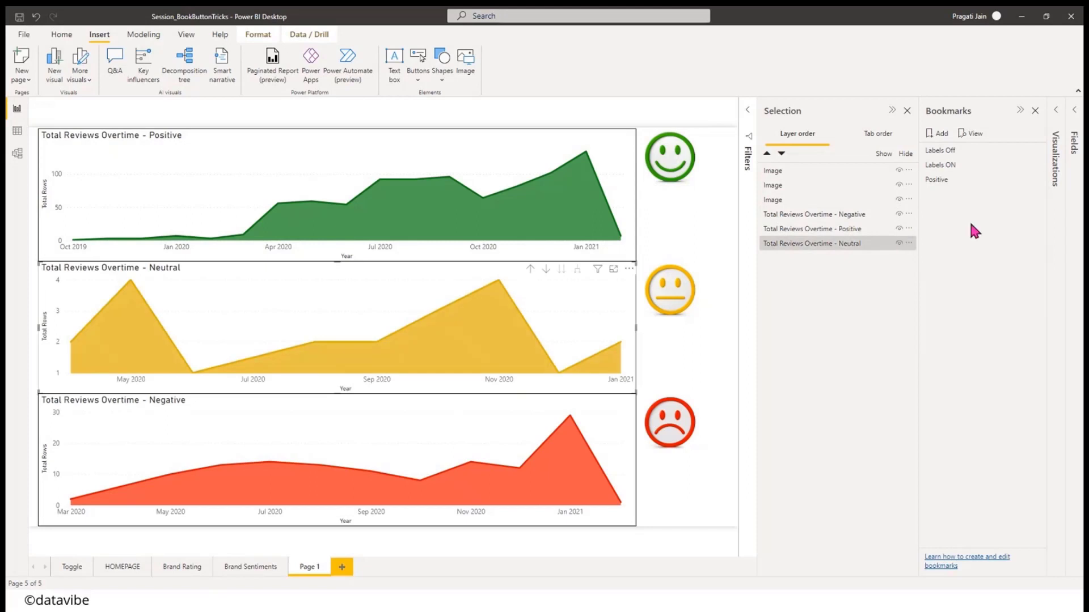
pyautogui.click(937, 134)
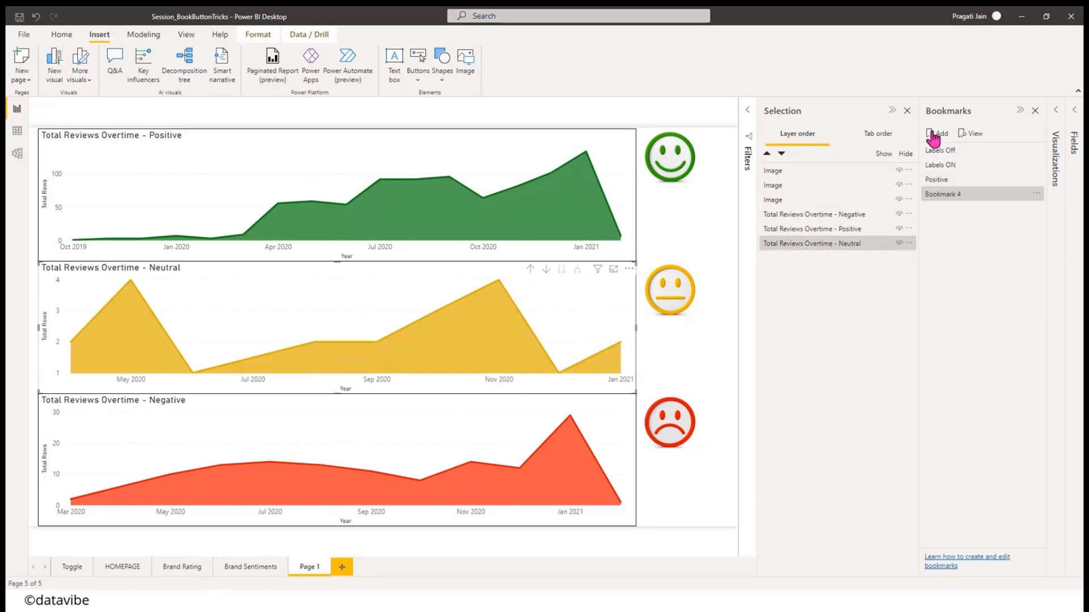
pyautogui.click(1036, 192)
pyautogui.click(1006, 215)
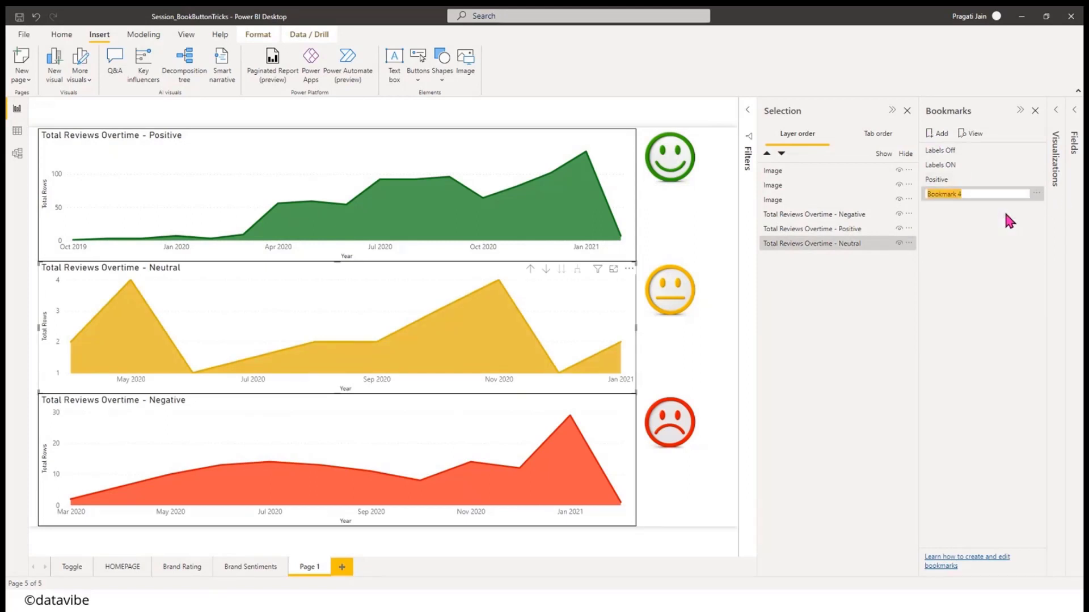
pyautogui.write('Neutral')
pyautogui.press('Return')
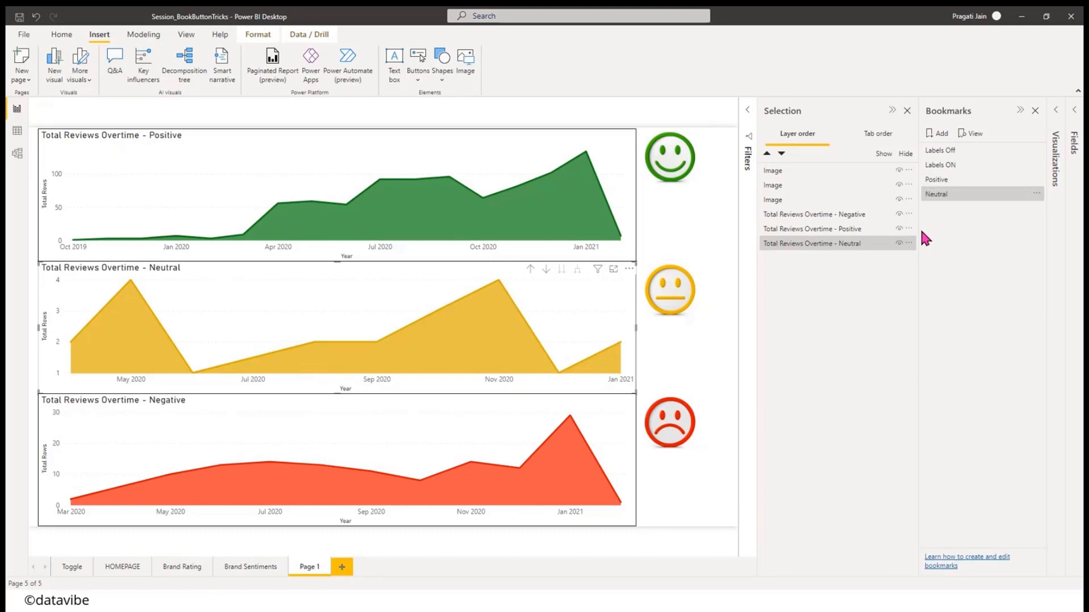
pyautogui.click(898, 228)
pyautogui.click(899, 214)
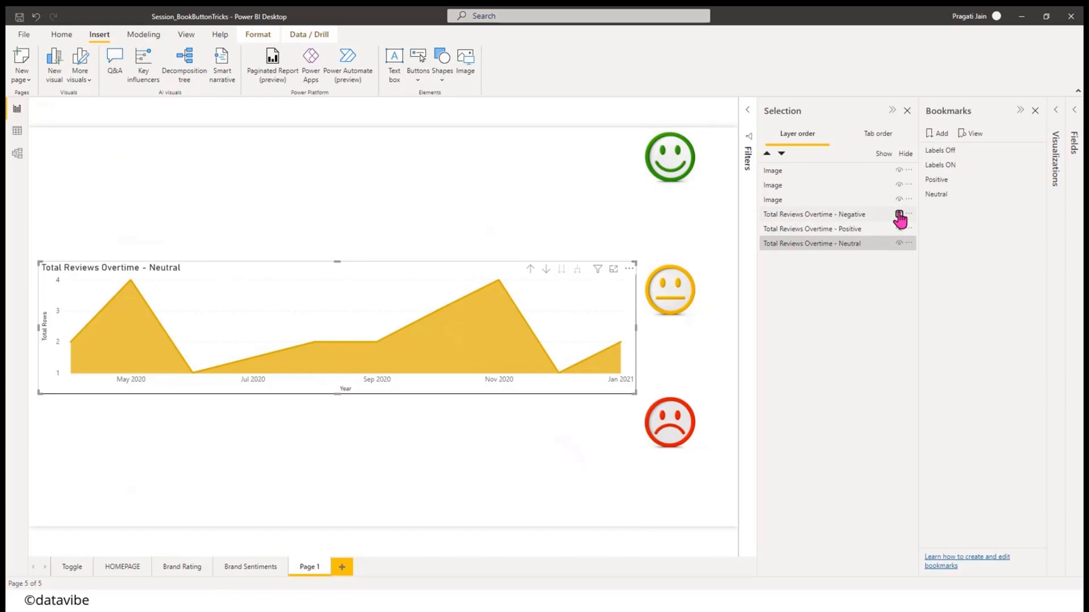
pyautogui.click(465, 460)
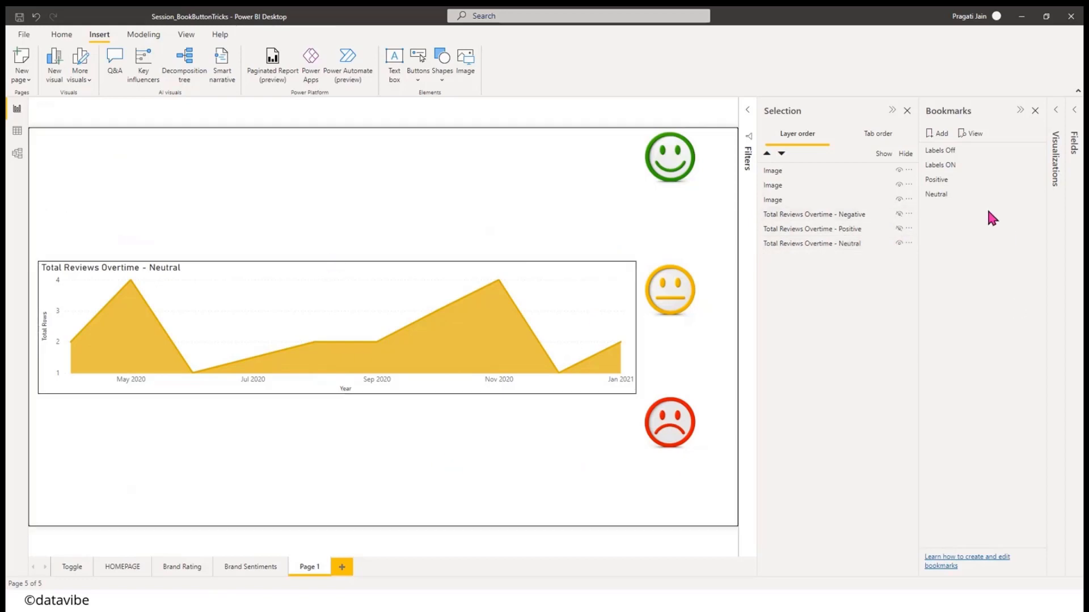
pyautogui.click(1032, 195)
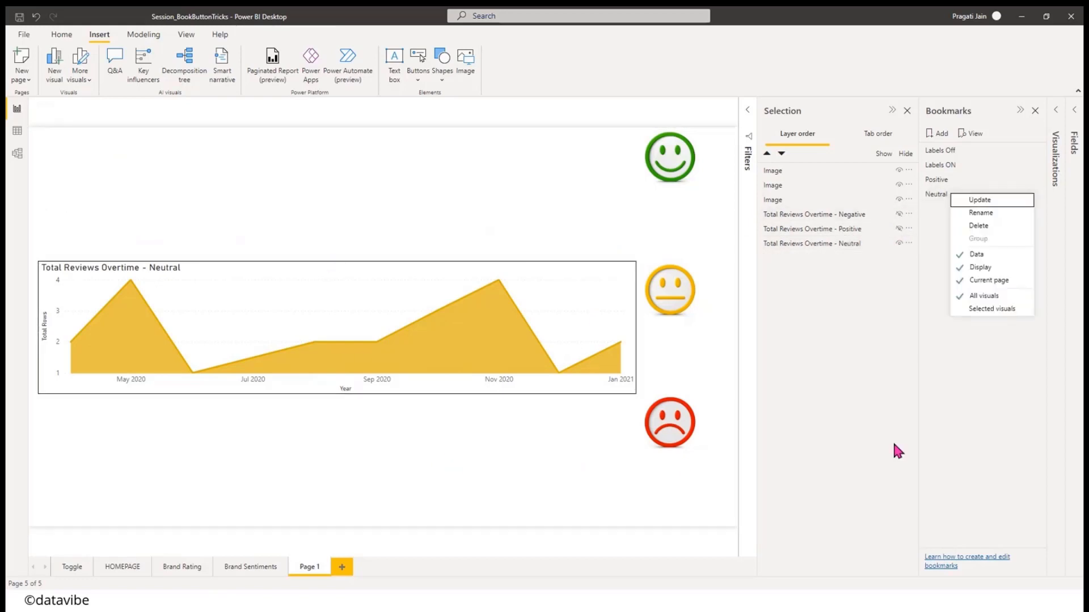
pyautogui.click(962, 417)
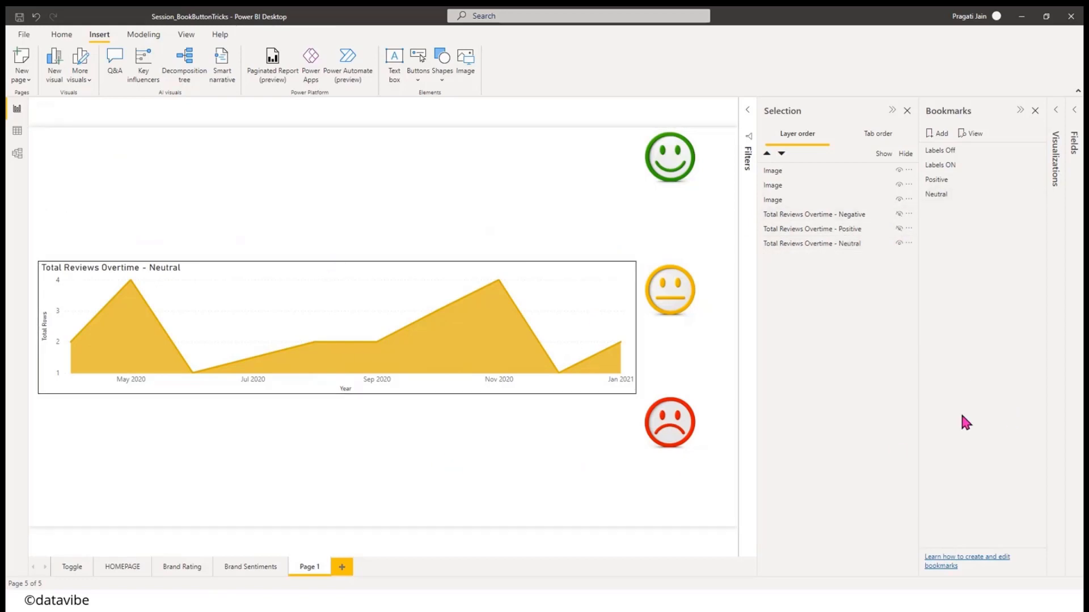
pyautogui.click(1037, 197)
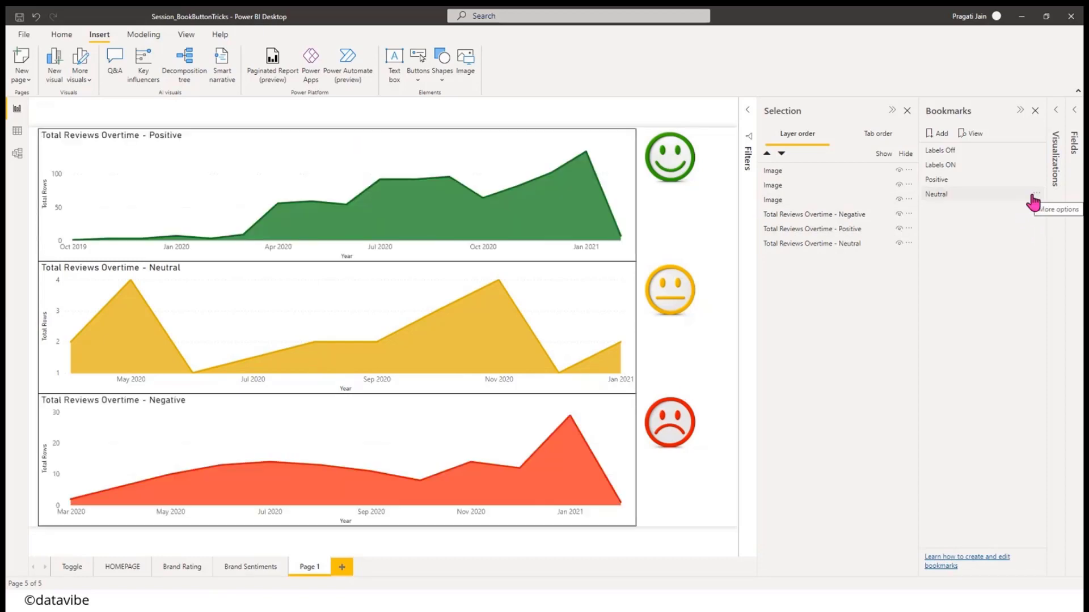
# - Update the Neutral bookmark with the Positive and Negative charts hidden, and test it by switching between the Positive and Neutral bookmarks
pyautogui.click(899, 229)
pyautogui.click(899, 215)
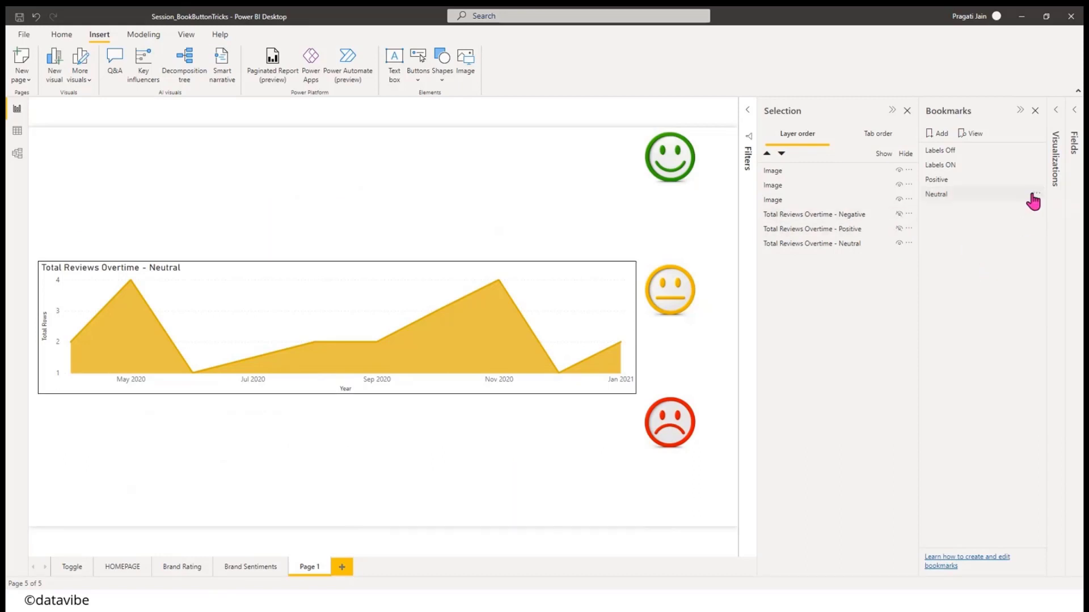
pyautogui.click(1035, 196)
pyautogui.click(1020, 202)
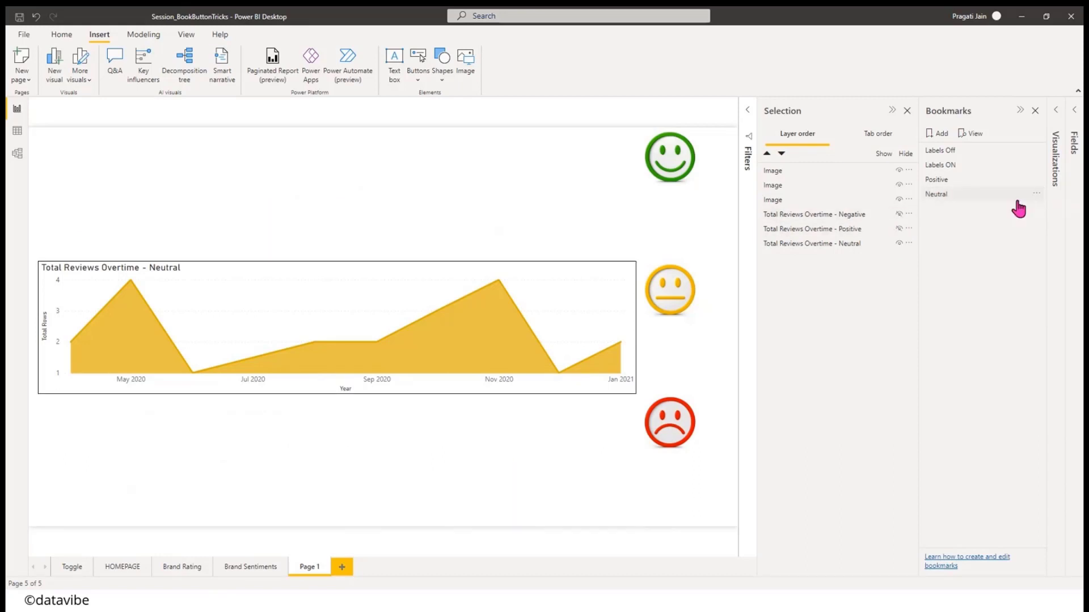
pyautogui.click(940, 181)
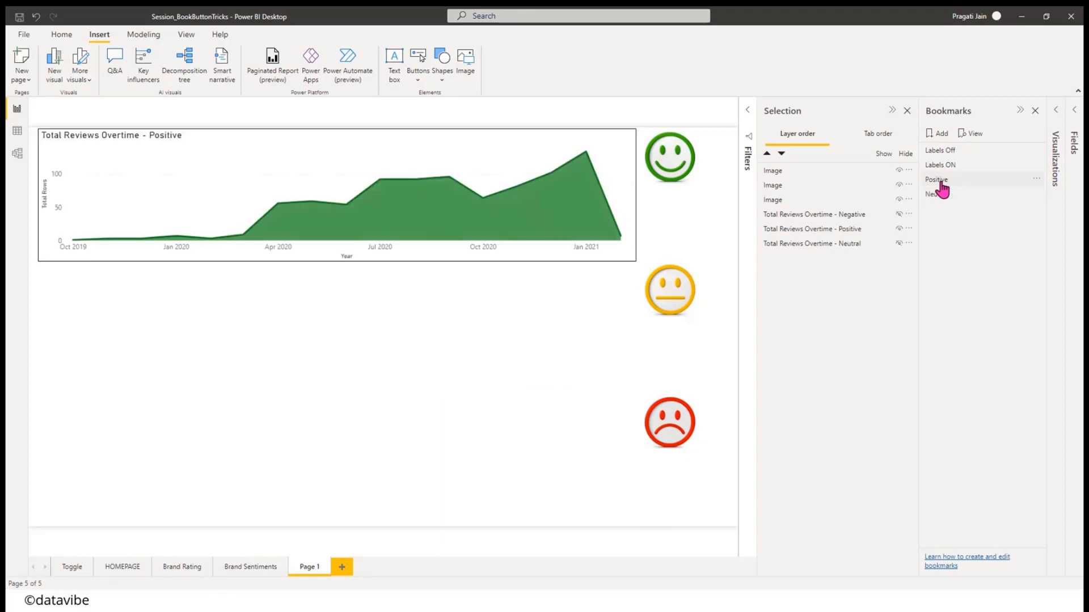
pyautogui.click(941, 196)
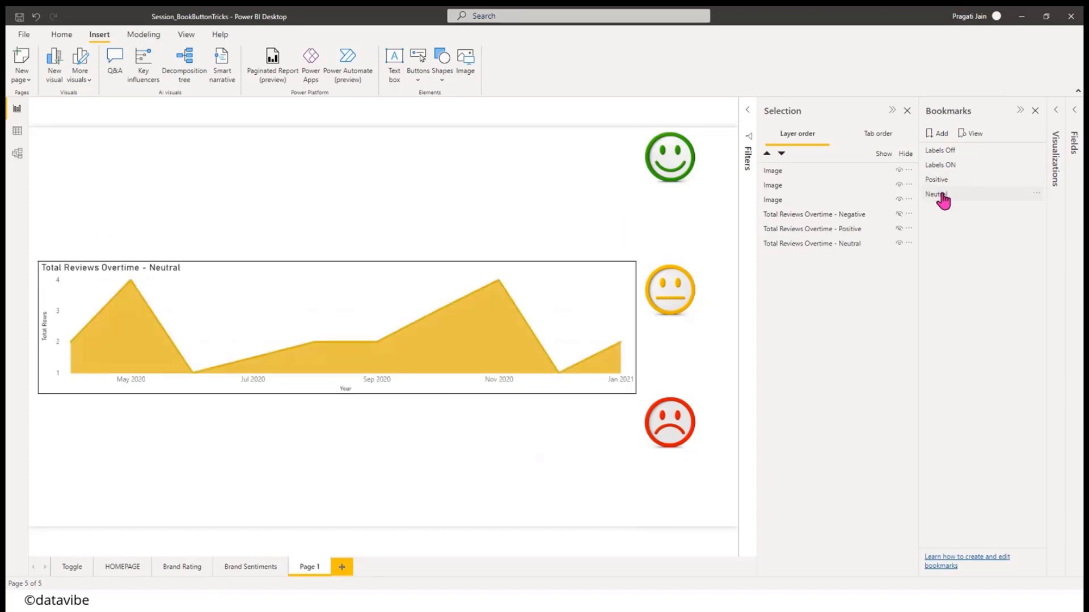
# - Show the Negative and Positive charts again and add another bookmark
pyautogui.click(899, 214)
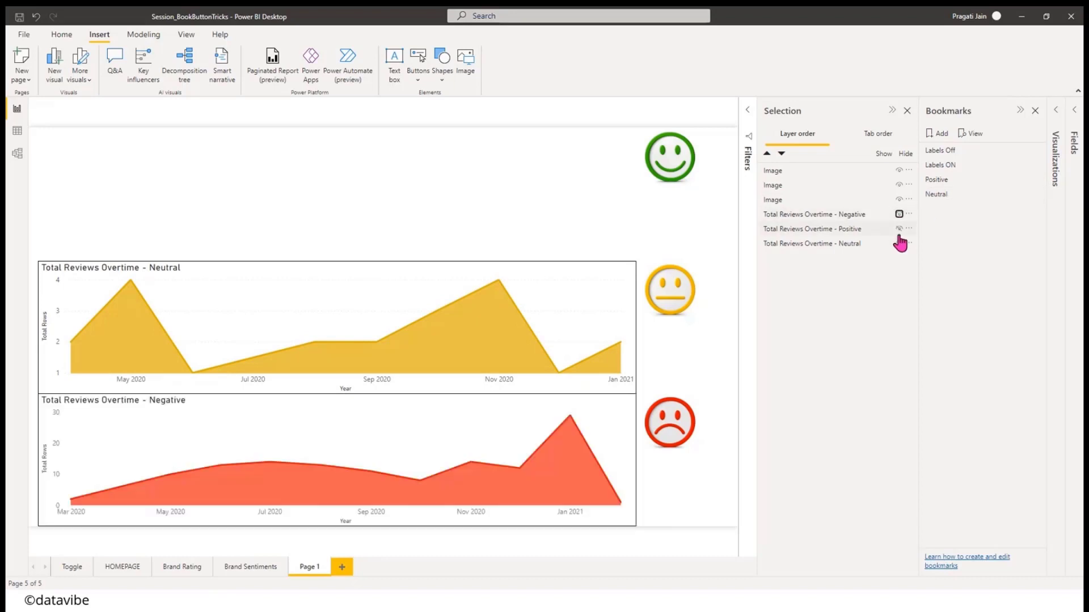
pyautogui.click(899, 228)
pyautogui.click(935, 136)
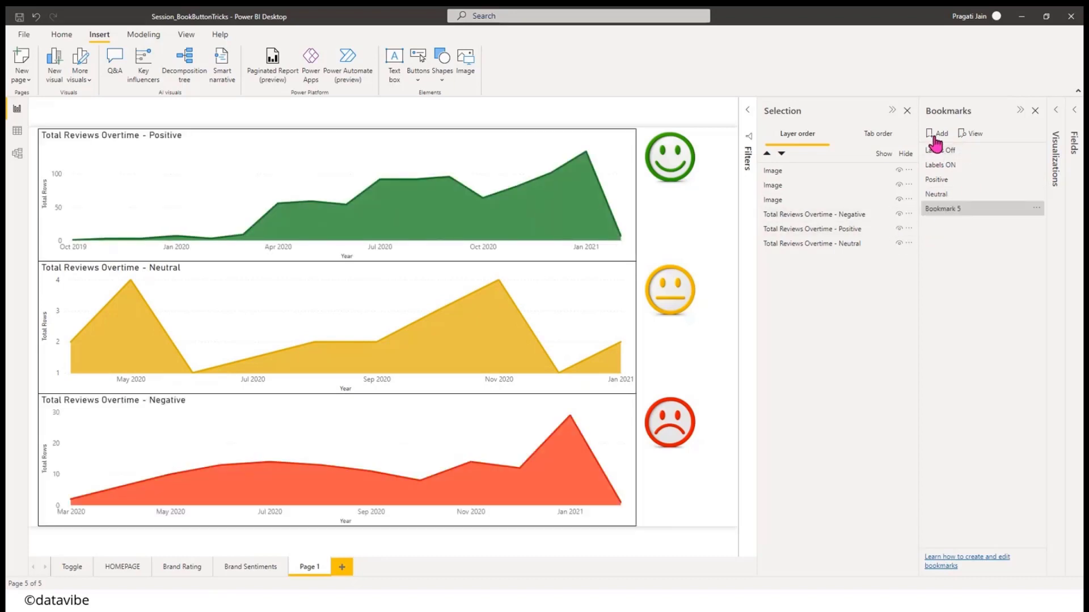
# - Rename the bookmark "Bookmark 5" to "Negative"
pyautogui.click(1037, 208)
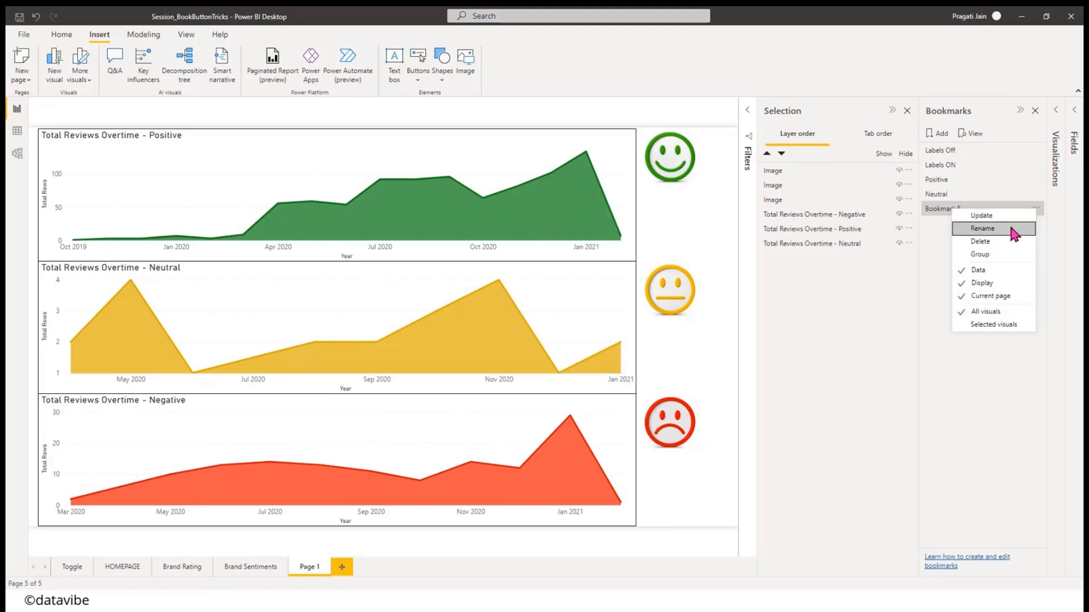
pyautogui.click(1011, 228)
pyautogui.write('Negative')
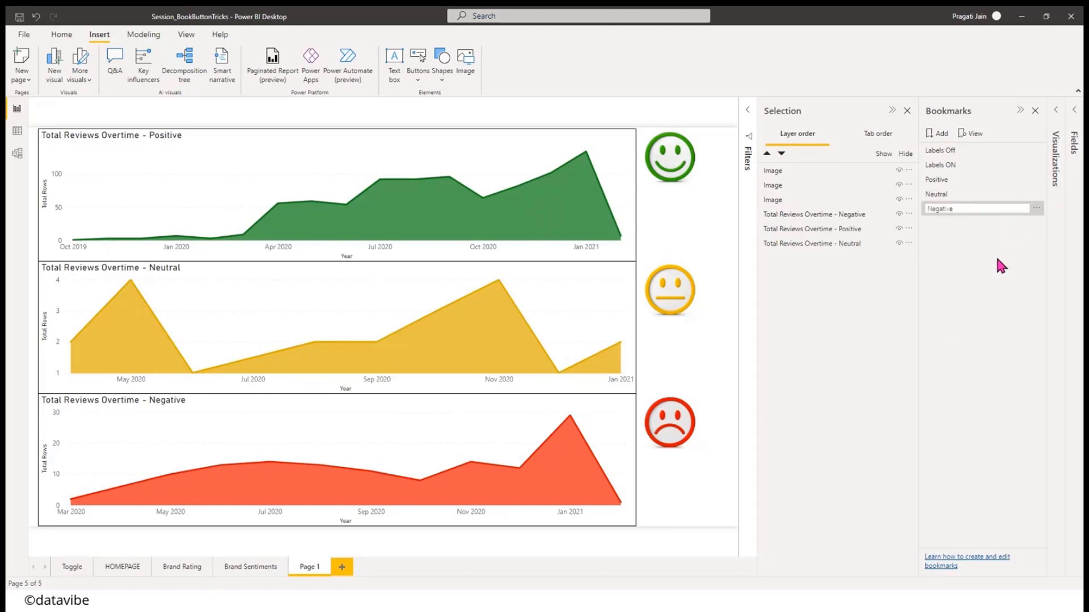
pyautogui.press('Return')
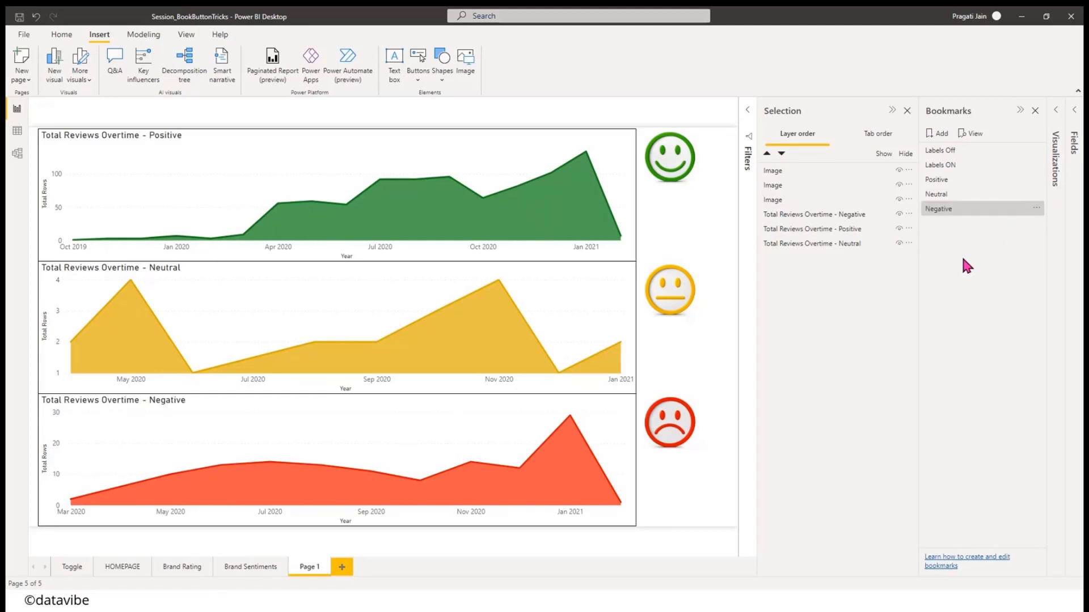
# - Hide the Neutral and Positive review charts and update the Negative bookmark with only the Negative chart shown
pyautogui.click(898, 243)
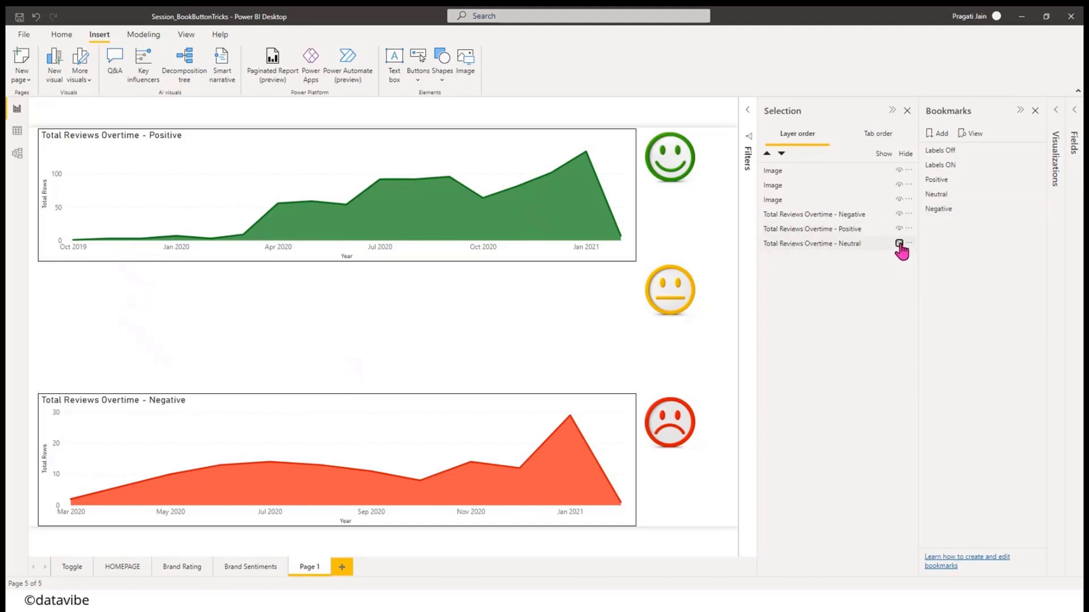
pyautogui.click(899, 228)
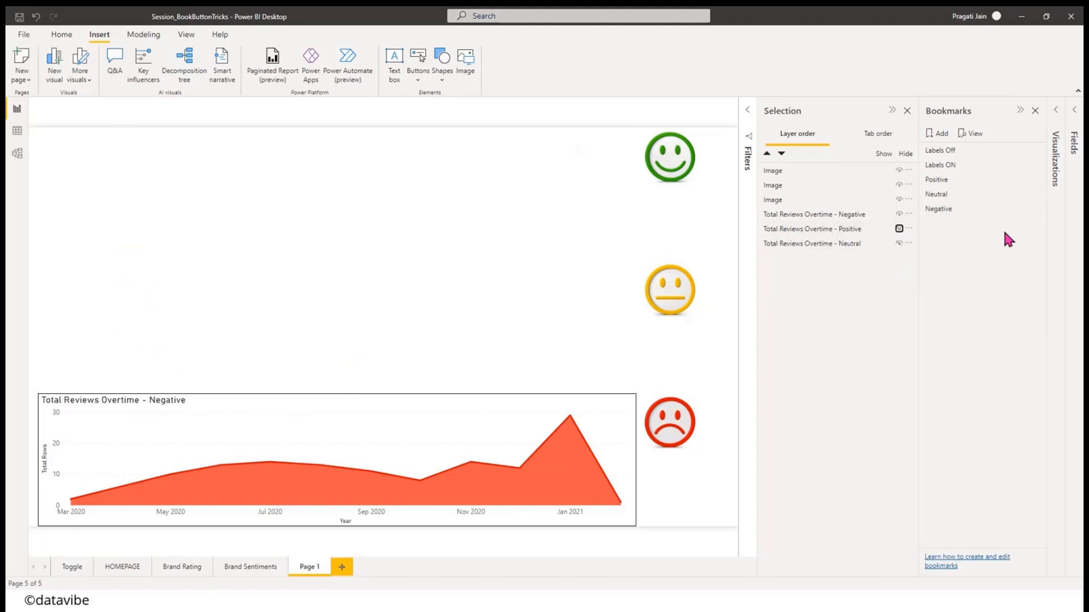
pyautogui.click(1036, 209)
pyautogui.click(1016, 215)
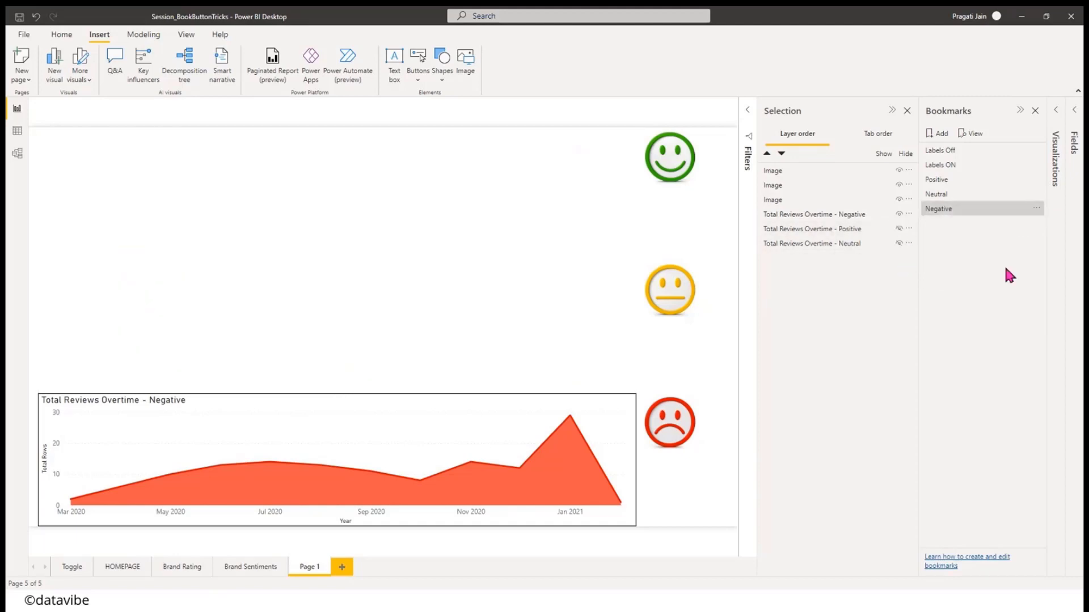
# - Apply the Positive, Neutral and Negative bookmarks in turn to check which chart each one displays
pyautogui.click(941, 179)
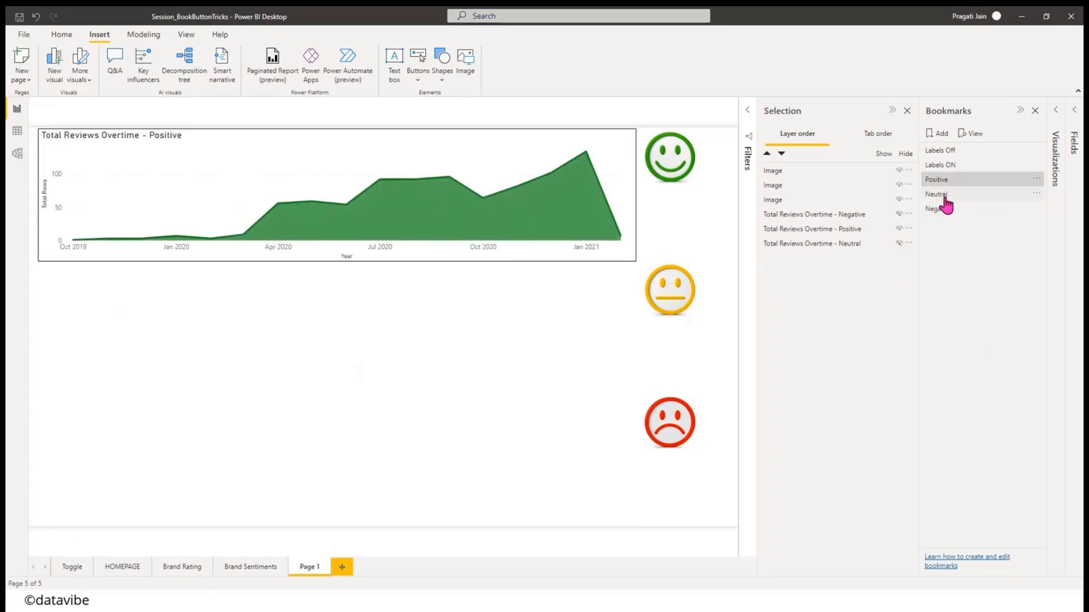
pyautogui.click(941, 194)
pyautogui.click(941, 209)
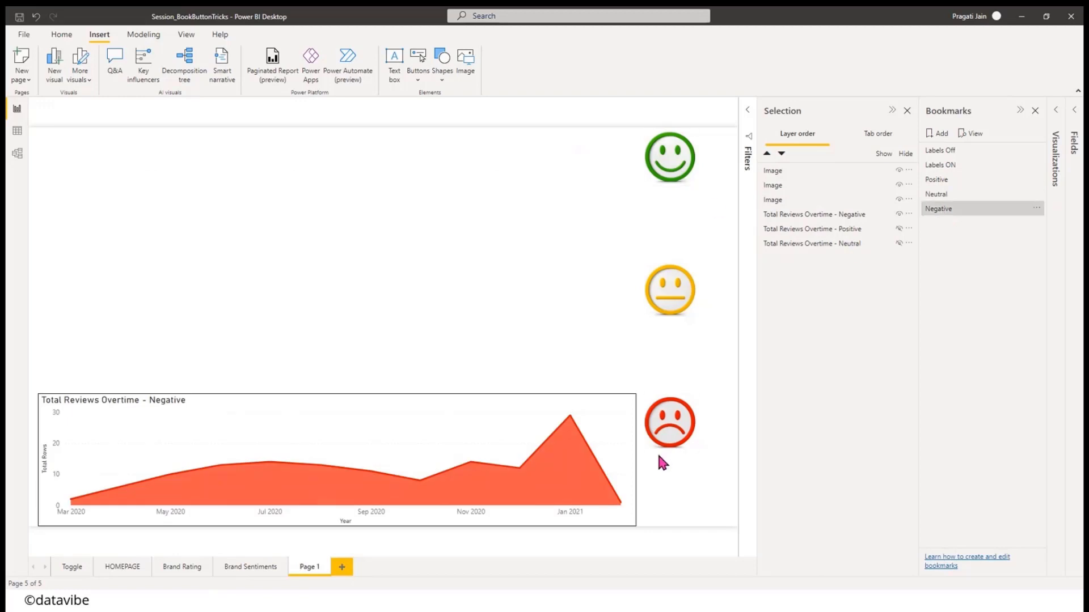
# - Unhide the Positive and Neutral charts and move the red sad-face image up between the green and yellow faces
pyautogui.click(899, 229)
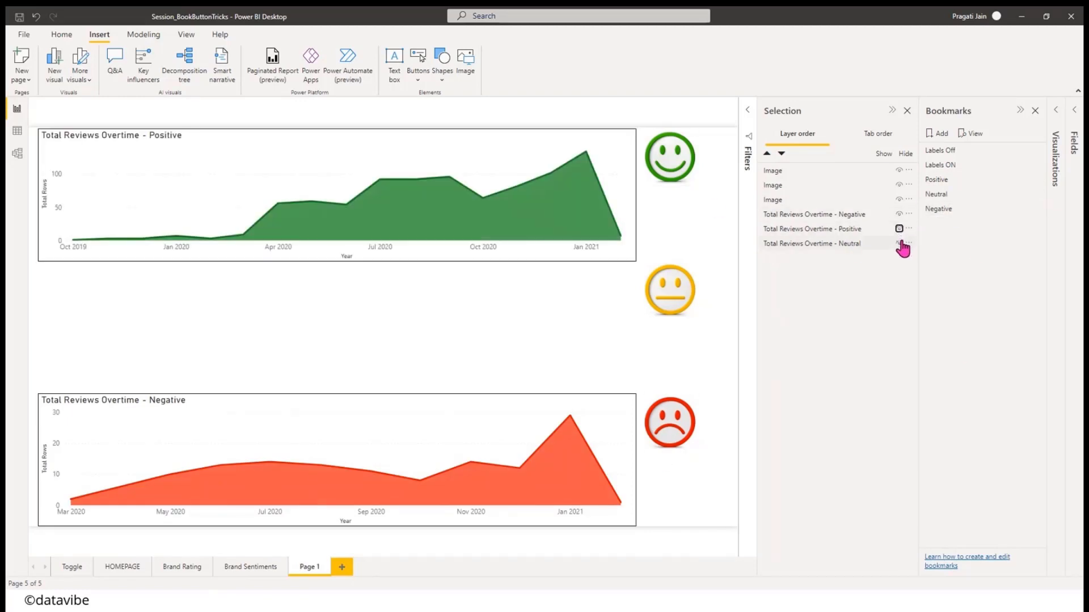
pyautogui.click(899, 243)
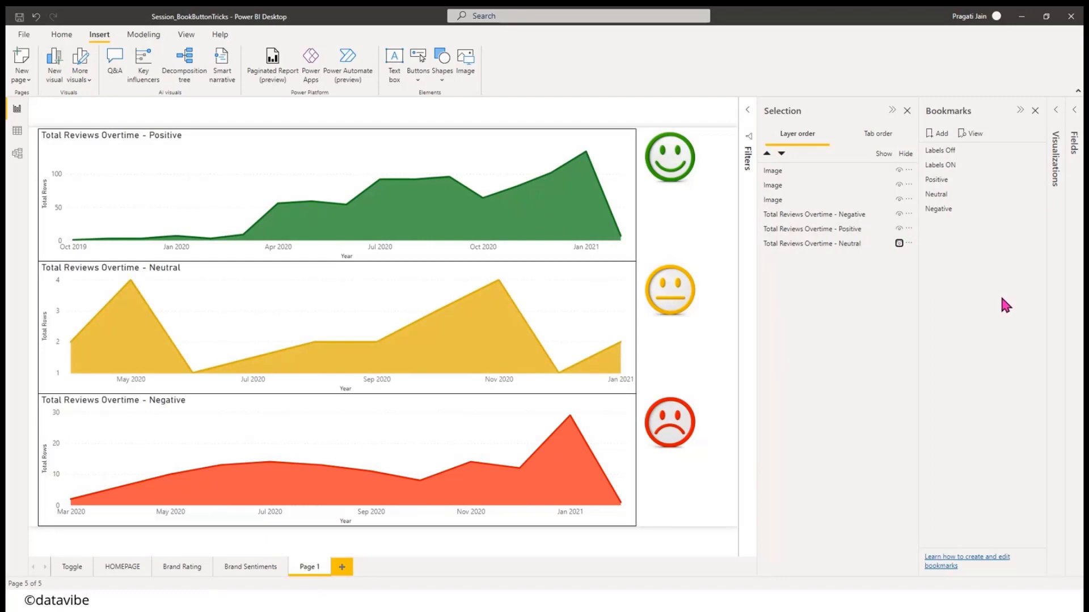
pyautogui.moveTo(671, 418); pyautogui.dragTo(699, 228)
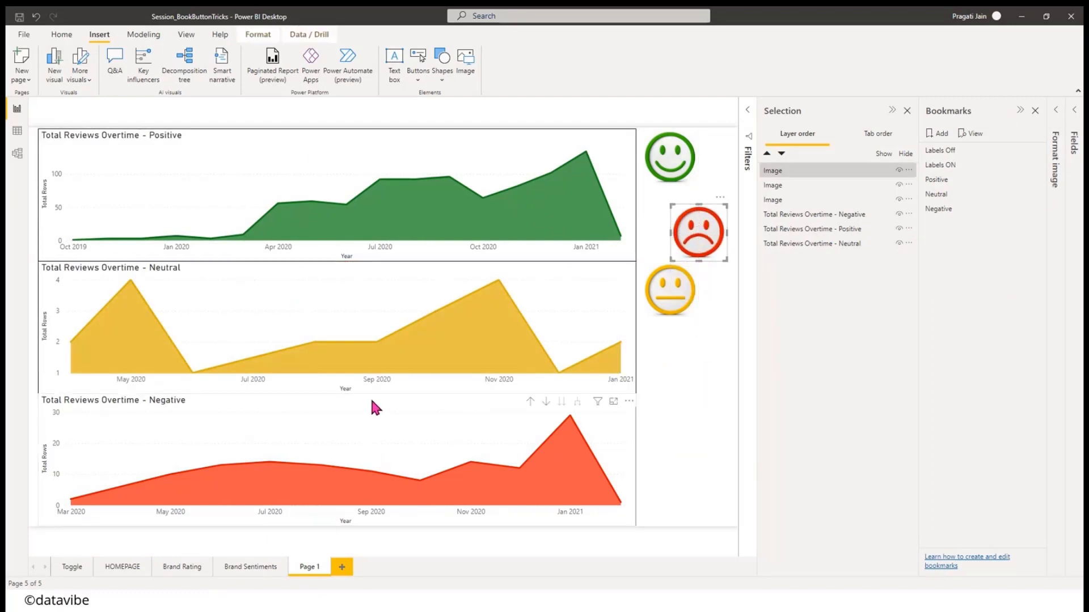
# - Stack the Negative, Neutral and Positive review charts exactly on top of each other in the lower half of the page
pyautogui.moveTo(372, 401); pyautogui.dragTo(411, 401)
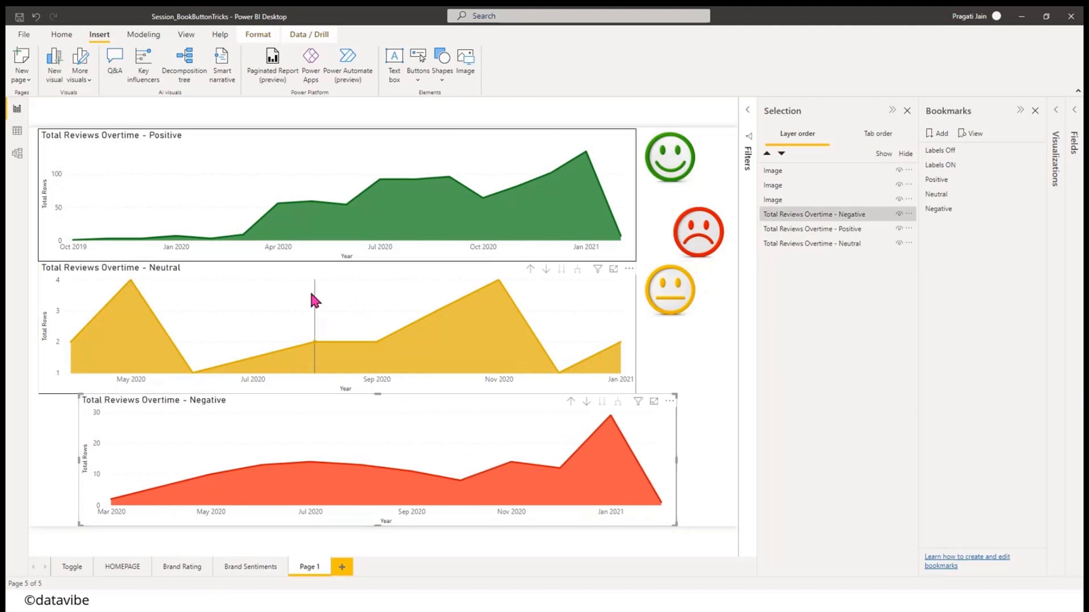
pyautogui.moveTo(295, 280); pyautogui.dragTo(345, 178)
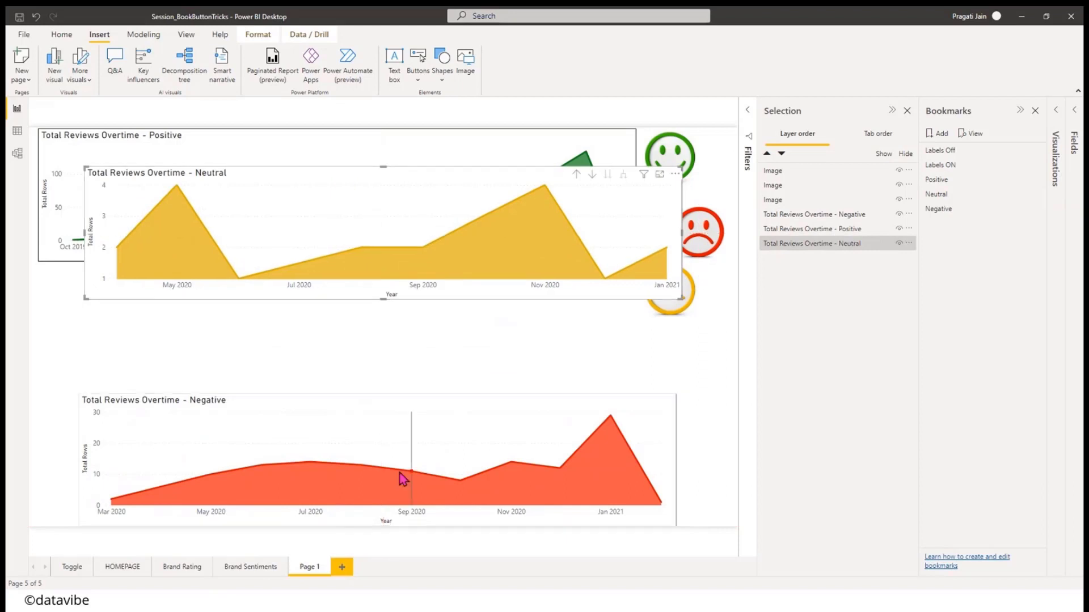
pyautogui.moveTo(345, 397); pyautogui.dragTo(352, 343)
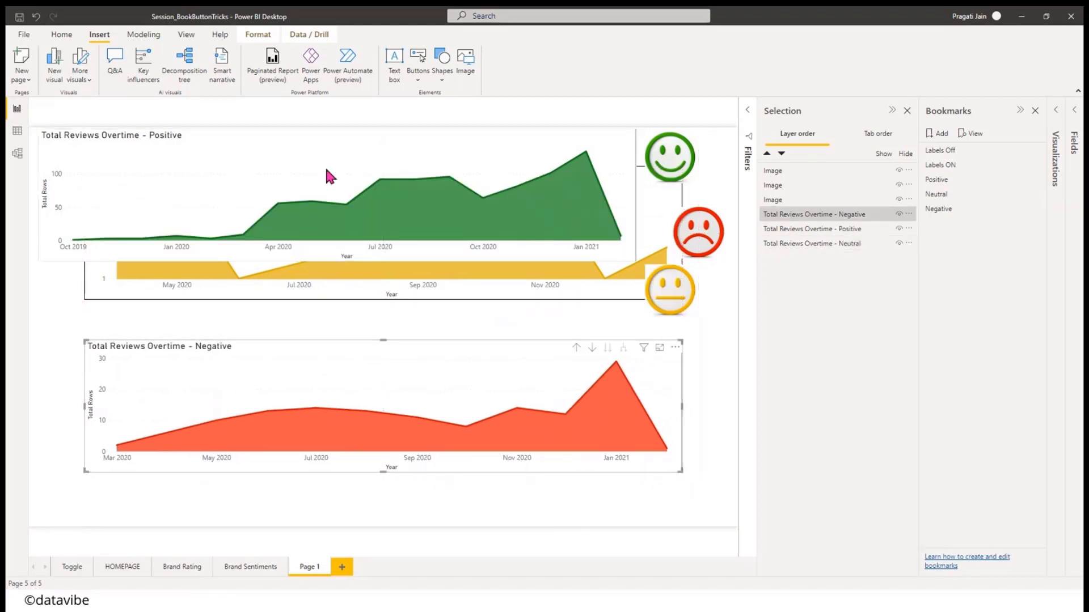
pyautogui.click(340, 288)
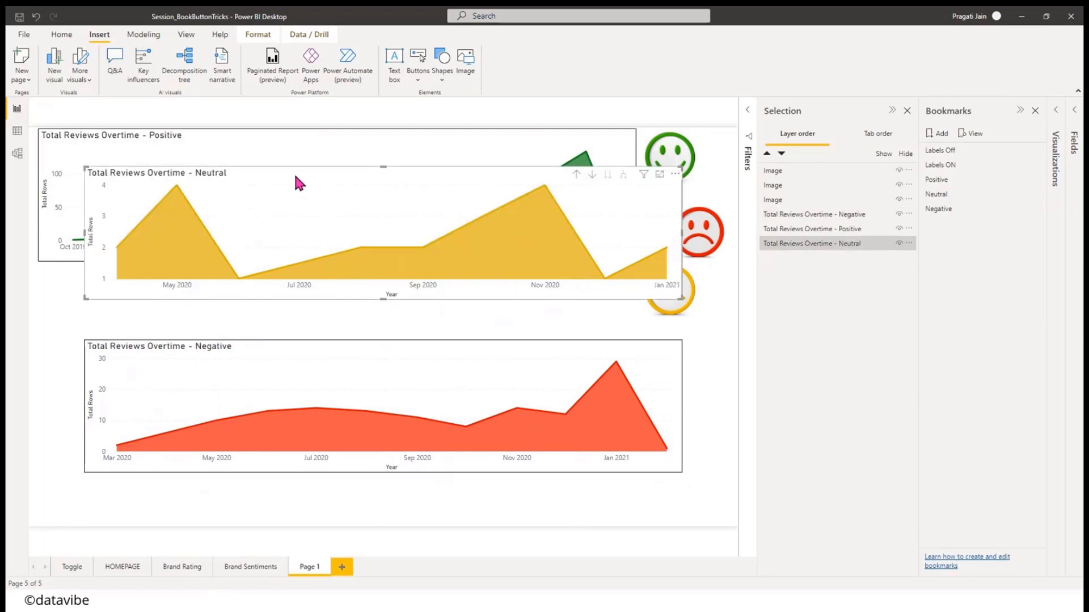
pyautogui.moveTo(295, 177); pyautogui.dragTo(295, 355)
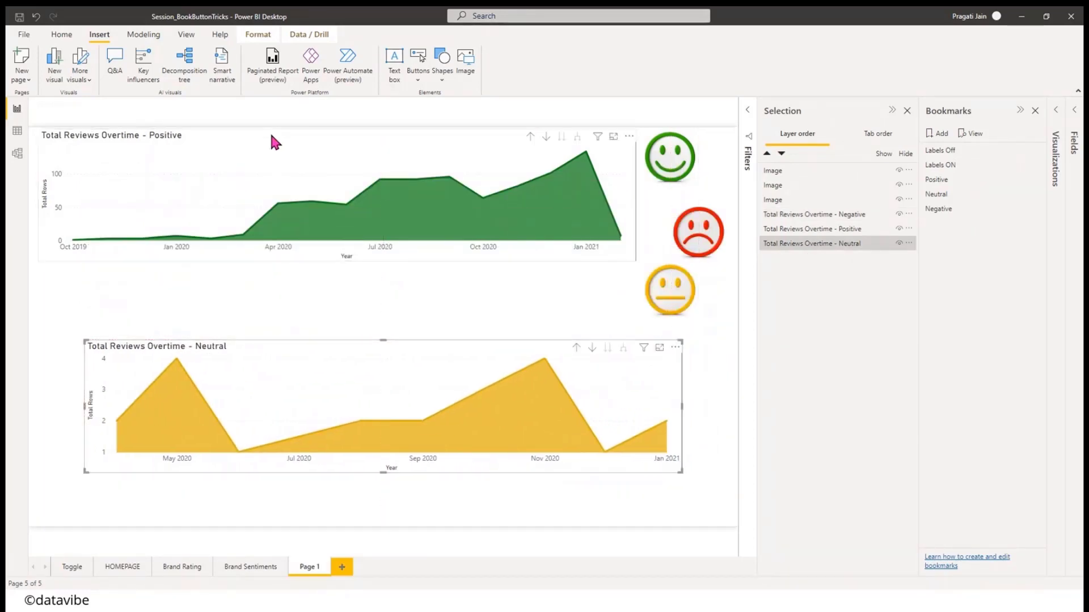
pyautogui.moveTo(273, 137); pyautogui.dragTo(318, 355)
pyautogui.click(427, 221)
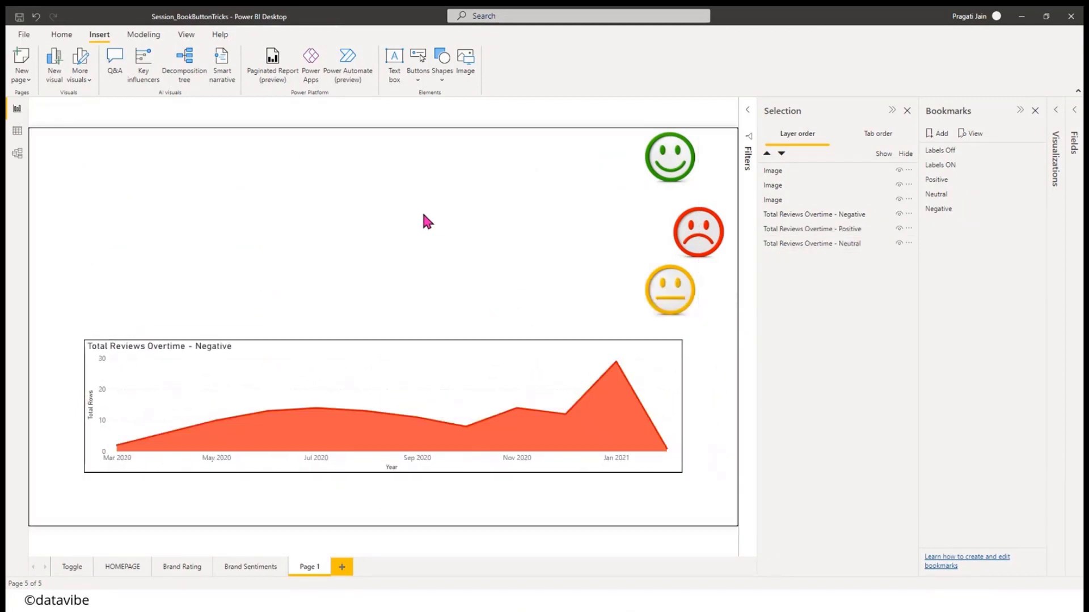
# - Arrange the green, yellow and red face images in one evenly spaced horizontal row just above the stacked charts
pyautogui.click(667, 166)
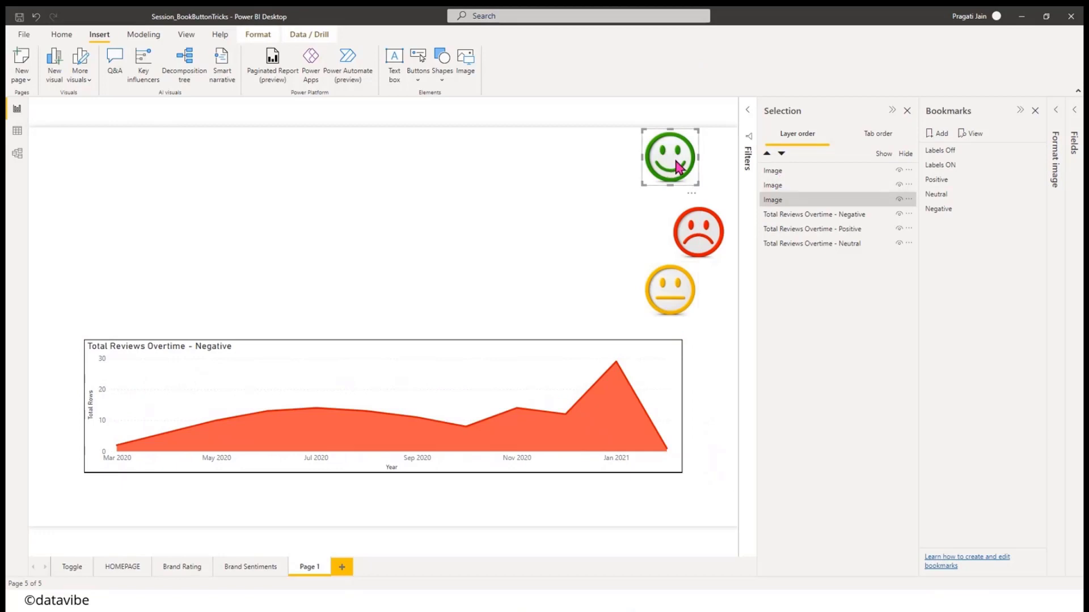
pyautogui.moveTo(676, 167); pyautogui.dragTo(248, 309)
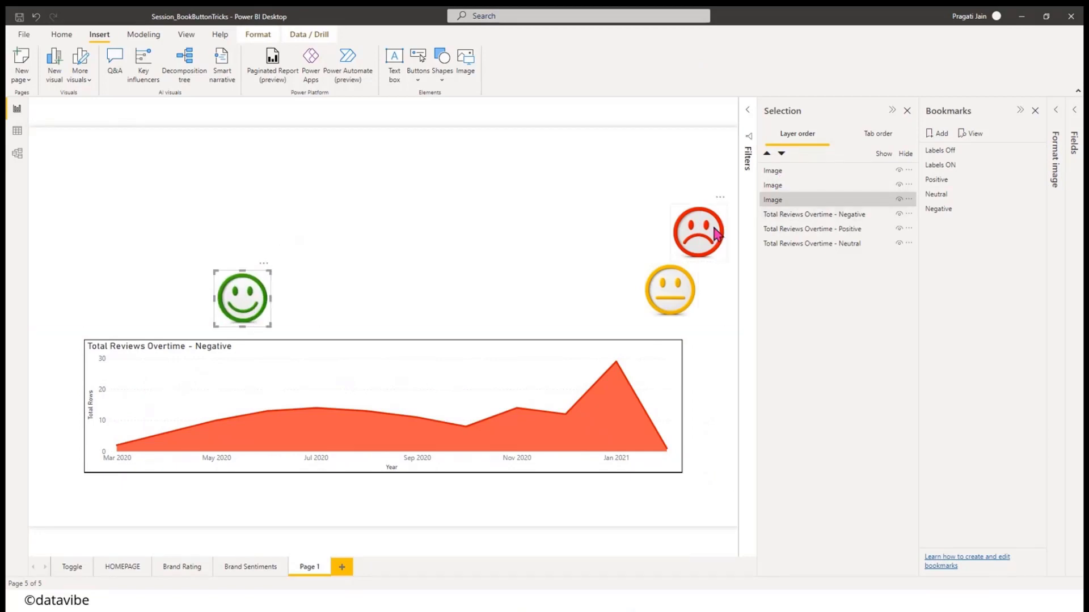
pyautogui.moveTo(675, 294); pyautogui.dragTo(364, 295)
pyautogui.moveTo(683, 254); pyautogui.dragTo(468, 320)
pyautogui.click(629, 227)
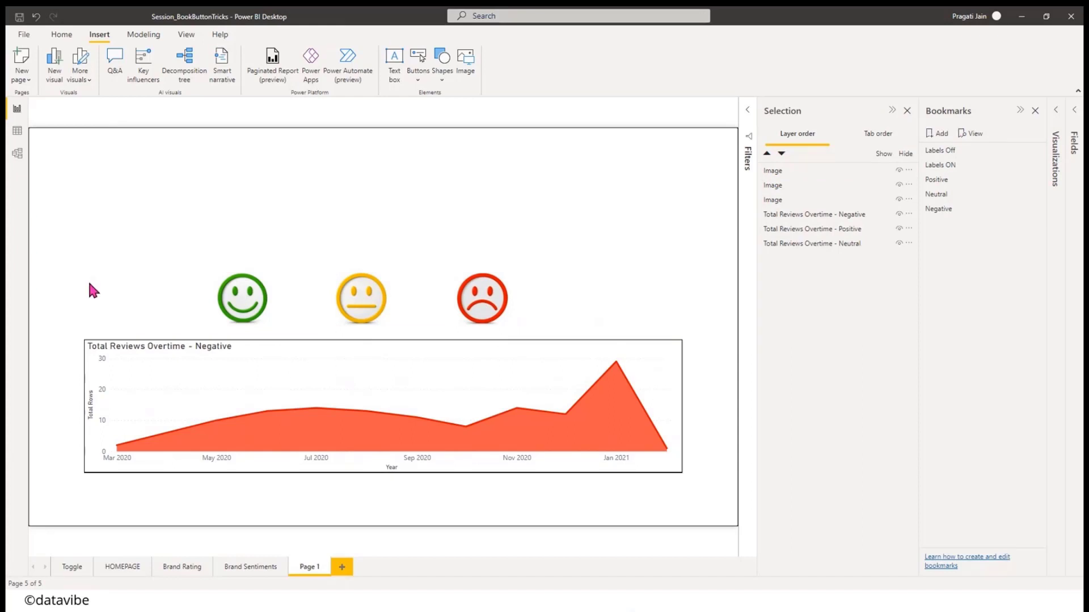
# - Collapse the Selection and Bookmarks panes and give the green smiley image a Bookmark action that targets the Positive bookmark
pyautogui.click(891, 111)
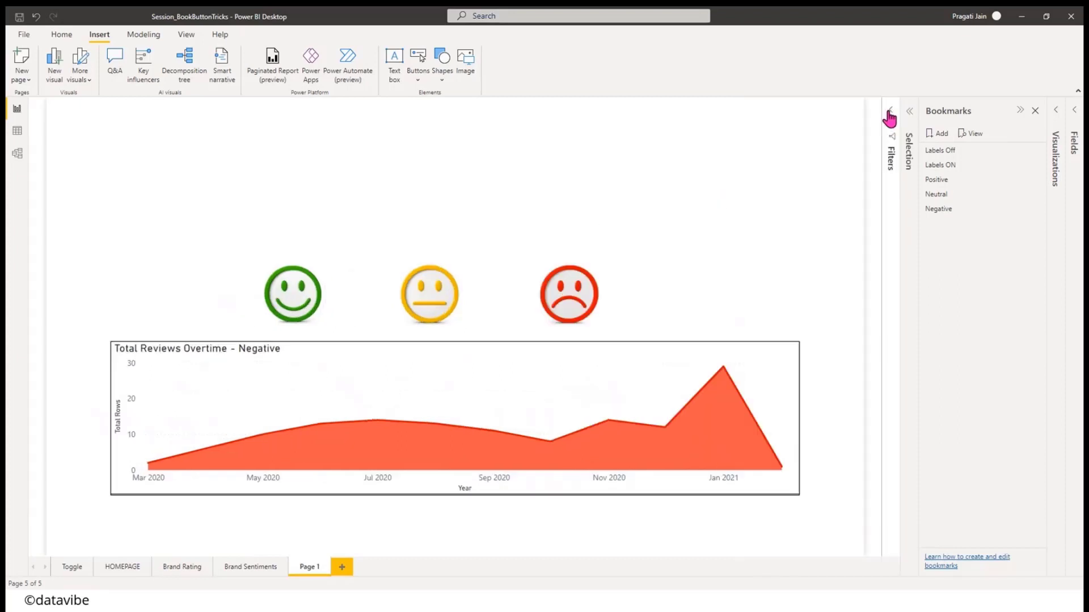
pyautogui.click(1020, 111)
pyautogui.click(359, 308)
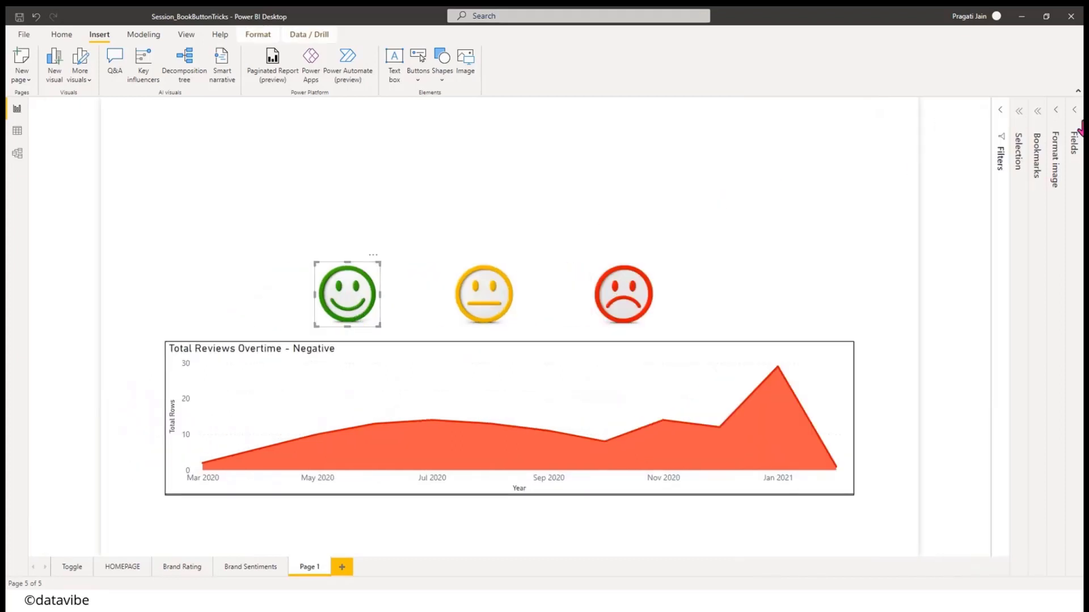
pyautogui.click(1054, 112)
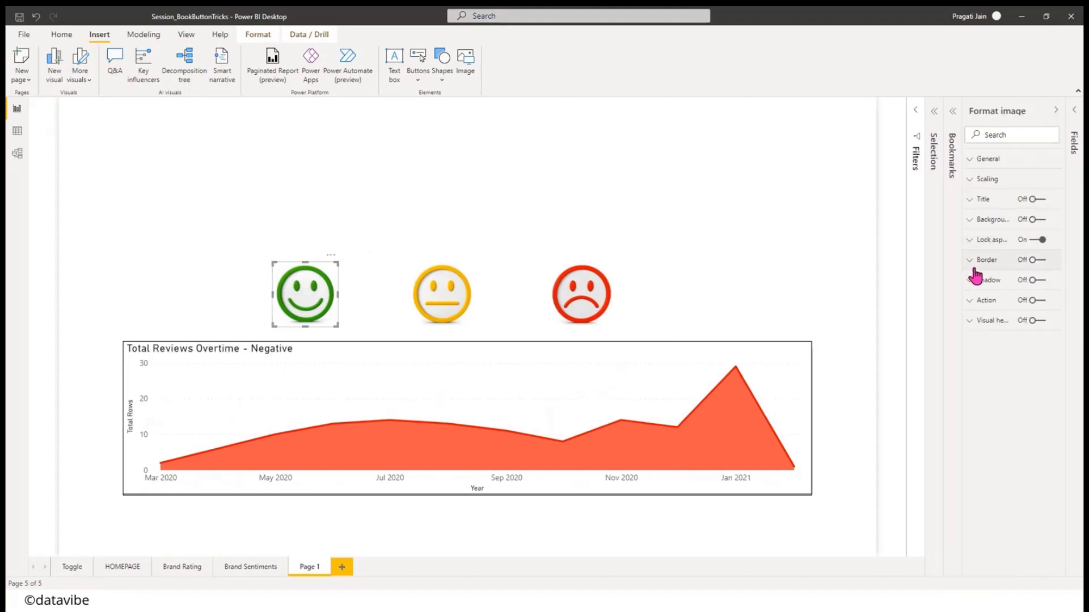
pyautogui.moveTo(965, 284); pyautogui.dragTo(938, 278)
pyautogui.click(1039, 301)
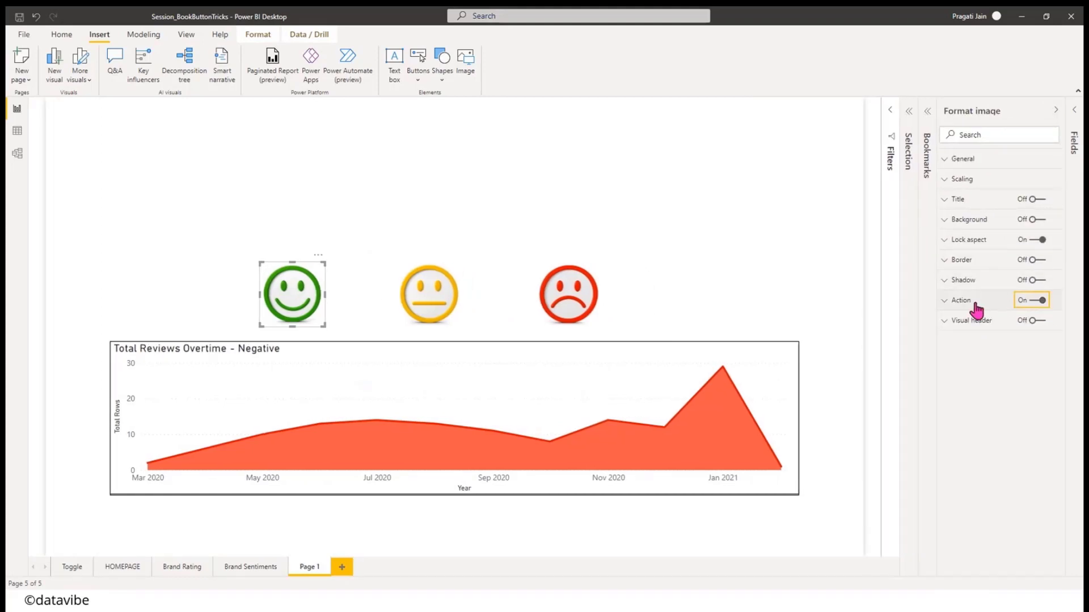
pyautogui.click(944, 305)
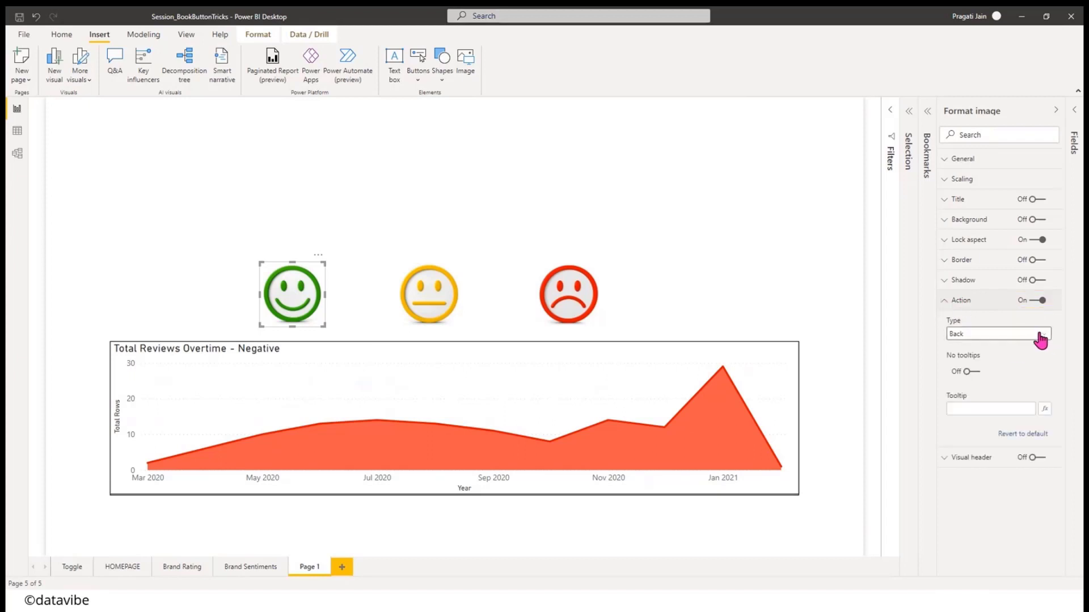
pyautogui.click(1041, 336)
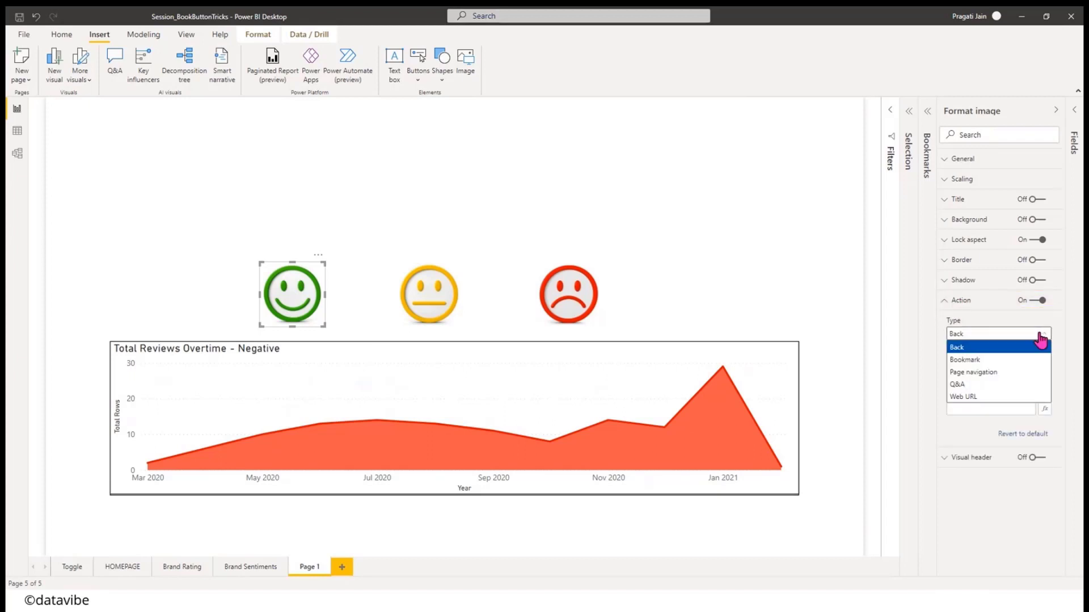
pyautogui.click(1015, 360)
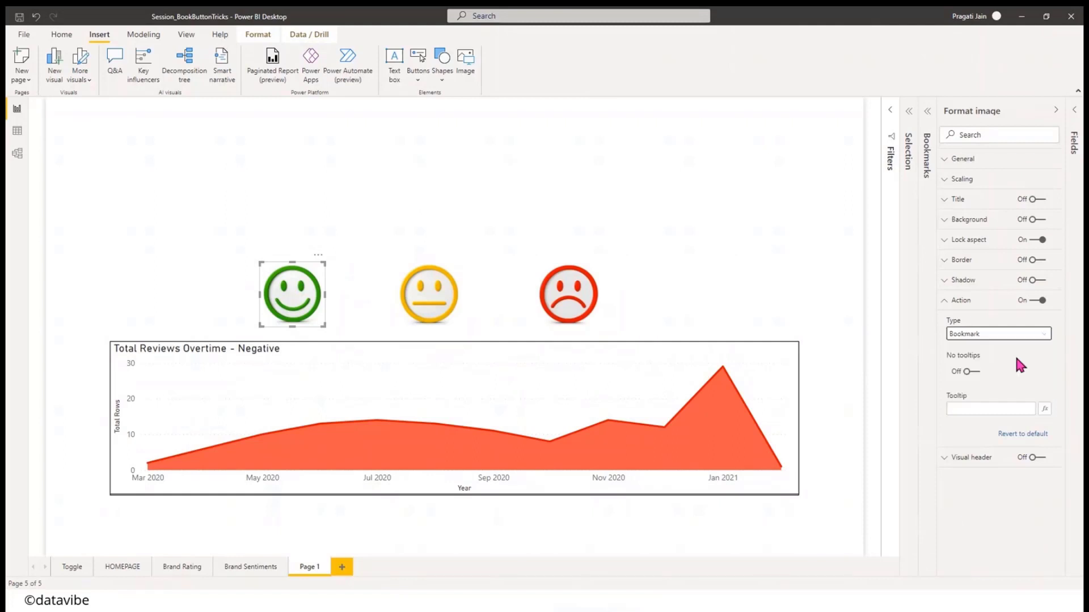
pyautogui.click(1049, 370)
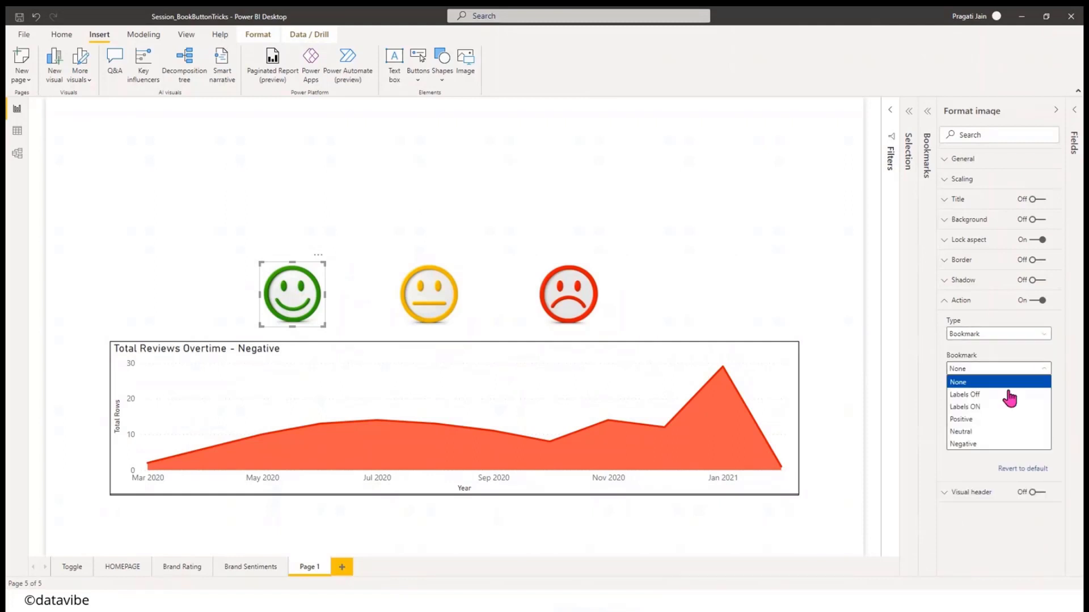
pyautogui.click(1007, 419)
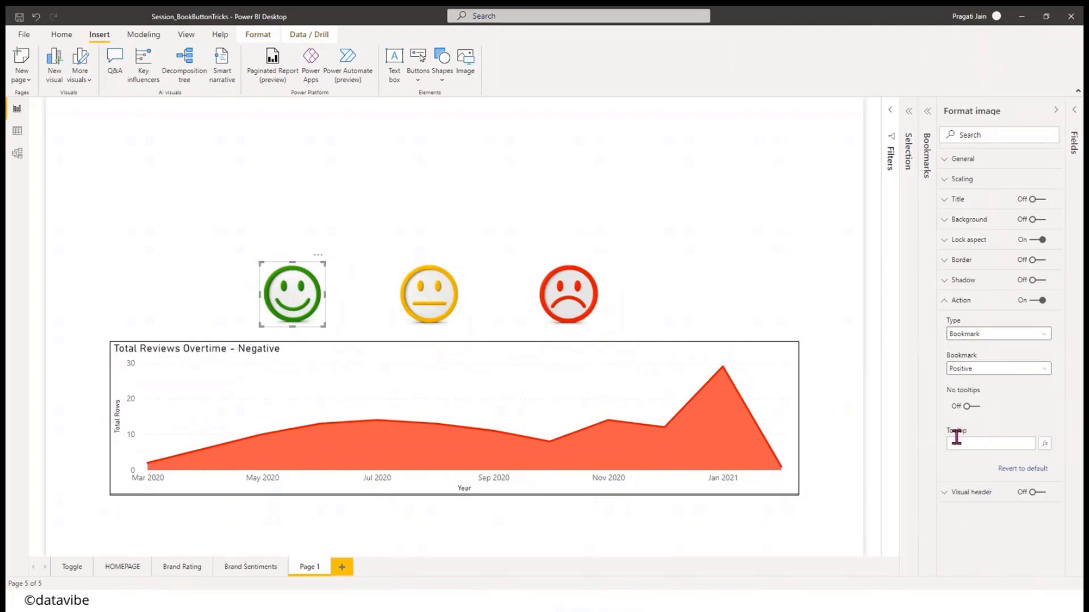
pyautogui.click(946, 302)
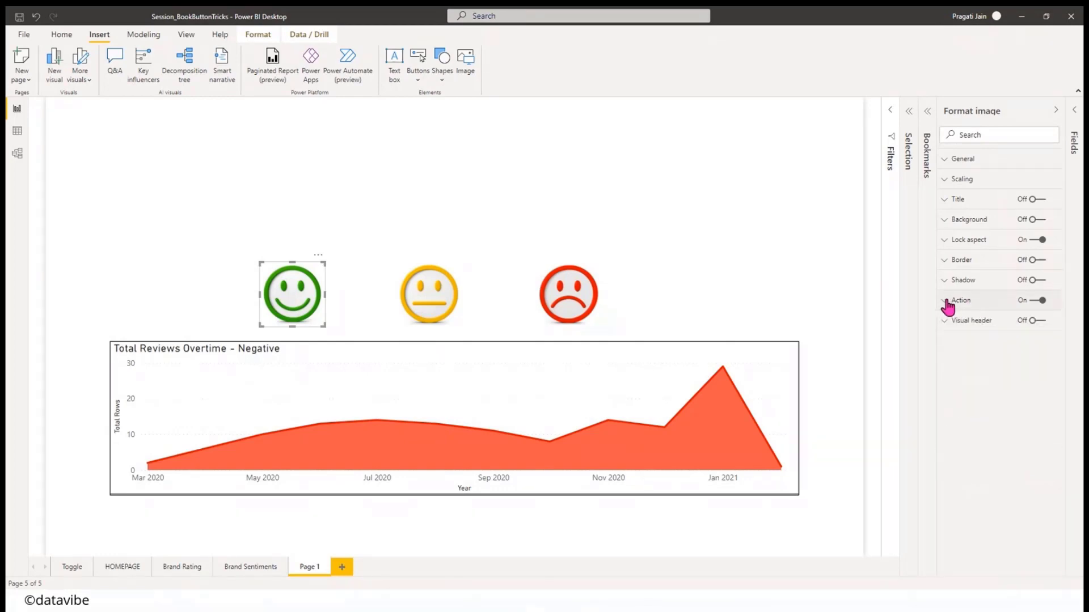
# - Turn on the yellow face image's action with type Bookmark and assign the Neutral bookmark to it
pyautogui.click(428, 286)
pyautogui.click(1038, 301)
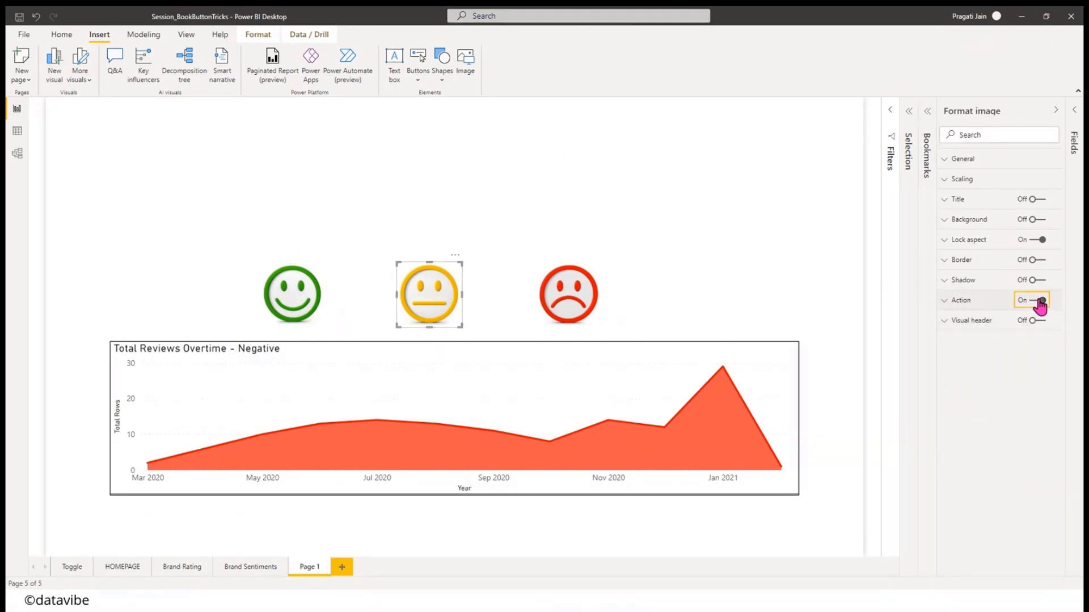
pyautogui.click(961, 300)
pyautogui.click(1044, 340)
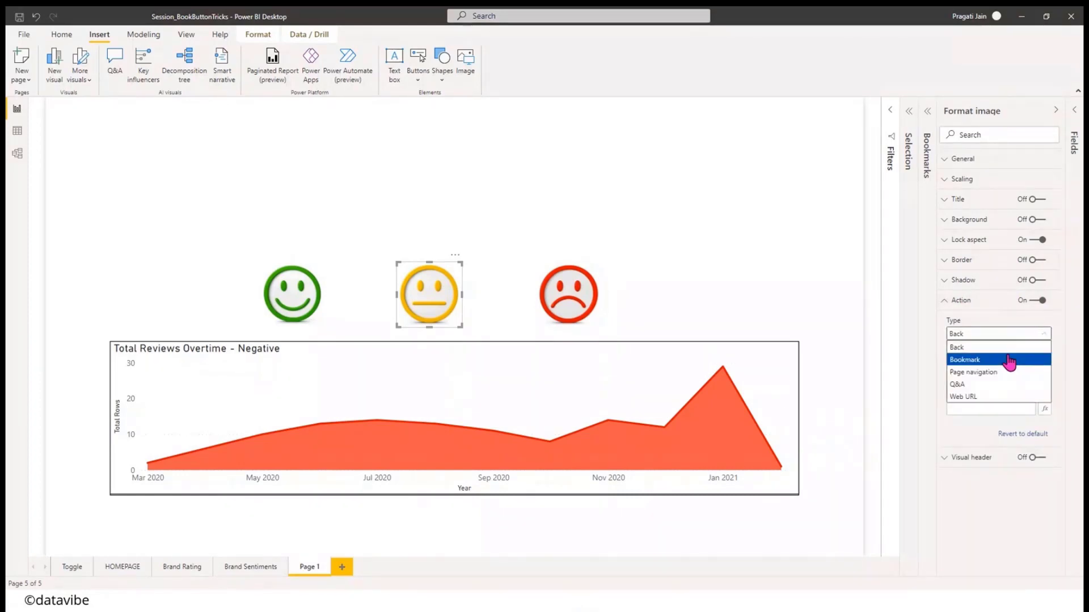
pyautogui.click(1006, 359)
pyautogui.click(1041, 370)
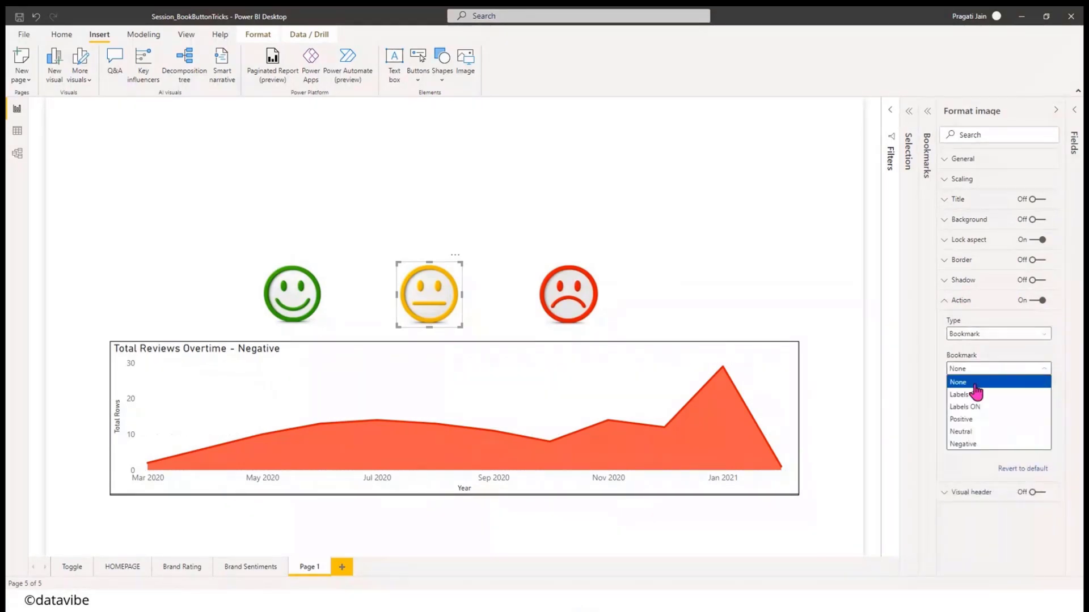
pyautogui.click(990, 433)
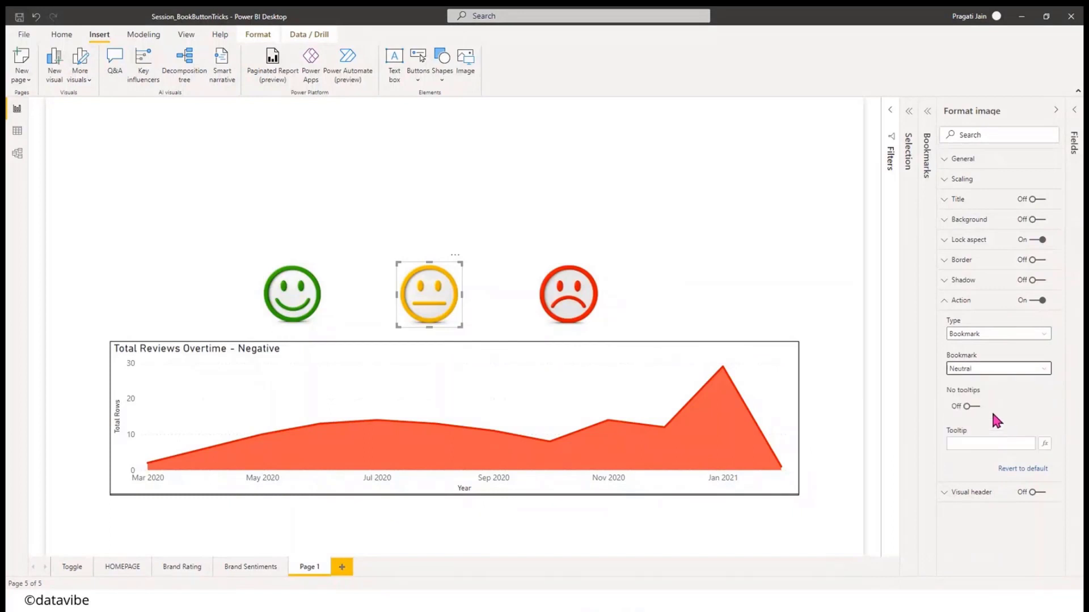
pyautogui.click(946, 300)
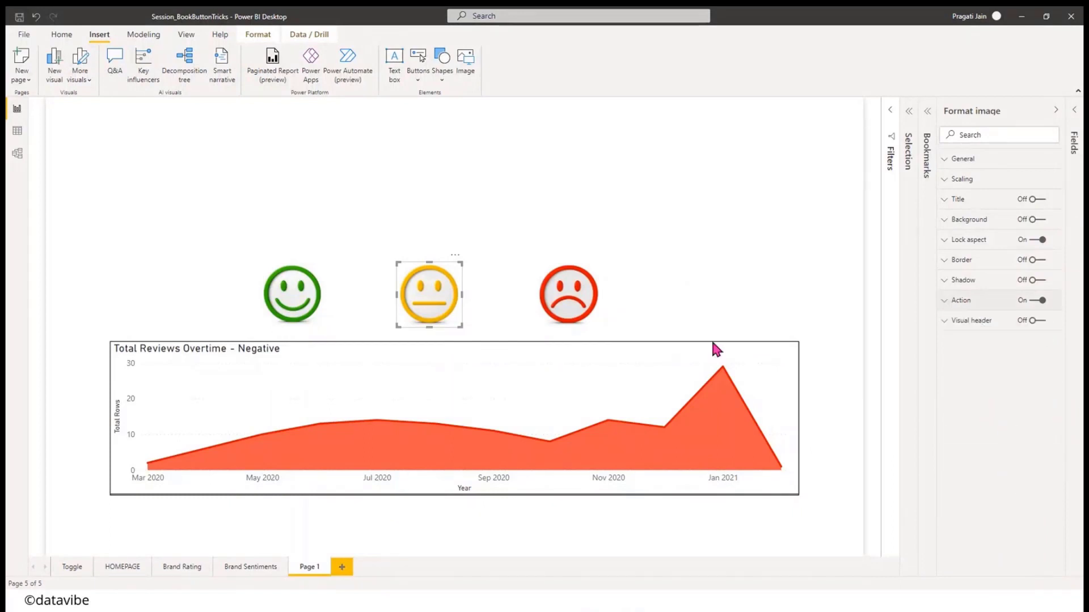
# - Give the red face image a Bookmark action that targets the Negative bookmark and collapse the Visualizations pane
pyautogui.click(552, 291)
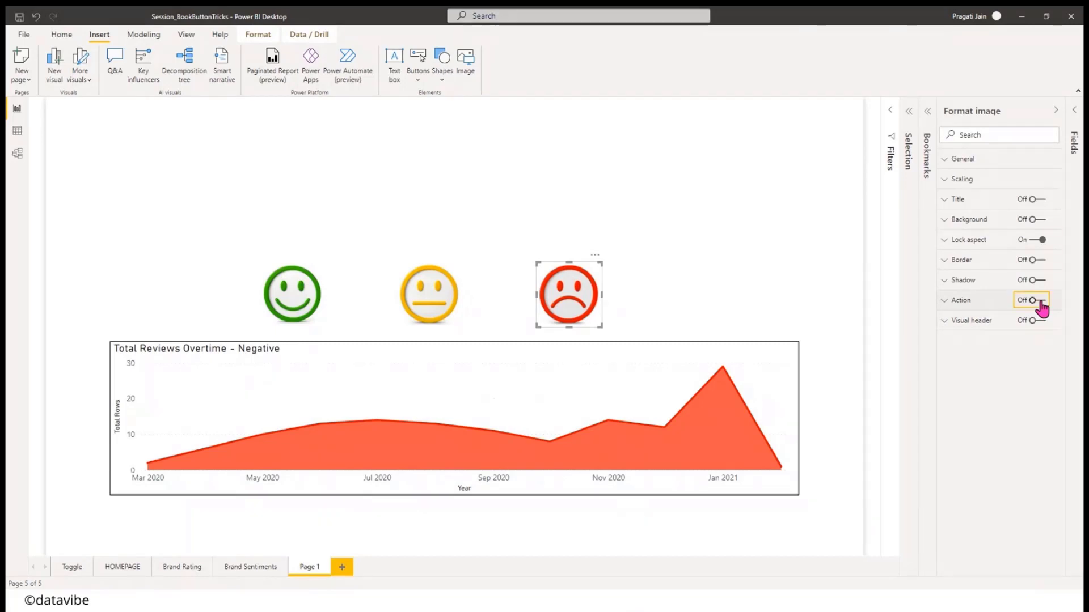
pyautogui.click(958, 300)
pyautogui.click(1043, 334)
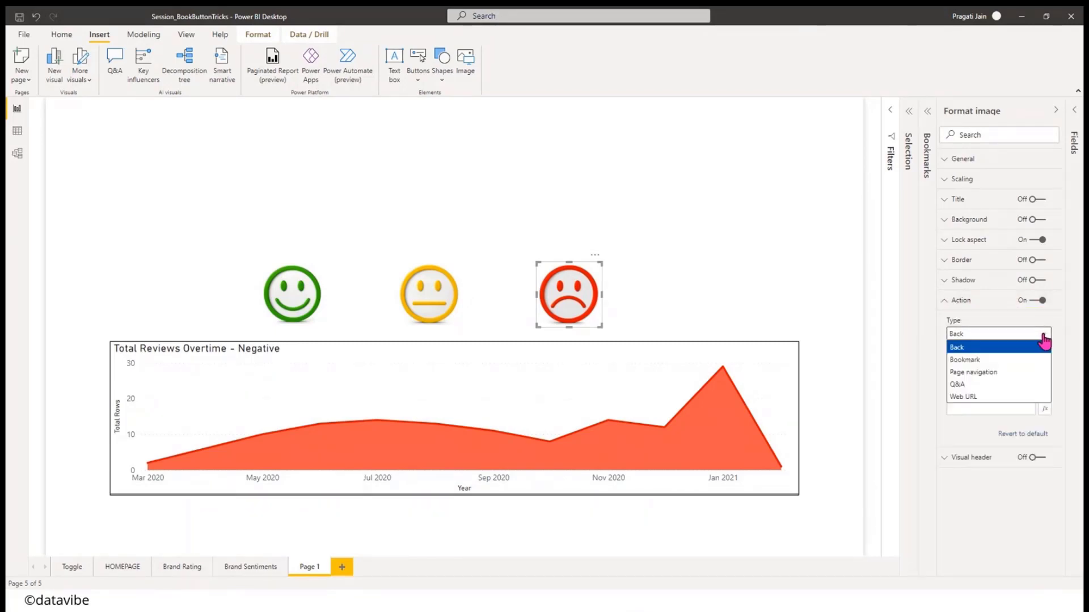
pyautogui.click(989, 360)
pyautogui.click(1035, 369)
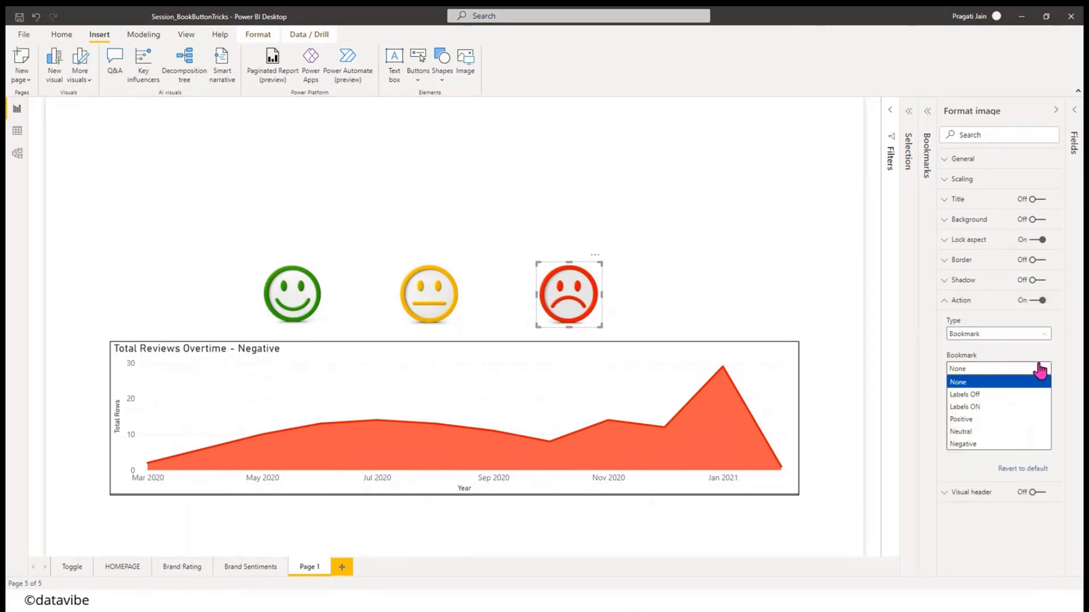
pyautogui.click(984, 445)
pyautogui.click(946, 304)
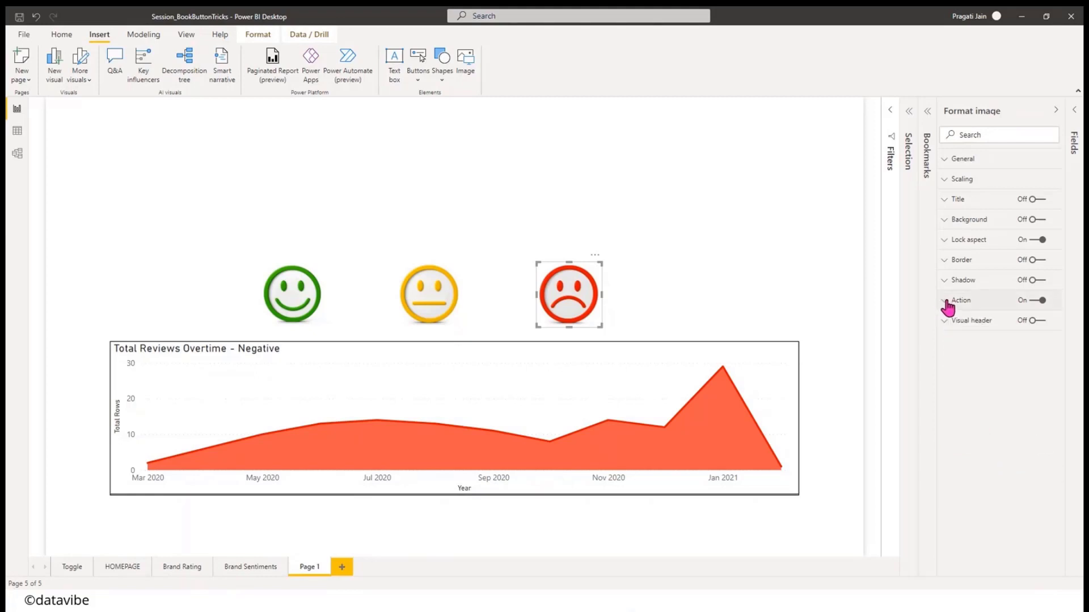
pyautogui.click(758, 249)
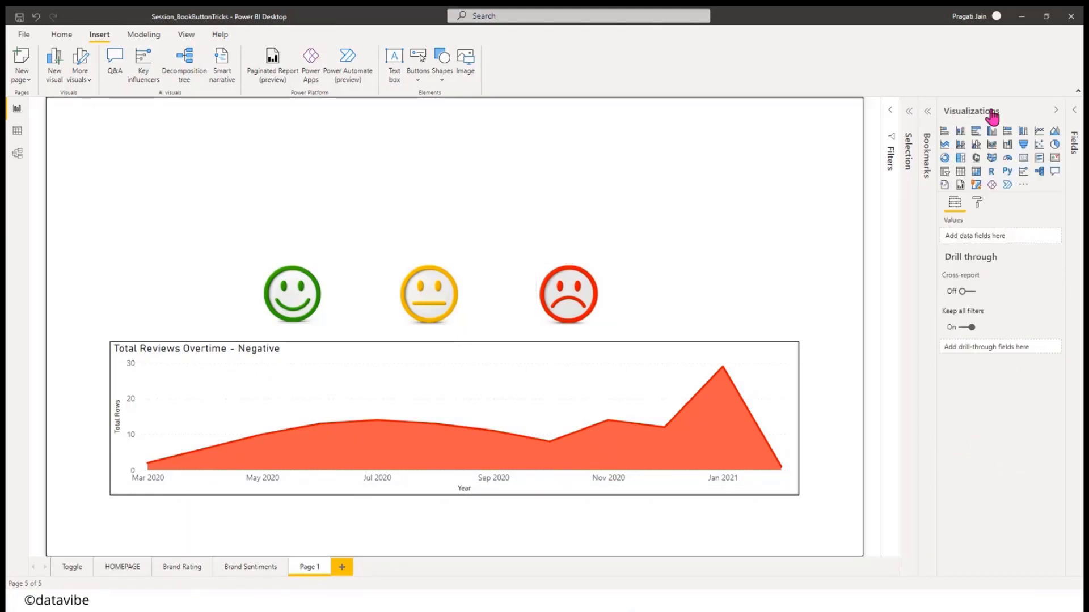
pyautogui.click(1054, 112)
pyautogui.click(757, 256)
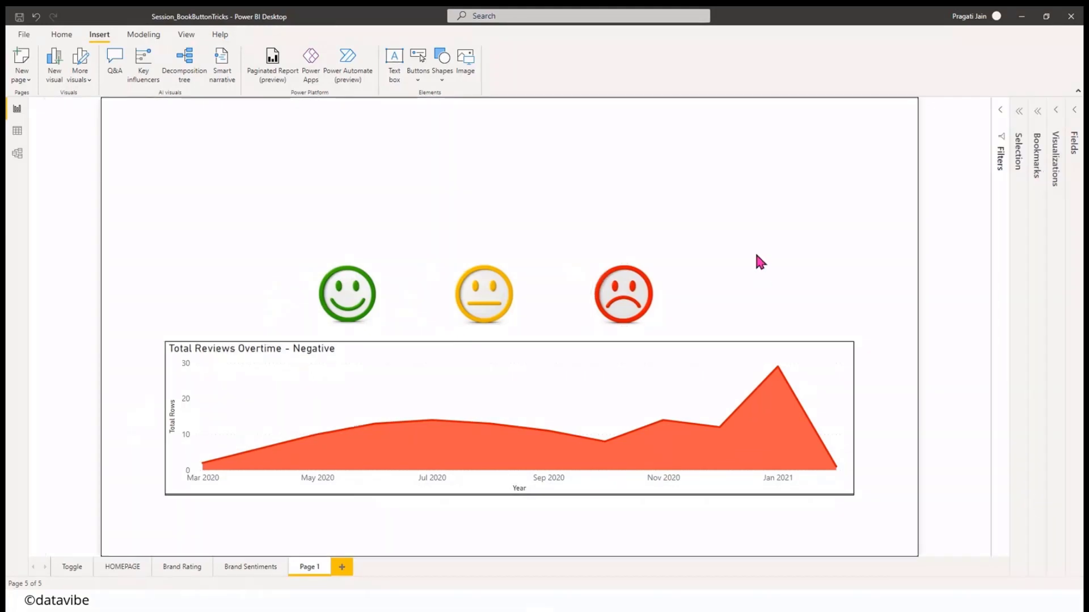
# - Test the green, yellow and red face images in turn to switch between the stacked review charts
pyautogui.keyDown('ctrl'); pyautogui.click(354, 306); pyautogui.keyUp('ctrl')
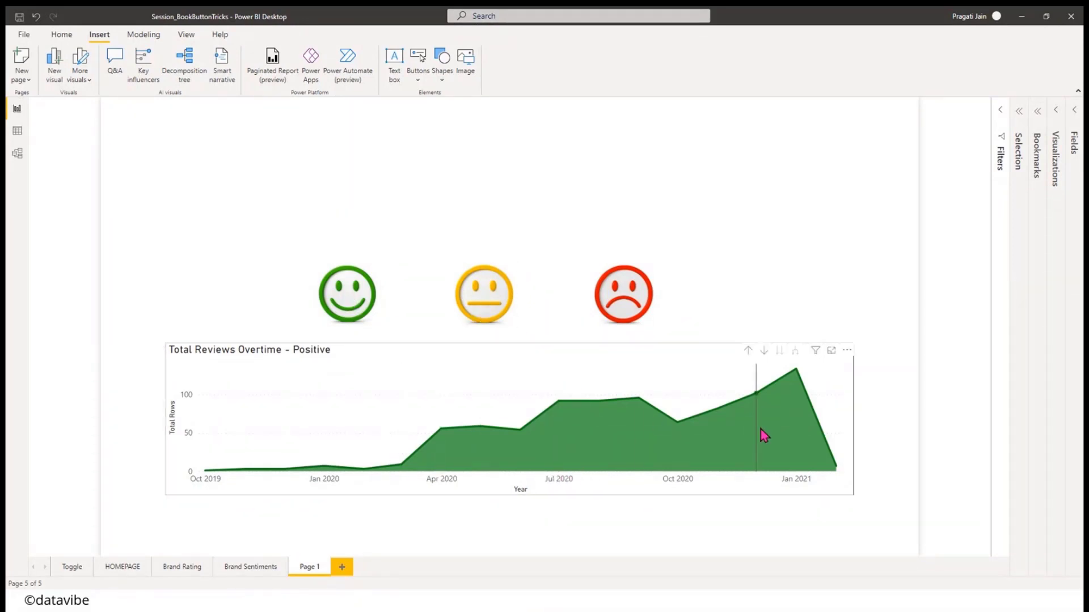
pyautogui.click(485, 299)
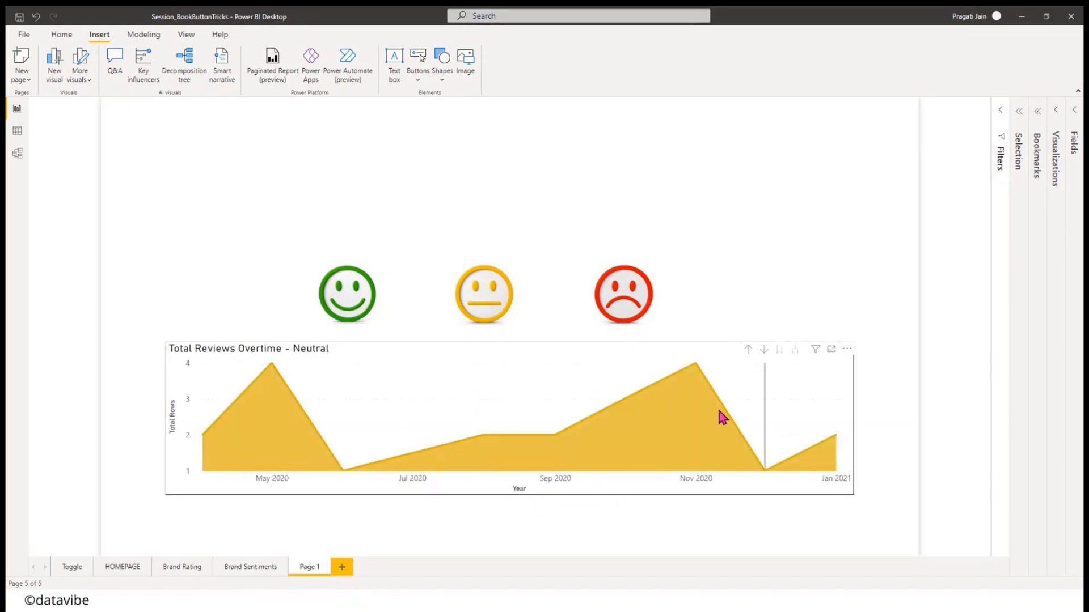
pyautogui.keyDown('ctrl'); pyautogui.click(629, 308); pyautogui.keyUp('ctrl')
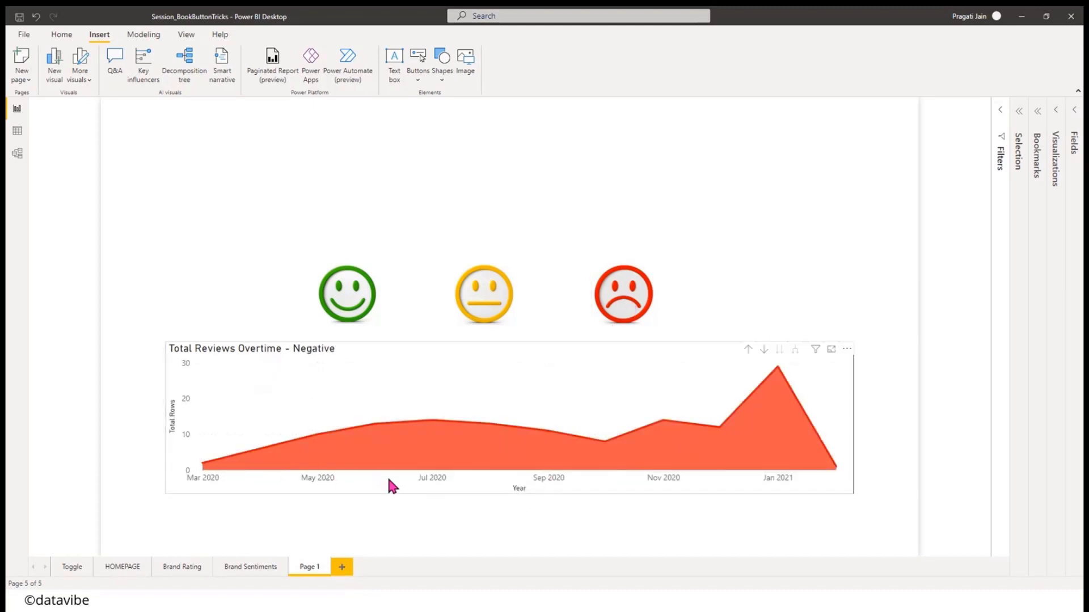
pyautogui.click(780, 235)
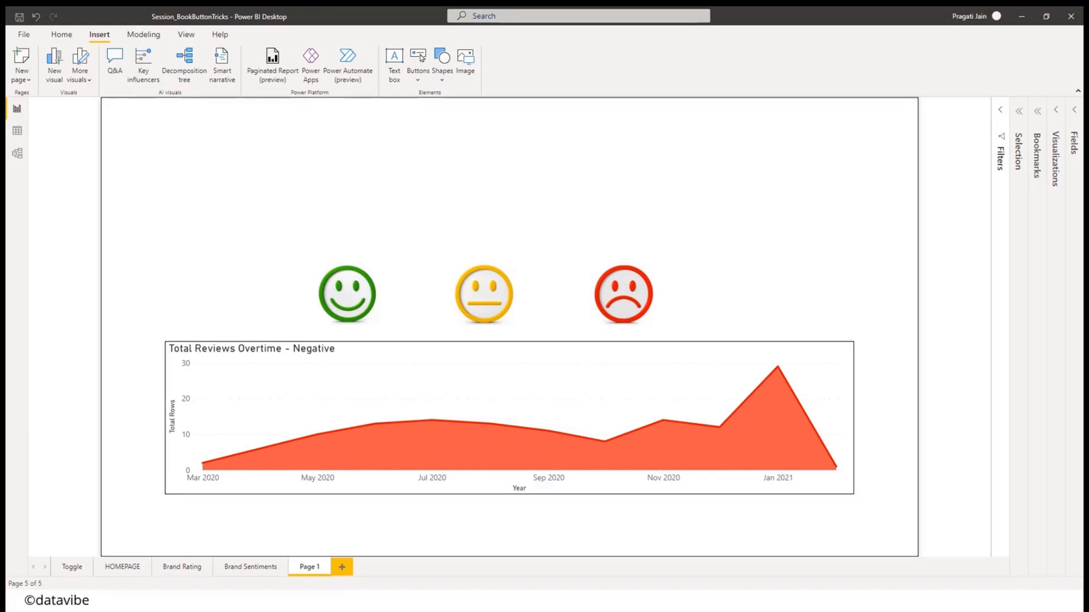
# - Rename the current report page as Images
pyautogui.rightClick(312, 569)
pyautogui.click(334, 533)
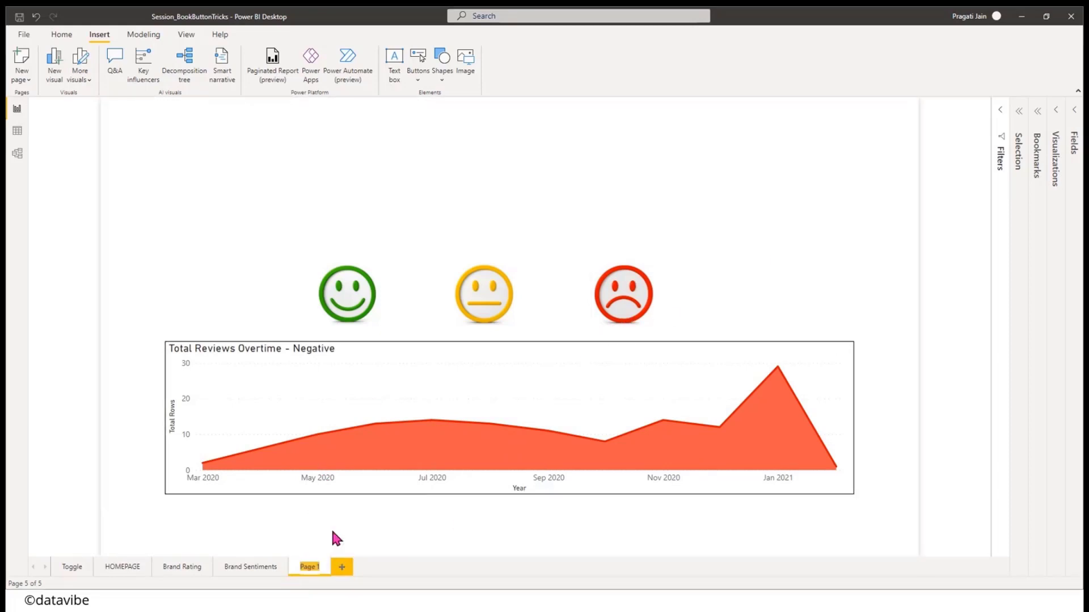
pyautogui.write('Images')
pyautogui.click(771, 183)
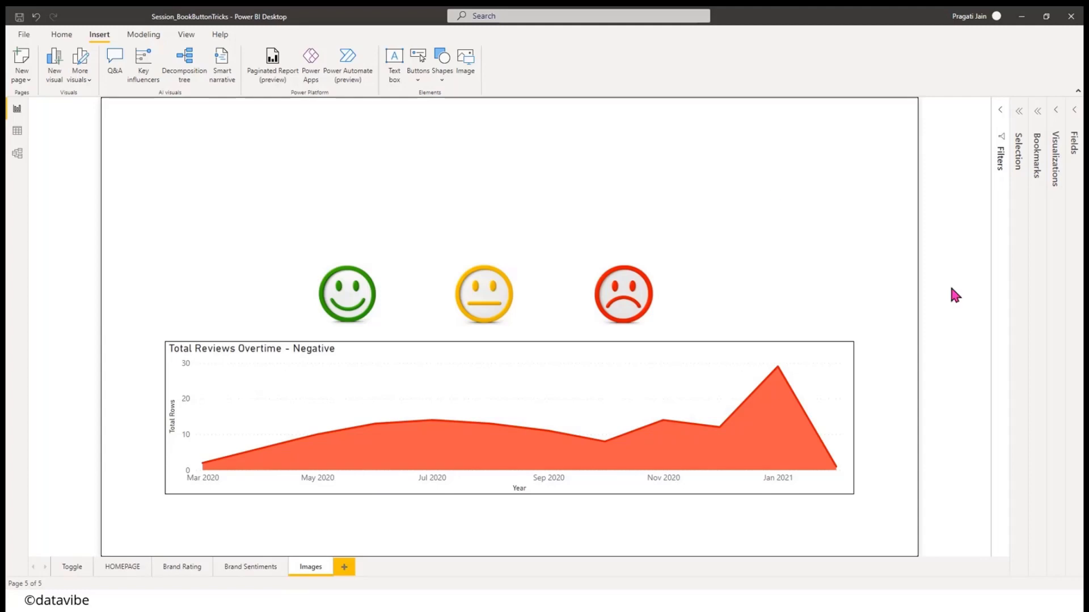
pyautogui.click(61, 34)
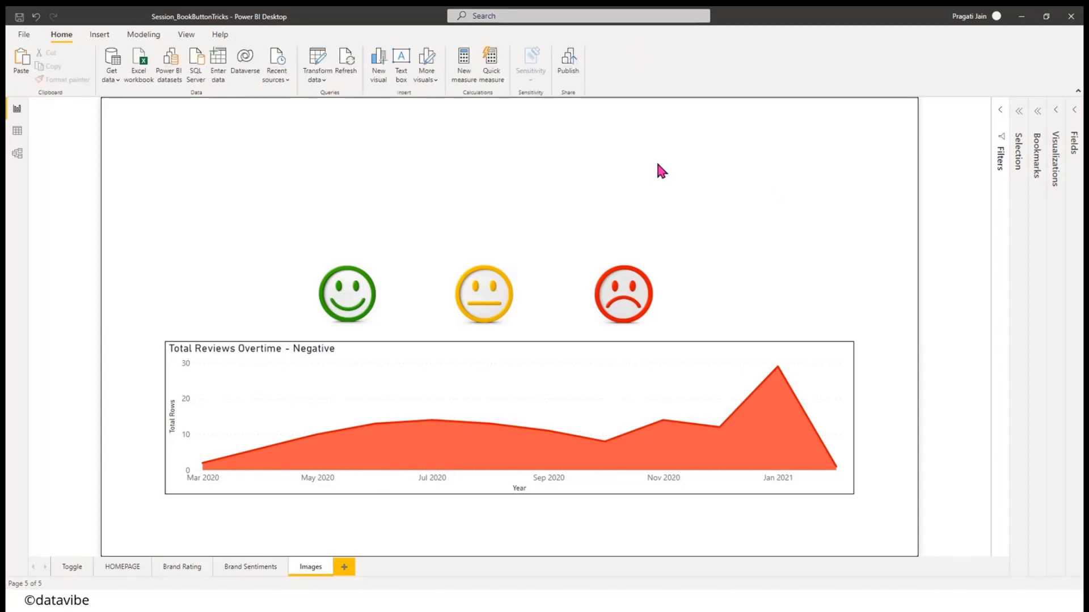
pyautogui.hotkey('alt', 'Tab')
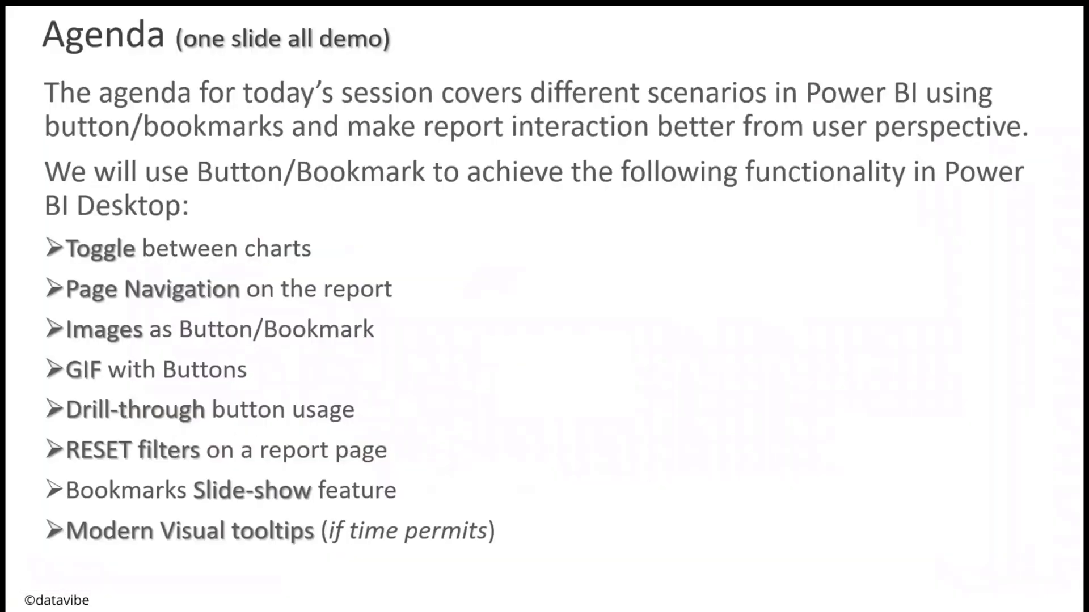
pyautogui.hotkey('alt', 'Tab')
pyautogui.hotkey('alt', 'Tab')
pyautogui.hotkey('alt', 'Tab')
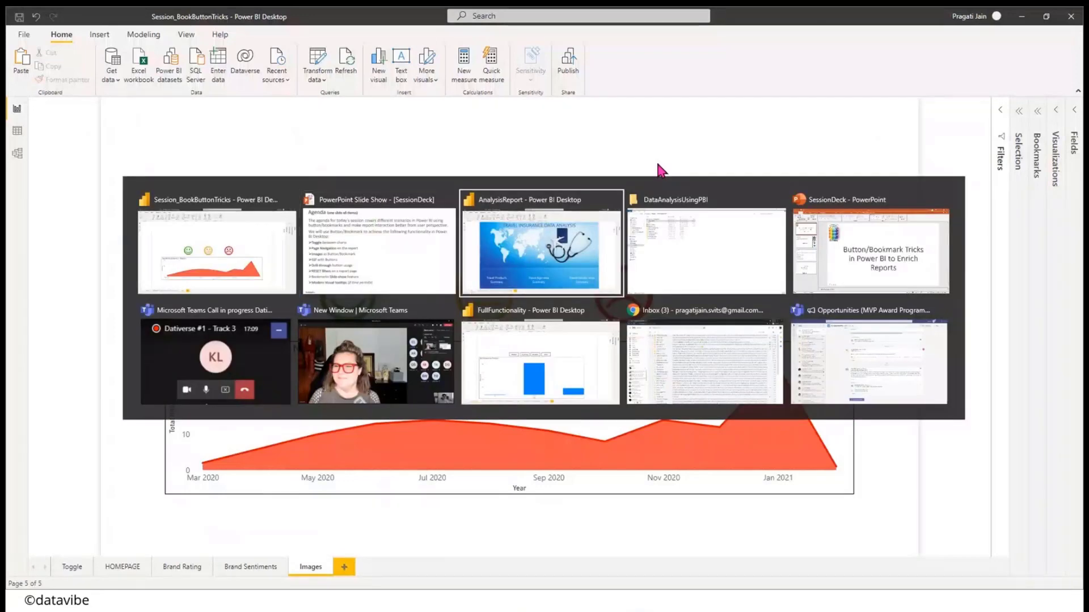
pyautogui.hotkey('alt', 'Tab')
pyautogui.hotkey('alt', 'Tab')
pyautogui.hotkey('alt', 'Tab')
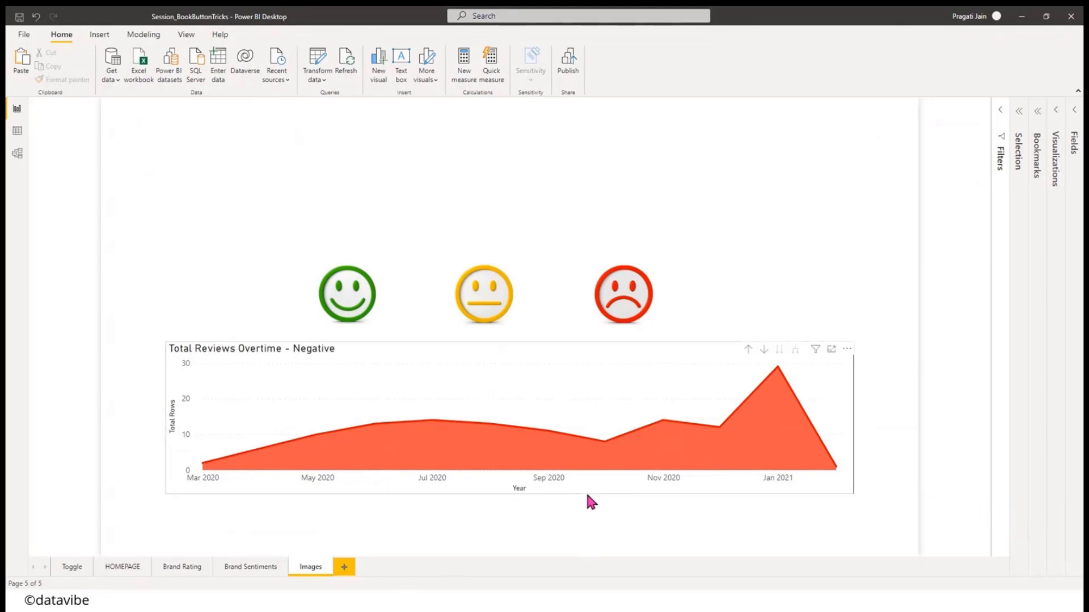
pyautogui.hotkey('alt', 'Tab')
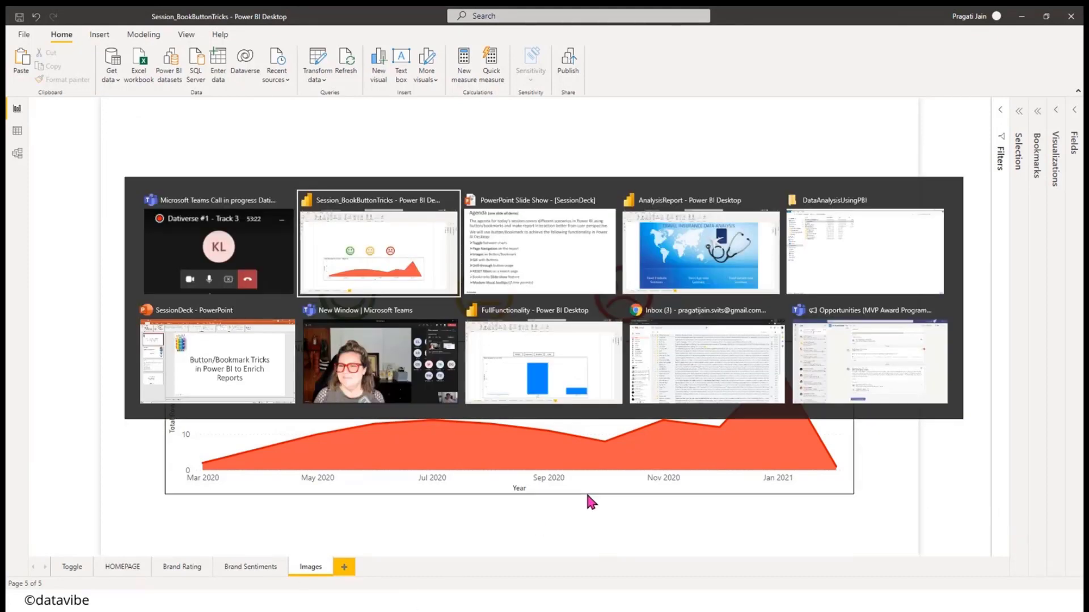
pyautogui.hotkey('alt', 'Tab')
pyautogui.hotkey('alt', 'Tab')
pyautogui.hotkey('alt', 'Tab')
pyautogui.hotkey('alt', 'Tab')
pyautogui.hotkey('alt', 'Tab')
pyautogui.hotkey('alt', 'Tab')
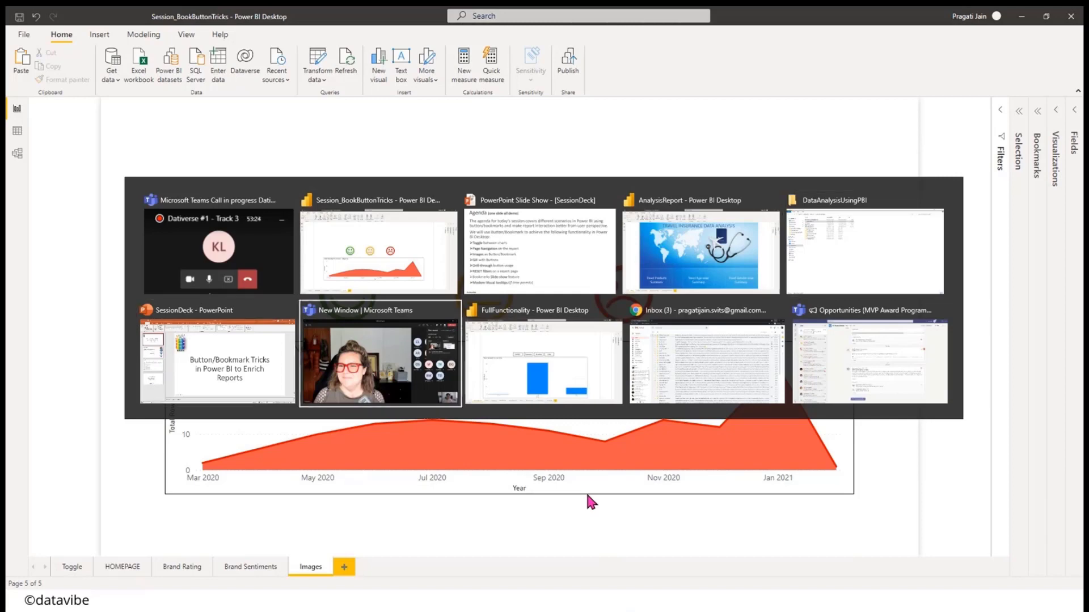
pyautogui.hotkey('alt', 'Tab')
pyautogui.hotkey('alt', 'Tab')
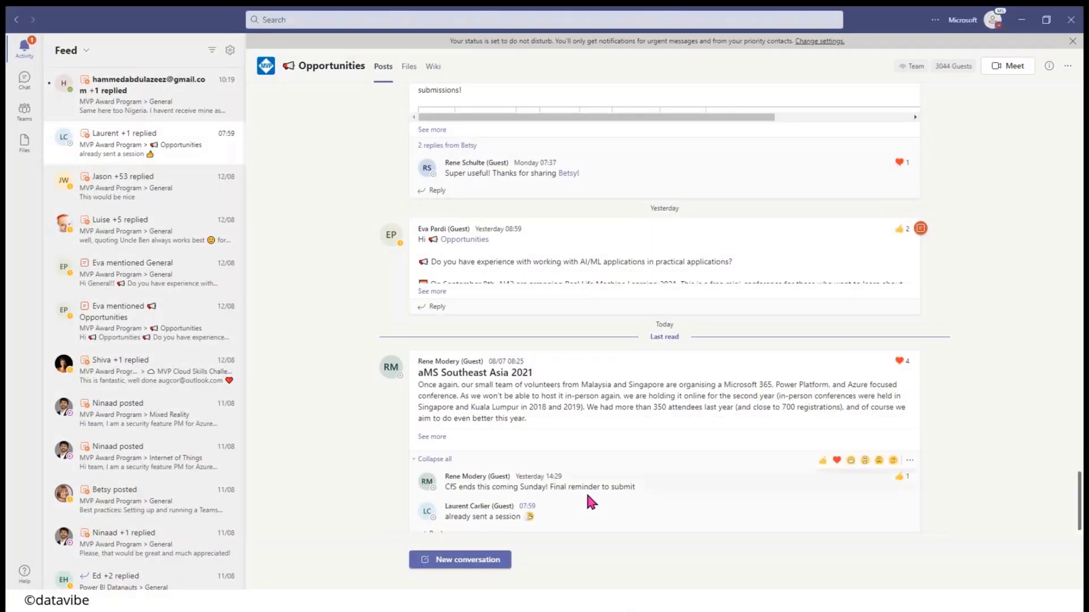
pyautogui.click(114, 94)
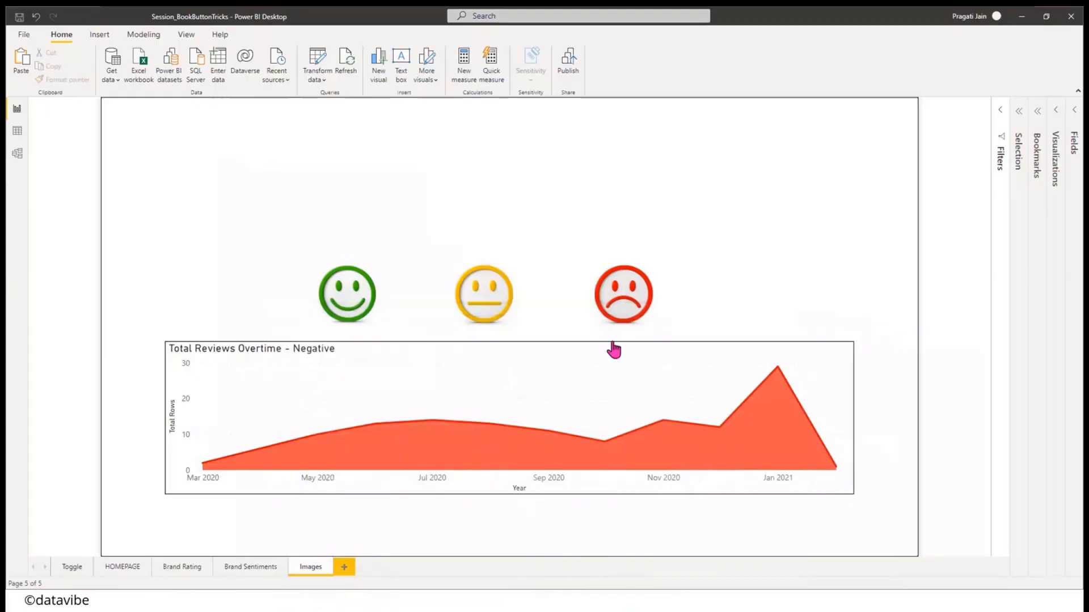
pyautogui.click(1020, 20)
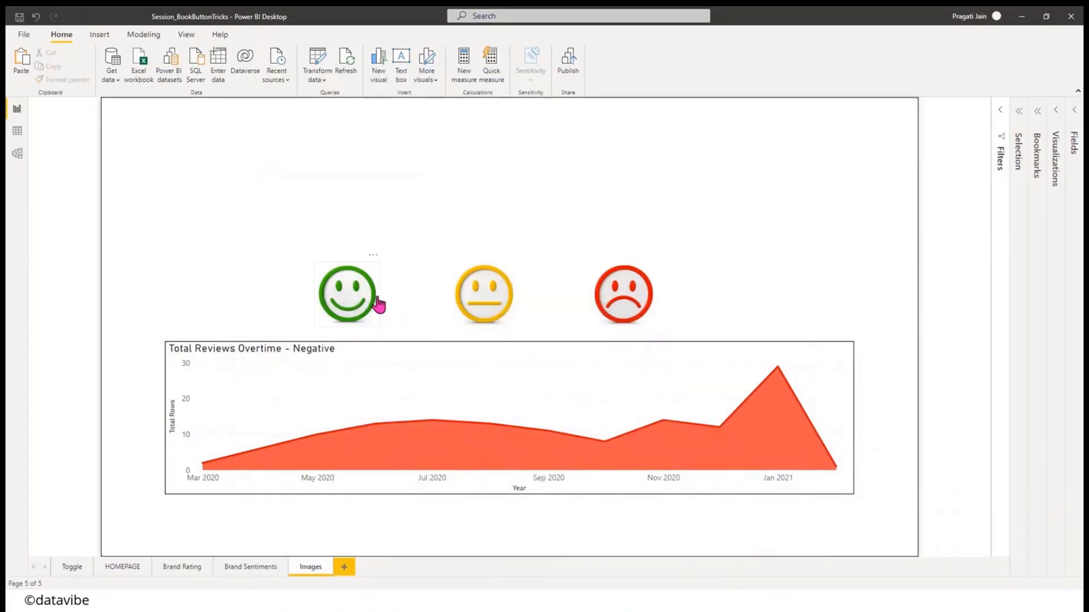
pyautogui.hotkey('alt', 'Tab')
pyautogui.hotkey('alt', 'Tab')
pyautogui.hotkey('alt', 'Tab')
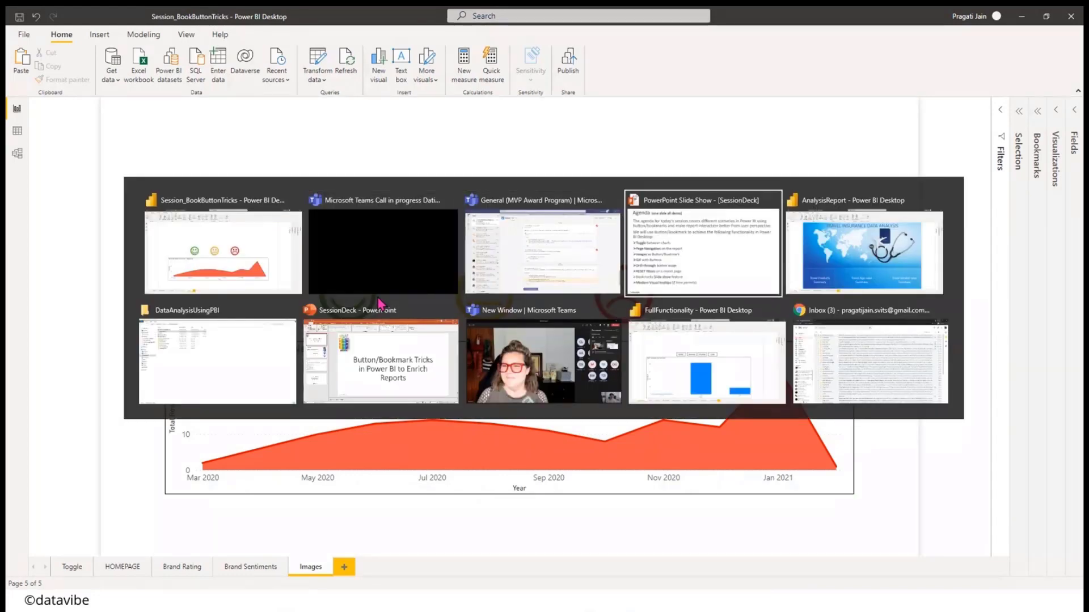
pyautogui.hotkey('alt', 'Tab')
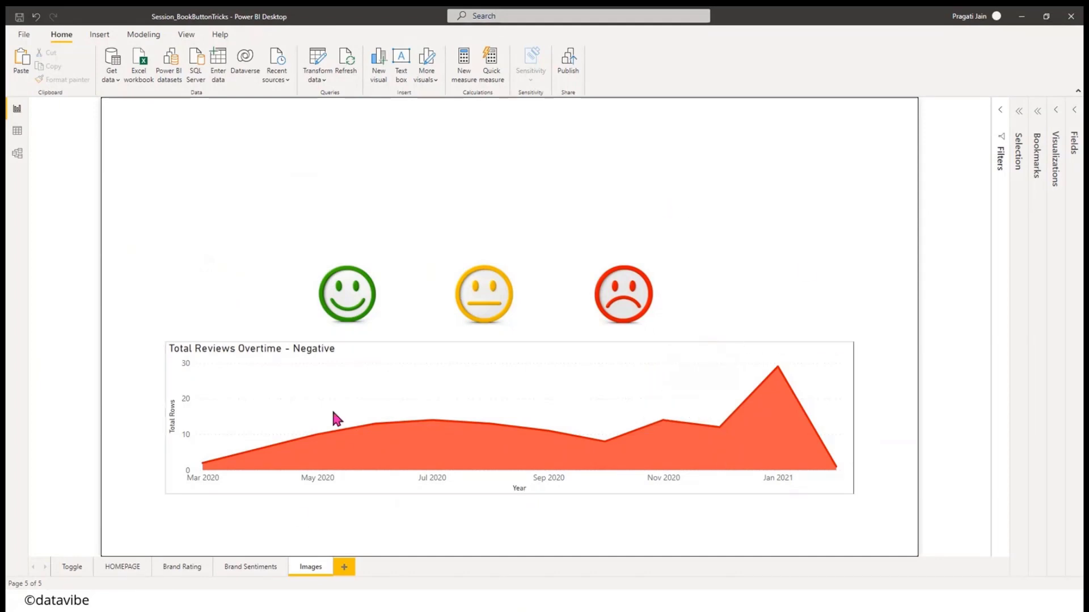
# - Add a new report page after Images and set its page background transparency to 0 %
pyautogui.click(344, 567)
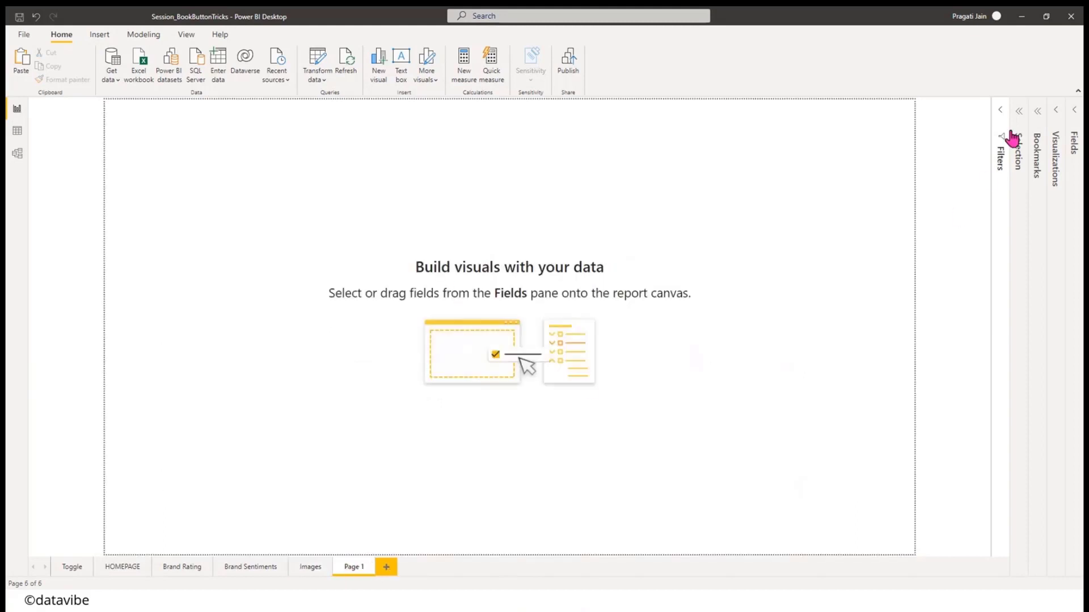
pyautogui.click(1052, 122)
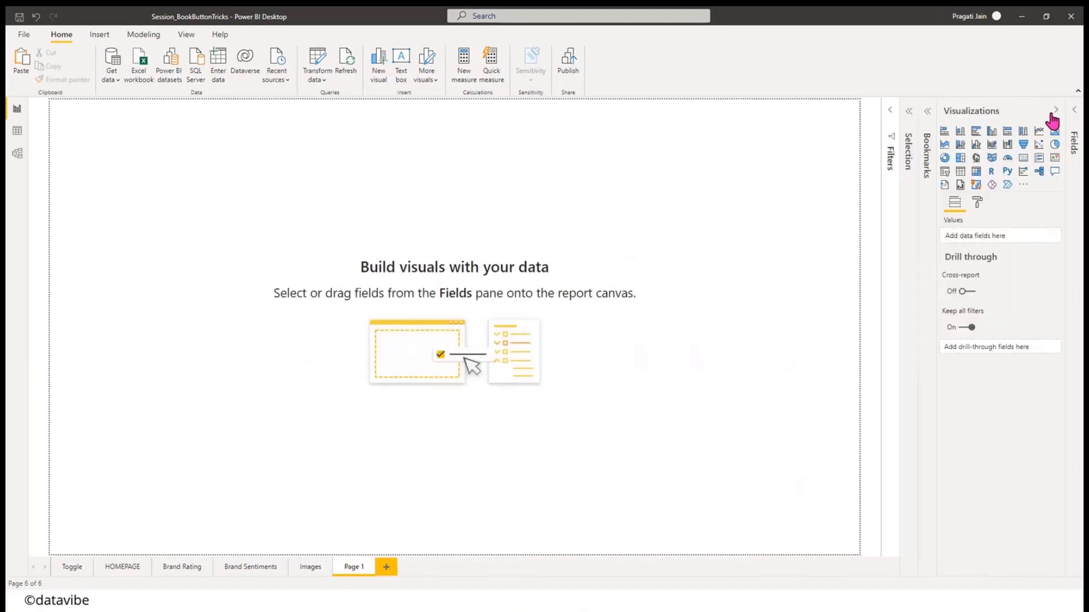
pyautogui.click(978, 203)
pyautogui.click(976, 287)
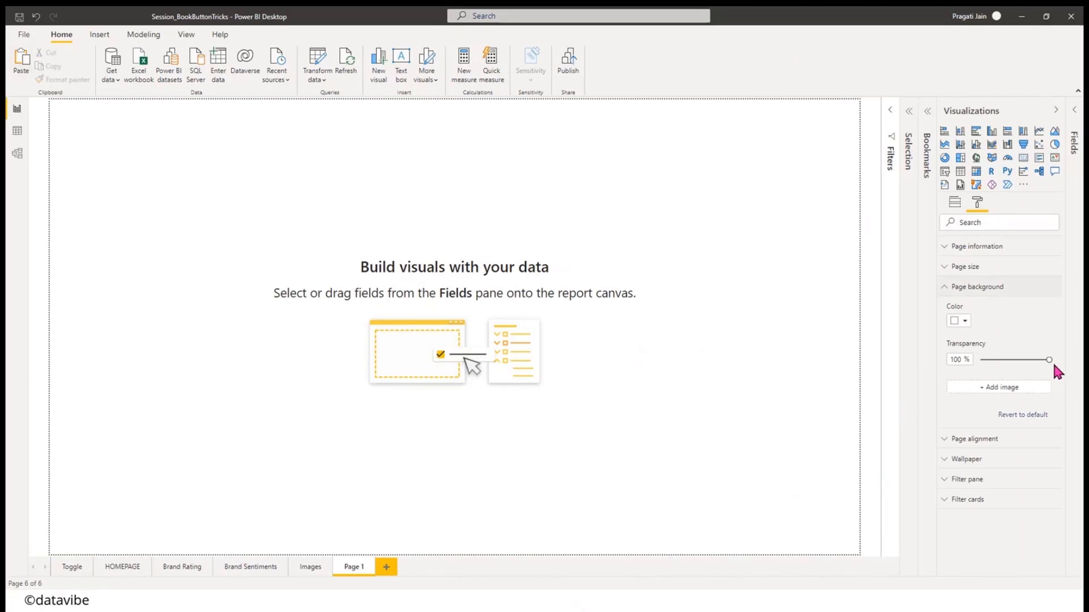
pyautogui.moveTo(1049, 360); pyautogui.dragTo(964, 360)
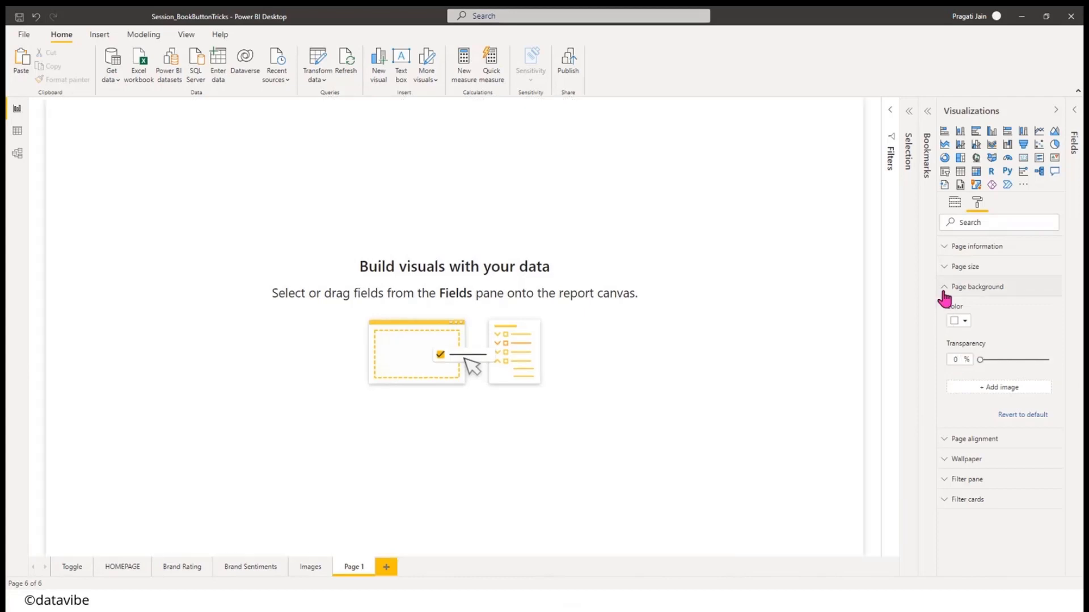
pyautogui.click(944, 290)
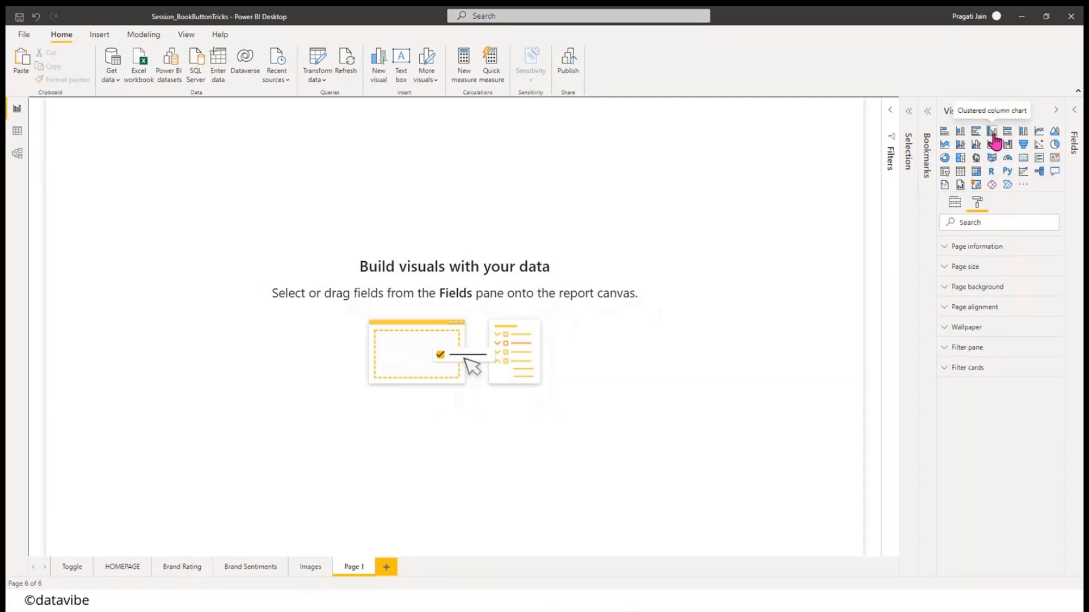
# - Insert an empty clustered column chart and enlarge it across the middle of the new page
pyautogui.click(992, 135)
pyautogui.moveTo(97, 228); pyautogui.dragTo(204, 346)
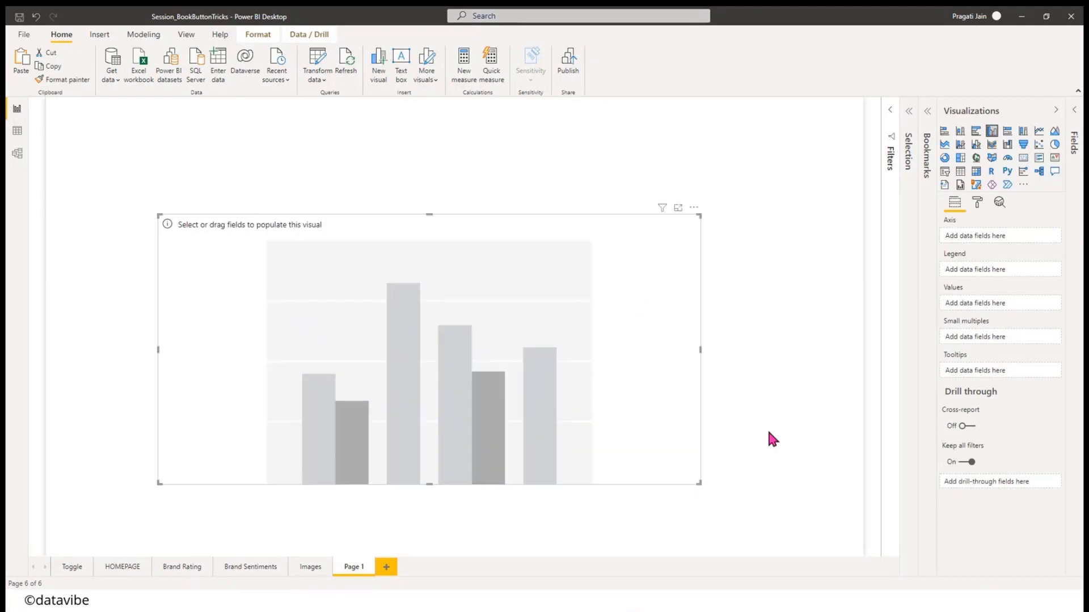
pyautogui.click(774, 400)
# - Switch to the FullFunctionality report and test the food and stationery GIF buttons that swap the charts on the Gif with Buttons page
pyautogui.hotkey('alt', 'Tab')
pyautogui.hotkey('alt', 'Tab')
pyautogui.hotkey('alt', 'Tab')
pyautogui.hotkey('alt', 'Tab')
pyautogui.hotkey('alt', 'Tab')
pyautogui.hotkey('alt', 'Tab')
pyautogui.hotkey('alt', 'Tab')
pyautogui.hotkey('alt', 'Tab')
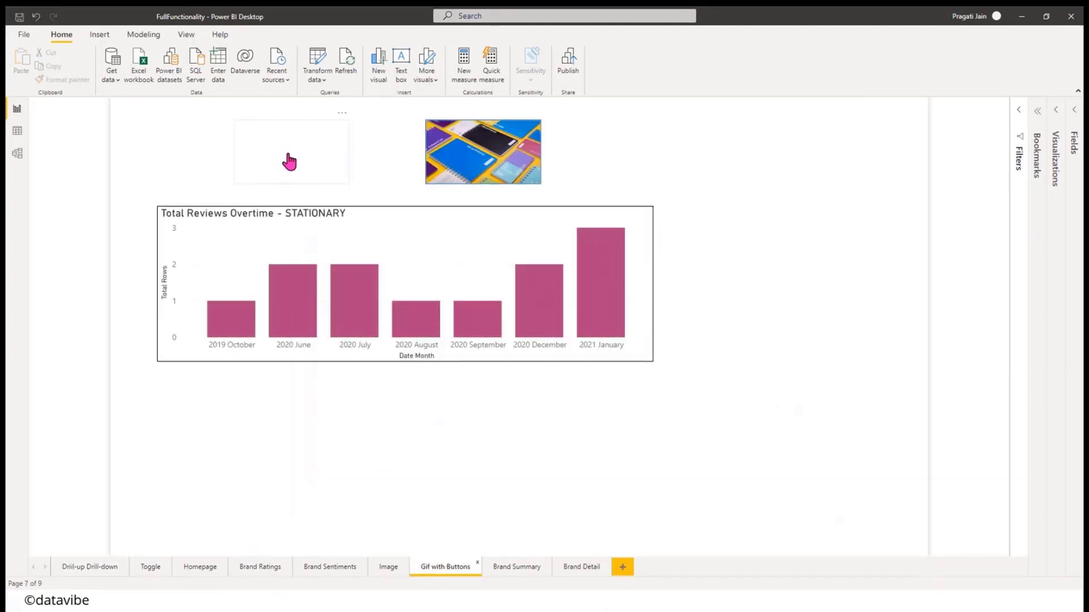
pyautogui.click(288, 161)
pyautogui.click(808, 219)
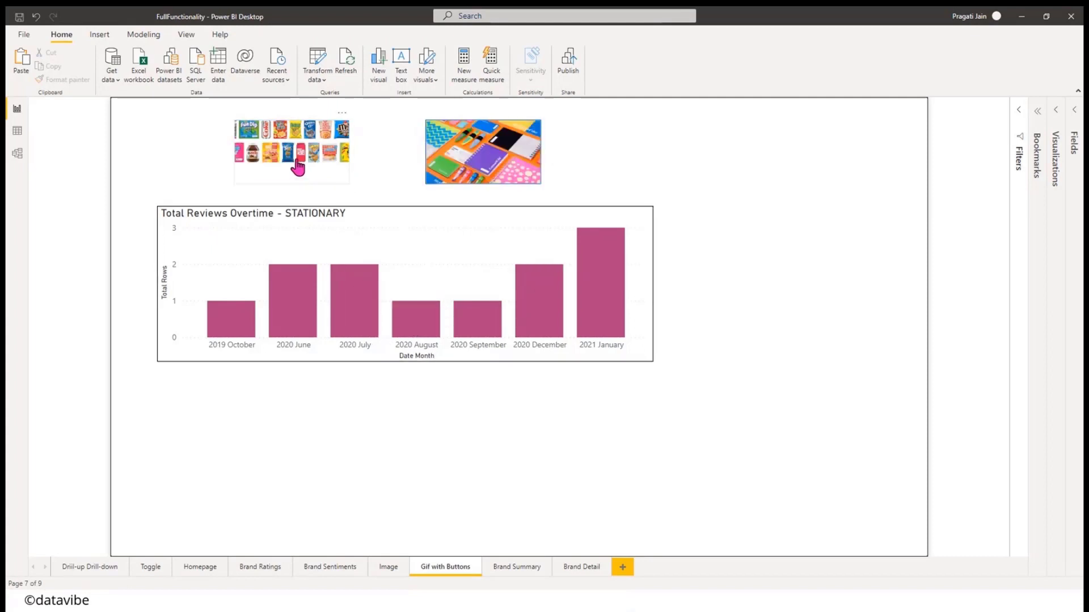
pyautogui.keyDown('ctrl'); pyautogui.click(298, 167); pyautogui.keyUp('ctrl')
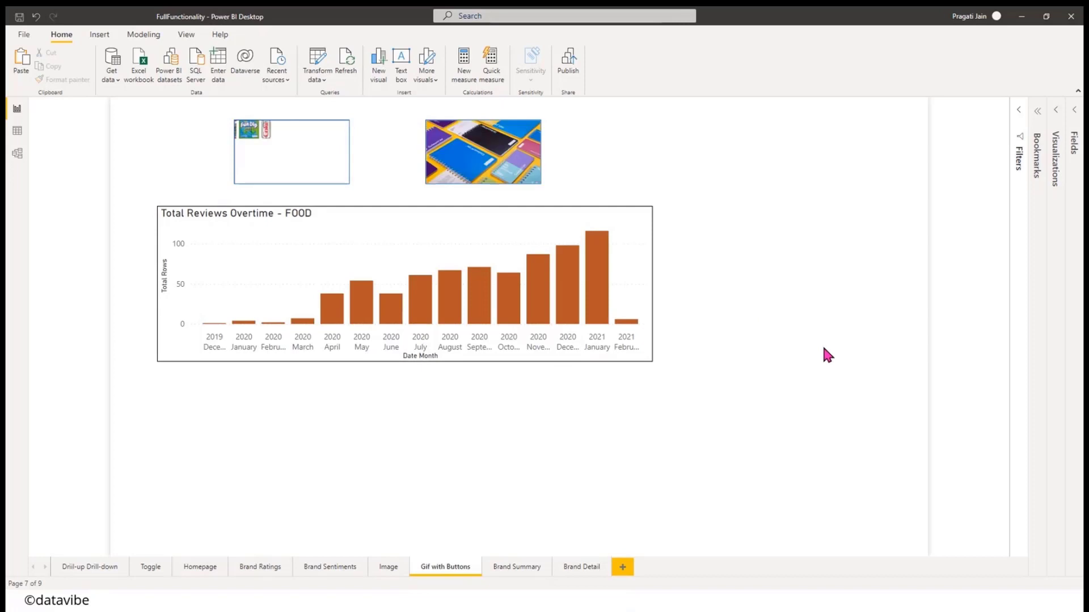
pyautogui.keyDown('ctrl'); pyautogui.click(484, 162); pyautogui.keyUp('ctrl')
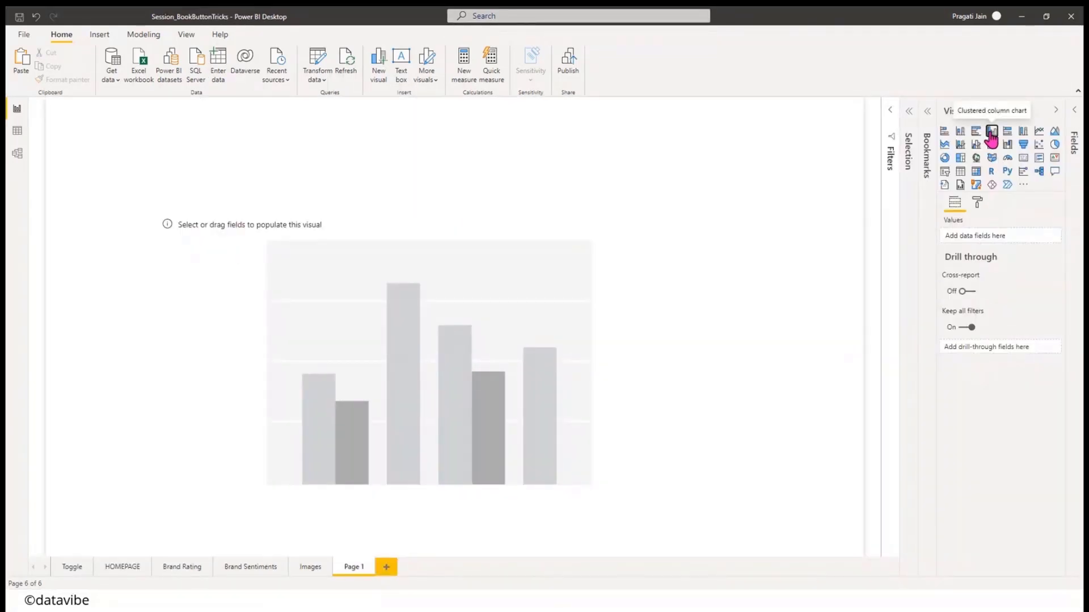
# - Back in Session_BookButtonTricks, add a second, smaller empty clustered column chart and place it in the page's upper right area
pyautogui.click(993, 138)
pyautogui.moveTo(216, 209); pyautogui.dragTo(206, 299)
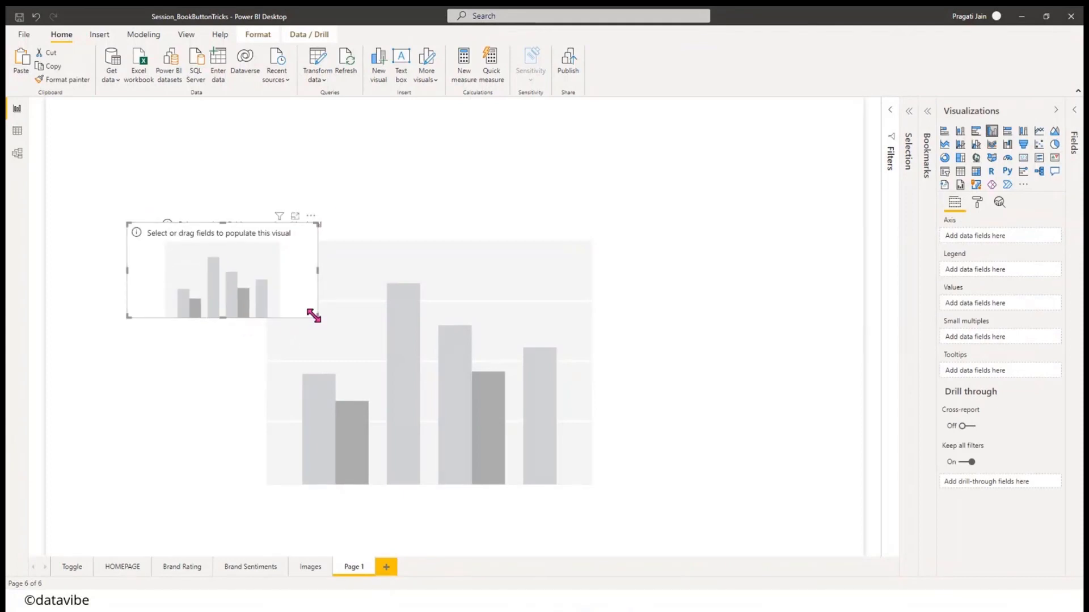
pyautogui.moveTo(218, 233); pyautogui.dragTo(700, 160)
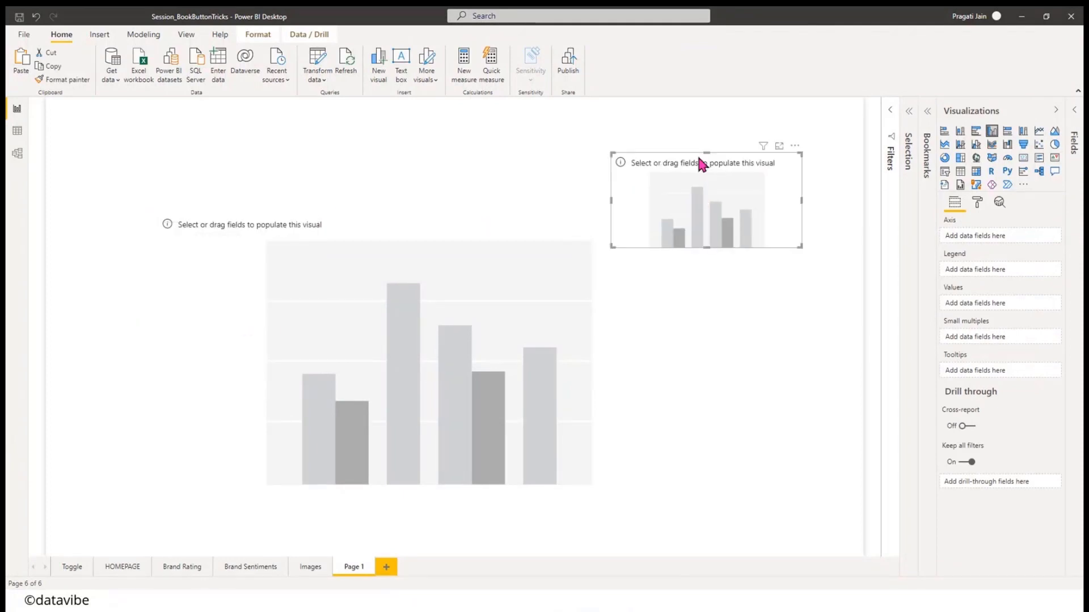
# - Delete the smaller empty chart, select the remaining large one, and expand the Reviews Data table in a widened field list
pyautogui.press('Delete')
pyautogui.click(381, 334)
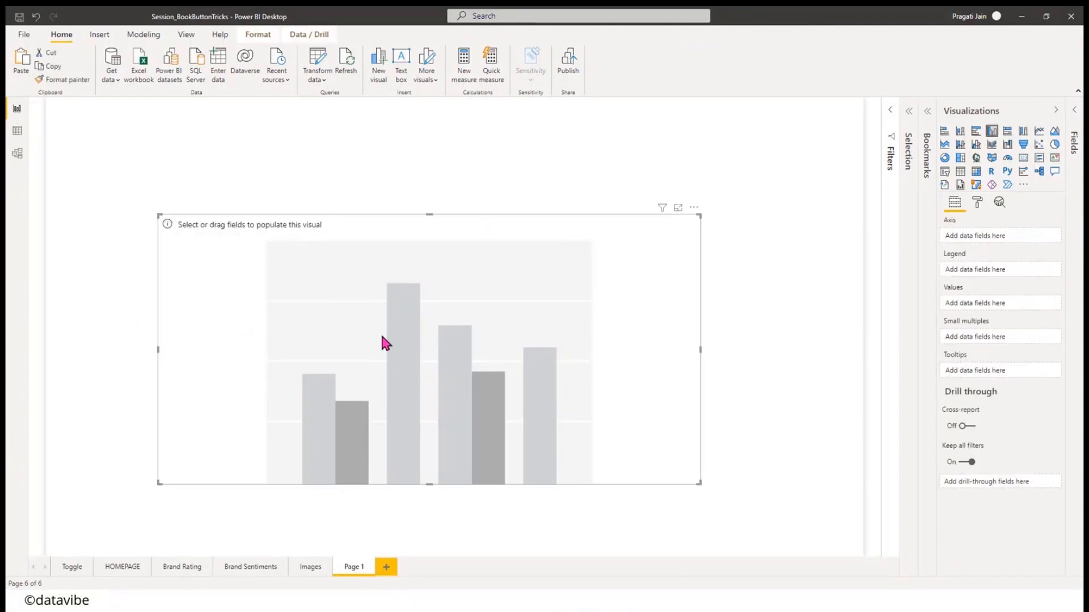
pyautogui.click(1075, 116)
pyautogui.click(952, 156)
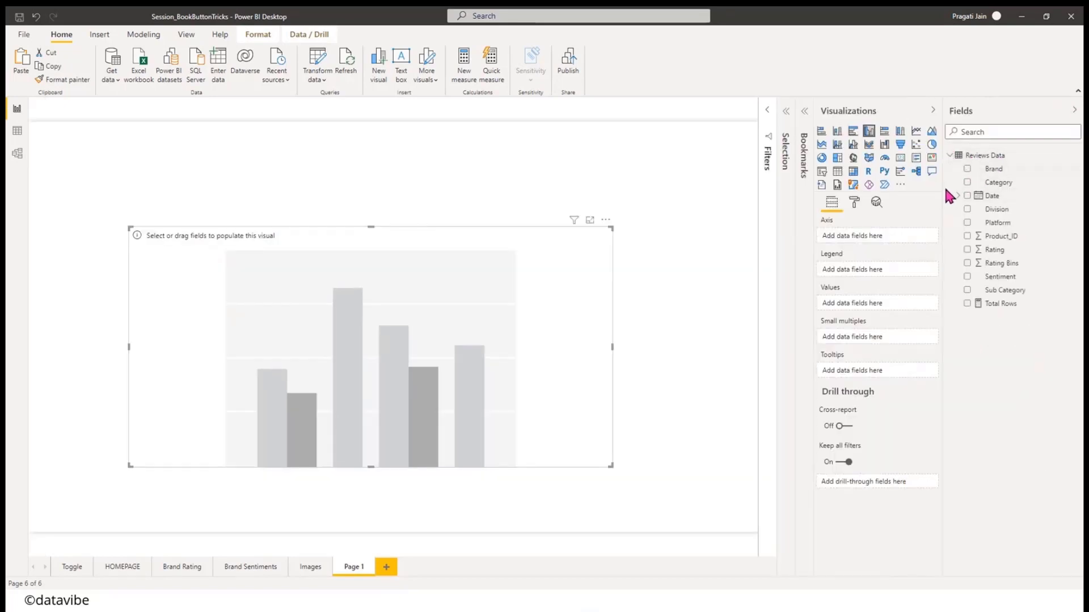
pyautogui.moveTo(944, 189); pyautogui.dragTo(911, 189)
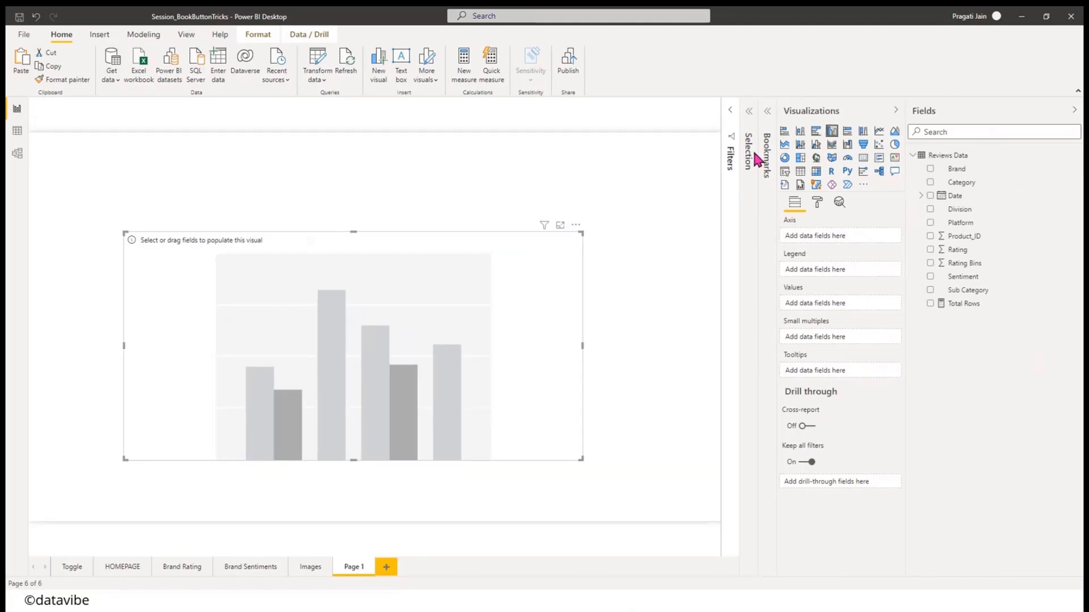
# - Examine which distinct values the Division column holds in the Reviews Data table, leaving it unfiltered, and return to the report page
pyautogui.click(18, 131)
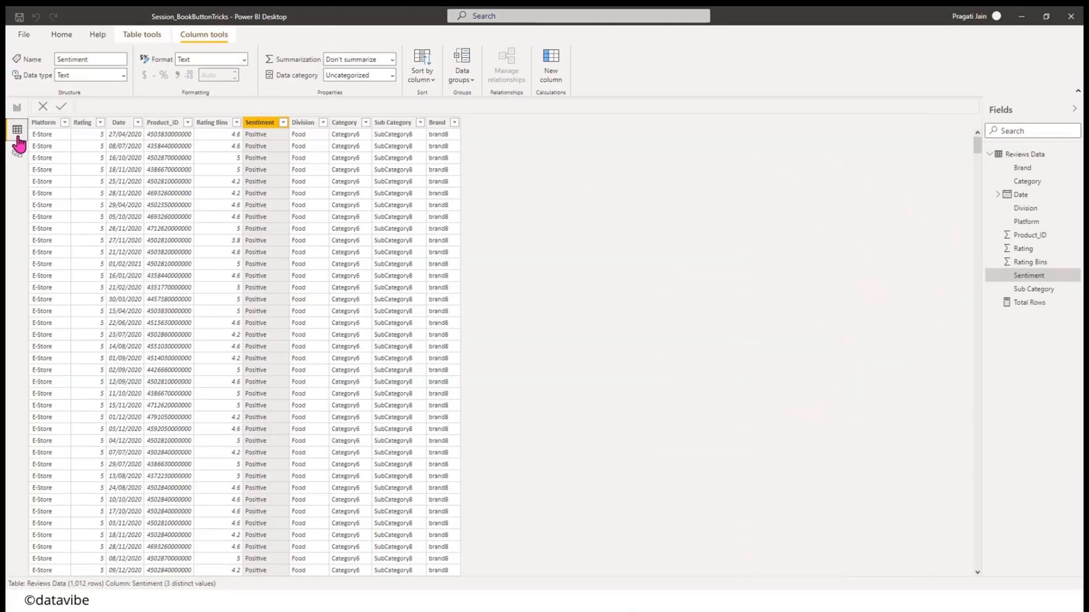
pyautogui.click(322, 123)
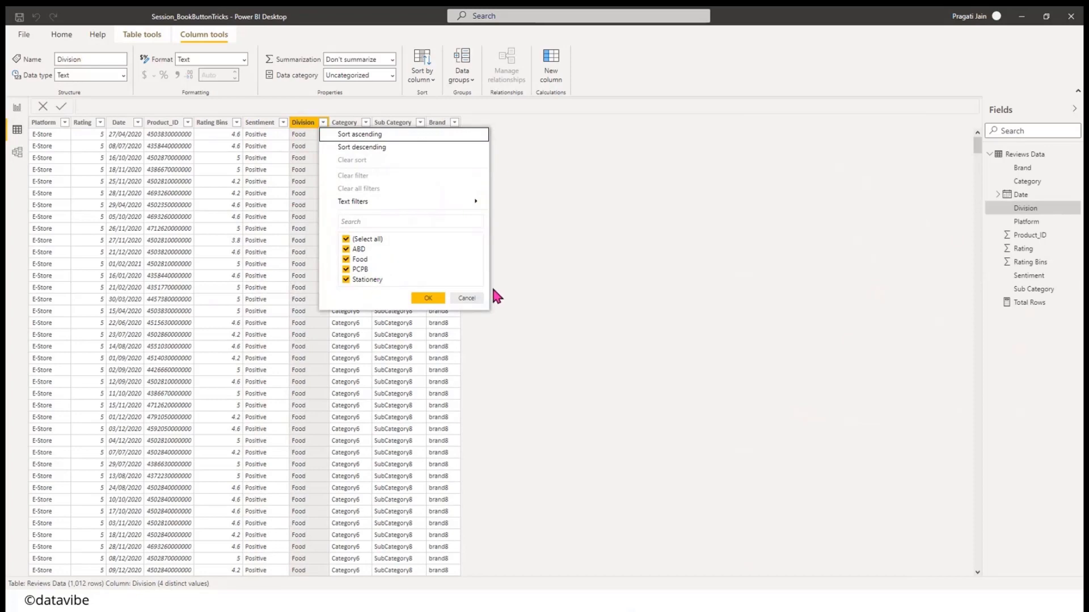
pyautogui.click(476, 294)
pyautogui.click(20, 110)
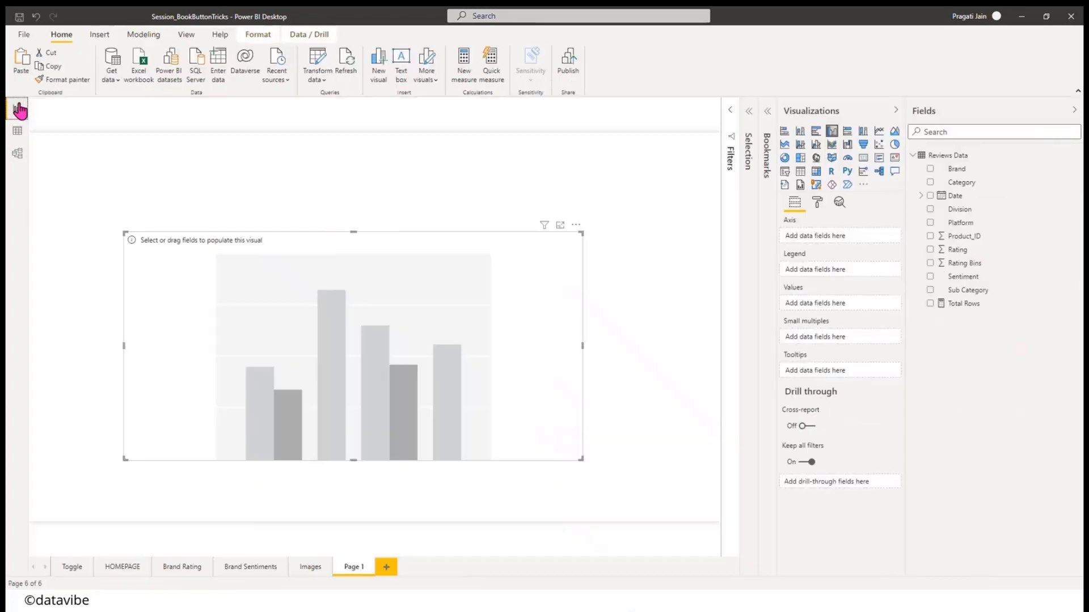
# - Plot Total Rows against the Date hierarchy without Quarter and Day, and expand the chart to show year and month
pyautogui.moveTo(962, 202); pyautogui.dragTo(833, 235)
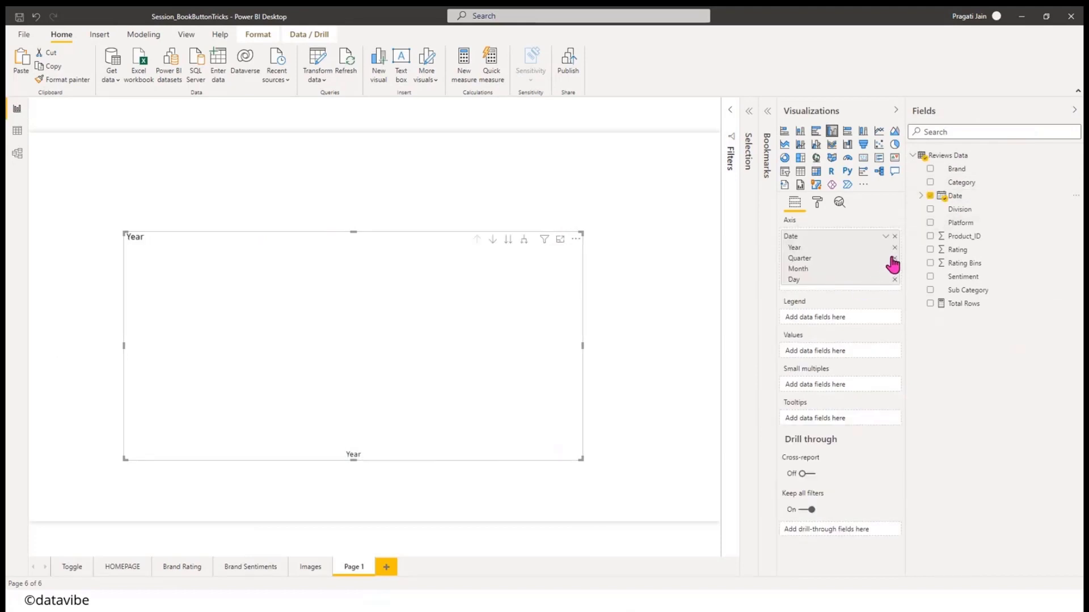
pyautogui.click(895, 258)
pyautogui.click(894, 270)
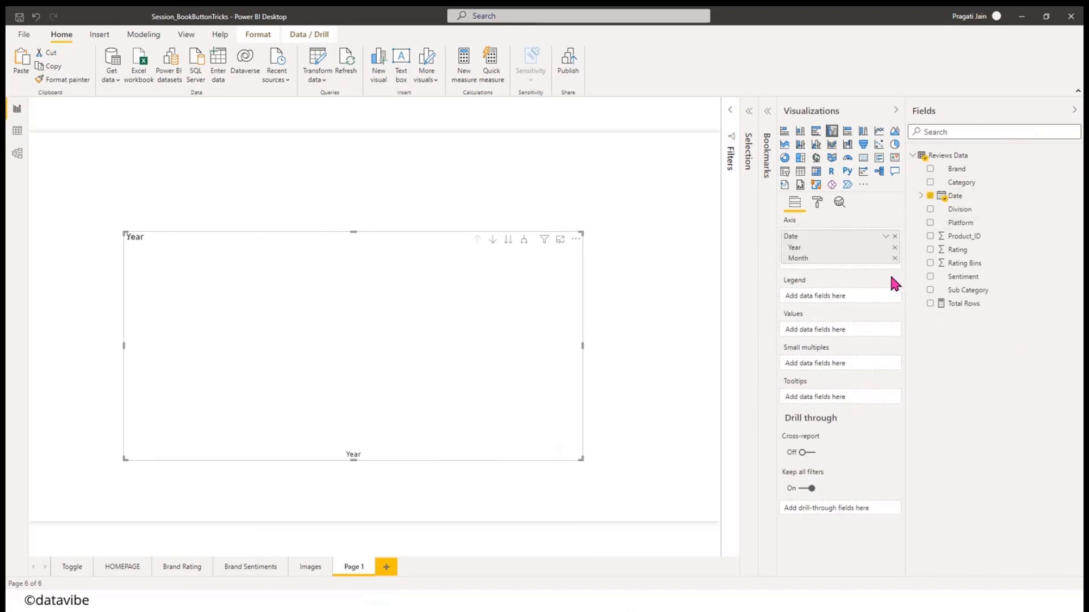
pyautogui.moveTo(984, 305); pyautogui.dragTo(847, 333)
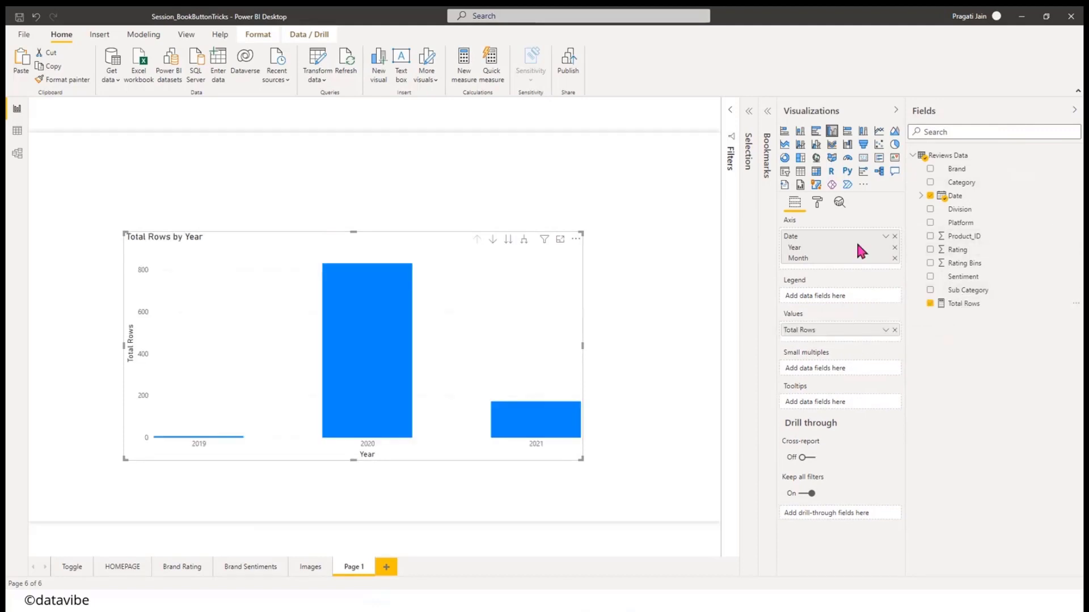
pyautogui.click(731, 111)
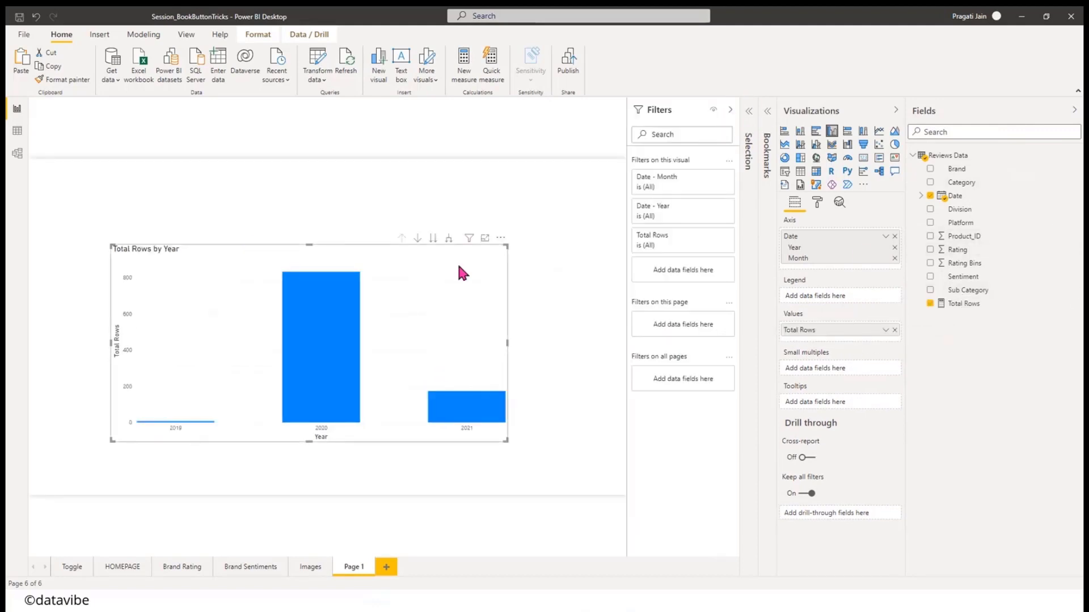
pyautogui.click(447, 239)
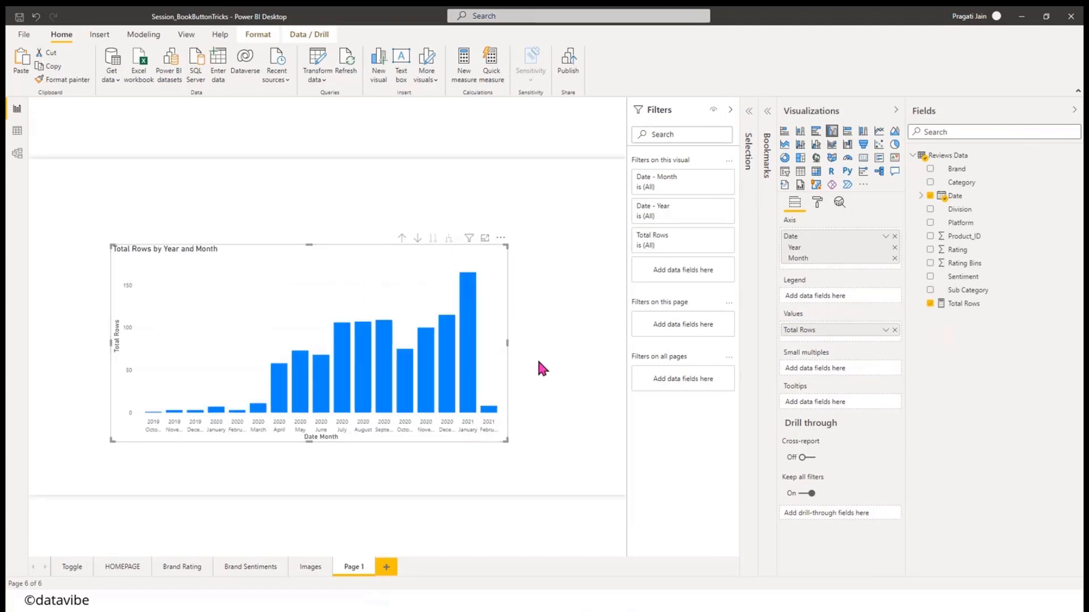
# - Add Division as a filter on this chart and restrict it to Food
pyautogui.moveTo(960, 211); pyautogui.dragTo(703, 270)
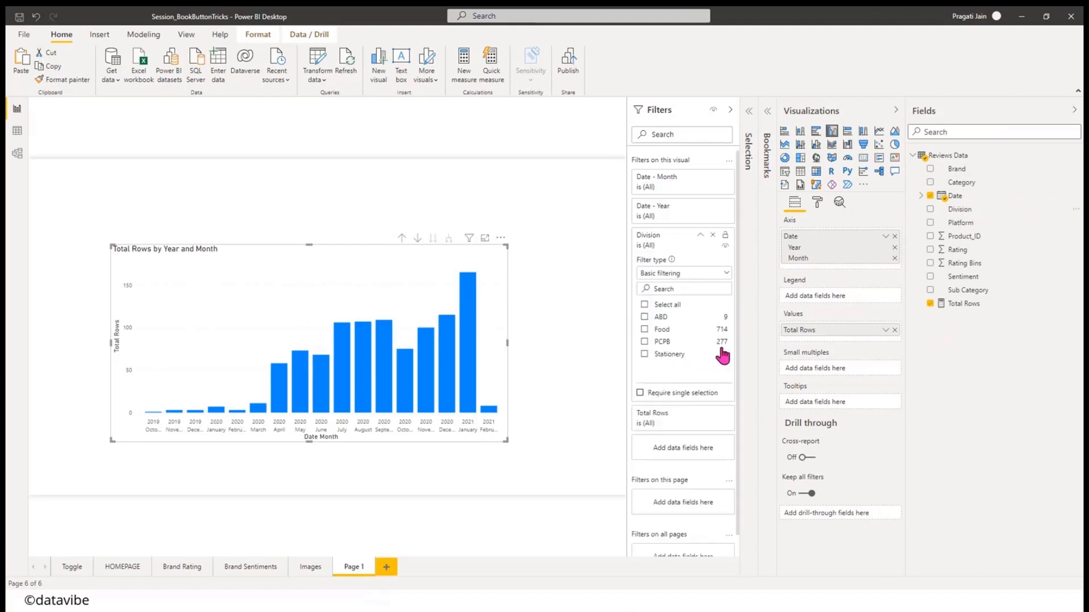
pyautogui.click(645, 329)
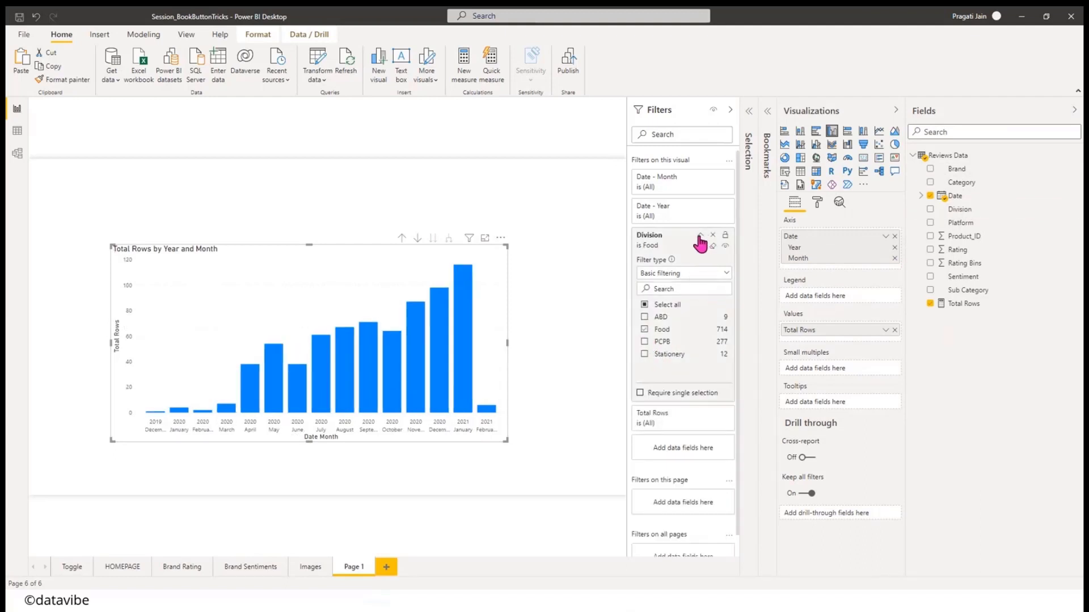
pyautogui.click(730, 110)
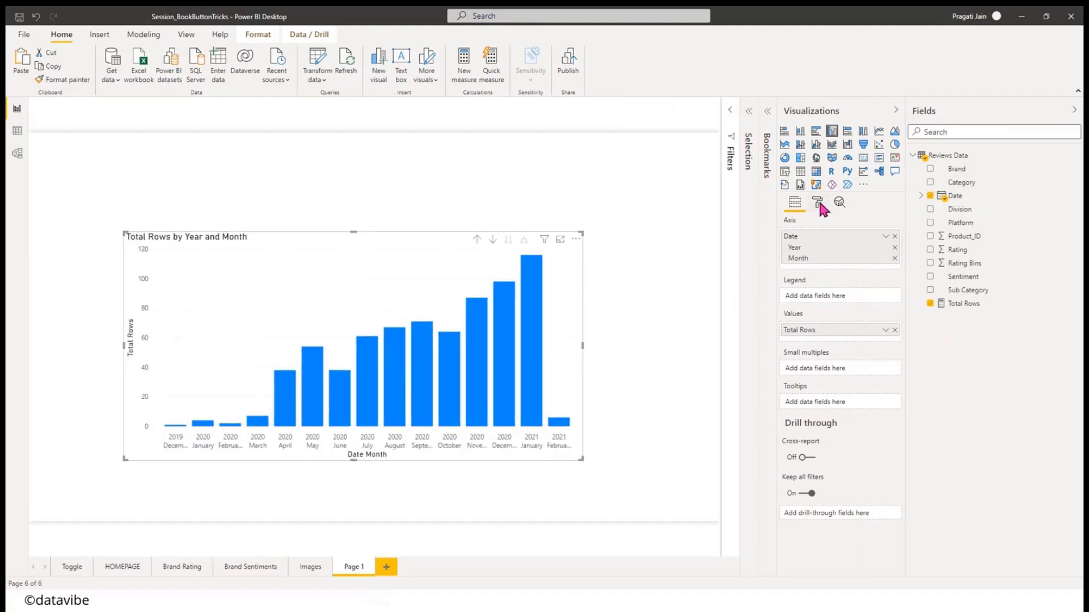
# - Change the chart's title text to "Total Reviews Overtime - FOOD"
pyautogui.click(820, 205)
pyautogui.click(797, 389)
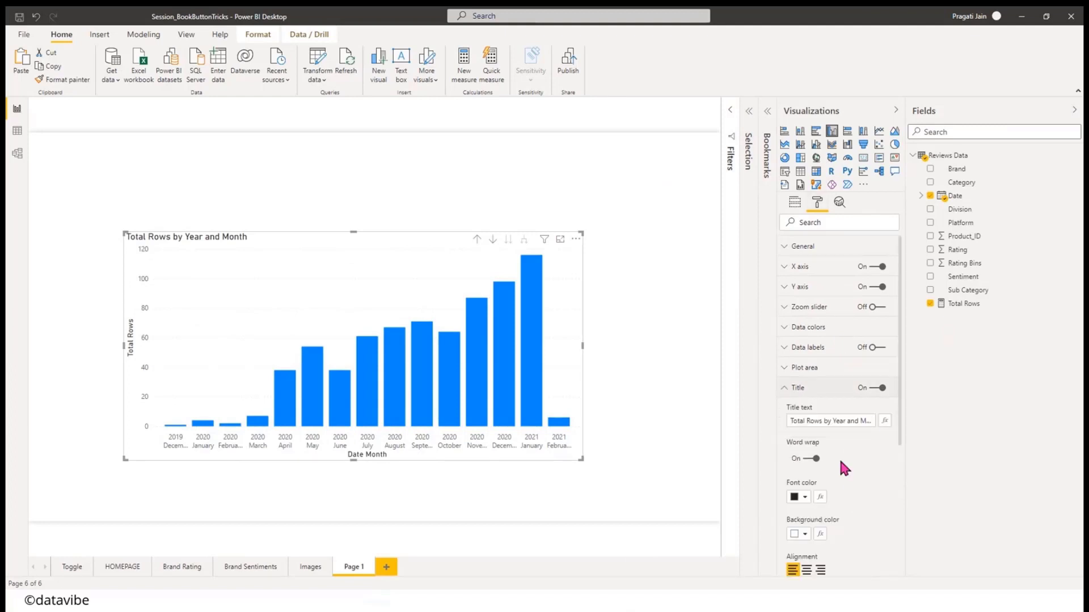
pyautogui.moveTo(793, 423); pyautogui.dragTo(880, 430)
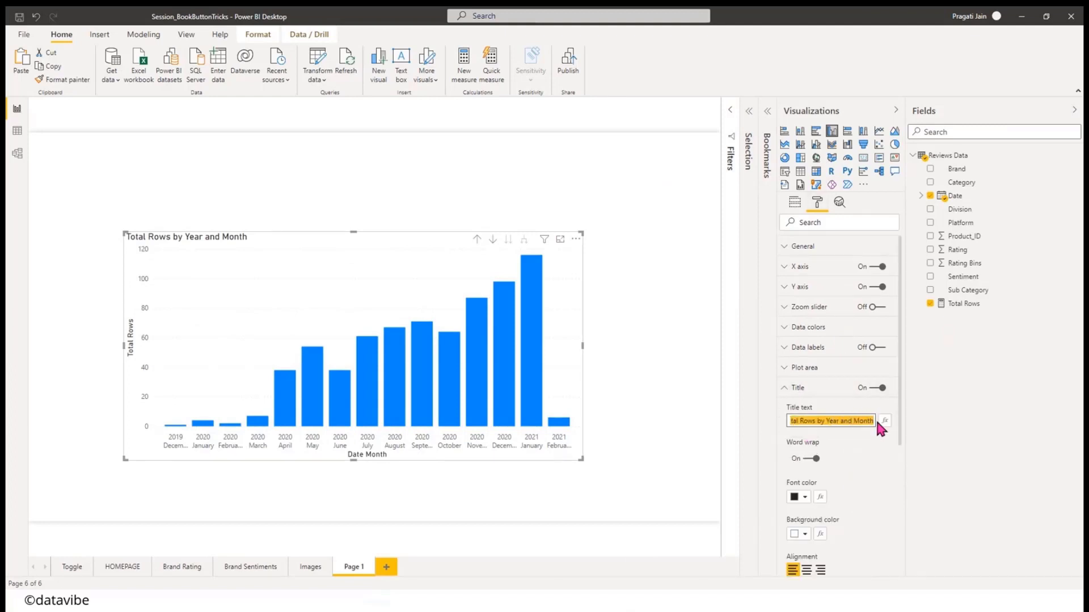
pyautogui.write('Total ')
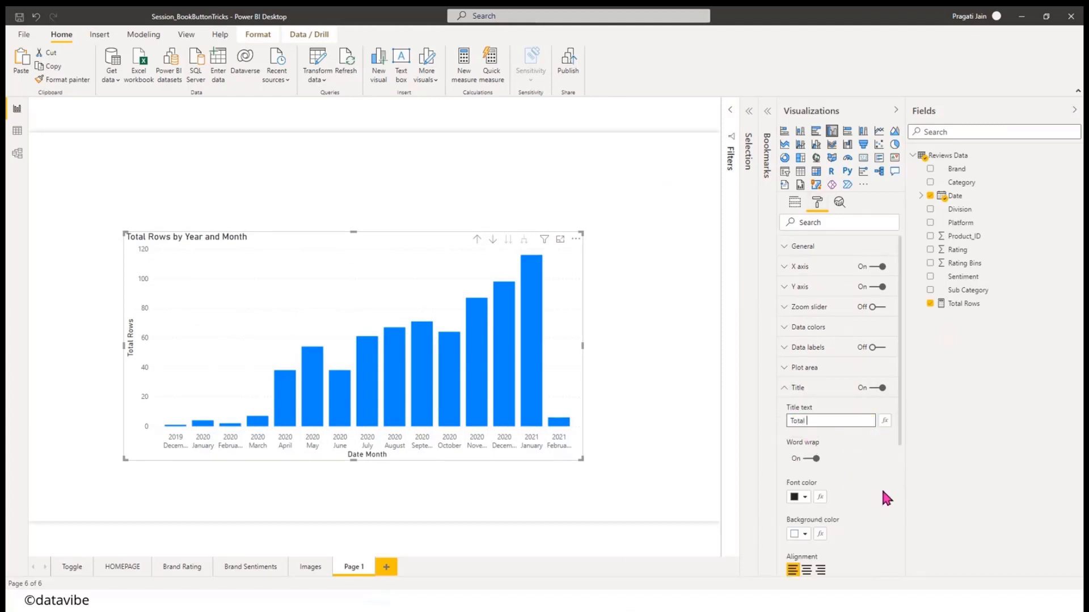
pyautogui.write('Reiews')
pyautogui.press('BackSpace')
pyautogui.press('BackSpace')
pyautogui.press('BackSpace')
pyautogui.press('BackSpace')
pyautogui.press('BackSpace')
pyautogui.write('views Overtime')
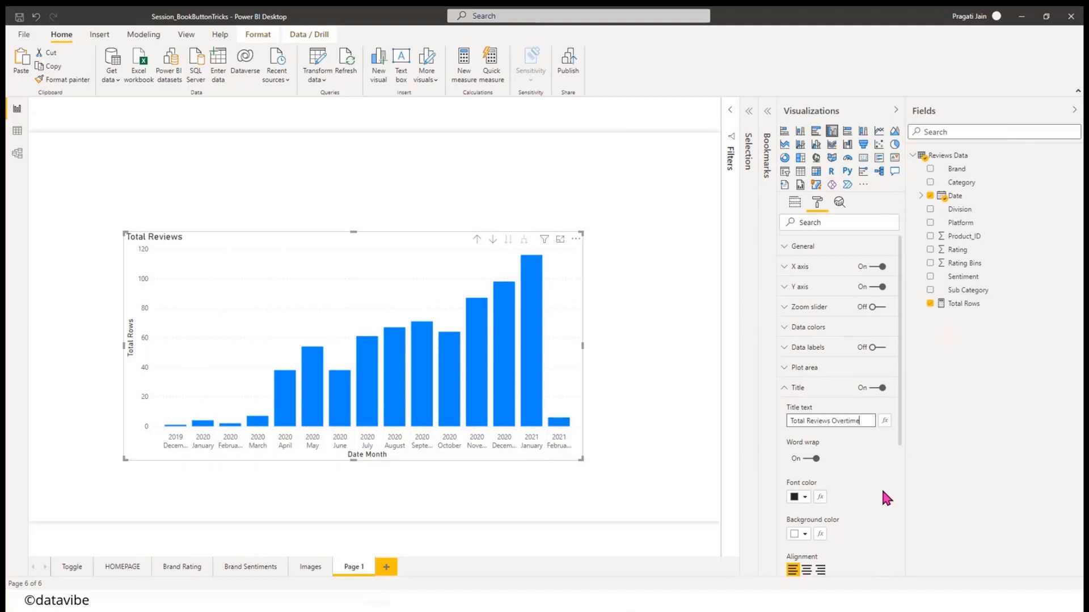
pyautogui.write(' - FOOD')
pyautogui.click(883, 492)
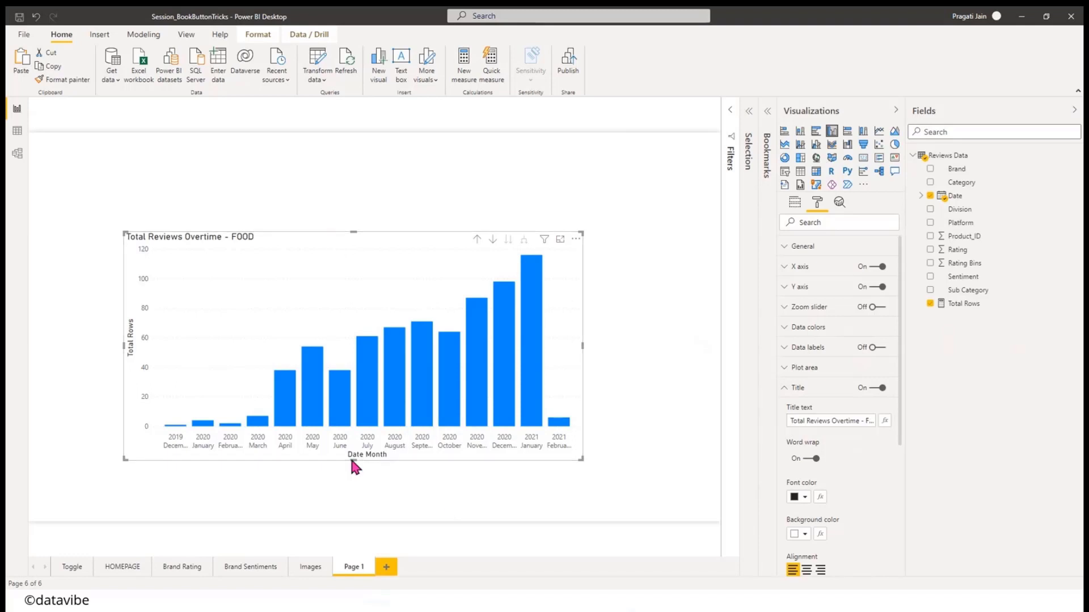
# - Reduce the Food chart's height and shift it slightly upward on the page
pyautogui.moveTo(371, 460); pyautogui.dragTo(396, 390)
pyautogui.moveTo(352, 238); pyautogui.dragTo(351, 225)
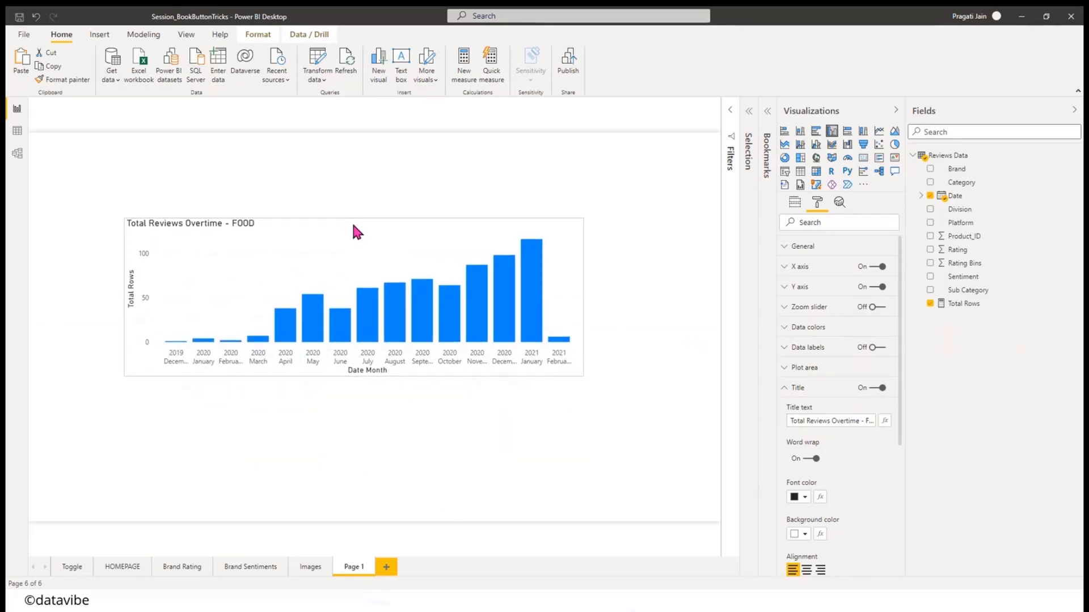
pyautogui.click(652, 300)
# - Duplicate the Food chart and place the copy directly below the original
pyautogui.click(311, 234)
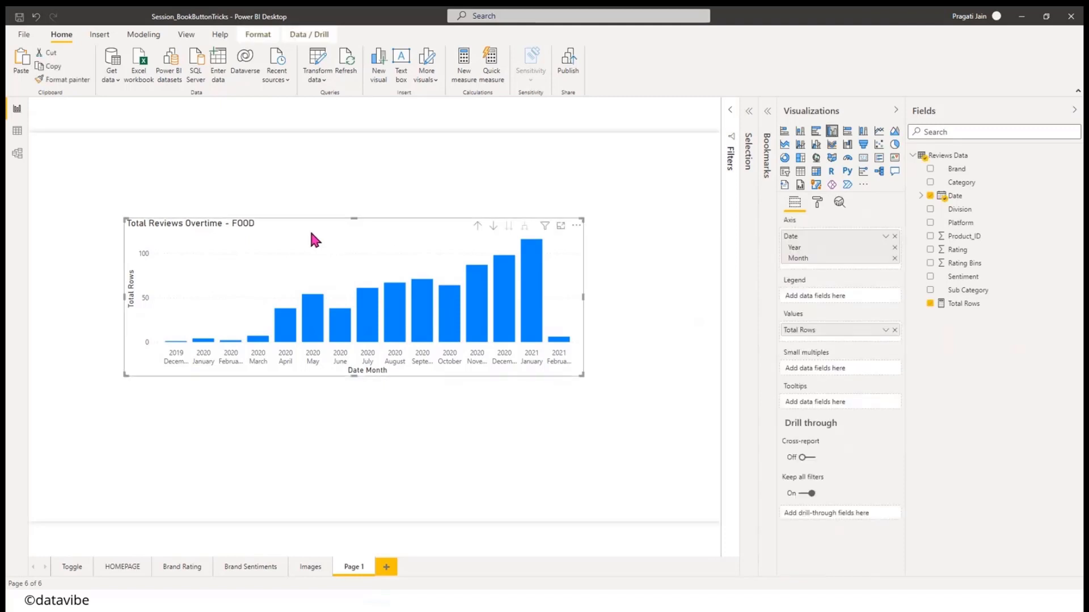
pyautogui.hotkey('ctrl', 'c')
pyautogui.hotkey('ctrl', 'v')
pyautogui.moveTo(307, 231); pyautogui.dragTo(304, 404)
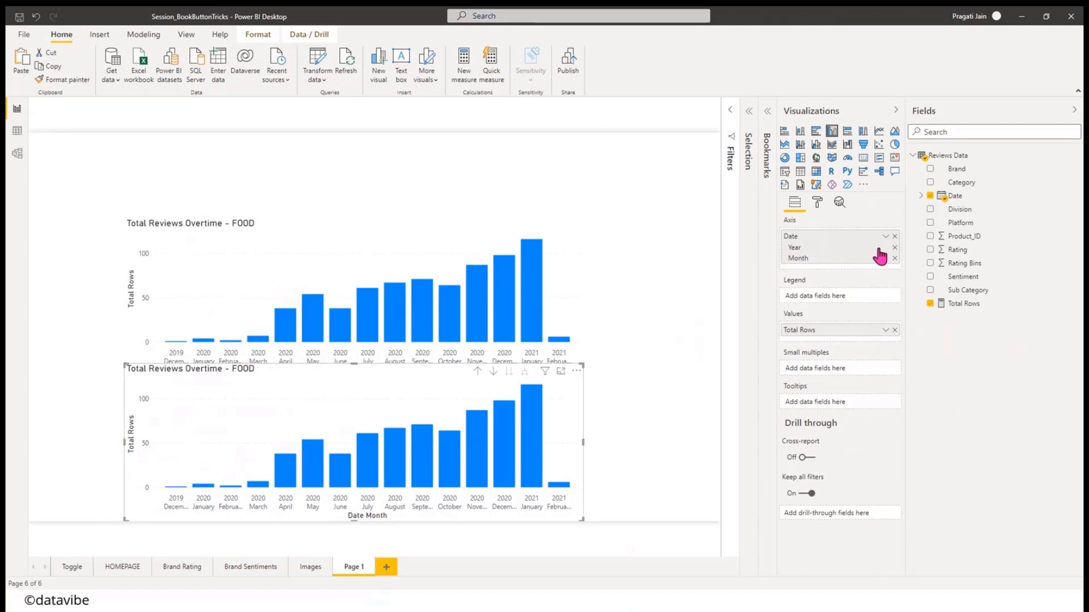
# - Change the lower chart's Division filter from Food to Stationery only
pyautogui.click(818, 204)
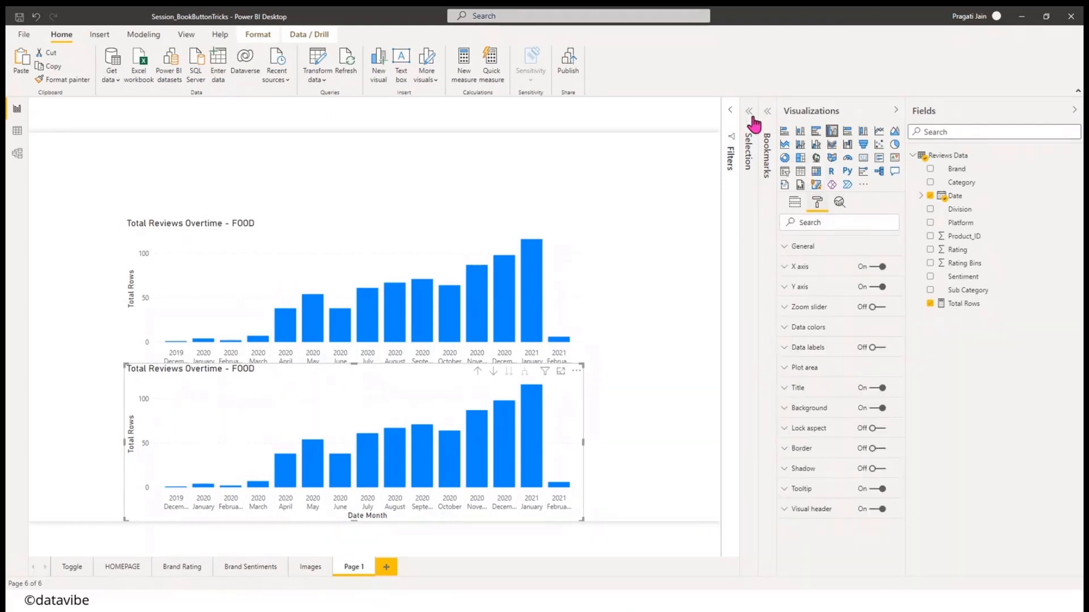
pyautogui.click(729, 111)
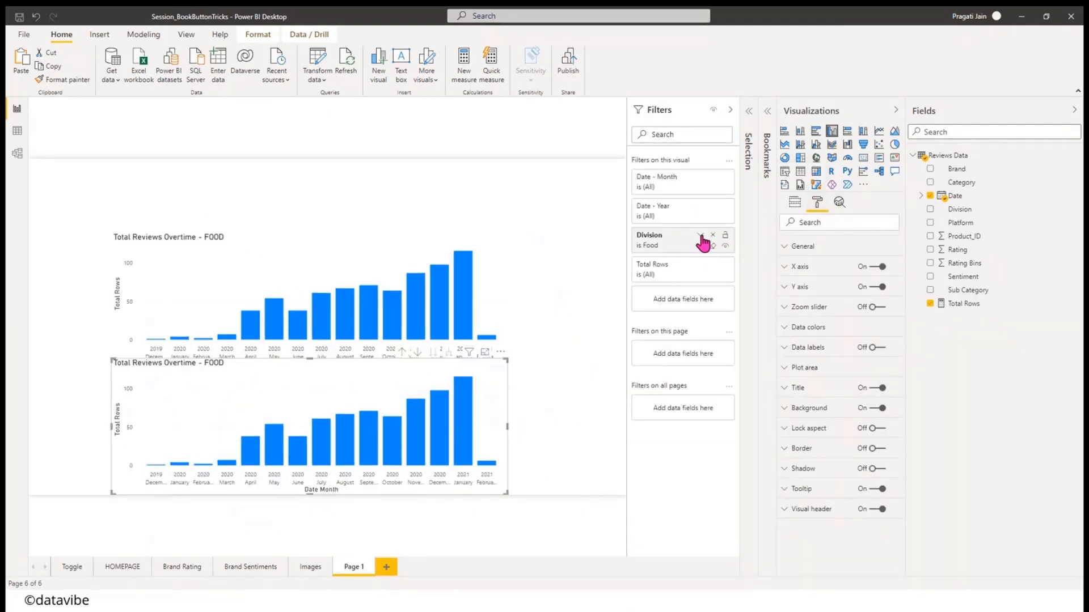
pyautogui.click(700, 235)
pyautogui.click(644, 354)
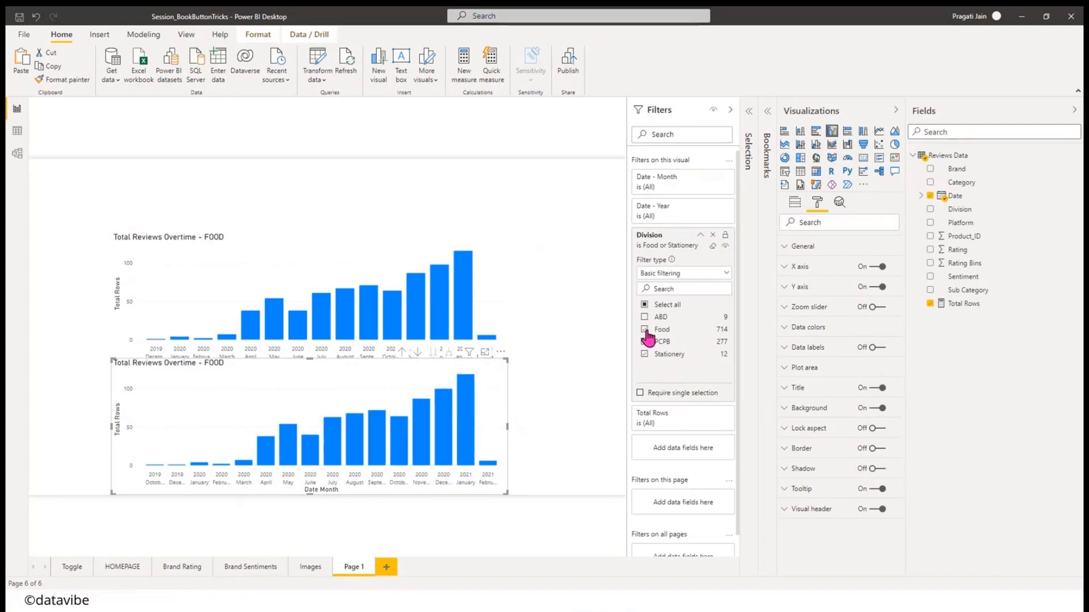
pyautogui.click(645, 330)
pyautogui.click(700, 235)
pyautogui.click(730, 110)
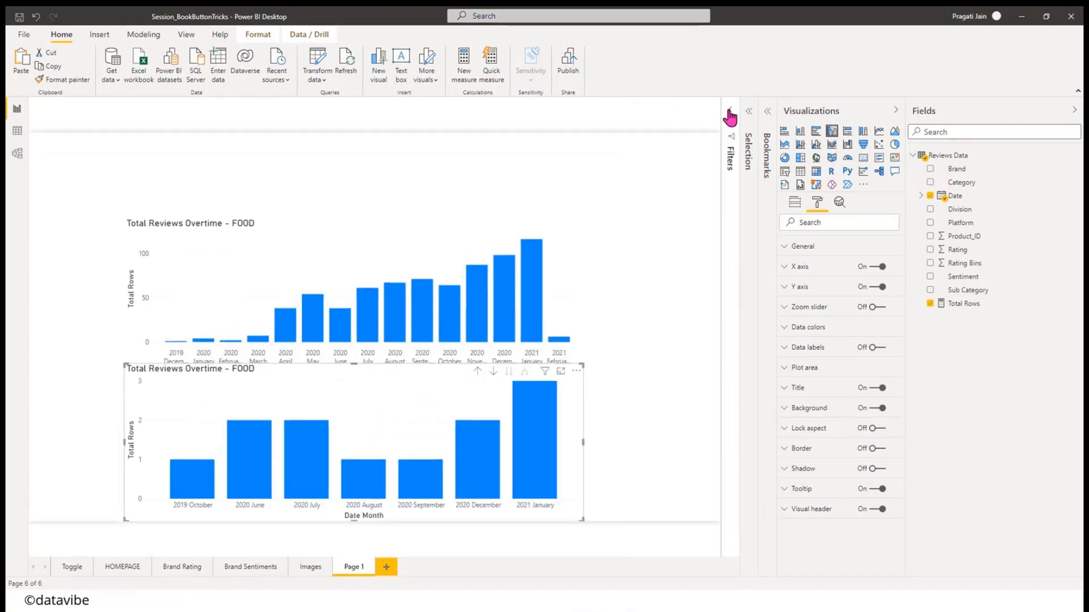
# - Turn on the border for both charts together and collapse the side panes to enlarge the canvas
pyautogui.keyDown('ctrl'); pyautogui.click(372, 229); pyautogui.keyUp('ctrl')
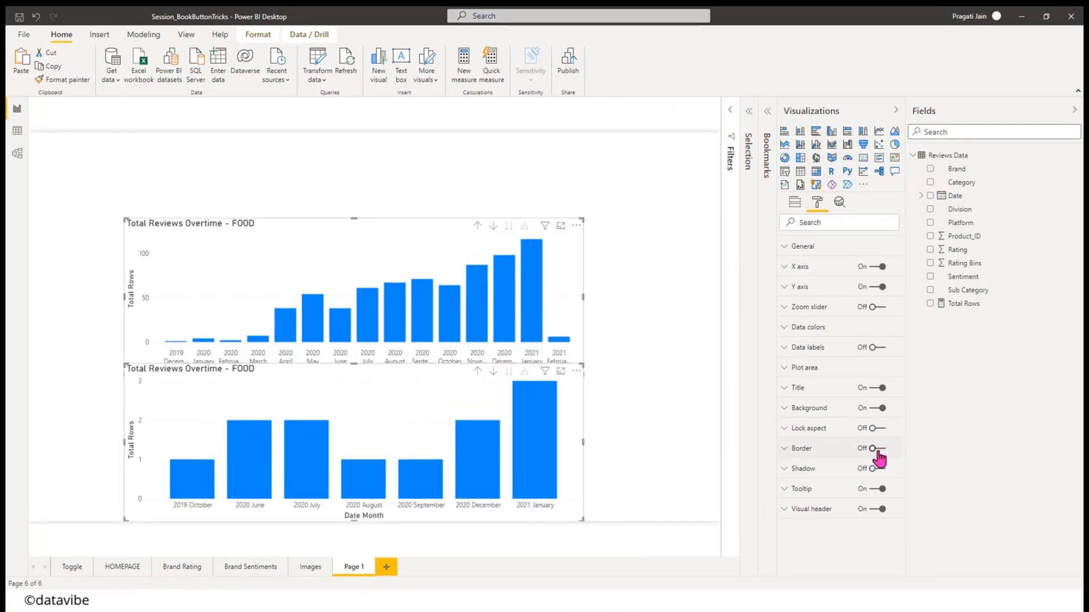
pyautogui.click(877, 451)
pyautogui.click(896, 110)
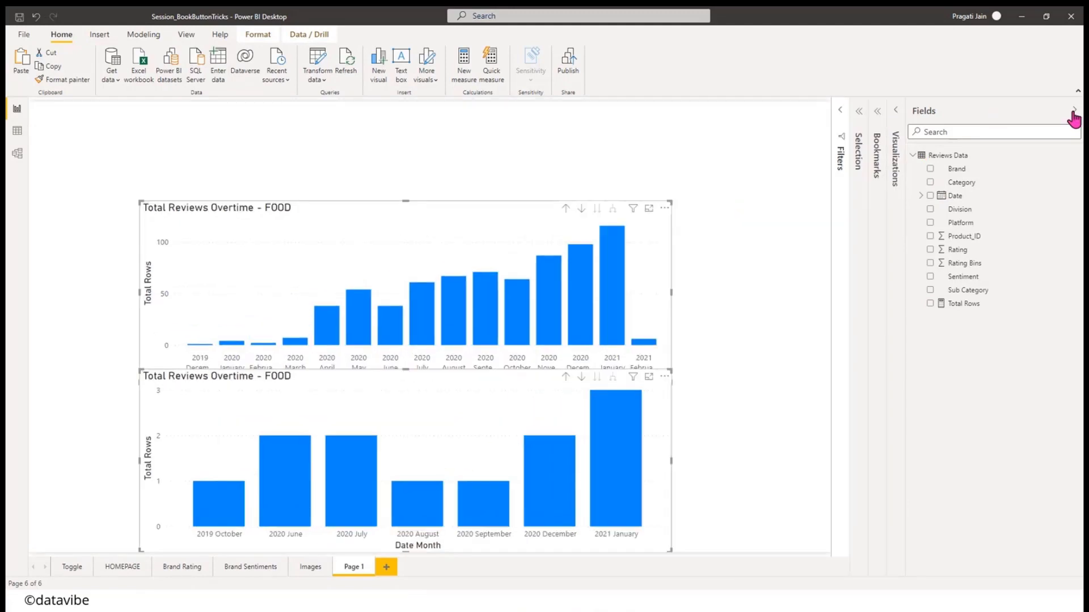
pyautogui.click(1074, 113)
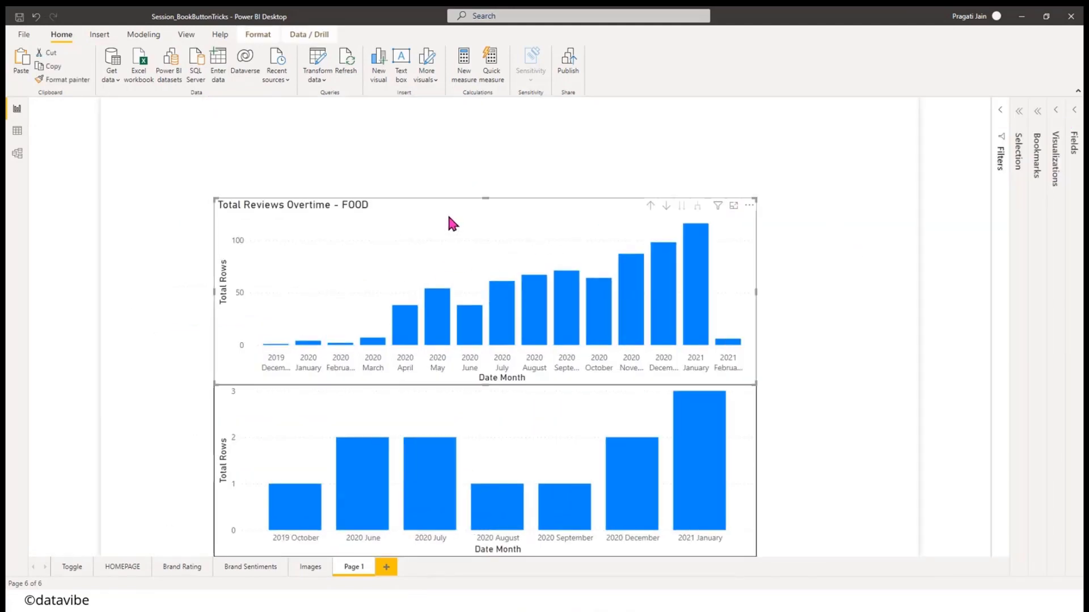
# - Move the upper chart up to leave a gap between the charts, and slightly shorten the lower chart
pyautogui.moveTo(450, 218); pyautogui.dragTo(448, 195)
pyautogui.click(471, 381)
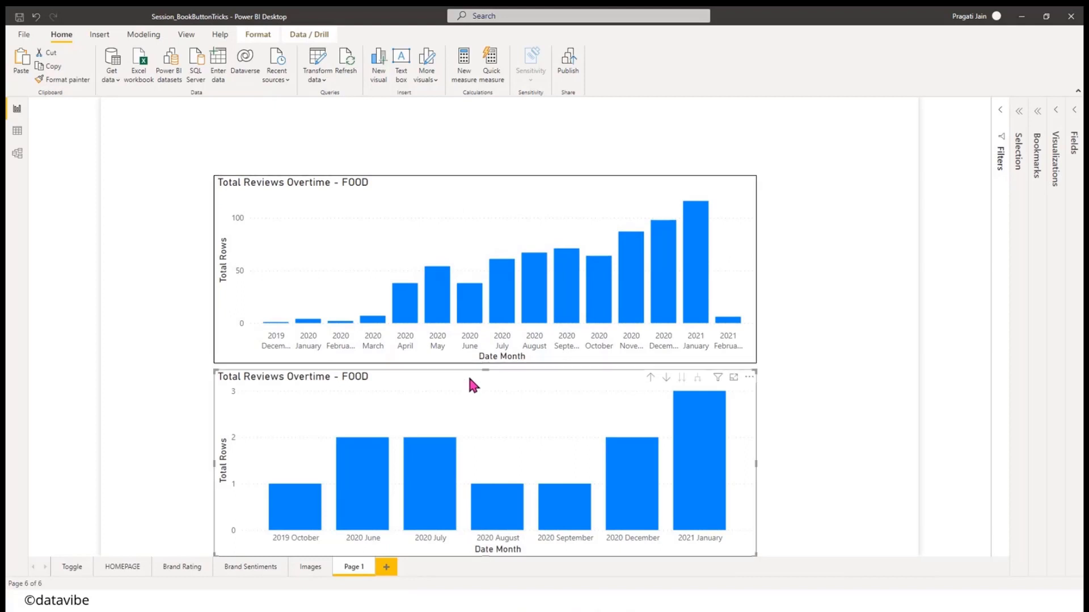
pyautogui.moveTo(480, 555); pyautogui.dragTo(480, 544)
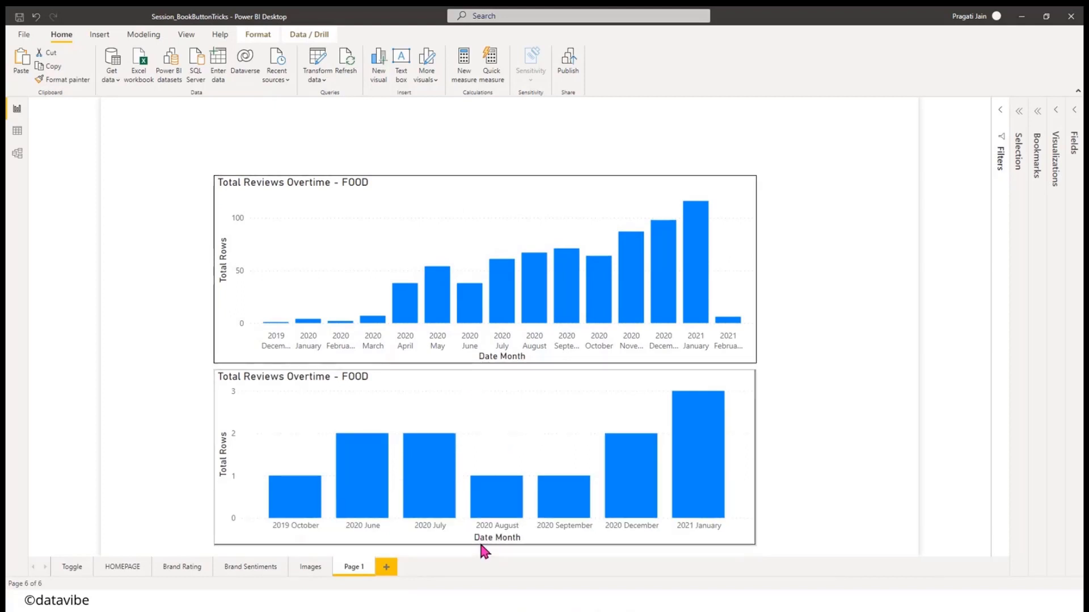
pyautogui.click(501, 198)
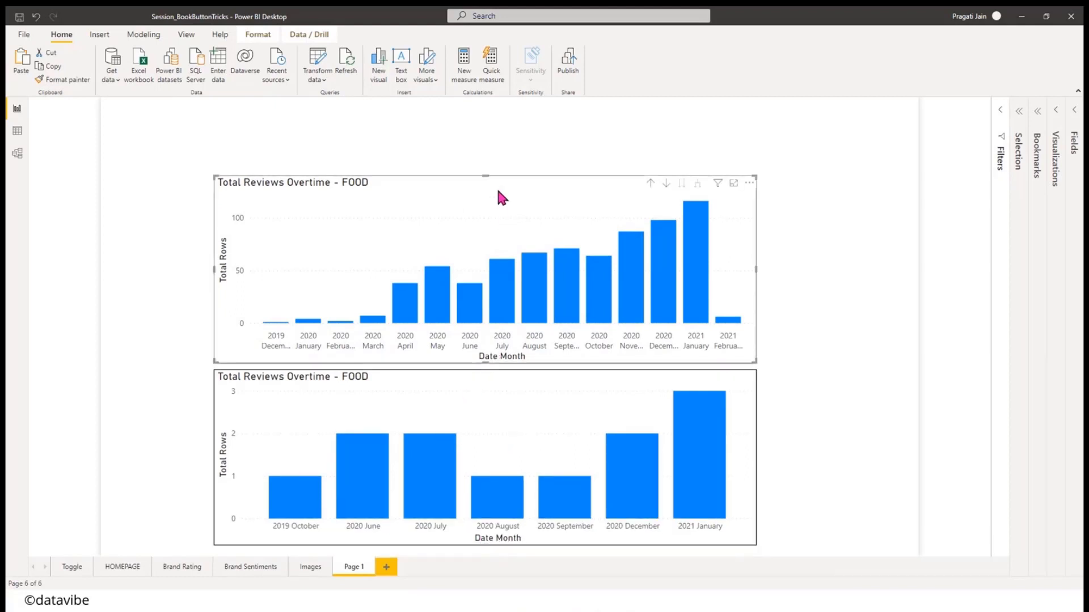
# - Change the lower chart's title text to "Total Reviews Overtime - STATIONARY"
pyautogui.click(439, 376)
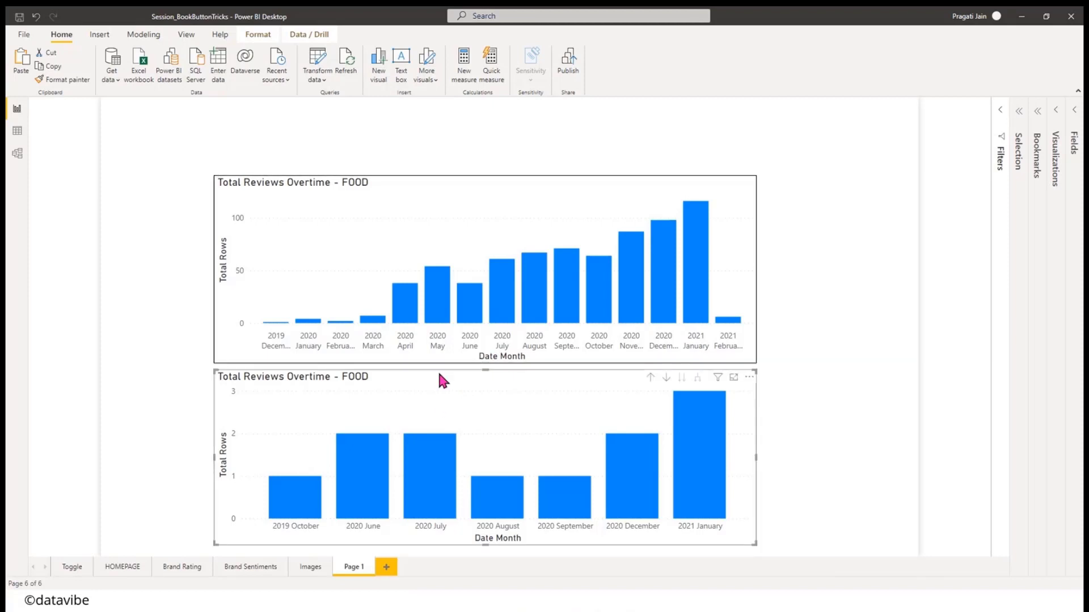
pyautogui.click(1054, 113)
pyautogui.click(979, 203)
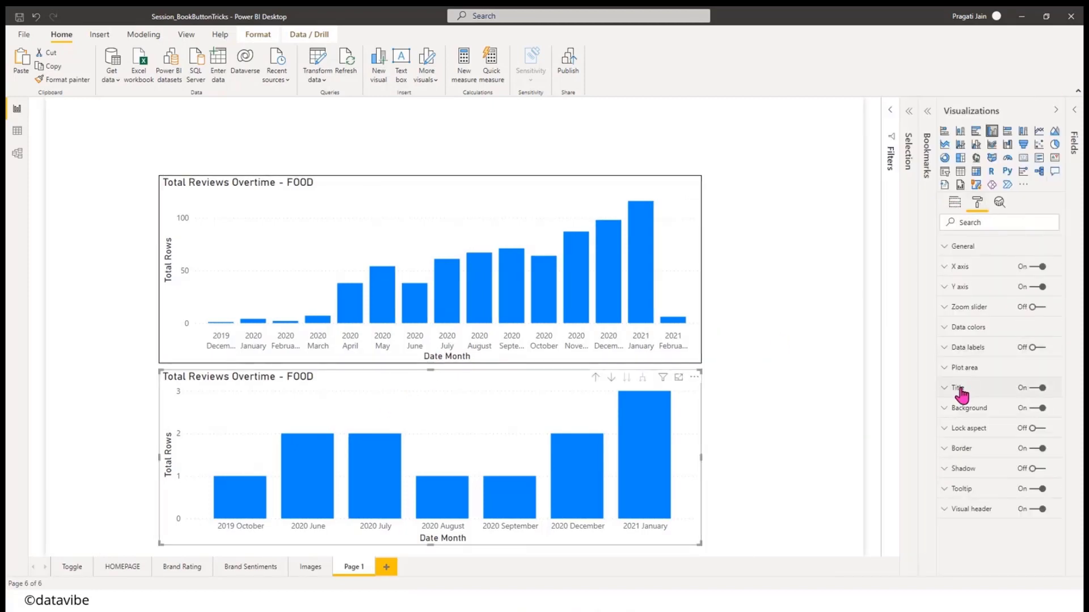
pyautogui.click(959, 389)
pyautogui.click(1011, 421)
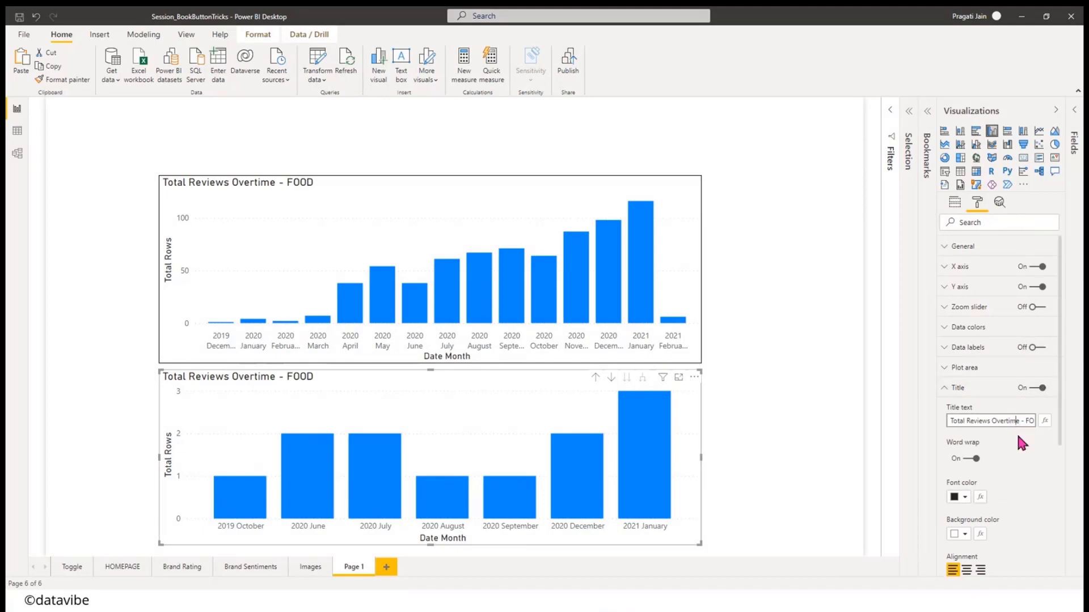
pyautogui.press('End')
pyautogui.press('BackSpace')
pyautogui.press('BackSpace')
pyautogui.press('BackSpace')
pyautogui.write('STATIONARY')
pyautogui.press('Return')
pyautogui.click(953, 388)
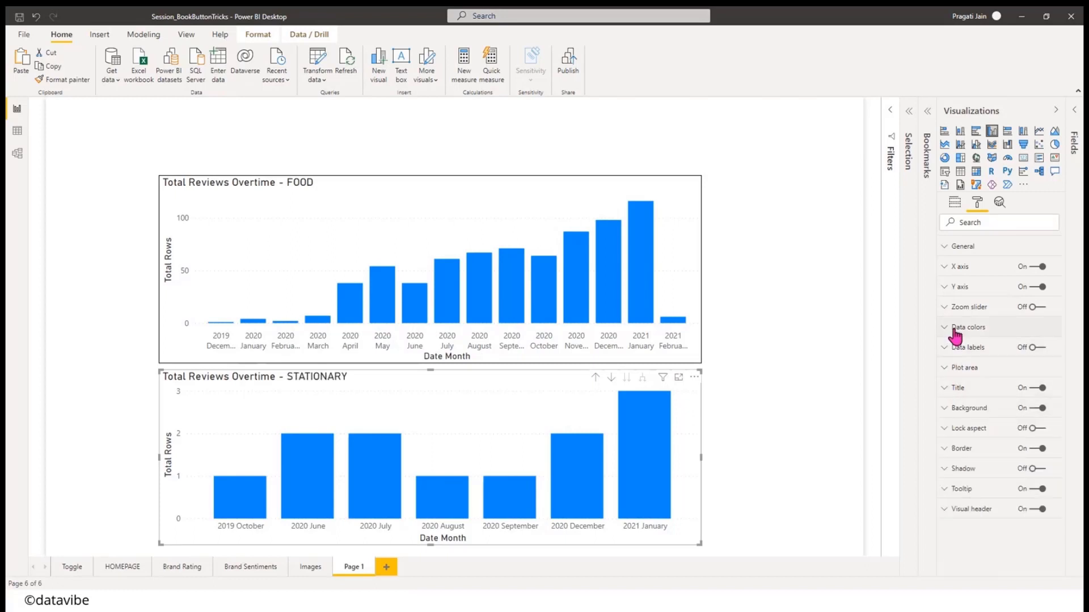
# - Set the default data color of the STATIONARY chart to a medium purple and collapse the formatting pane
pyautogui.click(955, 333)
pyautogui.click(967, 363)
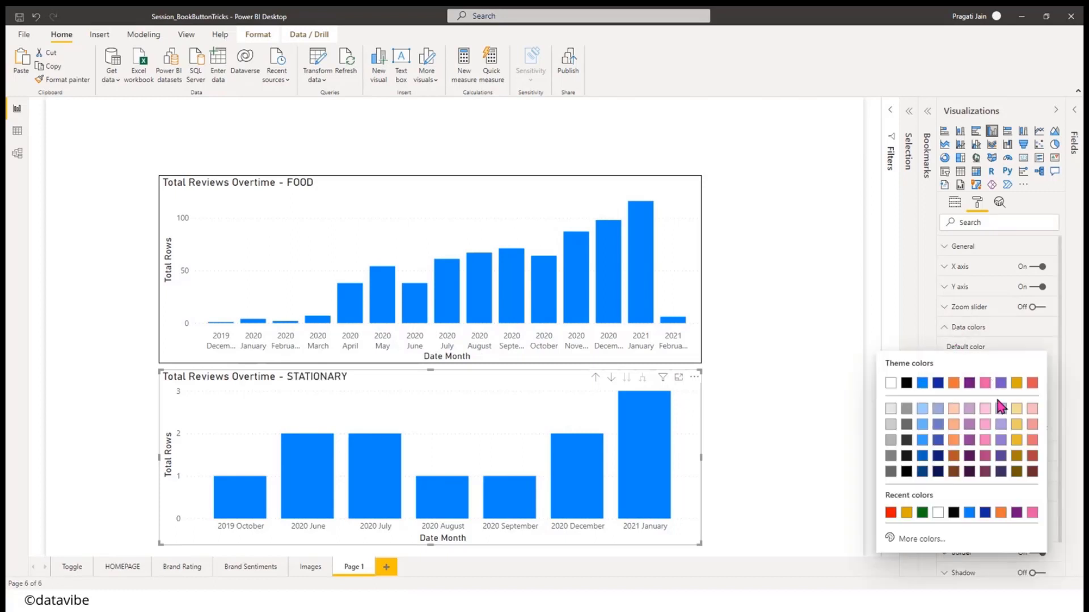
pyautogui.click(1001, 444)
pyautogui.click(1055, 109)
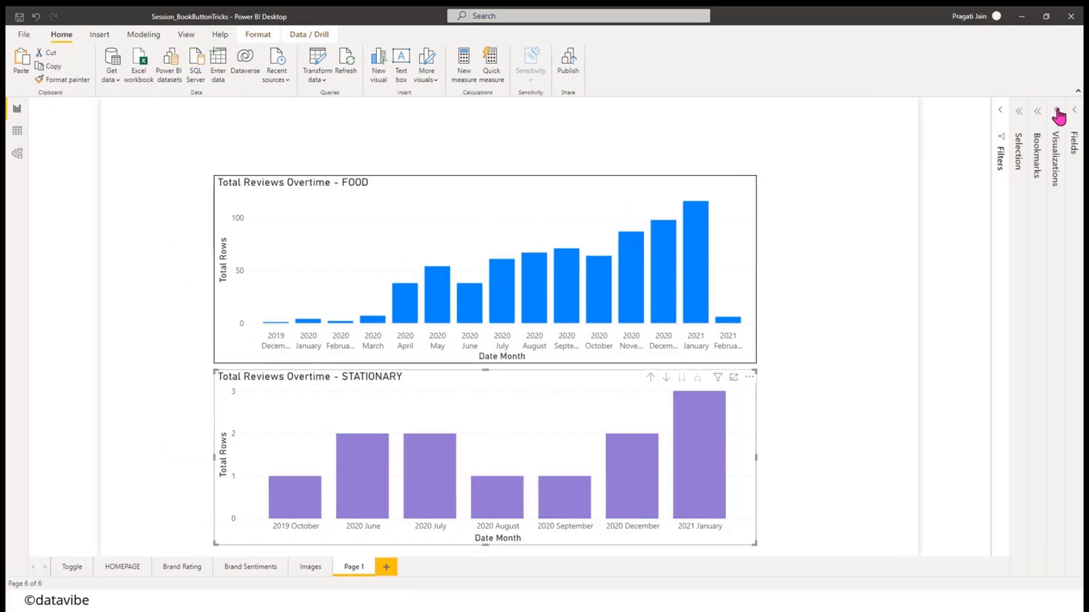
pyautogui.click(825, 376)
# - Compare the two charts' size settings and set the FOOD chart's height to 276 to match the STATIONARY chart
pyautogui.click(462, 207)
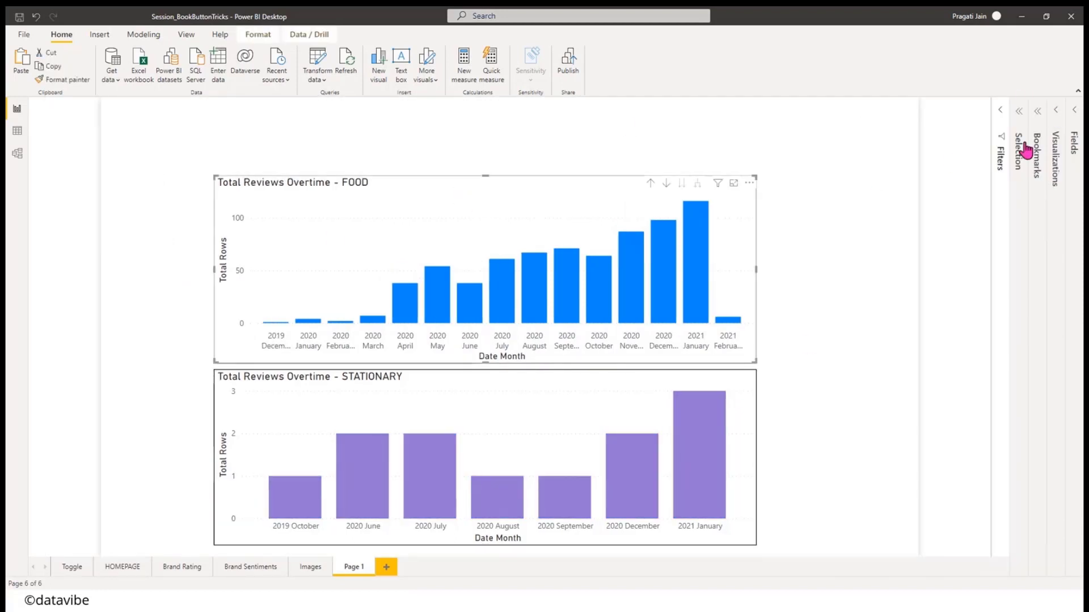
pyautogui.click(1056, 113)
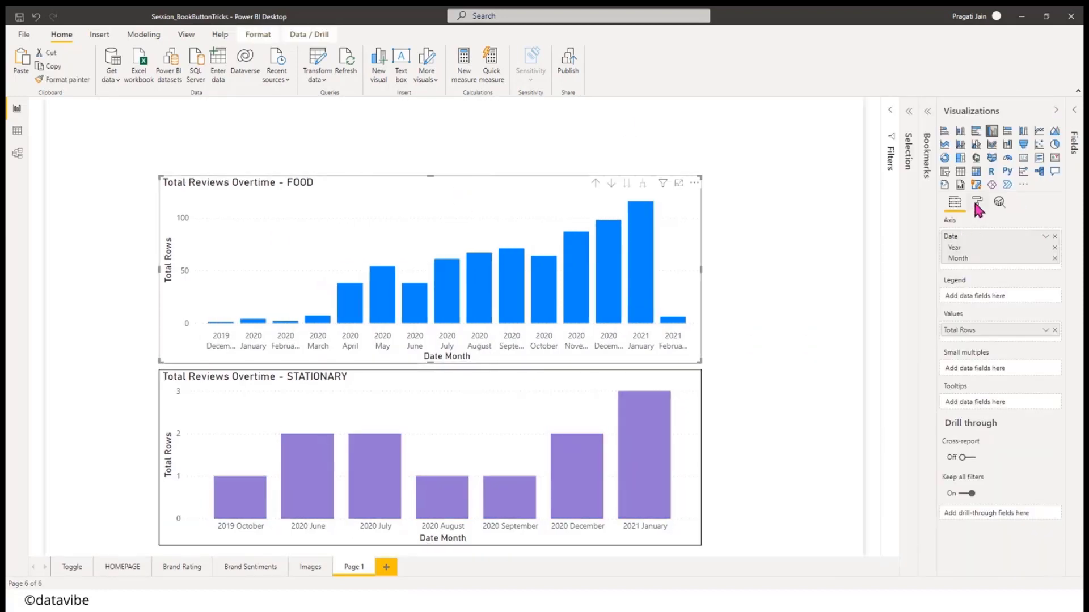
pyautogui.click(976, 206)
pyautogui.click(963, 254)
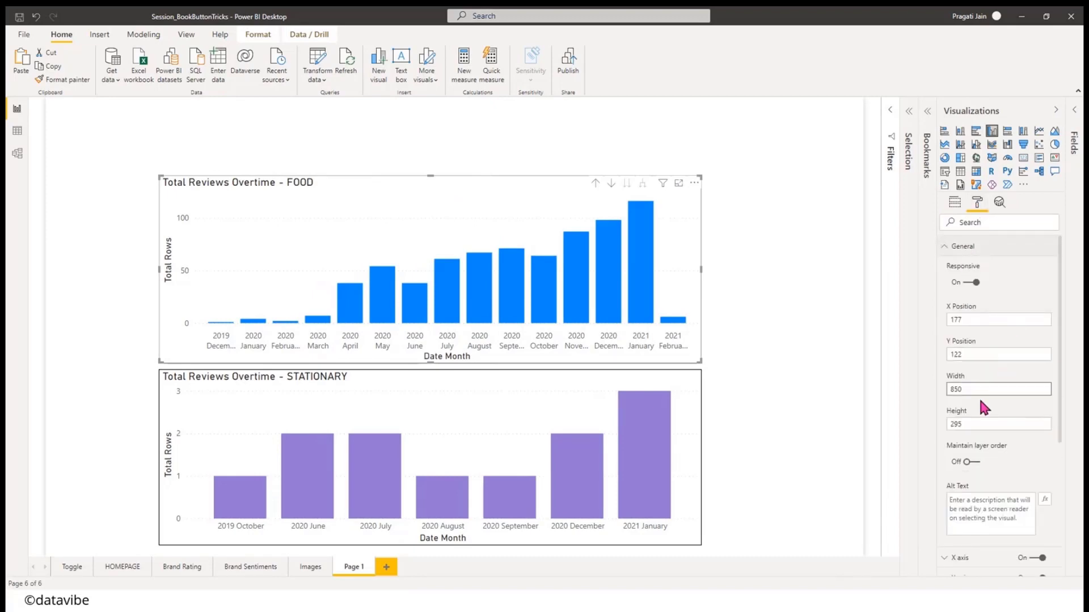
pyautogui.click(470, 380)
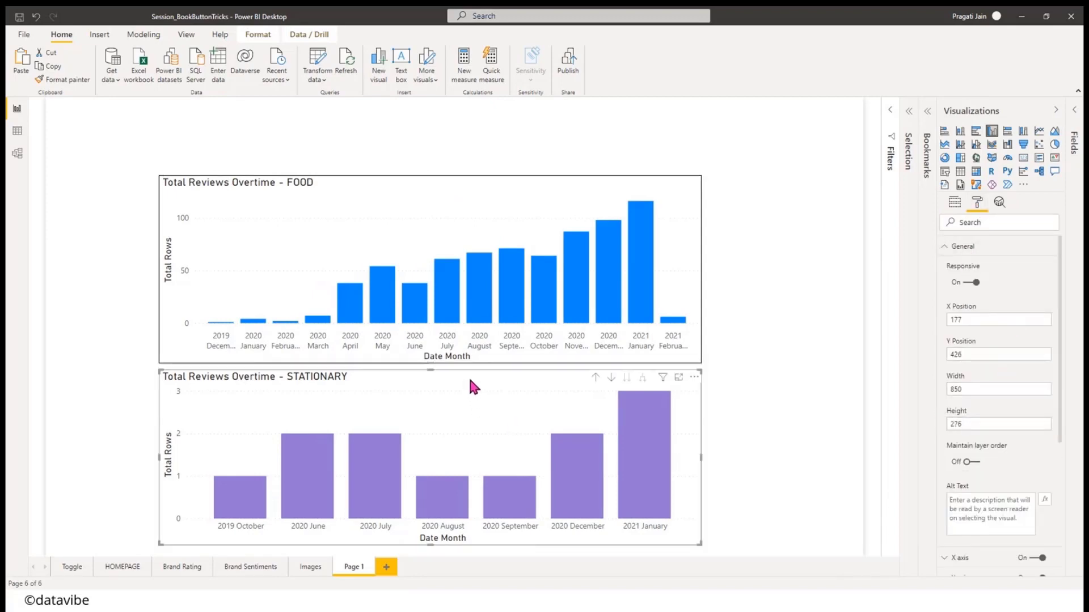
pyautogui.click(760, 251)
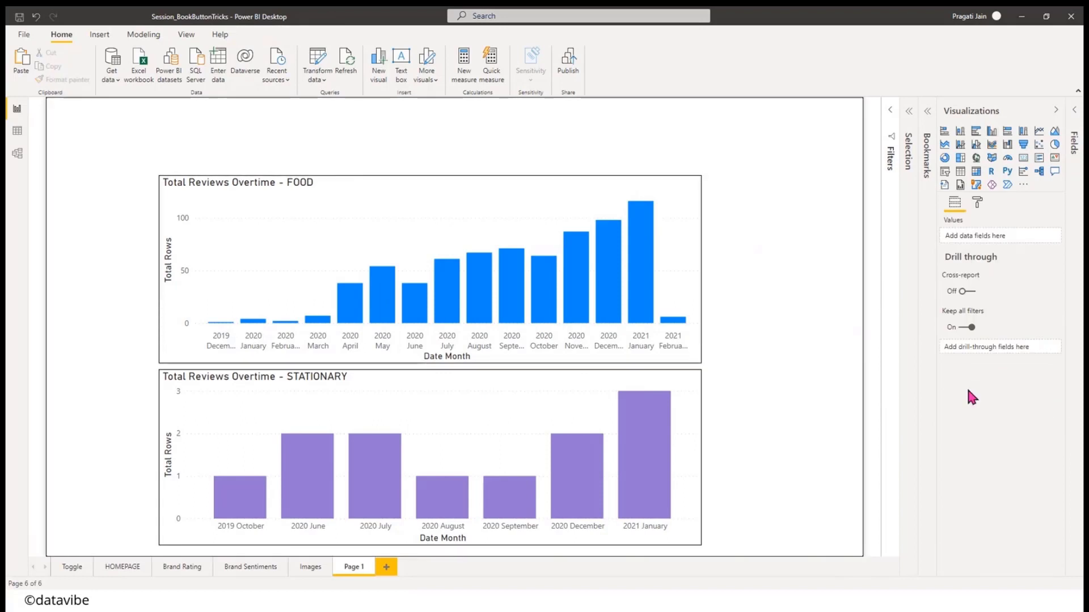
pyautogui.click(475, 196)
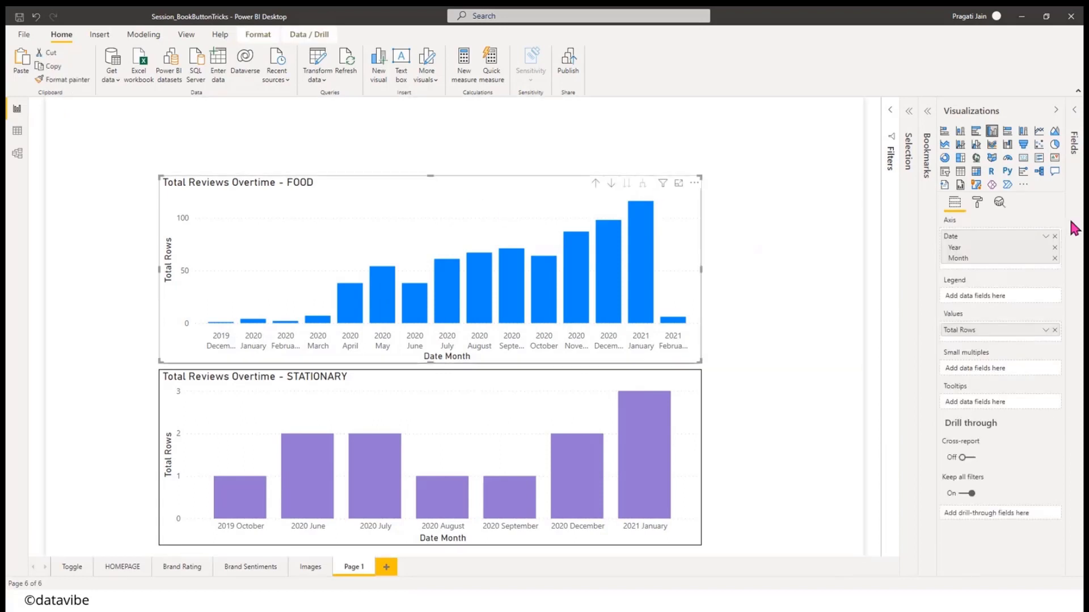
pyautogui.click(977, 204)
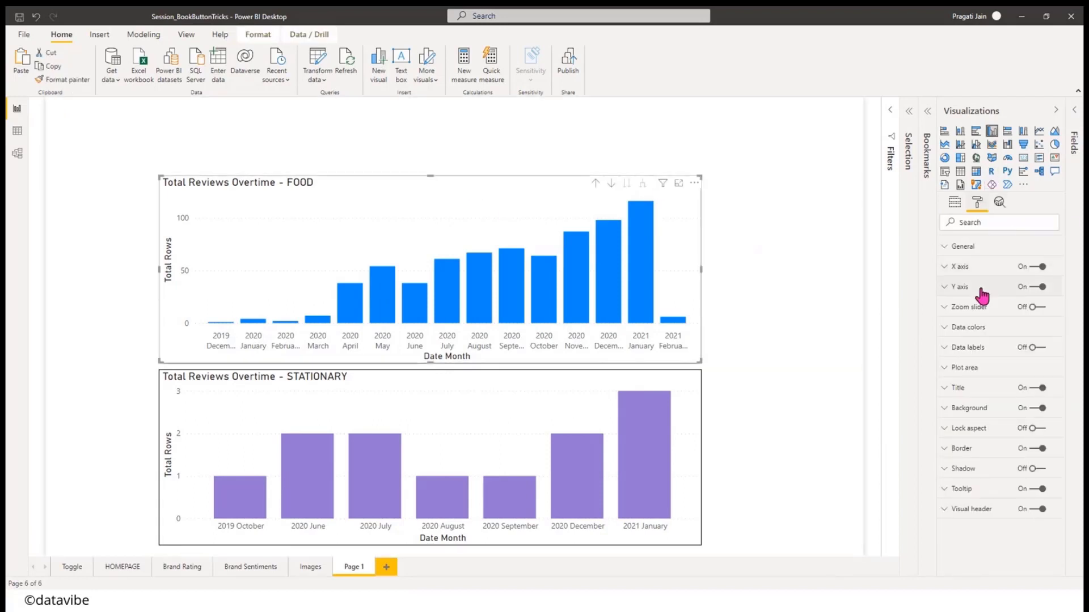
pyautogui.click(962, 249)
pyautogui.click(957, 423)
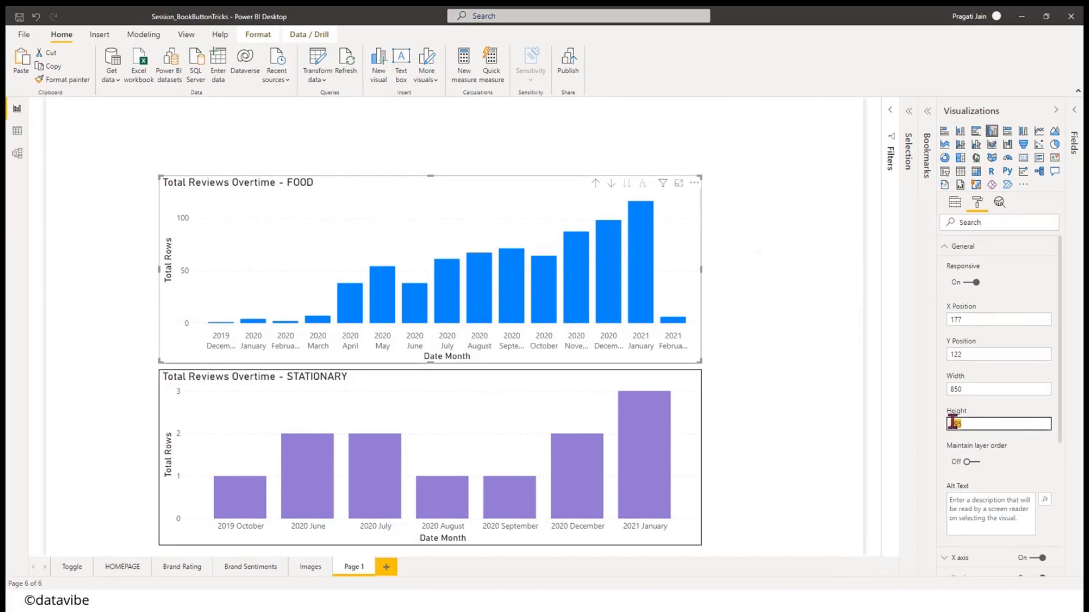
pyautogui.write('275')
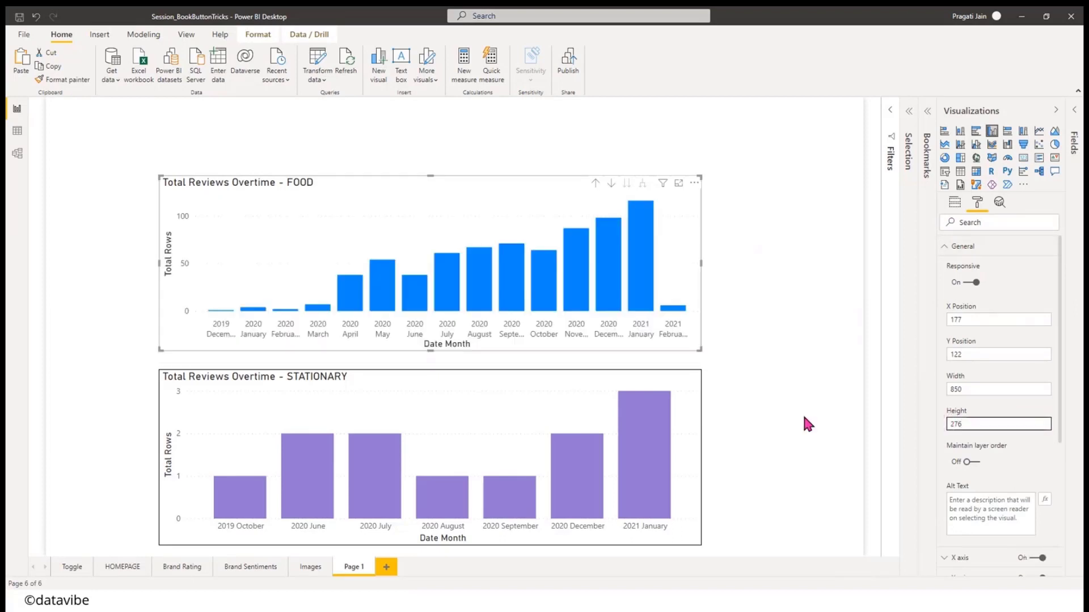
pyautogui.click(800, 418)
# - Collapse the formatting pane and move the FOOD chart down to sit just above the STATIONARY chart
pyautogui.click(1054, 111)
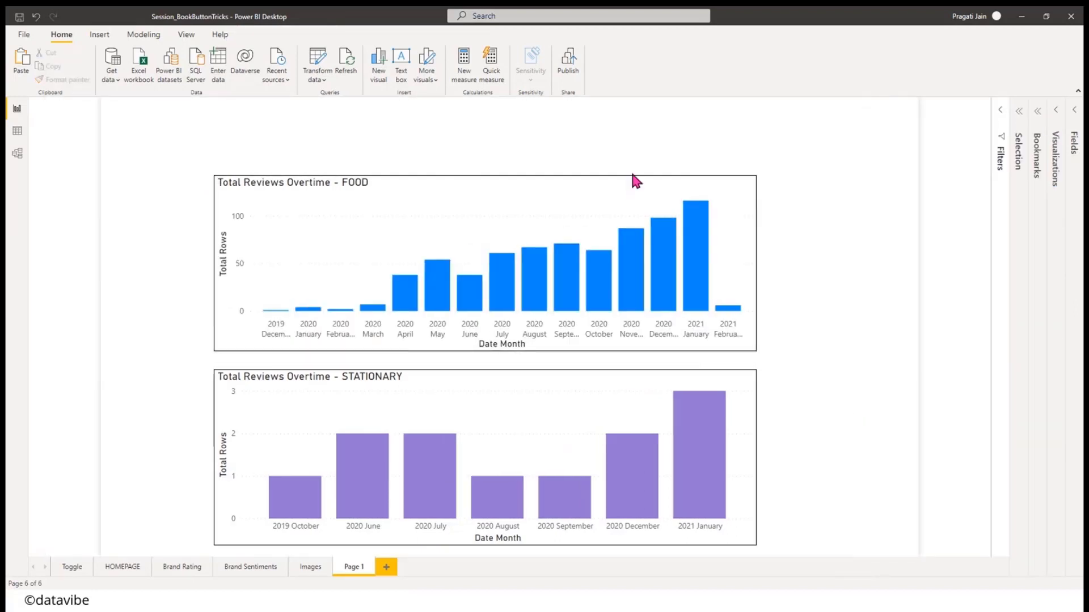
pyautogui.moveTo(449, 182); pyautogui.dragTo(452, 195)
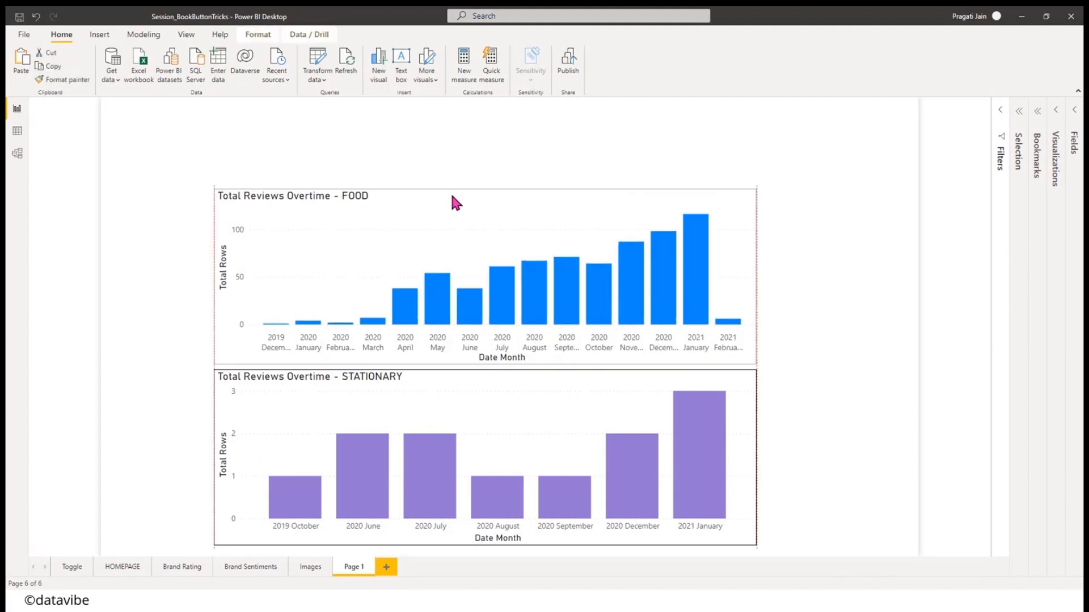
pyautogui.click(827, 270)
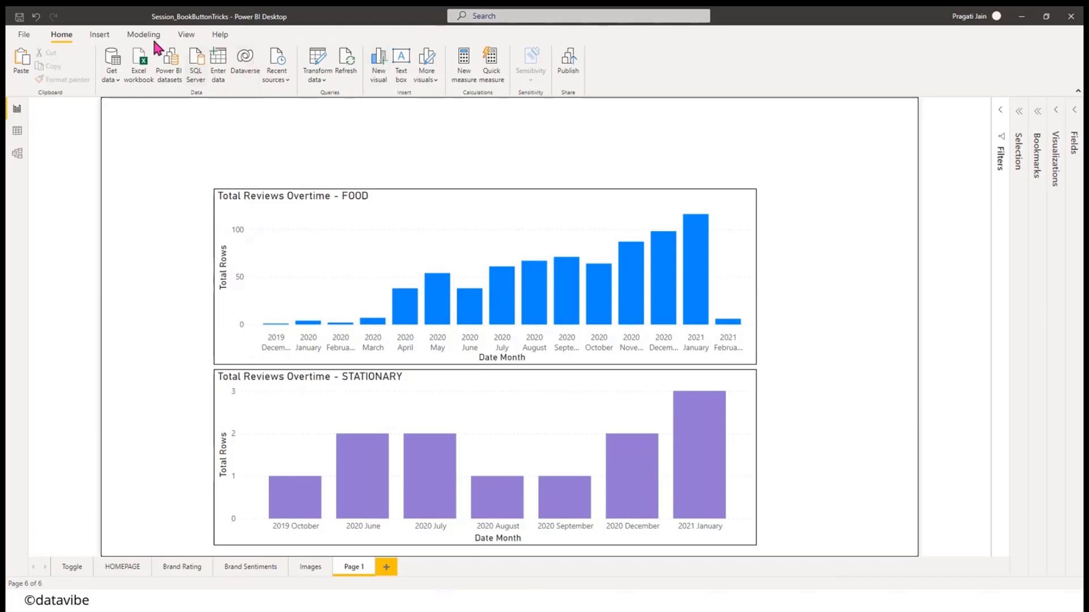
# - Insert a blank button, place it beside the FOOD chart and enlarge it to fill the free page margin
pyautogui.click(99, 35)
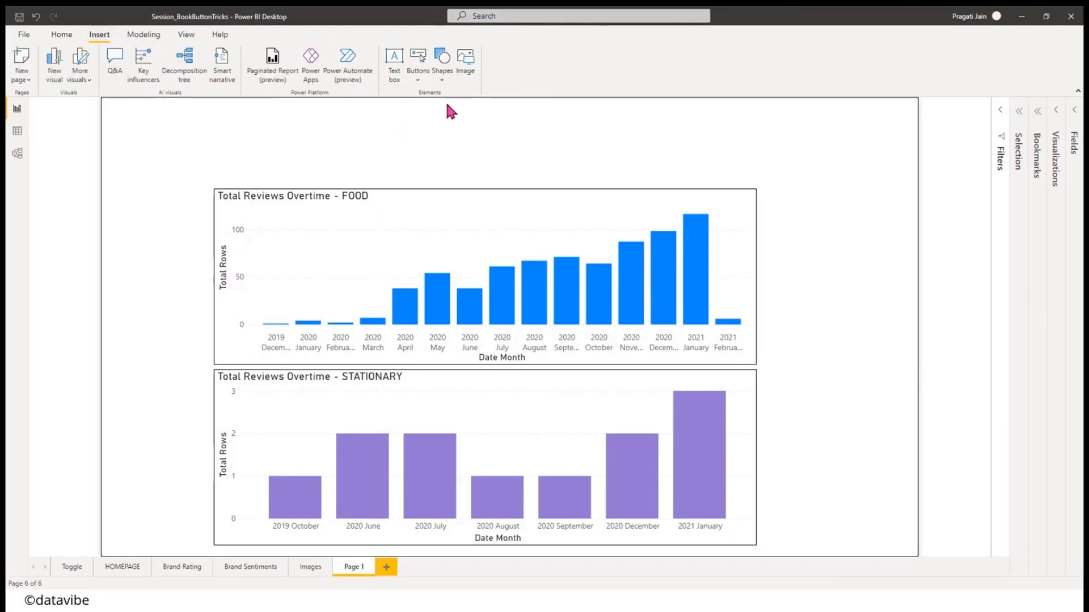
pyautogui.click(418, 63)
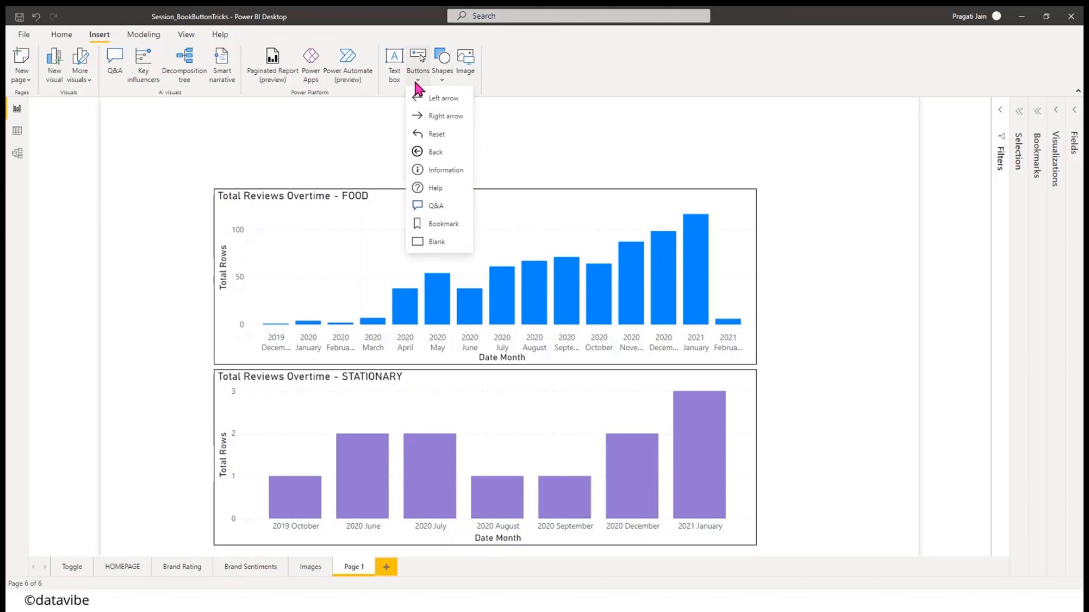
pyautogui.click(438, 242)
pyautogui.moveTo(122, 118); pyautogui.dragTo(906, 274)
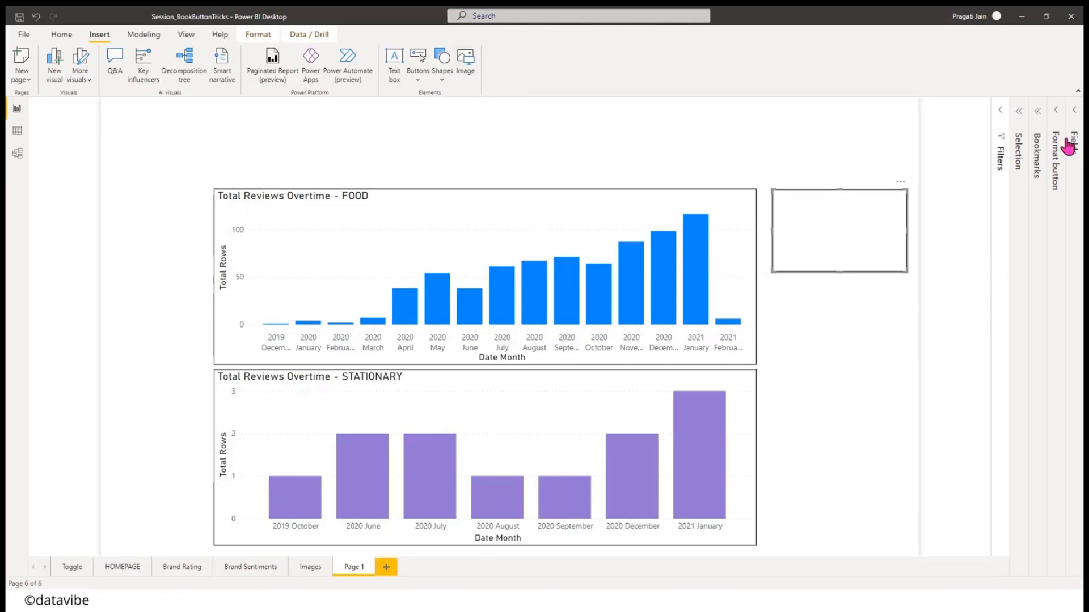
# - Turn on the button's fill, add the food.gif image with Image Fit set to Fit, and lower transparency to 4%
pyautogui.click(1056, 111)
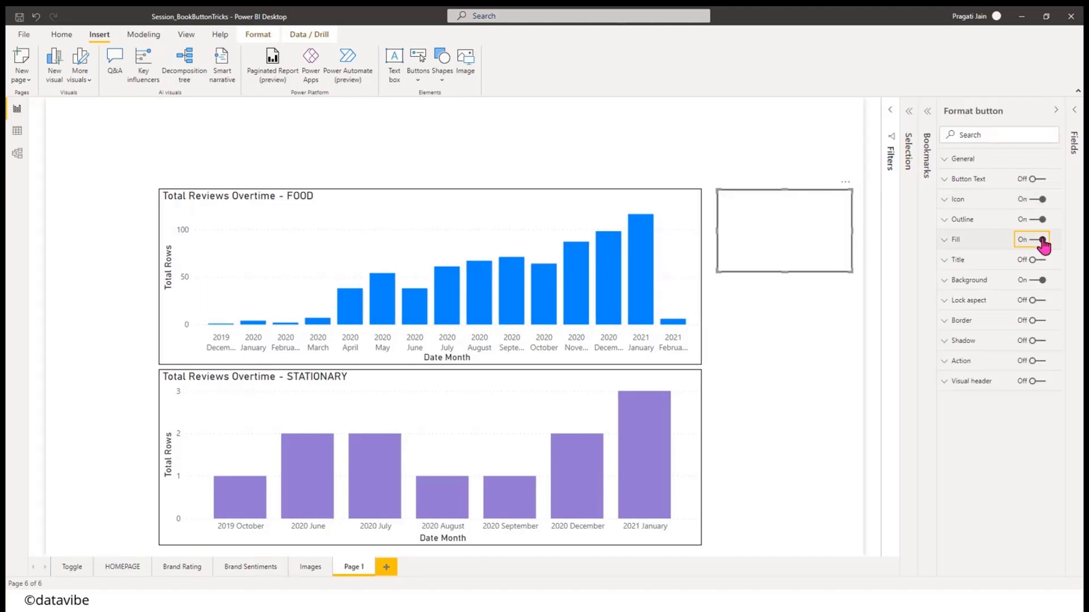
pyautogui.click(954, 245)
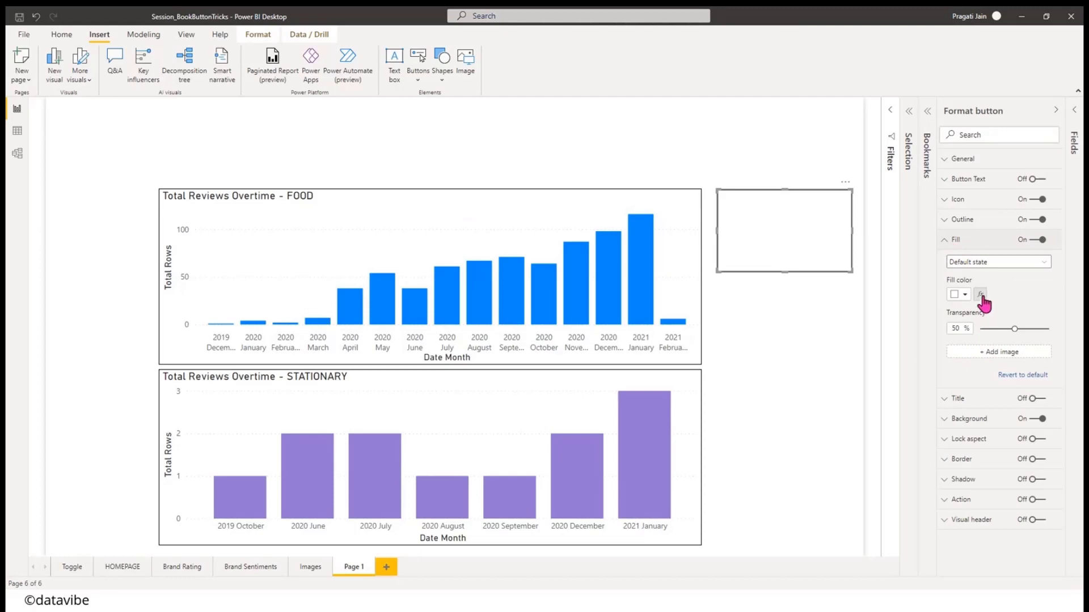
pyautogui.click(996, 356)
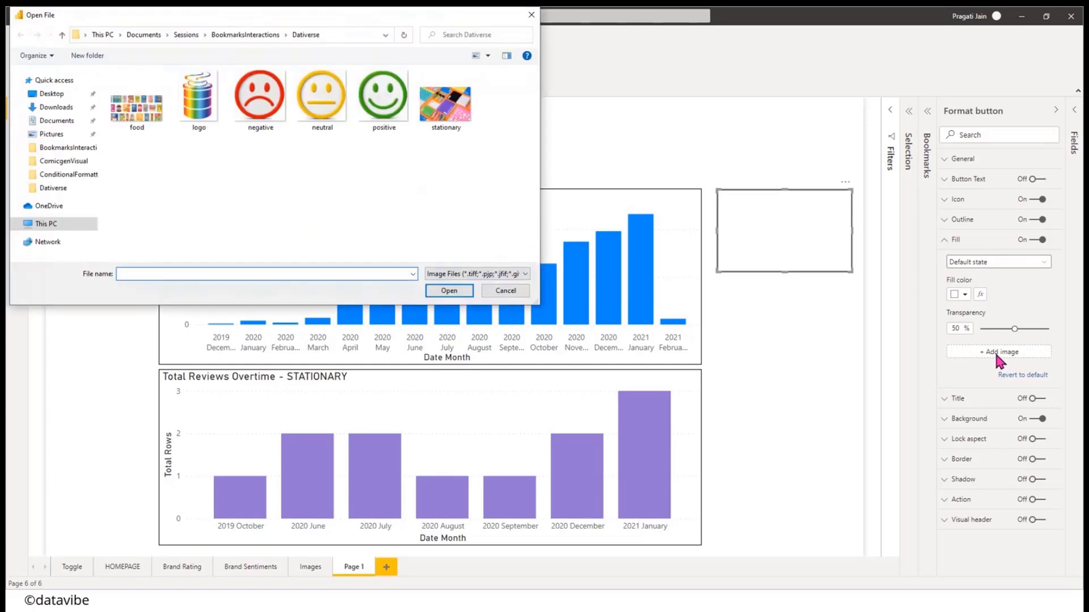
pyautogui.click(136, 105)
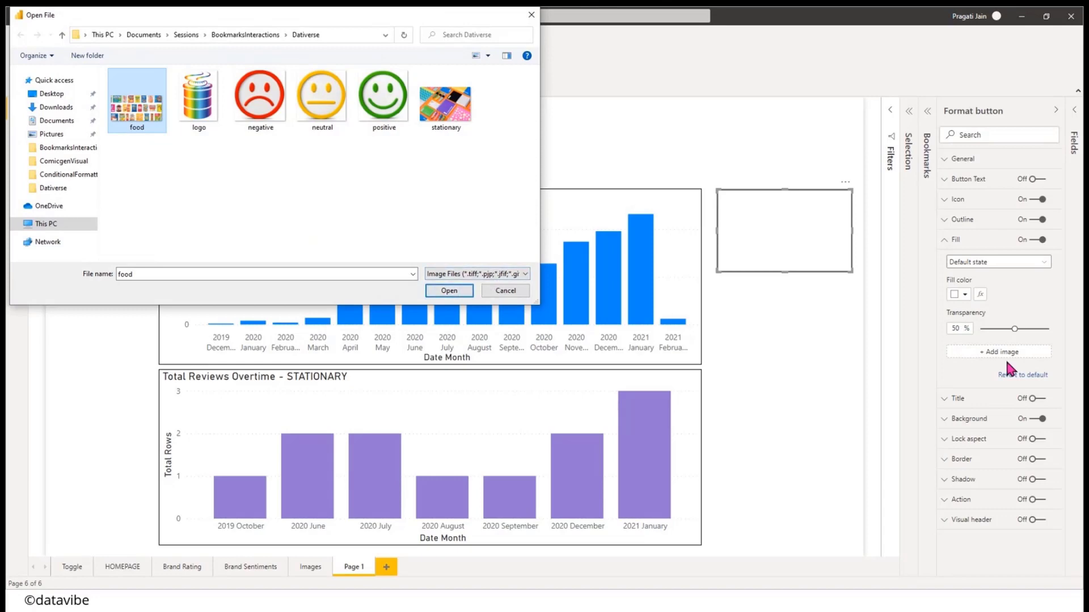
pyautogui.click(445, 291)
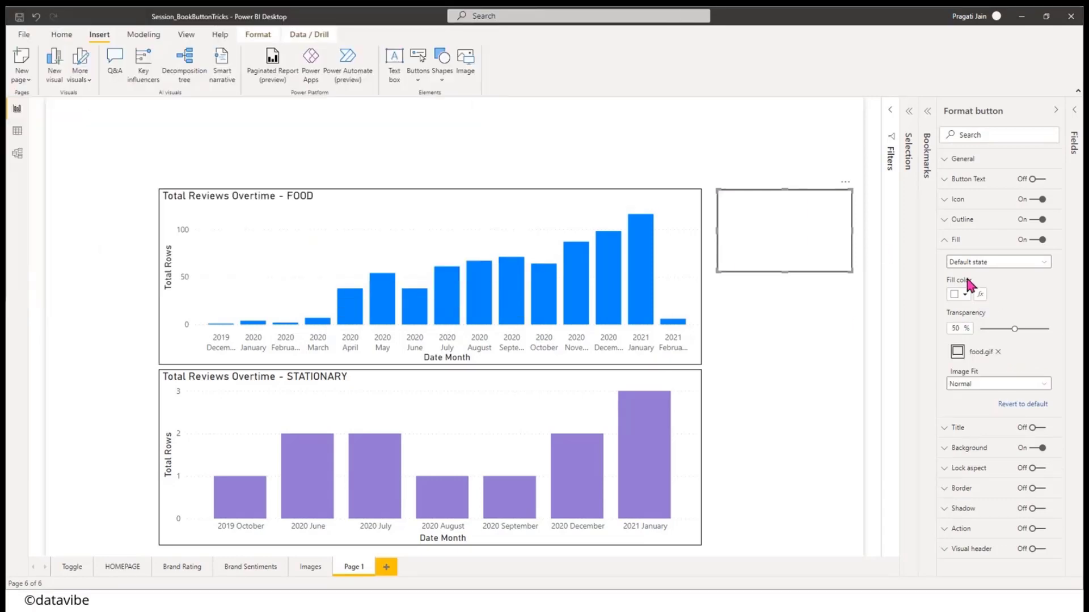
pyautogui.click(1043, 390)
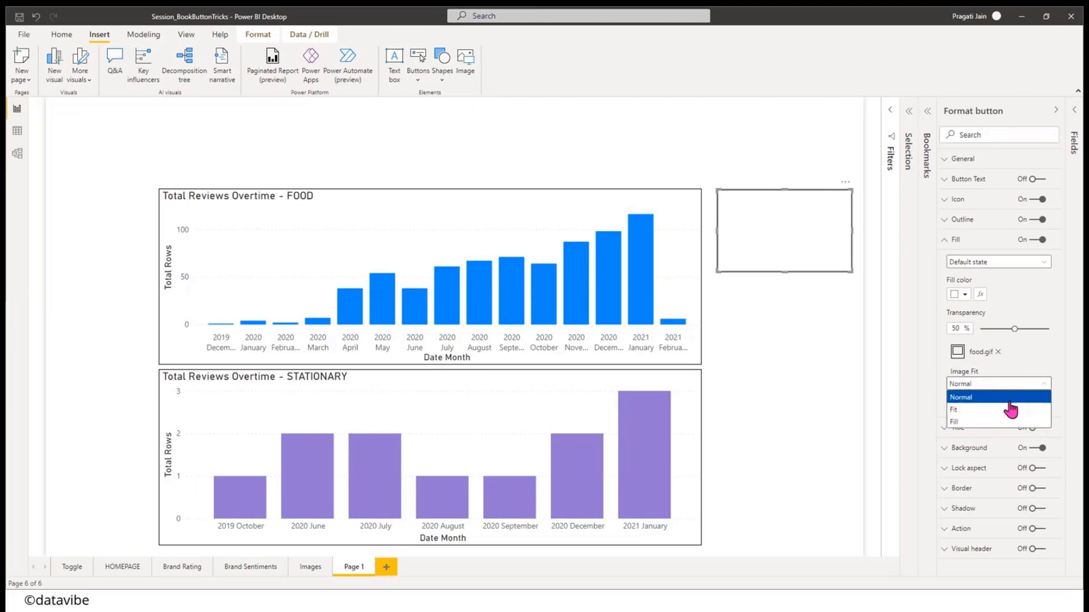
pyautogui.click(987, 409)
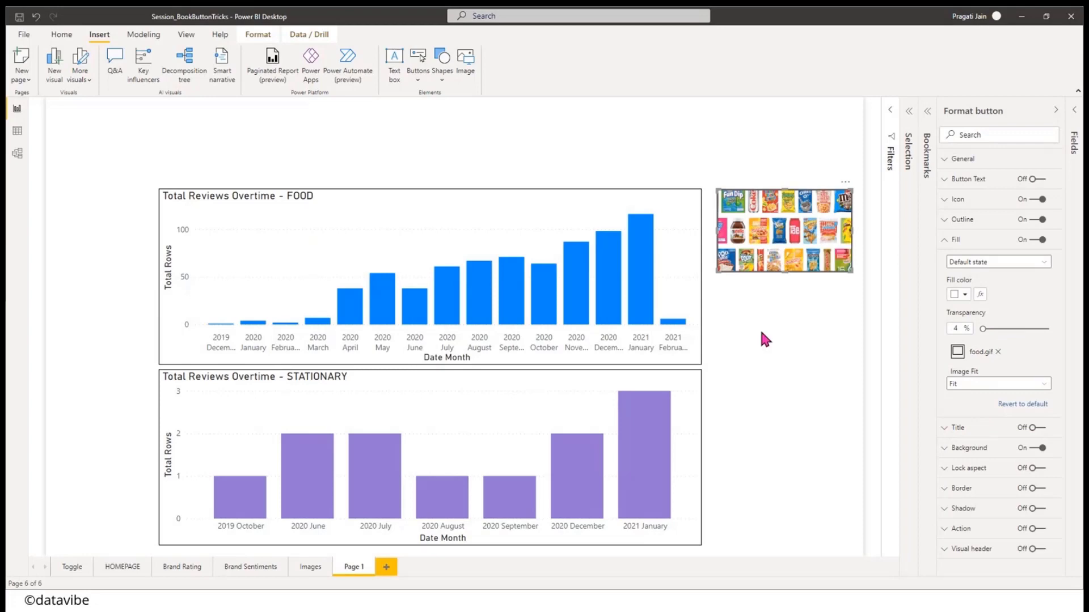
# - Turn off the outline of the food image button and deselect it
pyautogui.click(947, 242)
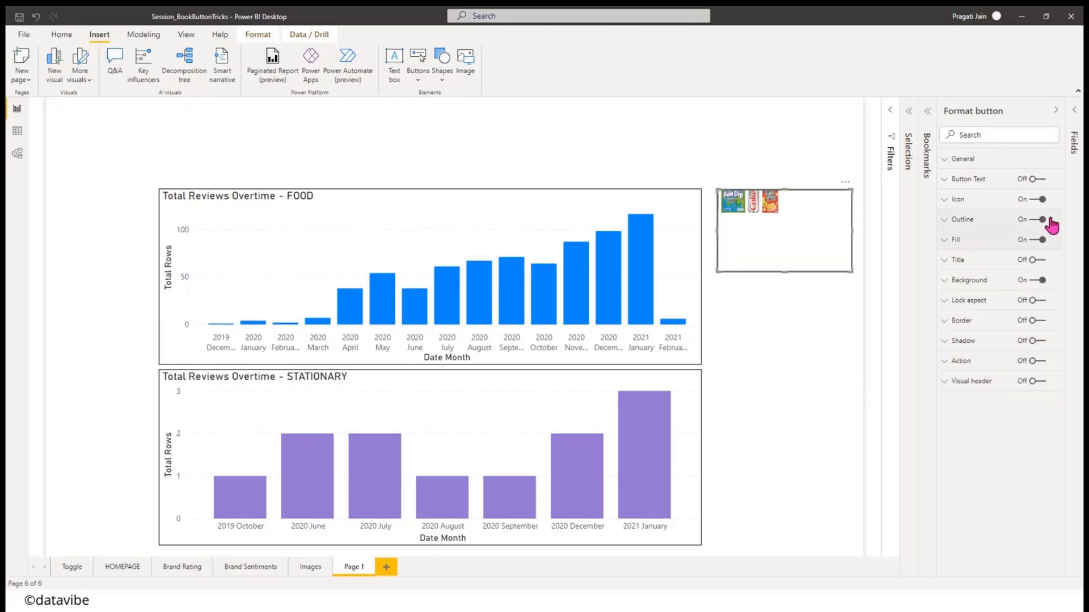
pyautogui.click(1035, 220)
pyautogui.click(789, 376)
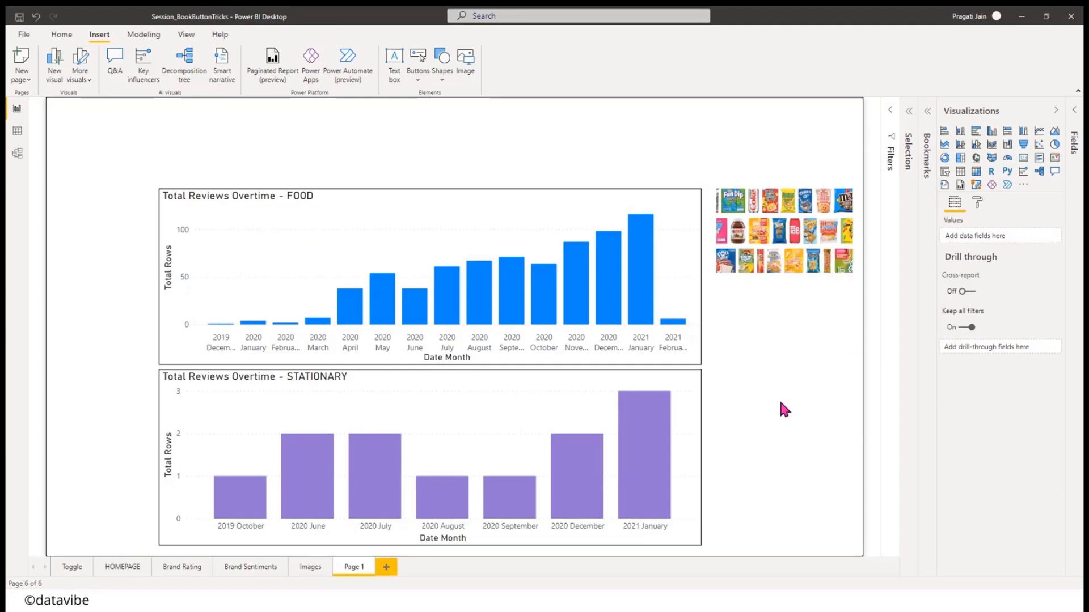
# - Insert a second blank button, place it beside the STATIONARY chart and enlarge it to about the food button's size
pyautogui.click(417, 78)
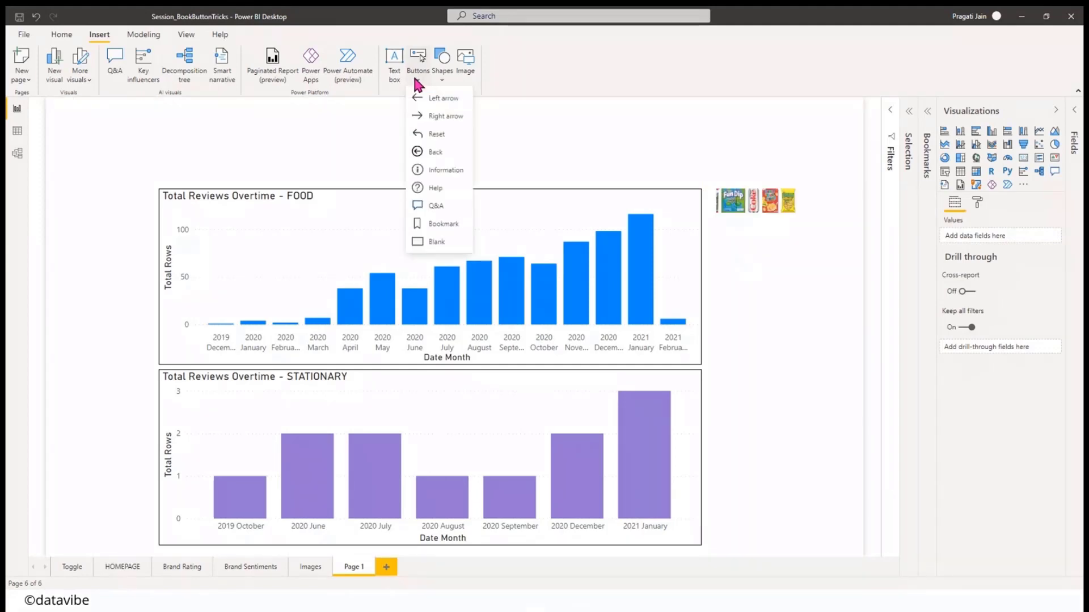
pyautogui.click(440, 242)
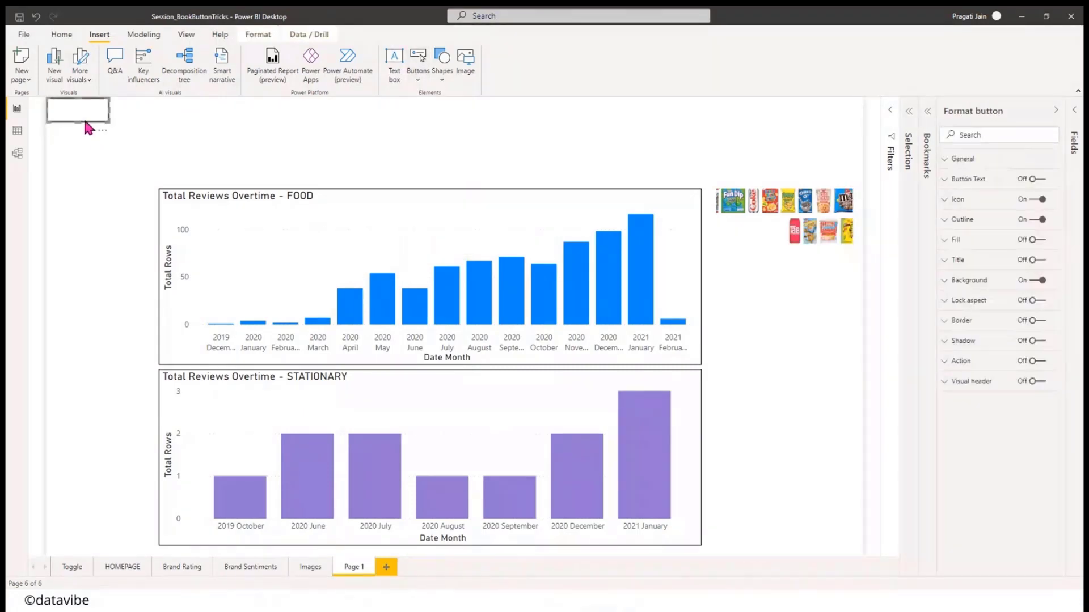
pyautogui.moveTo(90, 126); pyautogui.dragTo(861, 461)
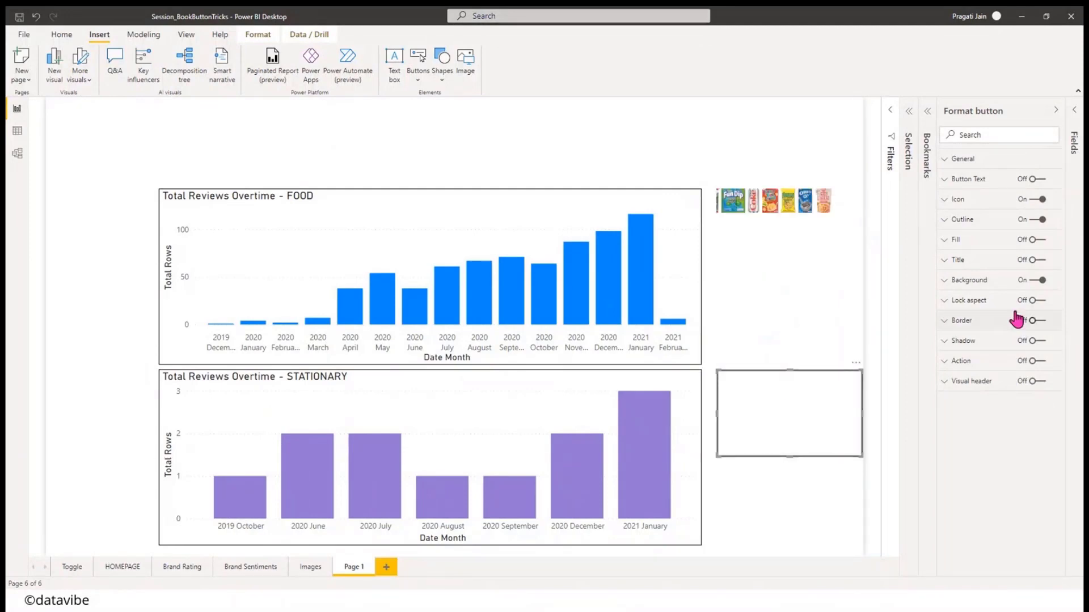
# - Turn on the second button's fill at 0% transparency and add the stationary.gif image with Image Fit set to Fit
pyautogui.click(946, 240)
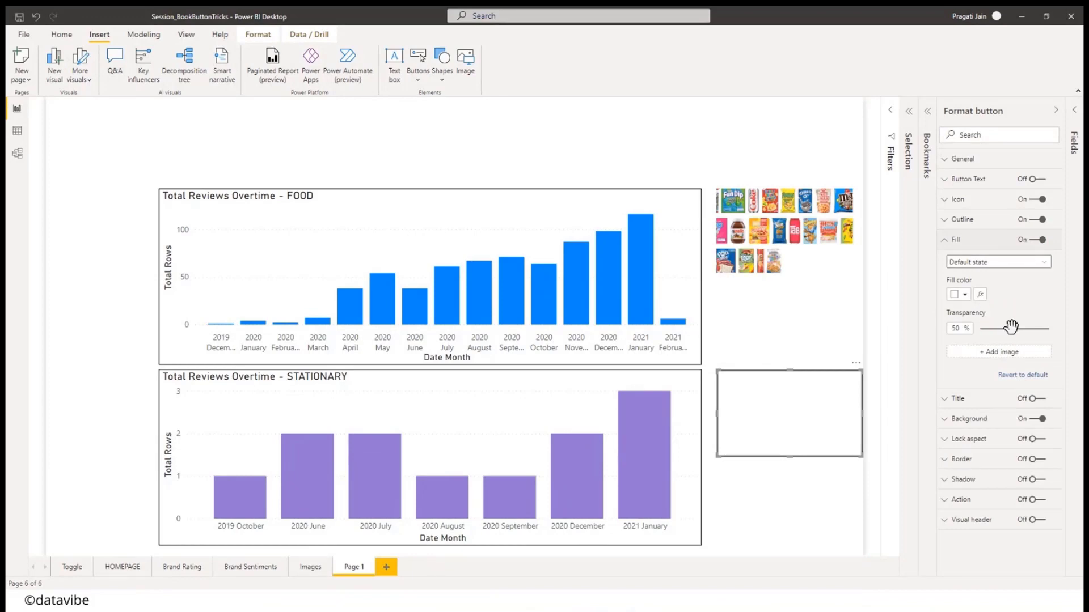
pyautogui.click(996, 354)
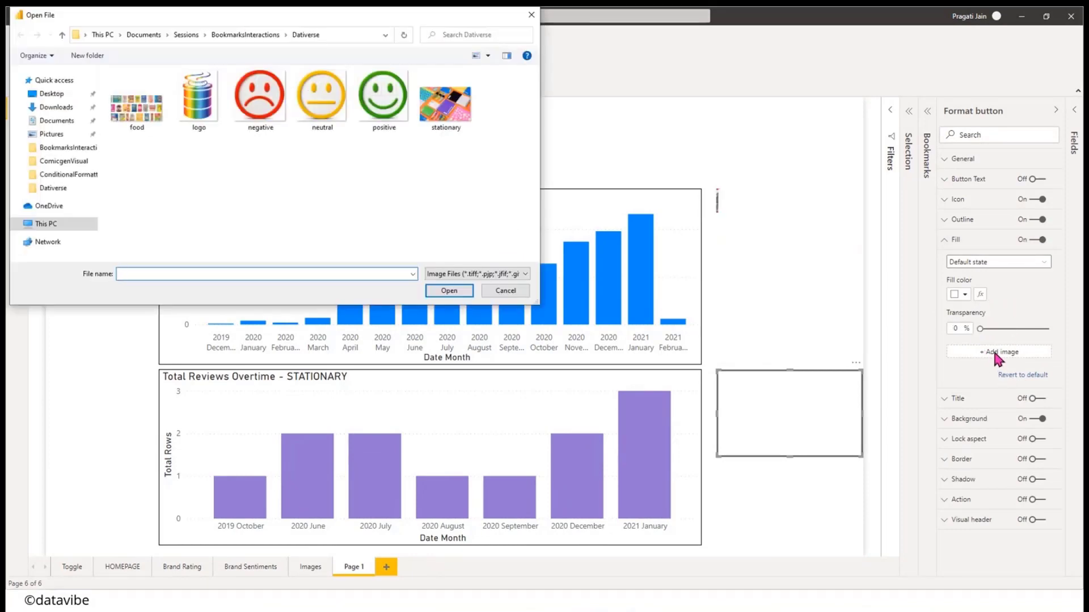
pyautogui.click(452, 114)
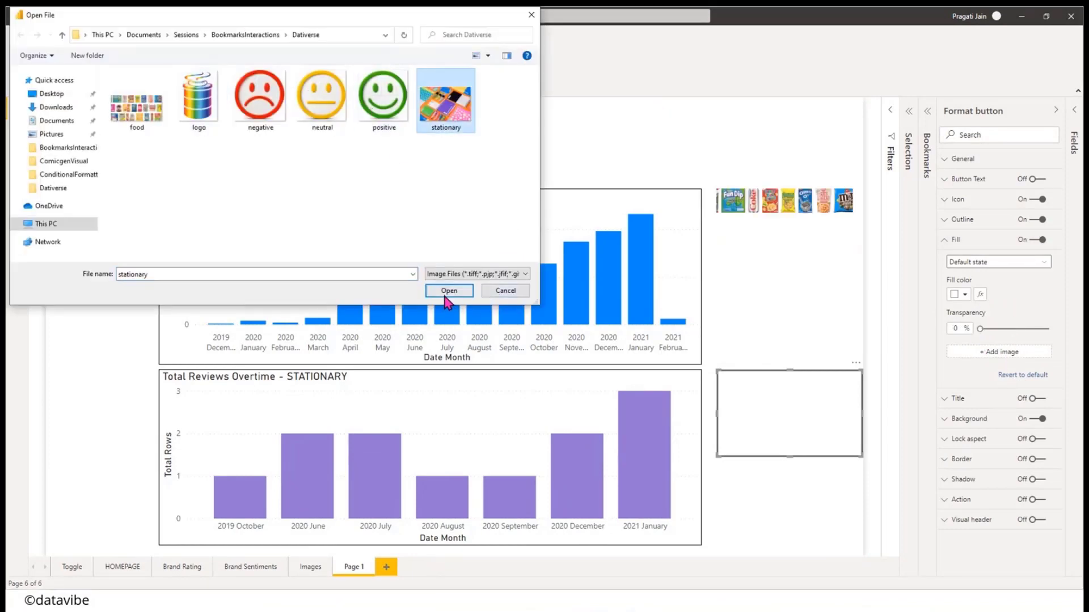
pyautogui.click(449, 291)
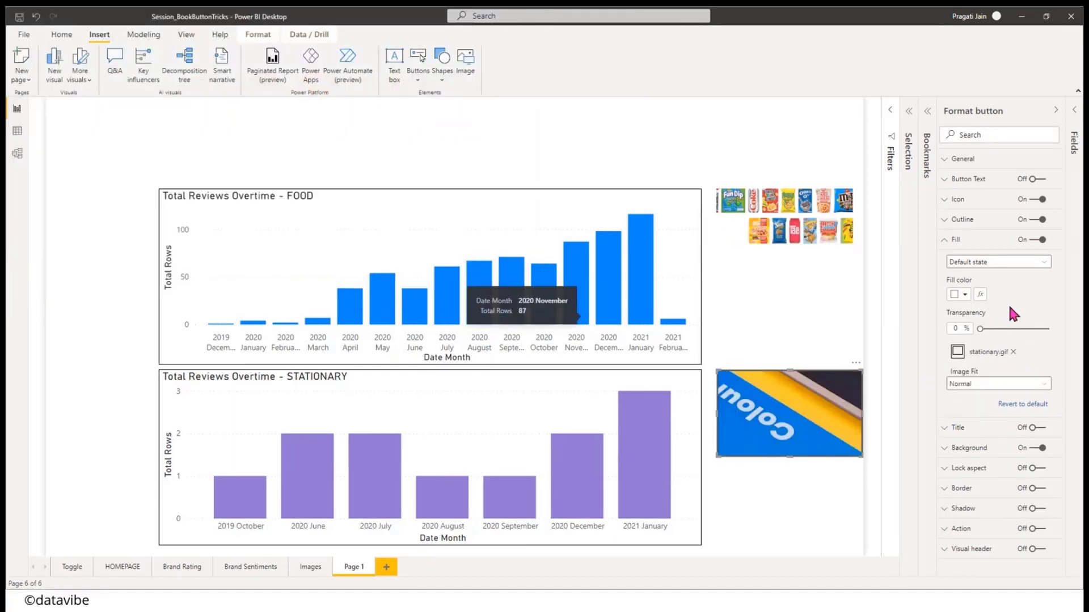
pyautogui.click(1046, 384)
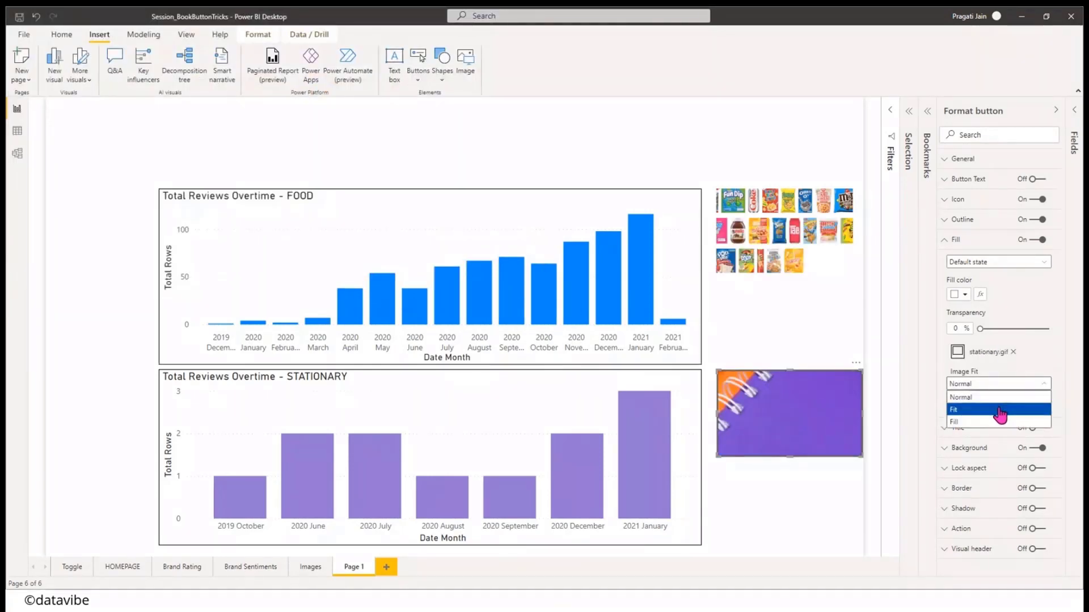
pyautogui.click(999, 412)
pyautogui.click(938, 242)
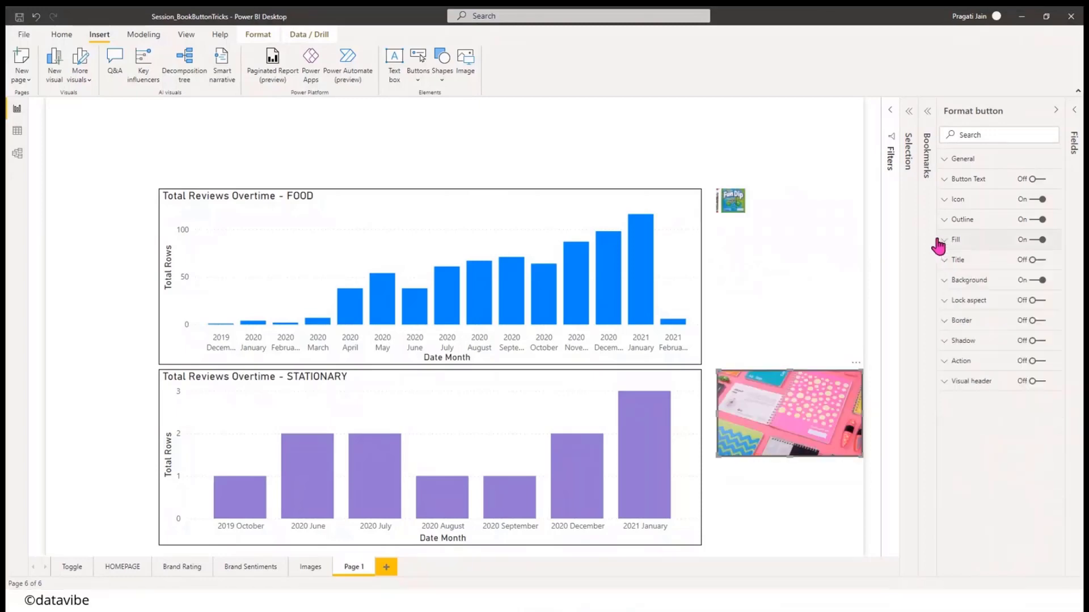
# - Match the stationary image button to the food button's size by setting its width to 214 and height to 132
pyautogui.click(777, 246)
pyautogui.click(962, 161)
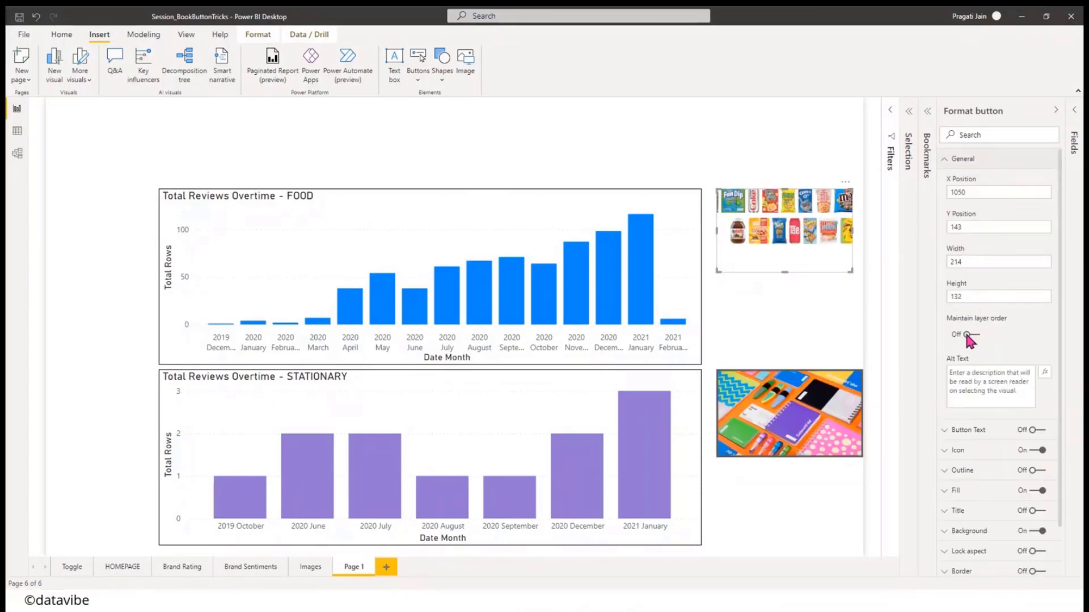
pyautogui.click(797, 413)
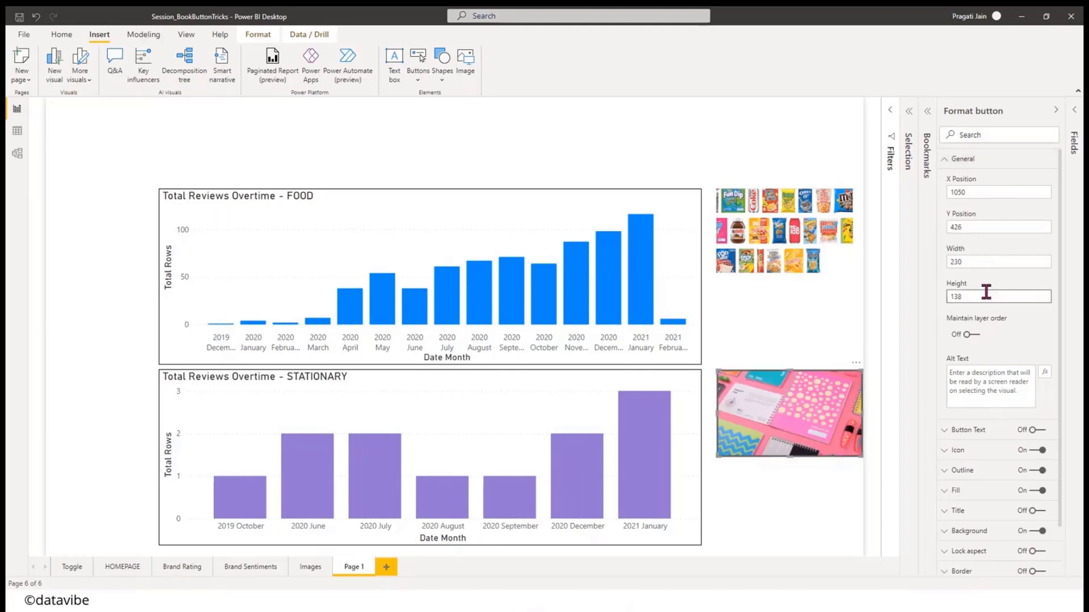
pyautogui.click(972, 261)
pyautogui.doubleClick(954, 262)
pyautogui.write('21')
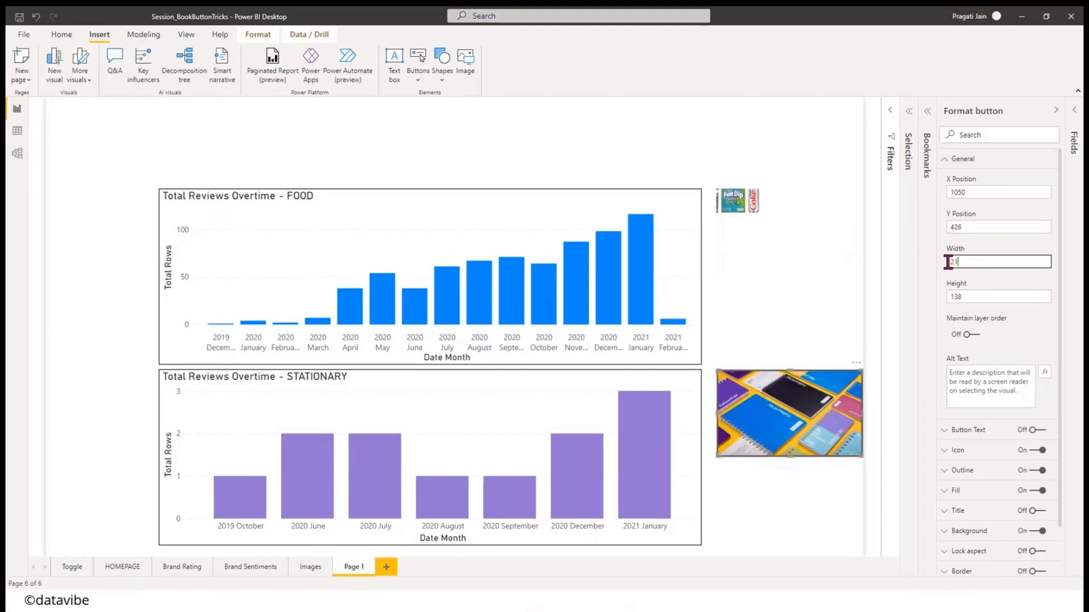
pyautogui.write('4')
pyautogui.click(966, 295)
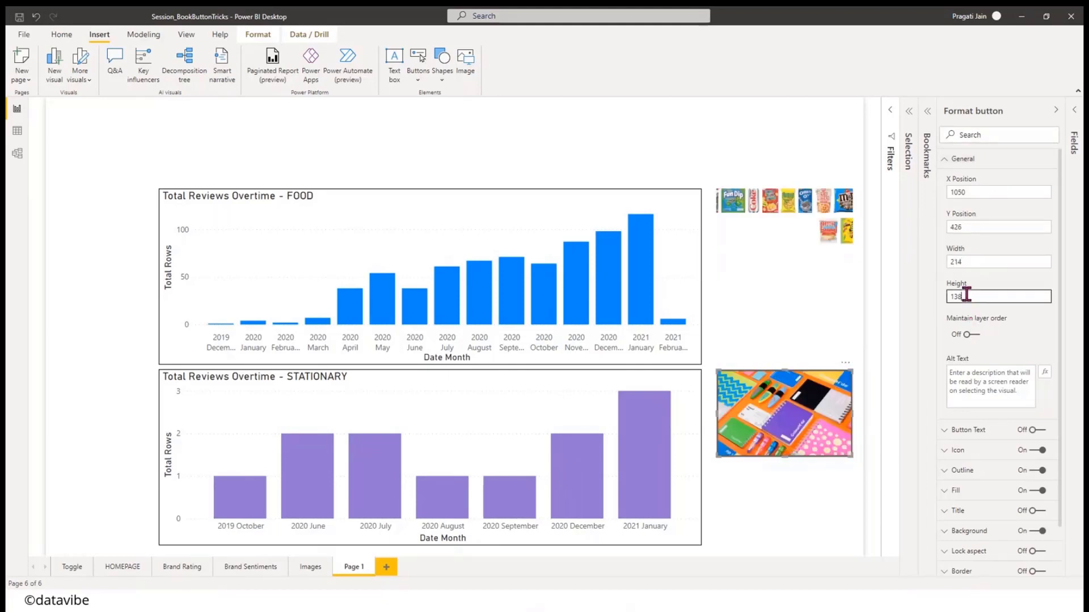
pyautogui.press('BackSpace')
pyautogui.write('2')
pyautogui.press('Return')
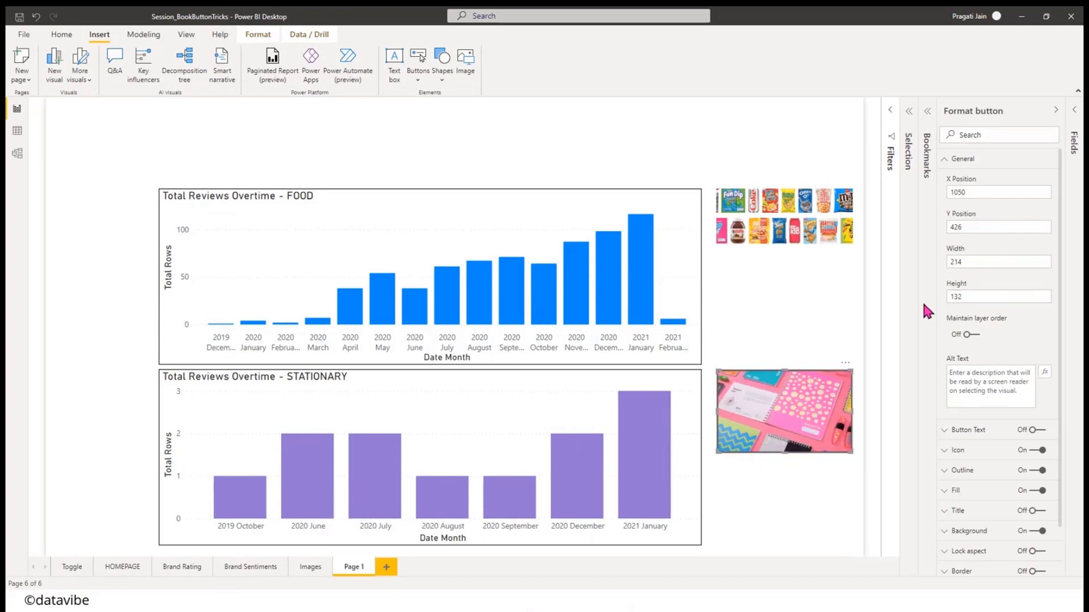
# - Turn off the outline of the stationary image button and deselect it
pyautogui.click(1056, 111)
pyautogui.click(958, 233)
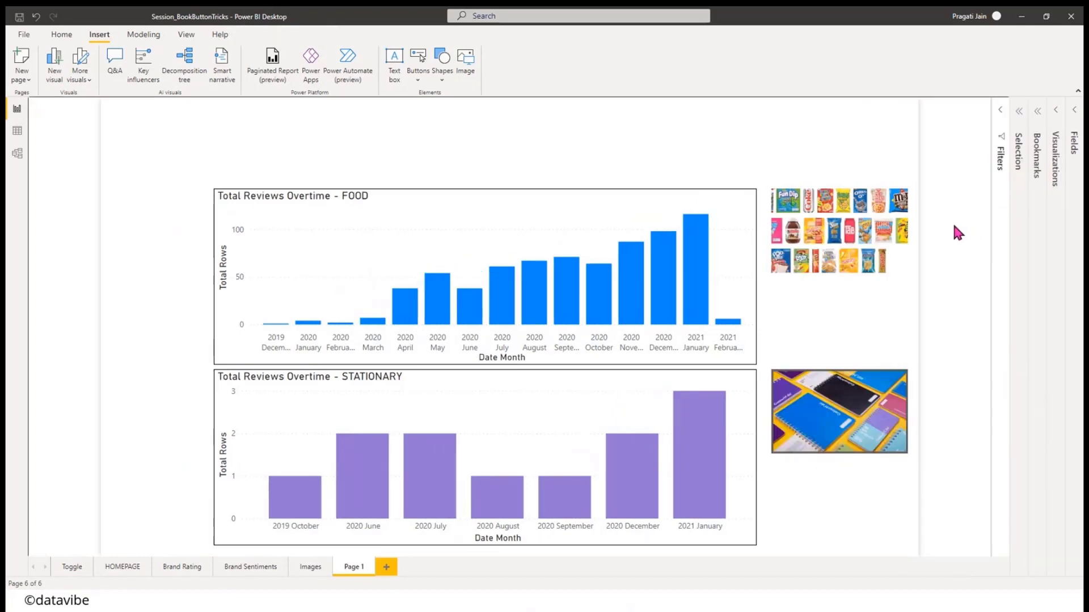
pyautogui.click(899, 397)
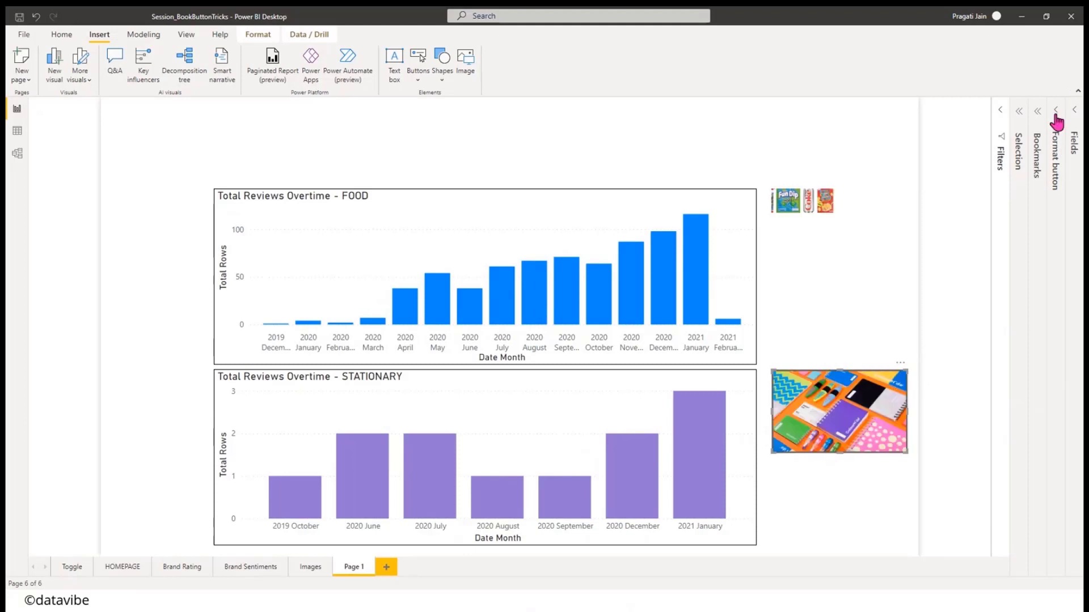
pyautogui.click(1056, 110)
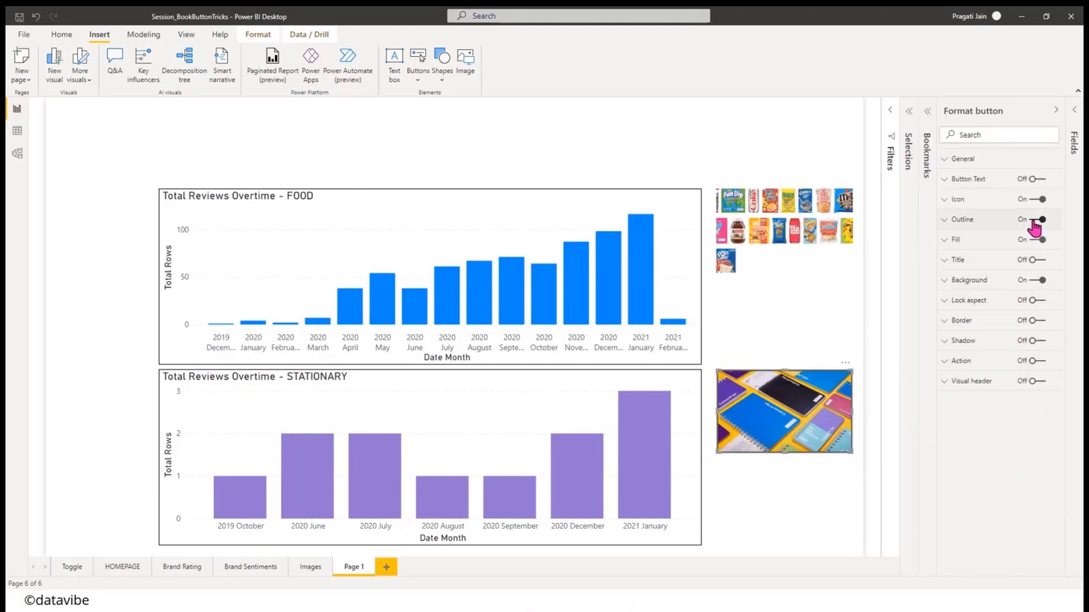
pyautogui.click(1056, 110)
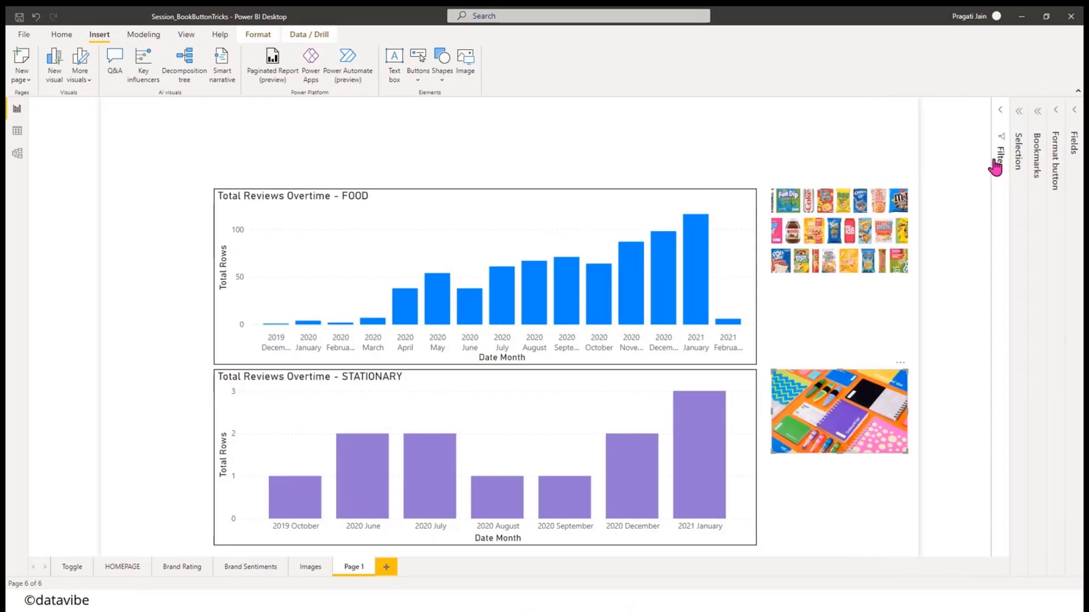
pyautogui.click(852, 316)
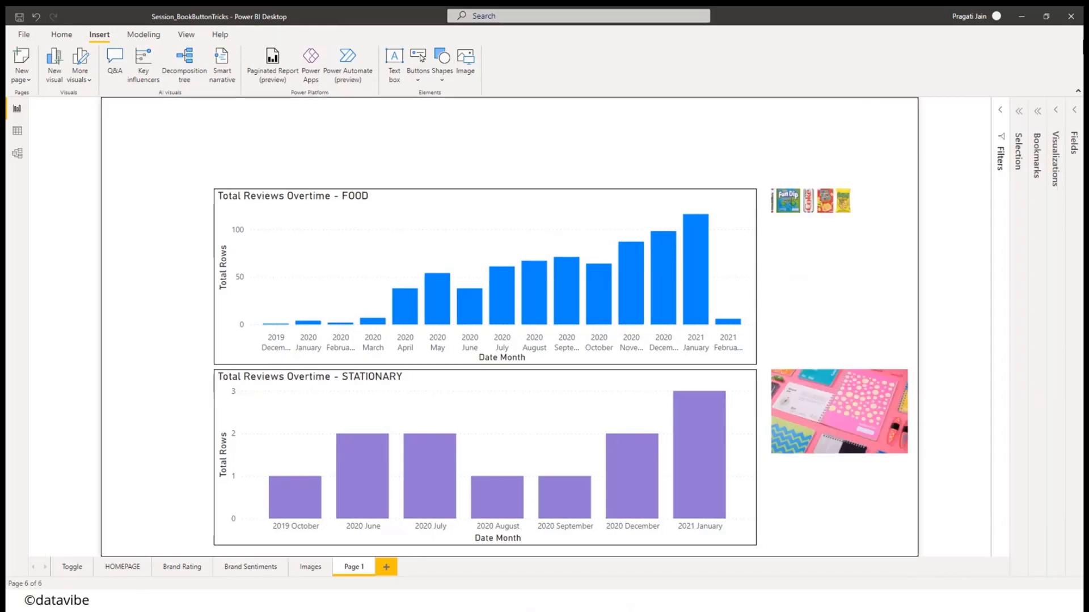
# - Add a new bookmark for the current page and rename it Food
pyautogui.click(1037, 112)
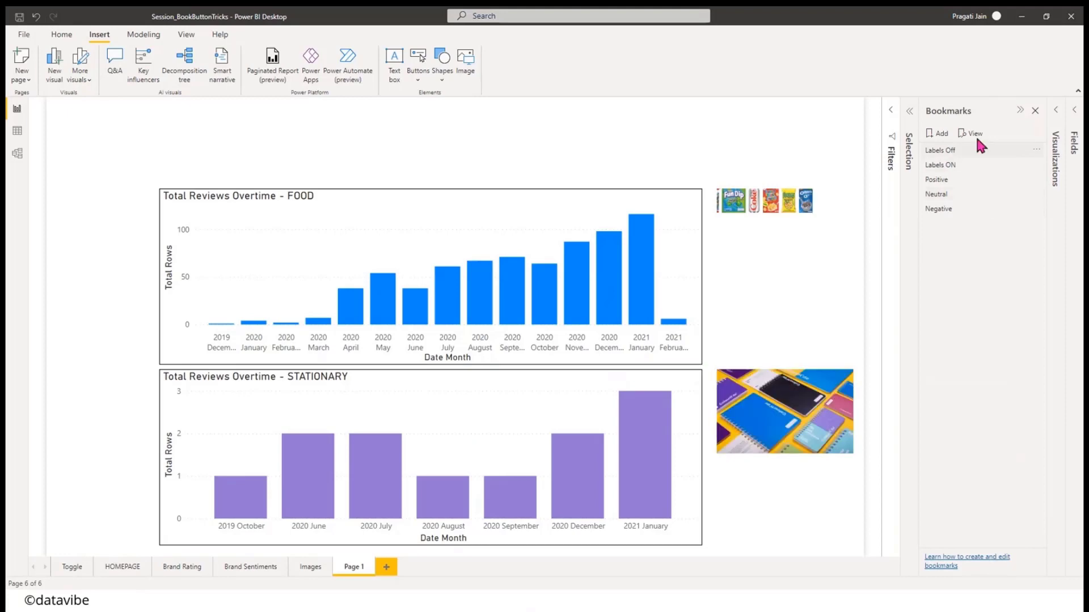
pyautogui.click(941, 135)
pyautogui.click(1035, 223)
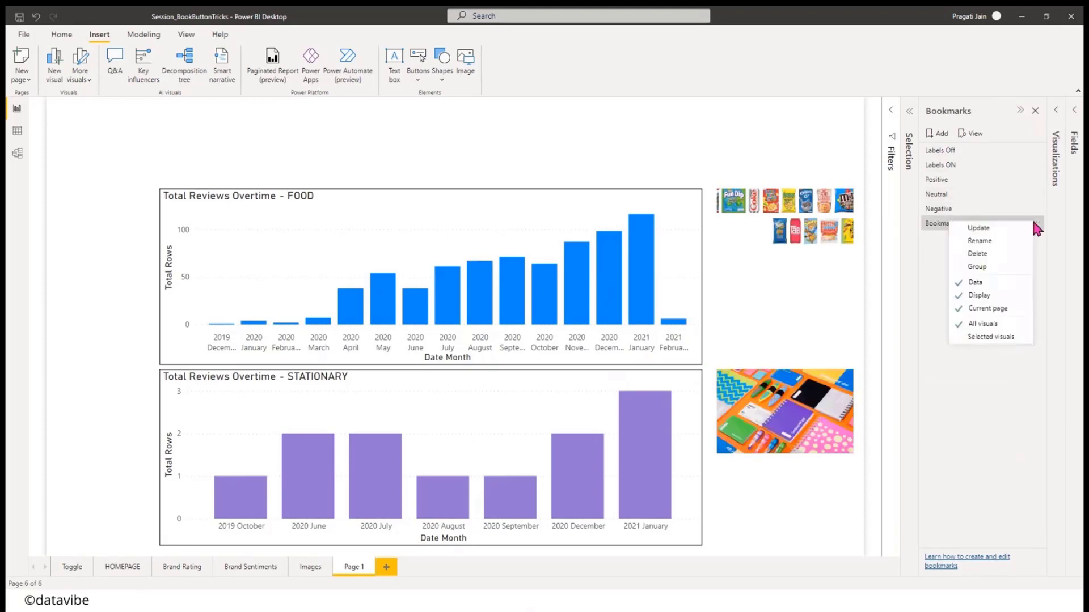
pyautogui.click(925, 241)
pyautogui.write('Food')
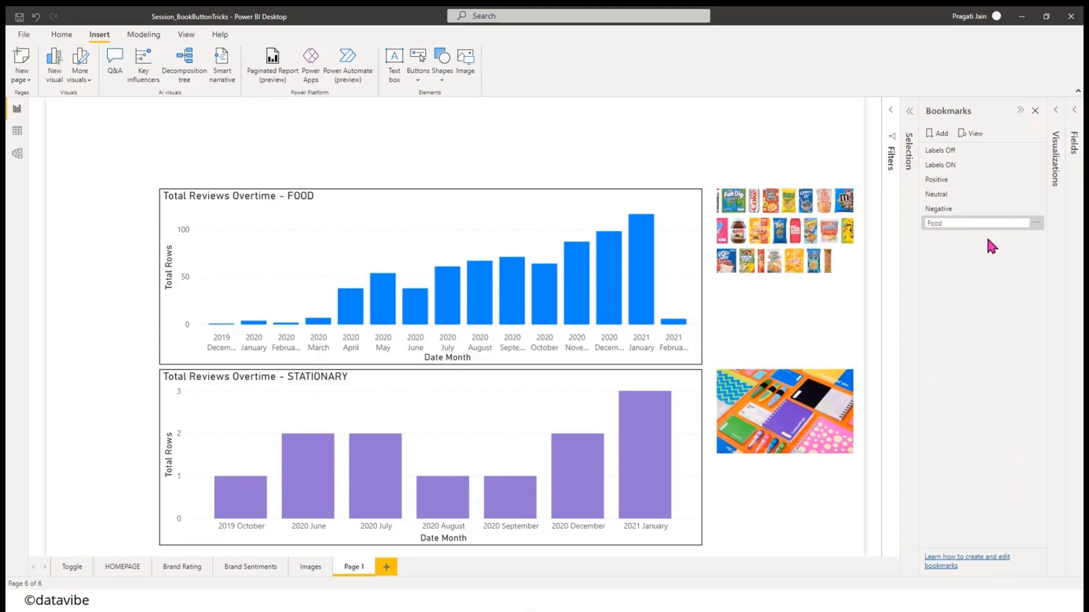
pyautogui.press('Return')
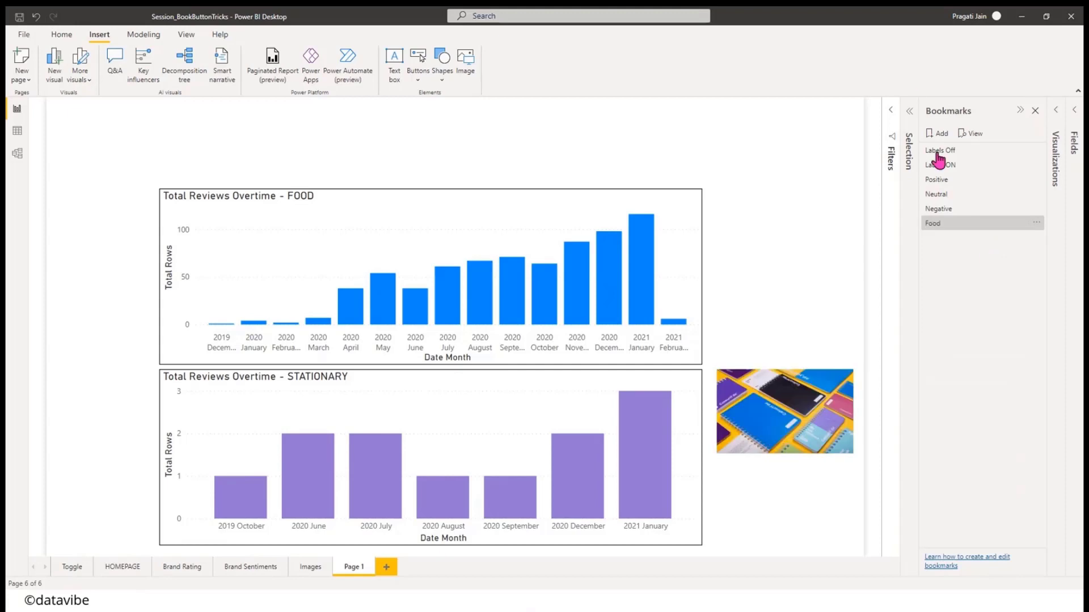
# - Hide the Total Reviews Overtime - STATIONARY chart and update the Food bookmark with this view
pyautogui.click(909, 112)
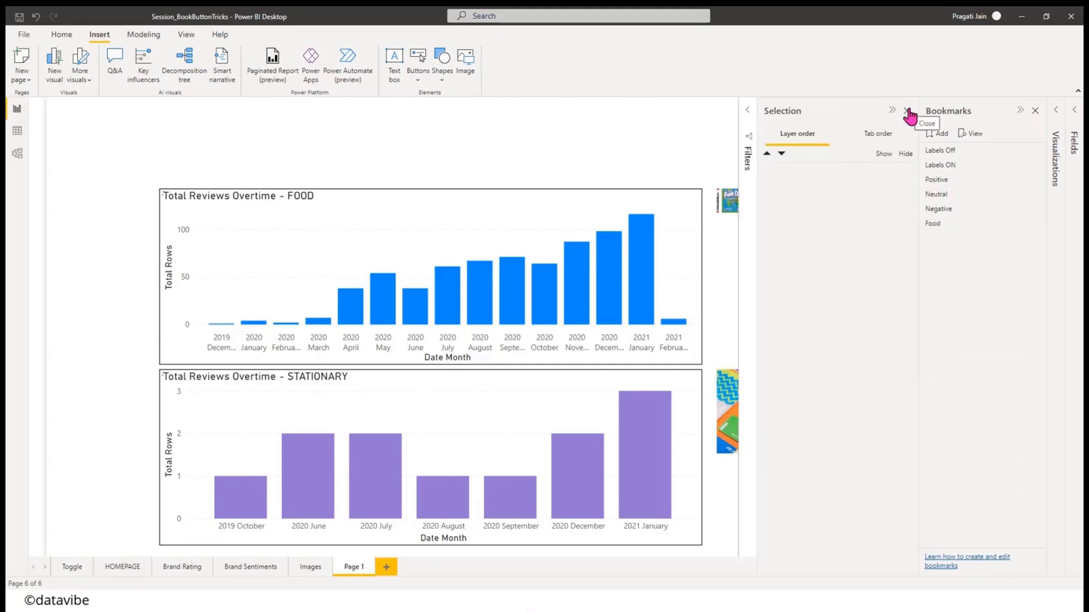
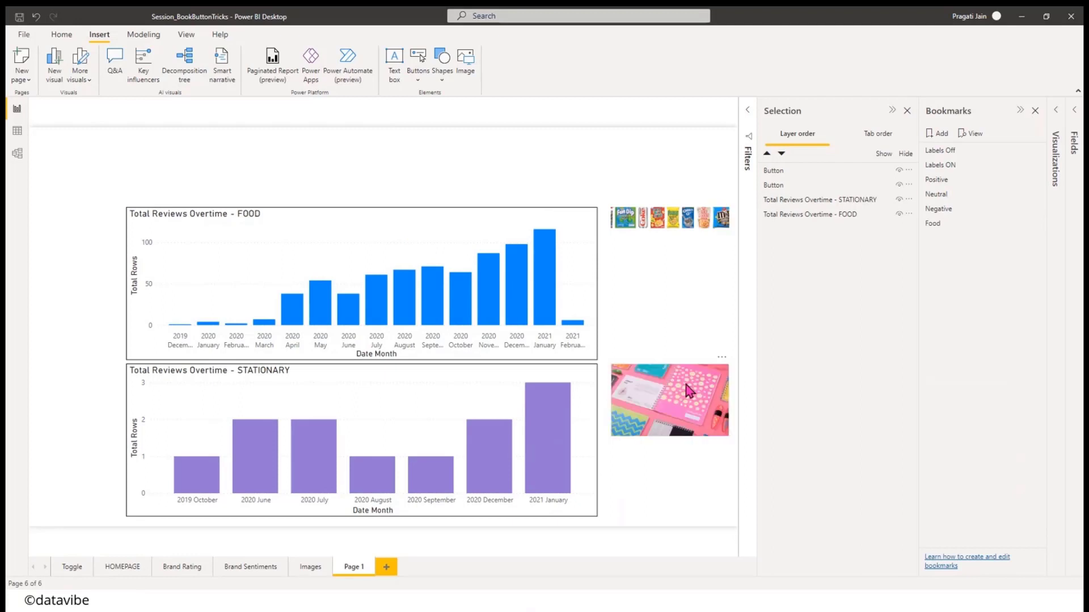
pyautogui.click(899, 199)
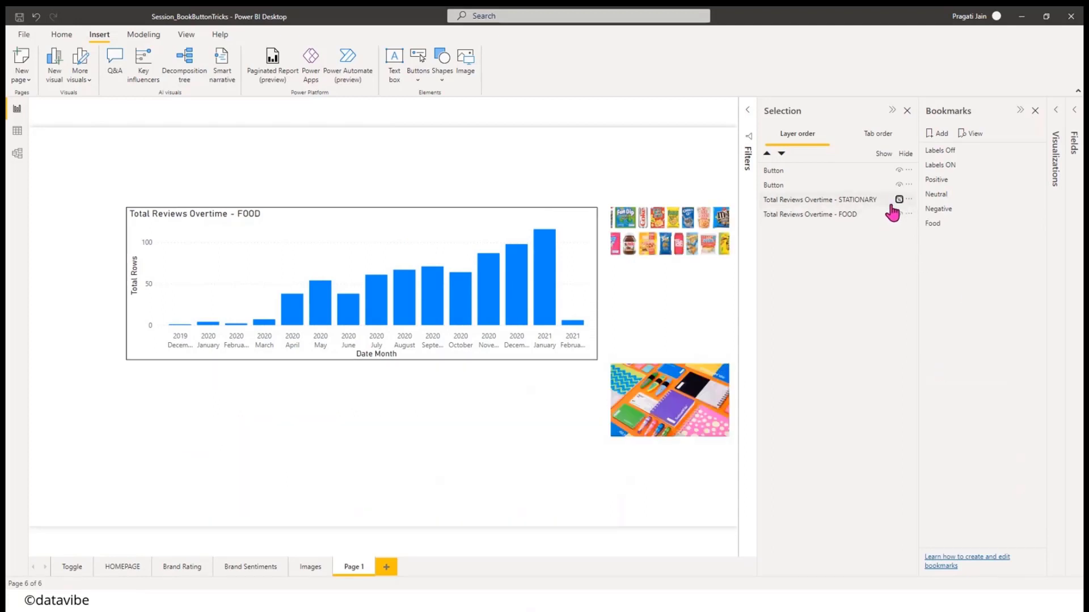
pyautogui.click(1035, 224)
pyautogui.click(1014, 228)
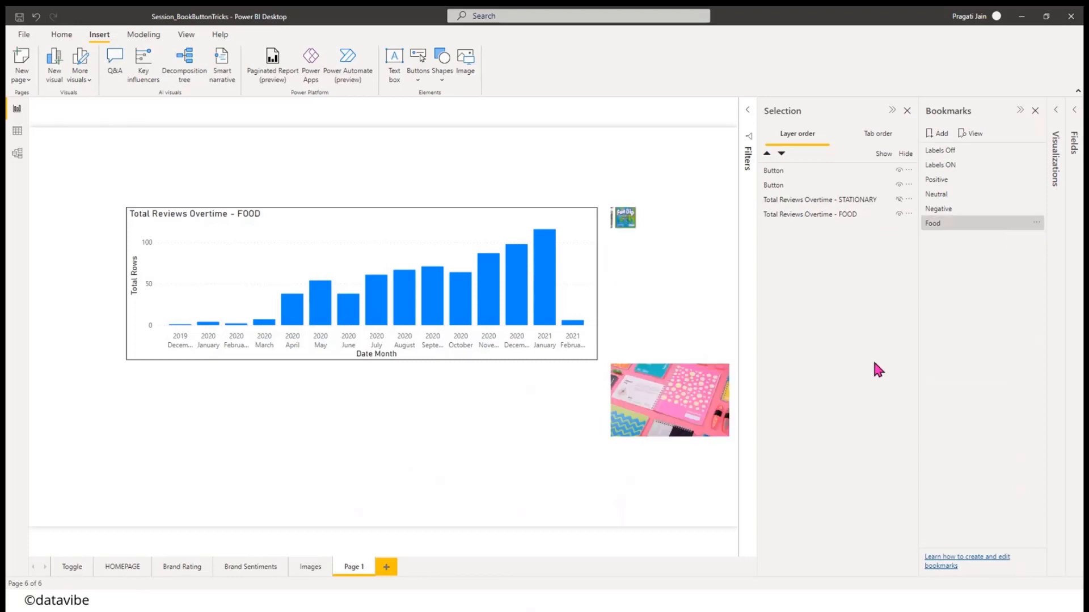
# - Test the Food bookmark with both charts shown and unhide the STATIONARY chart again
pyautogui.click(899, 200)
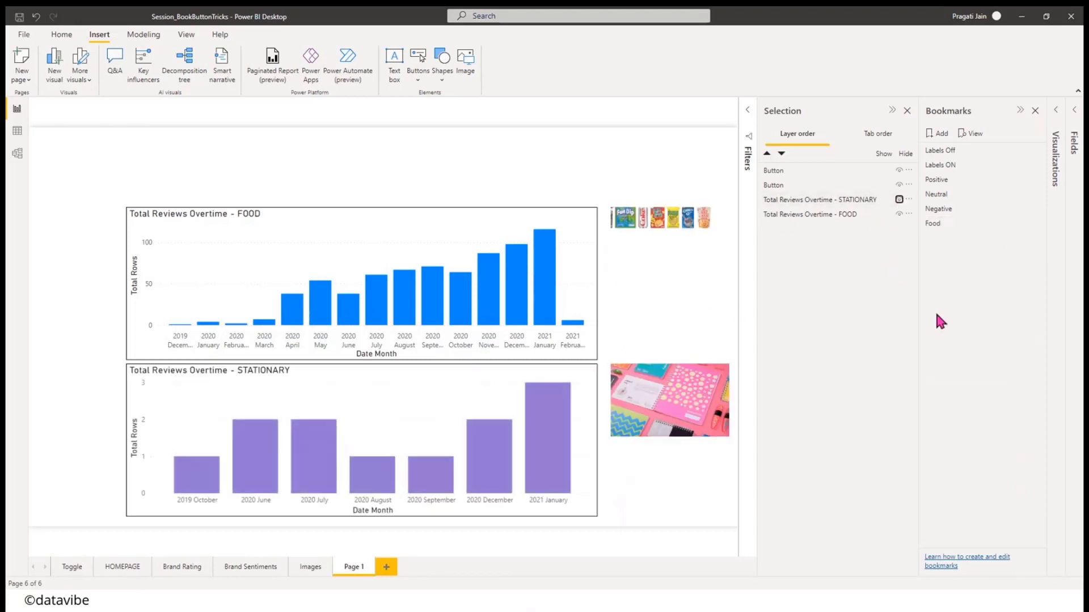
pyautogui.click(939, 228)
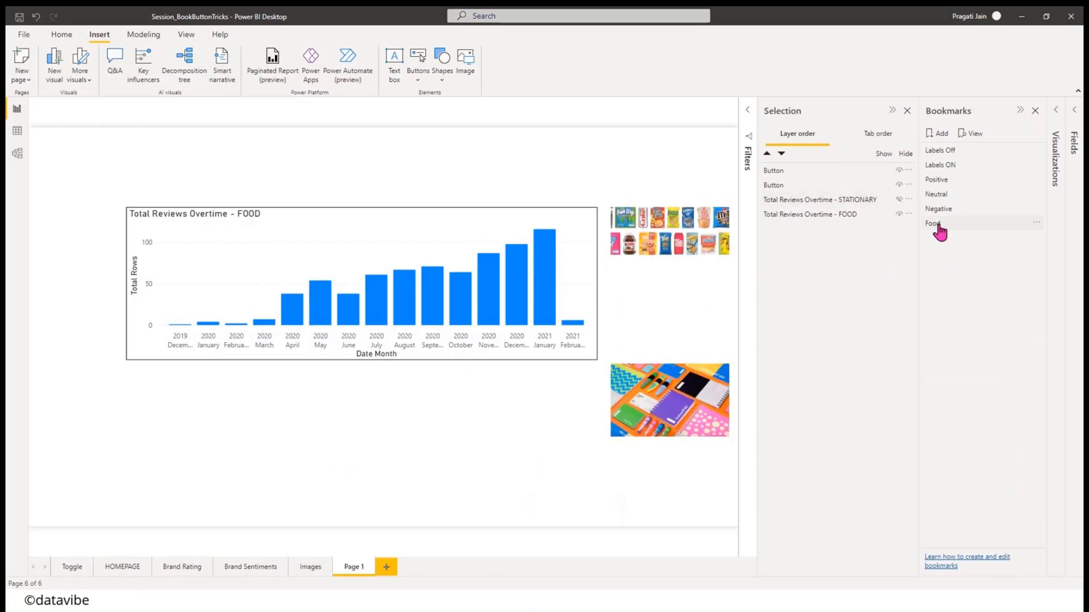
pyautogui.click(899, 200)
# - Add another bookmark and rename it Stationary
pyautogui.click(928, 135)
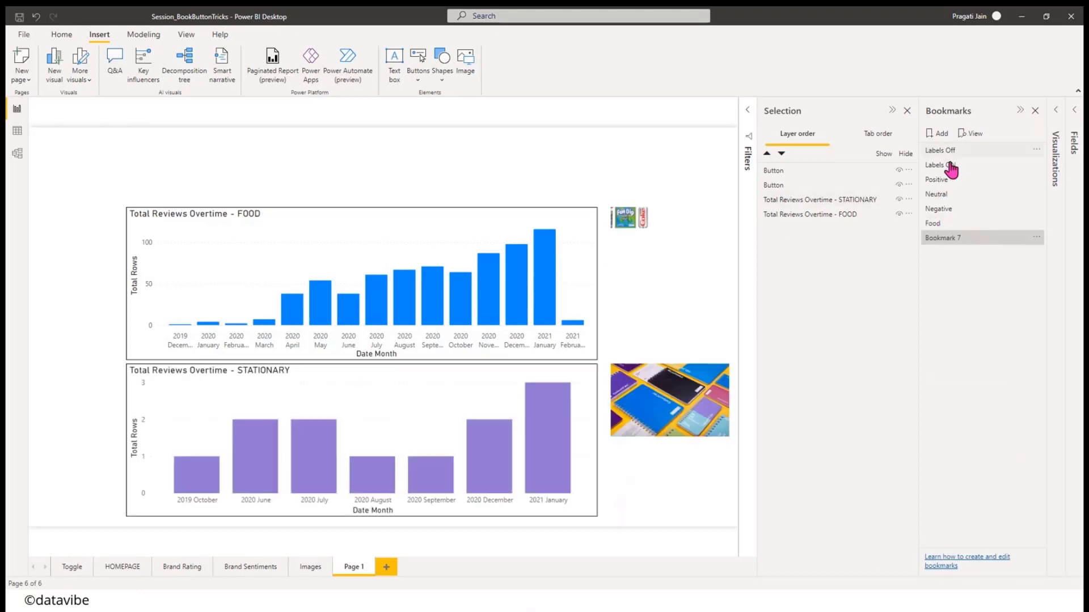
pyautogui.click(1037, 238)
pyautogui.click(1005, 260)
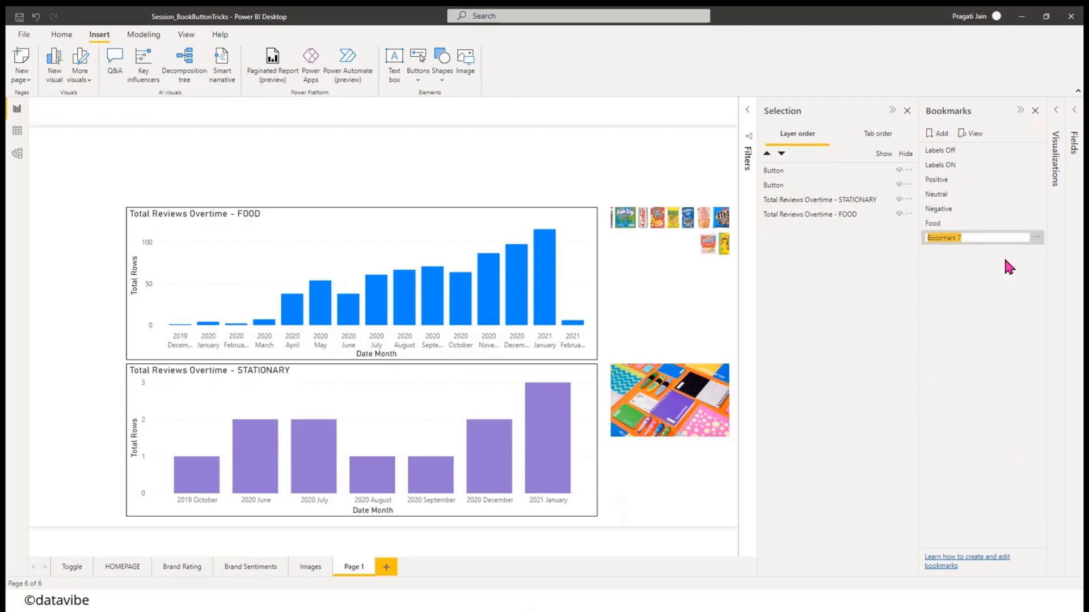
pyautogui.write('Stationary')
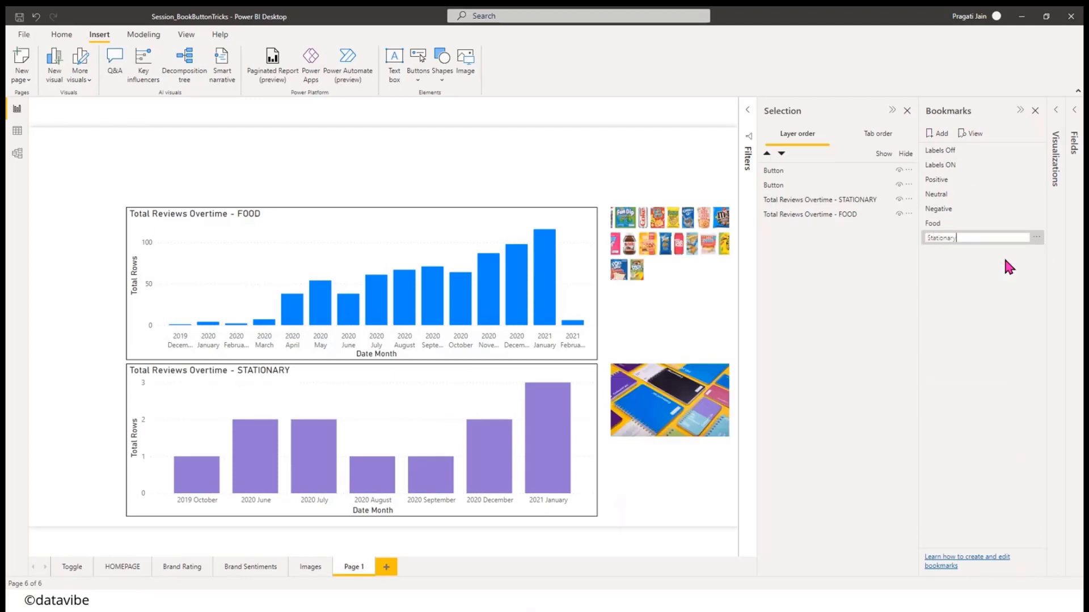
pyautogui.press('Return')
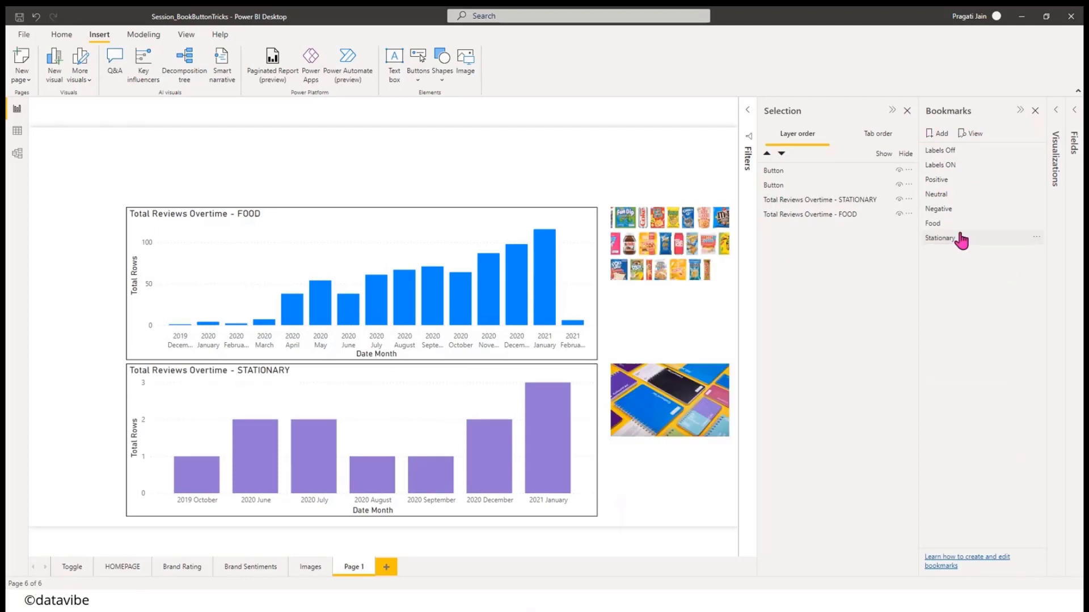
# - Hide the Total Reviews Overtime - FOOD chart and update the Stationary bookmark with this view
pyautogui.click(899, 215)
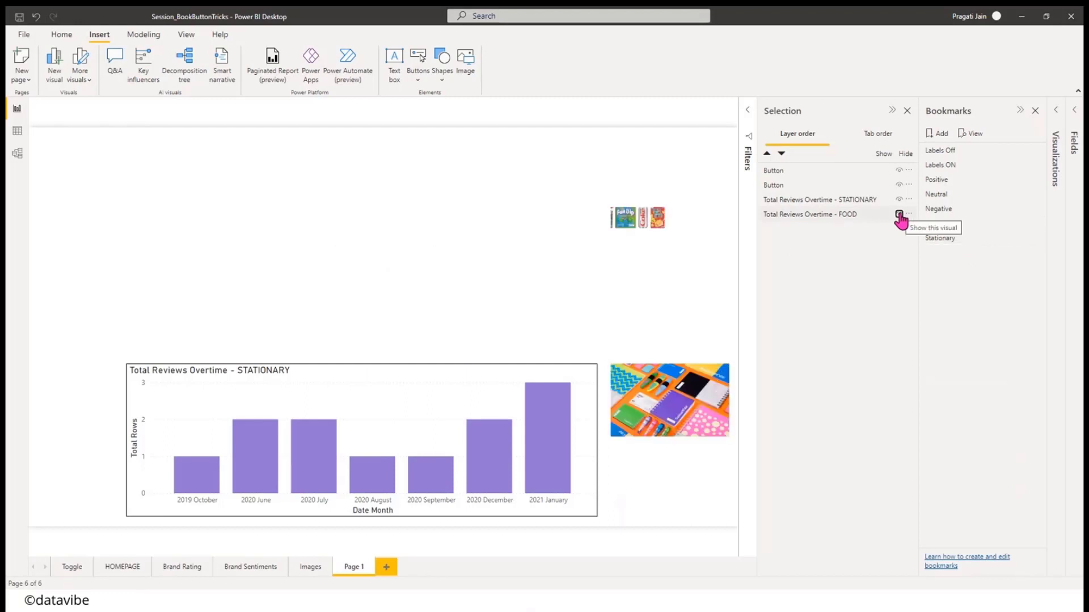
pyautogui.click(1036, 238)
pyautogui.click(1028, 244)
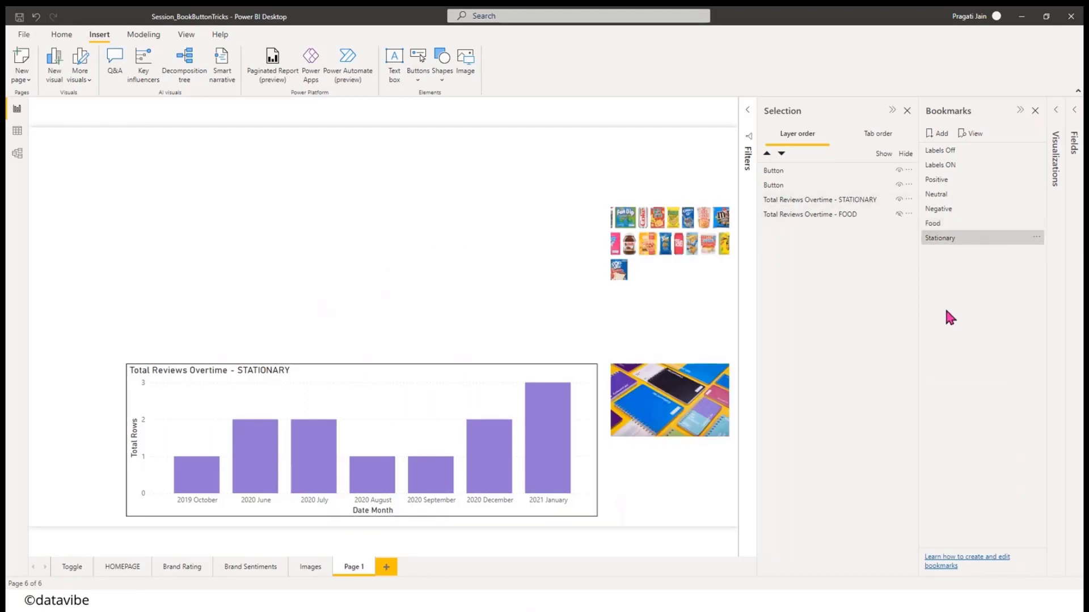
# - Test the Food and Stationary bookmarks in turn and unhide the FOOD chart again
pyautogui.click(898, 214)
pyautogui.click(937, 226)
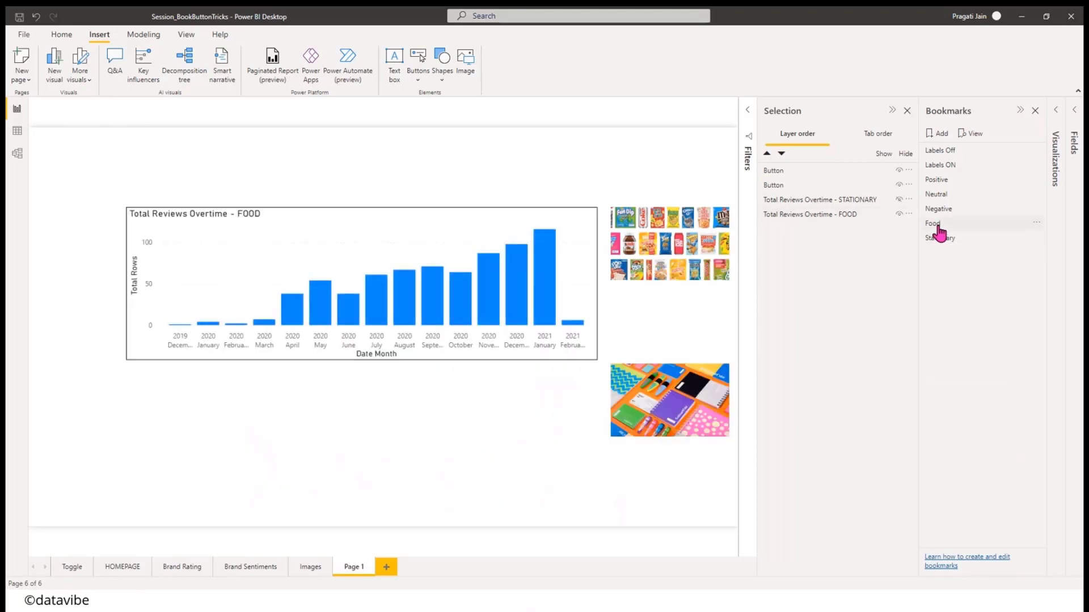
pyautogui.click(939, 239)
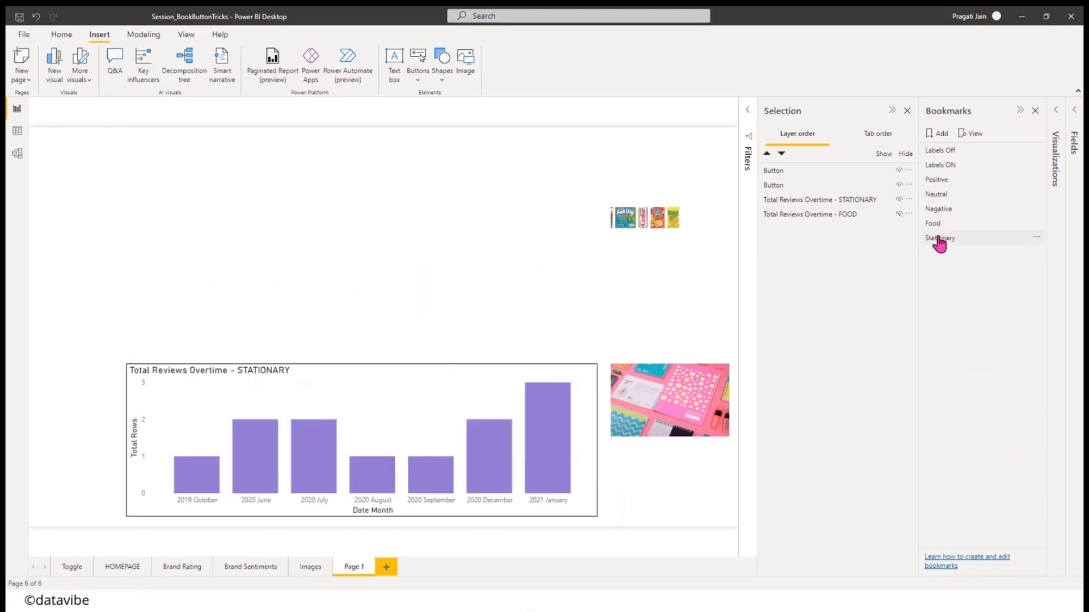
pyautogui.click(899, 214)
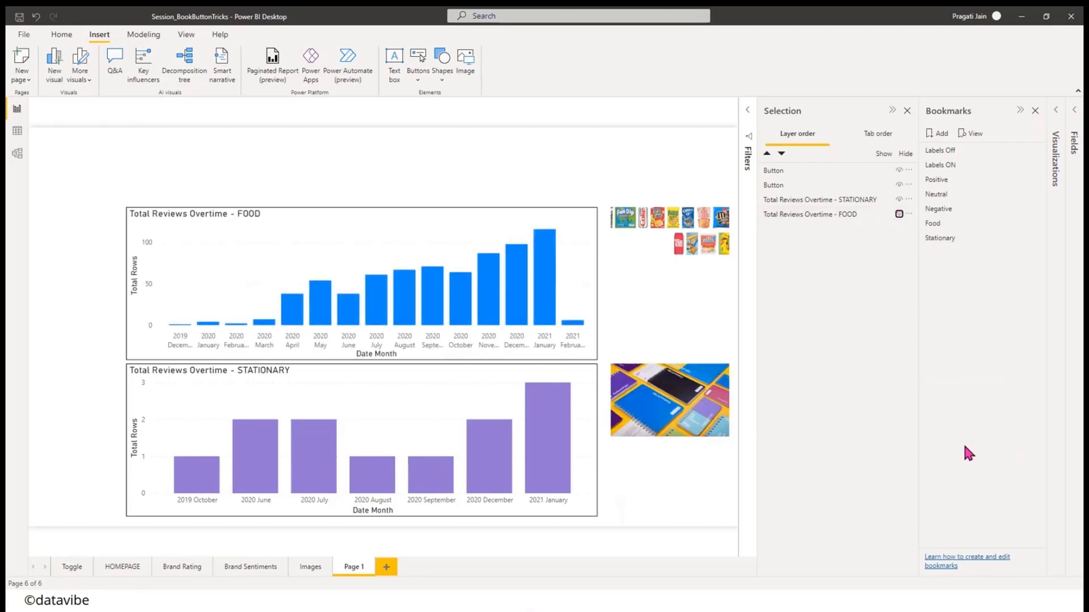
# - Turn on the action of the food GIF button and link it to the Food bookmark
pyautogui.click(892, 111)
pyautogui.click(1020, 110)
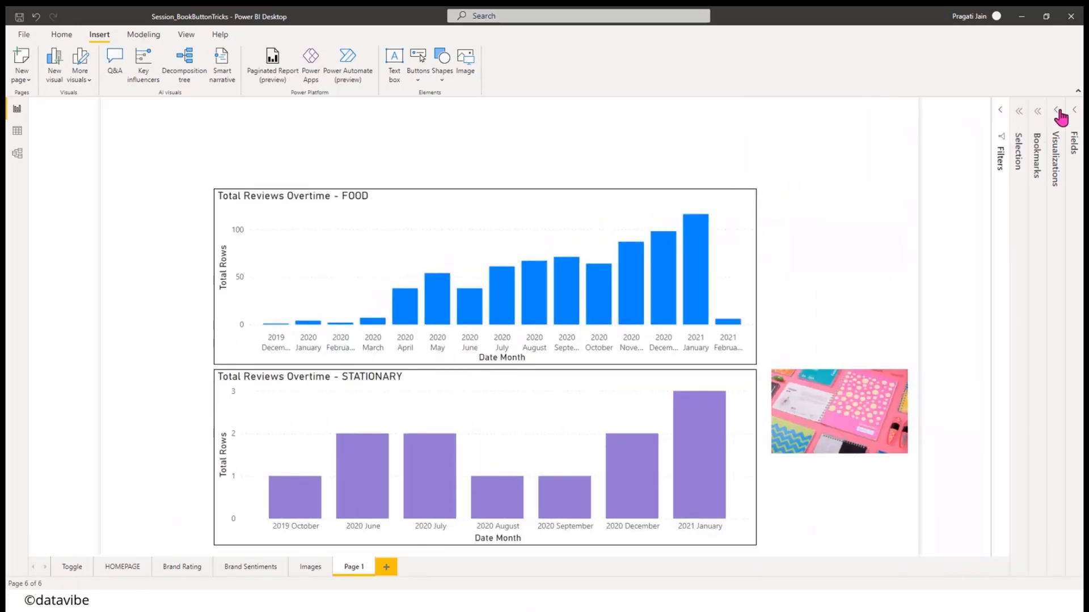
pyautogui.click(1057, 112)
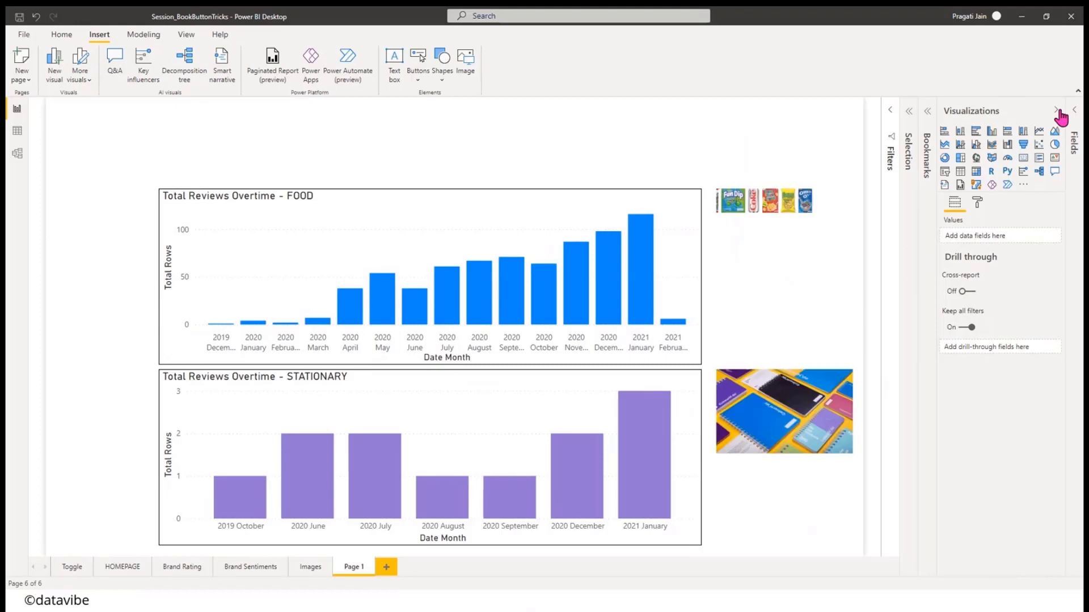
pyautogui.click(808, 234)
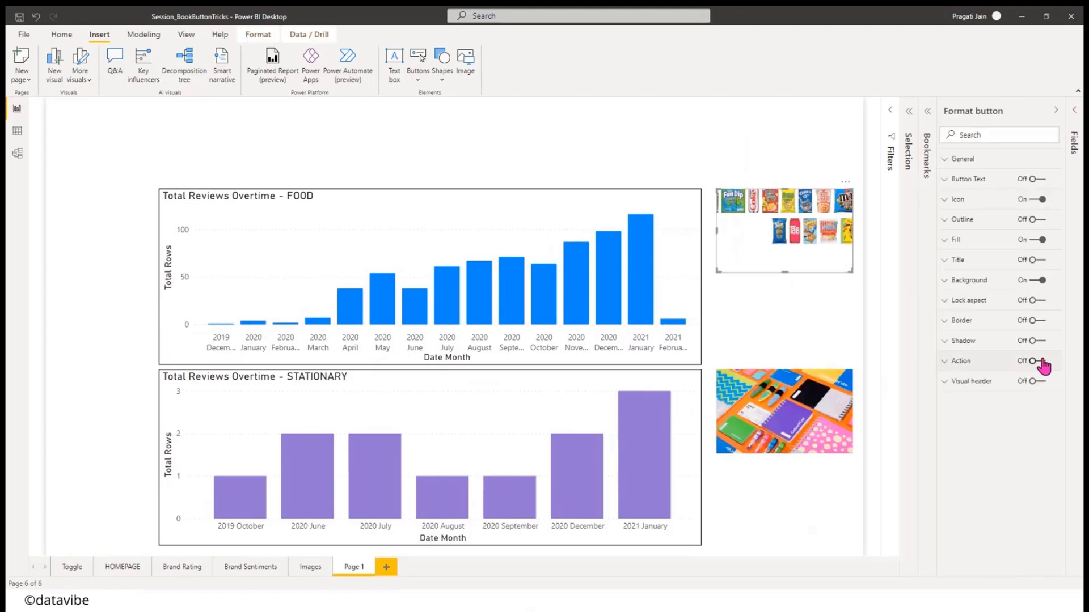
pyautogui.click(1041, 362)
pyautogui.click(944, 363)
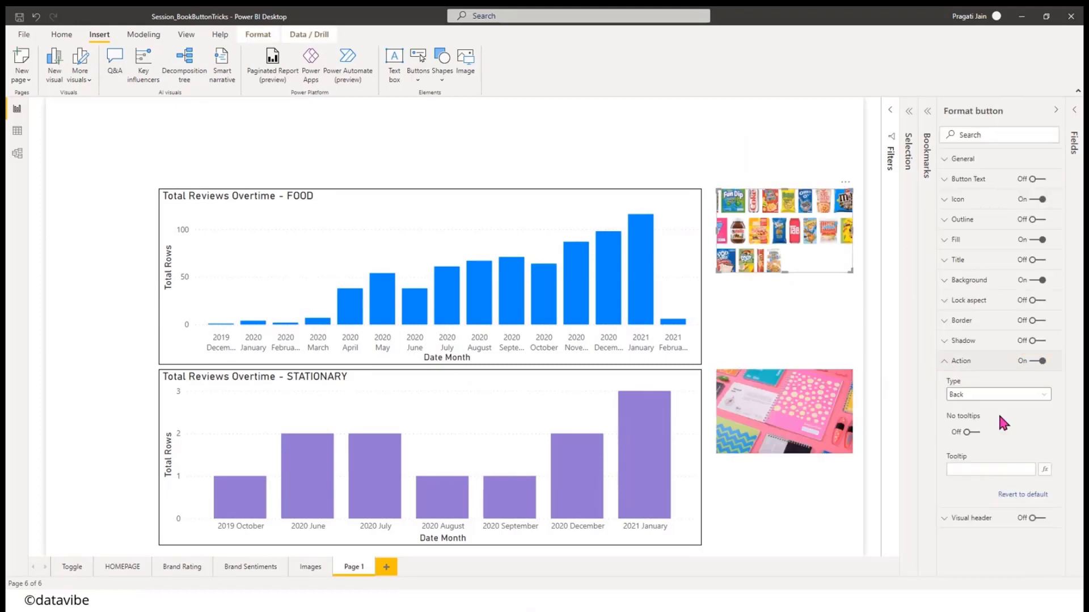
pyautogui.click(1043, 396)
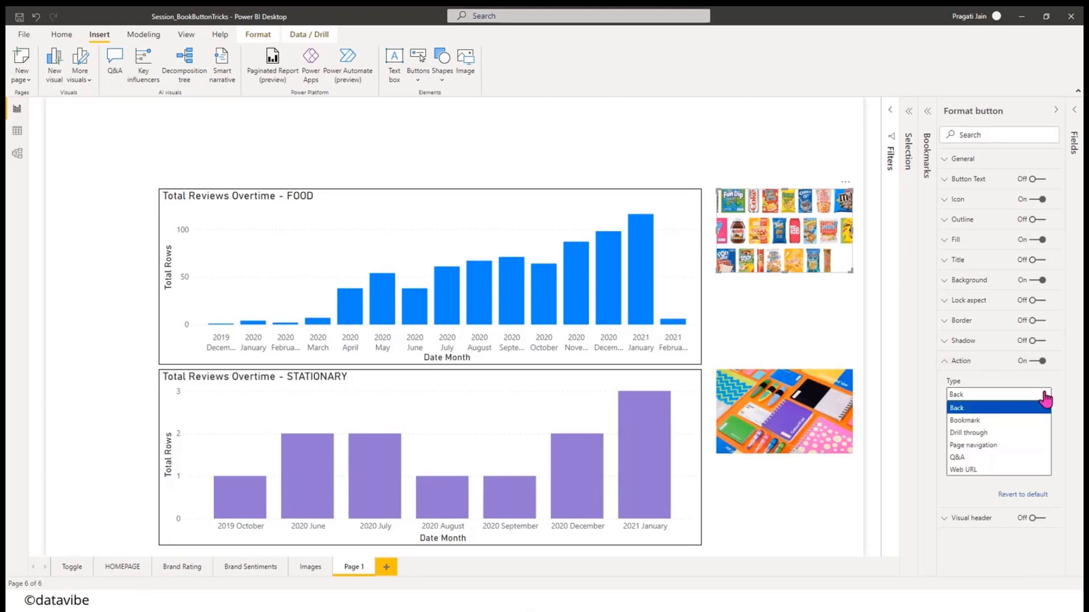
pyautogui.click(970, 421)
pyautogui.click(1047, 431)
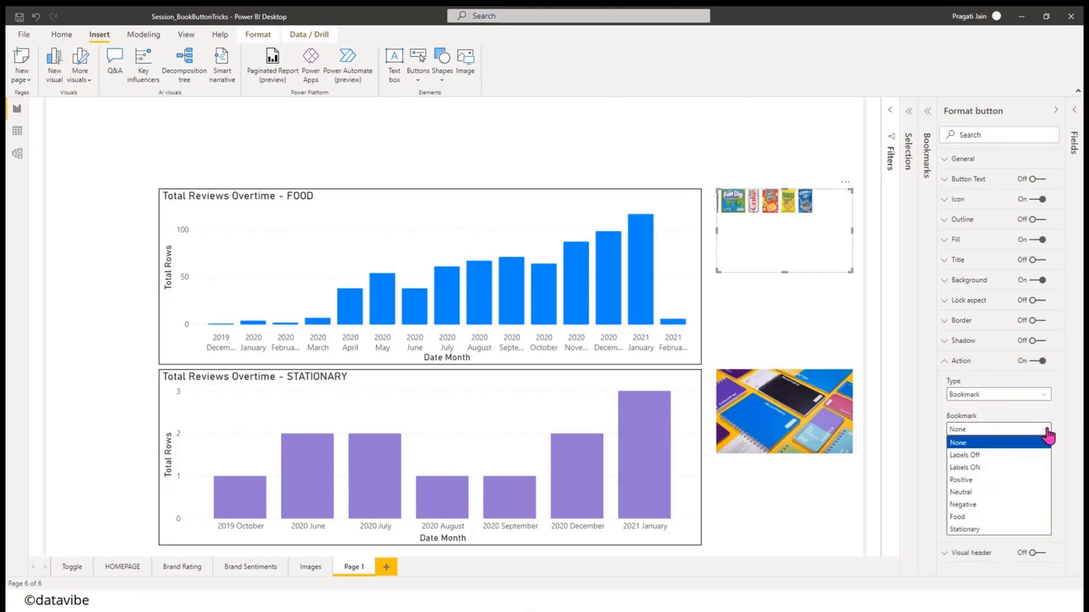
pyautogui.click(975, 518)
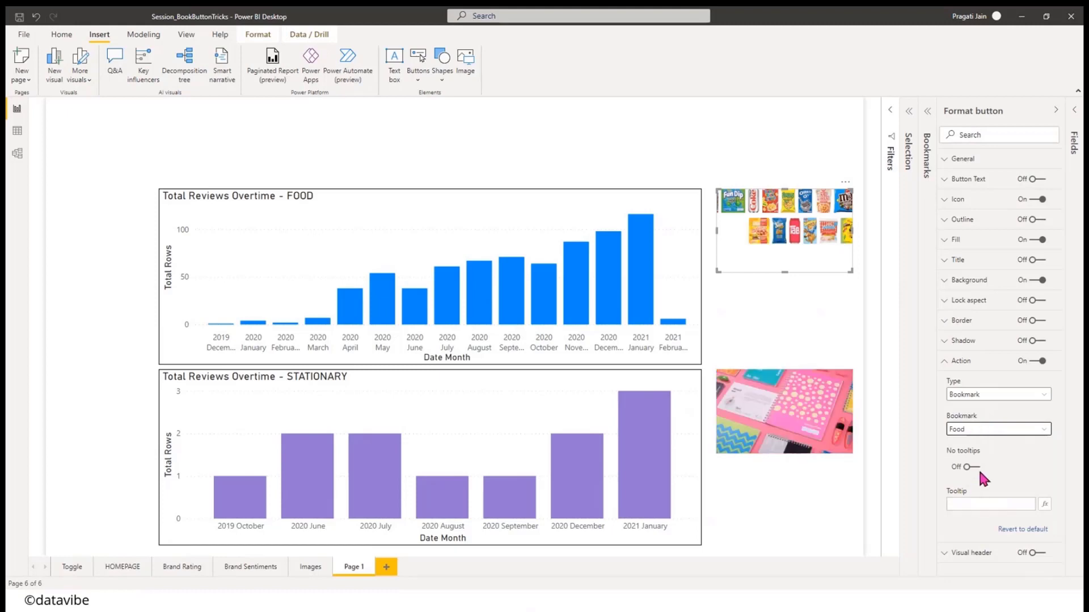
pyautogui.click(955, 361)
# - Set the stationery GIF button's action to the Stationary bookmark and turn on its No tooltips option
pyautogui.click(854, 379)
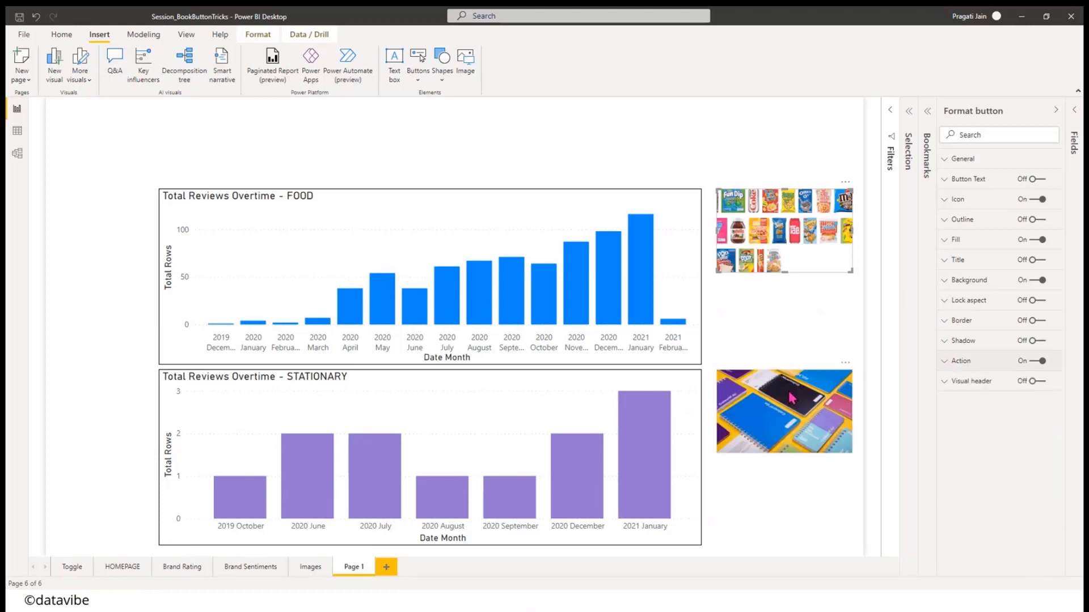
pyautogui.click(960, 361)
pyautogui.click(1044, 395)
pyautogui.click(974, 420)
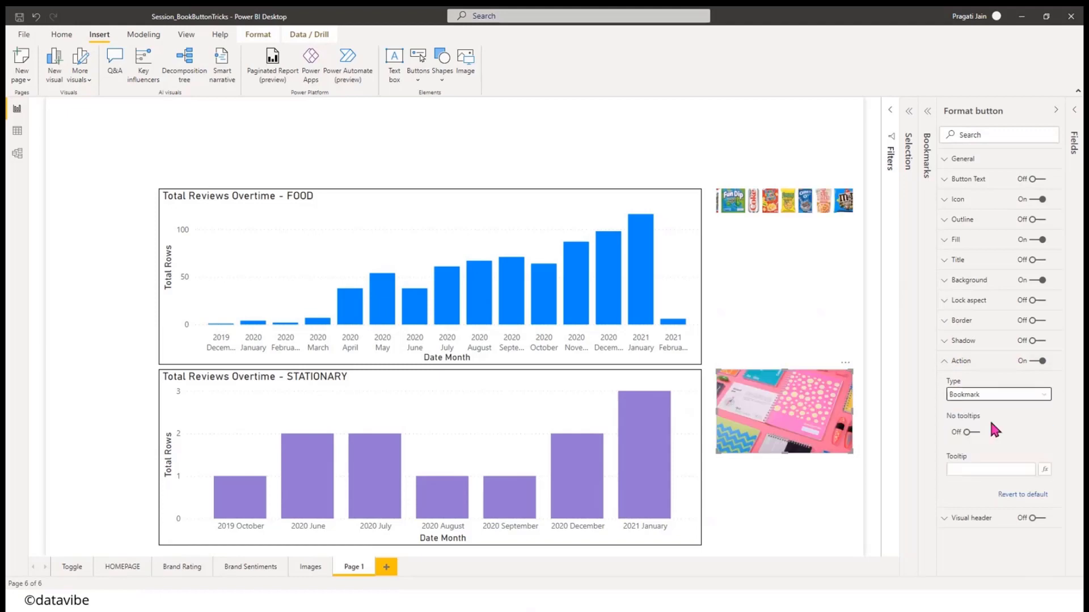
pyautogui.click(1013, 429)
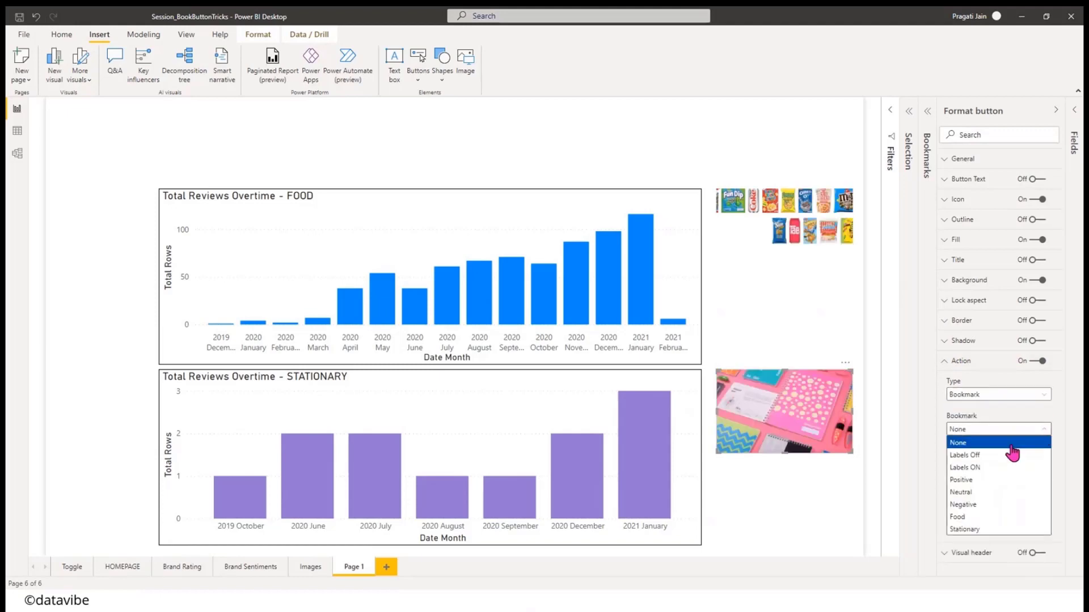
pyautogui.click(973, 530)
pyautogui.click(971, 467)
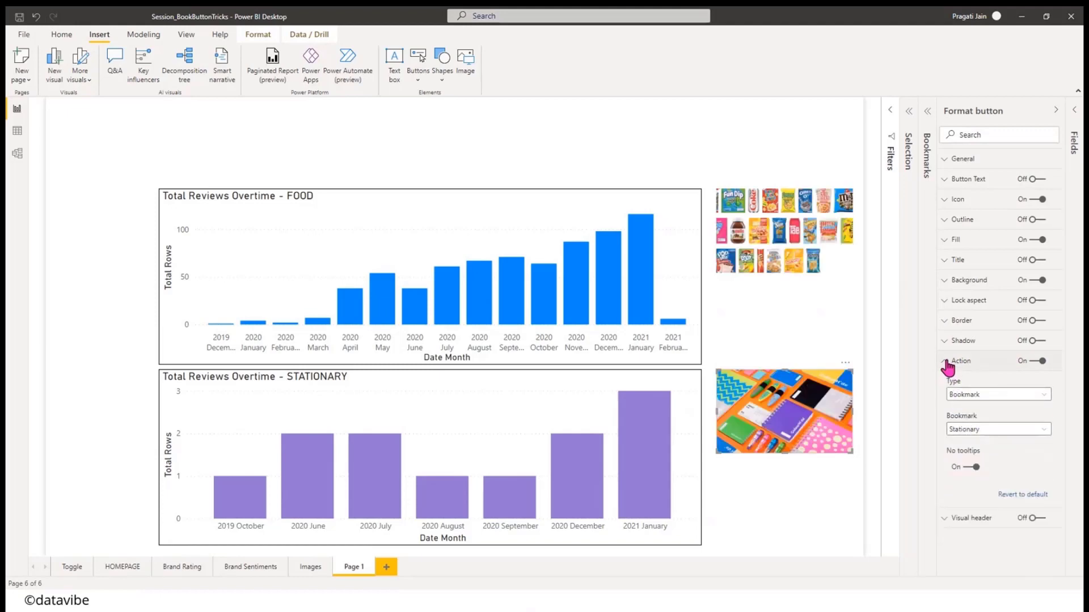
pyautogui.click(951, 363)
pyautogui.click(1055, 110)
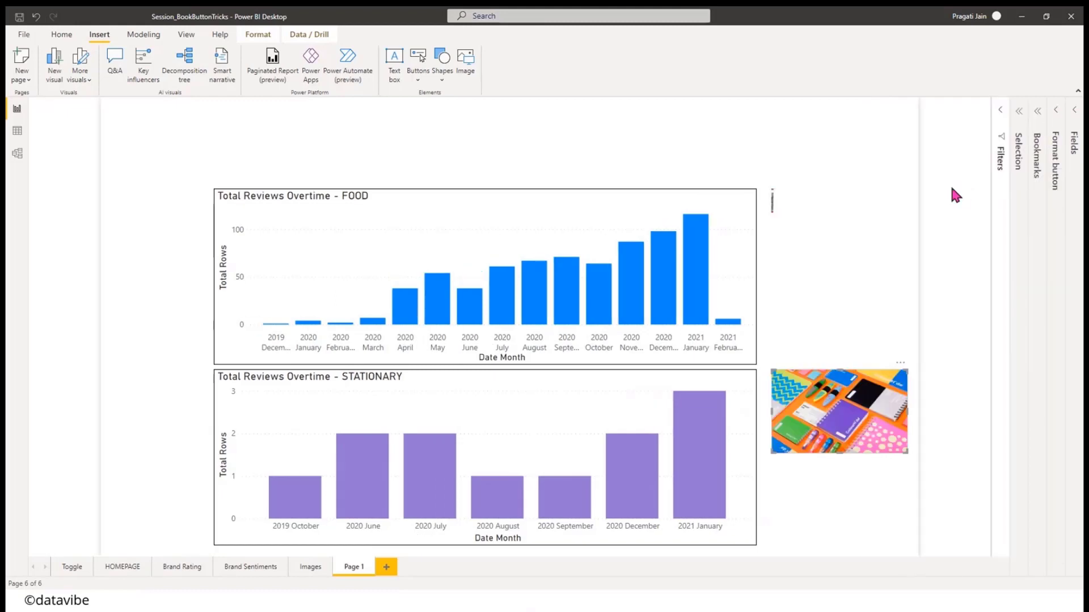
# - Test the food and stationery GIF buttons in turn and unhide the Total Reviews Overtime - FOOD chart again
pyautogui.click(686, 123)
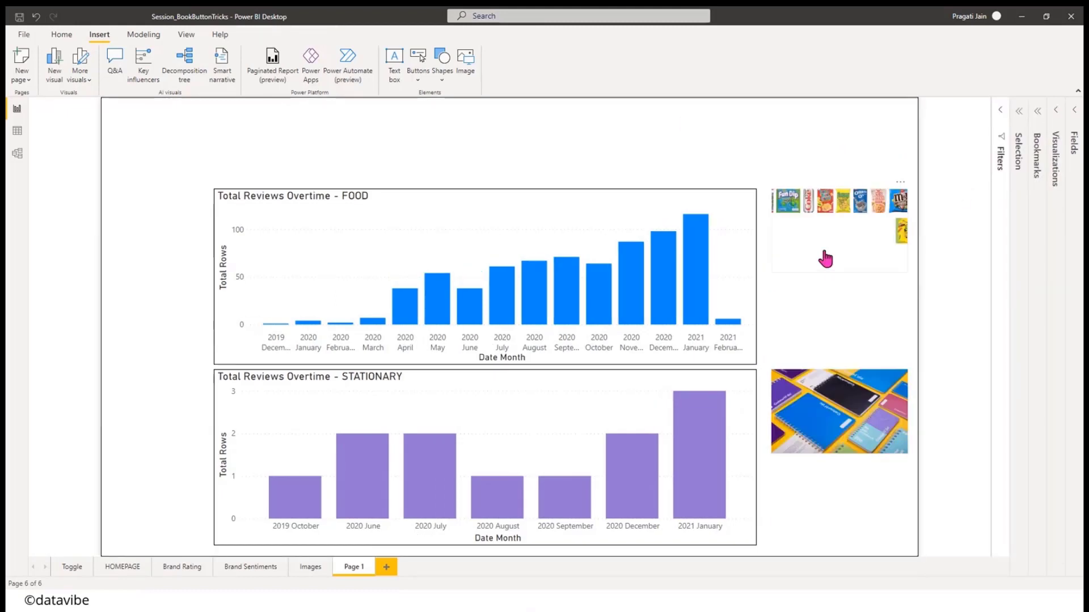
pyautogui.keyDown('ctrl'); pyautogui.click(825, 259); pyautogui.keyUp('ctrl')
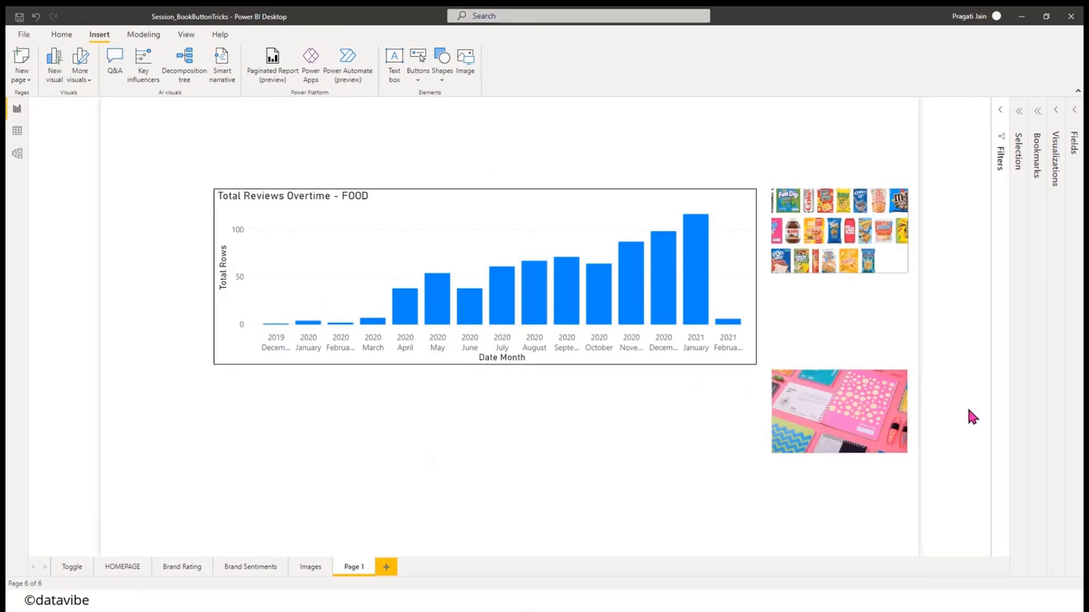
pyautogui.keyDown('ctrl'); pyautogui.click(838, 426); pyautogui.keyUp('ctrl')
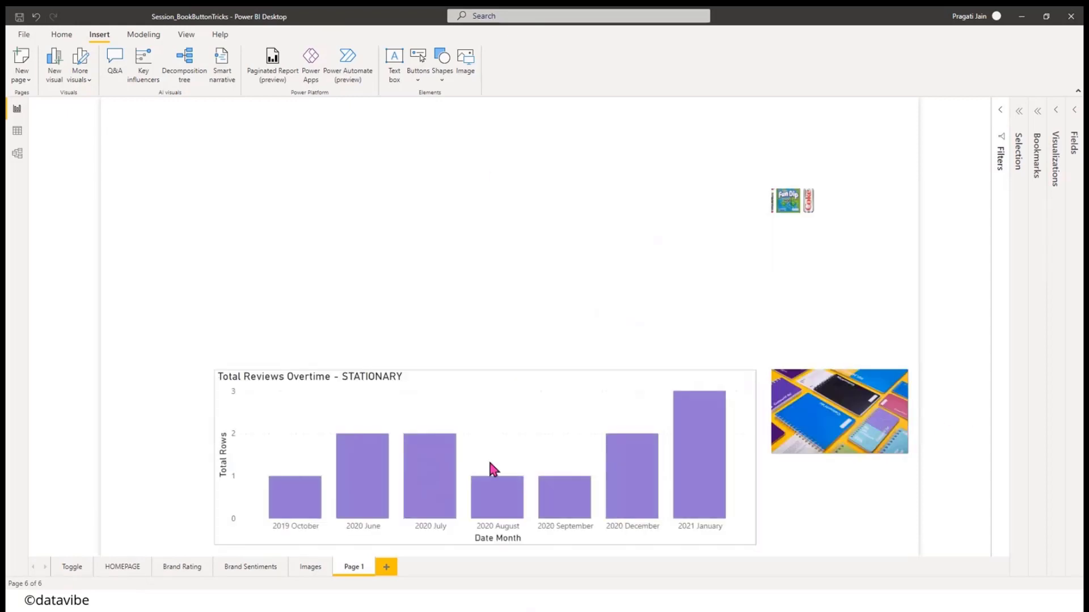
pyautogui.click(1021, 120)
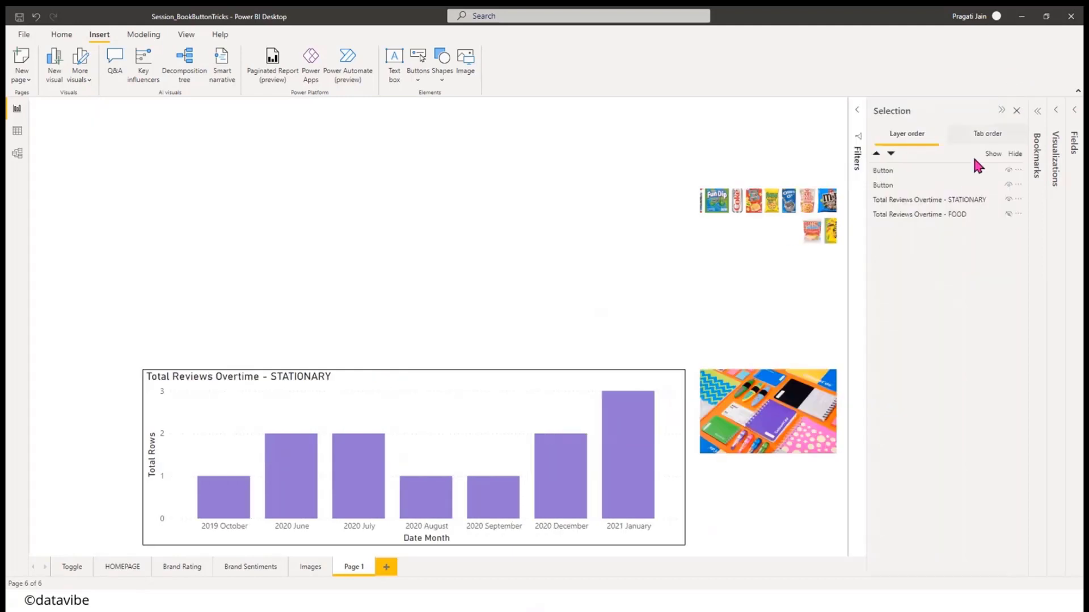
pyautogui.click(1008, 215)
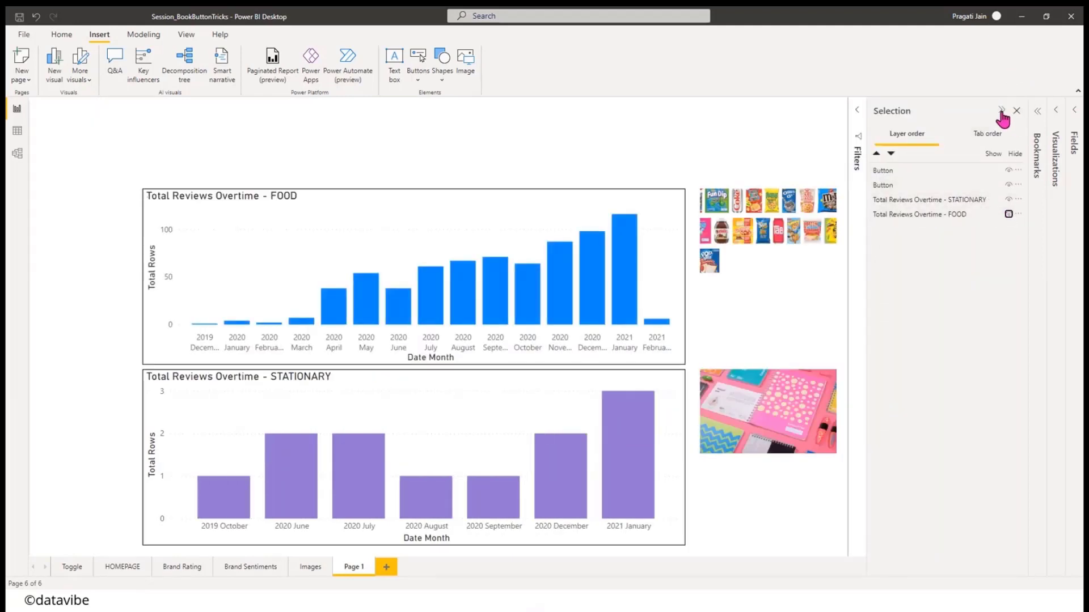
pyautogui.click(1001, 111)
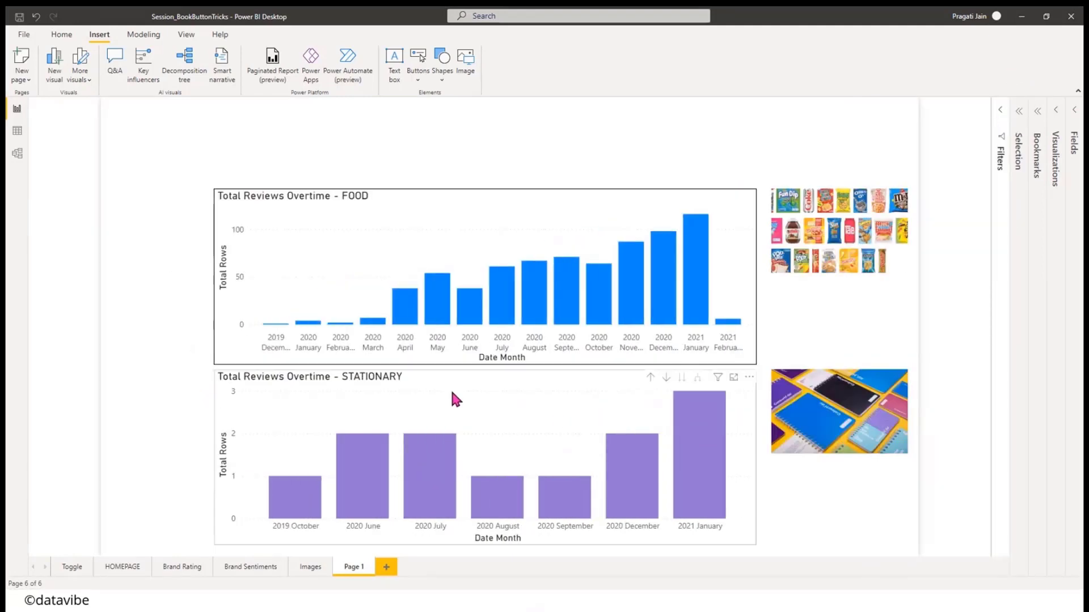
# - Stack the STATIONARY chart exactly over the FOOD chart and place both GIF buttons side by side above them
pyautogui.moveTo(451, 391); pyautogui.dragTo(454, 214)
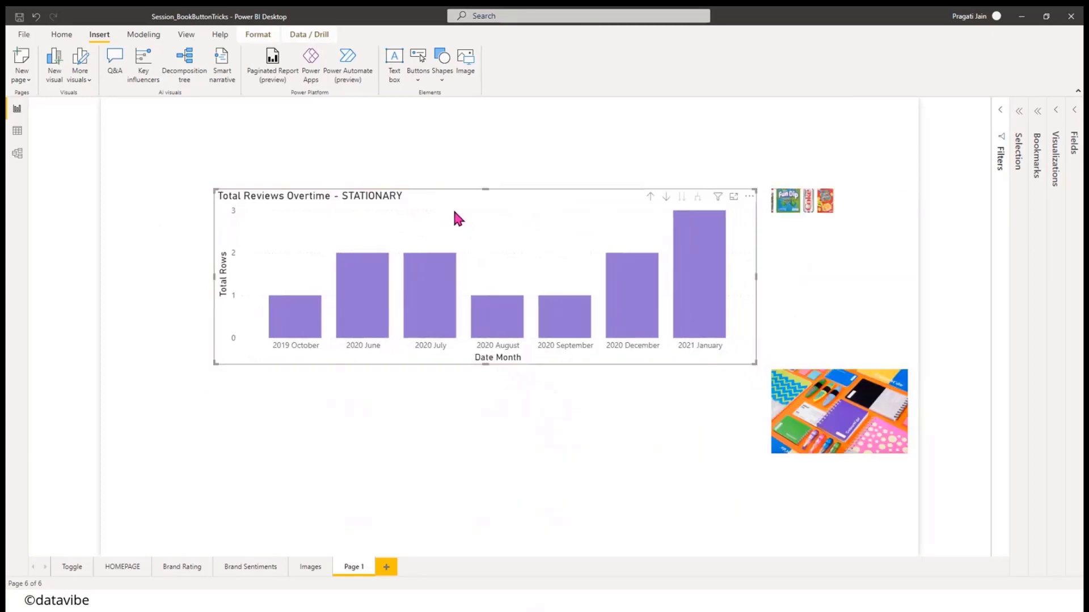
pyautogui.click(815, 220)
pyautogui.moveTo(816, 220); pyautogui.dragTo(353, 128)
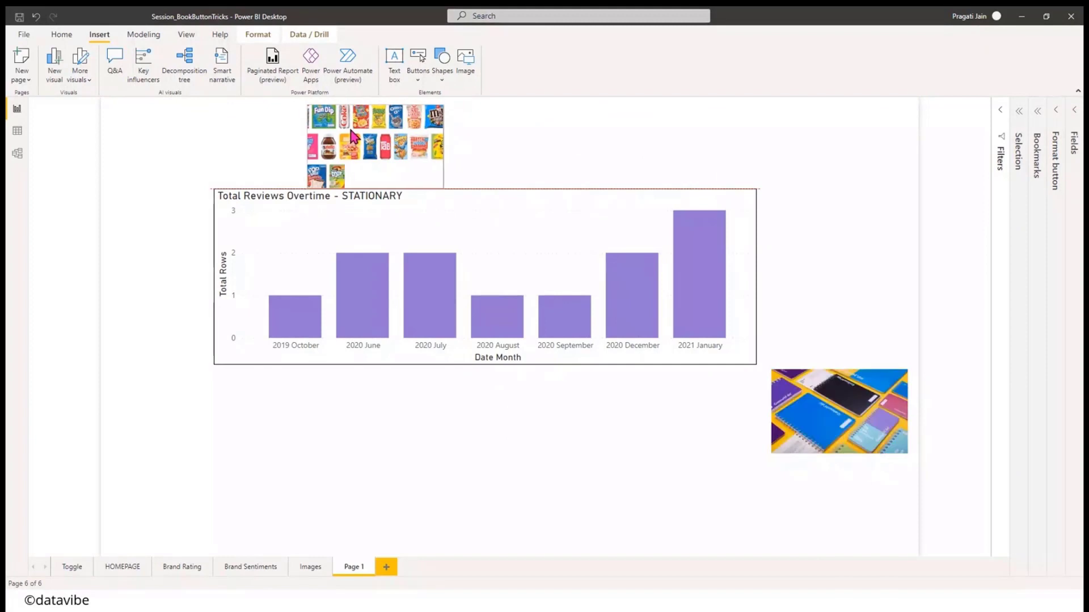
pyautogui.moveTo(834, 439); pyautogui.dragTo(529, 164)
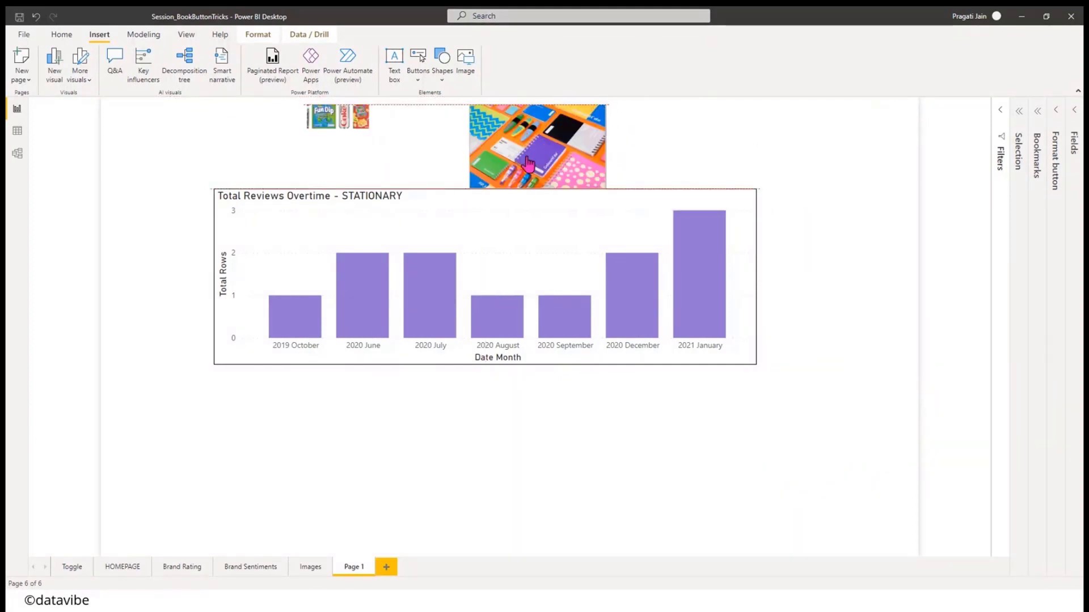
# - Test switching between the stacked charts with the food and stationery GIF buttons
pyautogui.click(845, 221)
pyautogui.keyDown('ctrl'); pyautogui.click(340, 147); pyautogui.keyUp('ctrl')
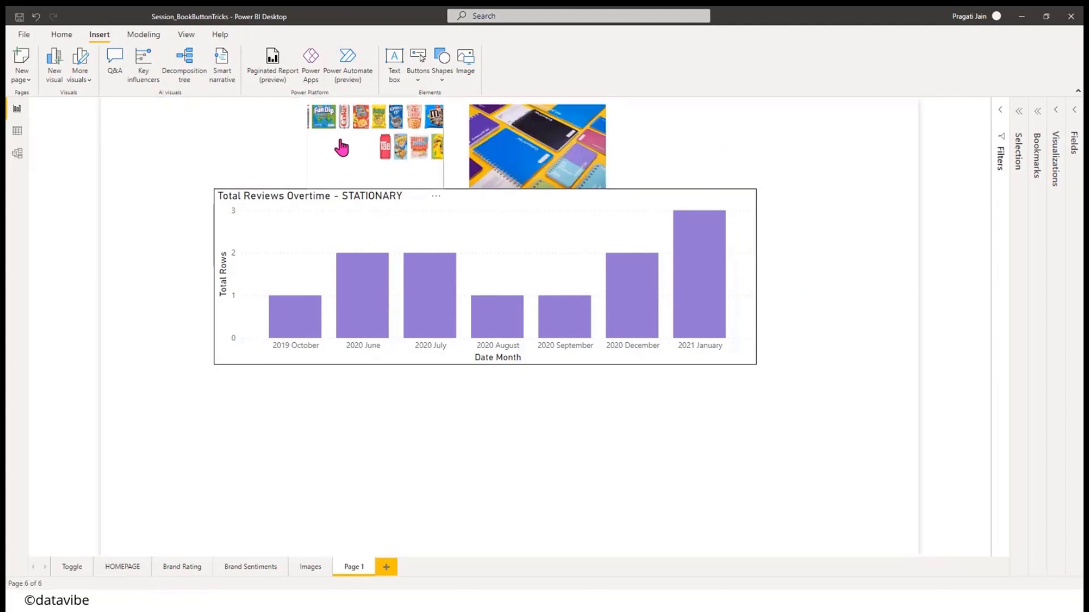
pyautogui.keyDown('ctrl'); pyautogui.click(530, 153); pyautogui.keyUp('ctrl')
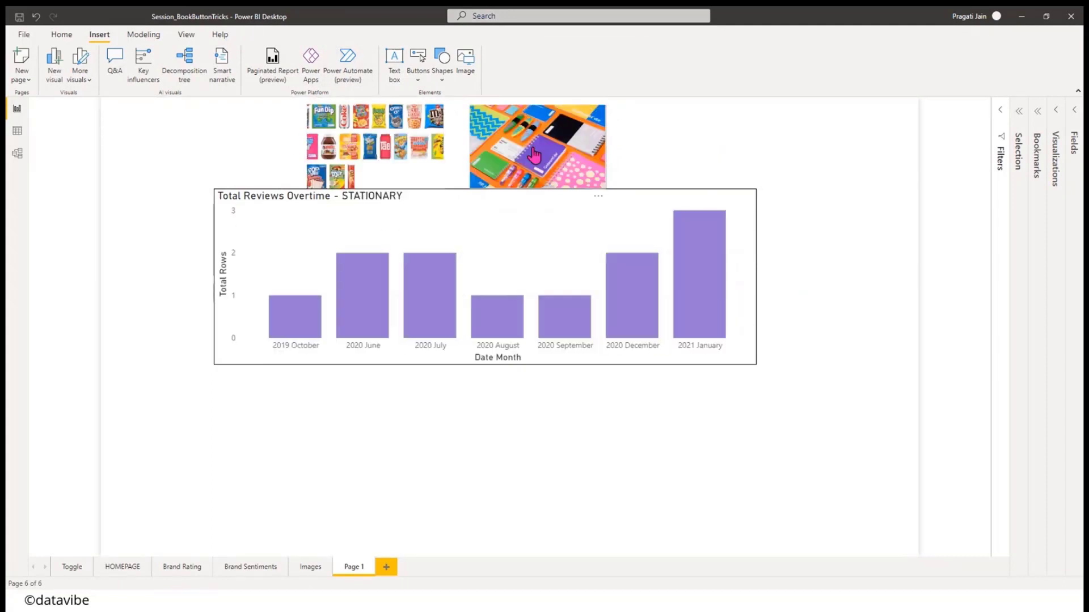
pyautogui.click(856, 305)
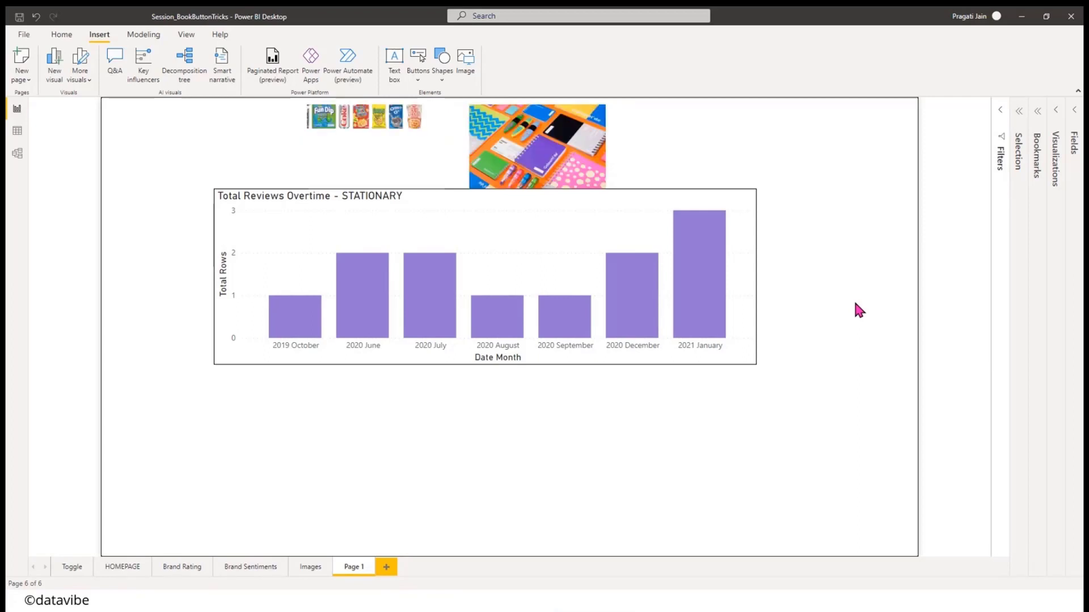
# - Rename the report page Page 1 as GIF
pyautogui.rightClick(347, 567)
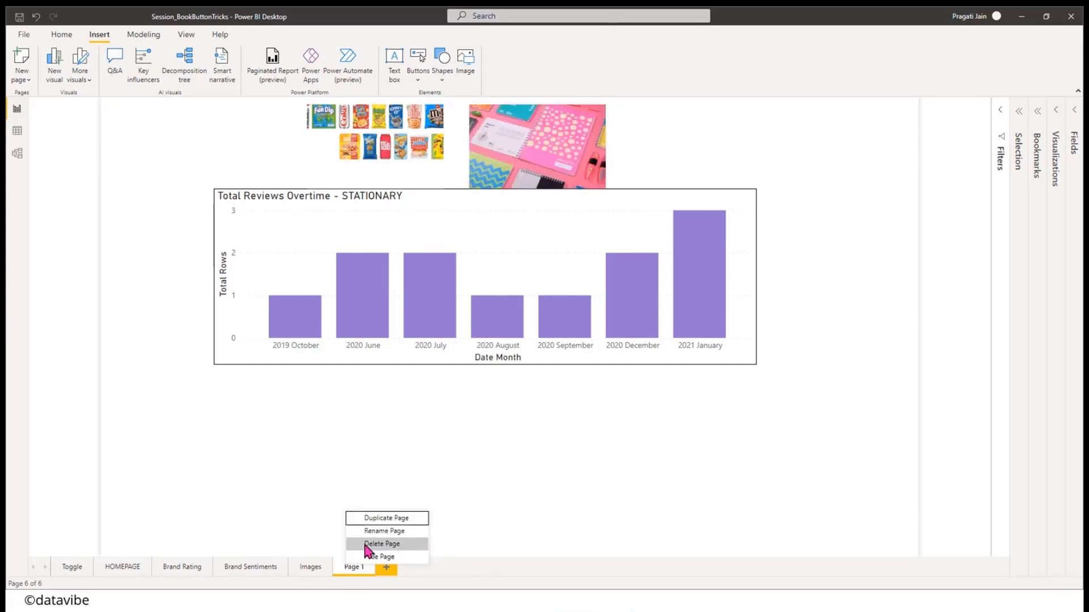
pyautogui.click(363, 531)
pyautogui.write('GIF')
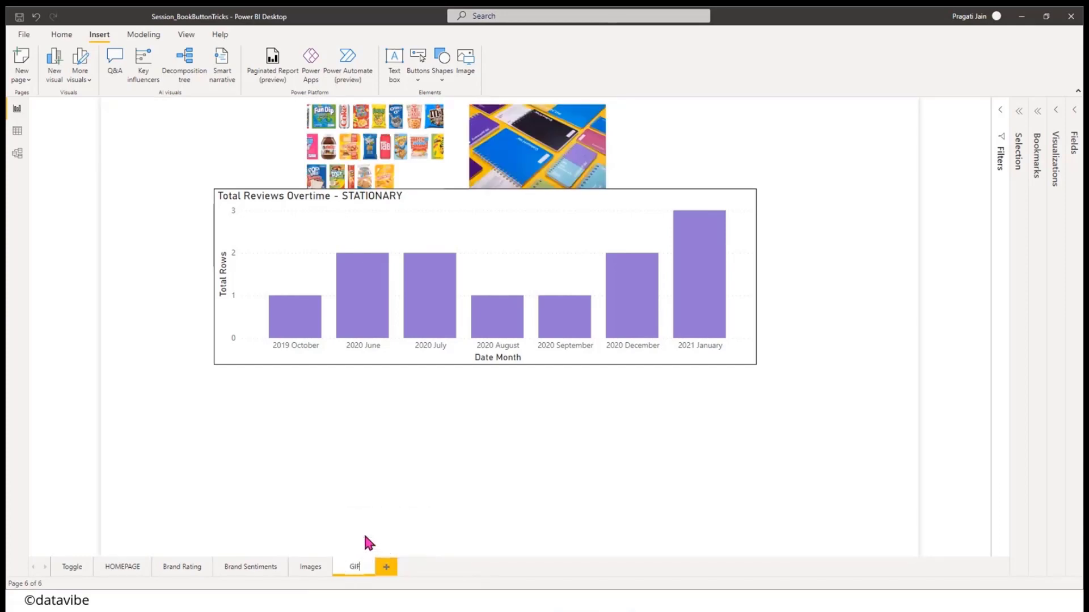
pyautogui.click(449, 496)
# - Switch to the PowerPoint slide show to check the session agenda and return to the Power BI report
pyautogui.hotkey('alt', 'Tab')
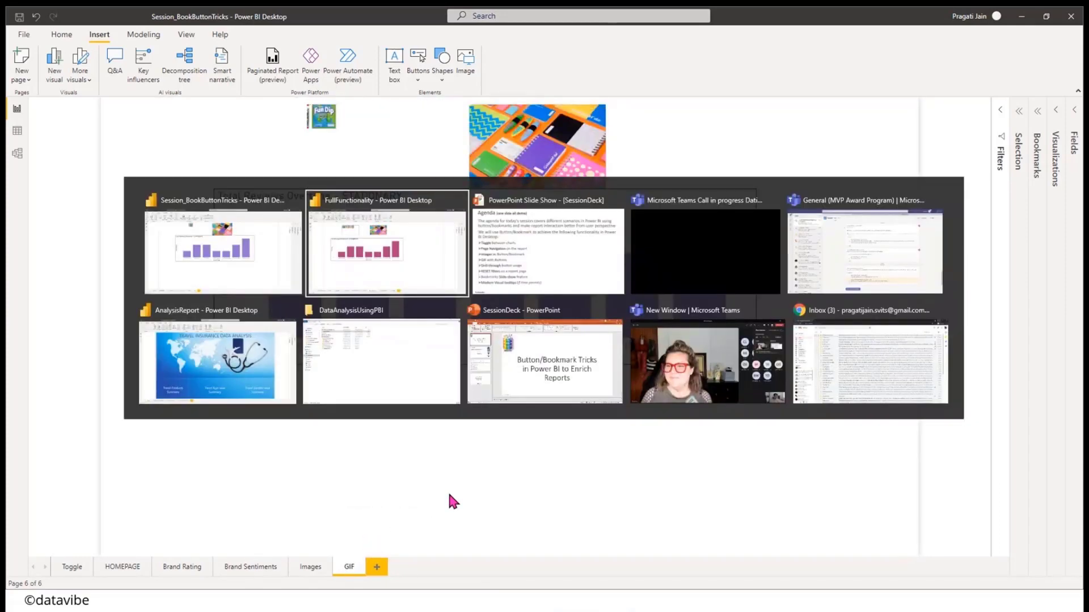
pyautogui.press('Tab')
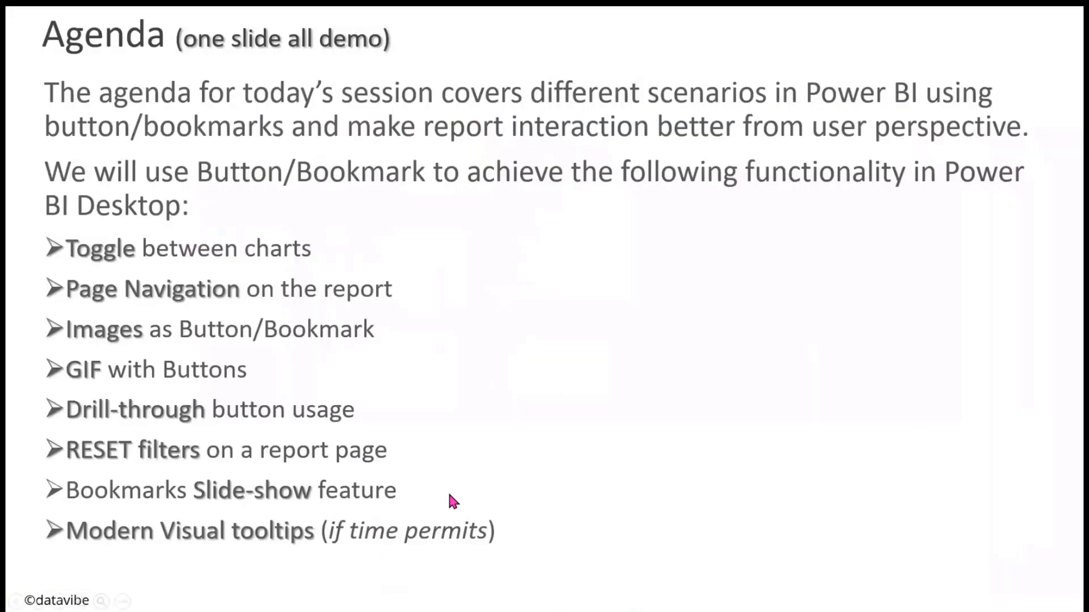
pyautogui.hotkey('alt', 'Tab')
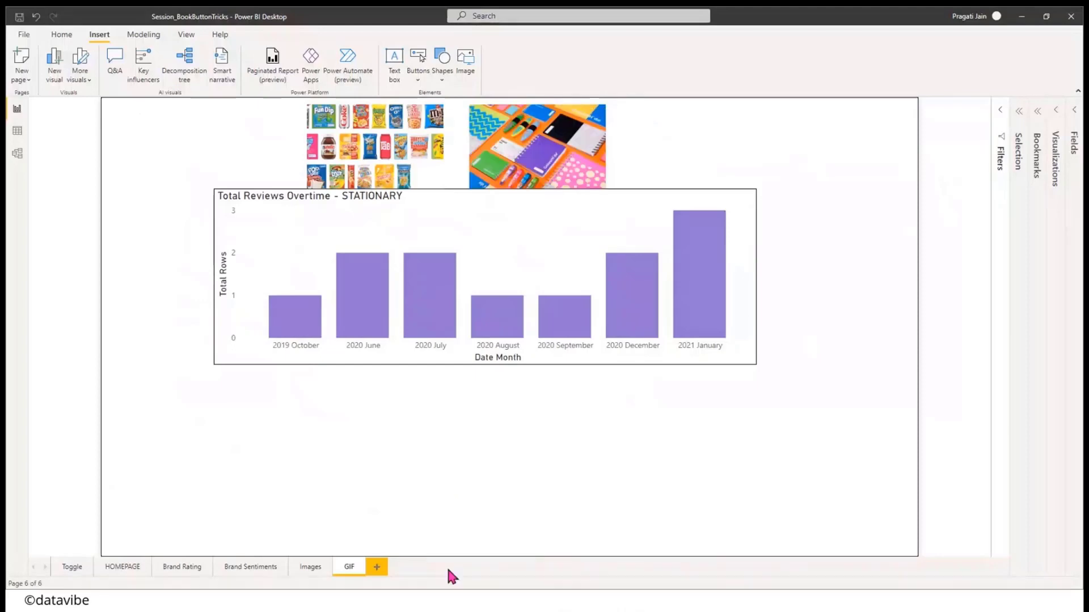
# - Add a new blank report page and look at its page background format settings
pyautogui.click(369, 569)
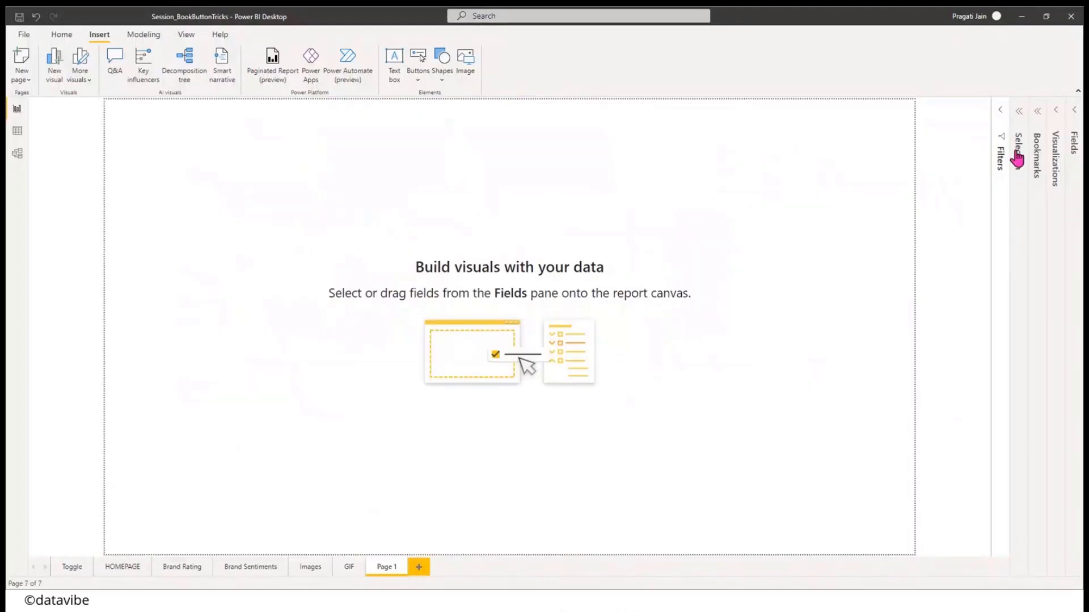
pyautogui.click(1055, 113)
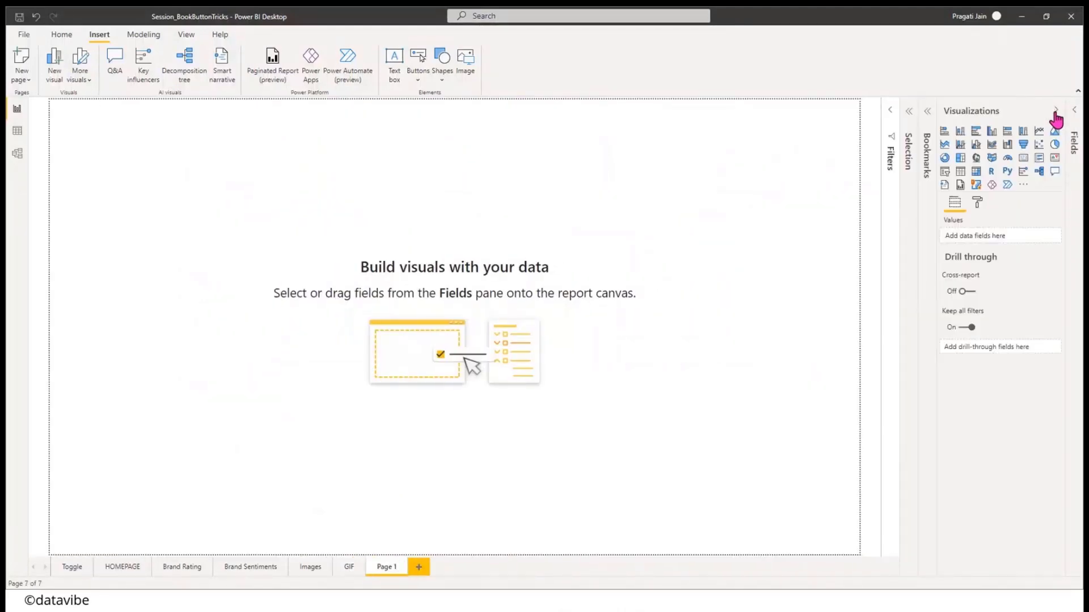
pyautogui.click(977, 203)
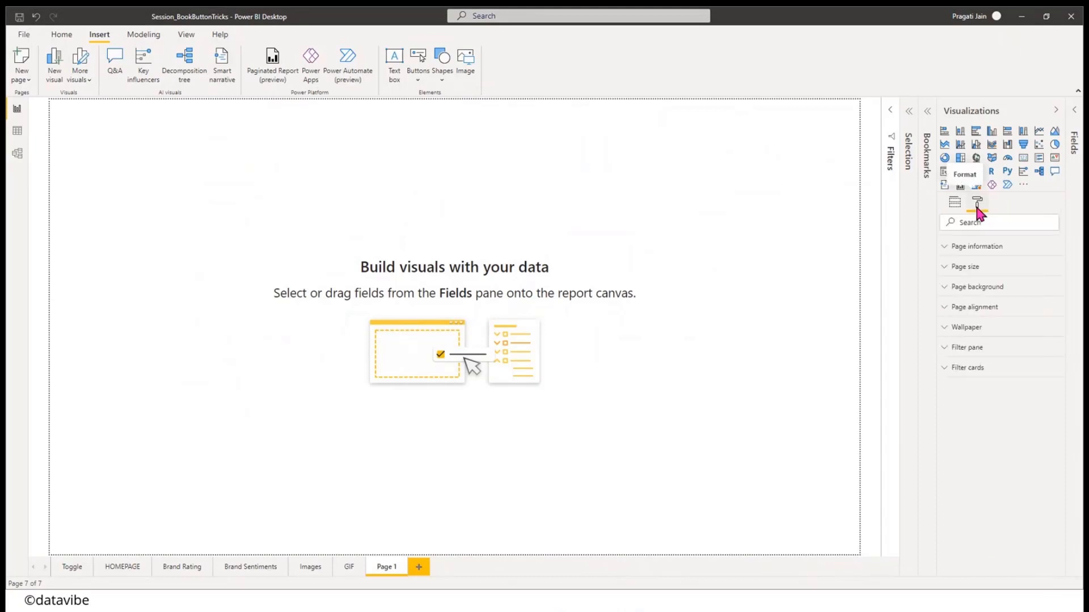
pyautogui.click(977, 287)
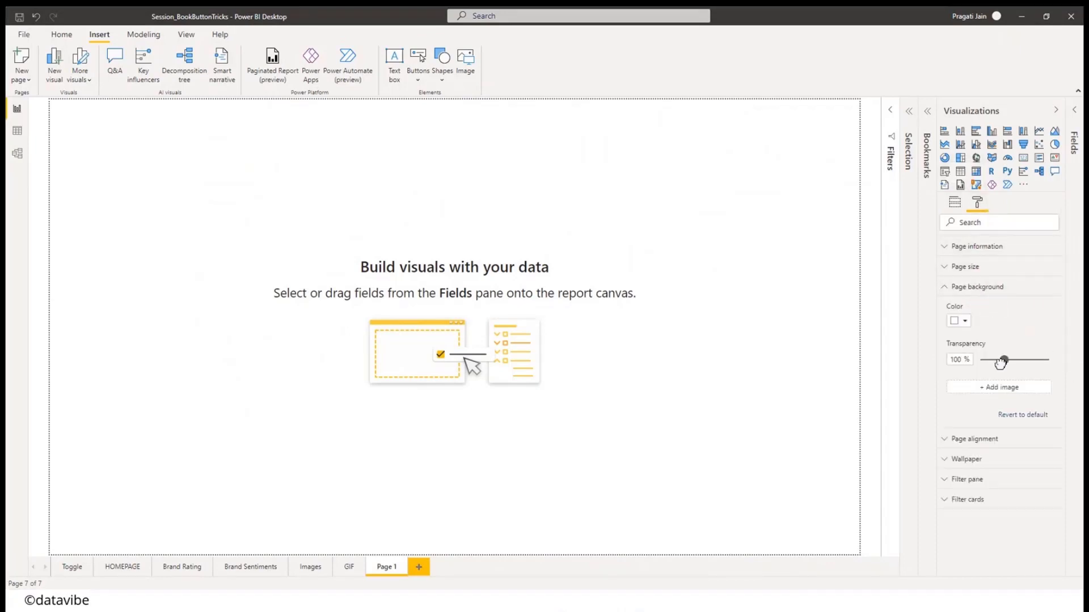
pyautogui.click(945, 287)
pyautogui.click(1055, 110)
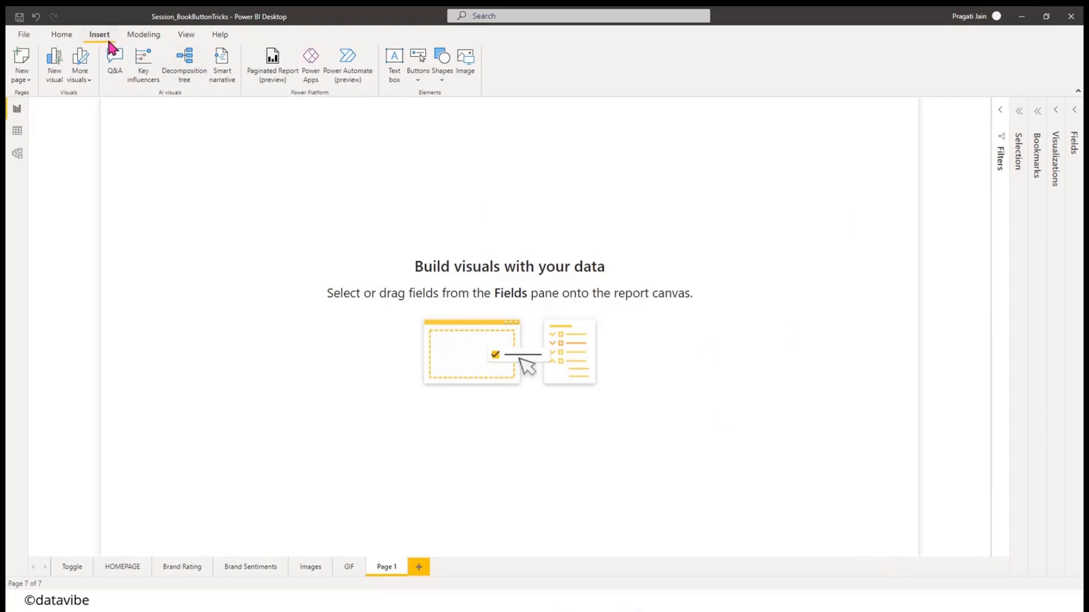
pyautogui.click(59, 35)
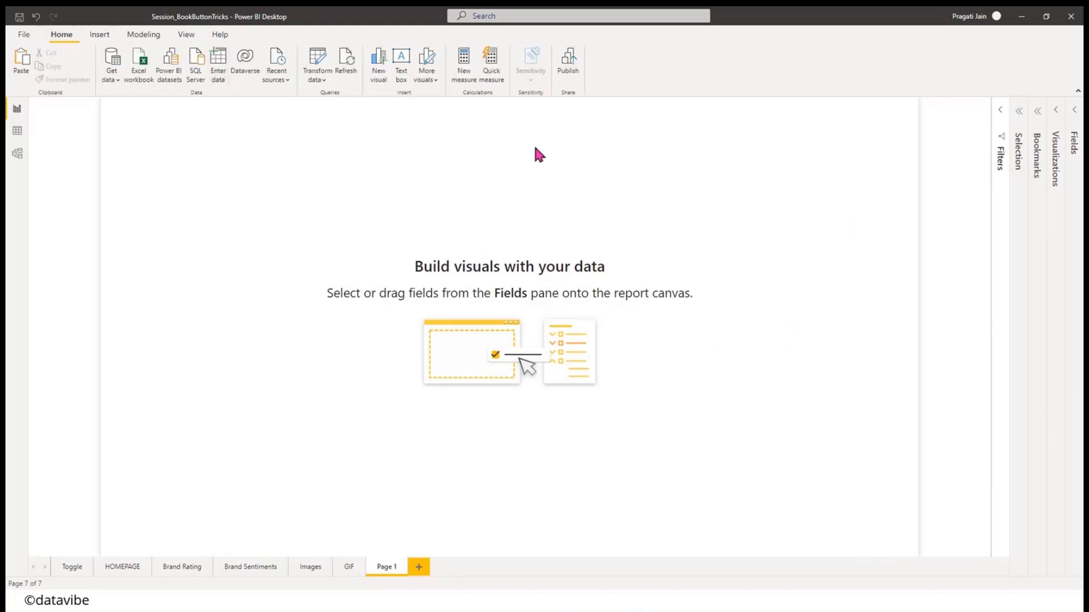
# - Insert a table visual on the blank page showing the Brand and Total Rows fields of Reviews Data
pyautogui.click(1051, 113)
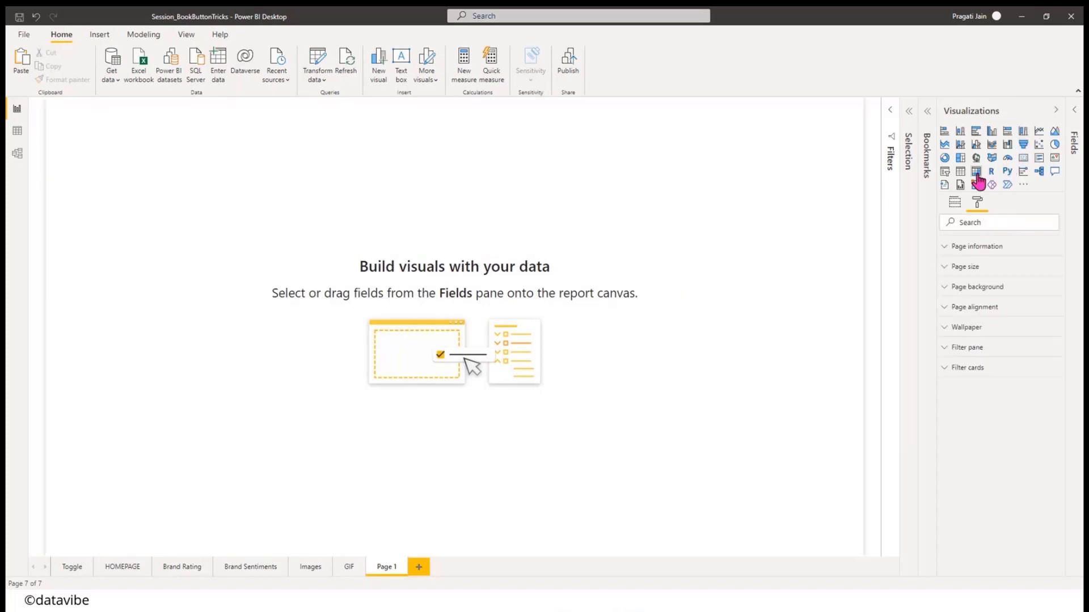
pyautogui.click(960, 172)
pyautogui.moveTo(205, 272); pyautogui.dragTo(721, 509)
pyautogui.click(1073, 117)
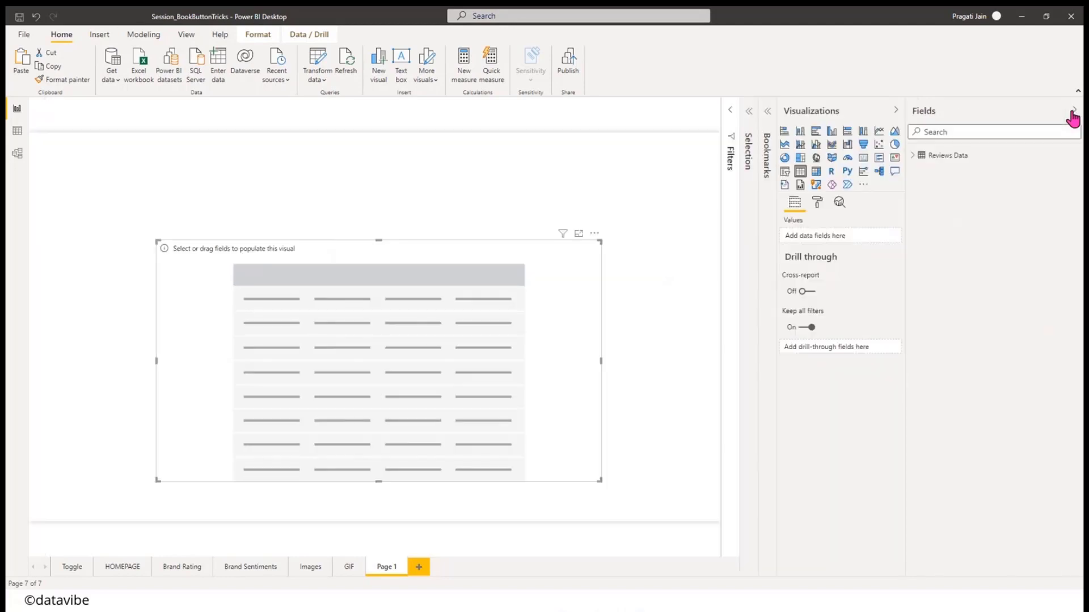
pyautogui.click(910, 157)
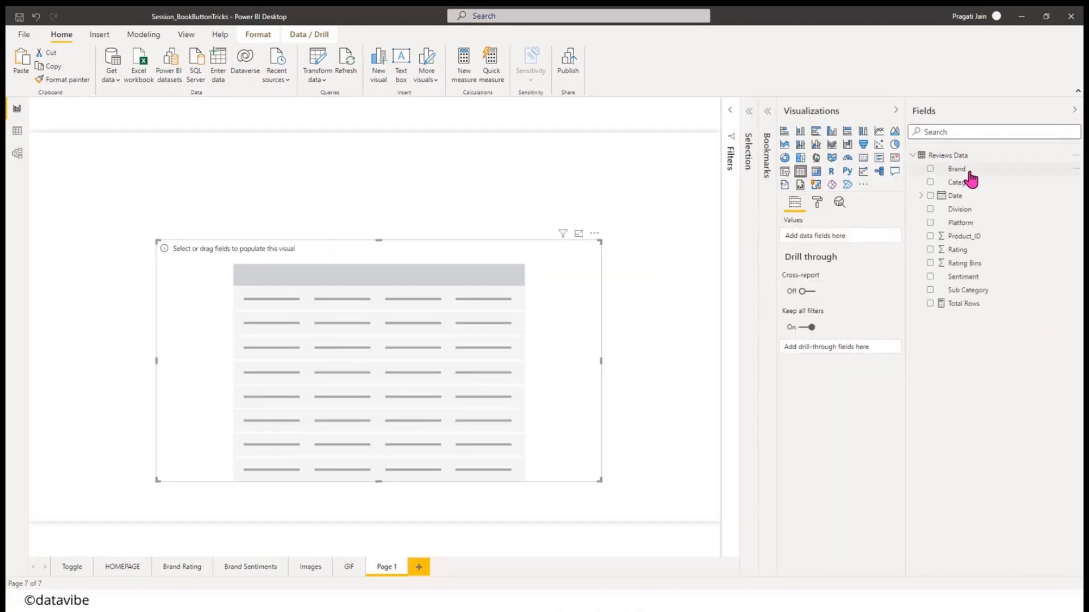
pyautogui.moveTo(961, 169); pyautogui.dragTo(848, 243)
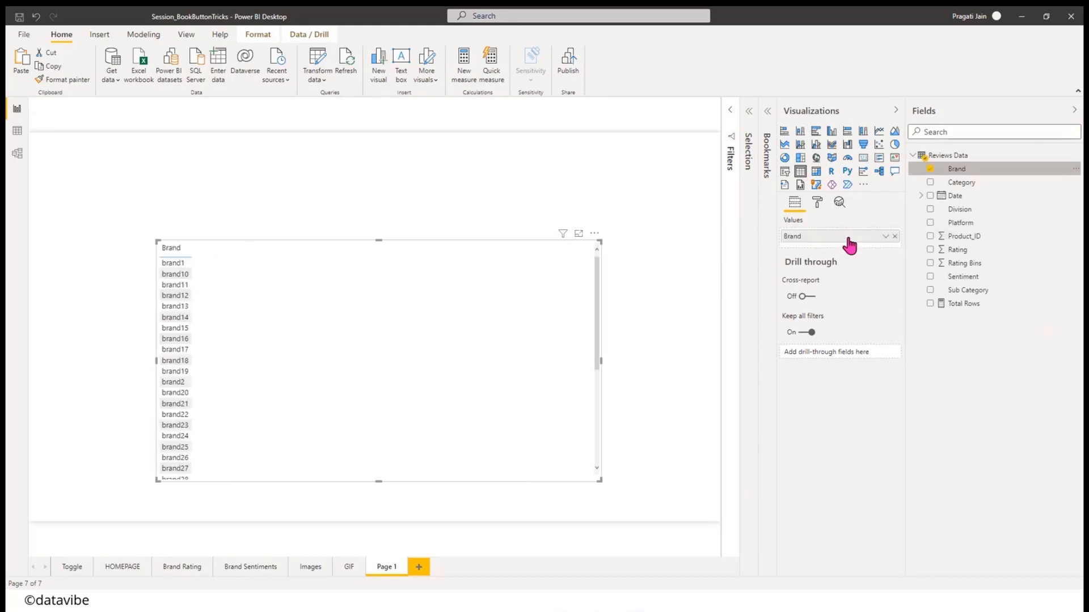
pyautogui.moveTo(967, 305); pyautogui.dragTo(830, 244)
# - Rename the Total Rows column as "Tortal Reviews" for this table visual only
pyautogui.click(885, 250)
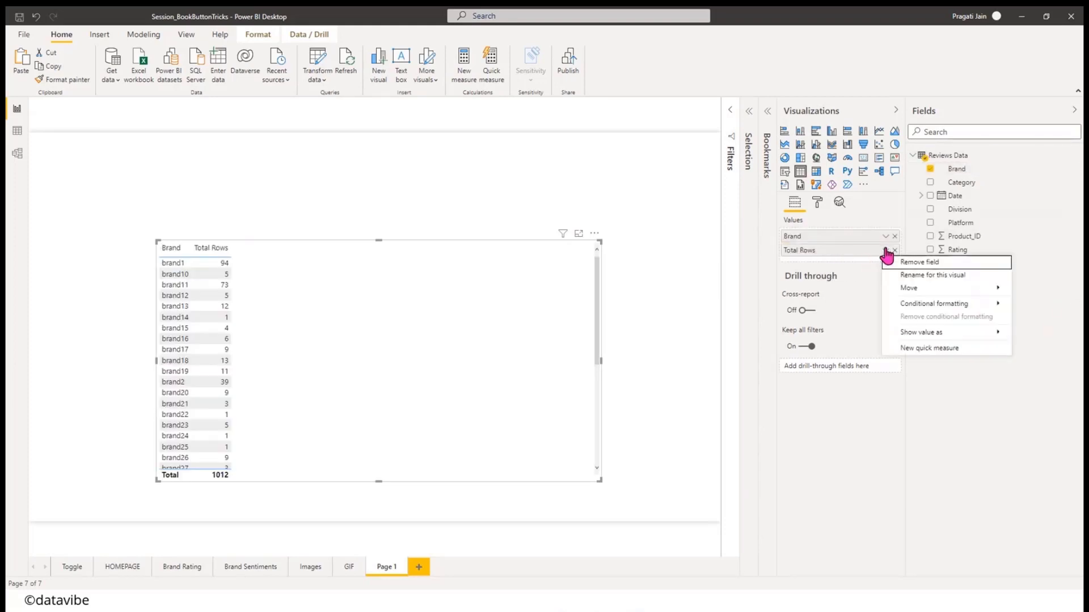
pyautogui.click(914, 276)
pyautogui.write('Tota')
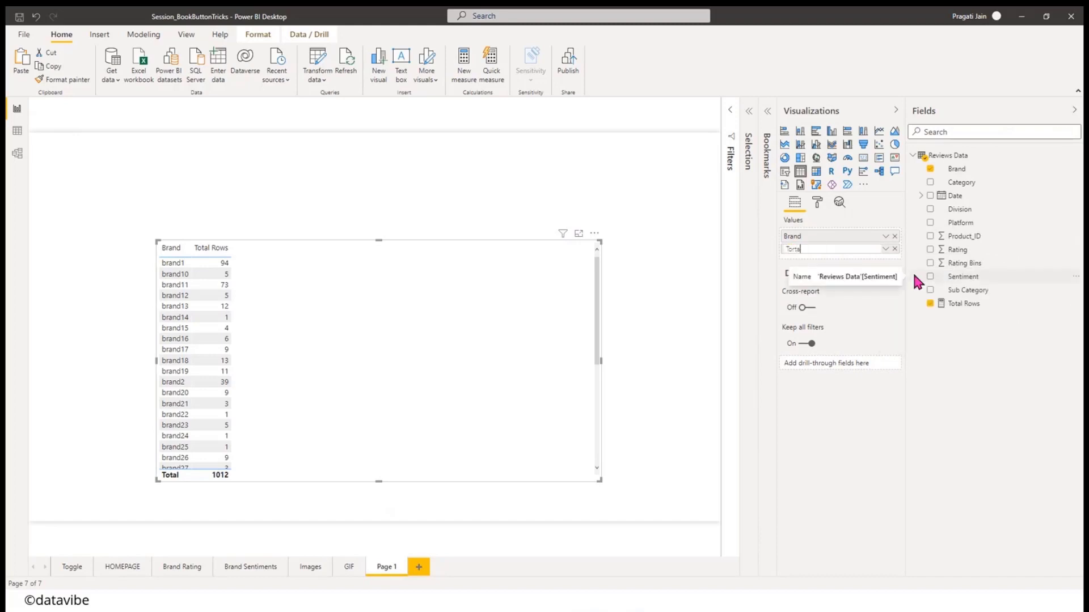
pyautogui.write('l Reviews')
pyautogui.press('Return')
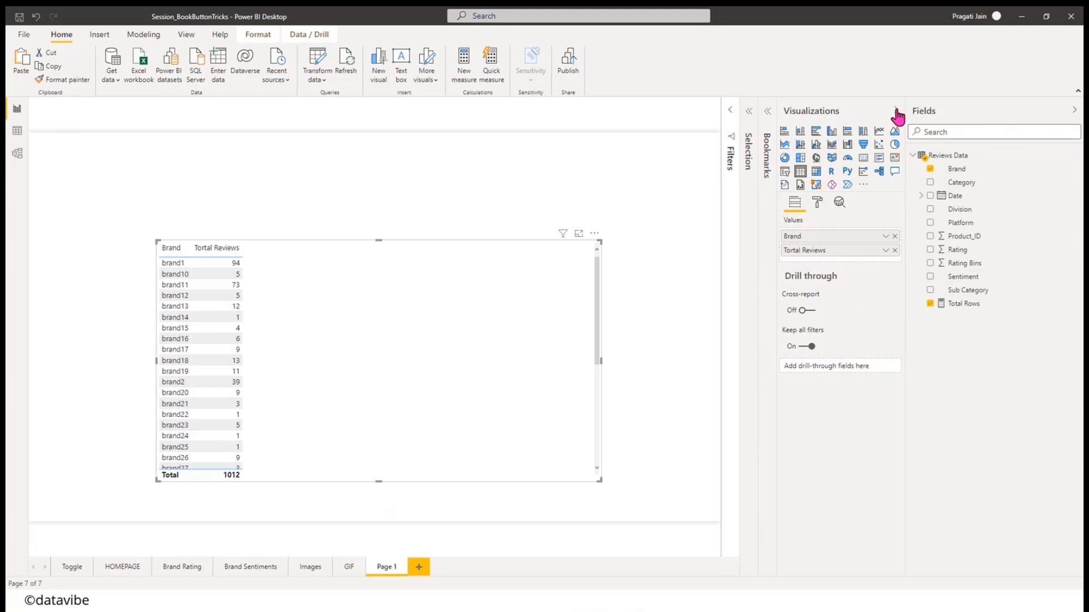
# - Narrow the table to fit its two columns and move it toward the upper middle of the page
pyautogui.click(896, 111)
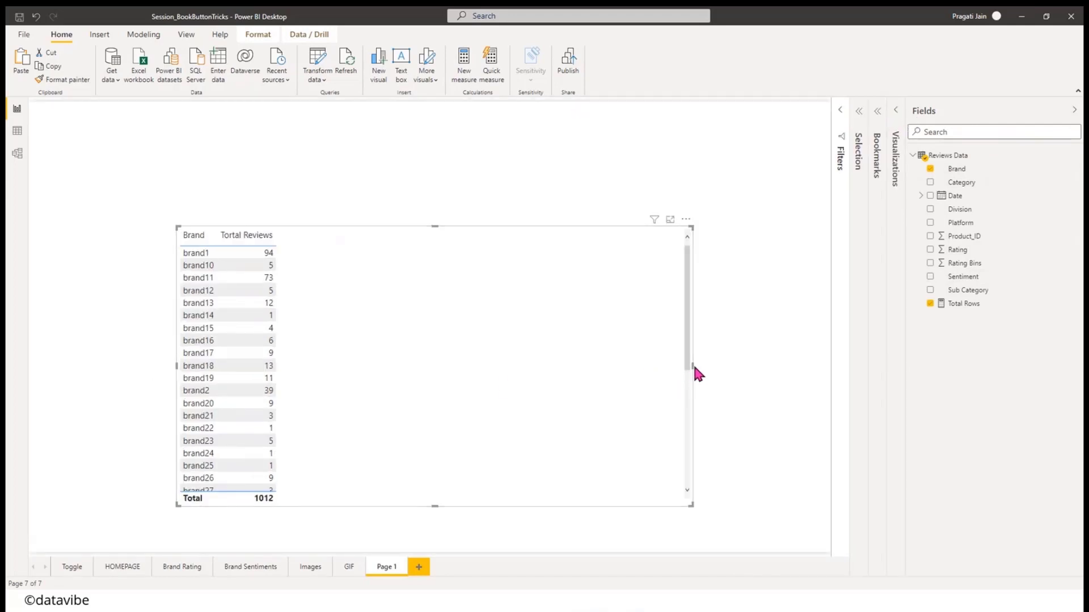
pyautogui.moveTo(692, 367); pyautogui.dragTo(406, 286)
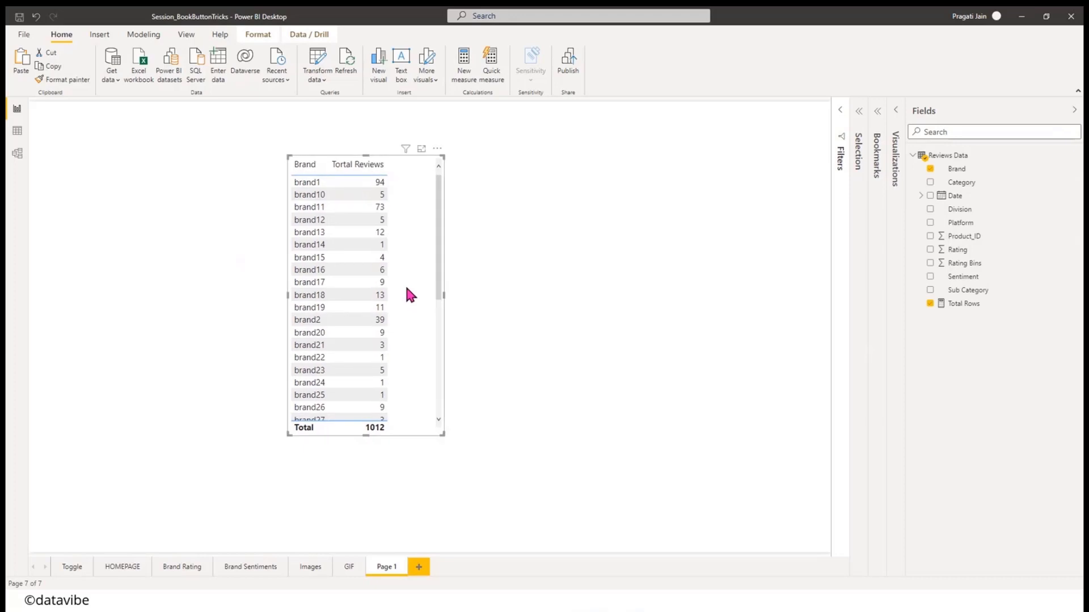
pyautogui.click(512, 350)
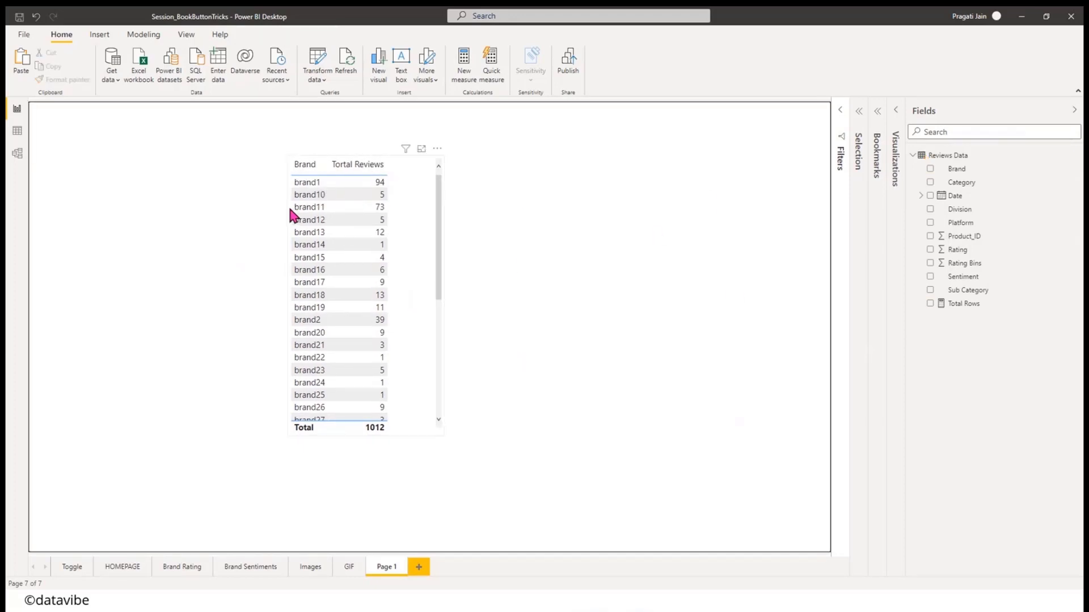
pyautogui.click(309, 168)
pyautogui.click(419, 267)
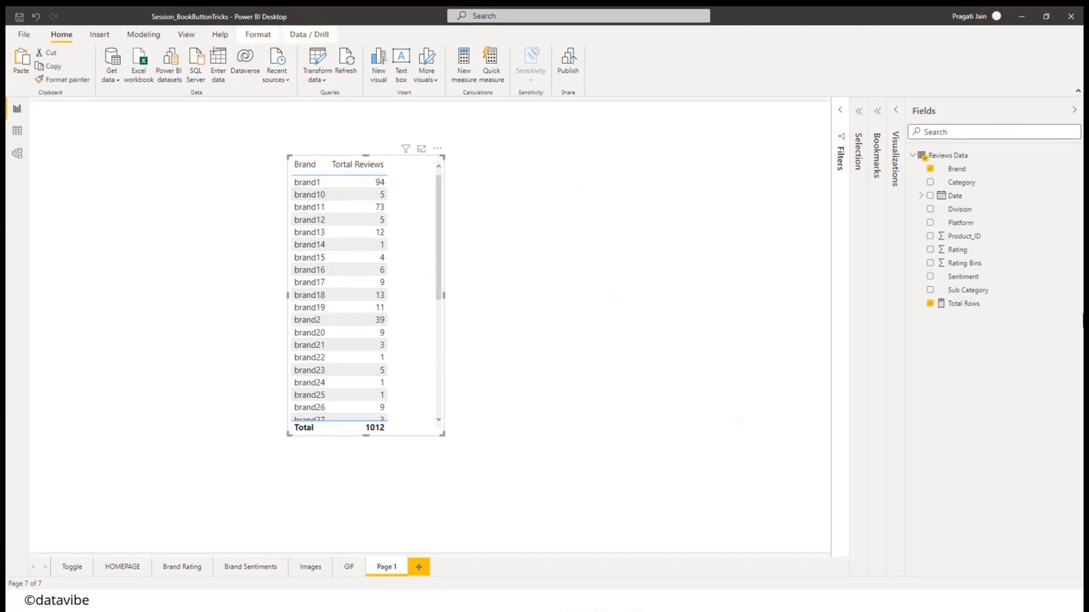
# - Turn on the table's border and narrow the table slightly further
pyautogui.click(900, 118)
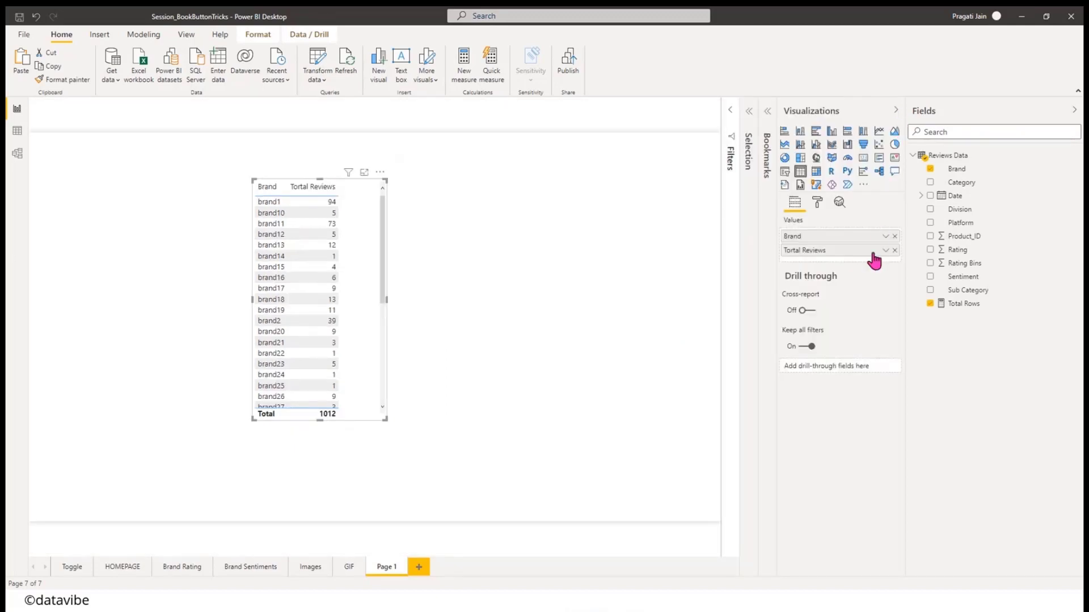
pyautogui.click(818, 203)
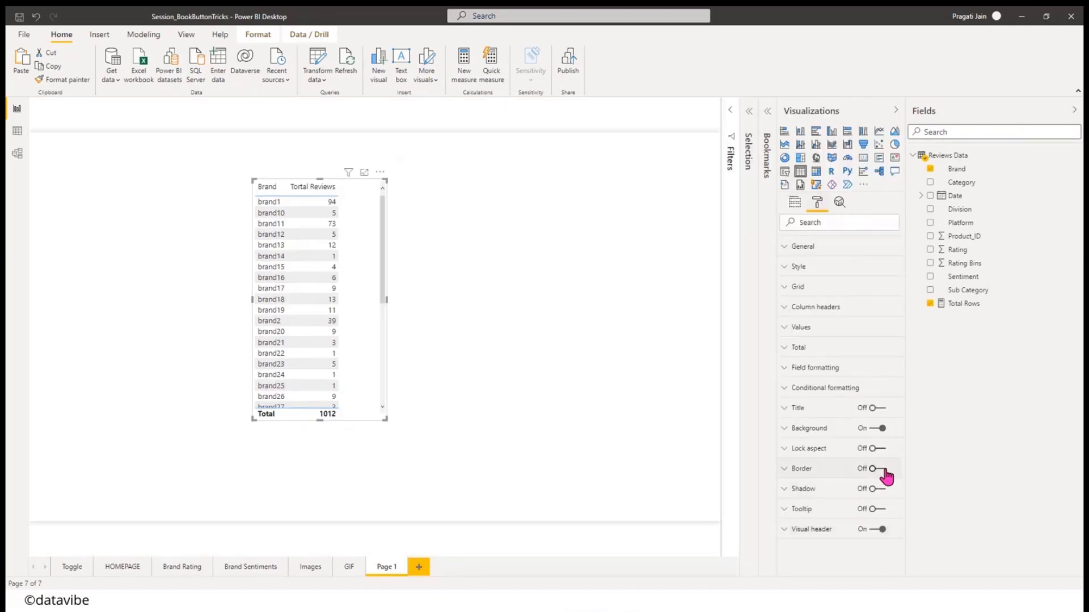
pyautogui.click(883, 471)
pyautogui.click(896, 110)
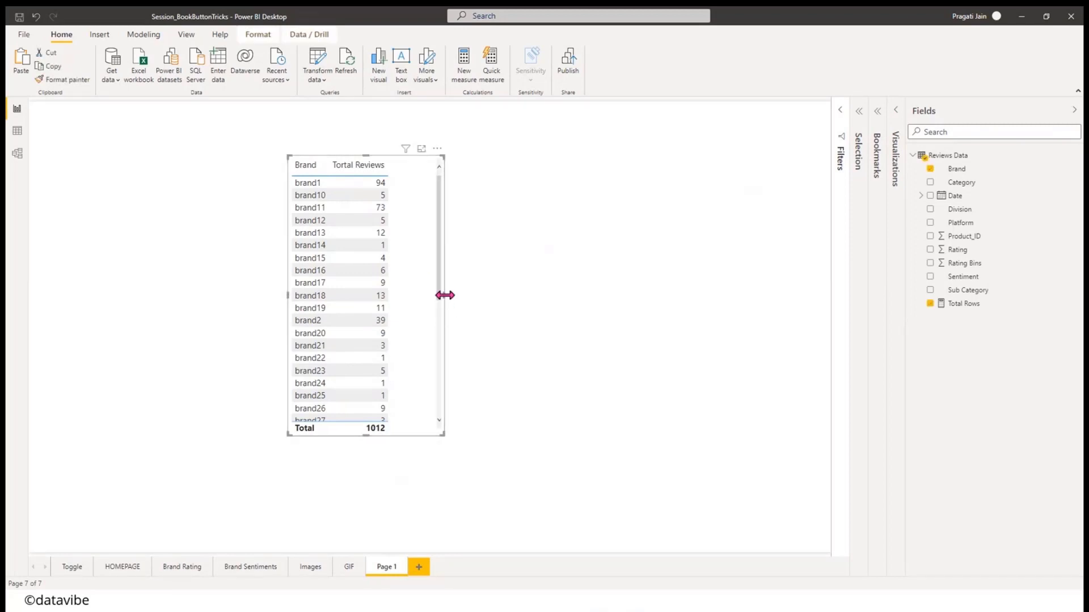
pyautogui.moveTo(444, 295); pyautogui.dragTo(416, 304)
pyautogui.click(560, 303)
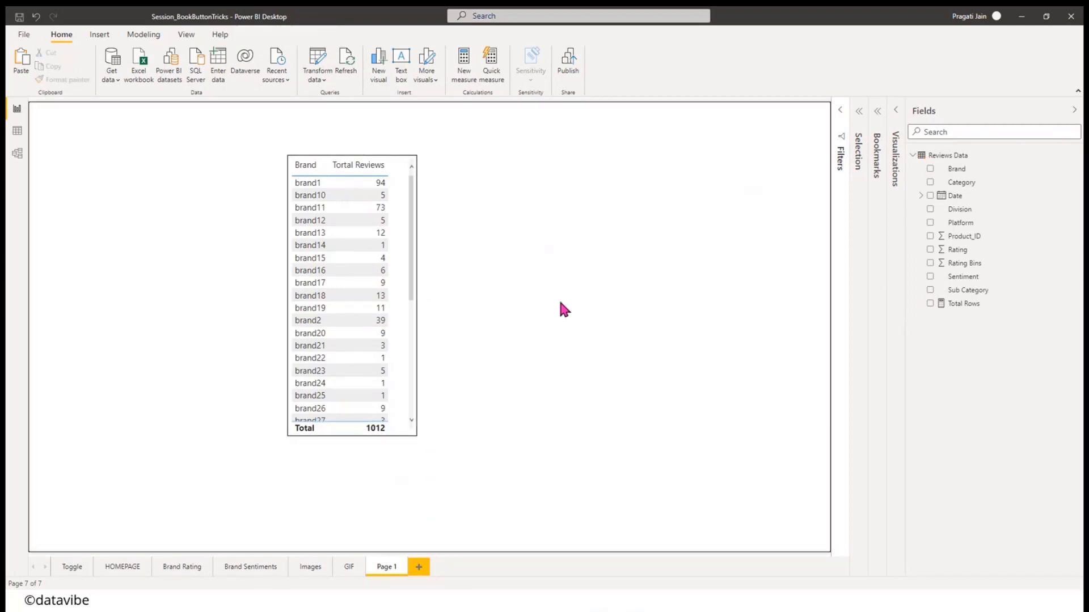
# - Insert a blank button and place it as a wide bar beside the top of the brand table
pyautogui.click(97, 35)
pyautogui.click(423, 80)
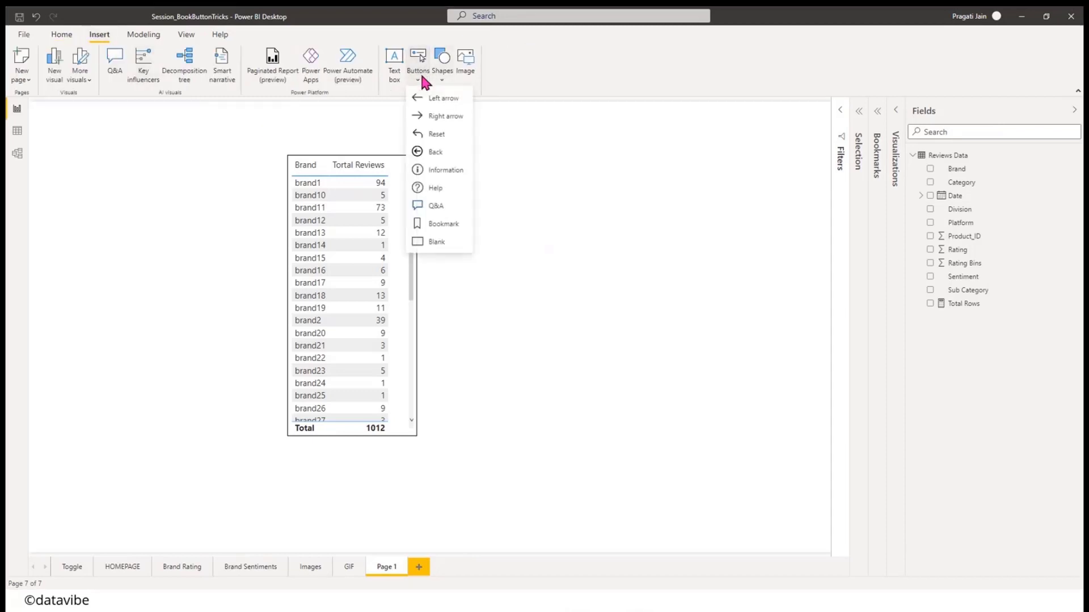
pyautogui.click(436, 242)
pyautogui.moveTo(63, 126); pyautogui.dragTo(701, 164)
# - Turn on the blank button's text and set it to "Click Here to View Brand Details!"
pyautogui.click(896, 120)
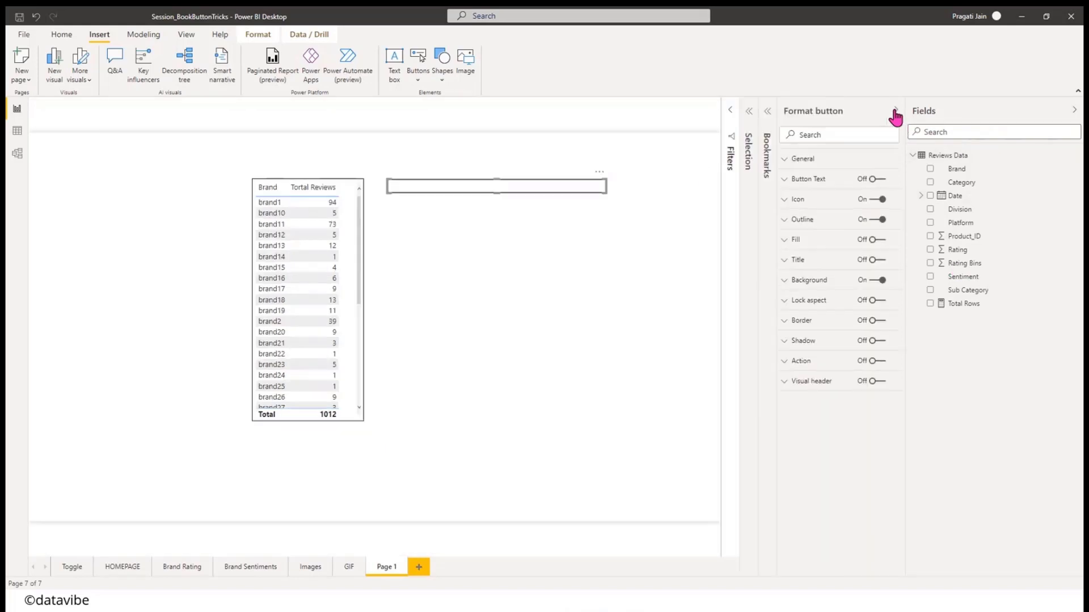
pyautogui.click(785, 179)
pyautogui.click(876, 179)
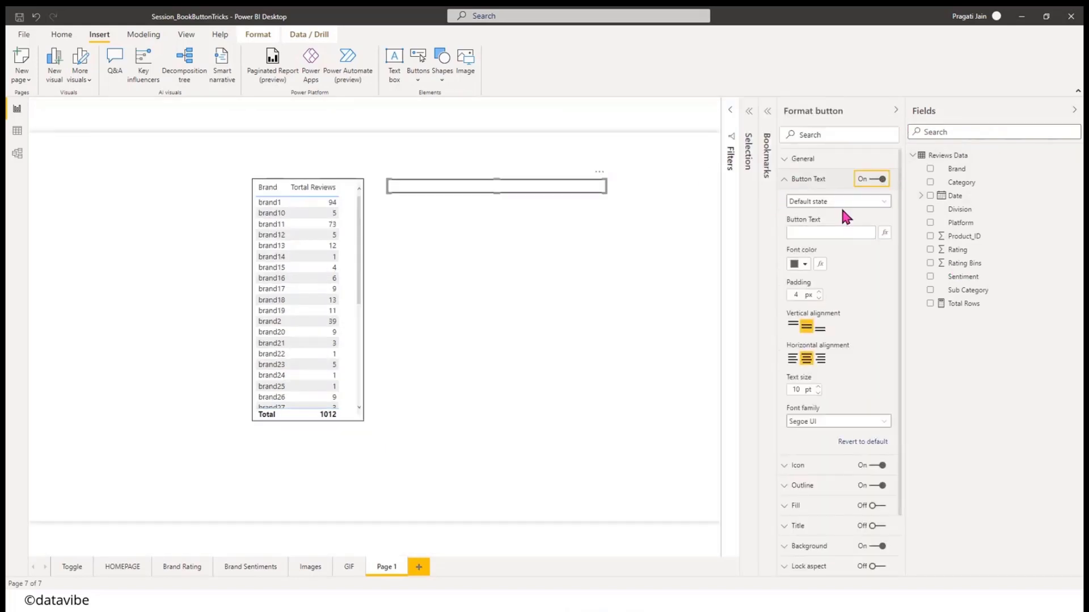
pyautogui.click(820, 231)
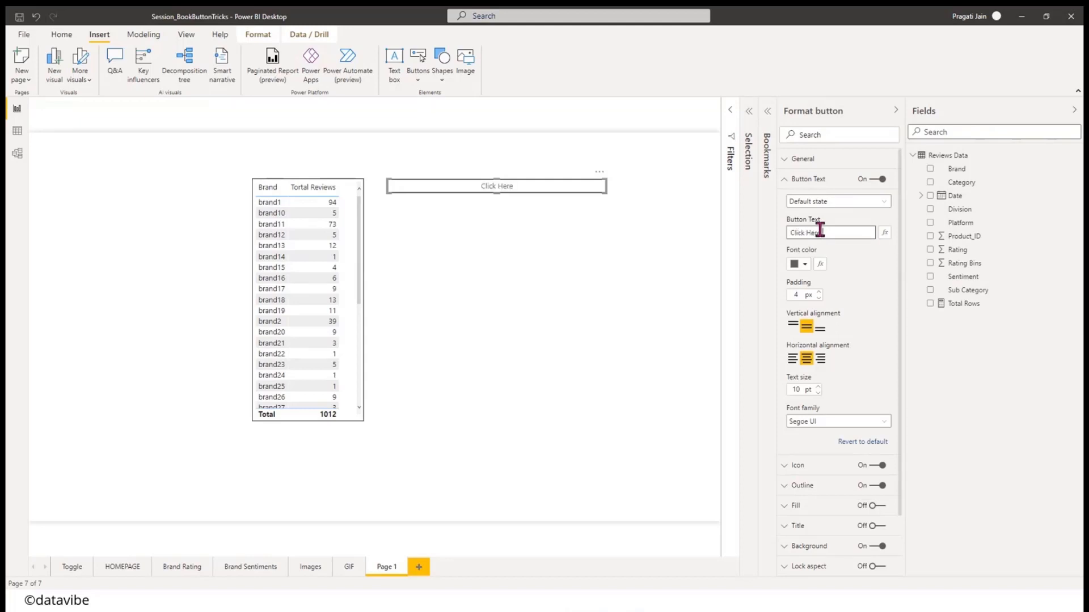
pyautogui.write('Click Here to View Brand Details')
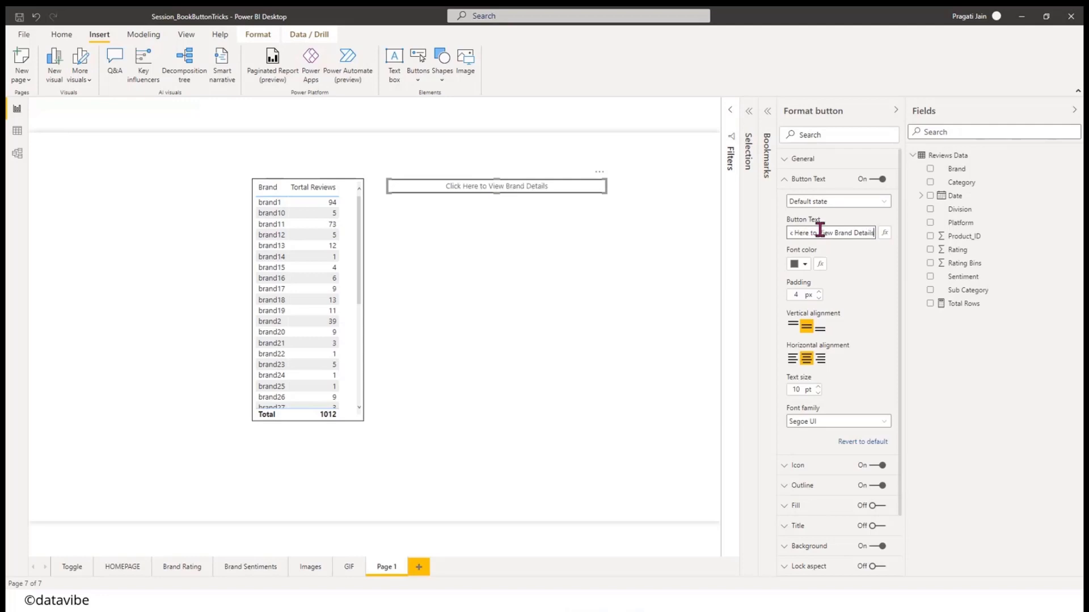
pyautogui.write('!')
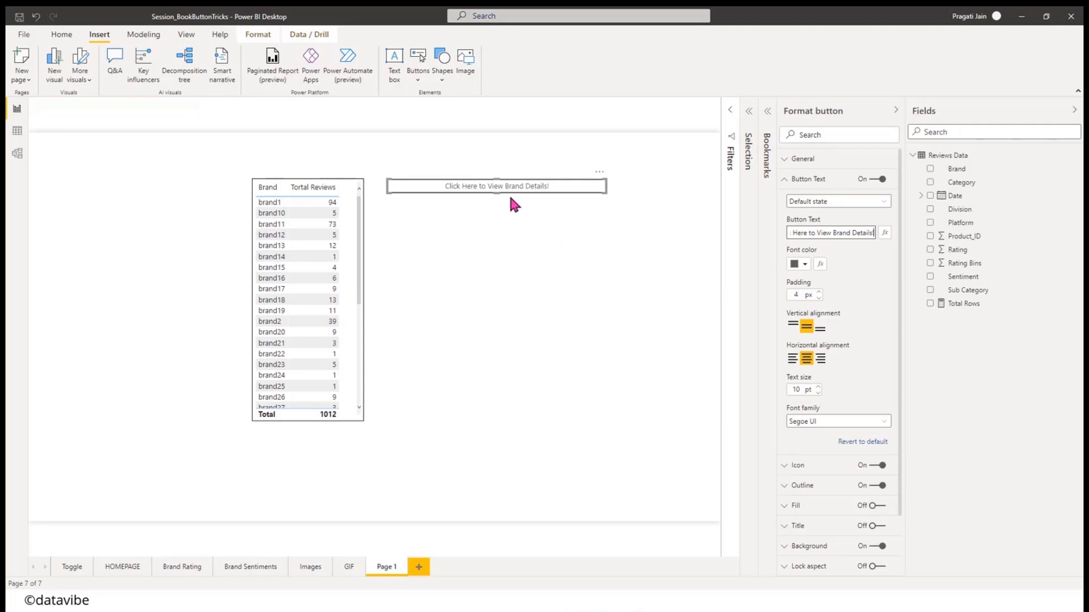
# - Make the button slightly taller and set its text to 12 pt in Segoe UI Bold
pyautogui.moveTo(497, 194); pyautogui.dragTo(497, 199)
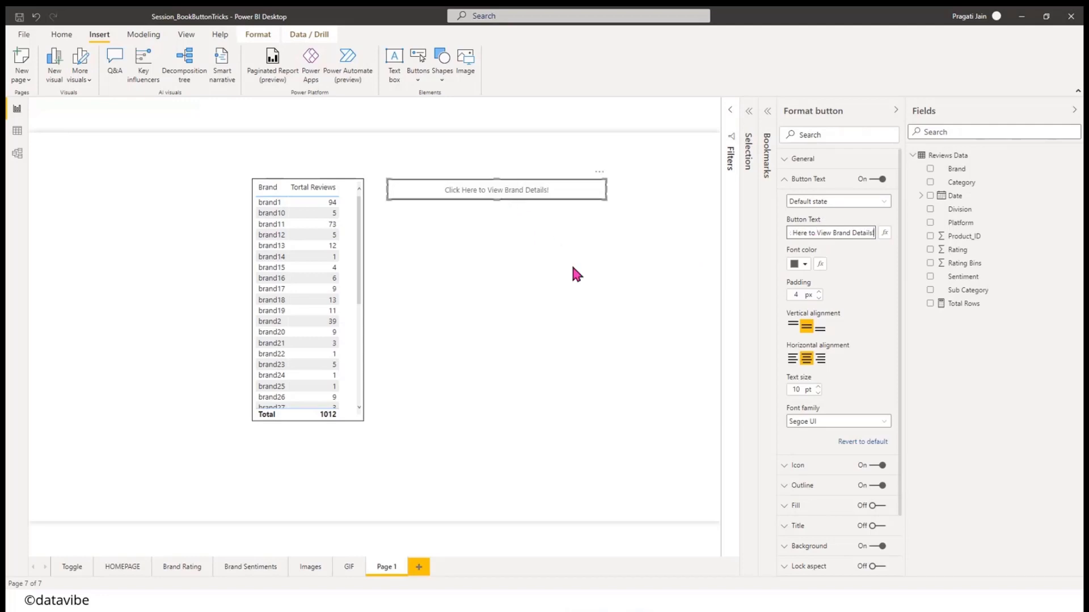
pyautogui.click(818, 386)
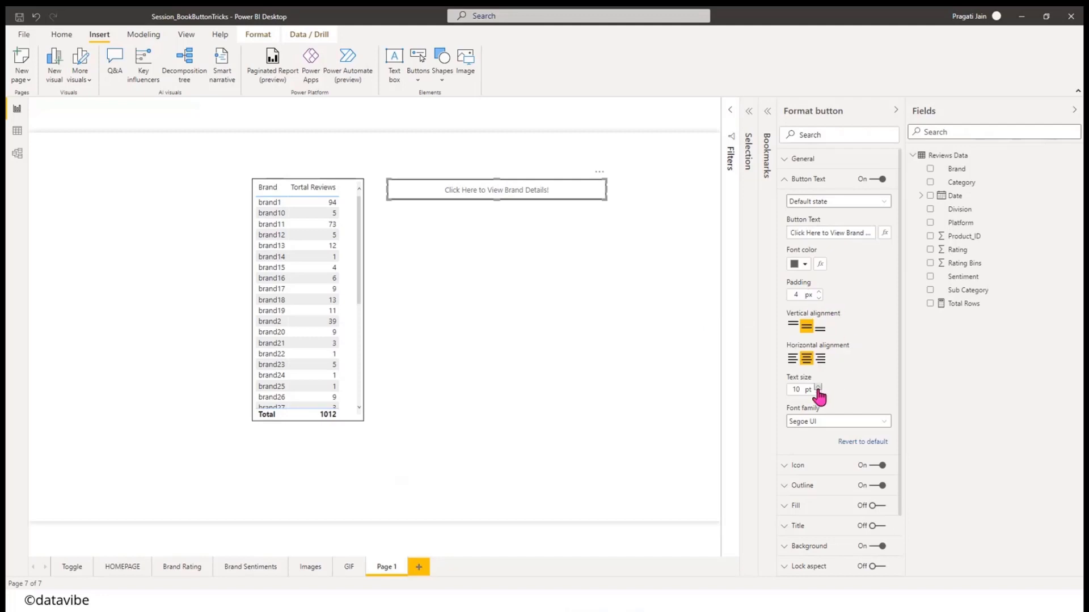
pyautogui.click(818, 386)
pyautogui.click(888, 423)
pyautogui.scroll(-5, 842, 348)
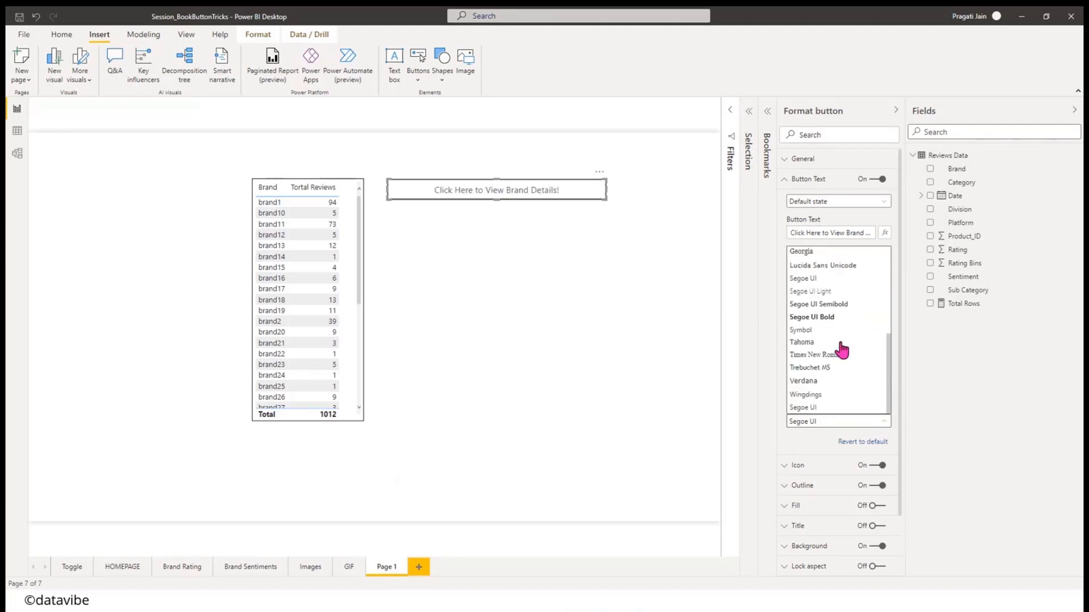
pyautogui.click(819, 316)
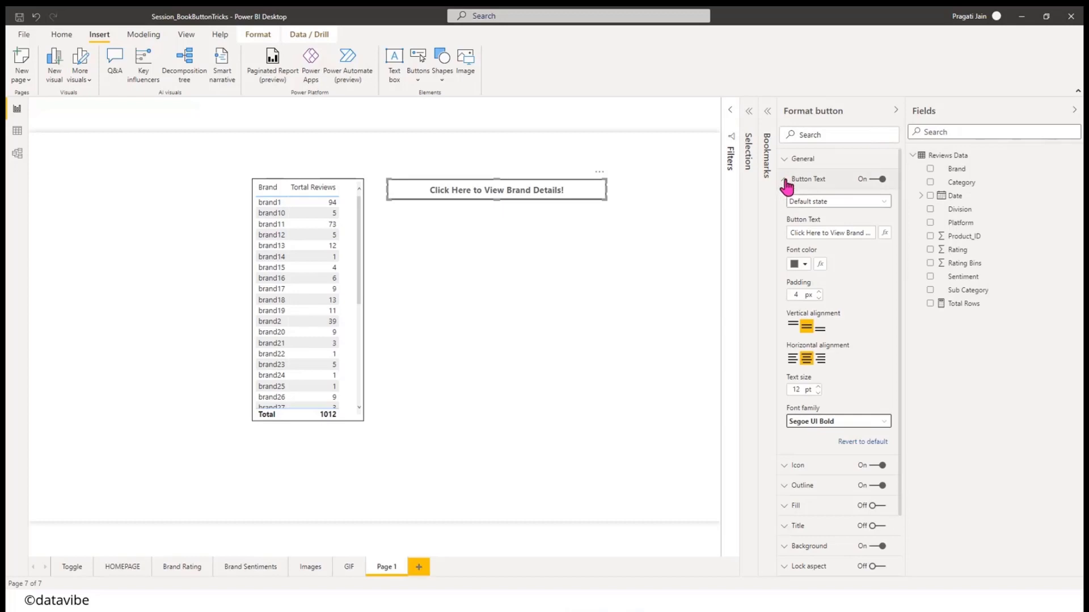
pyautogui.click(788, 179)
pyautogui.click(898, 110)
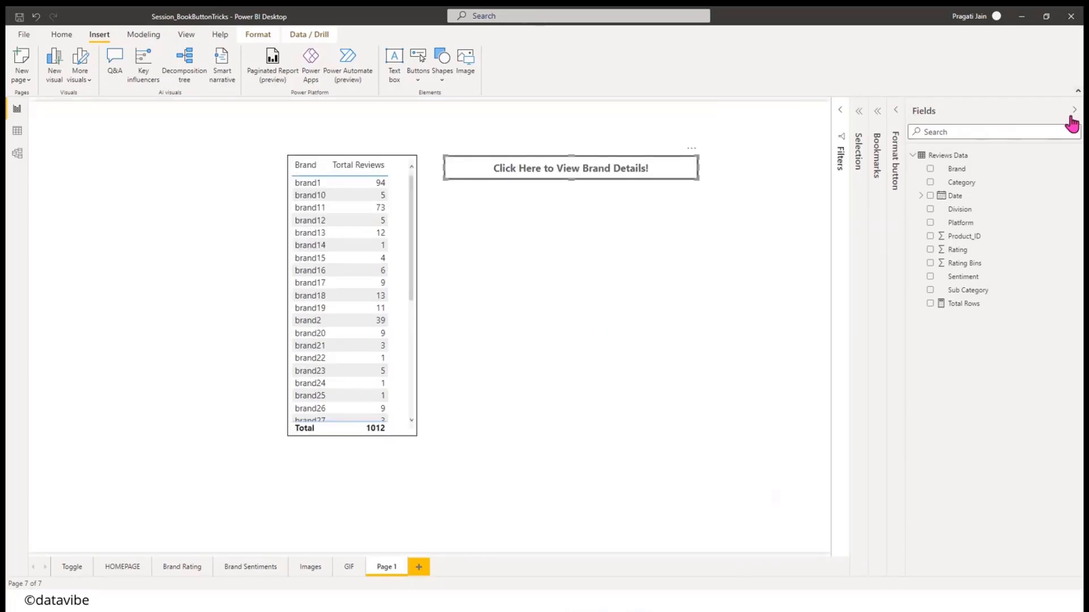
pyautogui.click(1073, 110)
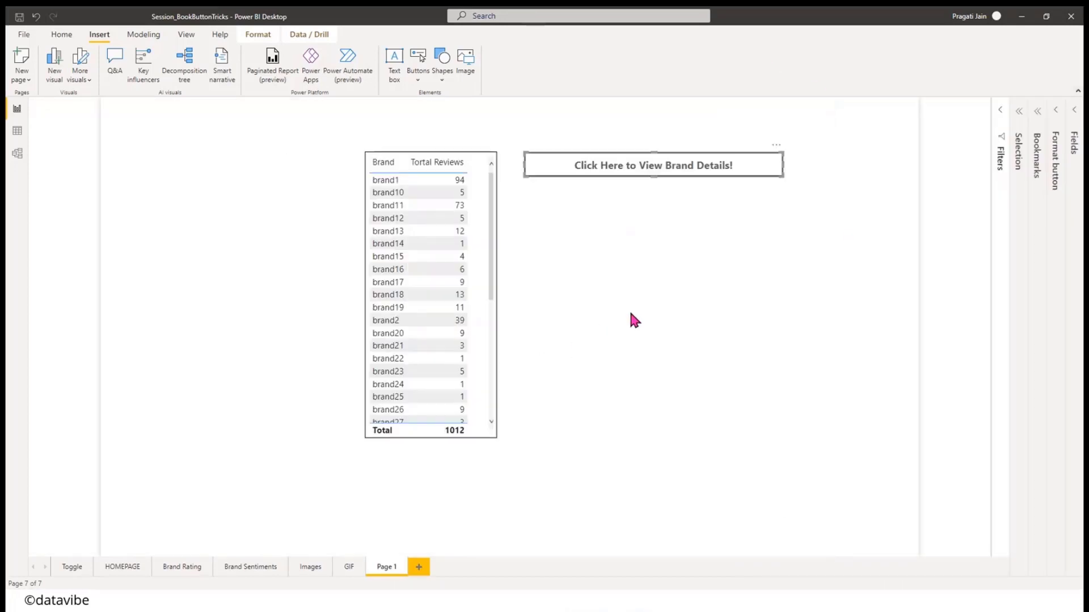
# - Turn on the button's action and set the action type to Drill through
pyautogui.click(1055, 113)
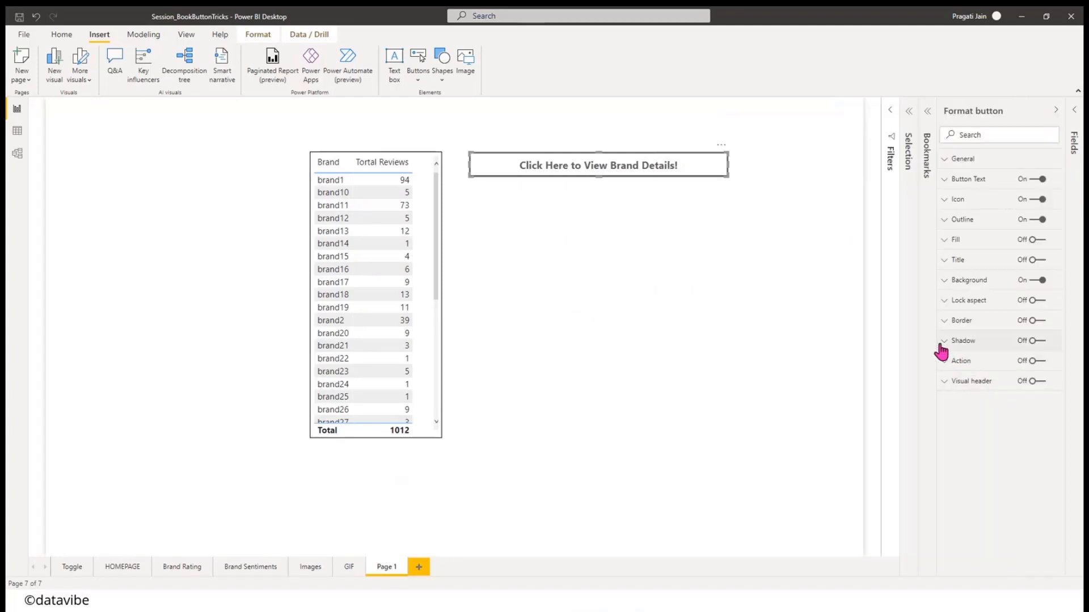
pyautogui.click(1038, 361)
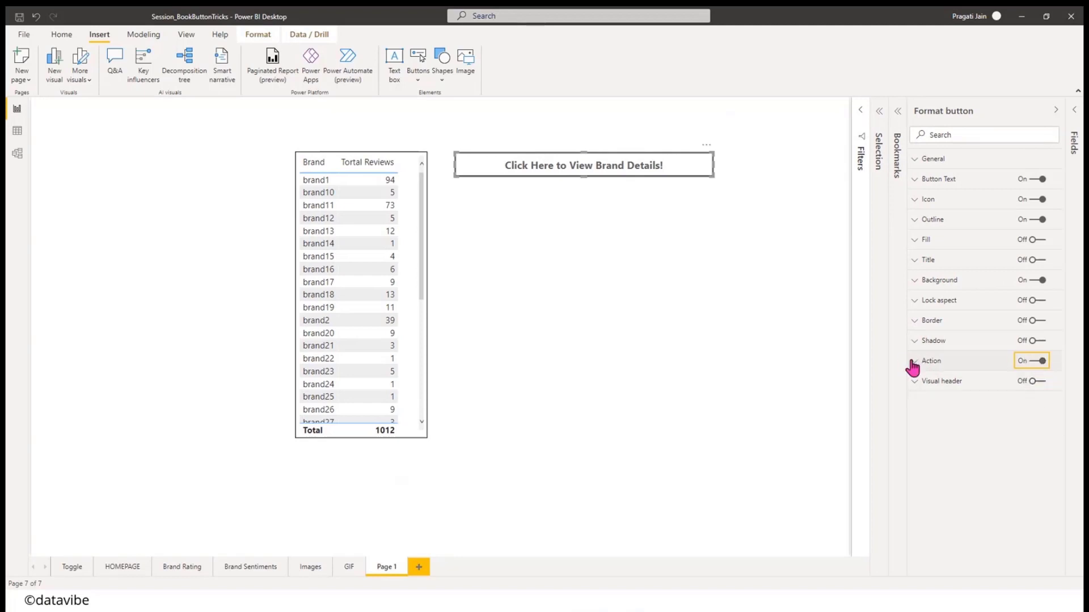
pyautogui.click(911, 363)
pyautogui.click(1033, 396)
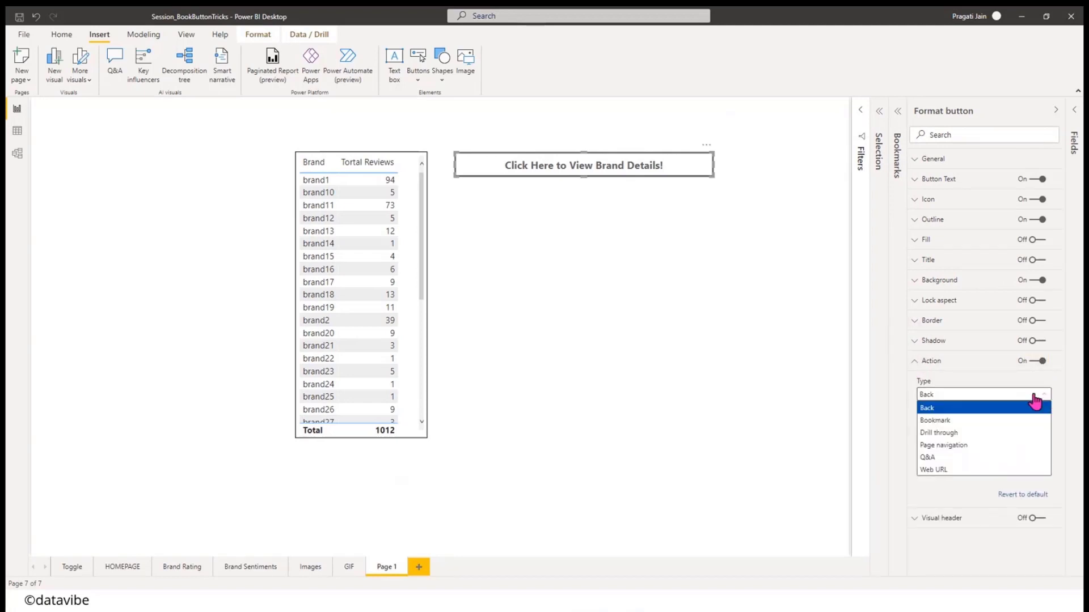
pyautogui.click(984, 442)
# - Check how the button reacts to selecting brand11 in the table, and clear the selection
pyautogui.click(570, 267)
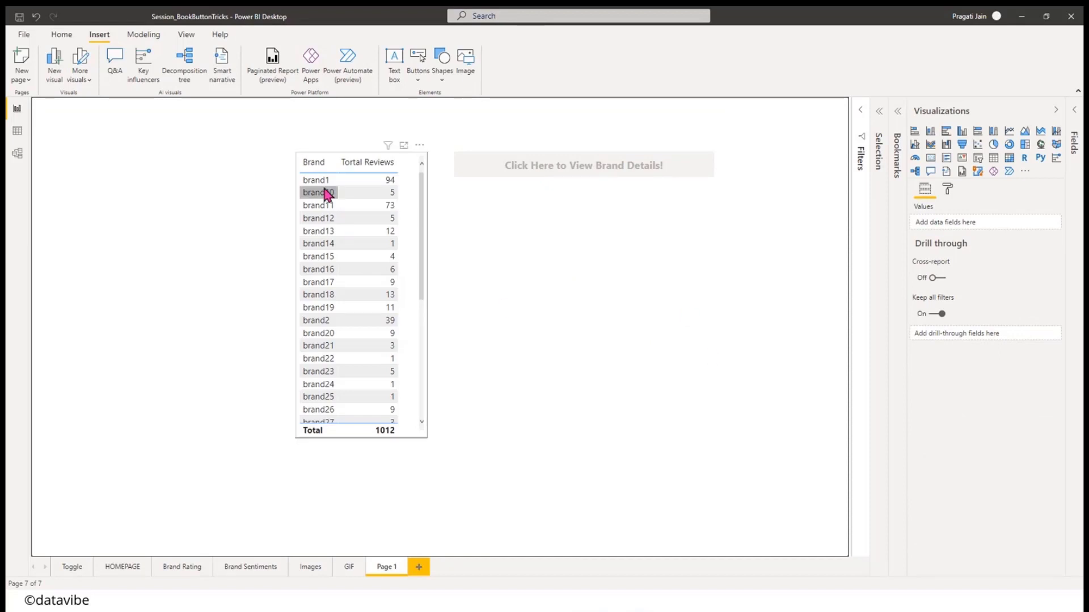
pyautogui.click(319, 214)
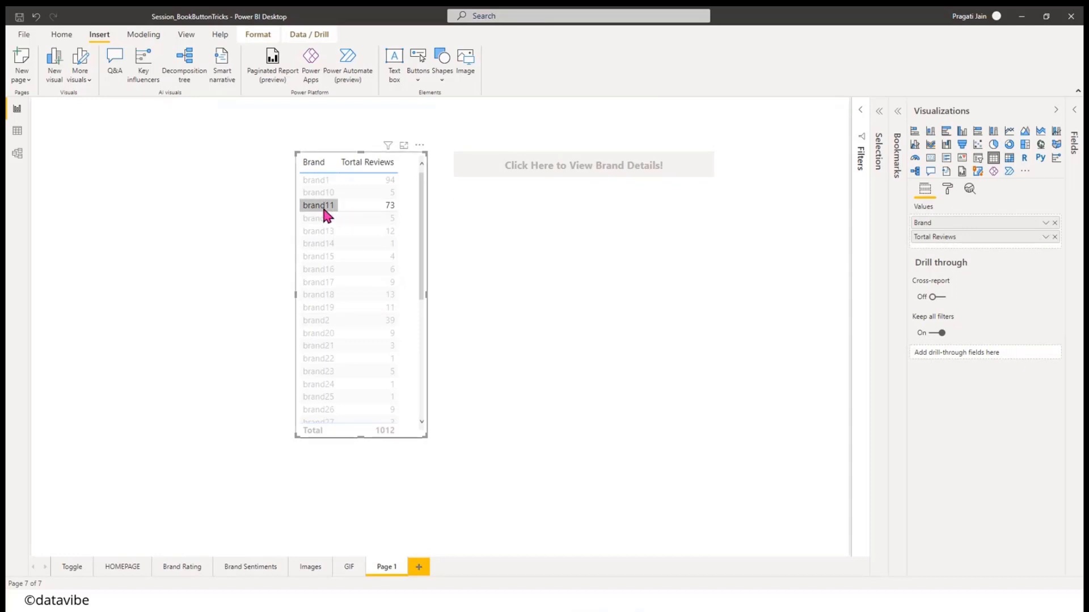
pyautogui.click(321, 210)
pyautogui.click(624, 327)
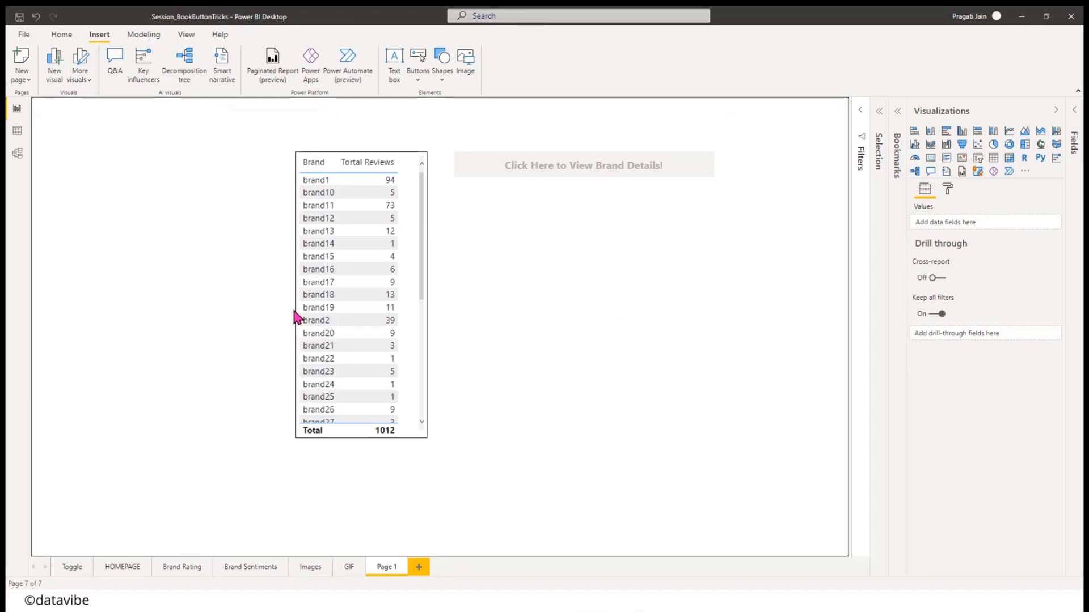
# - Duplicate Page 1, which holds the brand table and the drill-through button
pyautogui.click(60, 35)
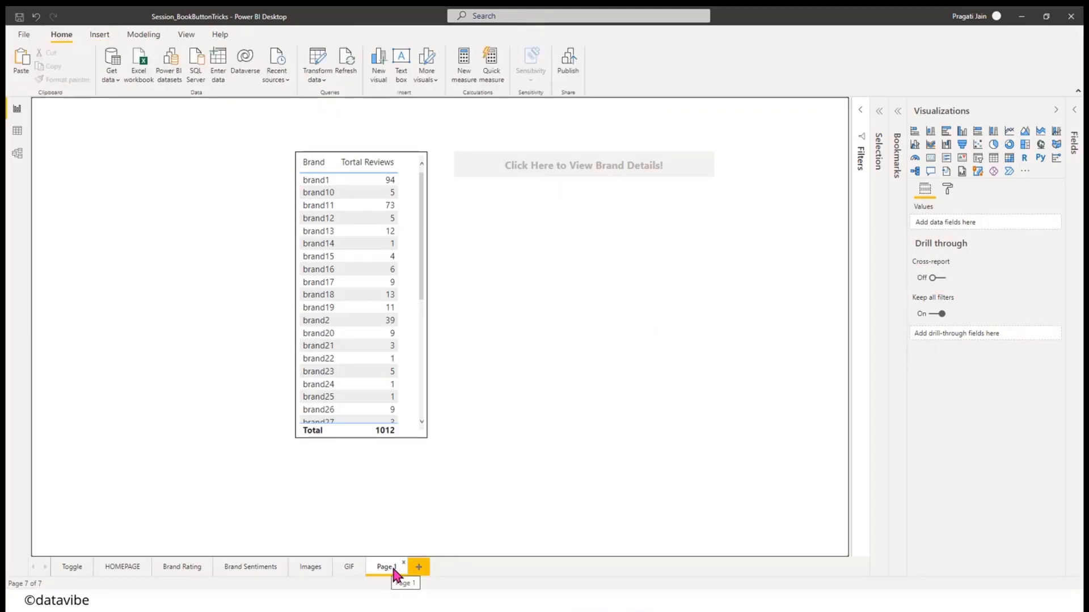
pyautogui.rightClick(372, 570)
pyautogui.click(399, 519)
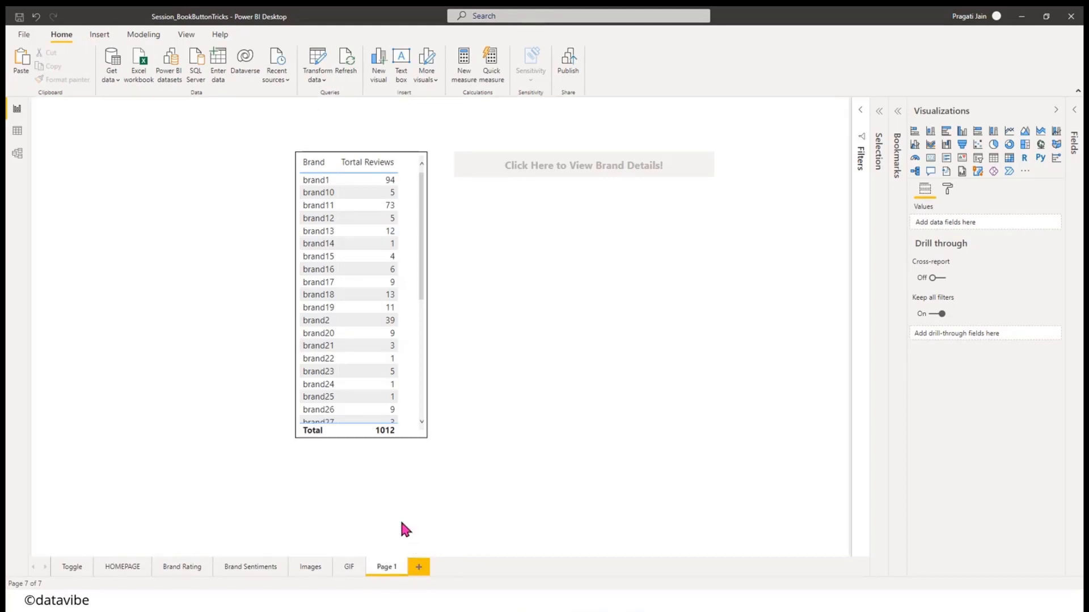
pyautogui.rightClick(445, 571)
pyautogui.click(588, 491)
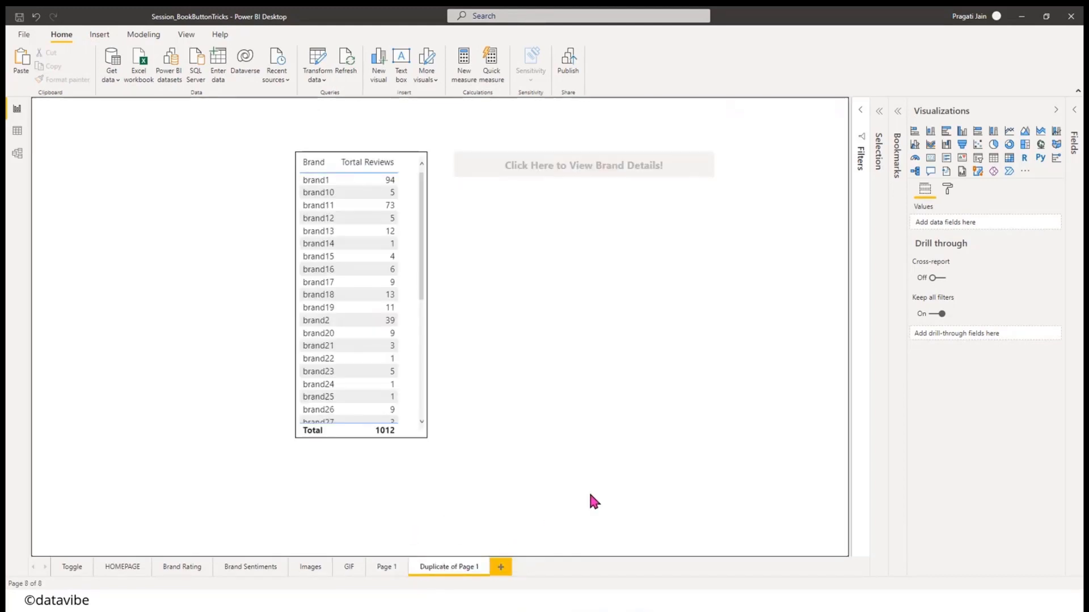
# - Delete the "Click Here to View Brand Details!" button from the duplicate page and widen the table to make room for more columns
pyautogui.click(586, 173)
pyautogui.press('Delete')
pyautogui.click(425, 218)
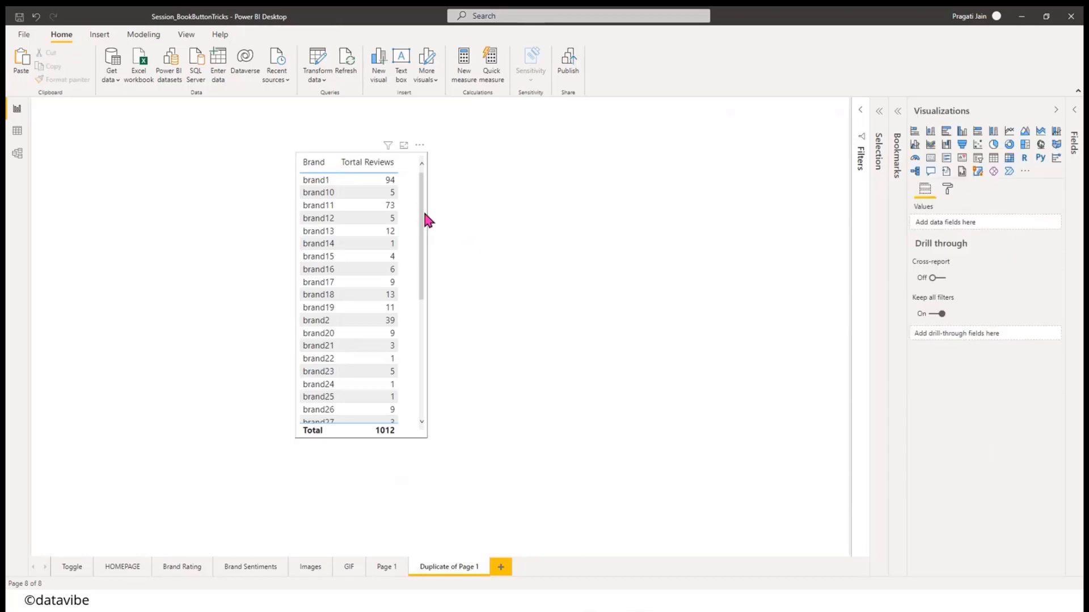
pyautogui.moveTo(427, 296); pyautogui.dragTo(784, 295)
# - Add Brand as the duplicate page's drill-through field and turn off Keep all filters
pyautogui.click(1070, 119)
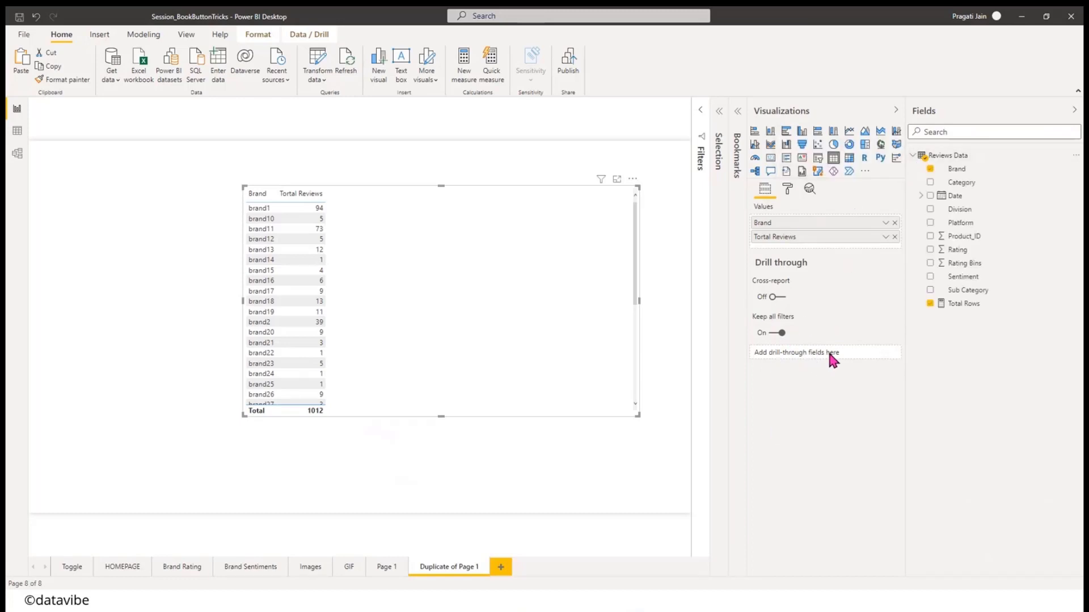
pyautogui.moveTo(964, 173); pyautogui.dragTo(796, 363)
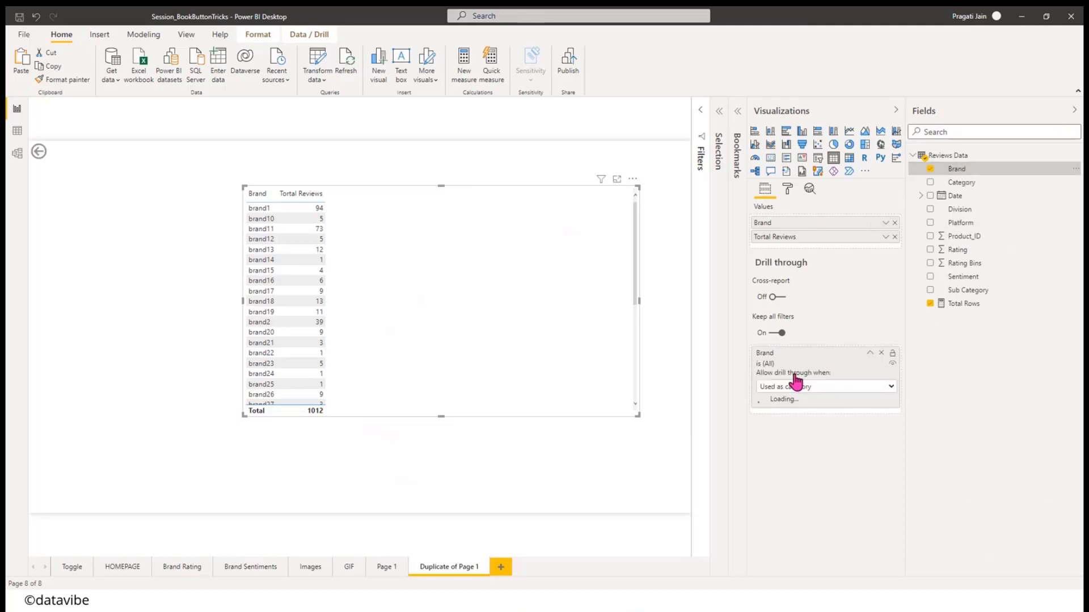
pyautogui.click(854, 360)
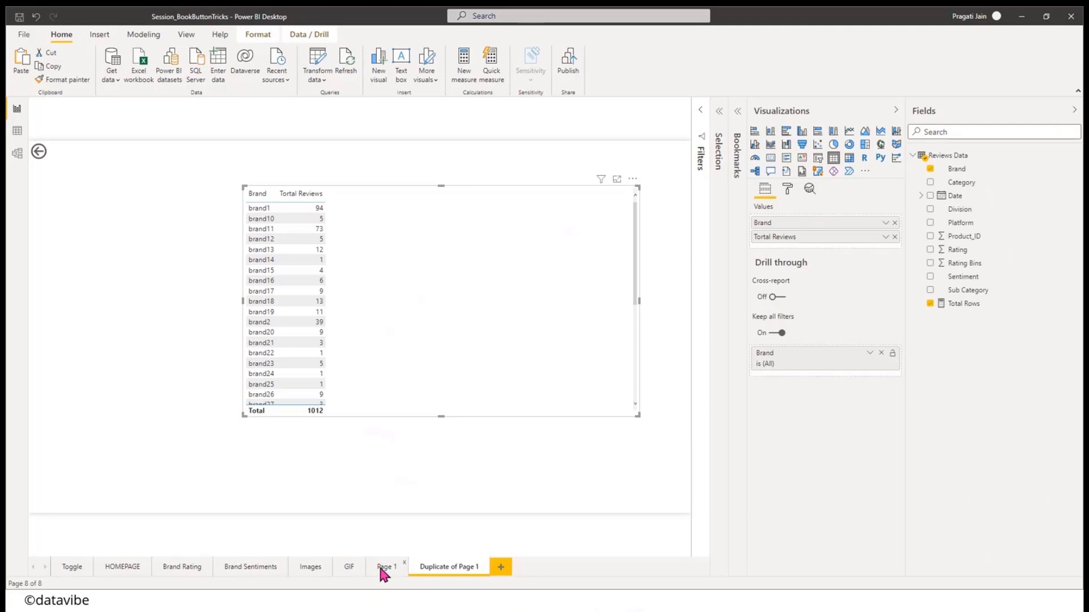
pyautogui.click(384, 567)
pyautogui.click(258, 209)
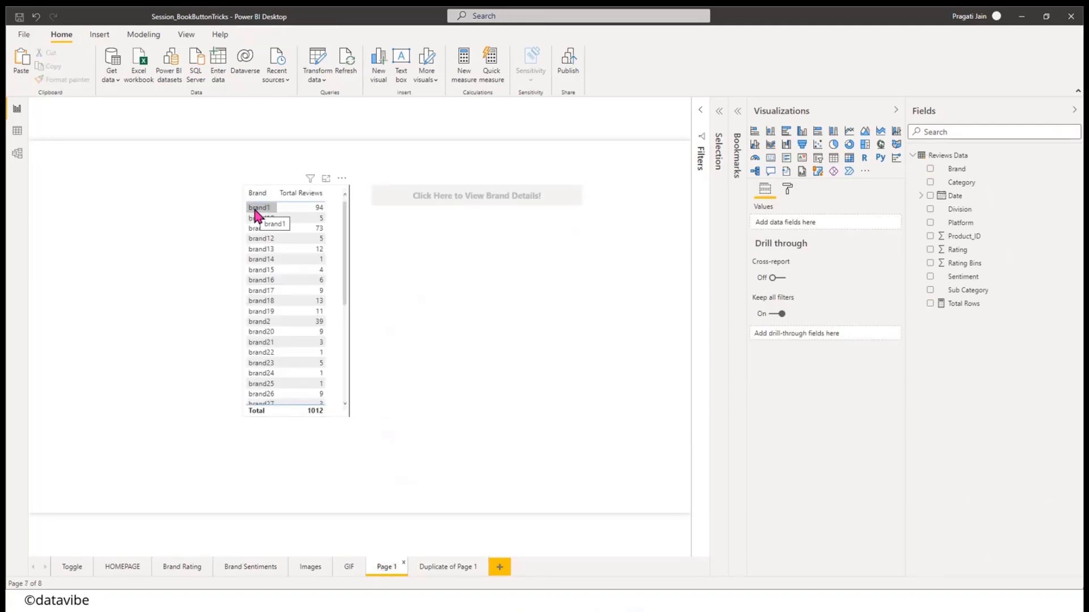
pyautogui.click(439, 562)
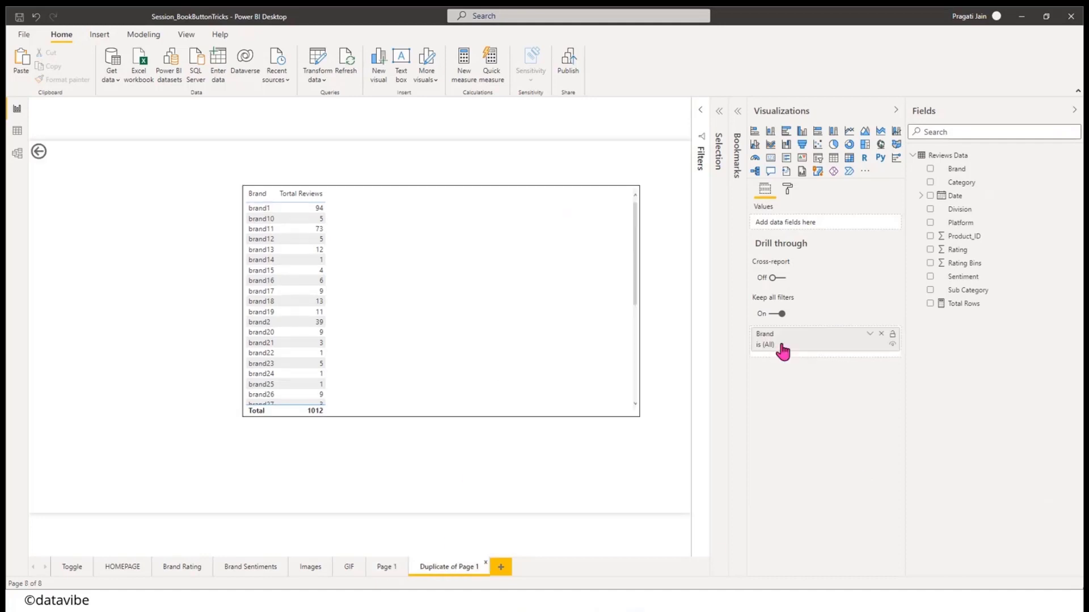
pyautogui.click(776, 315)
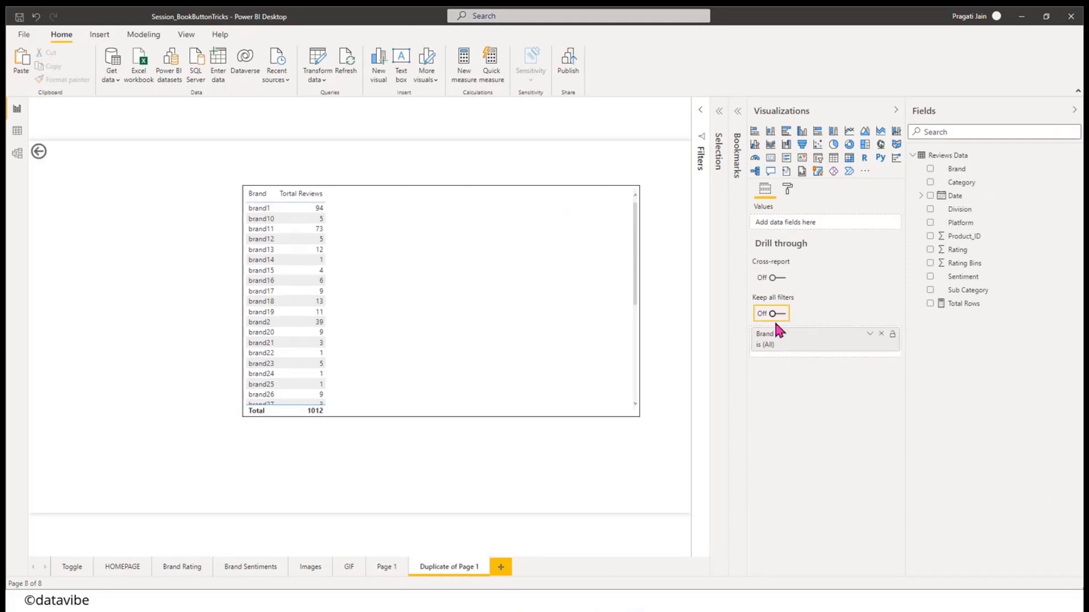
pyautogui.click(378, 570)
pyautogui.click(438, 570)
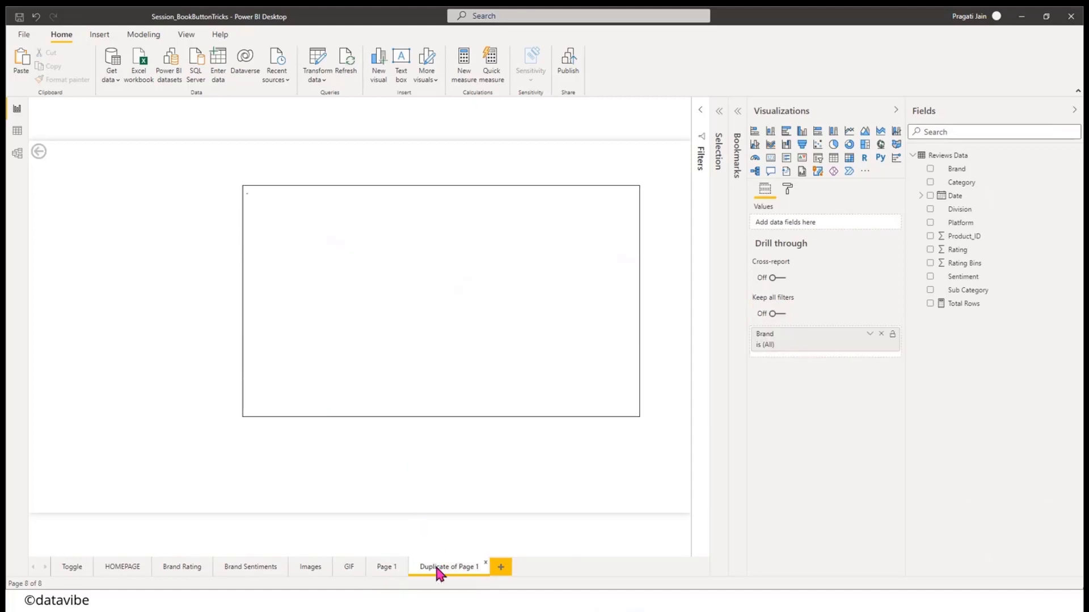
# - Add Category, Sub Category, Rating and Sentiment as columns to the table on the duplicate page
pyautogui.click(481, 220)
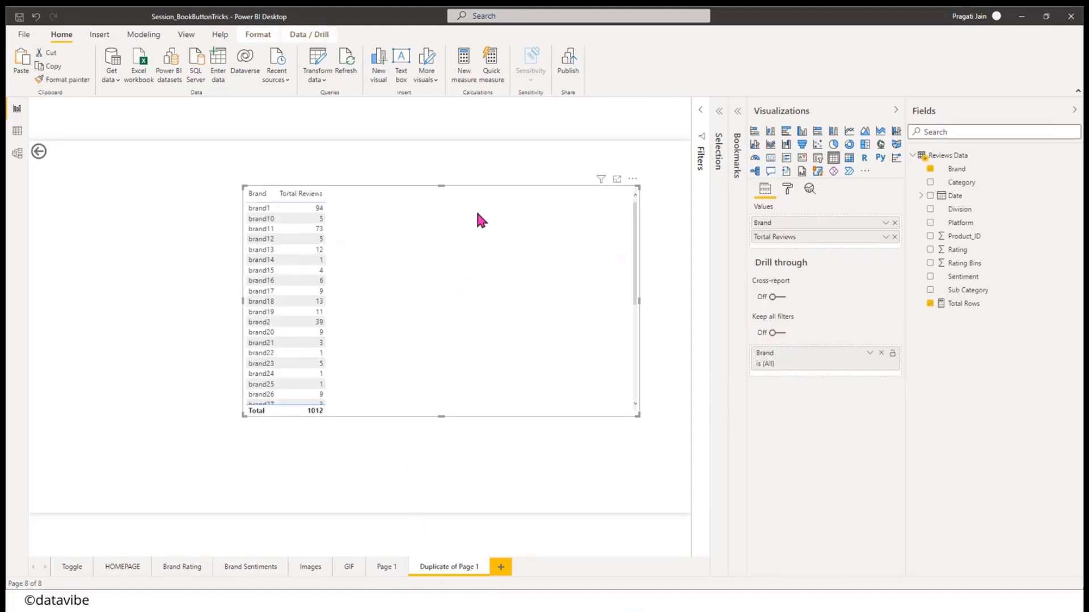
pyautogui.moveTo(971, 183); pyautogui.dragTo(803, 247)
pyautogui.moveTo(997, 286); pyautogui.dragTo(814, 267)
pyautogui.moveTo(957, 250); pyautogui.dragTo(798, 282)
pyautogui.moveTo(980, 287); pyautogui.dragTo(802, 284)
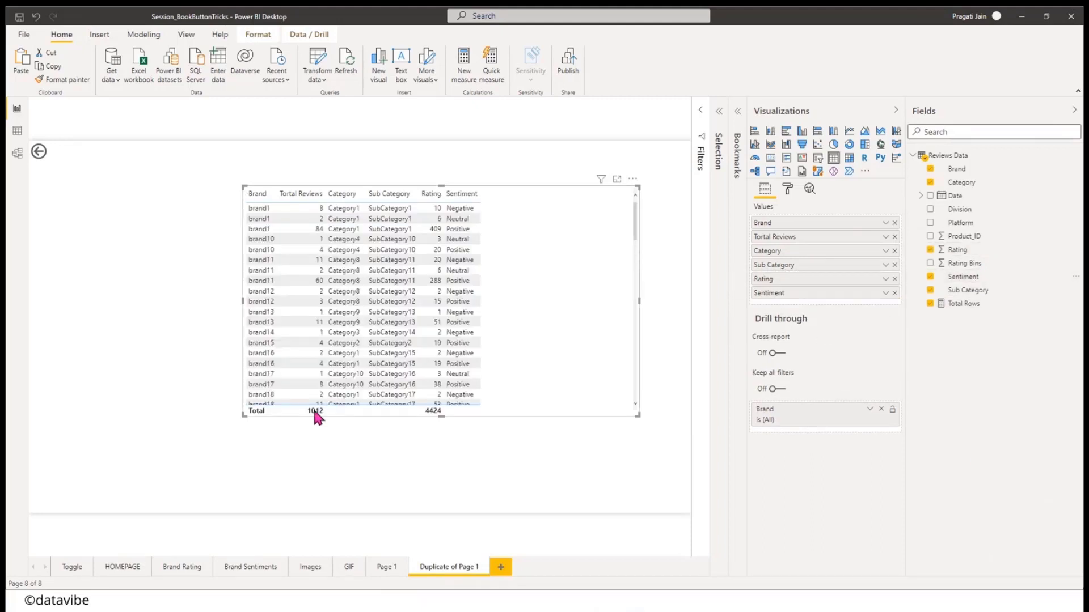
# - Add Date as the table's first column, shown as a plain date instead of a hierarchy, and narrow the table to fit its columns
pyautogui.moveTo(971, 197); pyautogui.dragTo(807, 224)
pyautogui.click(886, 224)
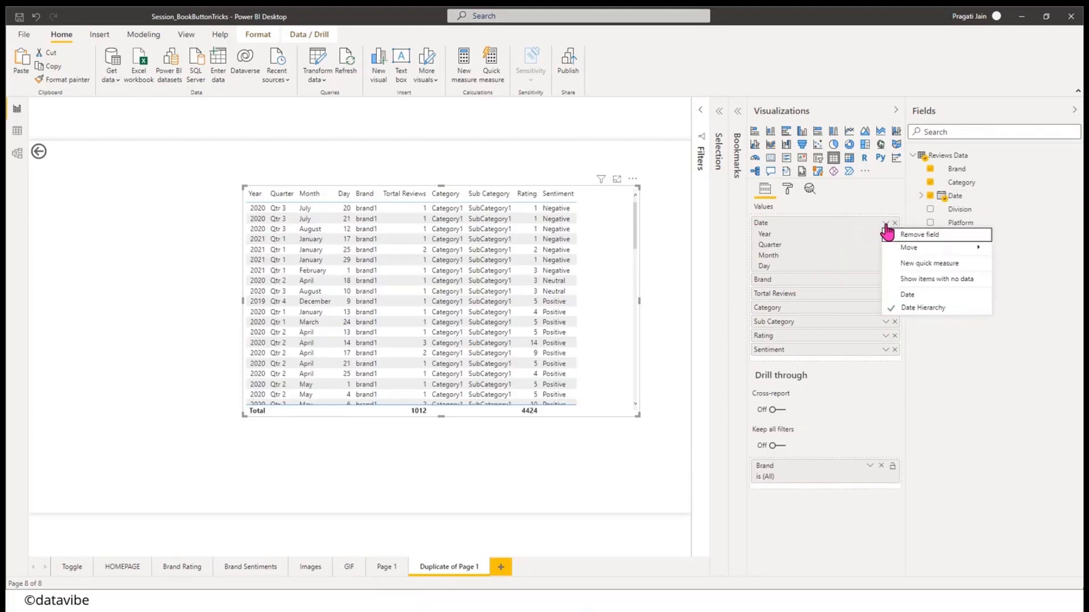
pyautogui.click(913, 300)
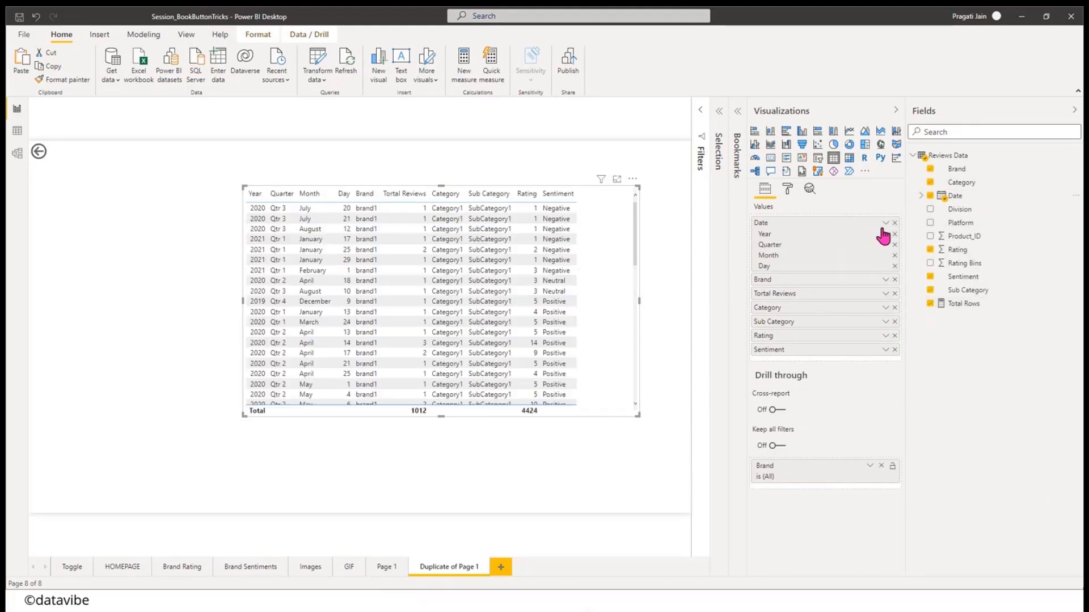
pyautogui.click(886, 223)
pyautogui.click(921, 296)
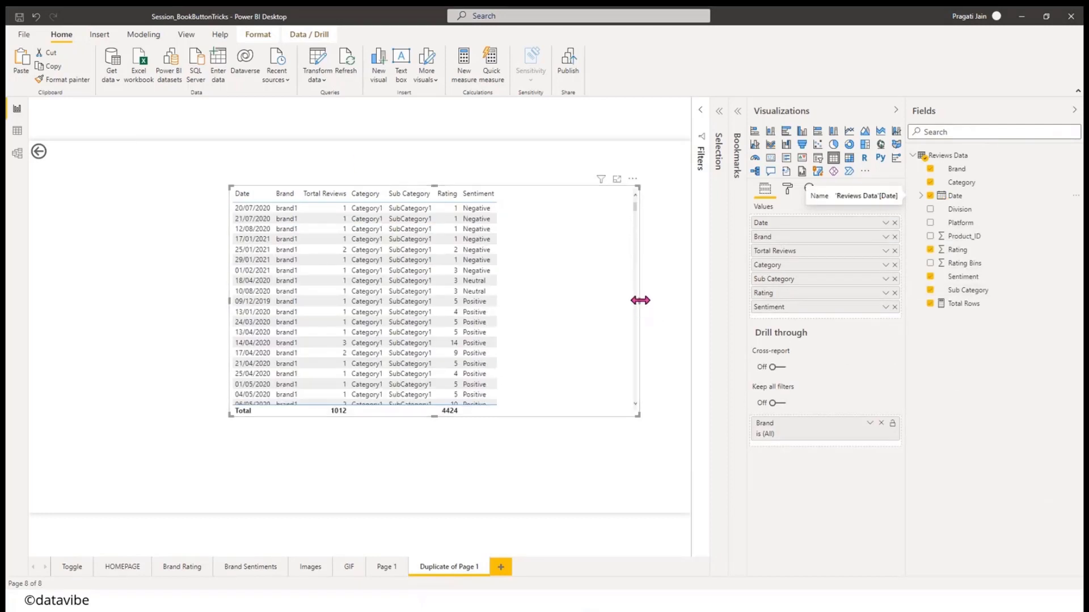
pyautogui.moveTo(639, 301); pyautogui.dragTo(520, 304)
pyautogui.click(572, 309)
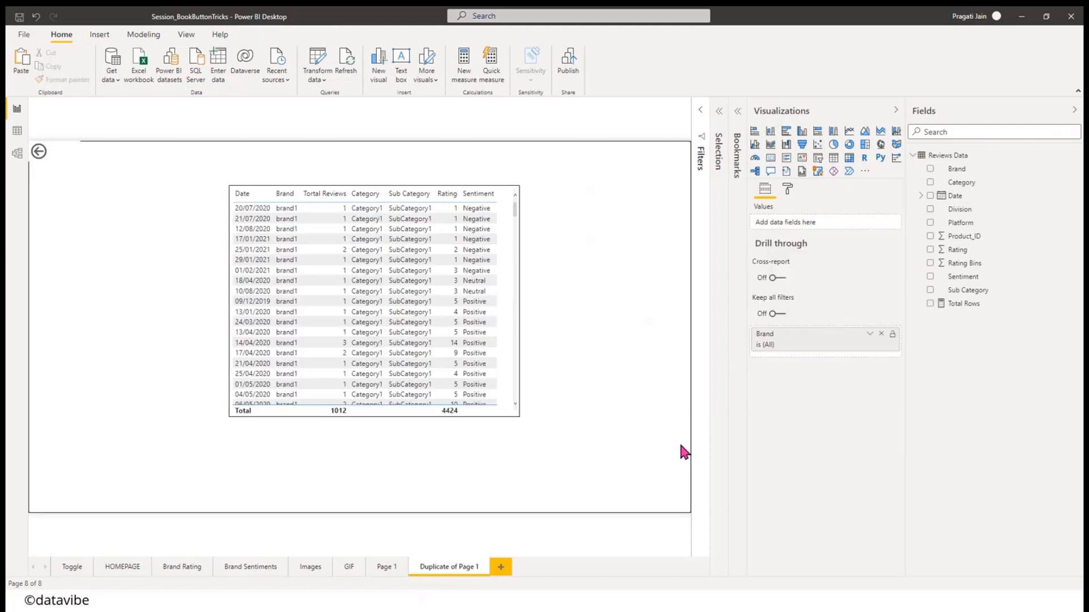
# - Check how the button on Page 1 reacts to selecting brand1 in the table, and clear the selection
pyautogui.click(385, 570)
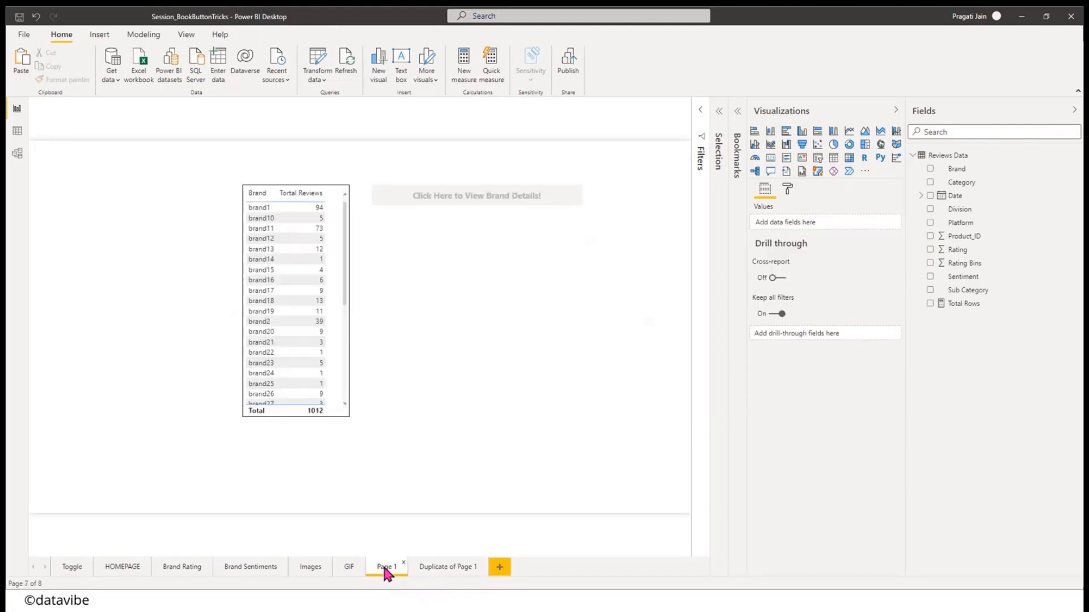
pyautogui.click(253, 210)
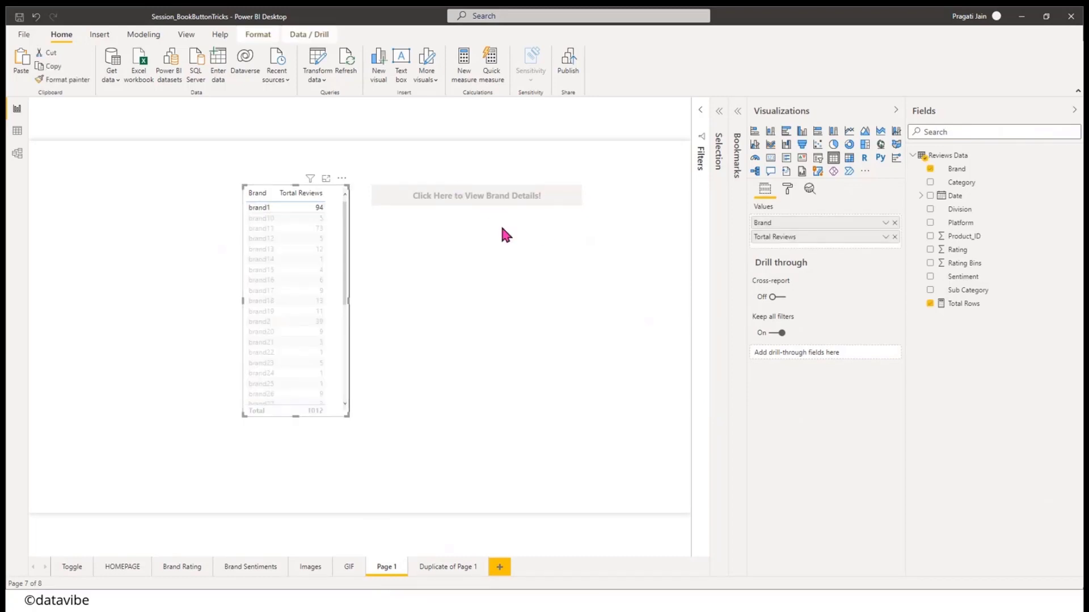
pyautogui.click(563, 378)
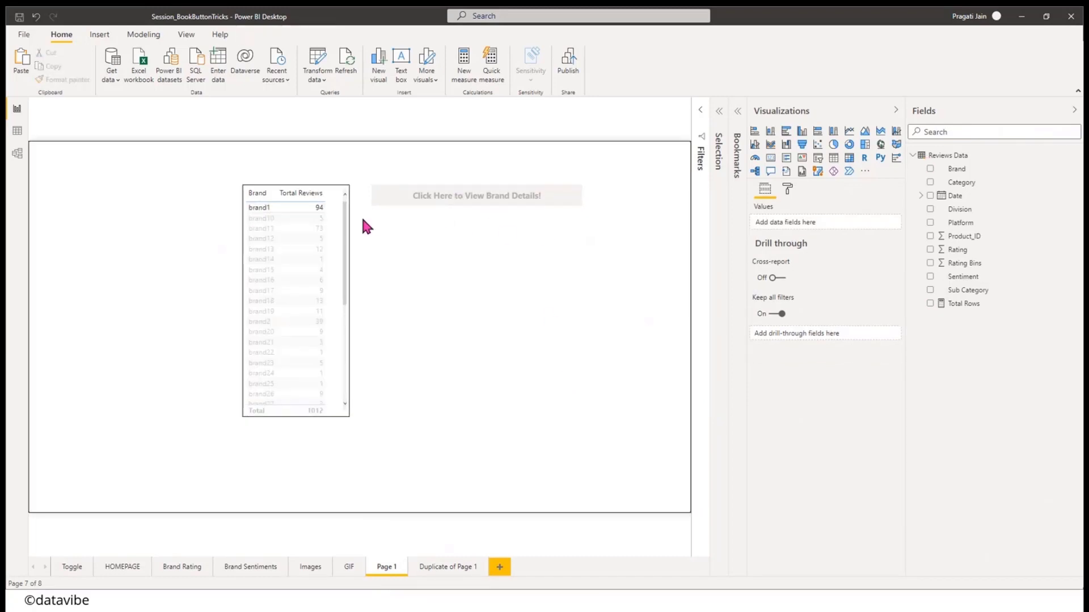
pyautogui.click(256, 209)
pyautogui.click(523, 310)
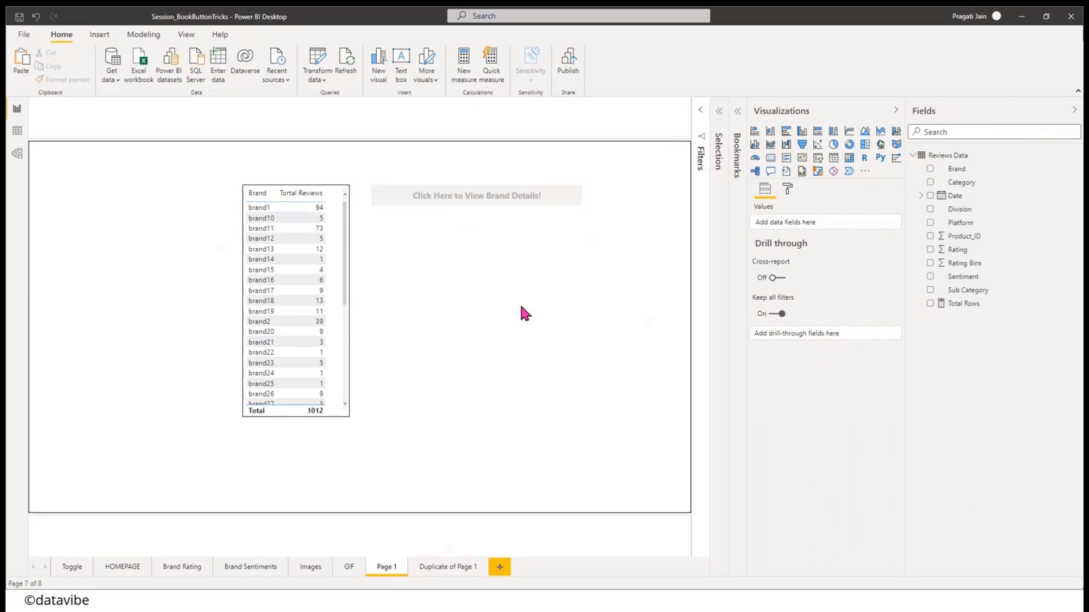
# - Show the Page 1 button's action settings and widen the formatting area
pyautogui.click(482, 199)
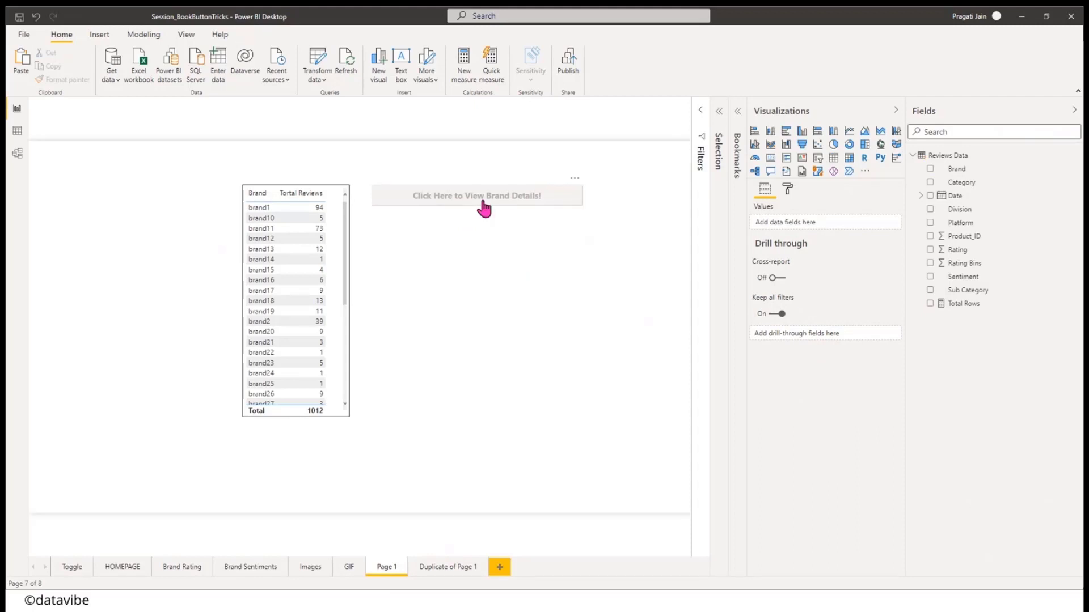
pyautogui.click(1077, 109)
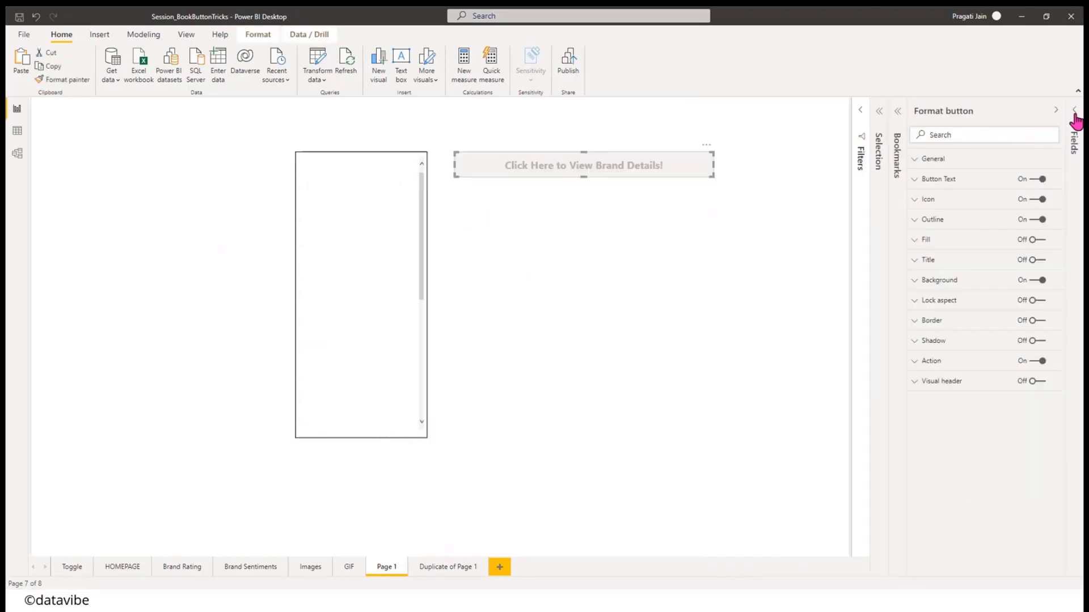
pyautogui.click(916, 362)
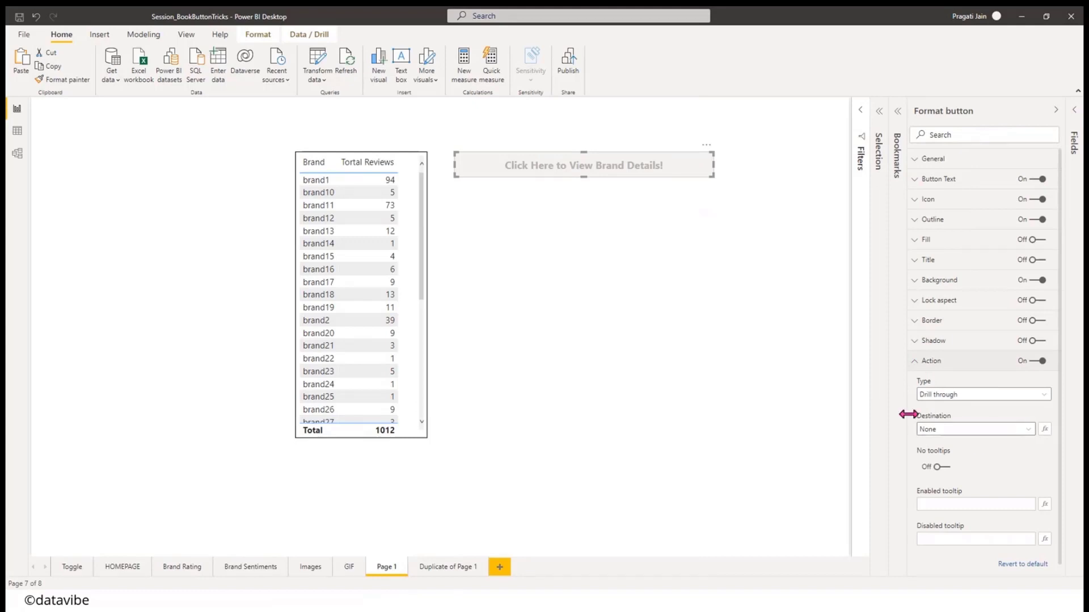
pyautogui.moveTo(907, 414); pyautogui.dragTo(875, 414)
# - Rename the duplicate page as "Brand Details"
pyautogui.click(423, 568)
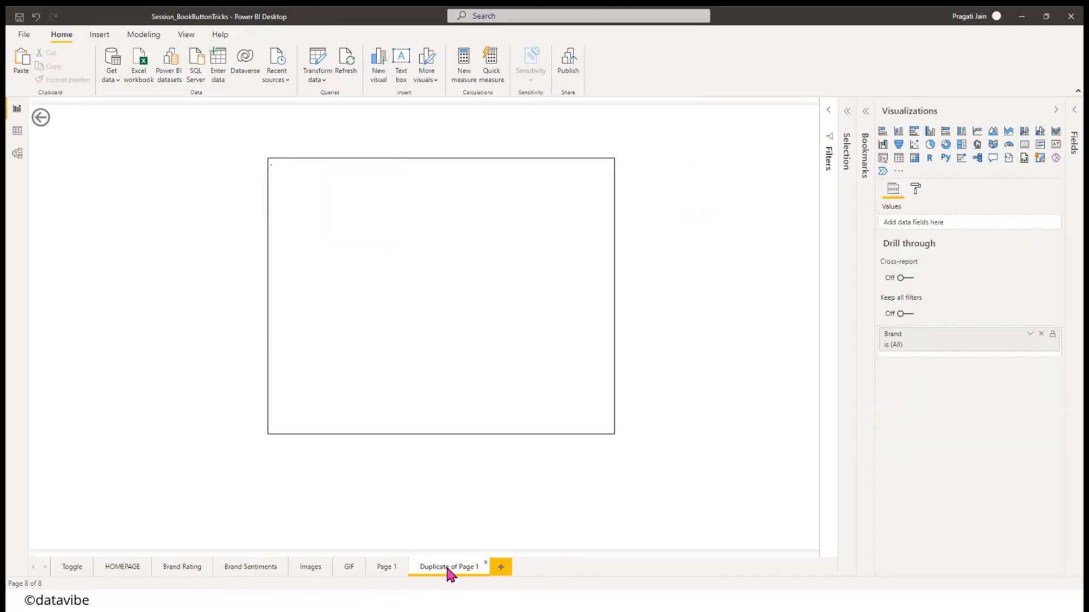
pyautogui.rightClick(445, 565)
pyautogui.click(477, 533)
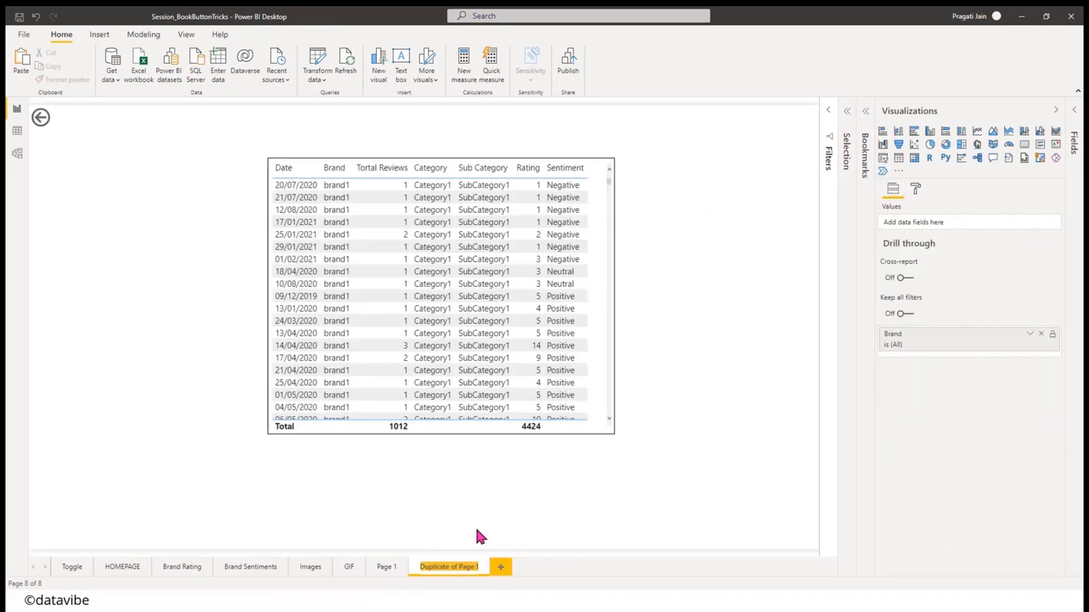
pyautogui.write('Brand Details')
pyautogui.press('Return')
# - Rename Page 1 as "Brand Summary"
pyautogui.click(383, 569)
pyautogui.rightClick(383, 570)
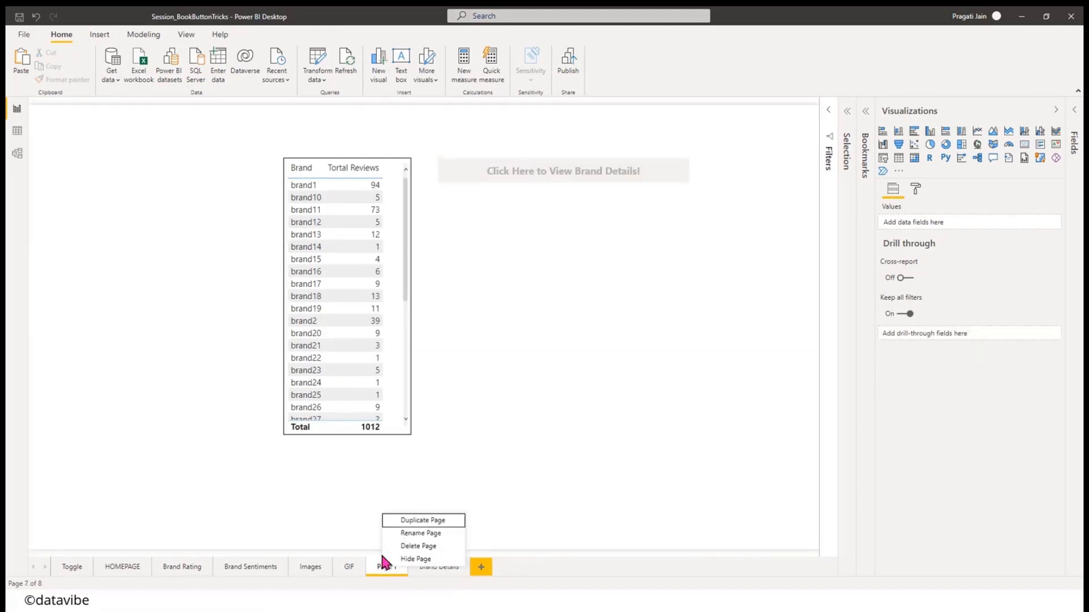
pyautogui.click(396, 530)
pyautogui.write('Brand Summary')
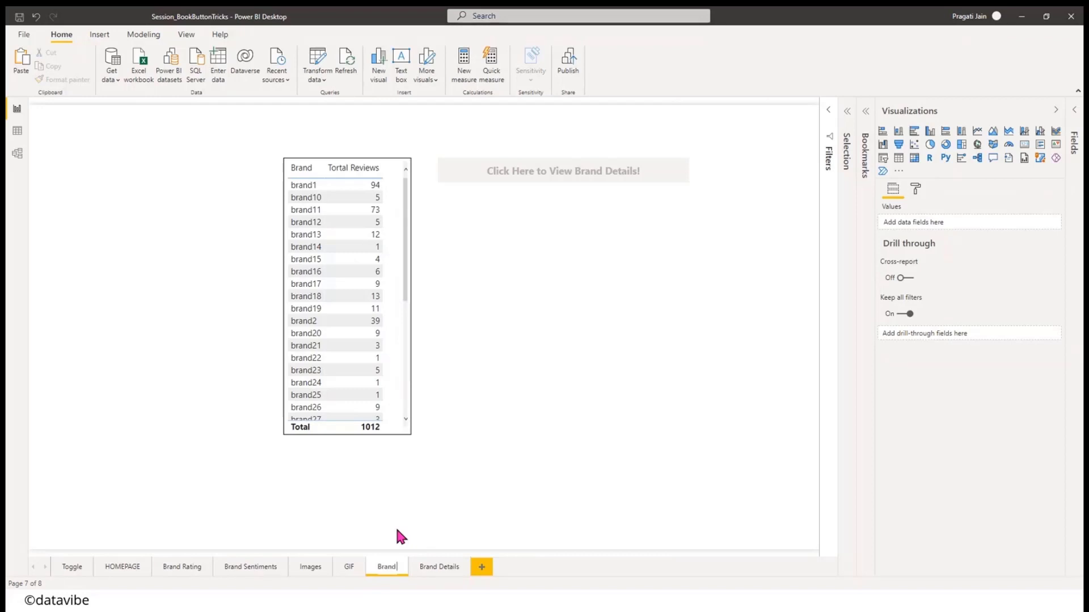
pyautogui.press('Return')
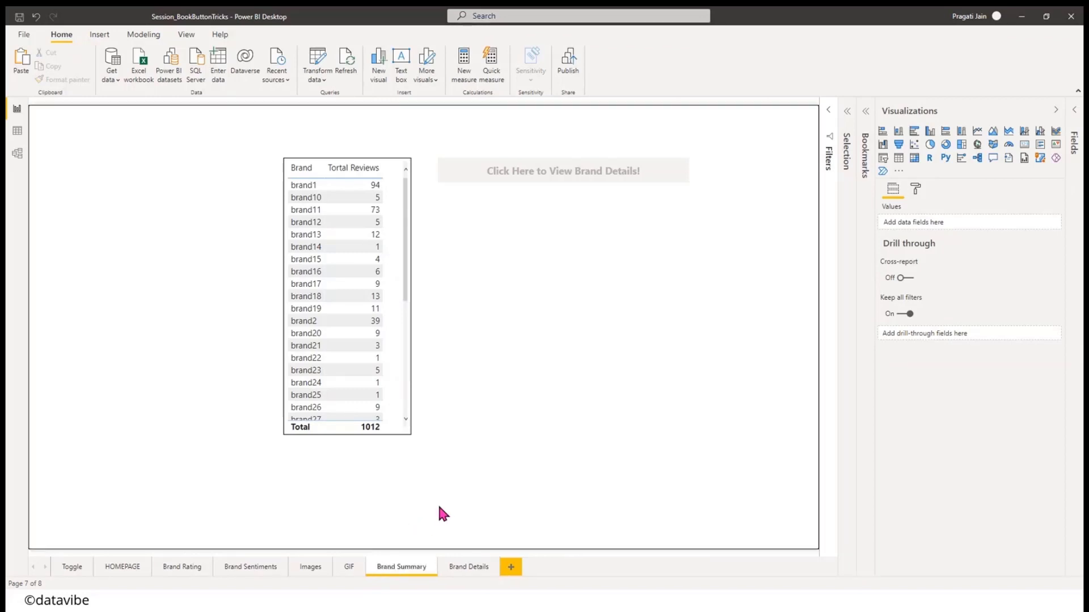
# - Set the drill-through destination of the Brand Summary button to Brand Details, leaving No tooltips off
pyautogui.click(640, 180)
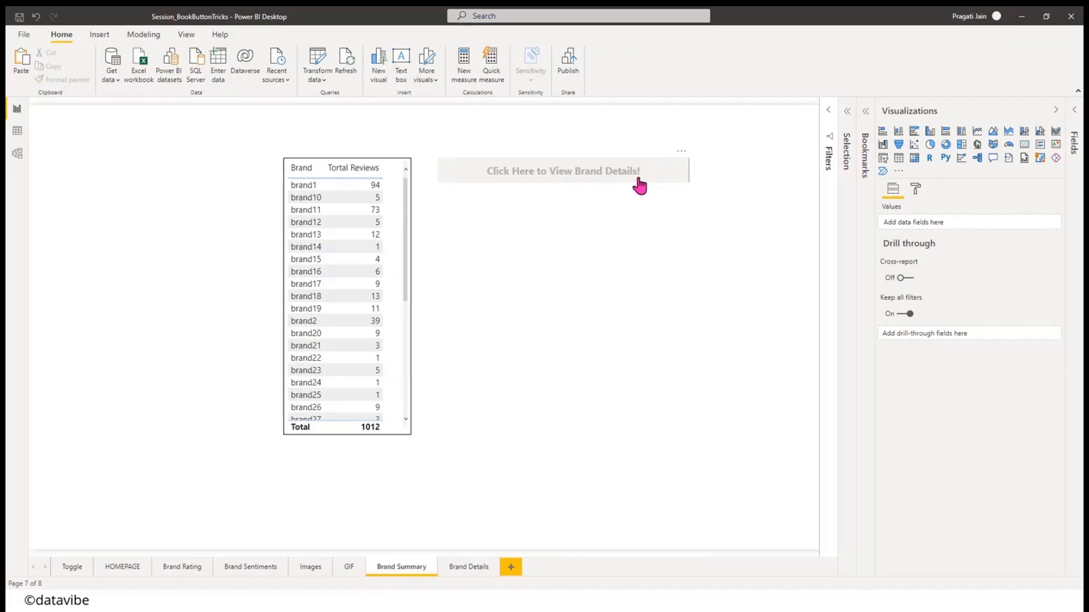
pyautogui.click(908, 363)
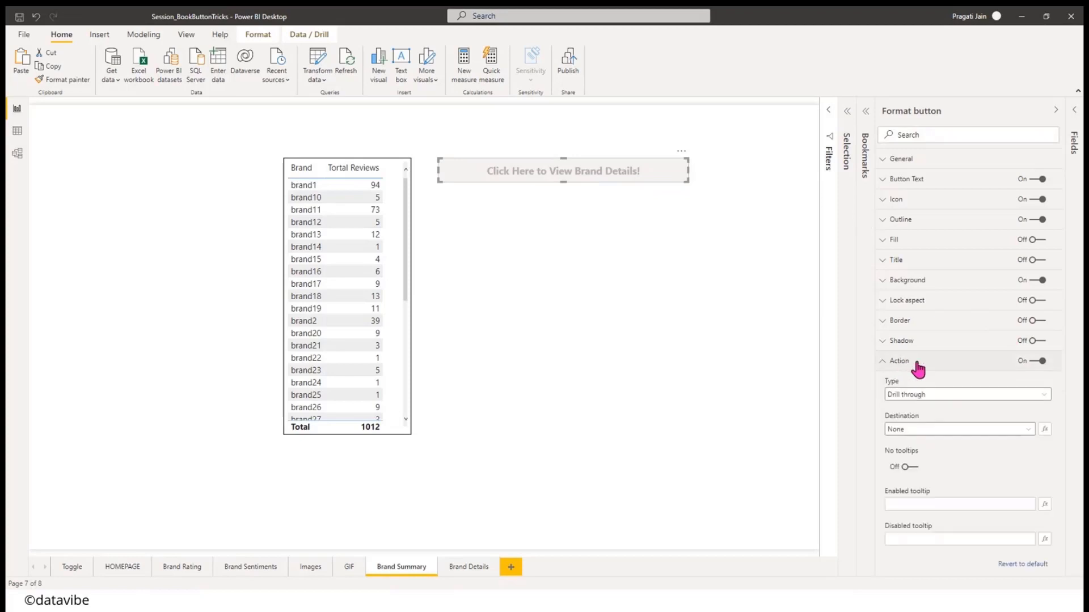
pyautogui.click(1043, 395)
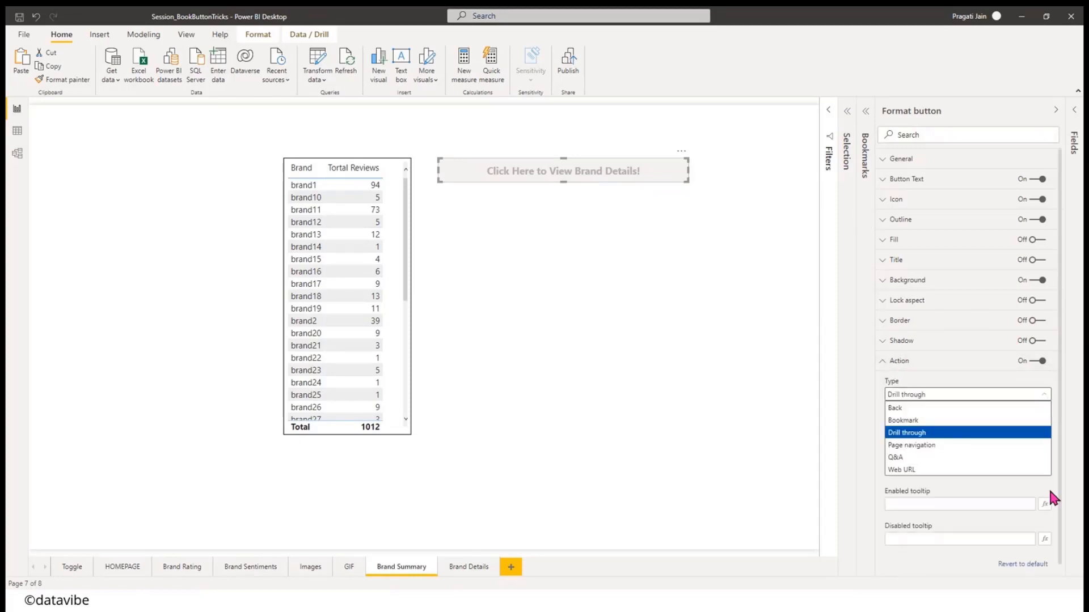
pyautogui.click(1049, 488)
pyautogui.click(1027, 432)
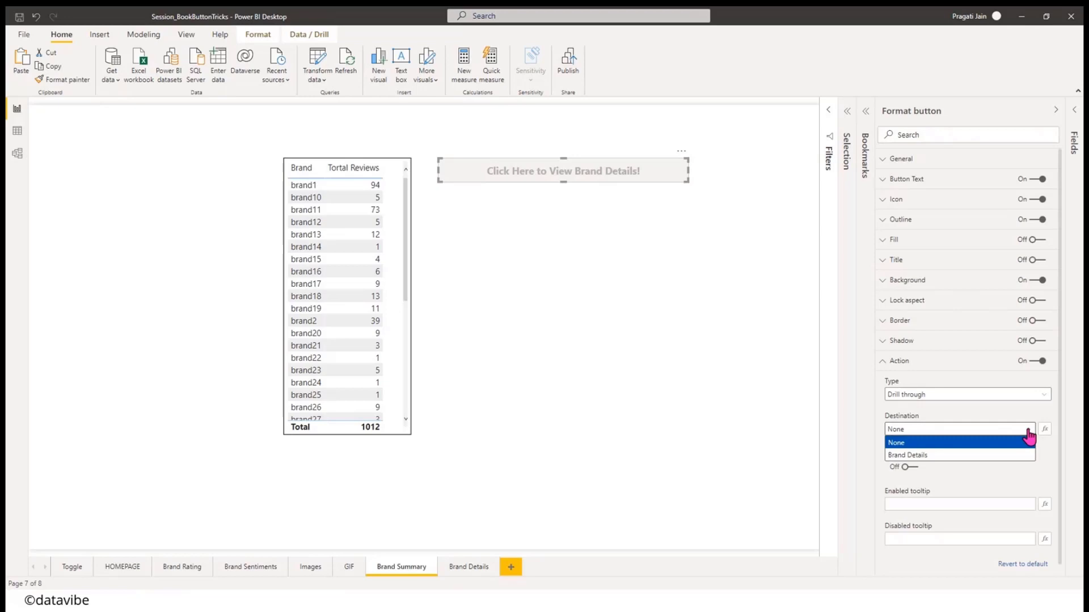
pyautogui.click(957, 457)
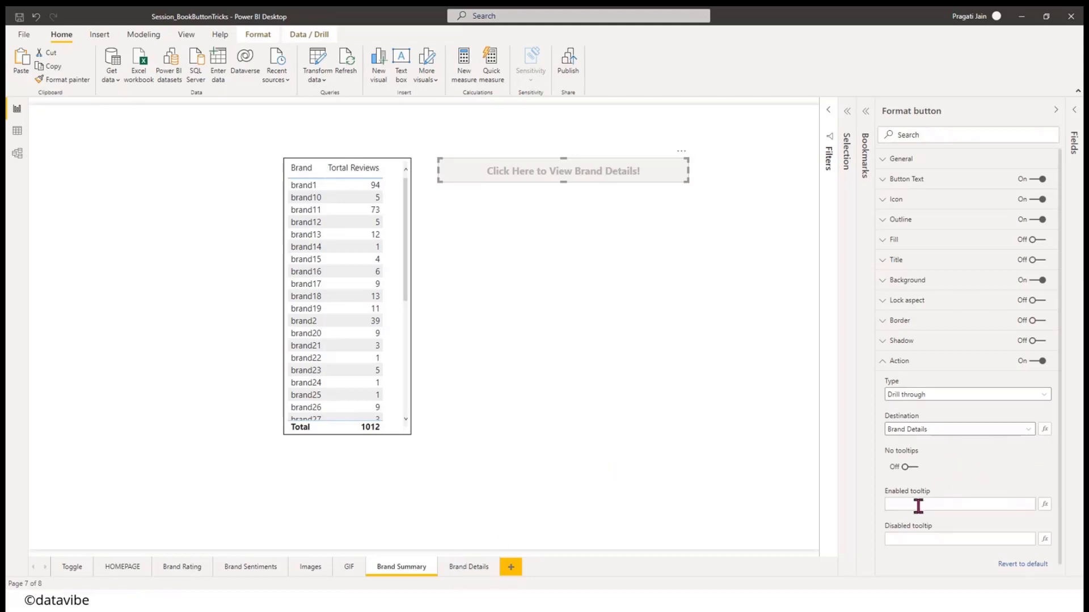
pyautogui.click(911, 467)
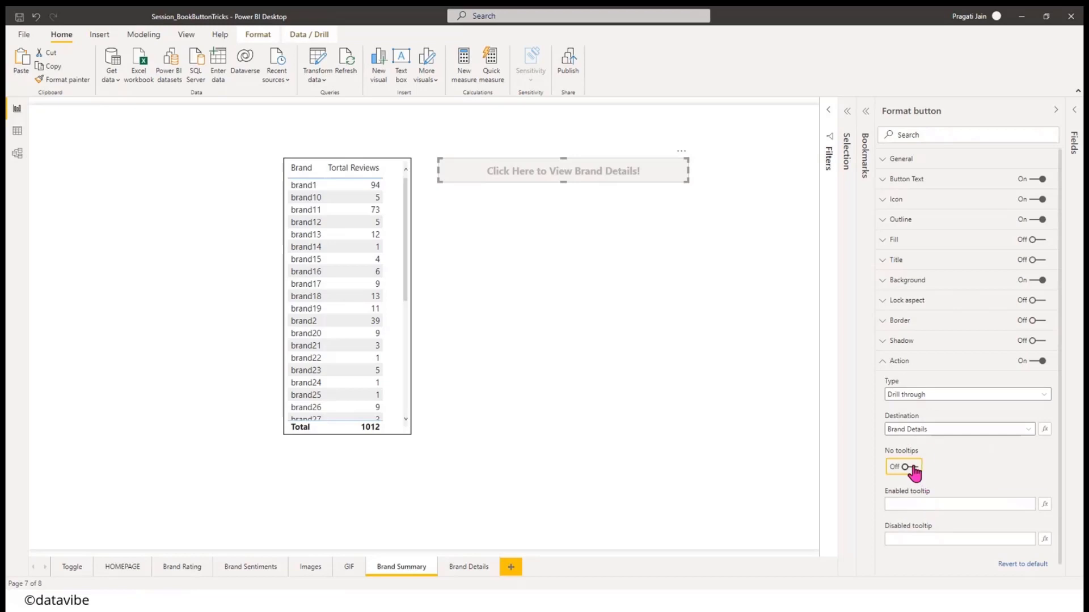
# - Select brand1 in the Brand Summary table, drill through with the button and look through its rows on Brand Details
pyautogui.click(883, 362)
pyautogui.click(1056, 109)
pyautogui.click(666, 330)
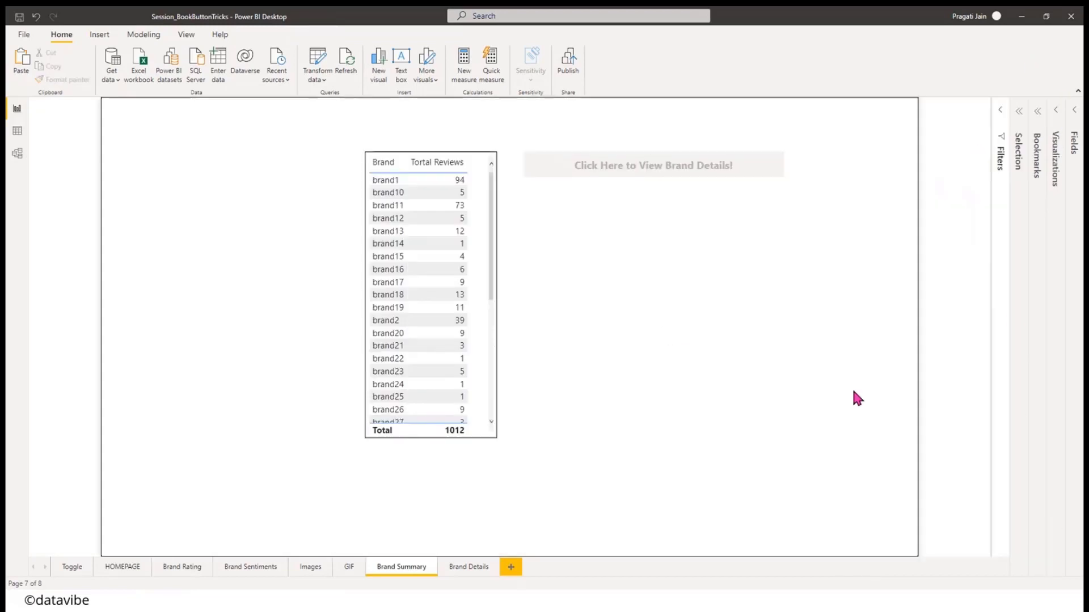
pyautogui.click(381, 181)
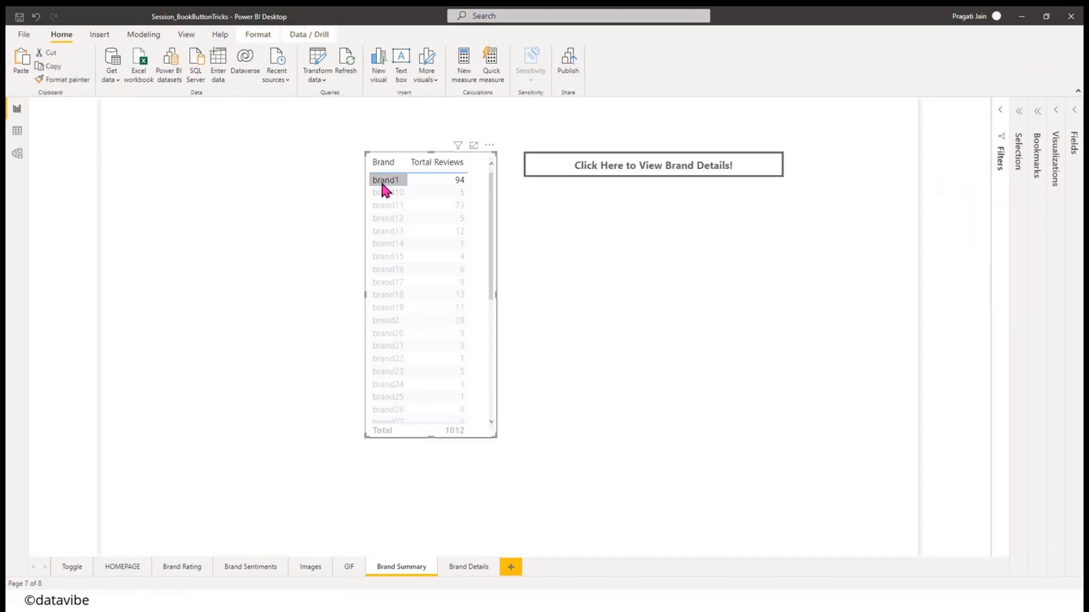
pyautogui.keyDown('ctrl'); pyautogui.click(679, 170); pyautogui.keyUp('ctrl')
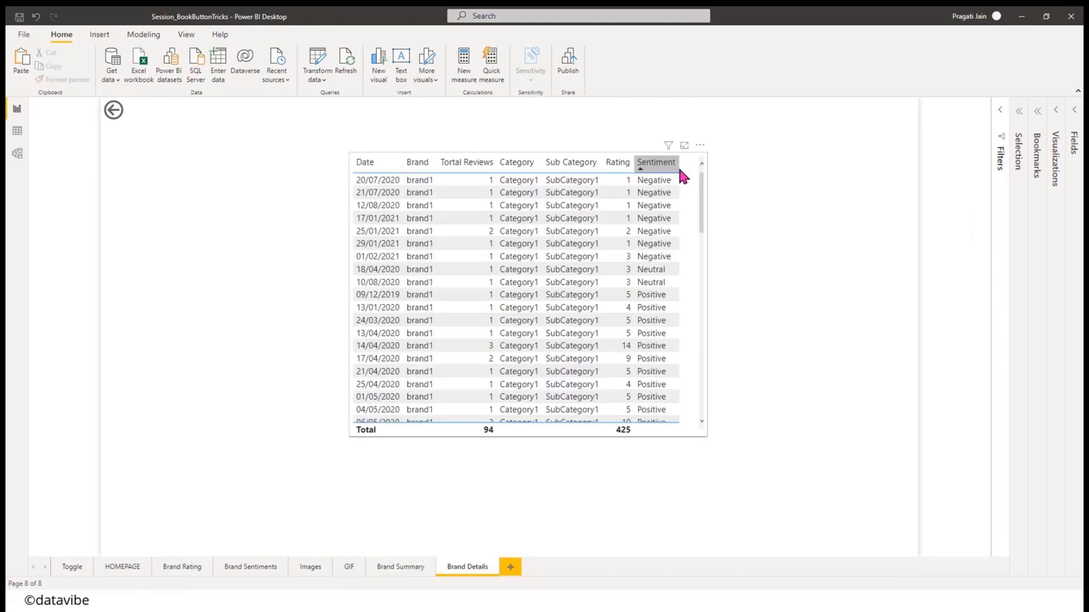
pyautogui.scroll(-10, 443, 297)
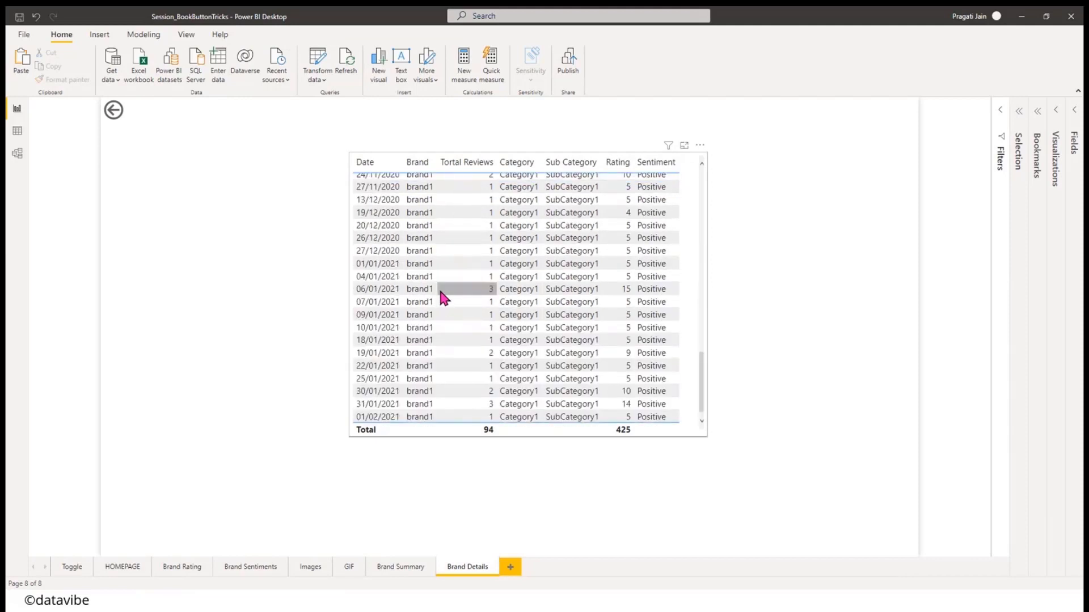
pyautogui.scroll(10, 443, 297)
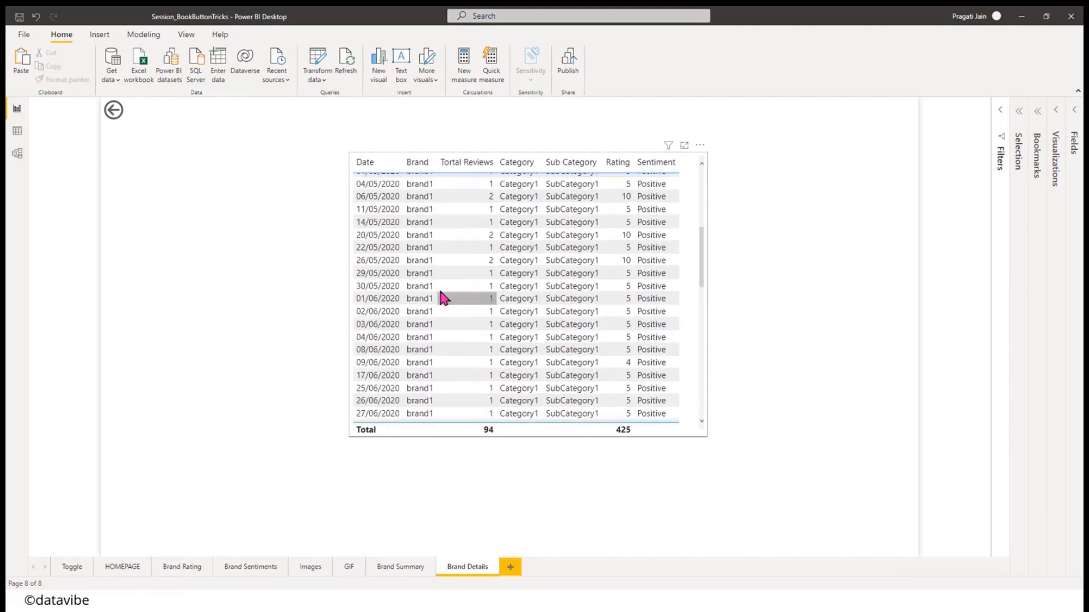
# - Add a card showing the Brand field to the left of the Brand Details table
pyautogui.click(1051, 119)
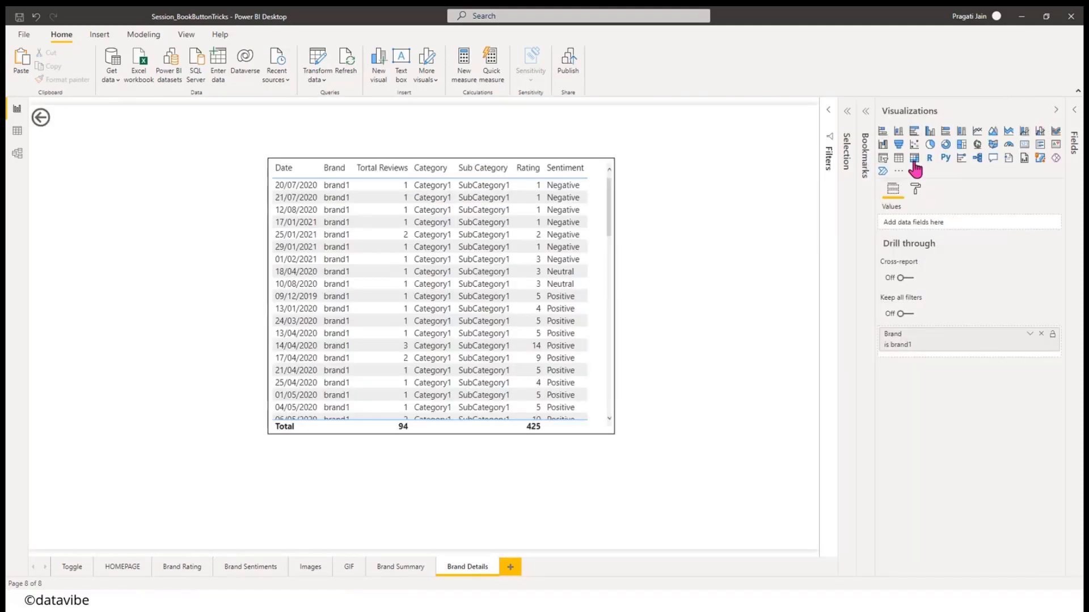
pyautogui.click(1025, 147)
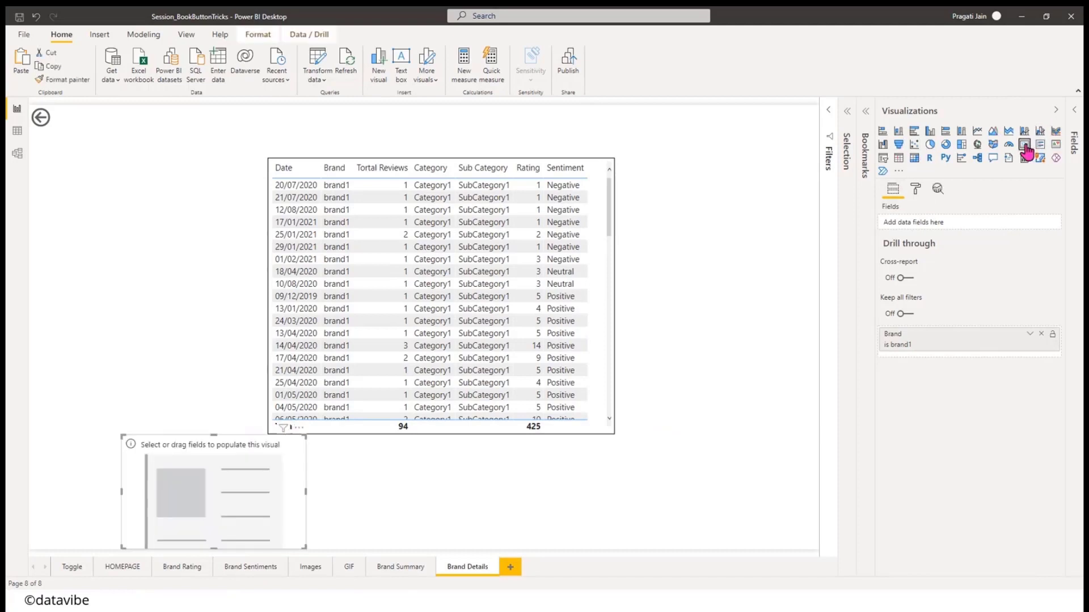
pyautogui.moveTo(182, 450); pyautogui.dragTo(127, 169)
pyautogui.click(1073, 112)
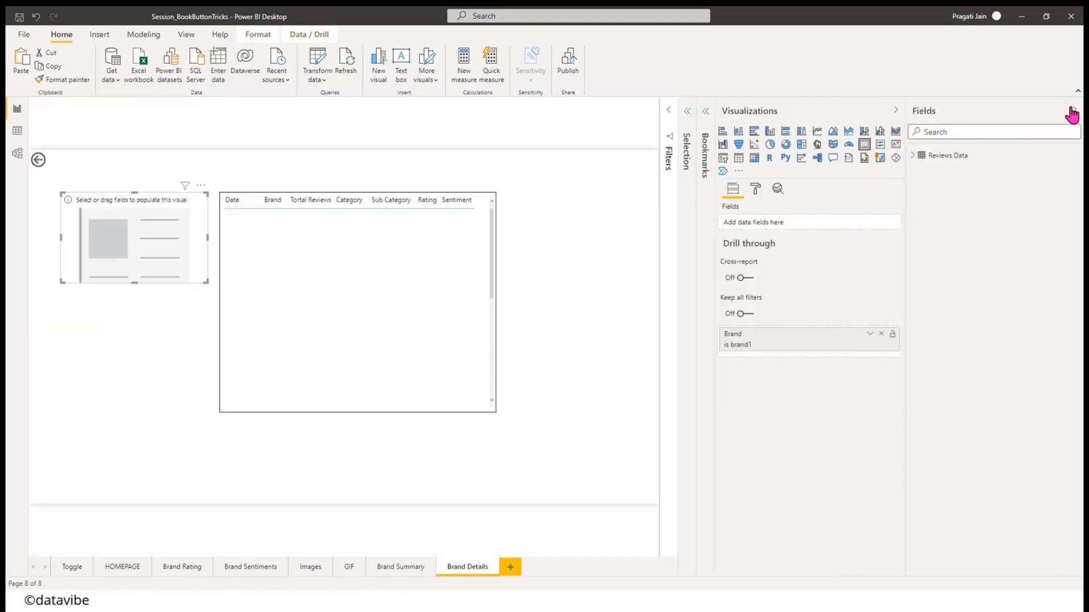
pyautogui.click(912, 156)
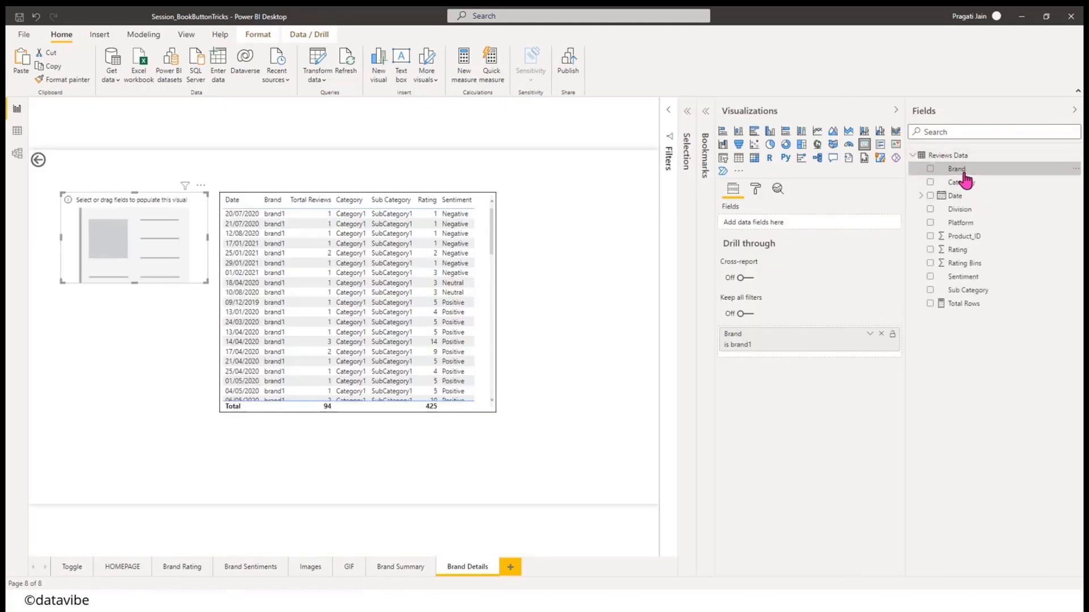
pyautogui.moveTo(964, 177); pyautogui.dragTo(806, 222)
pyautogui.click(1073, 110)
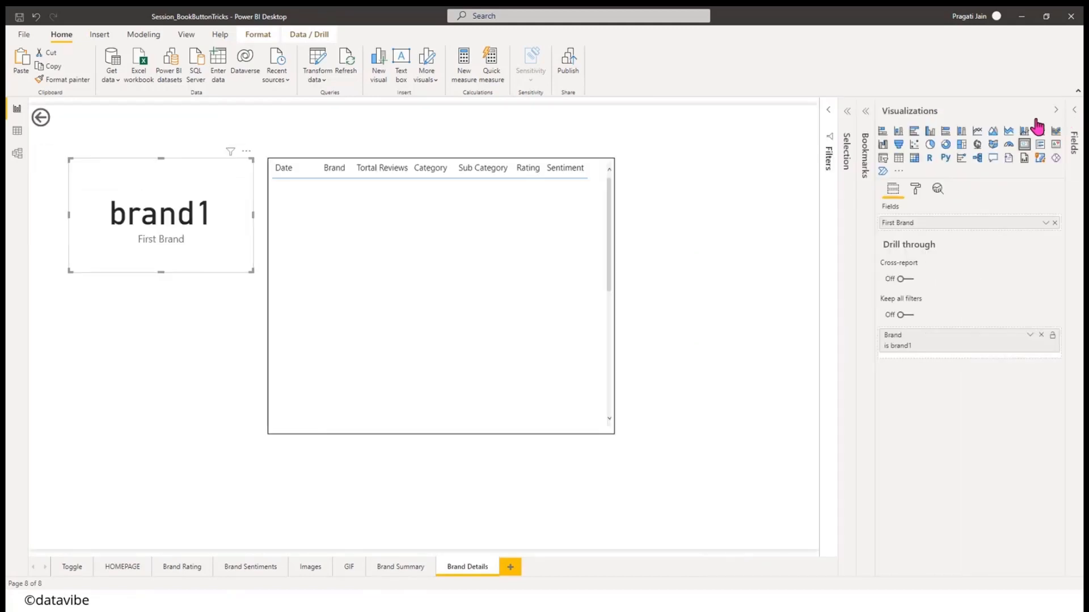
pyautogui.click(1056, 110)
pyautogui.click(245, 394)
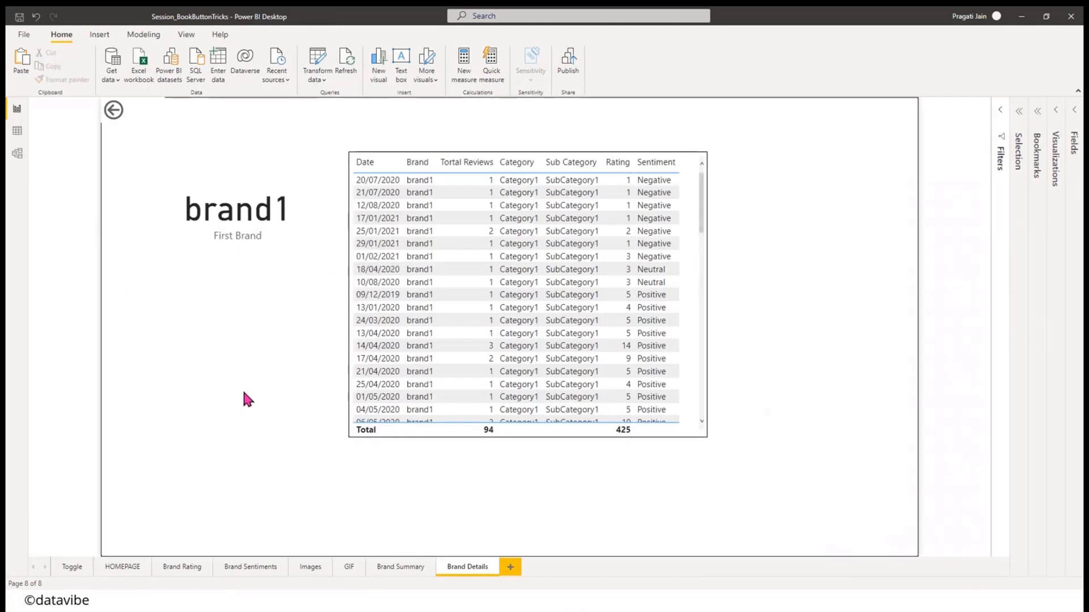
# - Move the back button on Brand Details slightly inward from the page corner
pyautogui.click(115, 114)
pyautogui.moveTo(138, 117); pyautogui.dragTo(146, 123)
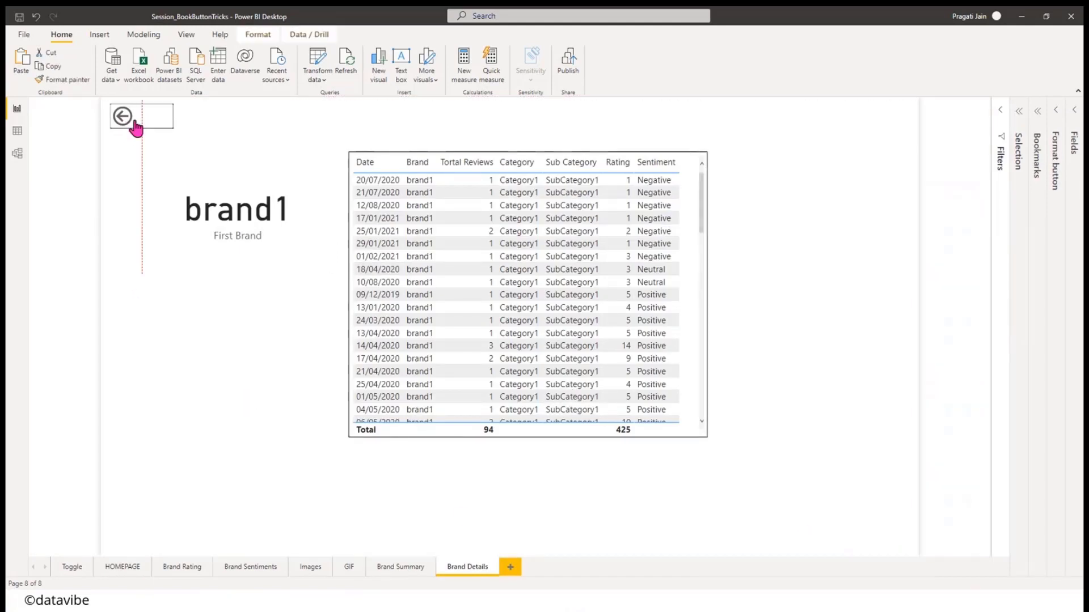
pyautogui.click(219, 143)
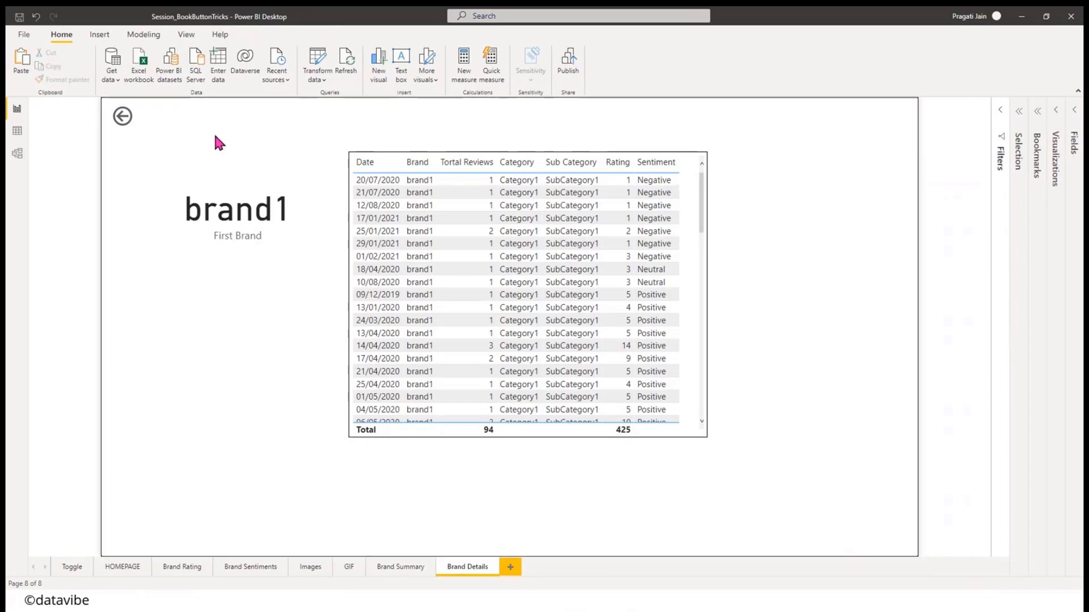
# - Go back to Brand Summary, test the drill-through for brand11 and return with the back button
pyautogui.keyDown('ctrl'); pyautogui.click(121, 128); pyautogui.keyUp('ctrl')
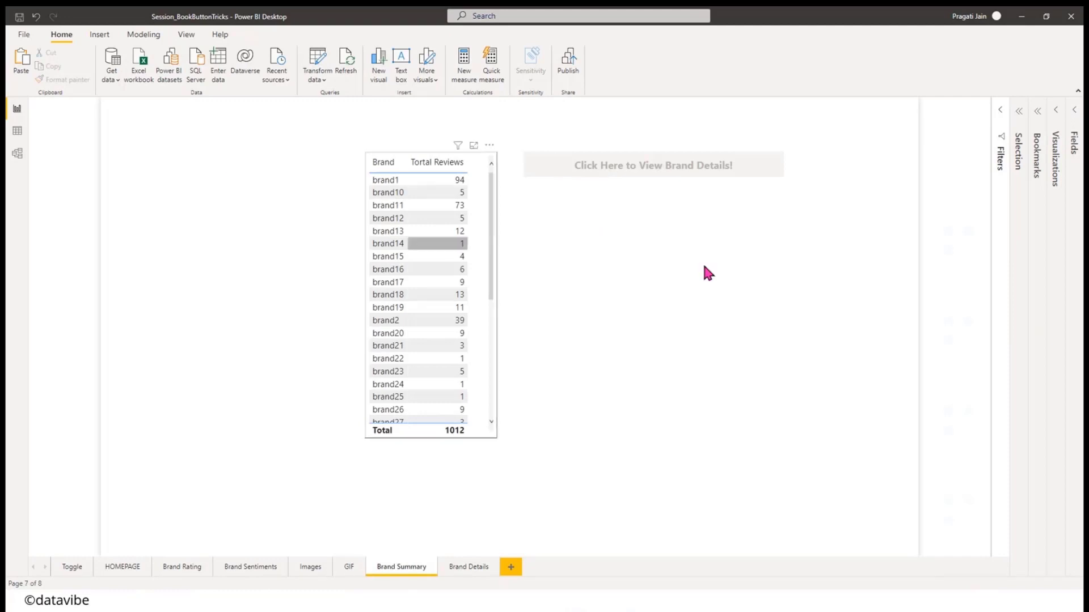
pyautogui.click(385, 206)
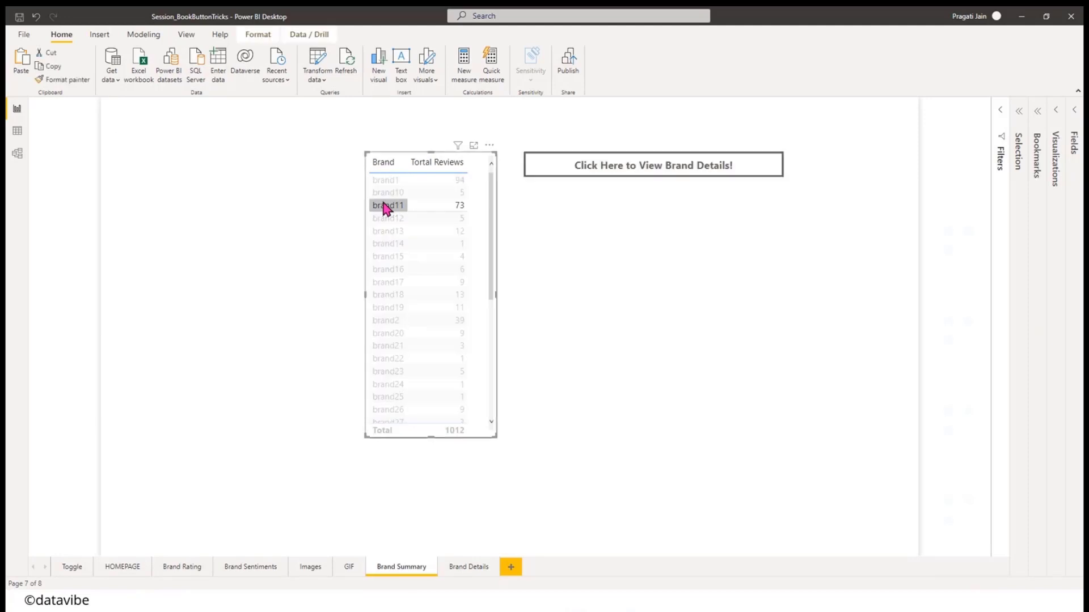
pyautogui.keyDown('ctrl'); pyautogui.click(705, 180); pyautogui.keyUp('ctrl')
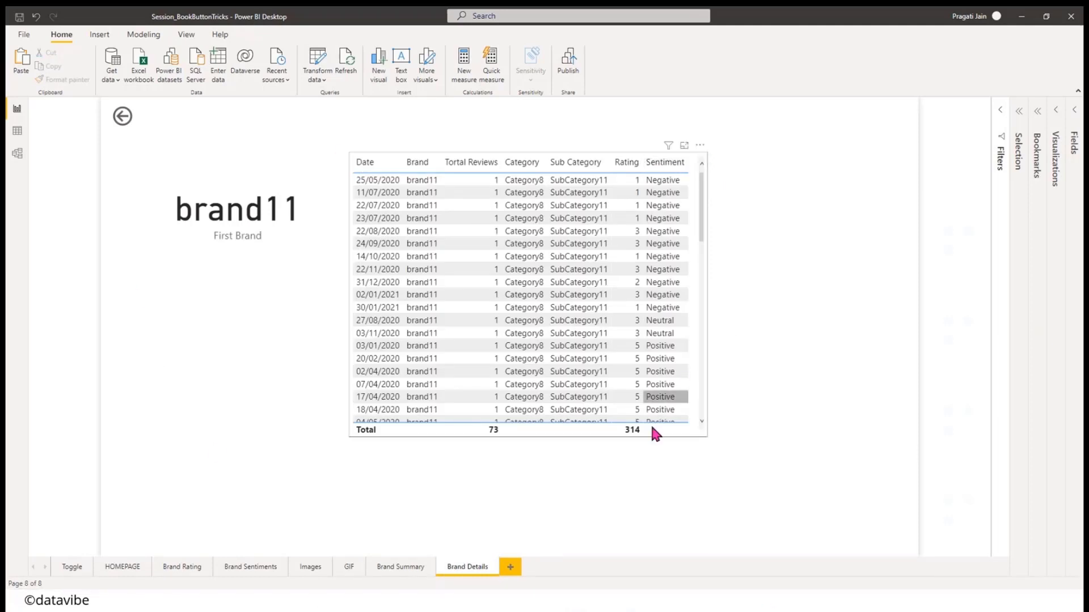
pyautogui.keyDown('ctrl'); pyautogui.click(123, 118); pyautogui.keyUp('ctrl')
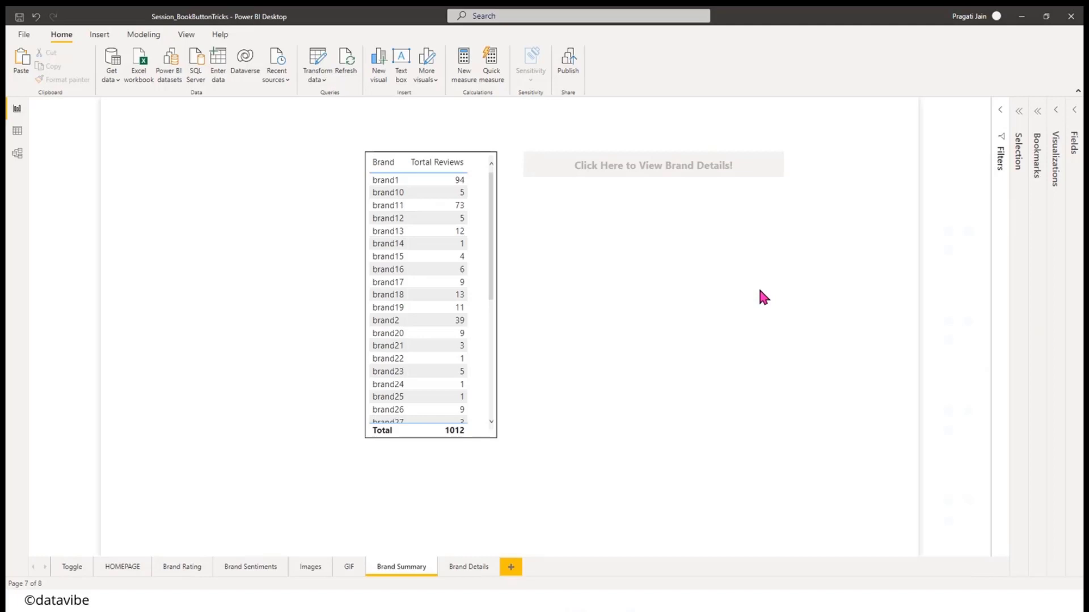
# - Check the session's agenda slide and return to the Power BI report on the Toggle page
pyautogui.hotkey('alt', 'Tab')
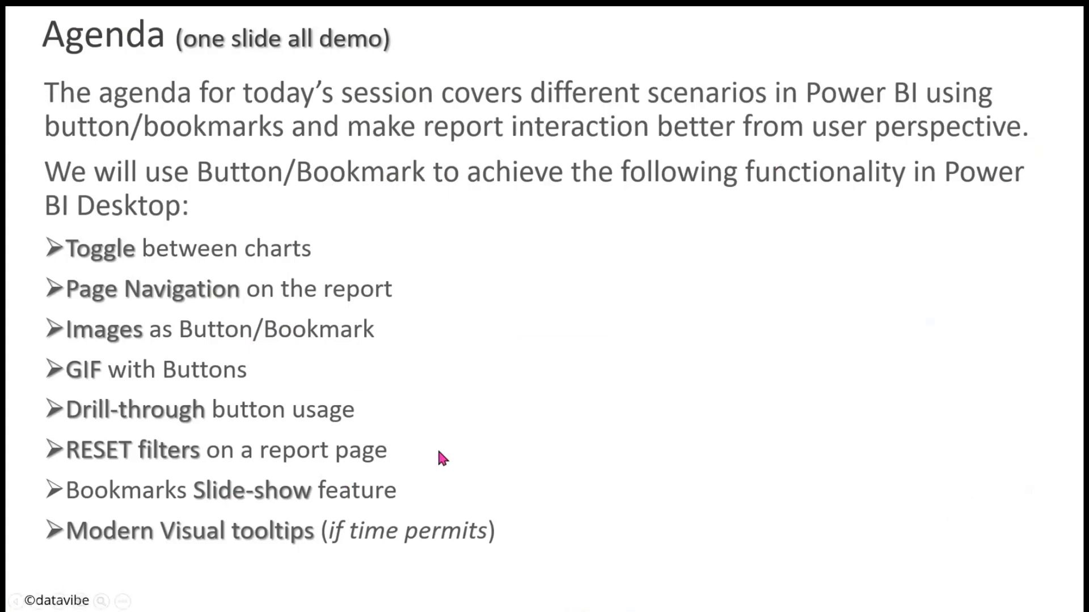
pyautogui.hotkey('alt', 'Tab')
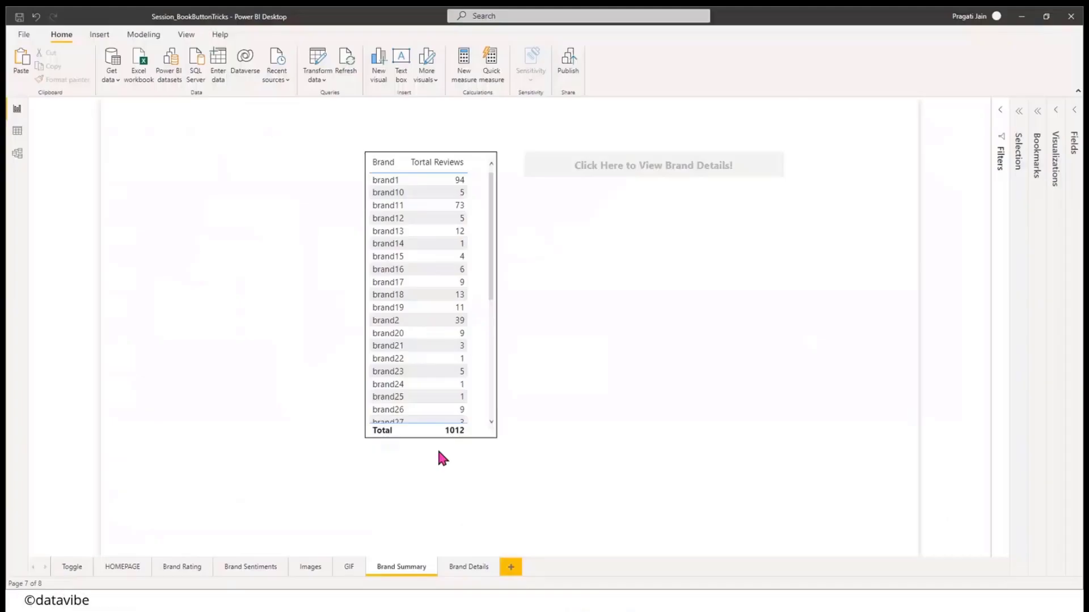
pyautogui.click(82, 567)
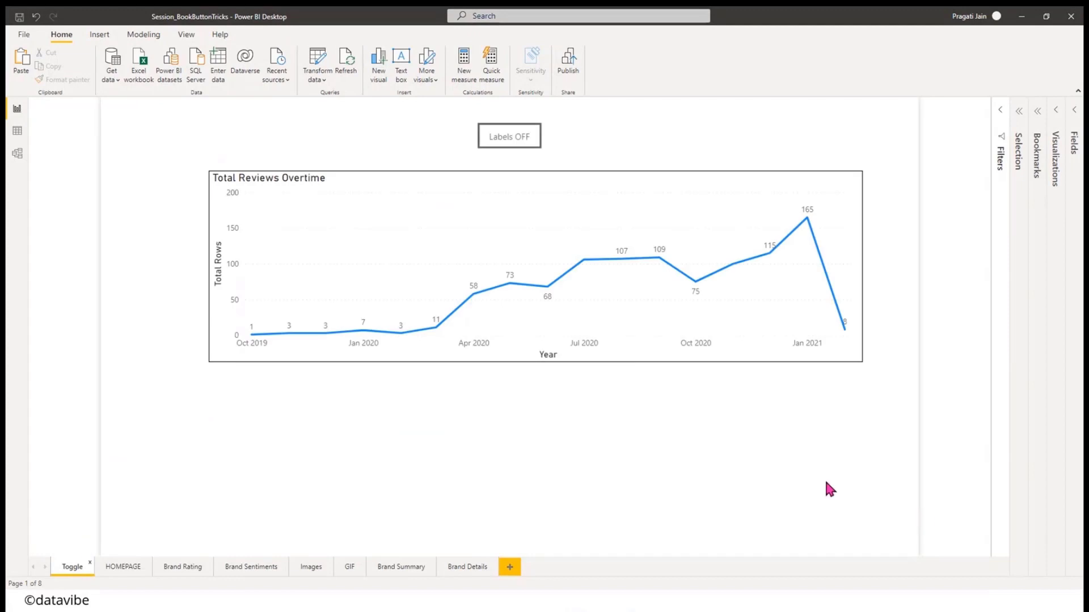
# - Start the bookmark slideshow from the Toggle page and advance from Labels Off to Labels ON
pyautogui.click(1038, 113)
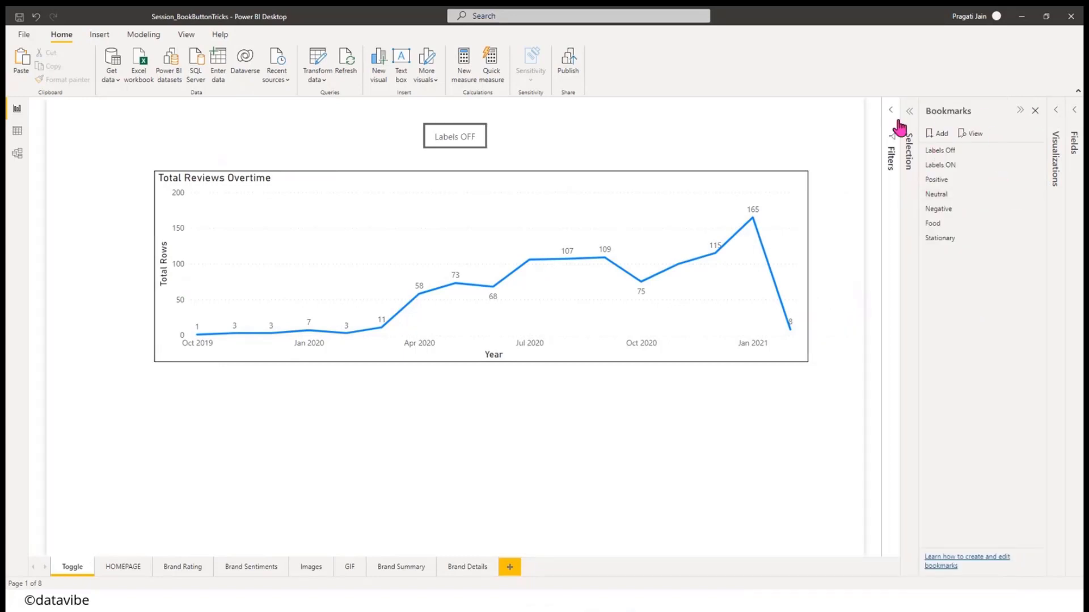
pyautogui.click(975, 134)
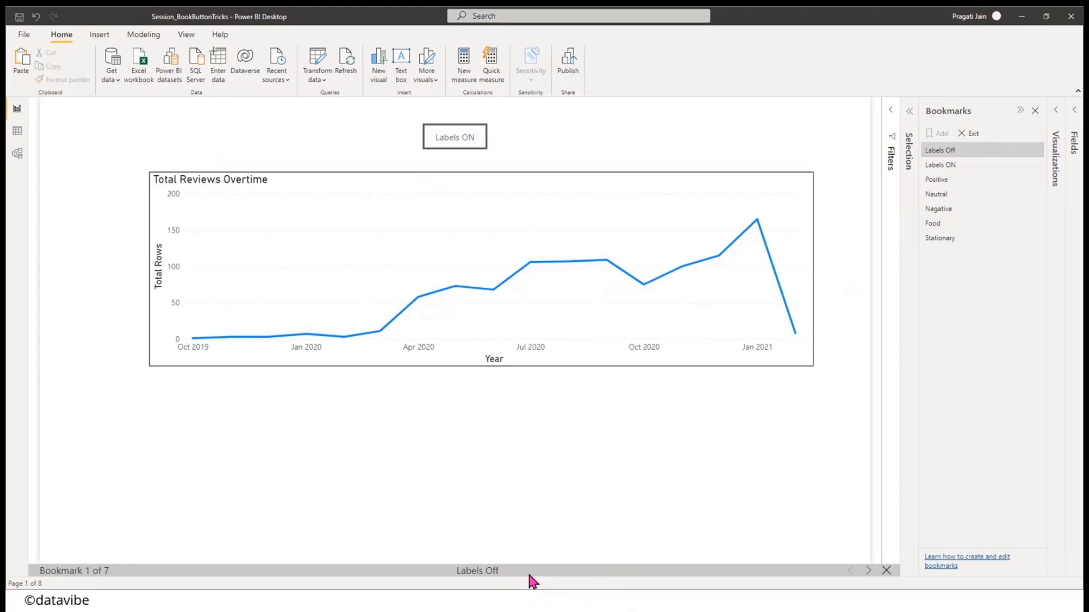
pyautogui.click(1033, 112)
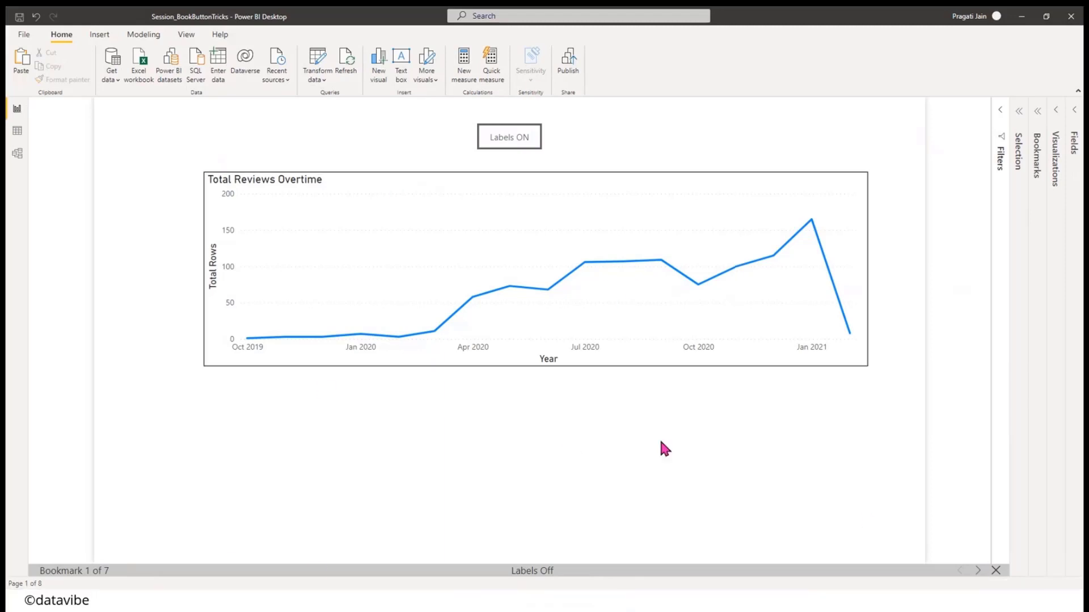
pyautogui.click(977, 571)
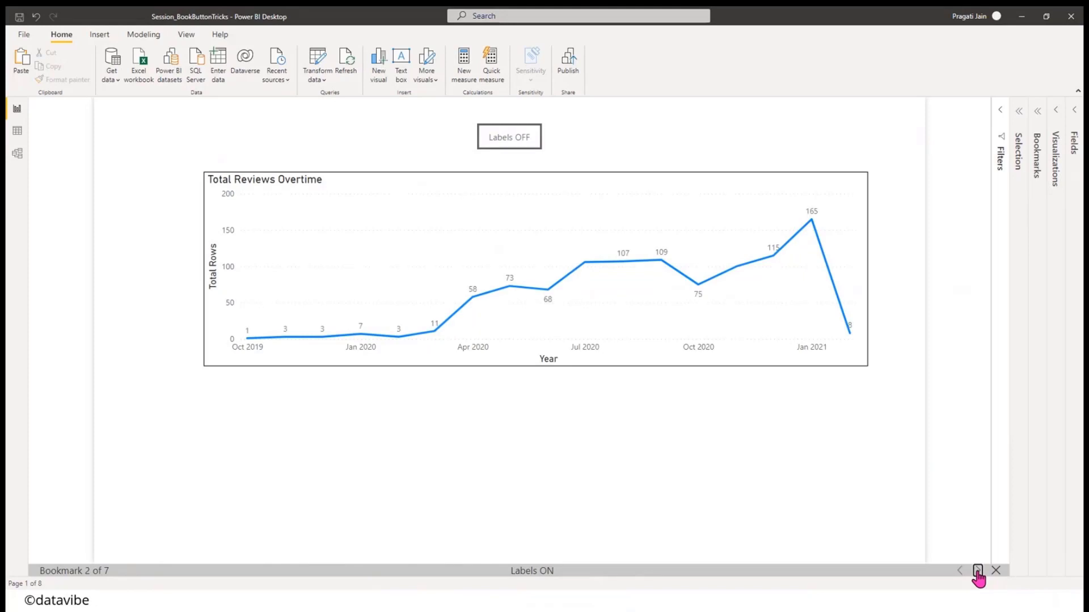
pyautogui.click(1037, 112)
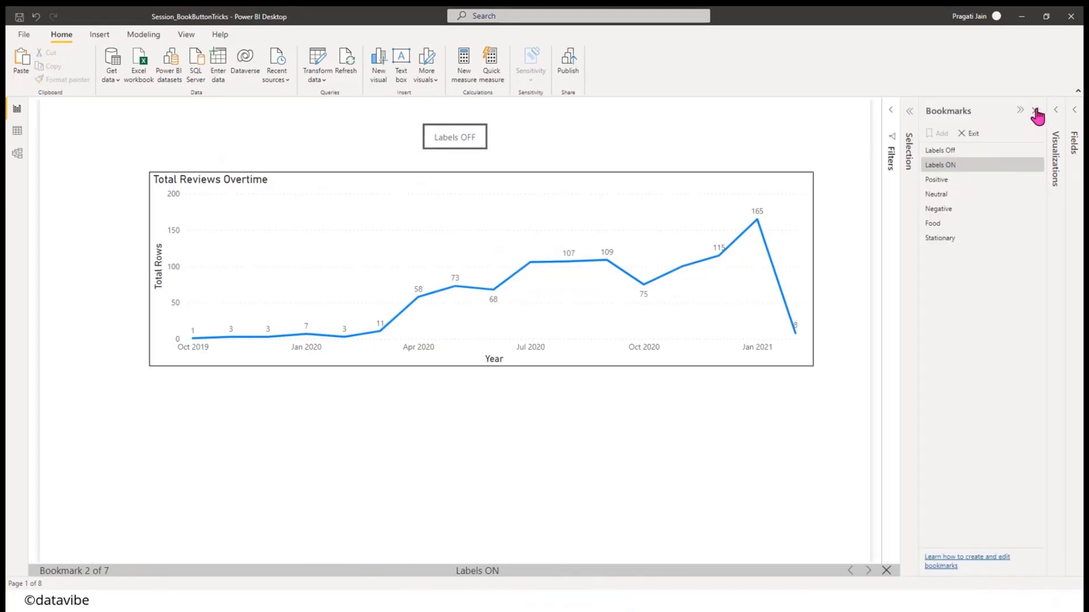
# - Restart the slideshow at the Labels Off bookmark and step through every bookmark up to Stationary
pyautogui.click(949, 152)
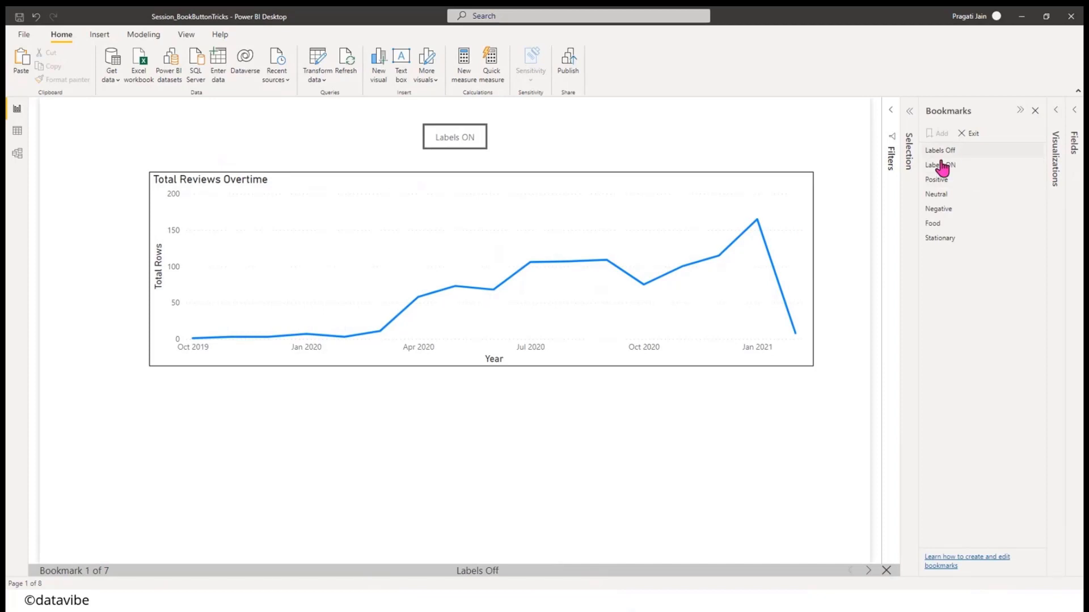
pyautogui.click(869, 571)
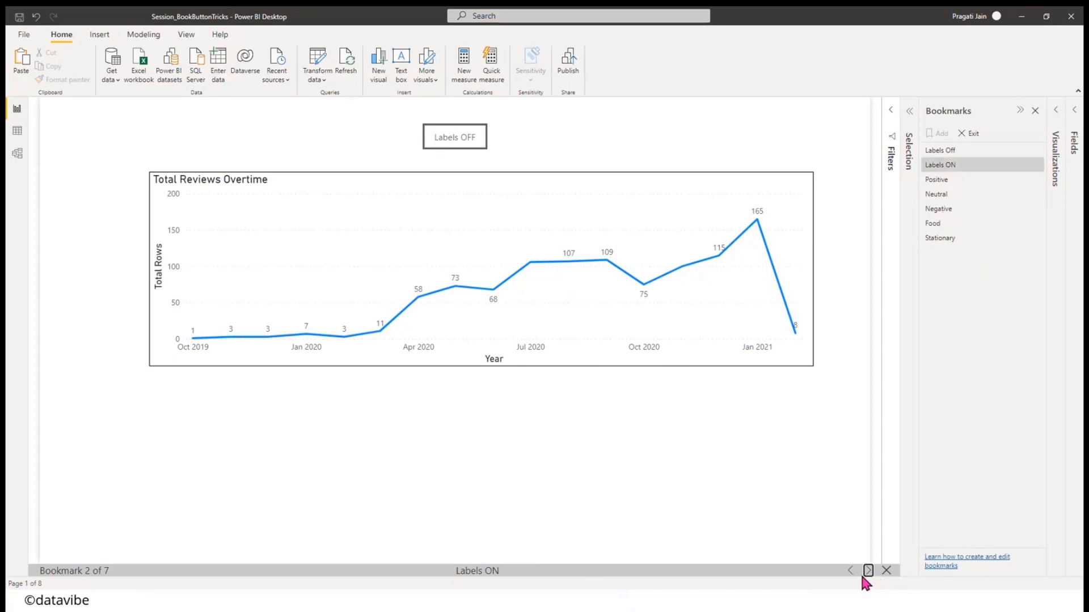
pyautogui.click(869, 571)
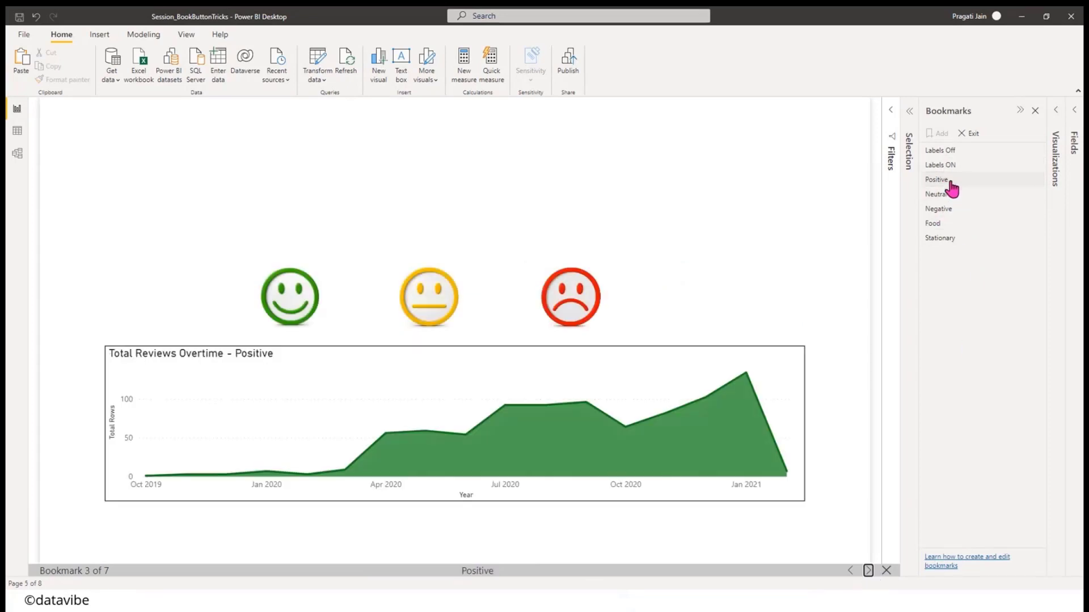
pyautogui.click(868, 571)
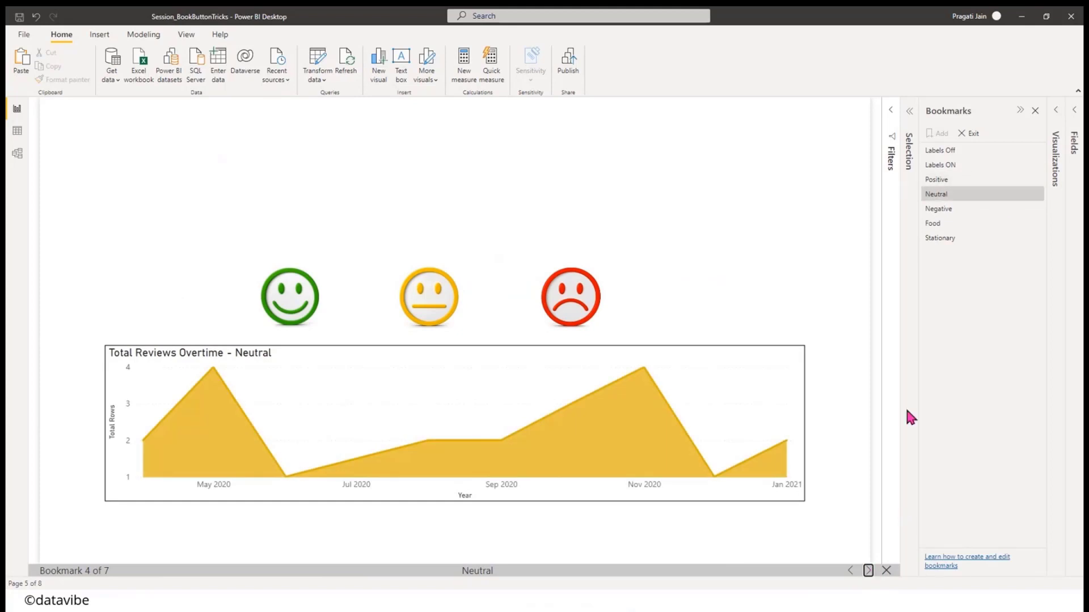
pyautogui.click(868, 571)
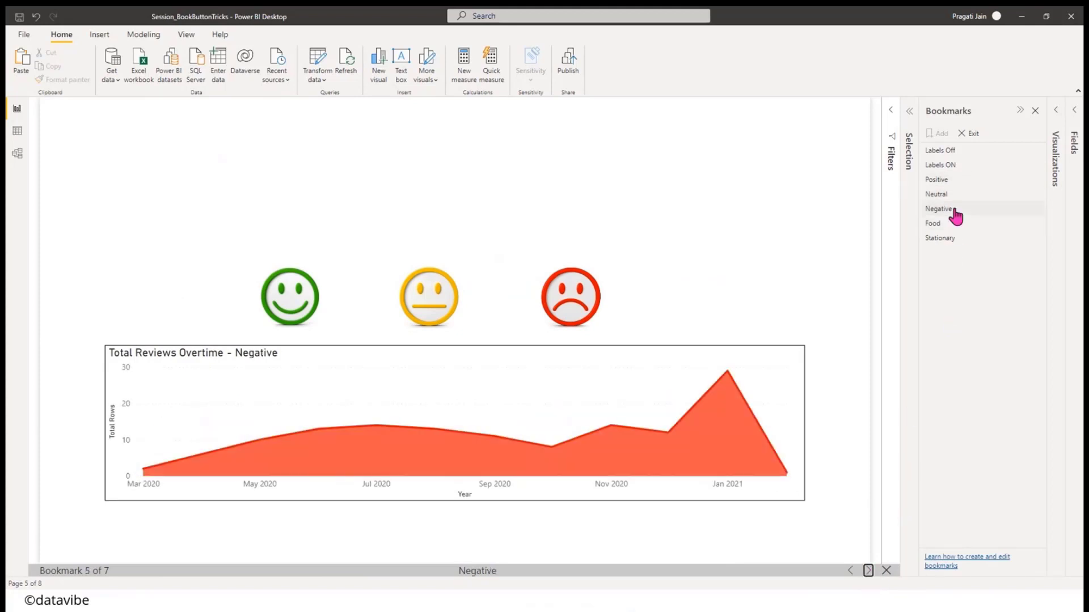
pyautogui.click(868, 571)
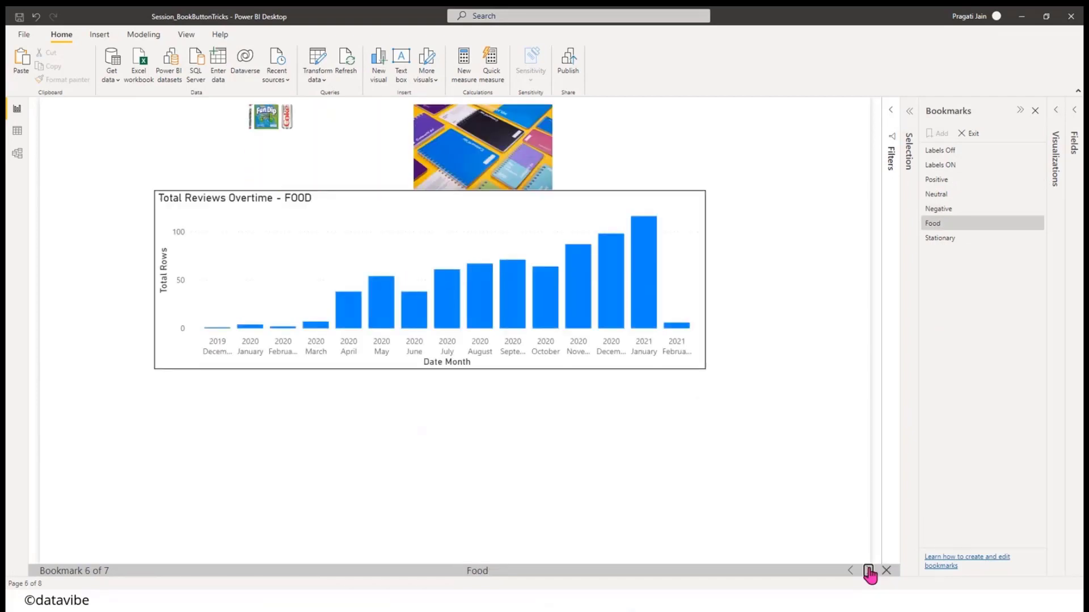
pyautogui.click(869, 571)
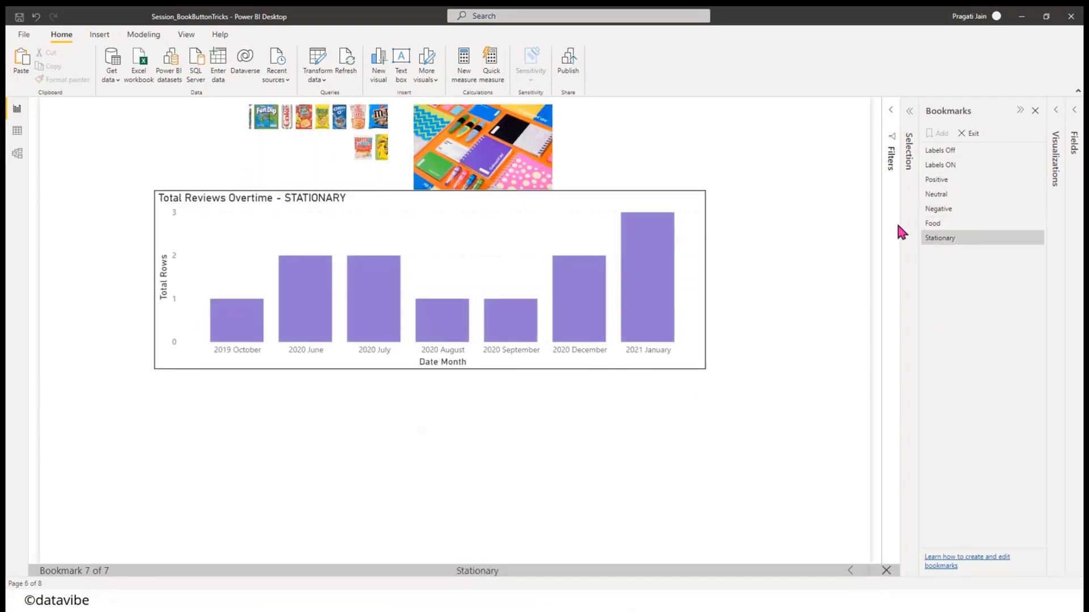
# - Exit the bookmark slideshow, collapse the bookmark list and return to the Toggle page
pyautogui.click(973, 137)
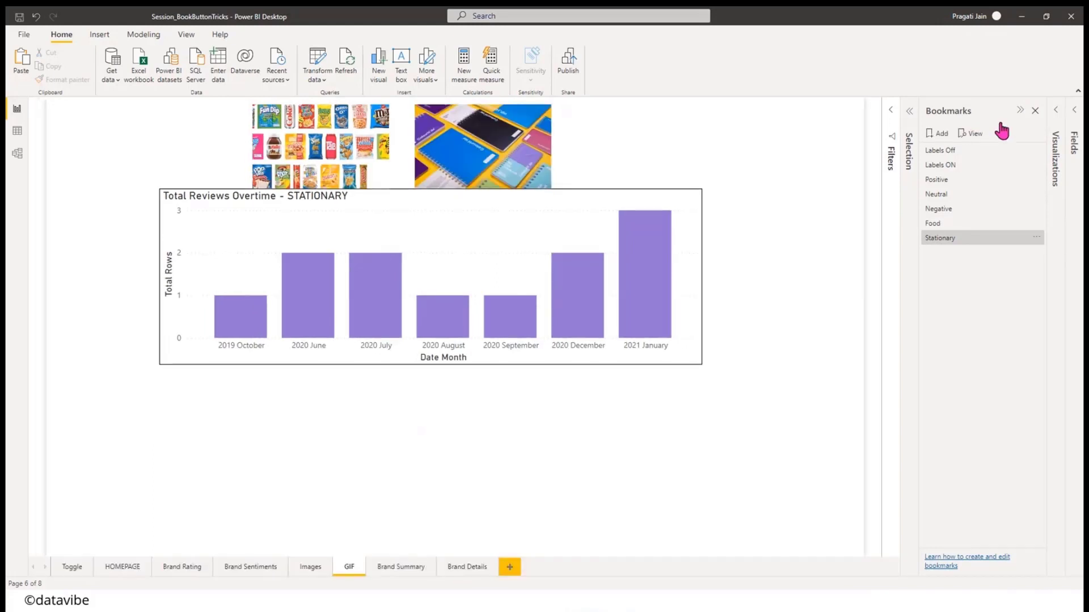
pyautogui.click(1019, 111)
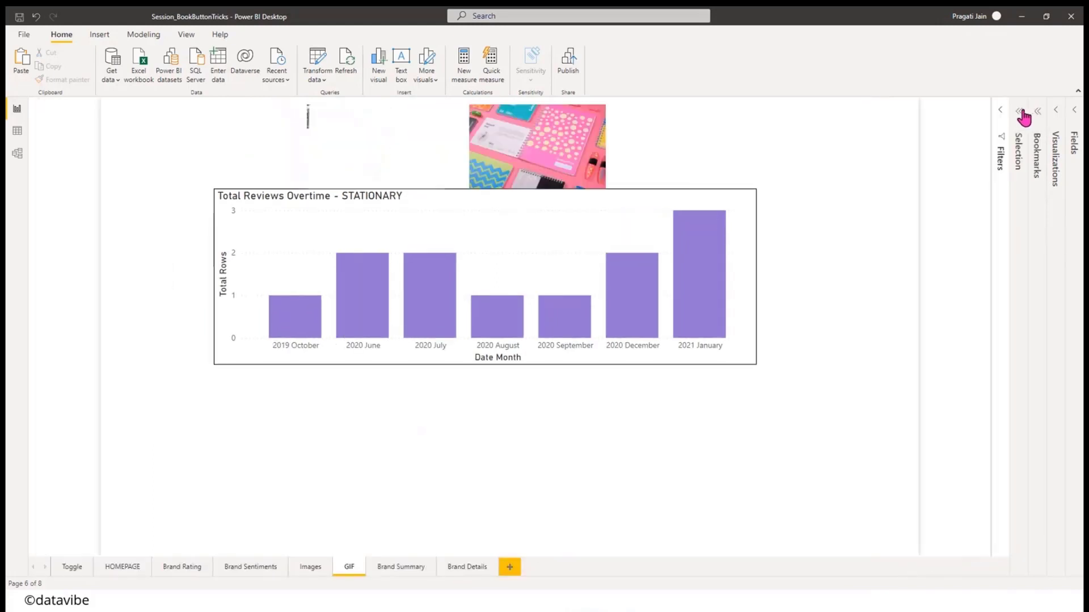
pyautogui.click(64, 568)
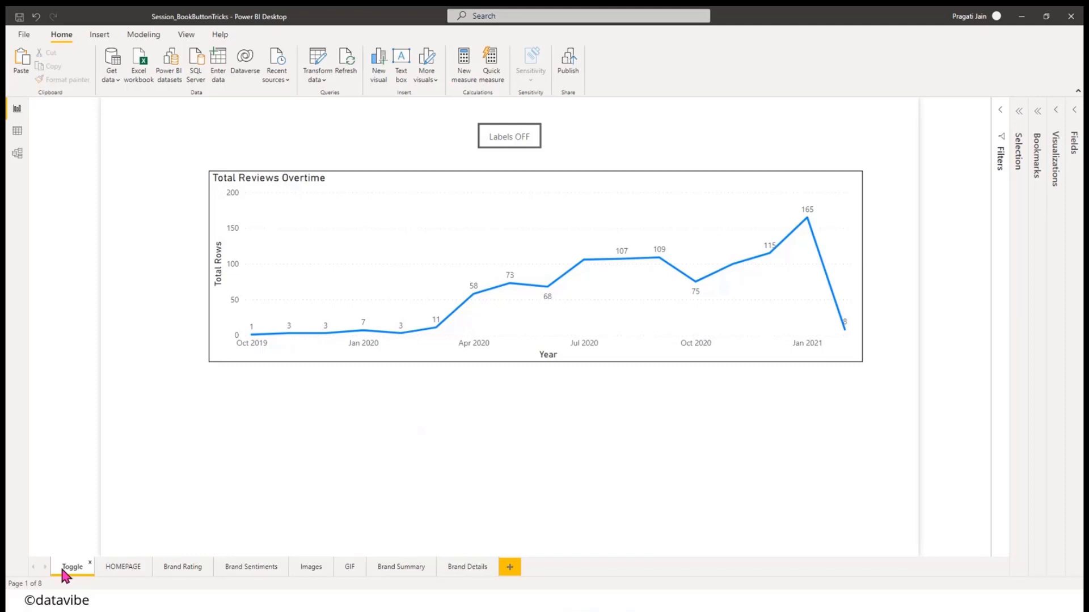
# - Check the bookmark list and the session's agenda slide, and return to the Power BI report
pyautogui.click(1037, 122)
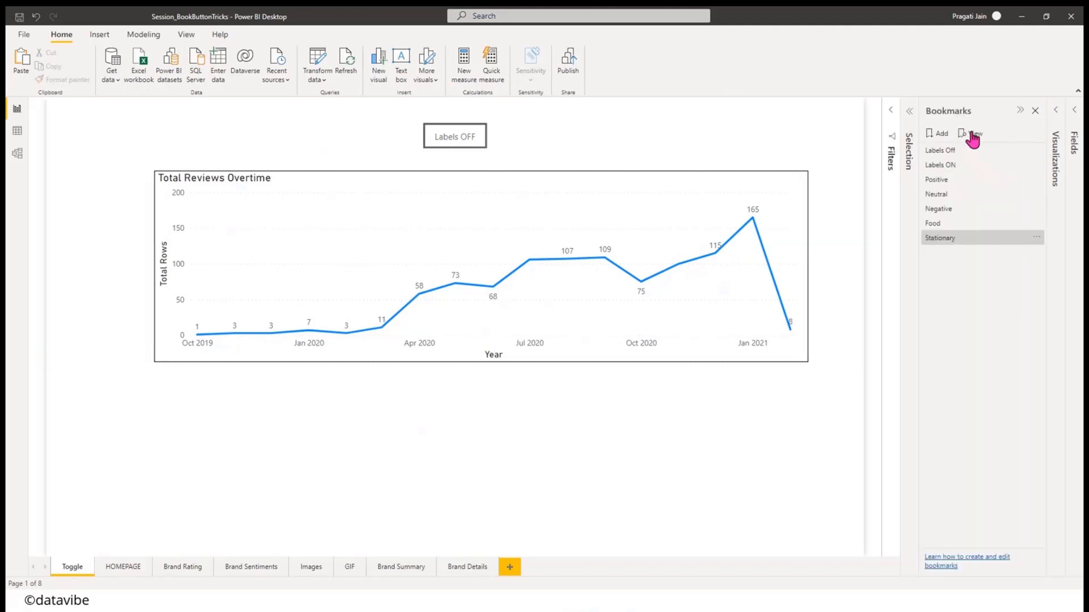
pyautogui.click(1019, 111)
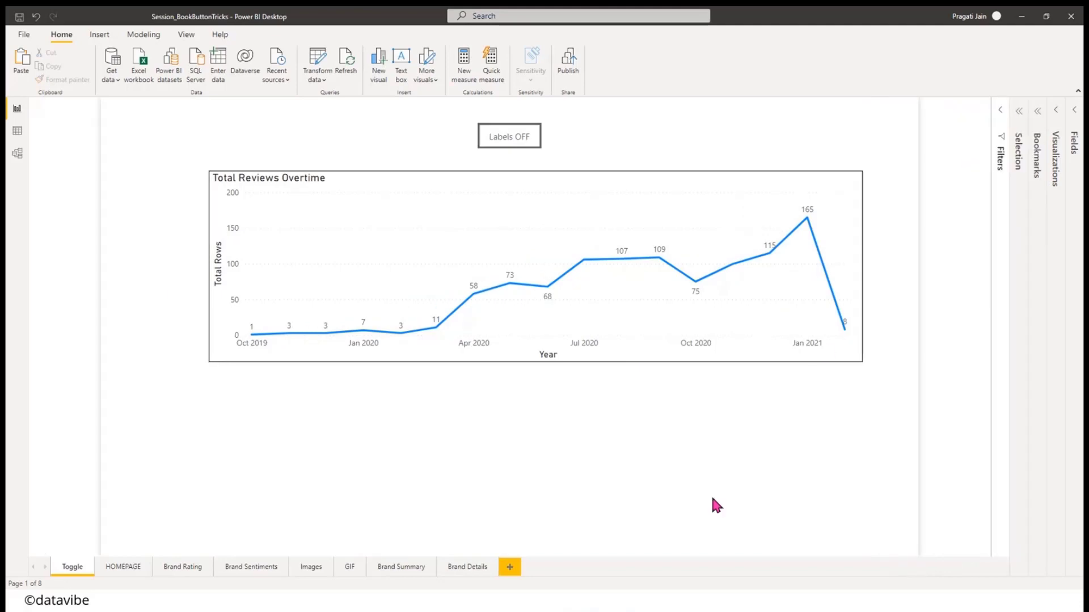
pyautogui.hotkey('alt', 'Tab')
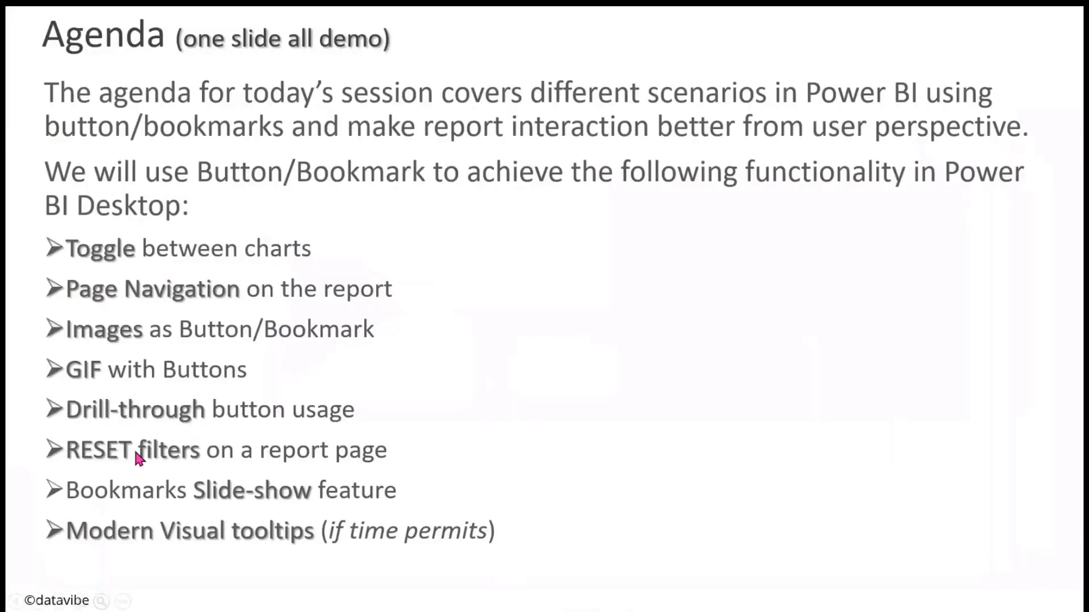
pyautogui.hotkey('alt', 'Tab')
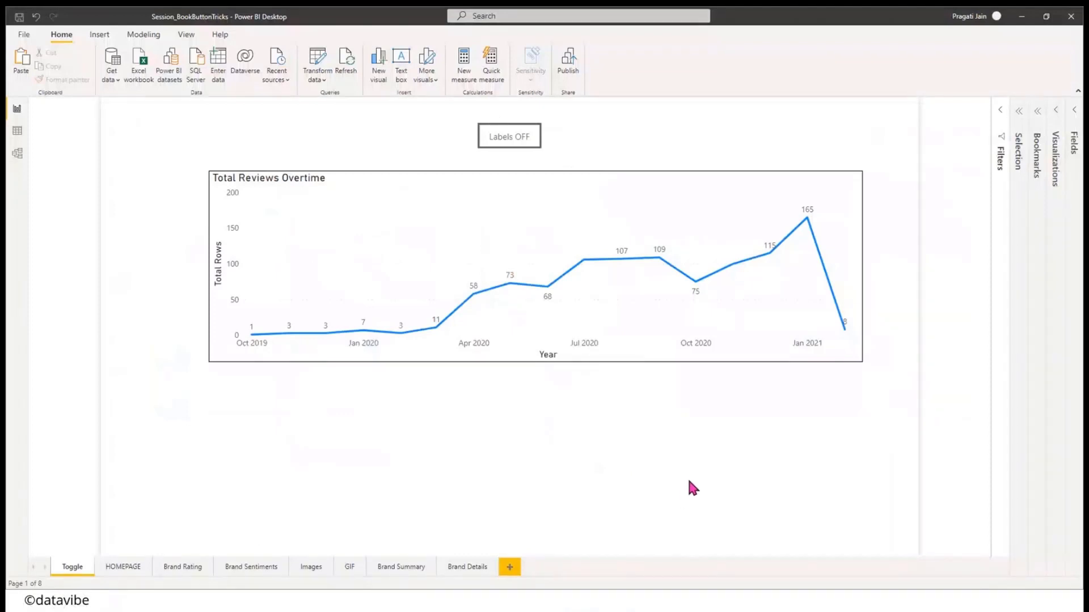
# - Add a new report page and lower the transparency of its page background
pyautogui.click(513, 574)
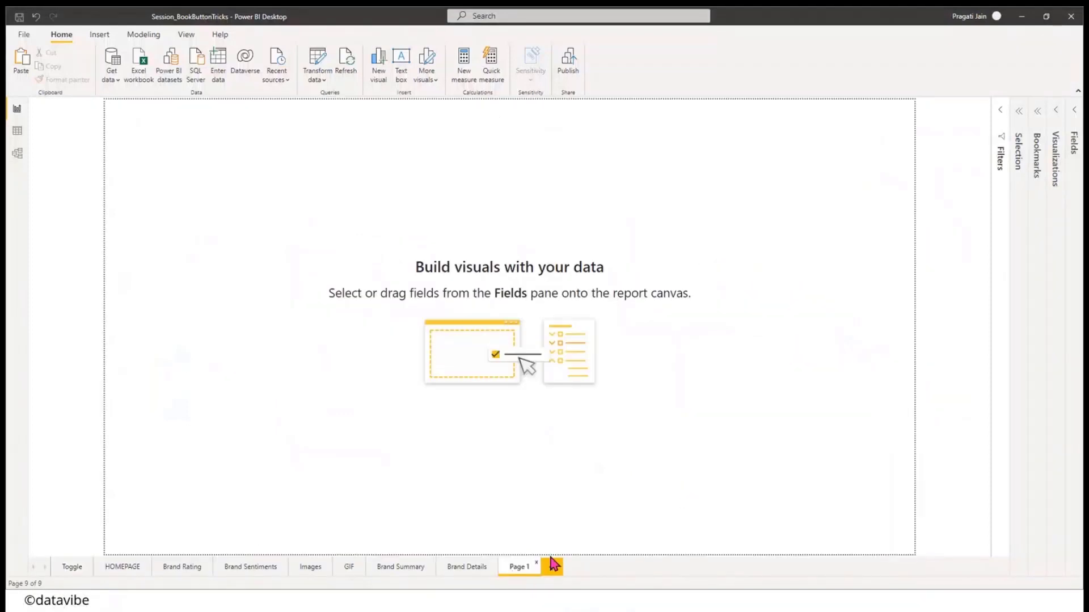
pyautogui.click(1055, 114)
pyautogui.click(915, 189)
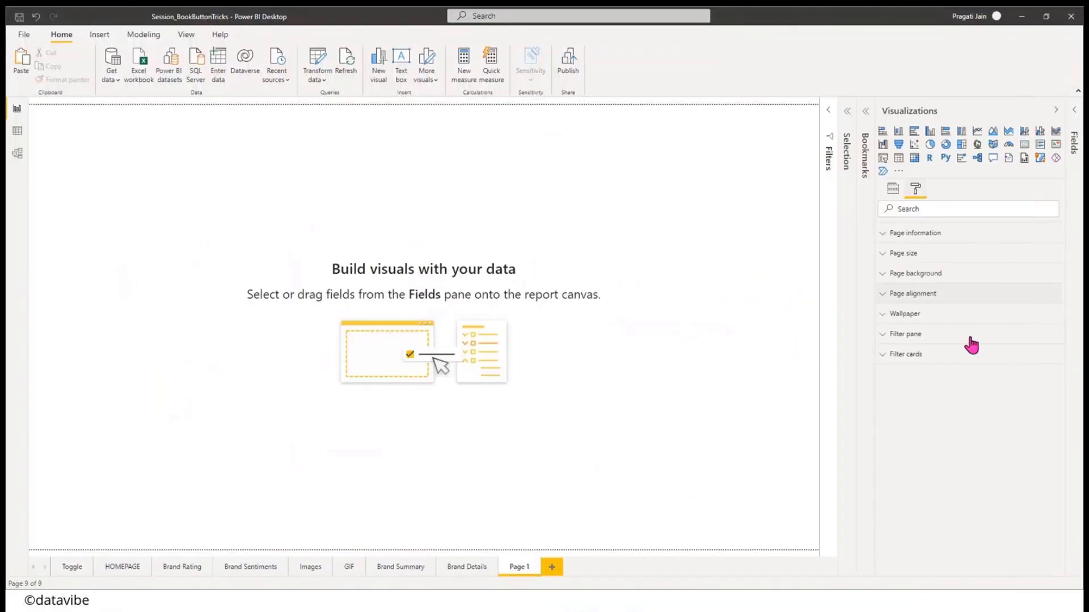
pyautogui.click(910, 274)
pyautogui.moveTo(1048, 347); pyautogui.dragTo(920, 347)
pyautogui.click(887, 274)
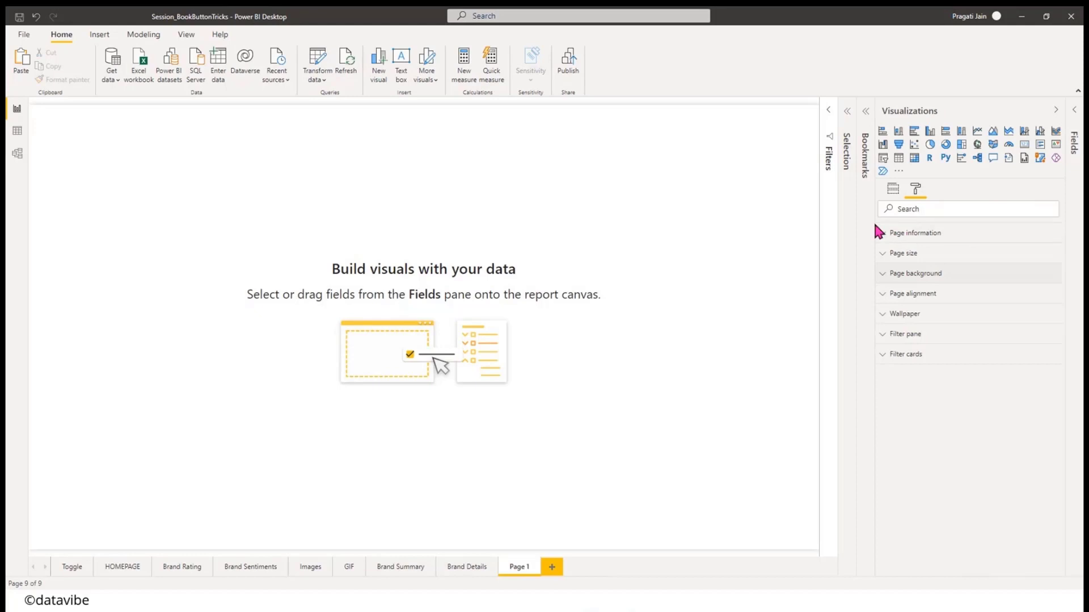
pyautogui.moveTo(878, 225); pyautogui.dragTo(908, 225)
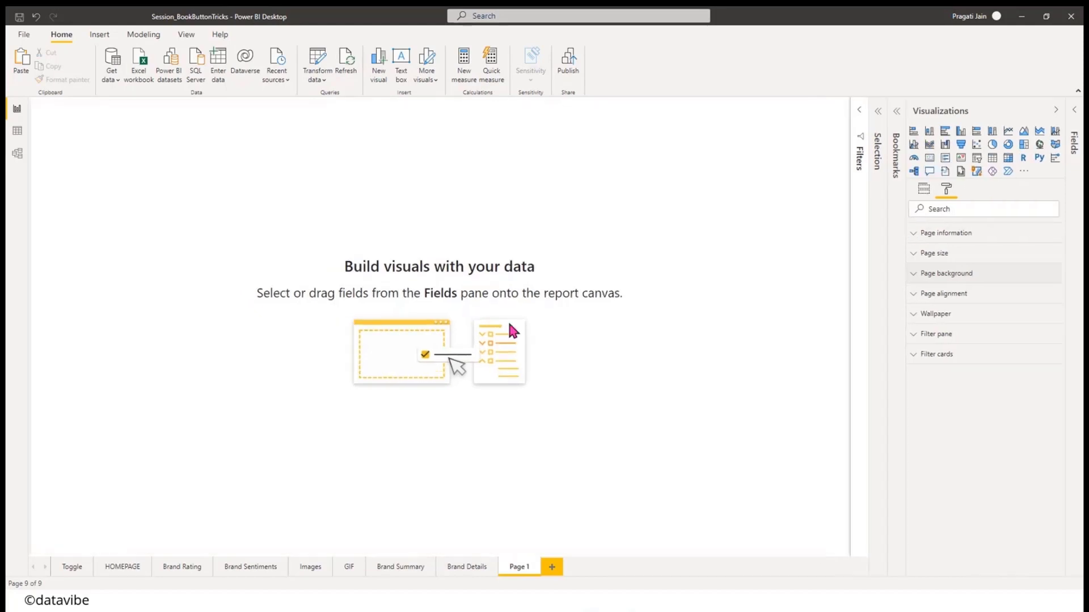
# - Copy the table from the Brand Rating page to Page 1 and place it on the page's left side
pyautogui.click(182, 567)
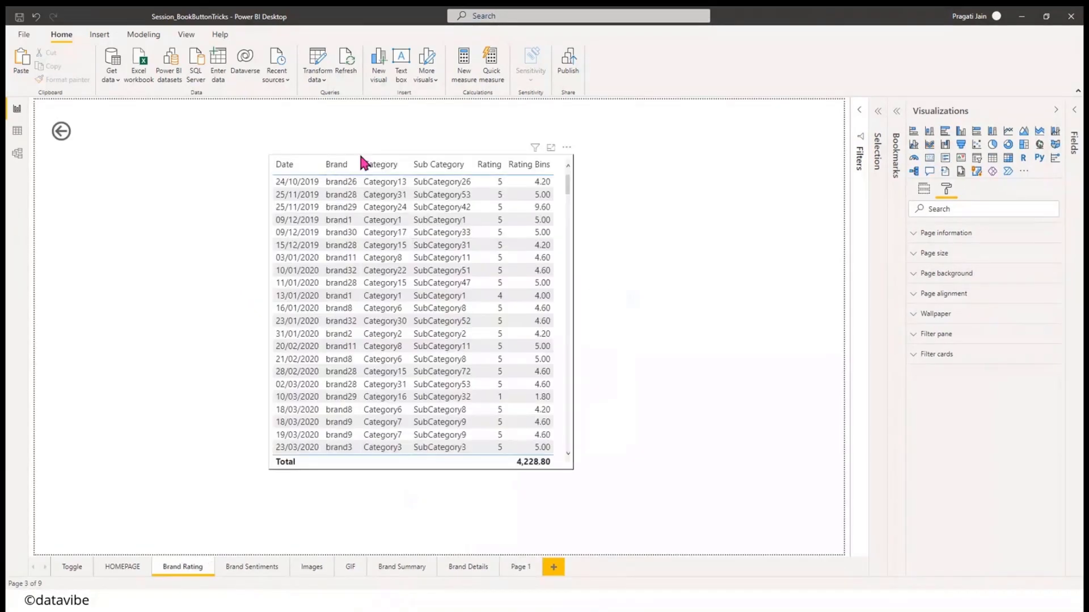
pyautogui.click(359, 159)
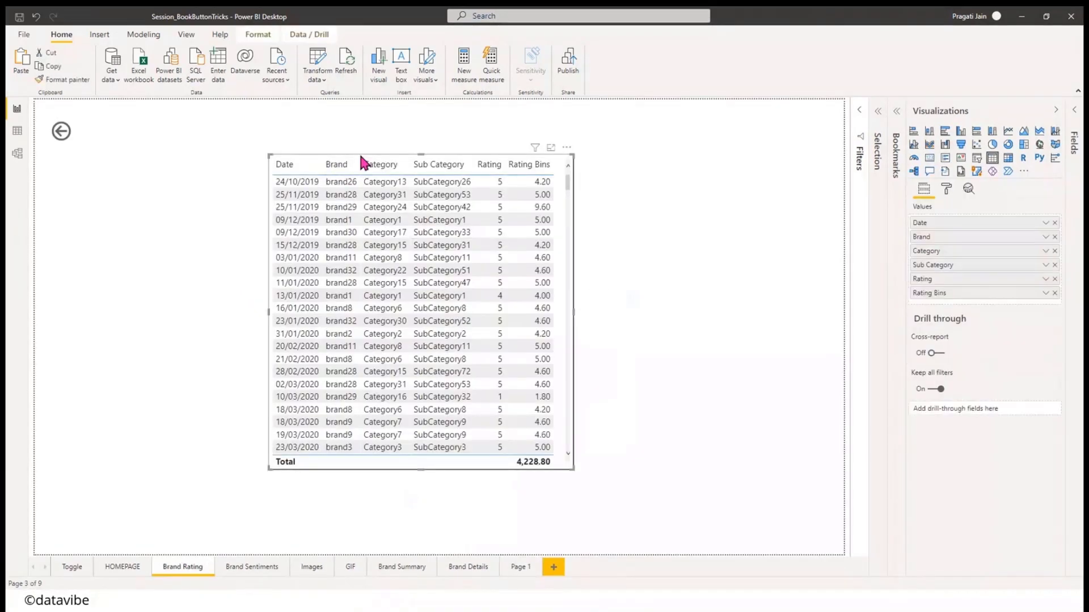
pyautogui.click(512, 571)
pyautogui.hotkey('ctrl', 'v')
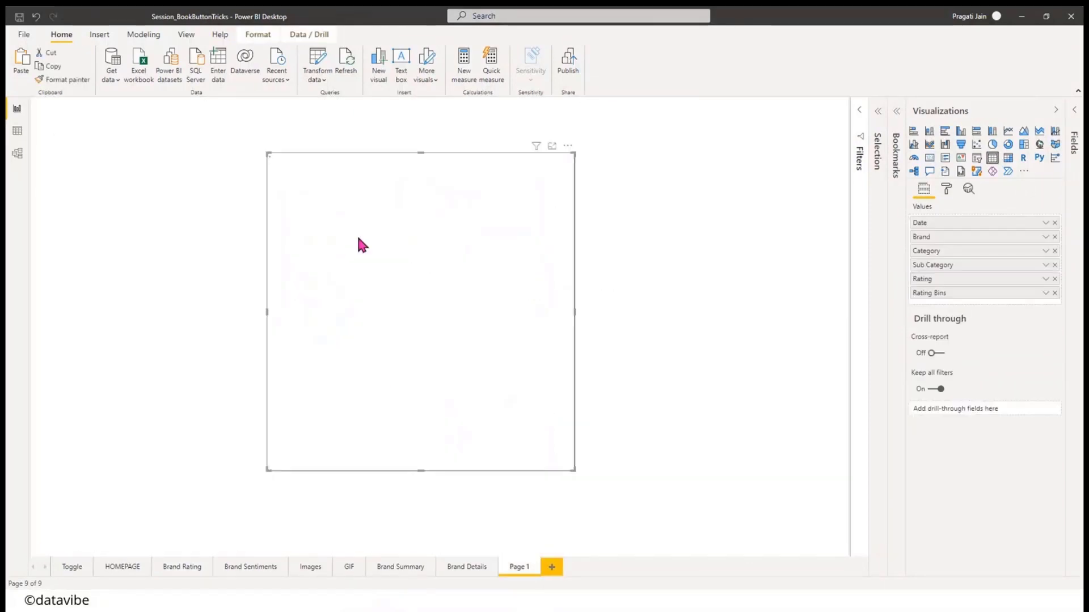
pyautogui.moveTo(396, 149); pyautogui.dragTo(202, 166)
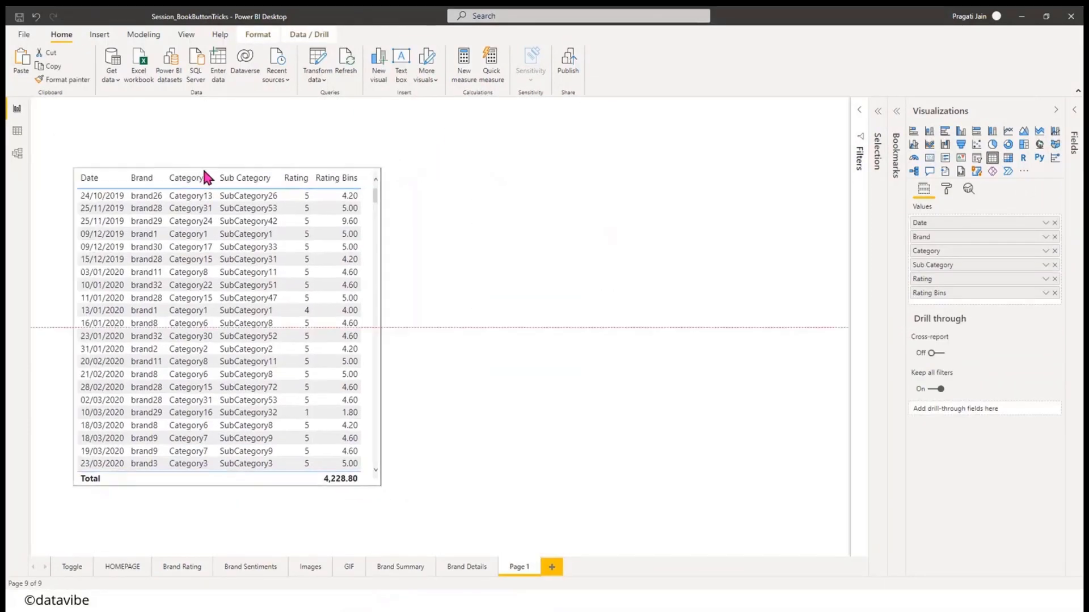
pyautogui.click(559, 334)
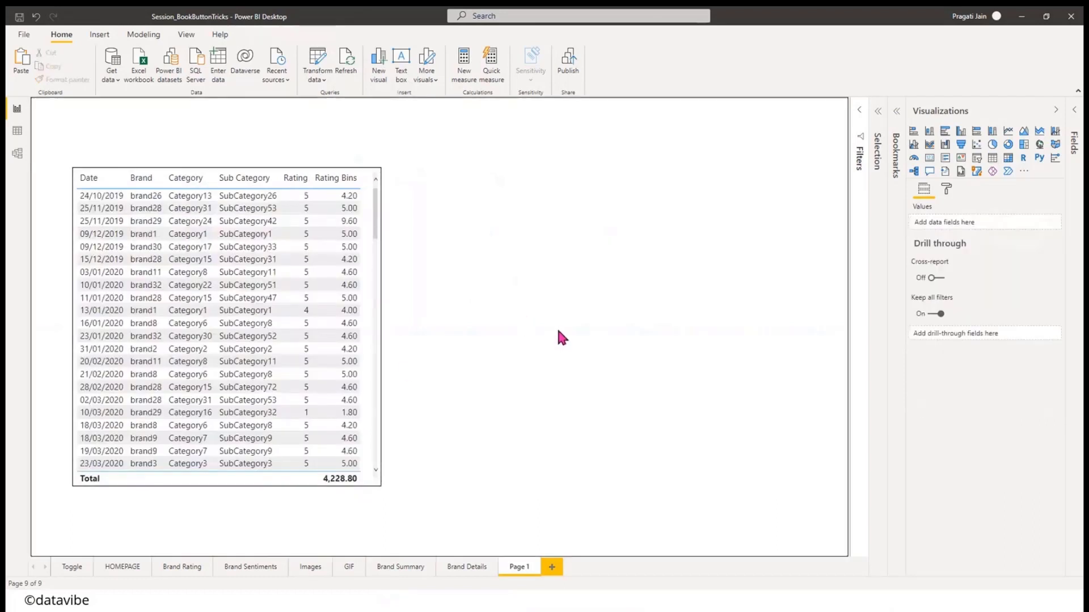
# - Copy the Total Reviews Overtime line chart from the Toggle page onto Page 1
pyautogui.click(77, 569)
pyautogui.click(398, 189)
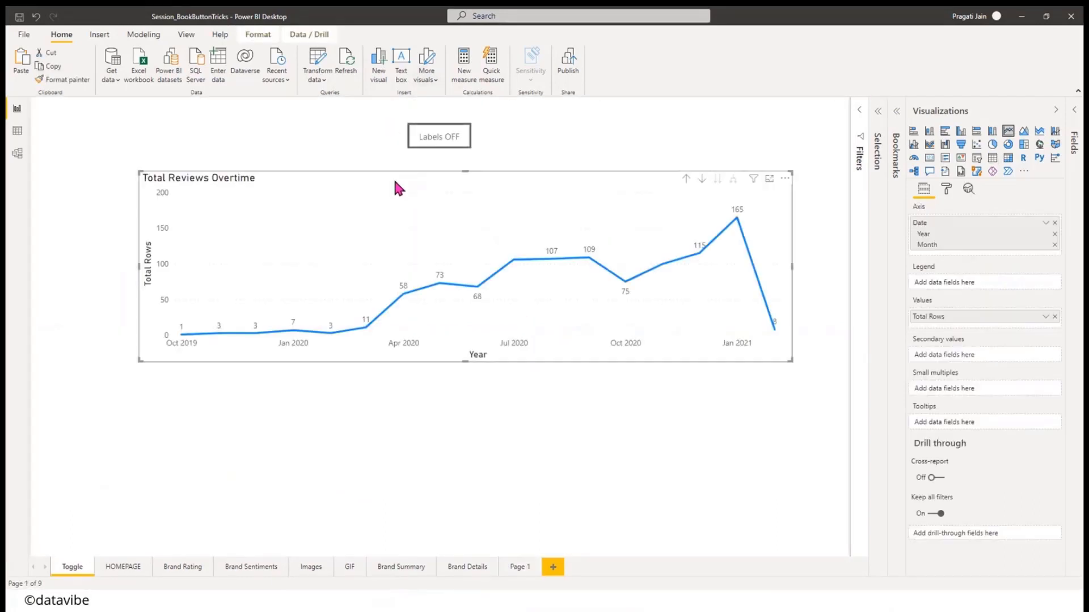
pyautogui.click(496, 513)
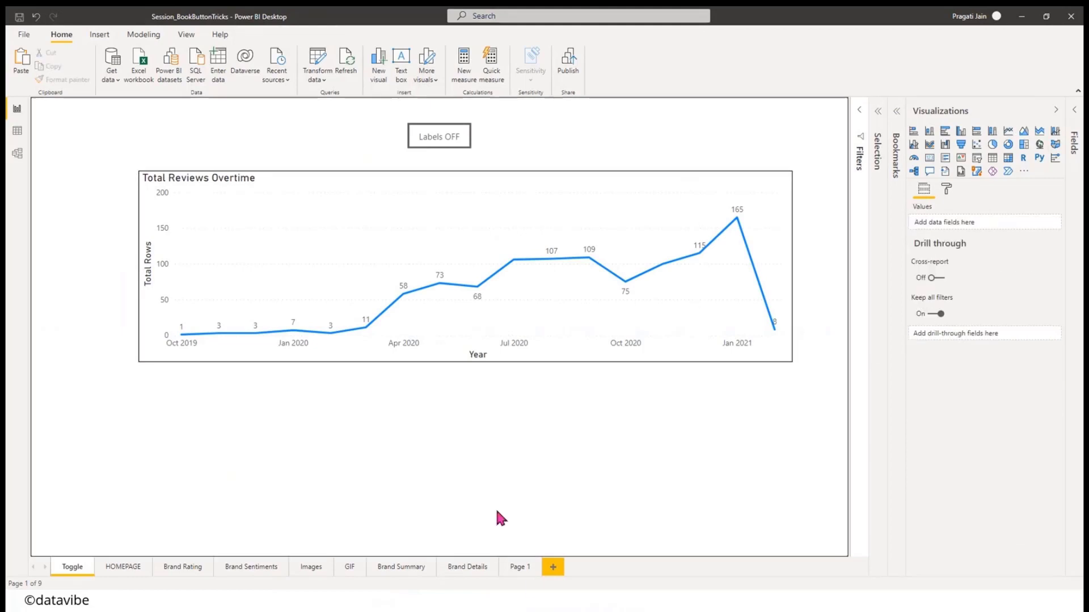
pyautogui.click(518, 569)
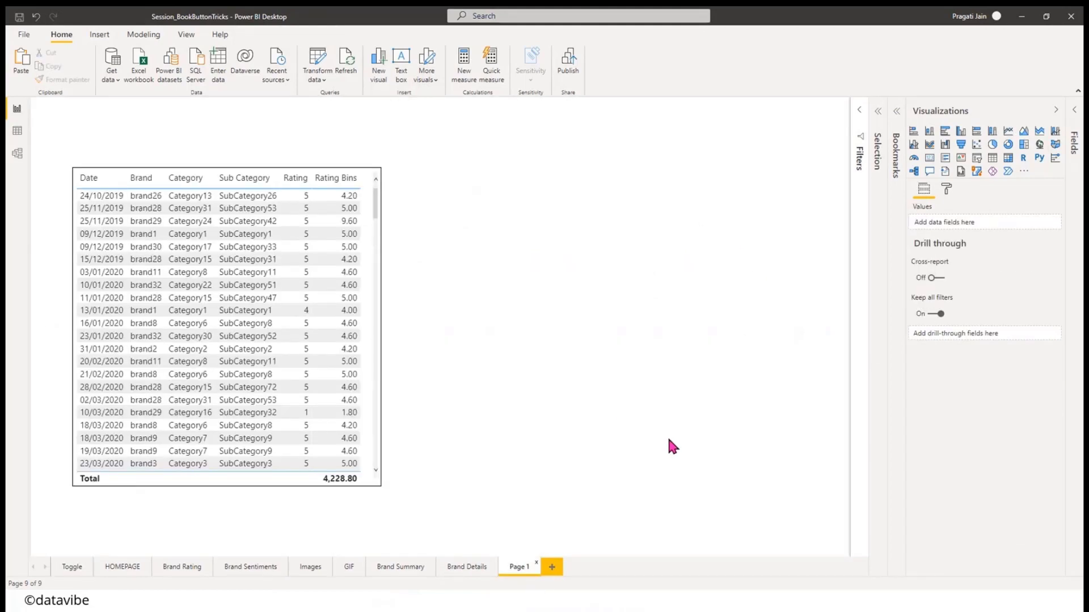
pyautogui.hotkey('ctrl', 'v')
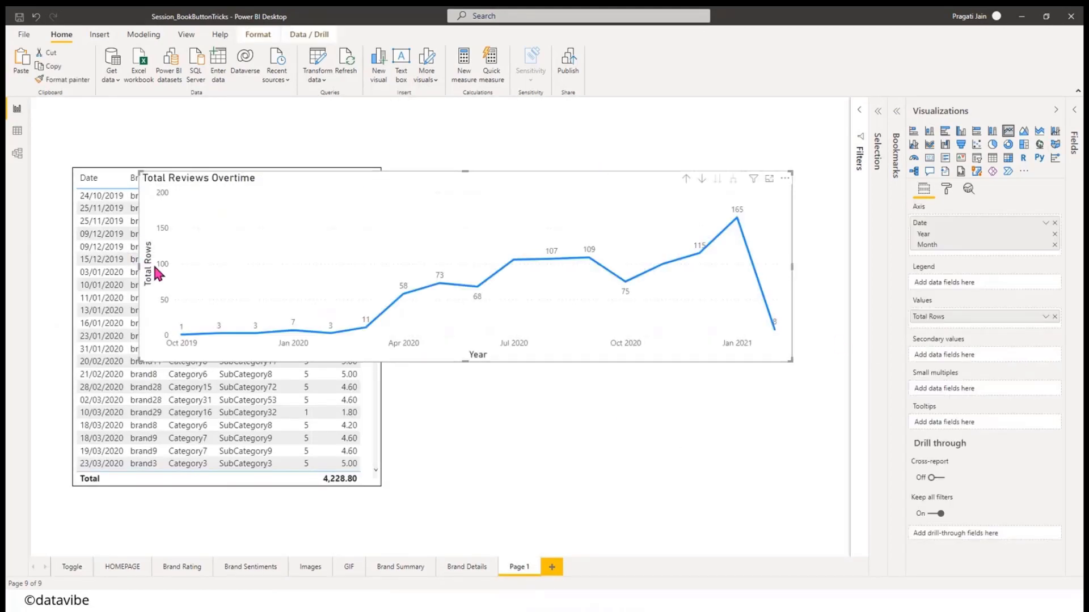
# - Resize and position the line chart so it sits beside the table at the same height
pyautogui.moveTo(148, 271); pyautogui.dragTo(502, 271)
pyautogui.moveTo(602, 192); pyautogui.dragTo(496, 189)
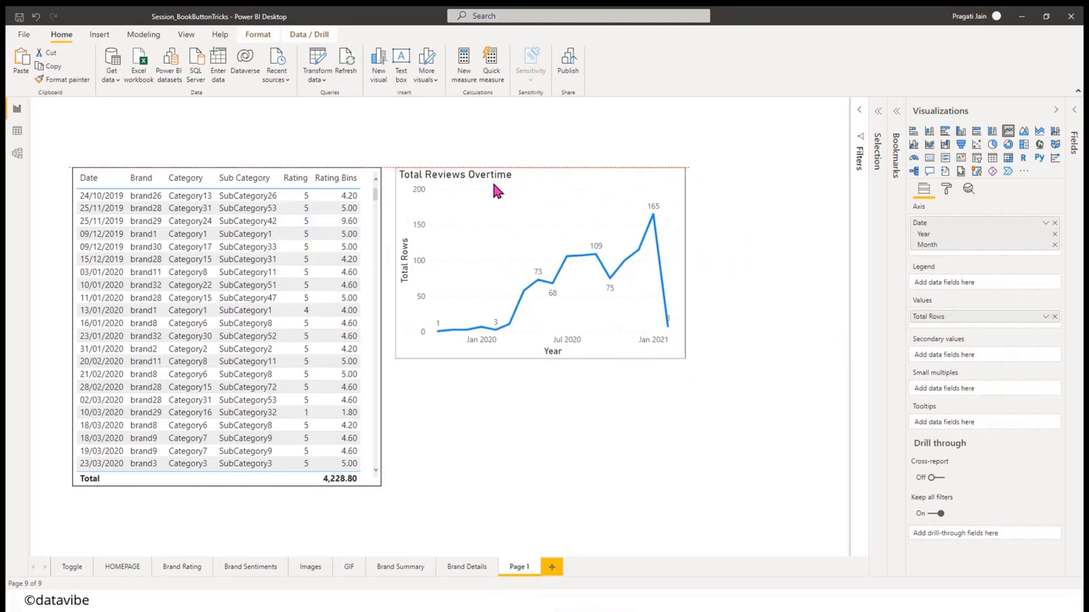
pyautogui.moveTo(687, 264); pyautogui.dragTo(822, 264)
pyautogui.moveTo(609, 359); pyautogui.dragTo(586, 483)
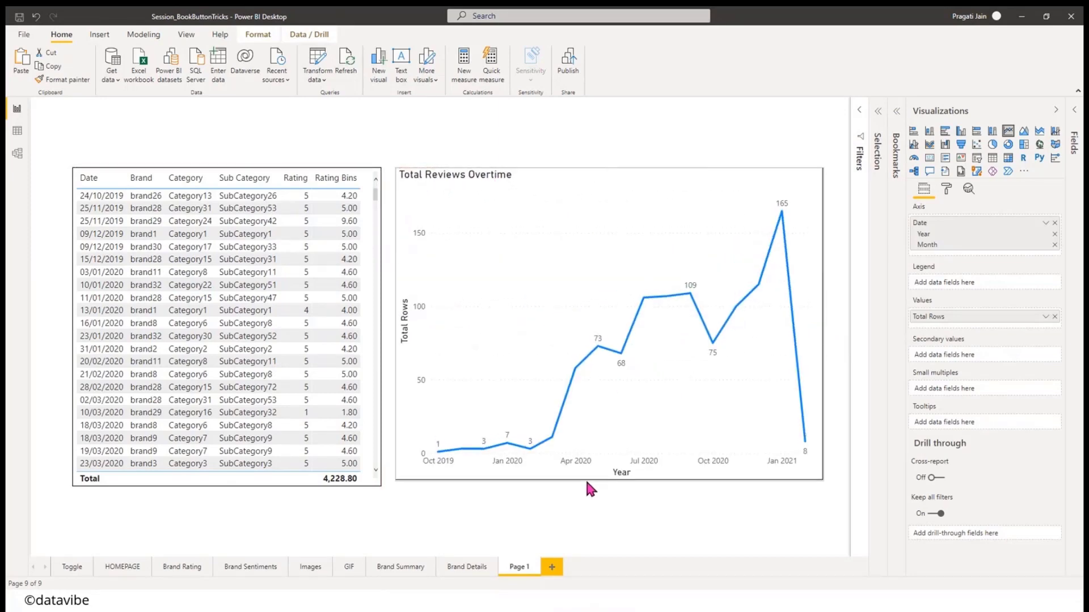
pyautogui.click(584, 515)
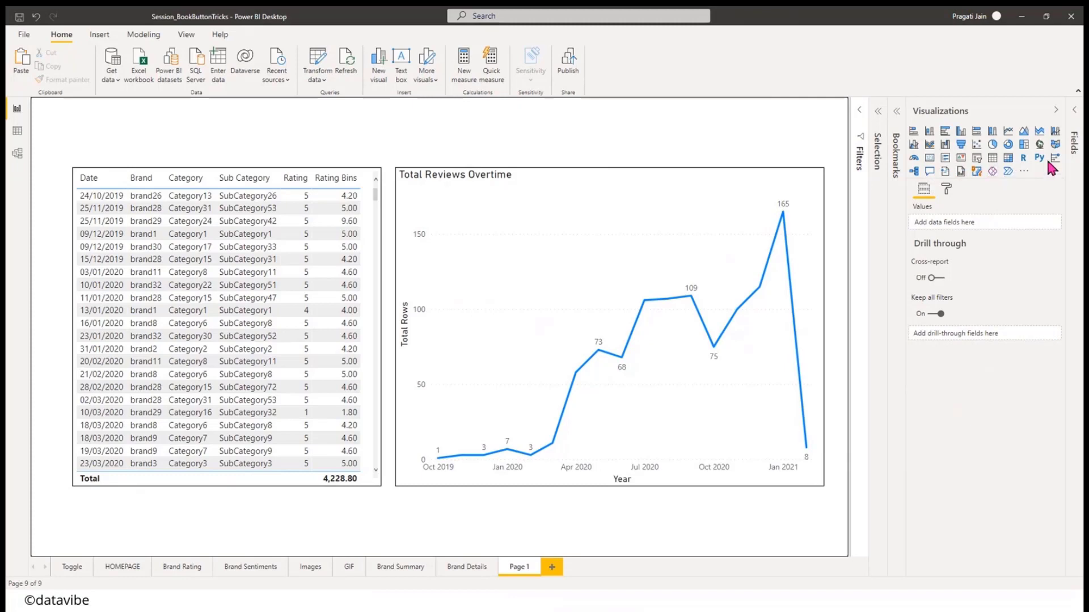
# - Add a short slicer above the table on Page 1 and fill it with the Date field
pyautogui.click(974, 159)
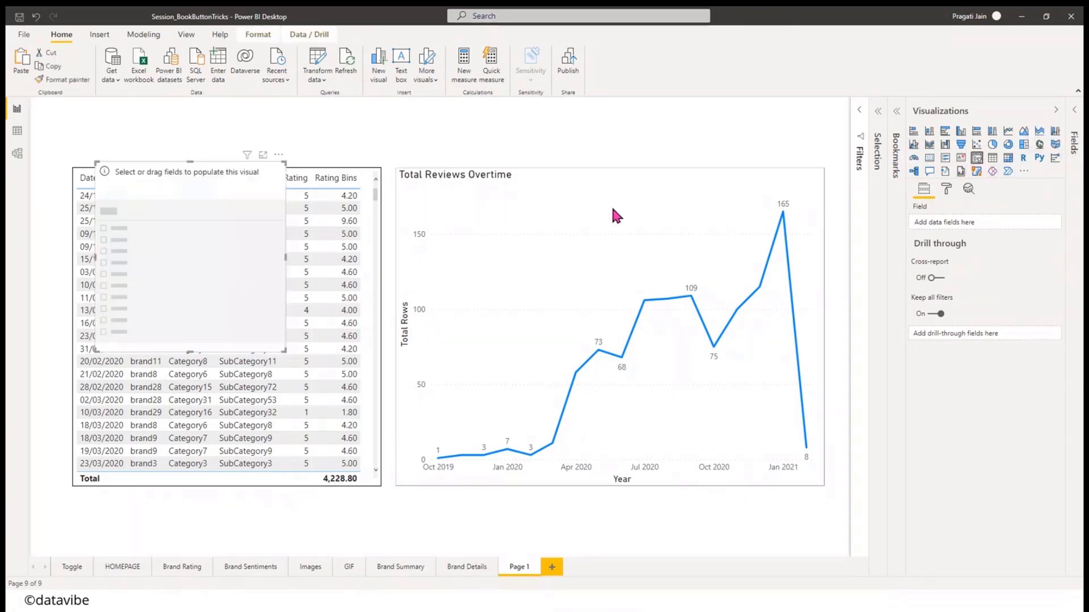
pyautogui.moveTo(163, 170); pyautogui.dragTo(133, 106)
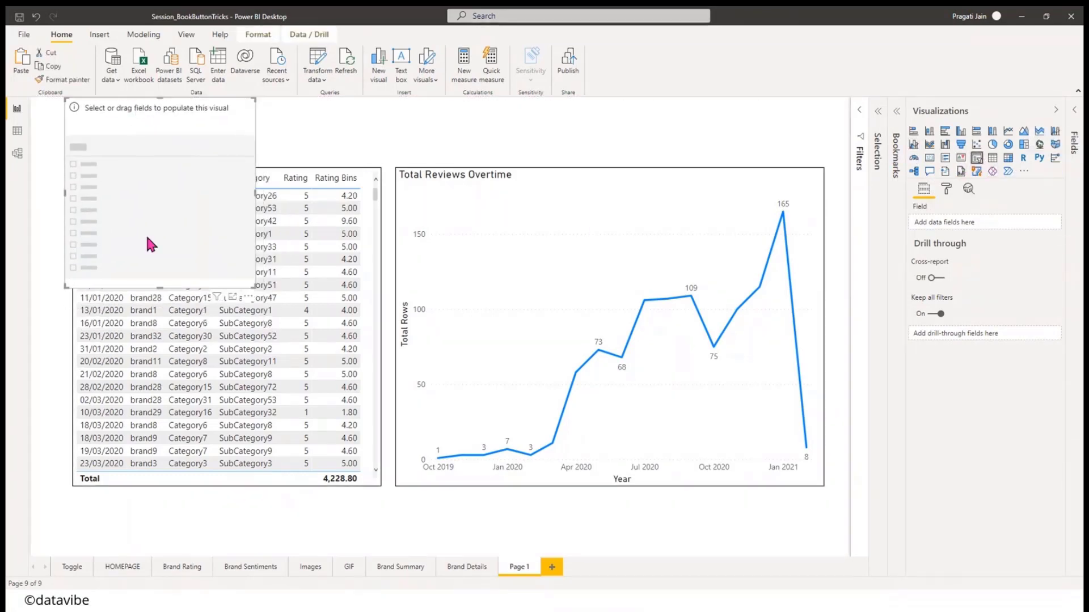
pyautogui.moveTo(160, 286); pyautogui.dragTo(160, 151)
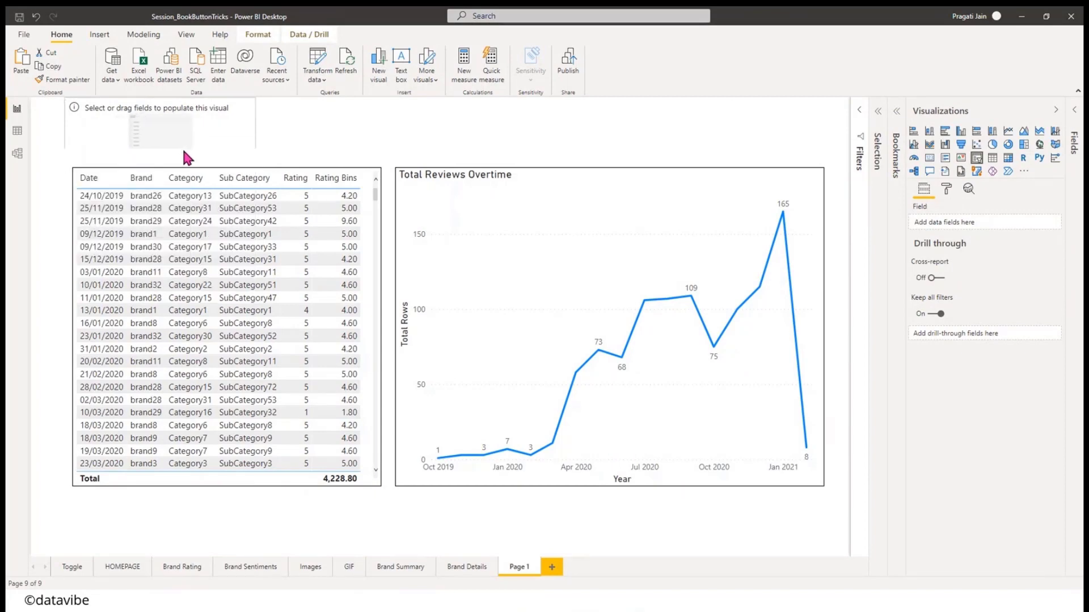
pyautogui.click(1074, 111)
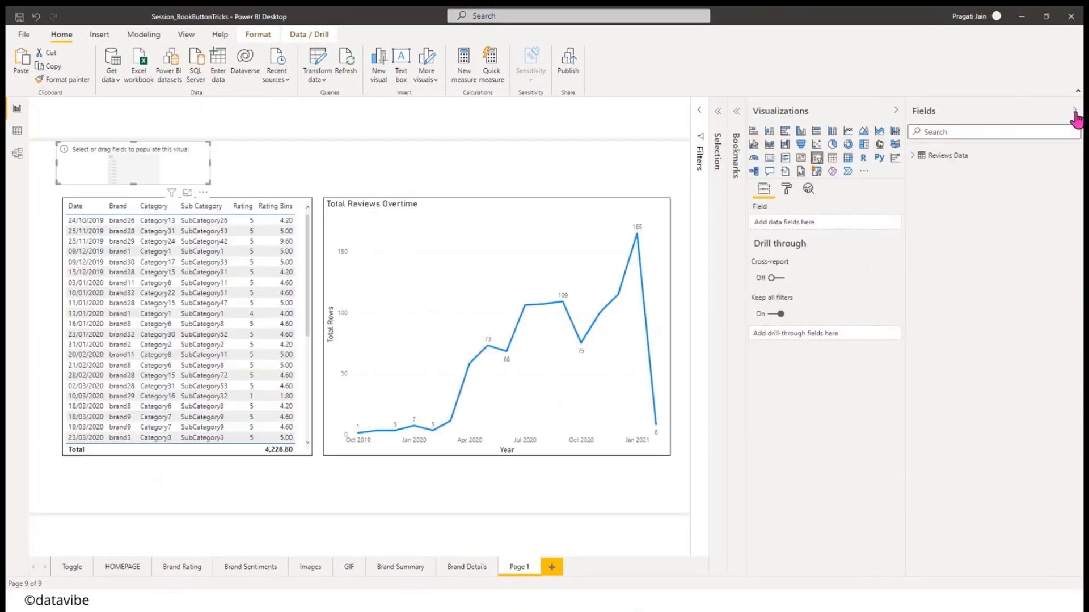
pyautogui.click(913, 156)
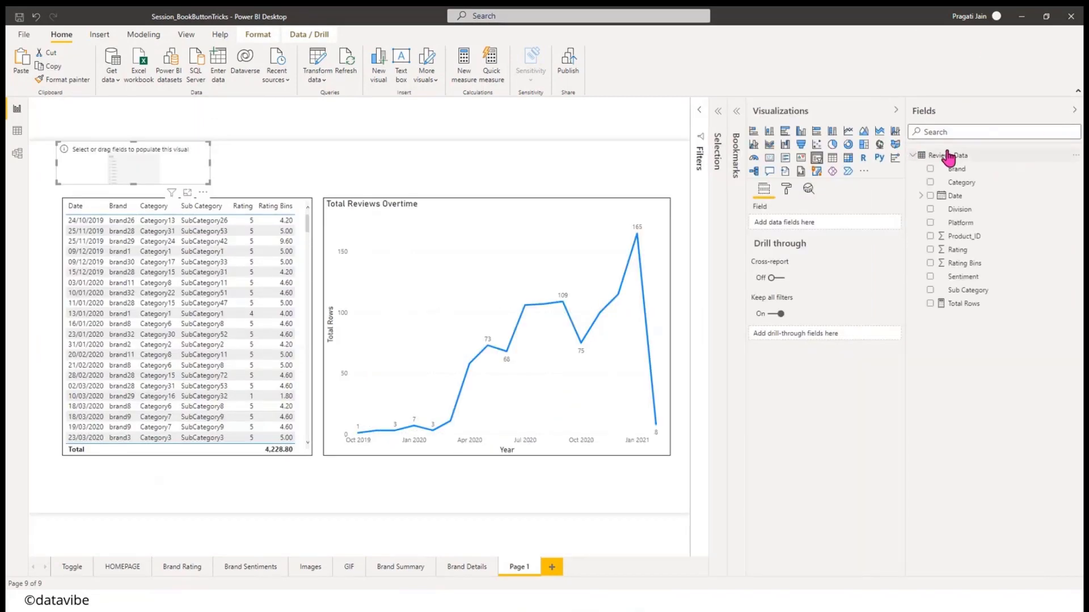
pyautogui.click(930, 196)
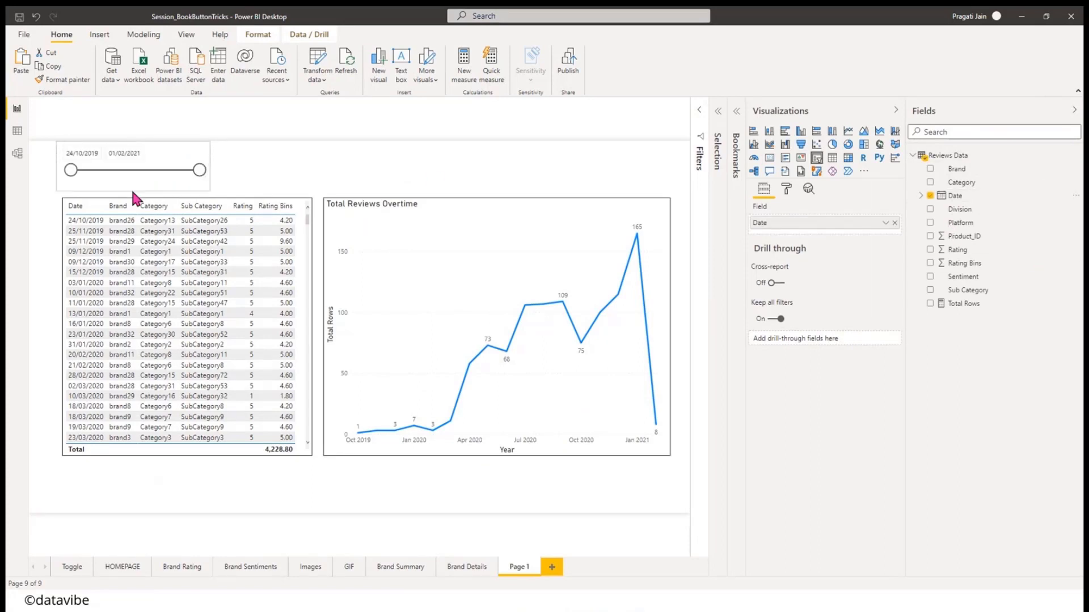
pyautogui.click(338, 164)
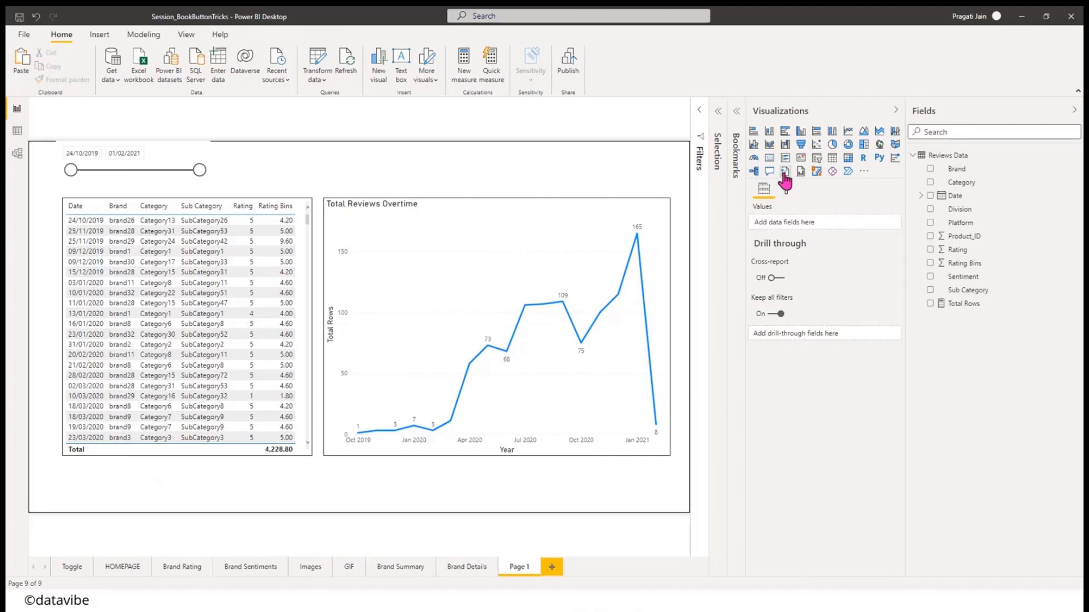
# - Add a Sentiment slicer of matching height beside the date slicer and filter the page to Negative
pyautogui.click(817, 158)
pyautogui.moveTo(110, 212); pyautogui.dragTo(272, 149)
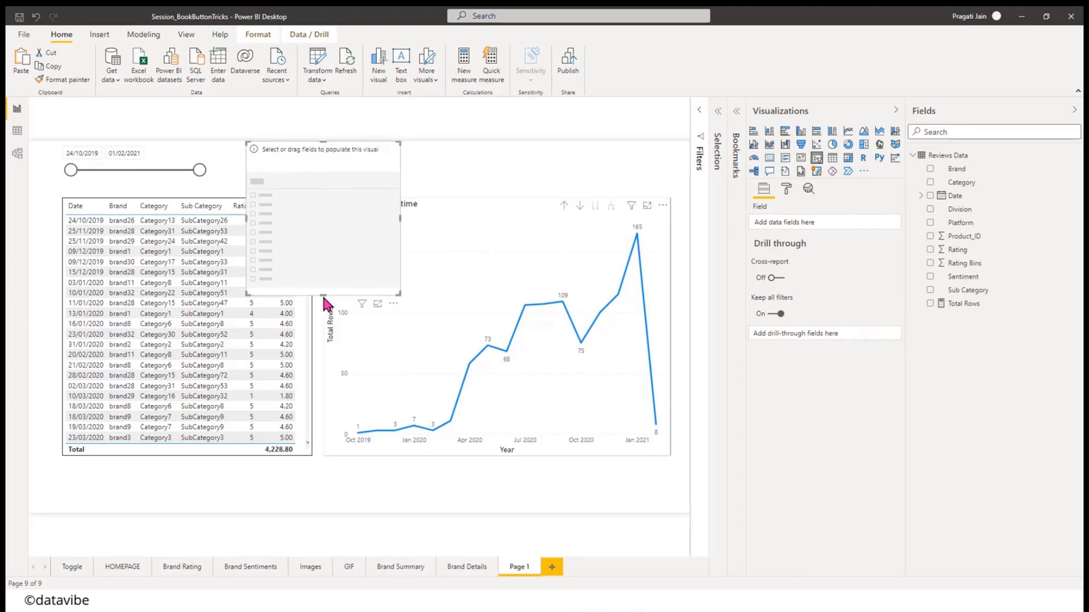
pyautogui.moveTo(322, 294); pyautogui.dragTo(317, 191)
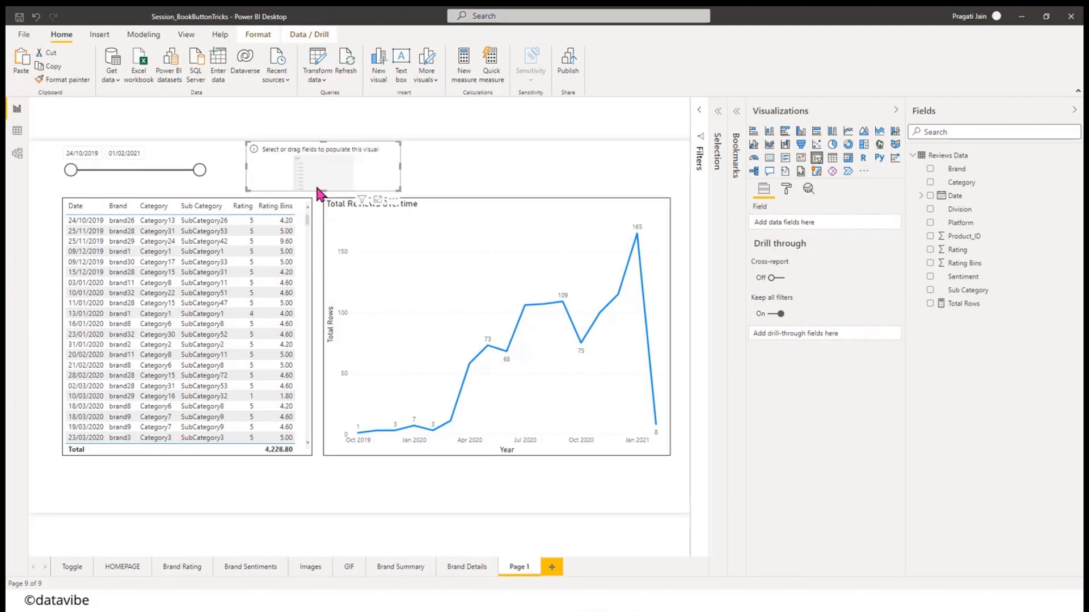
pyautogui.moveTo(958, 279); pyautogui.dragTo(815, 230)
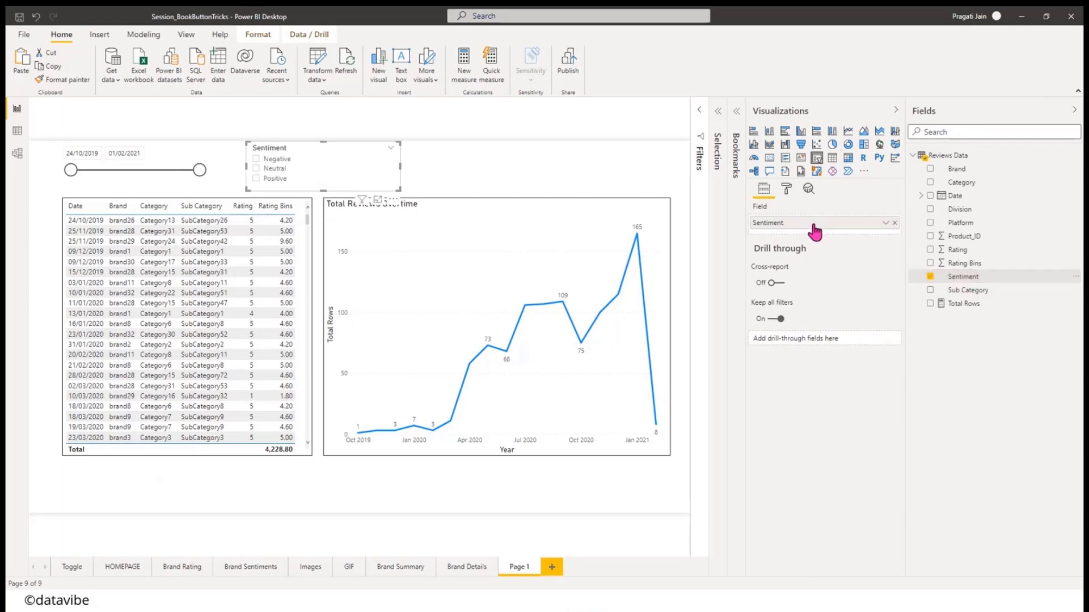
pyautogui.click(549, 156)
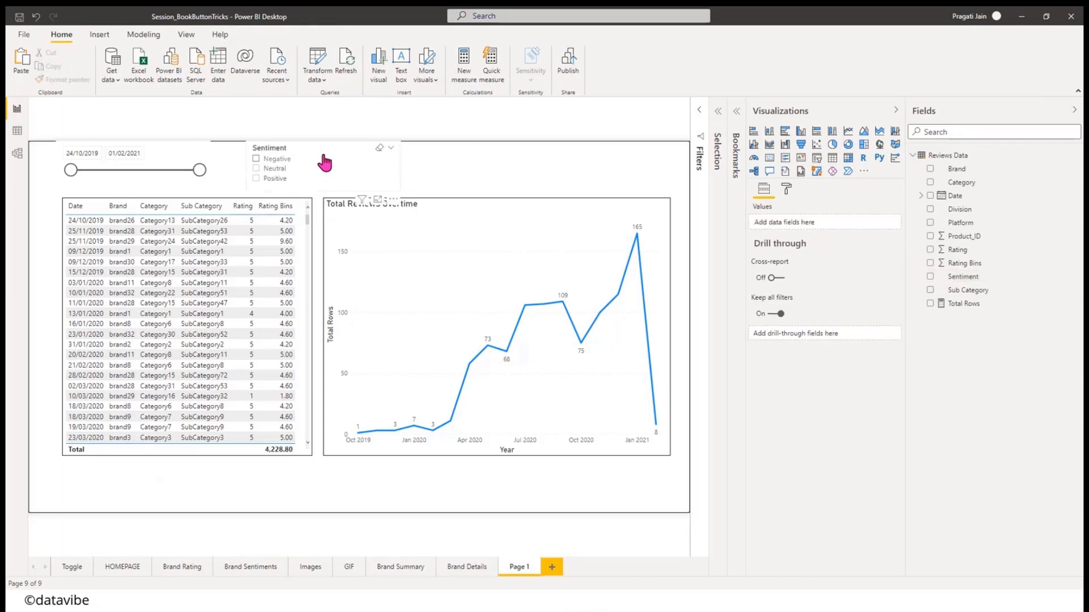
pyautogui.click(256, 159)
# - Shift the table and line chart down together to leave space below the slicers, and collapse the Visualizations and Fields panes
pyautogui.click(207, 202)
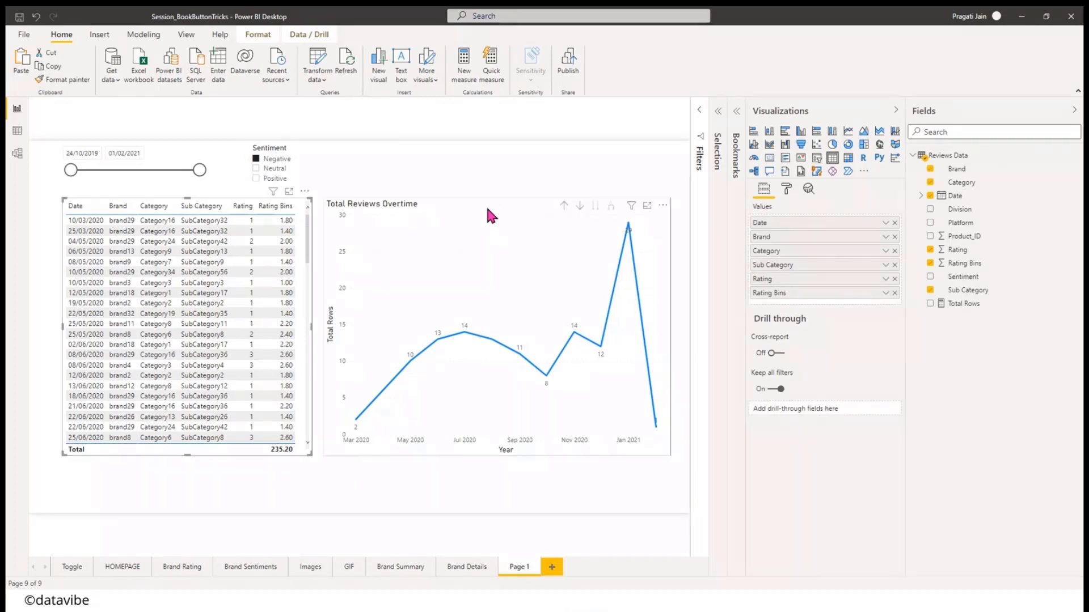
pyautogui.keyDown('ctrl'); pyautogui.click(487, 209); pyautogui.keyUp('ctrl')
pyautogui.press('Down')
pyautogui.press('Down')
pyautogui.press('Down')
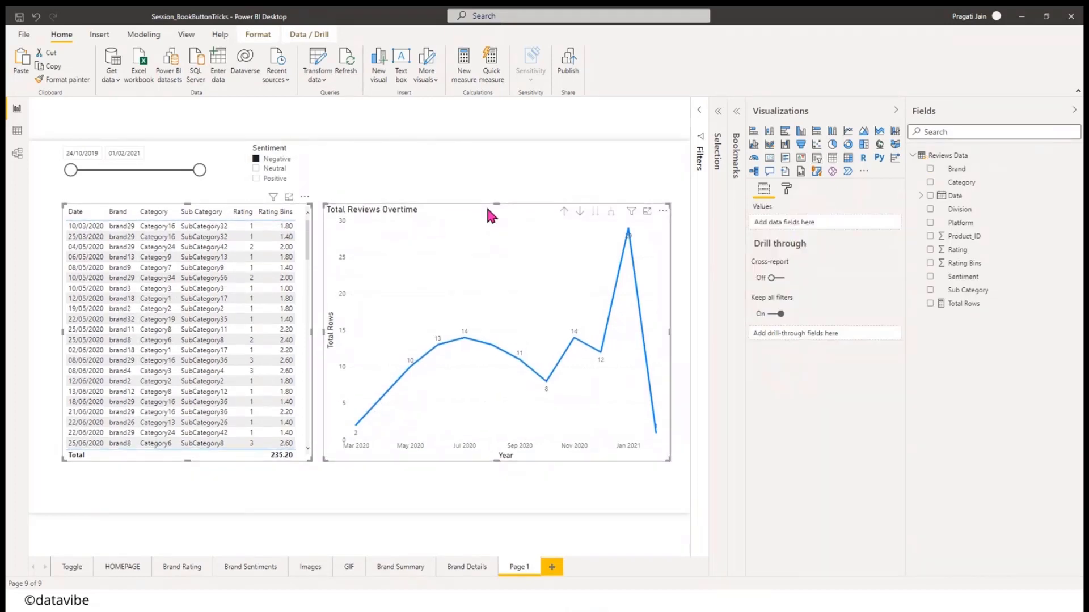
pyautogui.press('Down')
pyautogui.press('Down')
pyautogui.press('Down')
pyautogui.press('Down')
pyautogui.press('Down')
pyautogui.press('Down')
pyautogui.press('Down')
pyautogui.press('Down')
pyautogui.press('Down')
pyautogui.press('Down')
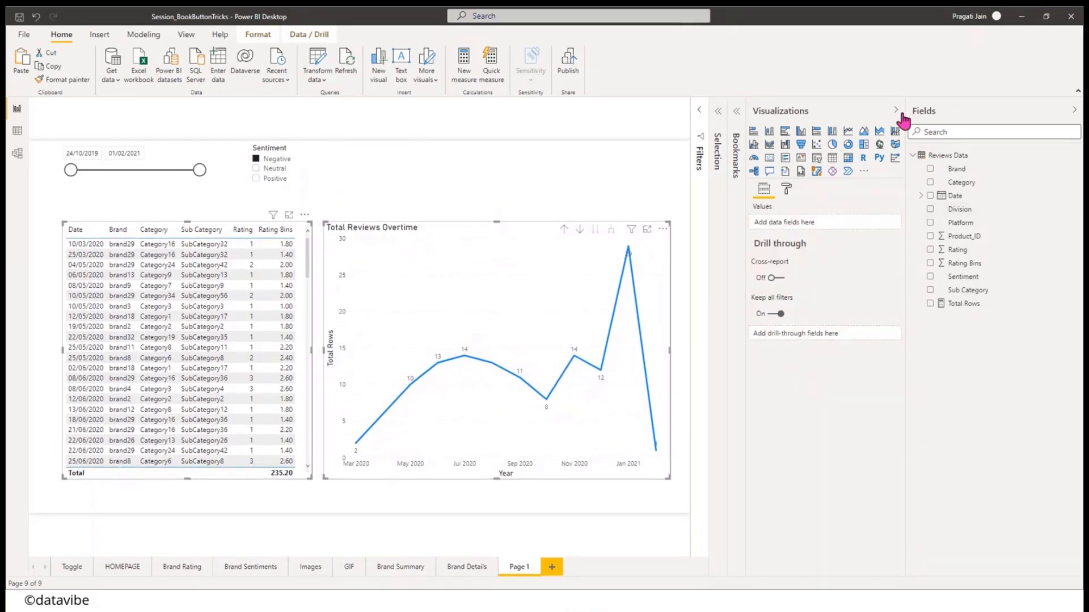
pyautogui.click(895, 110)
pyautogui.click(1073, 109)
pyautogui.click(686, 161)
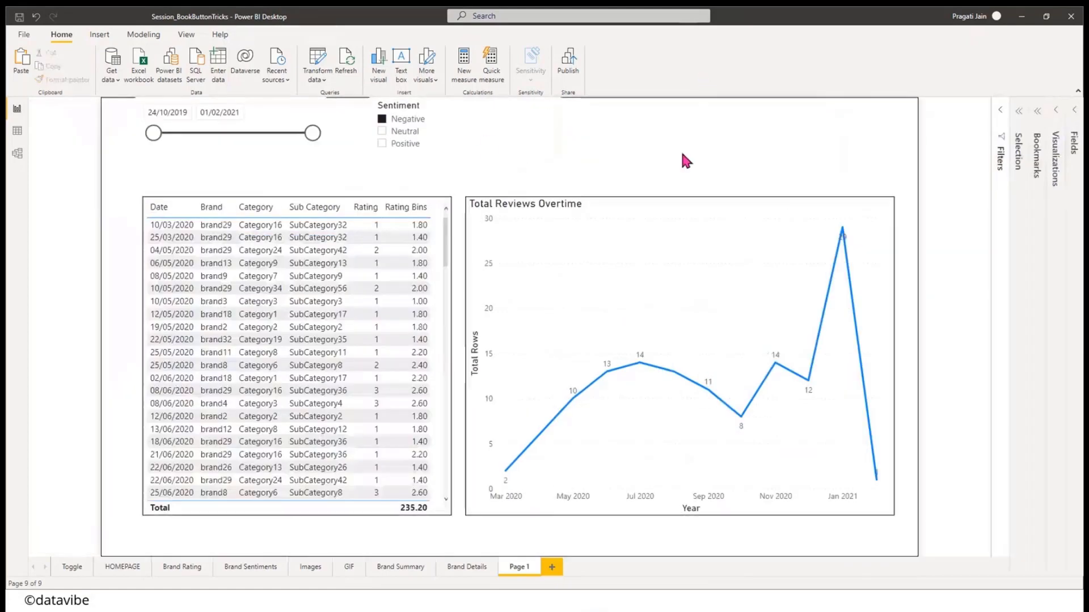
# - Clear the Sentiment slicer's selection and nudge the Sentiment and date slicers down slightly by the same amount
pyautogui.click(534, 107)
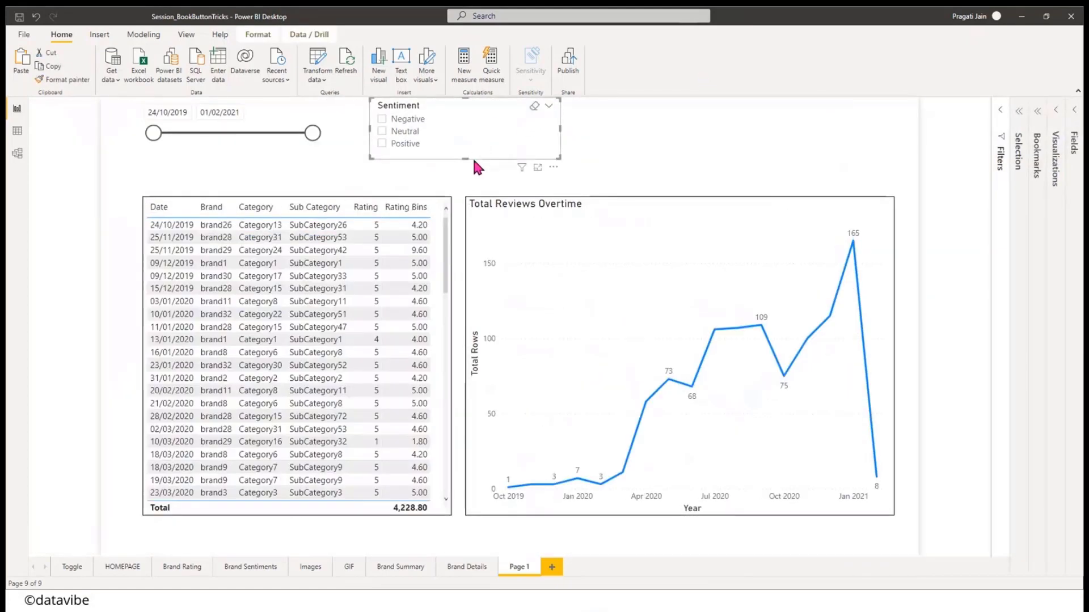
pyautogui.press('Down')
pyautogui.press('Down')
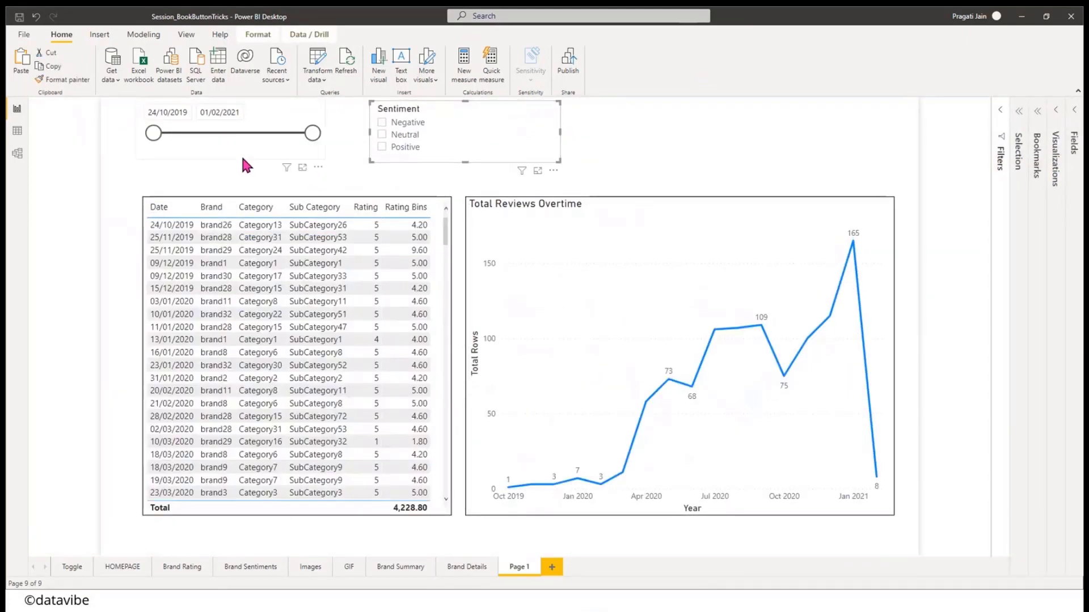
pyautogui.click(243, 160)
pyautogui.press('Down')
pyautogui.press('Down')
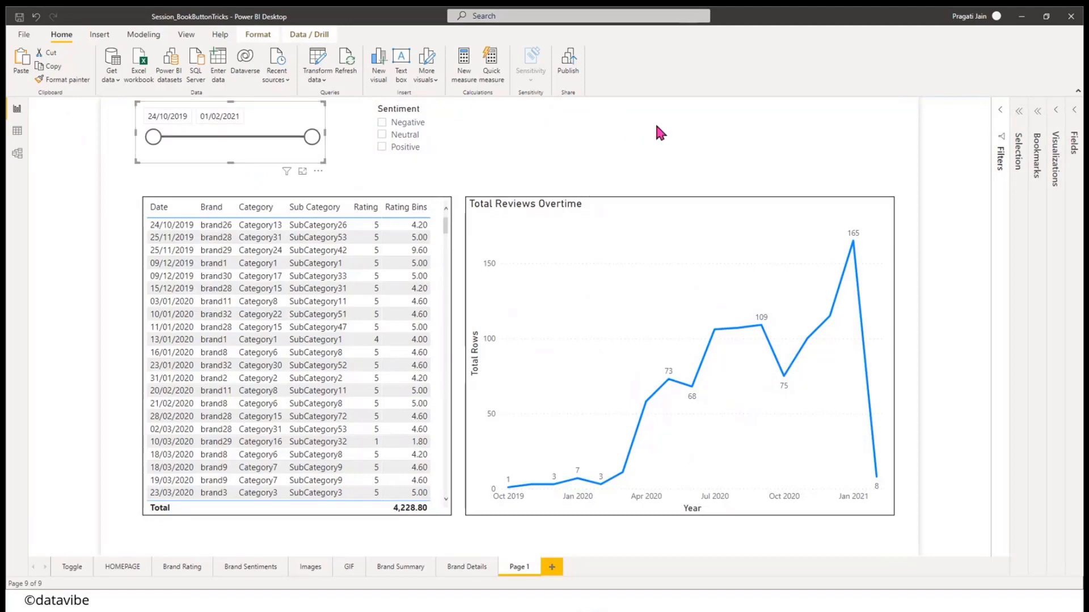
pyautogui.click(659, 132)
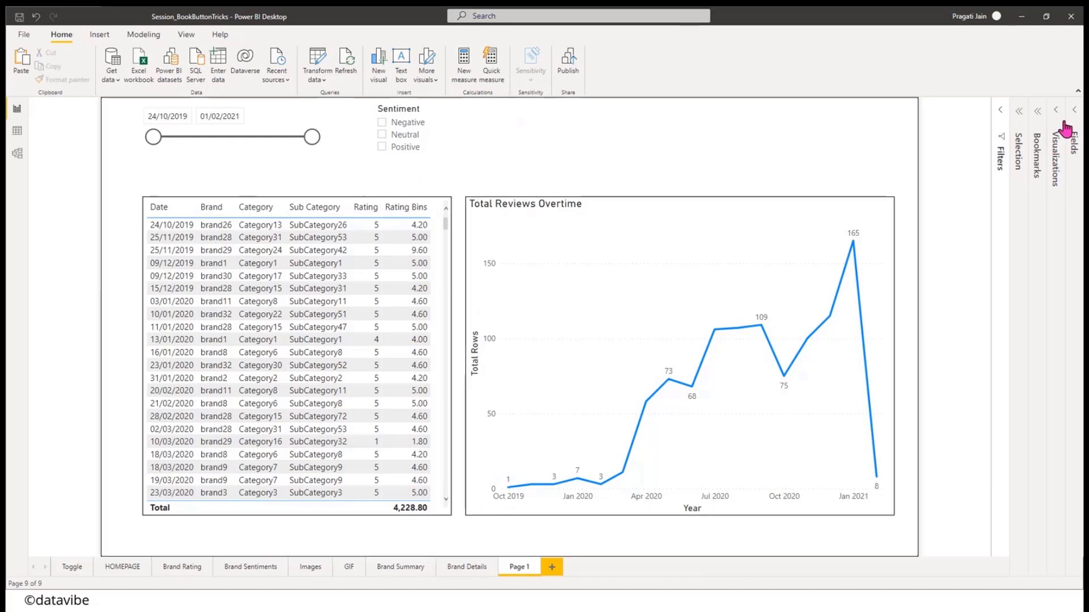
# - Show the bookmarks list, insert a Reset button and place it in the page's upper-right corner above the line chart
pyautogui.click(1037, 119)
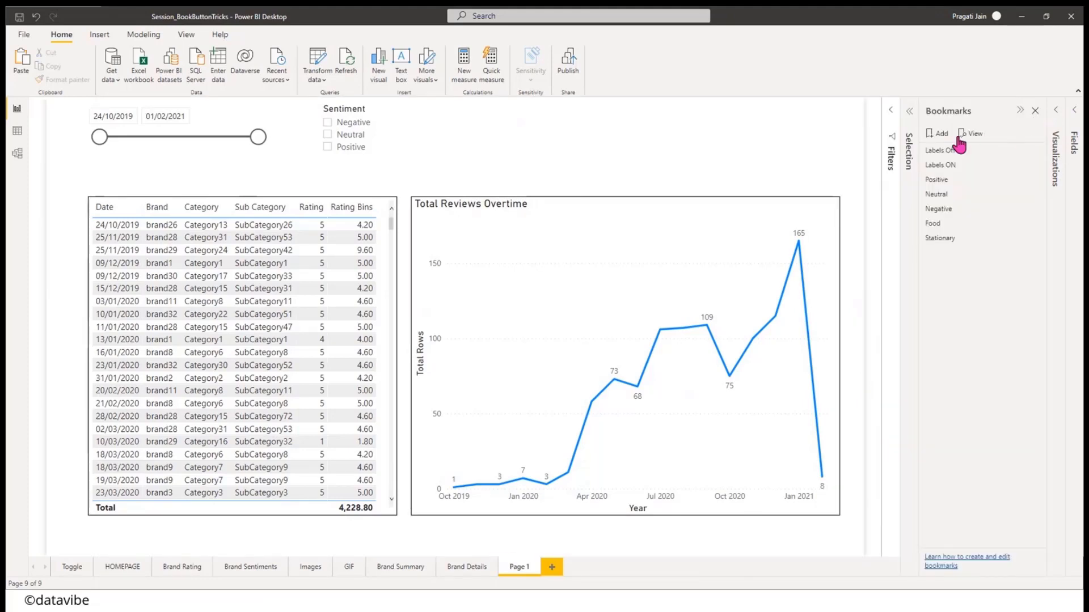
pyautogui.click(100, 34)
pyautogui.click(418, 71)
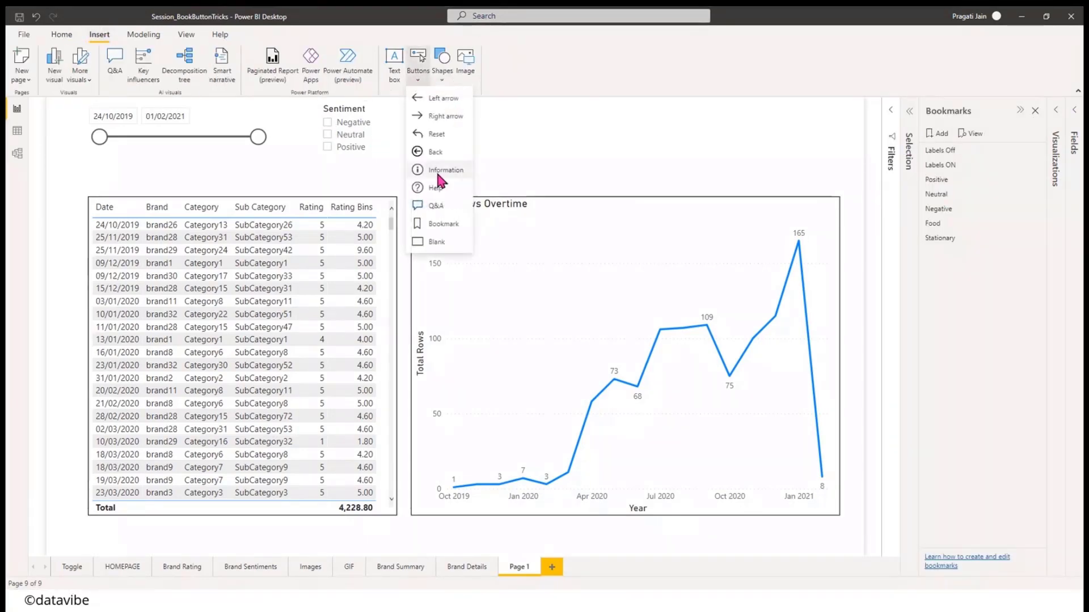
pyautogui.click(436, 133)
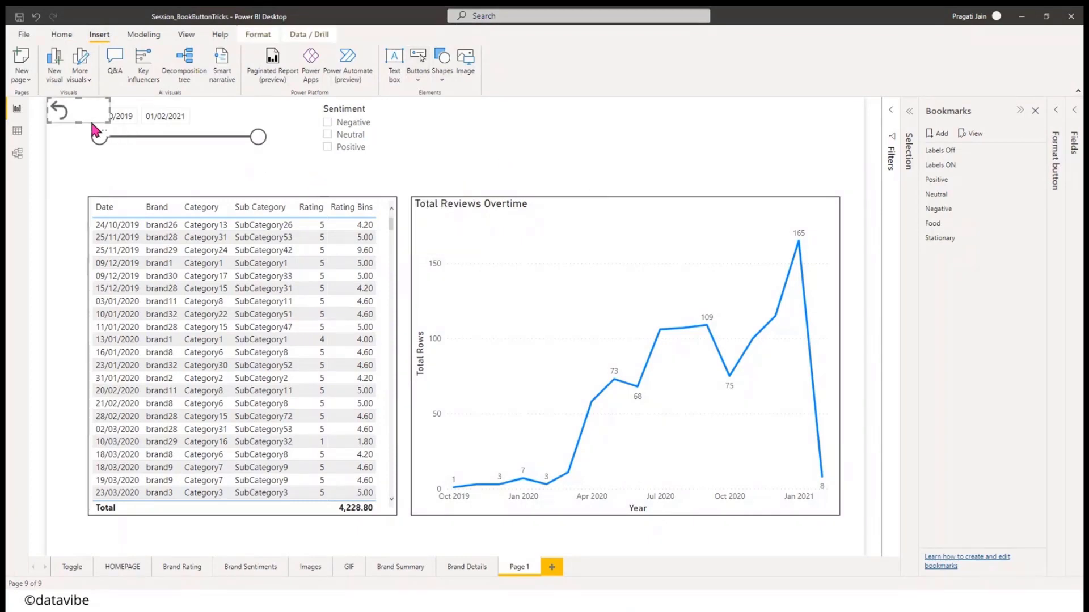
pyautogui.moveTo(95, 131); pyautogui.dragTo(816, 111)
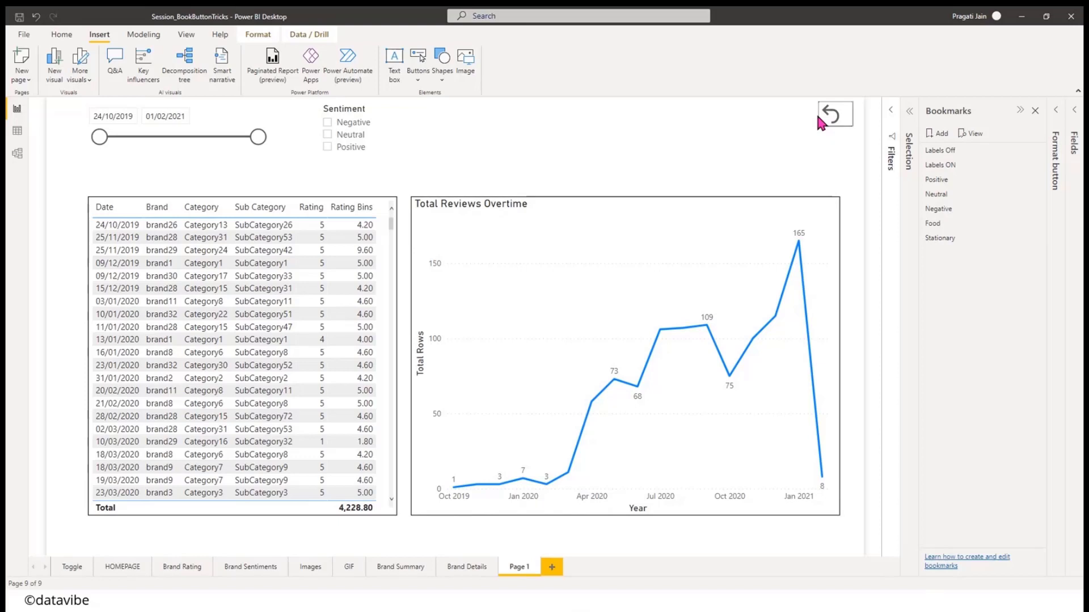
pyautogui.click(792, 144)
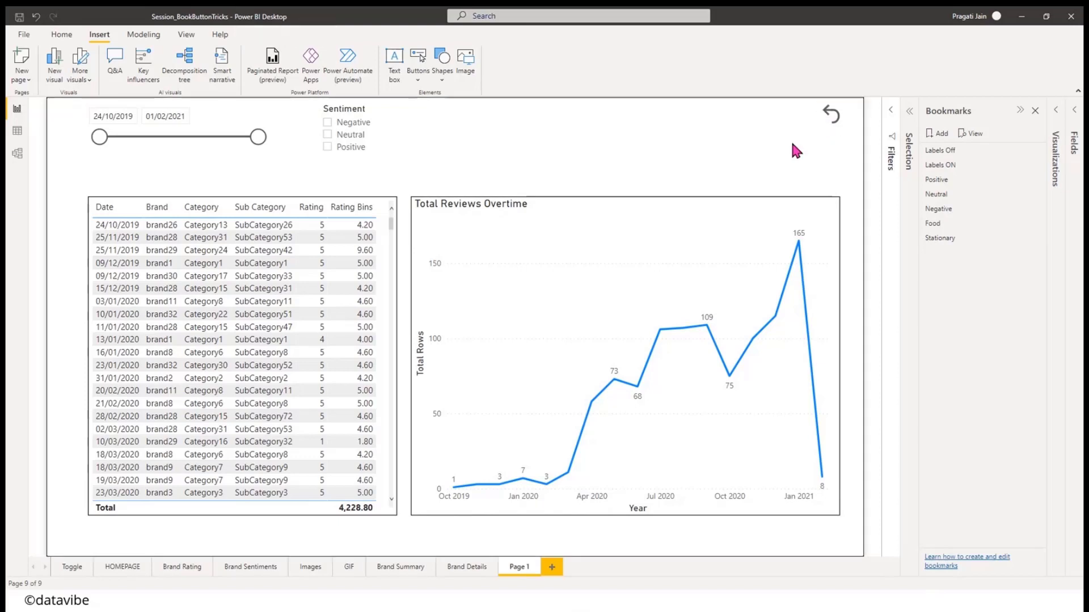
# - Add a bookmark of the unfiltered page, name it RESET Filters, and update it with the current page state
pyautogui.click(939, 135)
pyautogui.click(1037, 252)
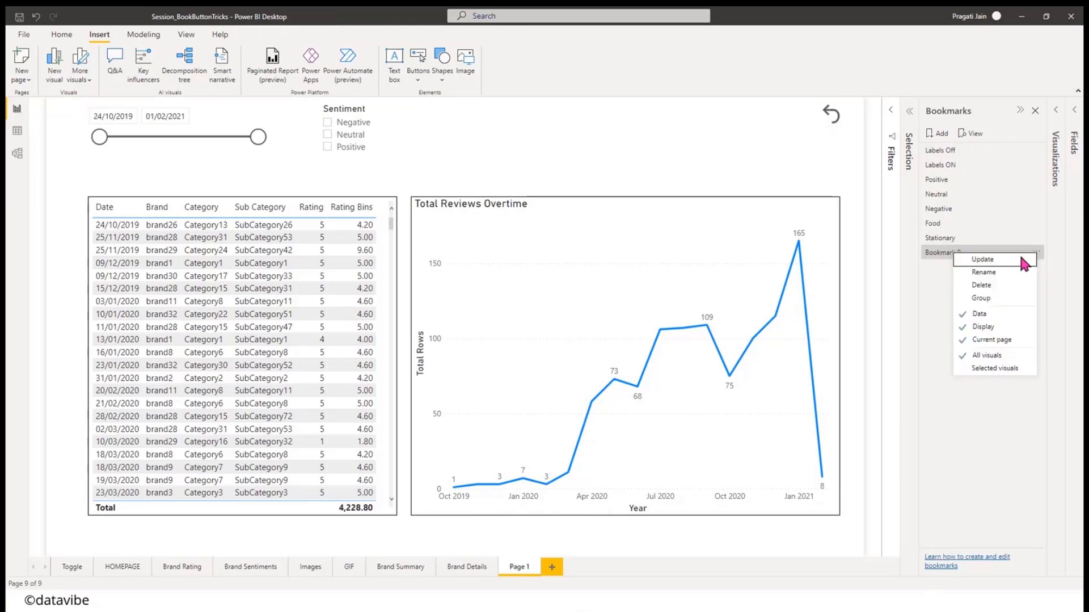
pyautogui.click(1009, 273)
pyautogui.write('RES')
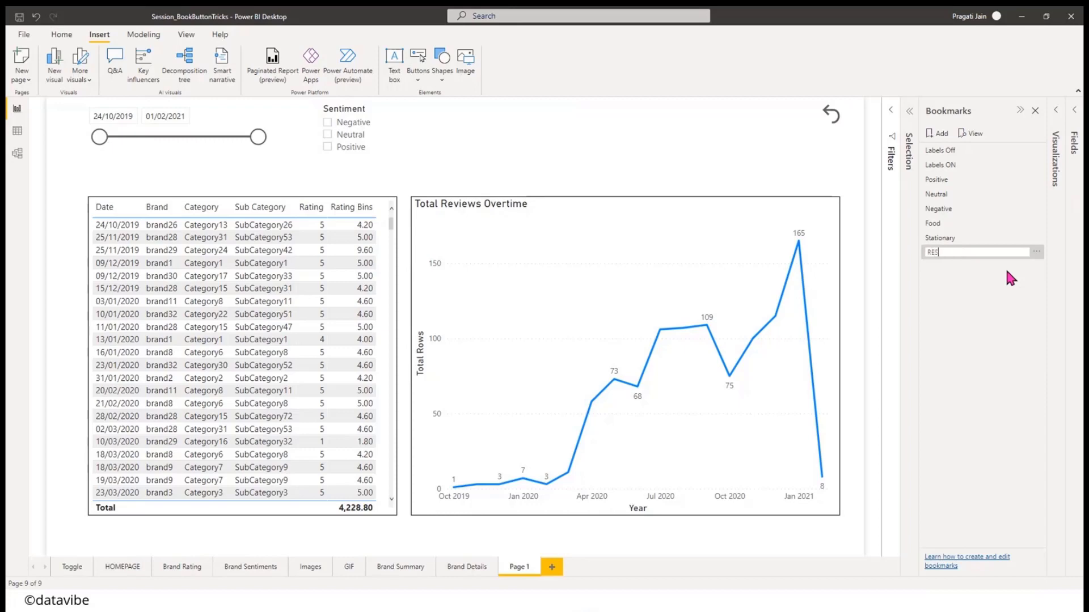
pyautogui.write('ET Fileters')
pyautogui.press('BackSpace')
pyautogui.press('BackSpace')
pyautogui.press('BackSpace')
pyautogui.press('BackSpace')
pyautogui.press('BackSpace')
pyautogui.press('BackSpace')
pyautogui.write('lters')
pyautogui.click(995, 359)
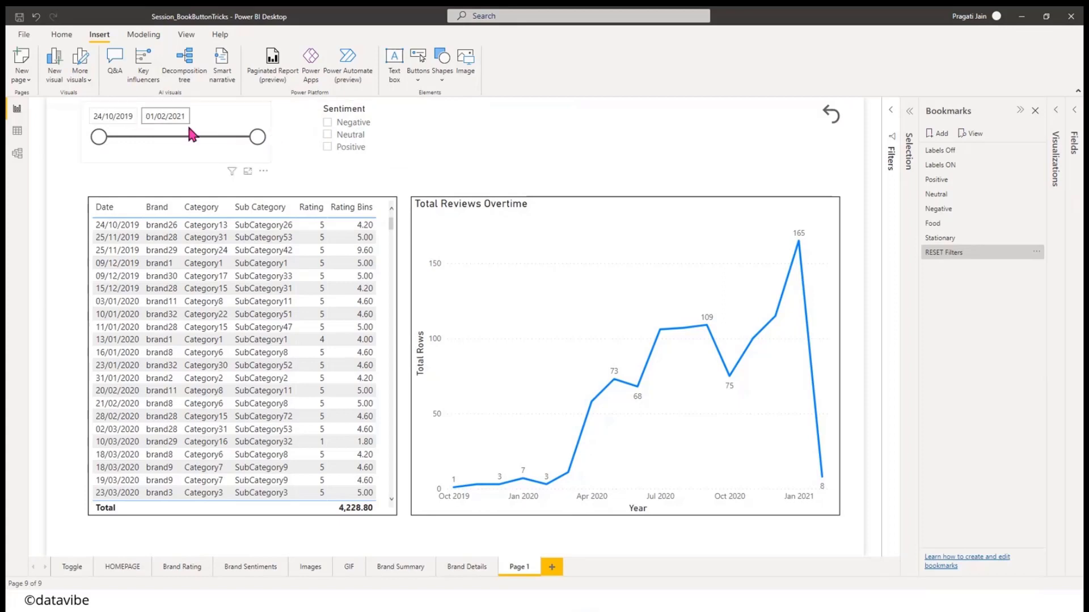
pyautogui.click(1036, 252)
pyautogui.click(1021, 259)
# - Turn on the reset button's action with type Bookmark and target RESET Filters, and switch on No tooltips
pyautogui.click(829, 115)
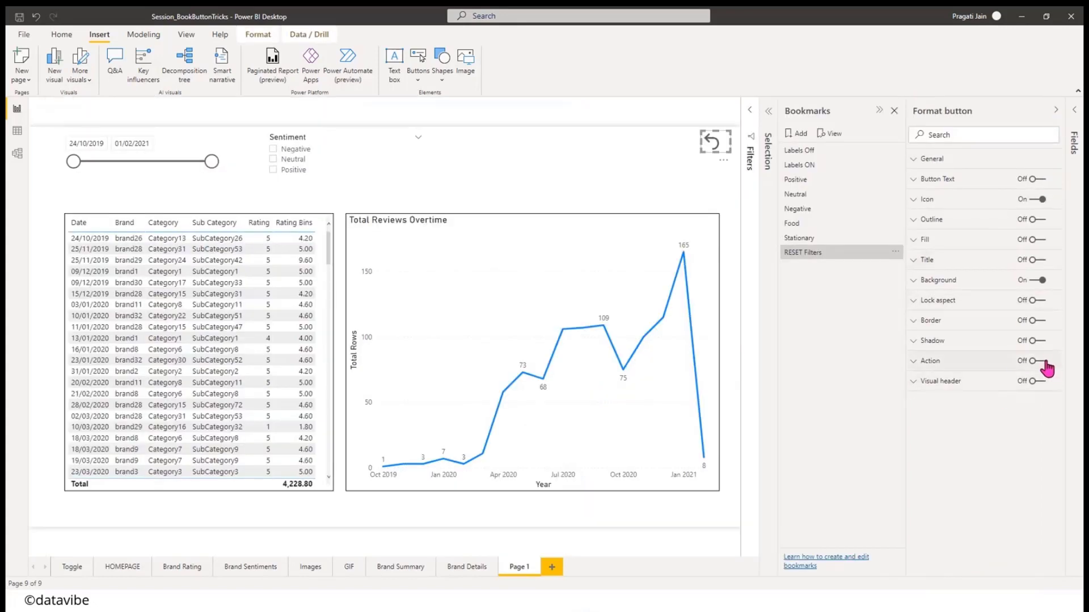
pyautogui.click(931, 361)
pyautogui.click(1033, 362)
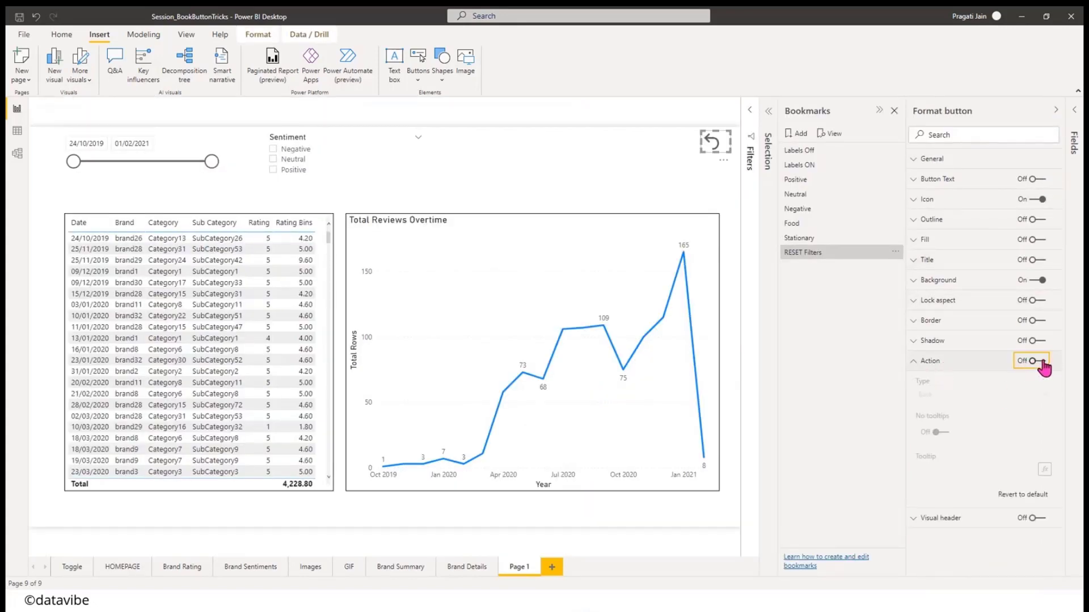
pyautogui.click(1044, 394)
pyautogui.click(935, 420)
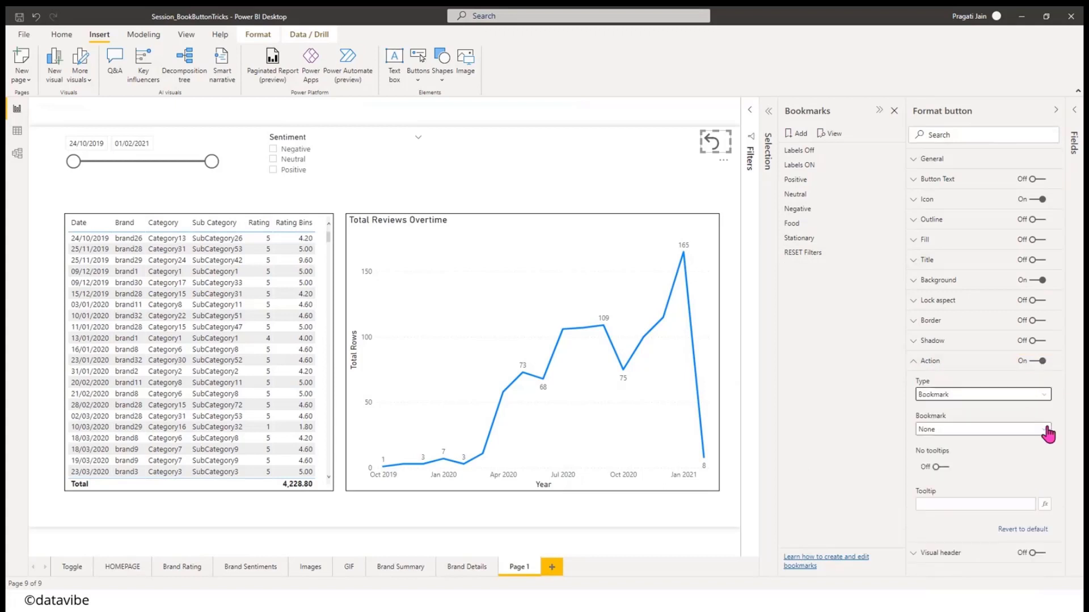
pyautogui.click(1044, 430)
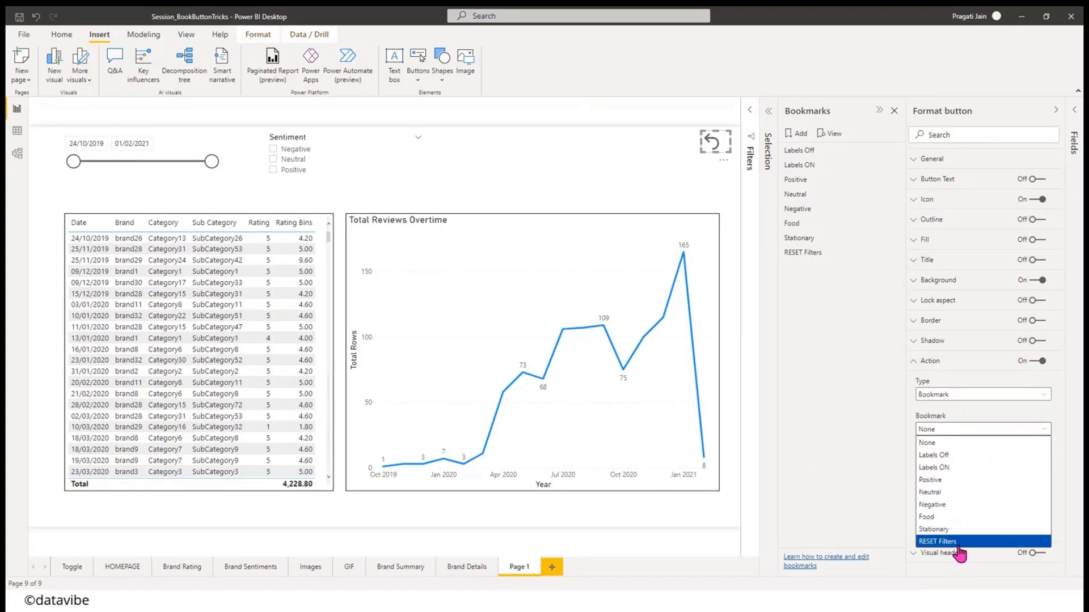
pyautogui.click(958, 545)
pyautogui.click(939, 467)
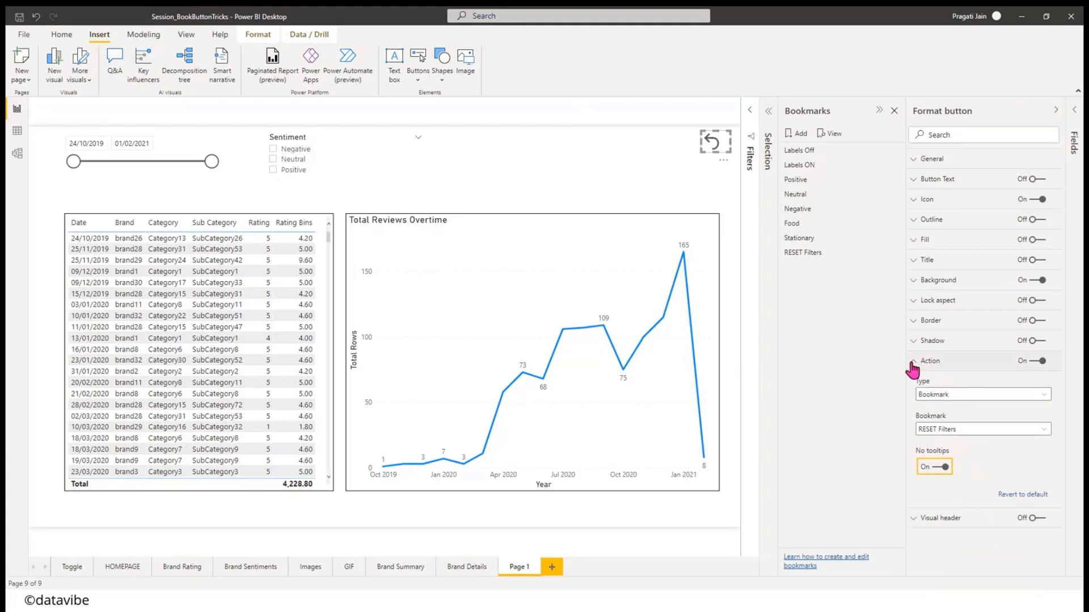
pyautogui.click(914, 361)
pyautogui.click(1056, 110)
pyautogui.click(618, 167)
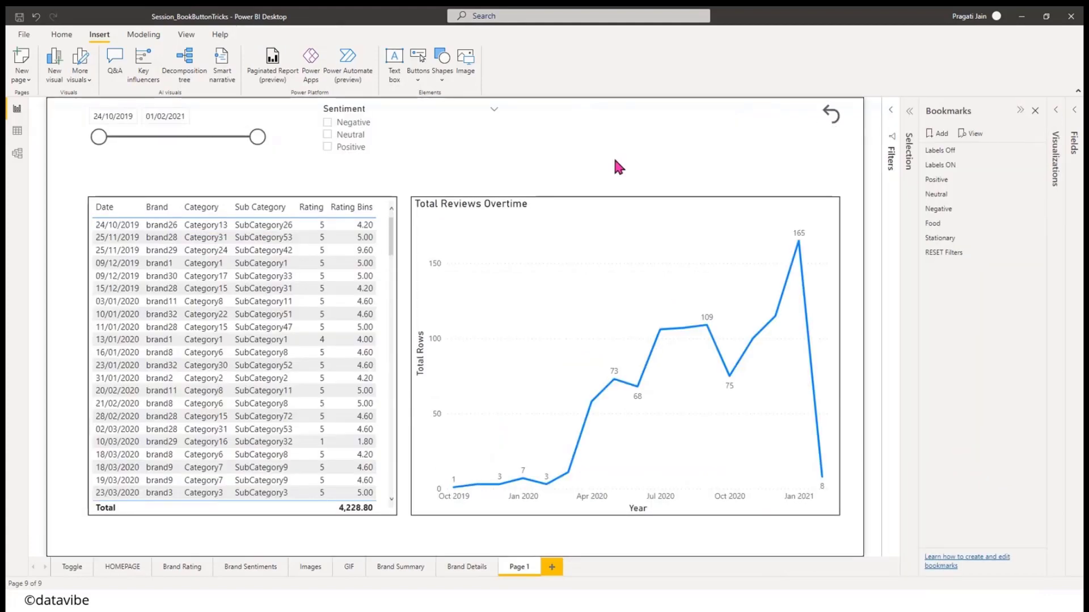
# - Test the reset button by filtering to Neutral sentiment with a start date of 13/07/2020, and trigger its filter reset
pyautogui.click(327, 135)
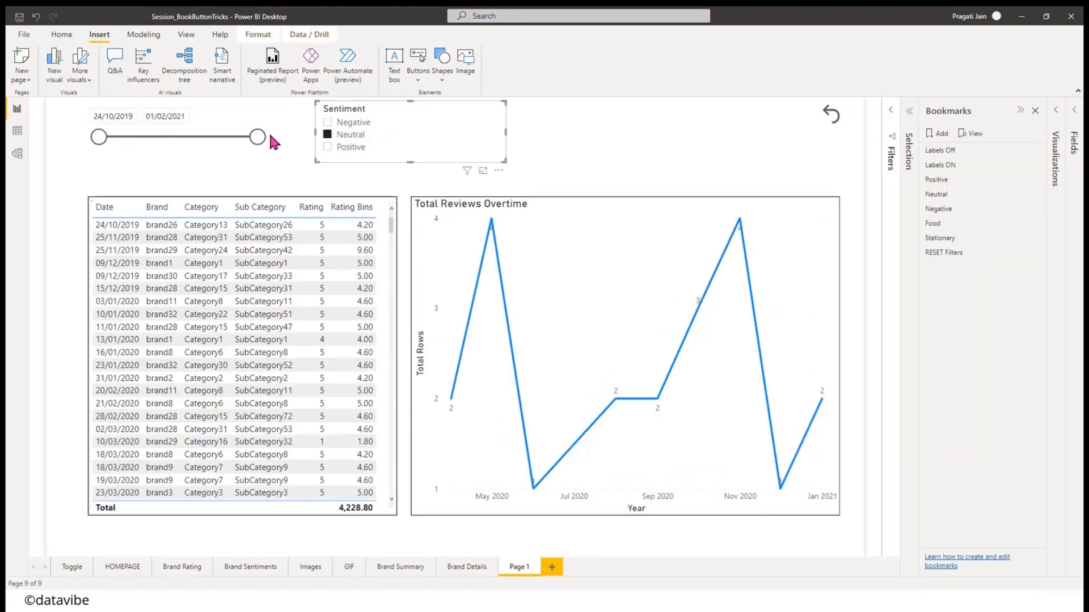
pyautogui.moveTo(99, 138); pyautogui.dragTo(191, 144)
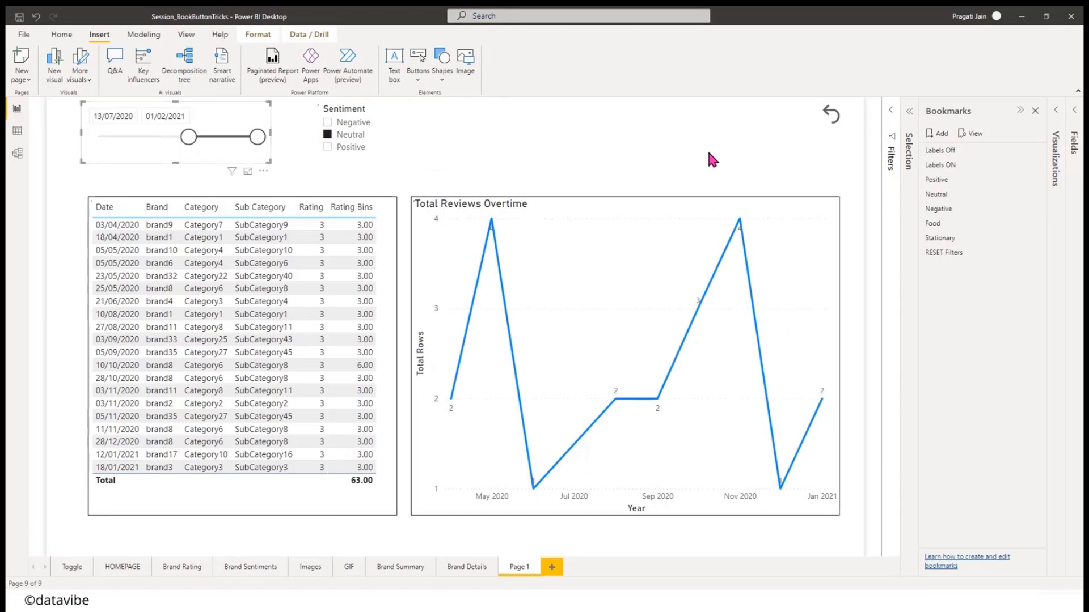
pyautogui.click(691, 149)
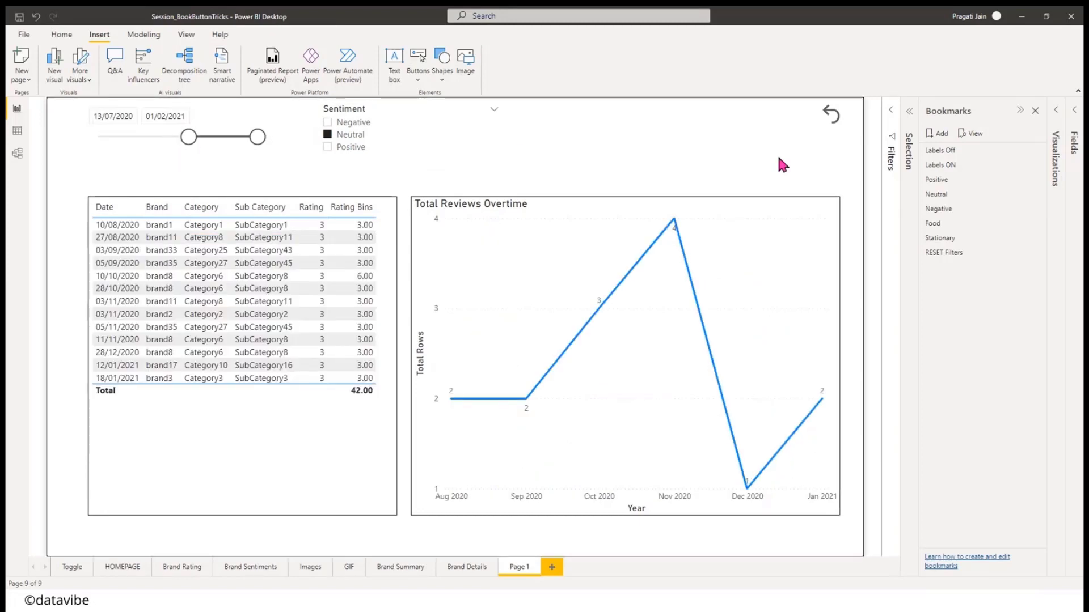
pyautogui.keyDown('ctrl'); pyautogui.click(832, 120); pyautogui.keyUp('ctrl')
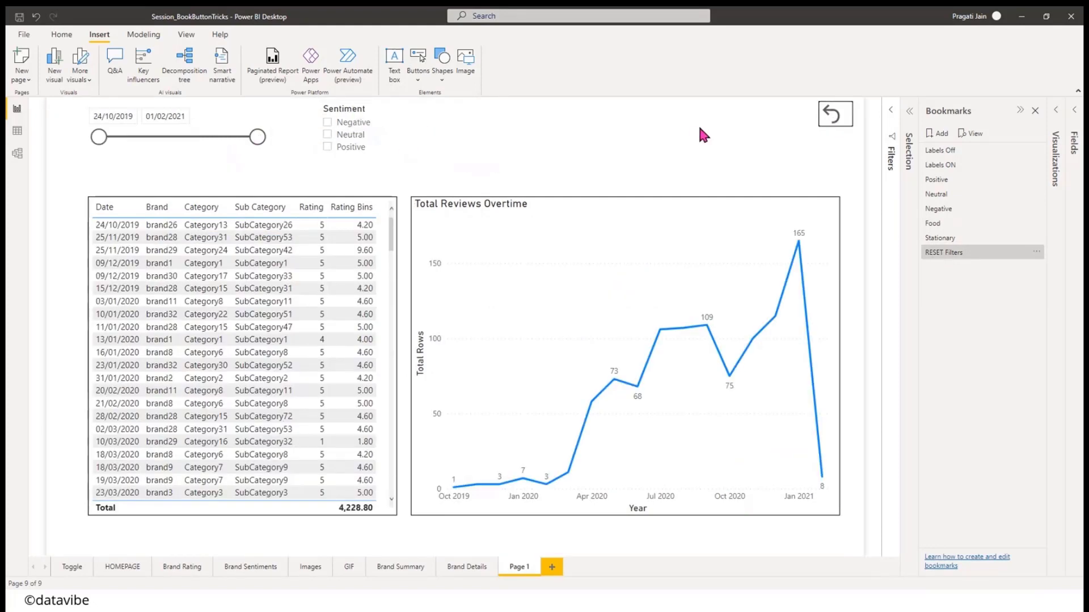
# - Collapse the bookmarks list and rename the report page from Page 1 to Reset
pyautogui.click(1020, 110)
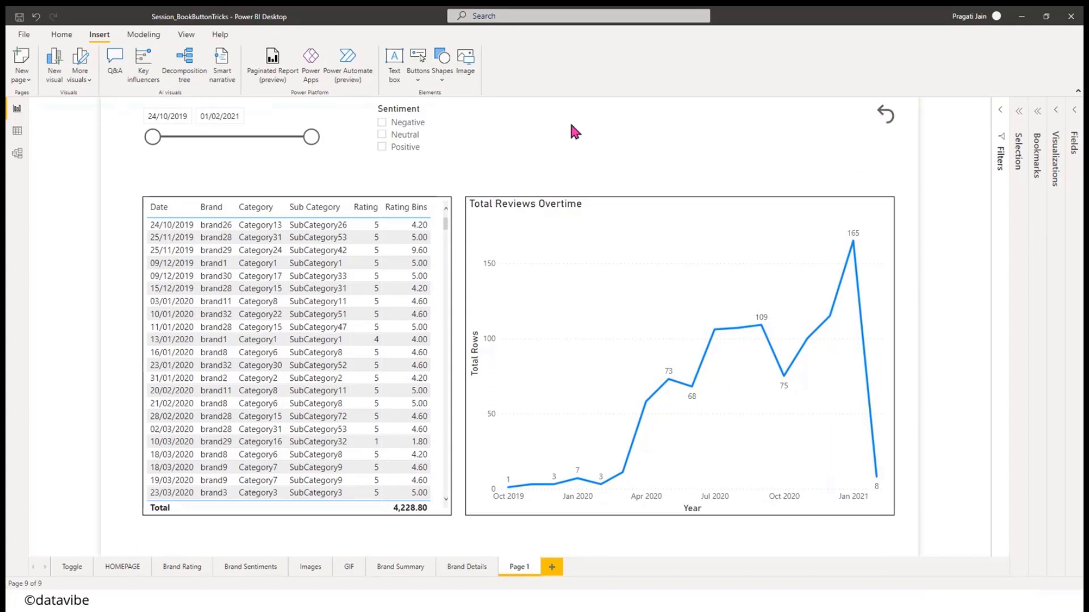
pyautogui.click(61, 35)
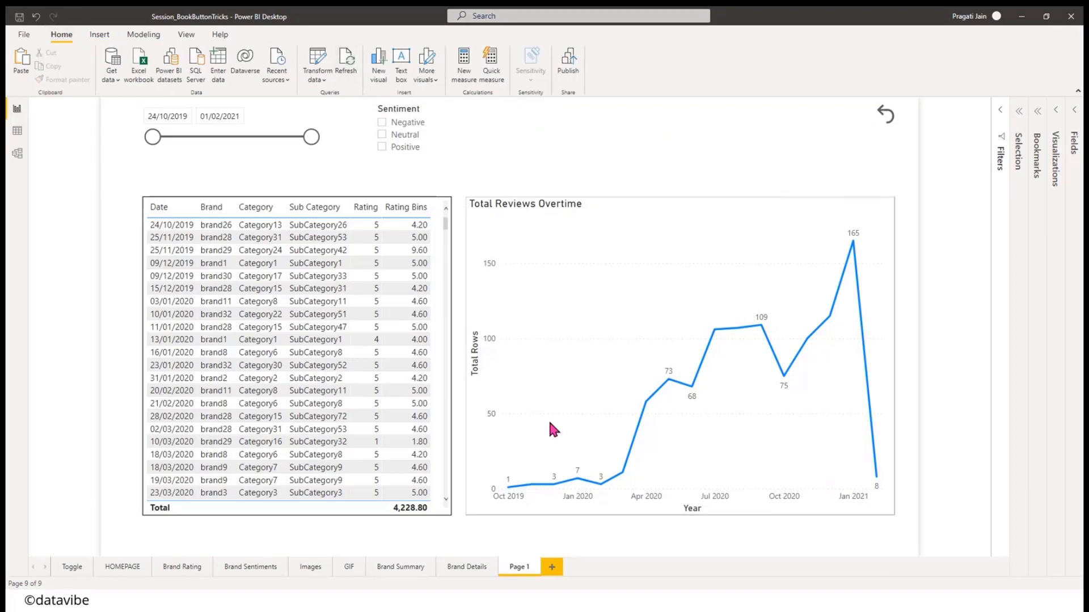
pyautogui.rightClick(524, 569)
pyautogui.click(542, 535)
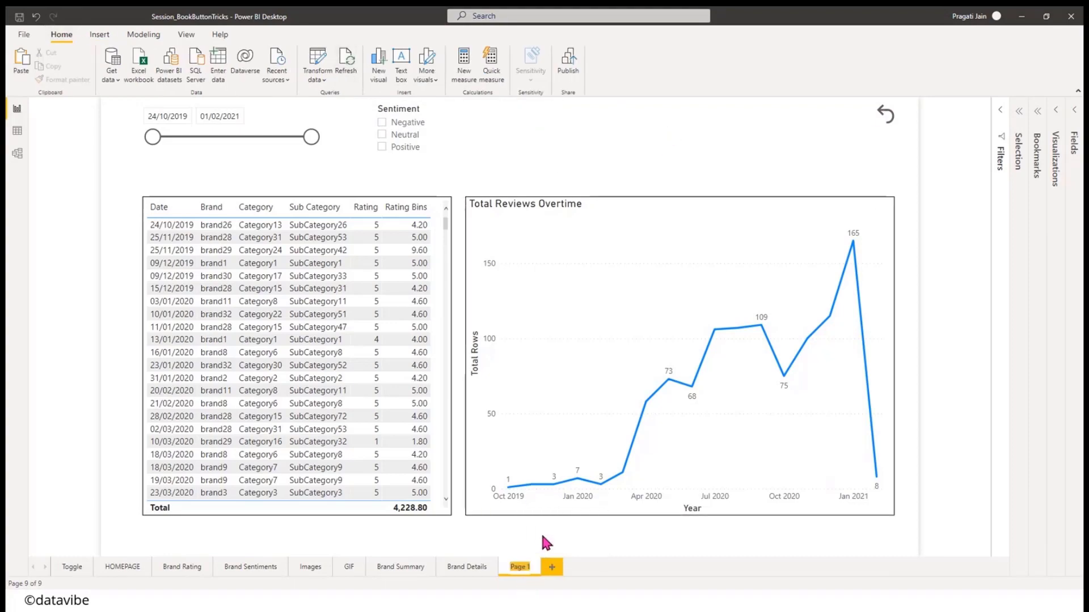
pyautogui.write('Reset')
pyautogui.click(738, 153)
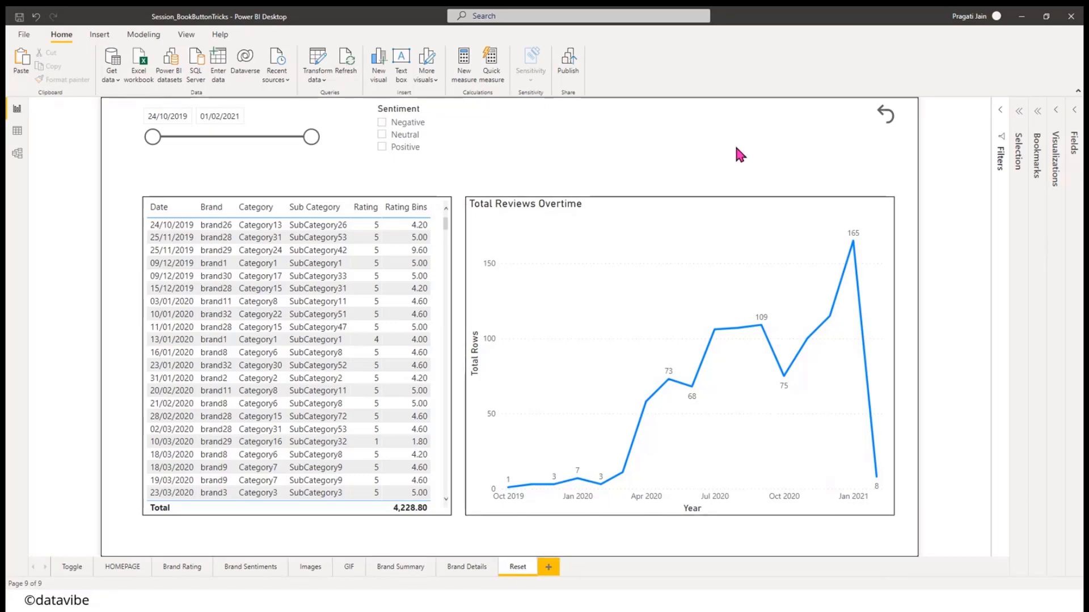
# - Switch to the SessionDeck presentation in PowerPoint, leave the slide show, and display the title slide
pyautogui.hotkey('alt', 'Tab')
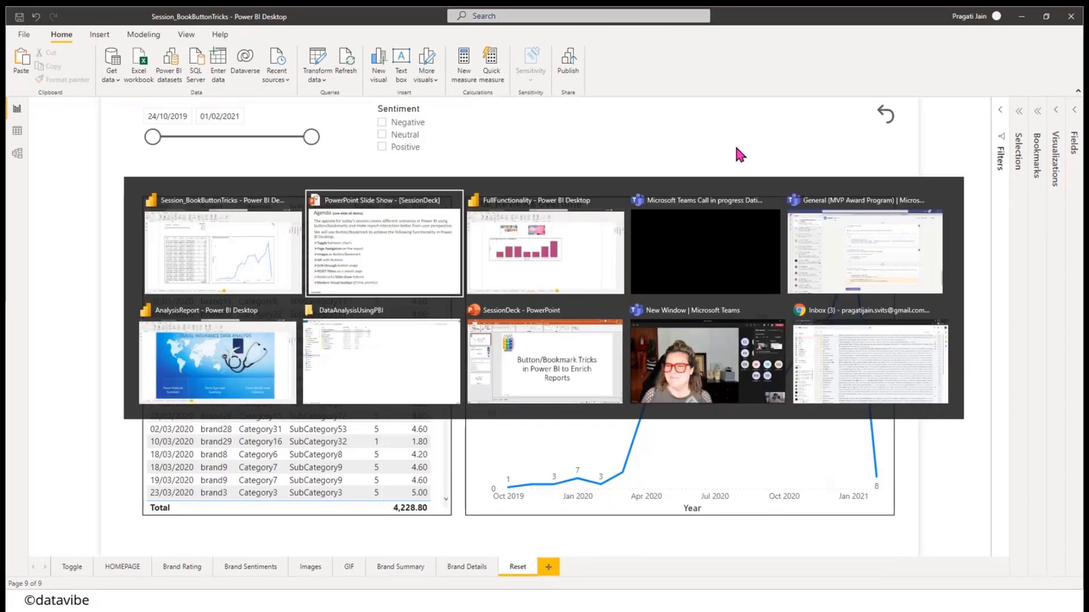
pyautogui.press('Escape')
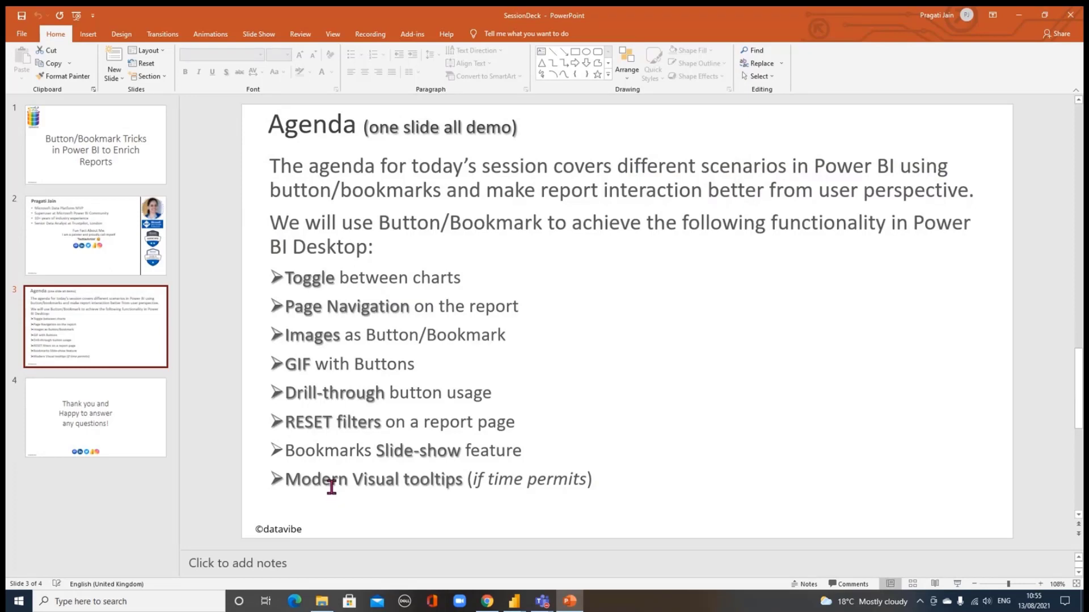
pyautogui.click(33, 167)
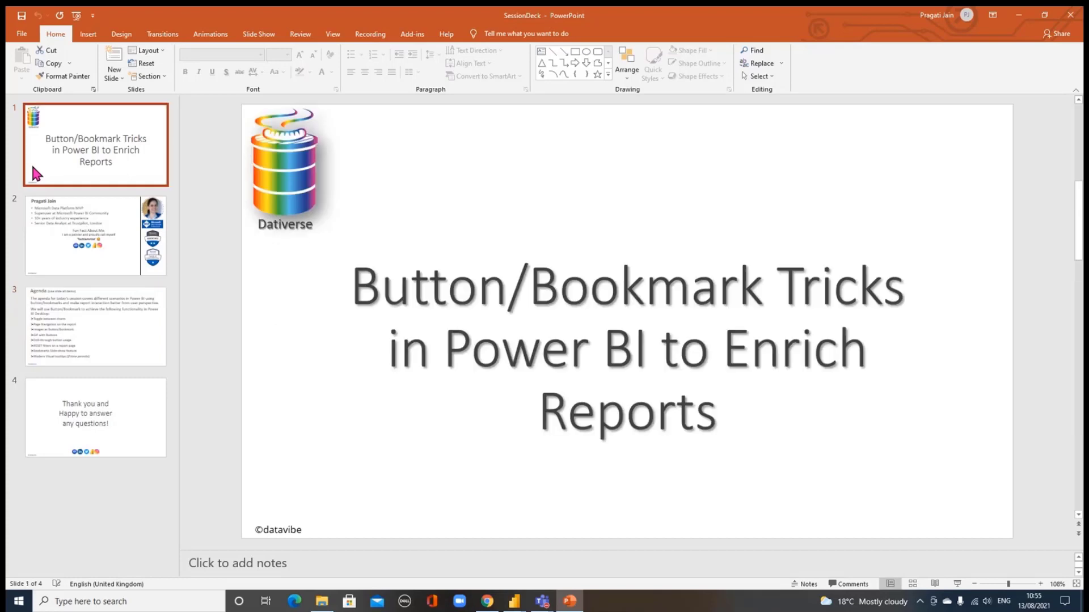